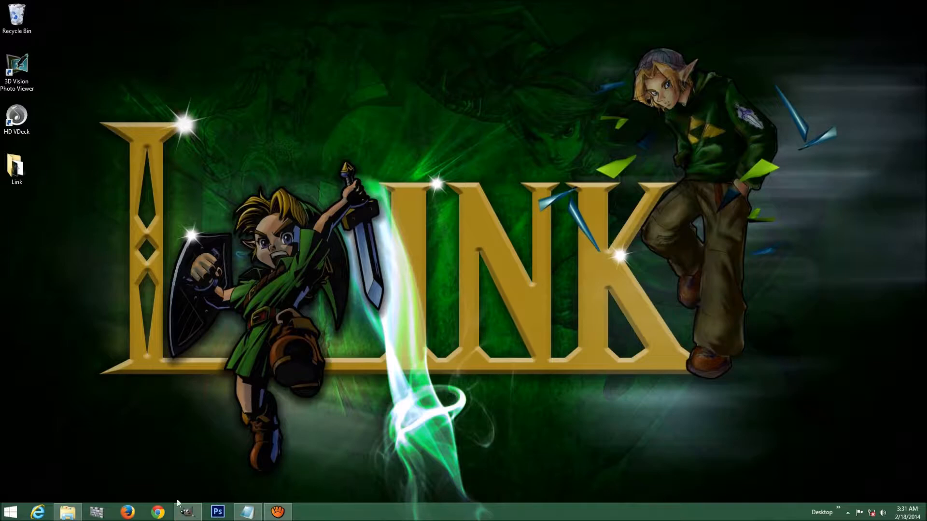
- Switch to GIMP and create a new blank image of 1920 x 1080 px
{"action": "mouse_move", "coordinate": [187, 513]}
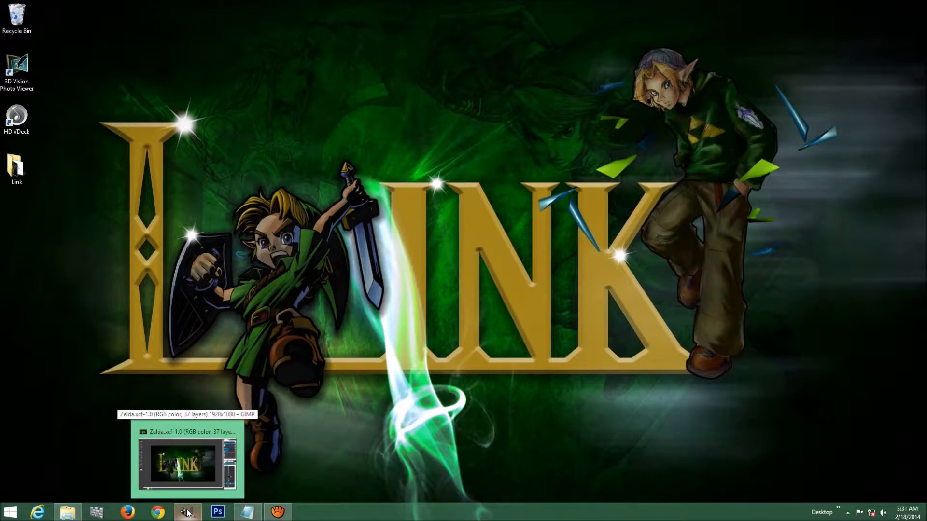
{"action": "left_click", "coordinate": [186, 479]}
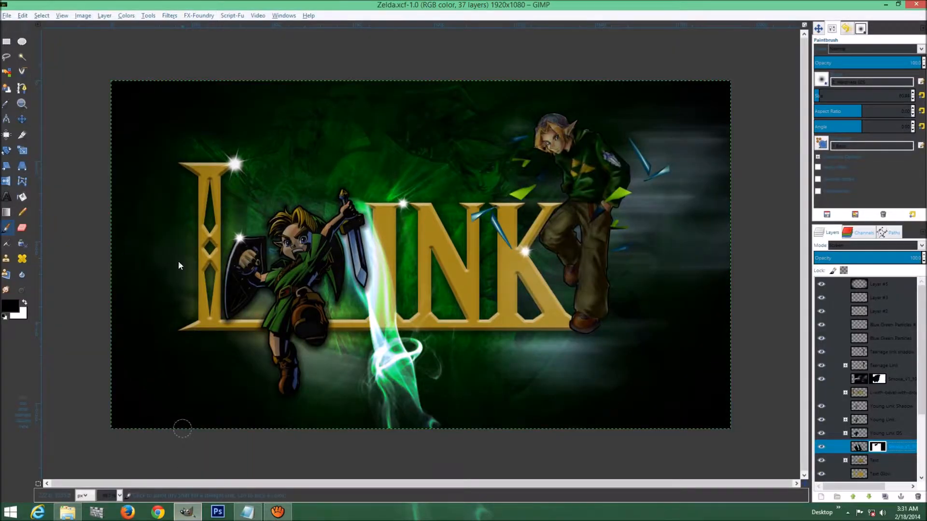
{"action": "left_click", "coordinate": [7, 15]}
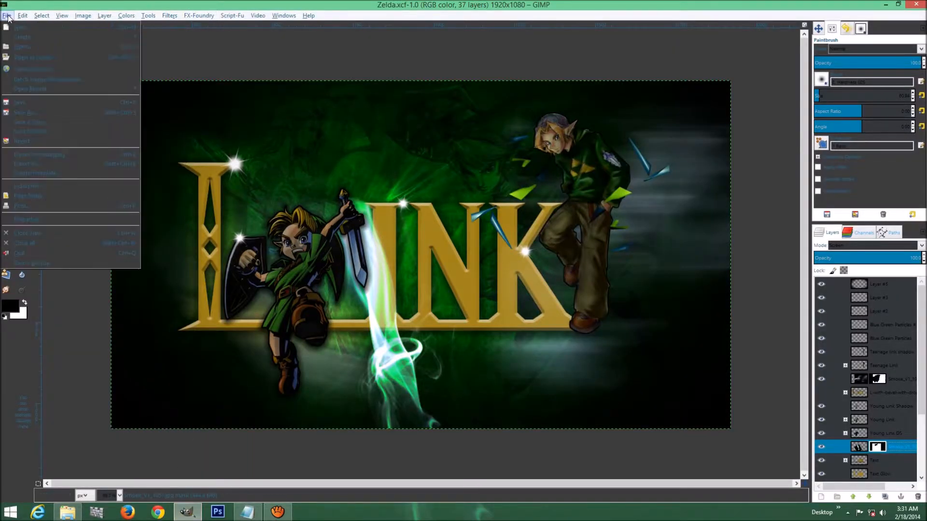
{"action": "left_click", "coordinate": [15, 28]}
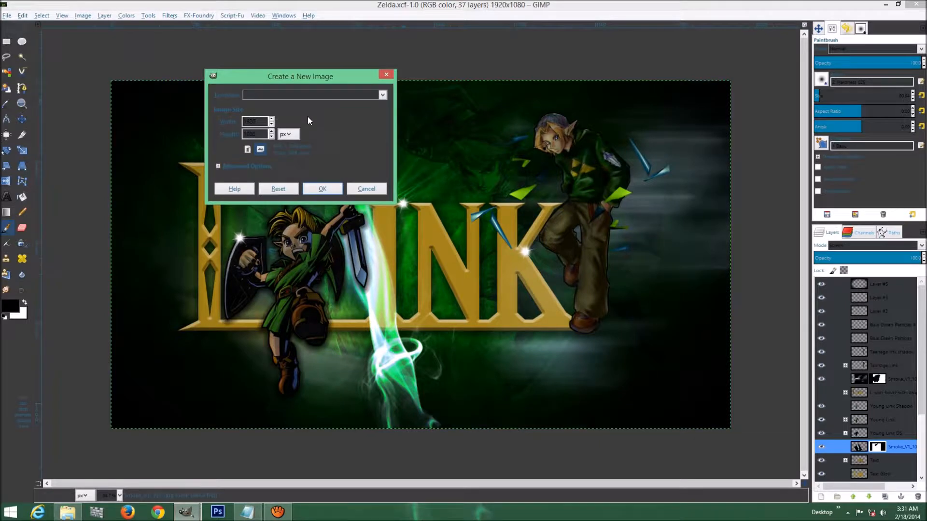
{"action": "left_click", "coordinate": [322, 189]}
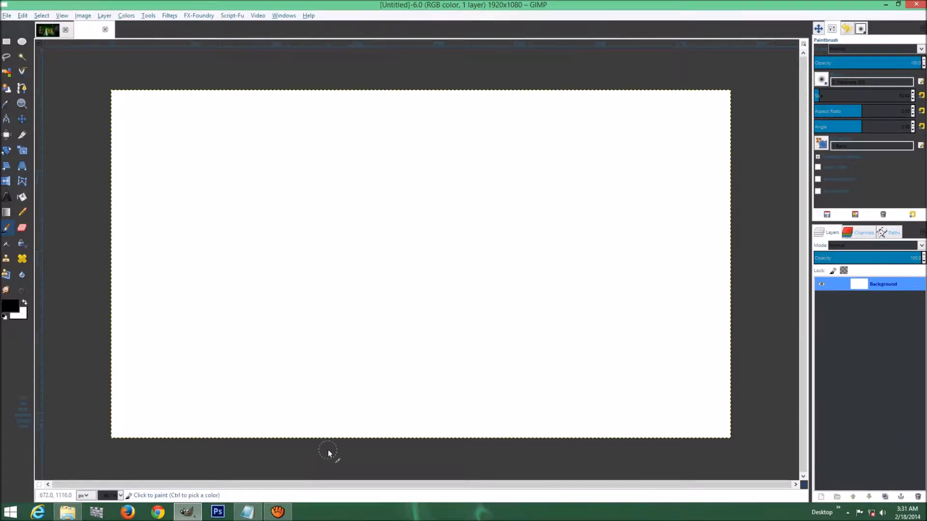
- Select the Background layer in the Zelda image and sample its brighter central green with the Color Picker as the foreground color
{"action": "left_click", "coordinate": [15, 304]}
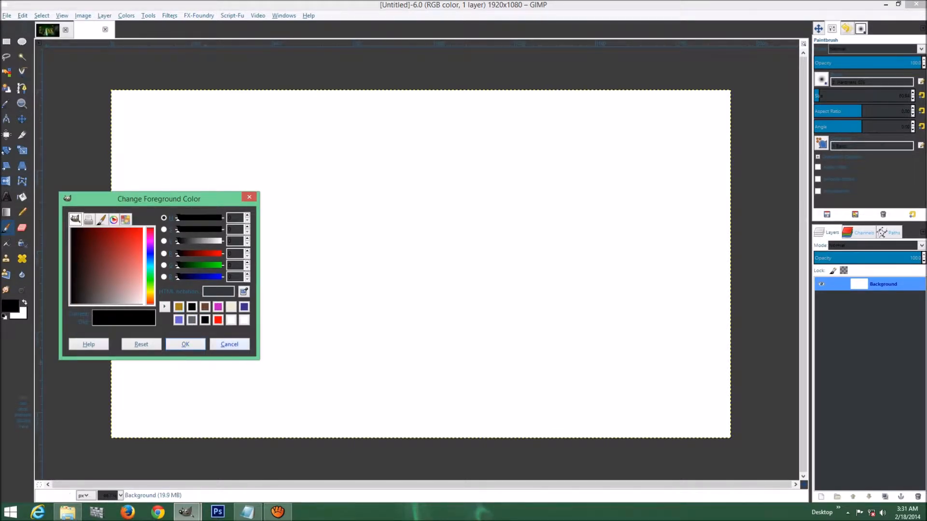
{"action": "left_click", "coordinate": [233, 347]}
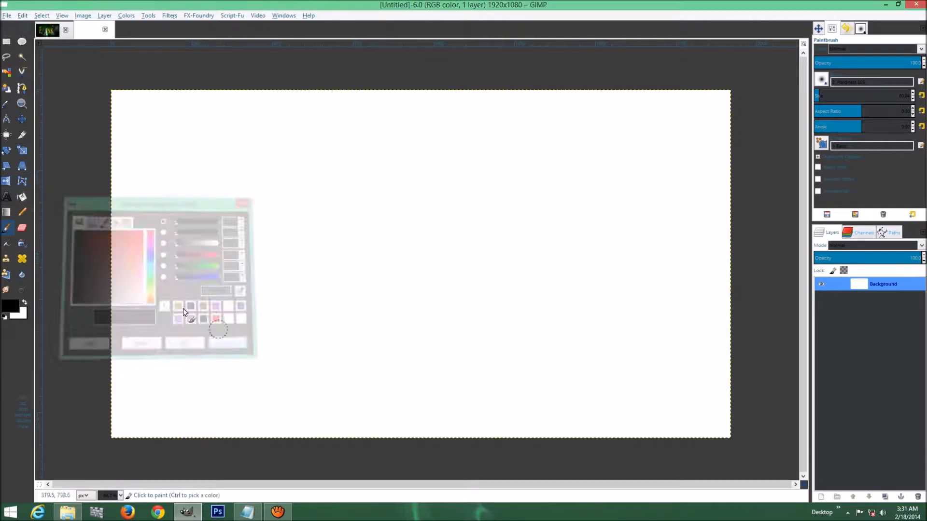
{"action": "left_click", "coordinate": [47, 30]}
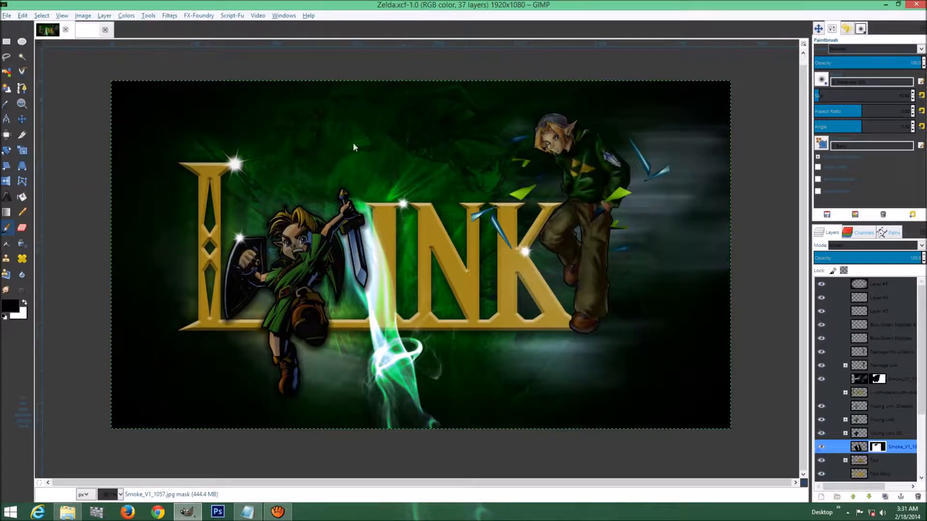
{"action": "scroll", "coordinate": [917, 435], "scroll_direction": "down", "scroll_amount": 3}
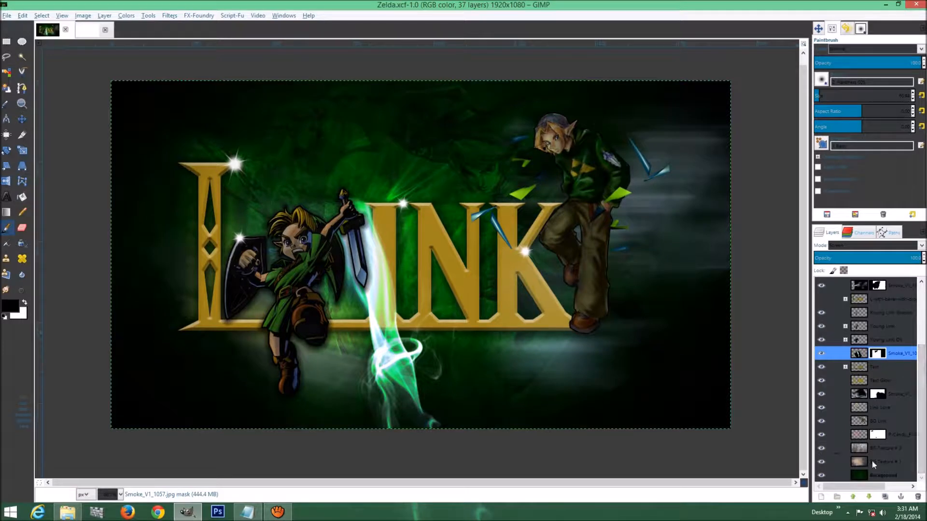
{"action": "left_click", "coordinate": [870, 477]}
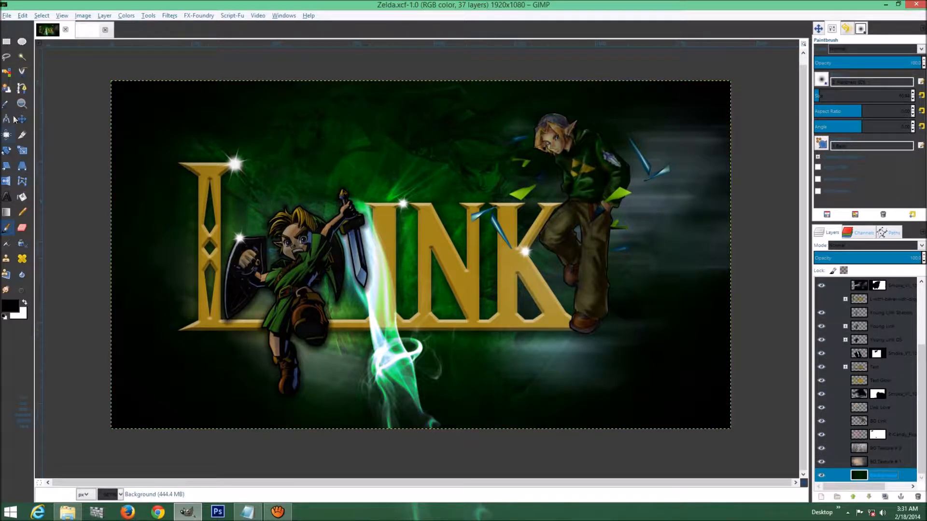
{"action": "left_click", "coordinate": [7, 104]}
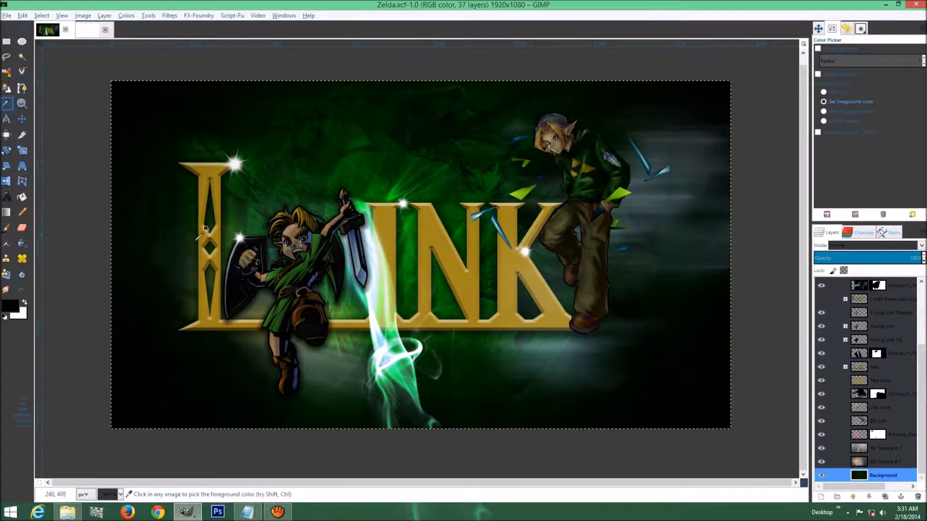
{"action": "left_click", "coordinate": [379, 192]}
- Look up the HTML notation of the current background color
{"action": "left_click", "coordinate": [27, 314]}
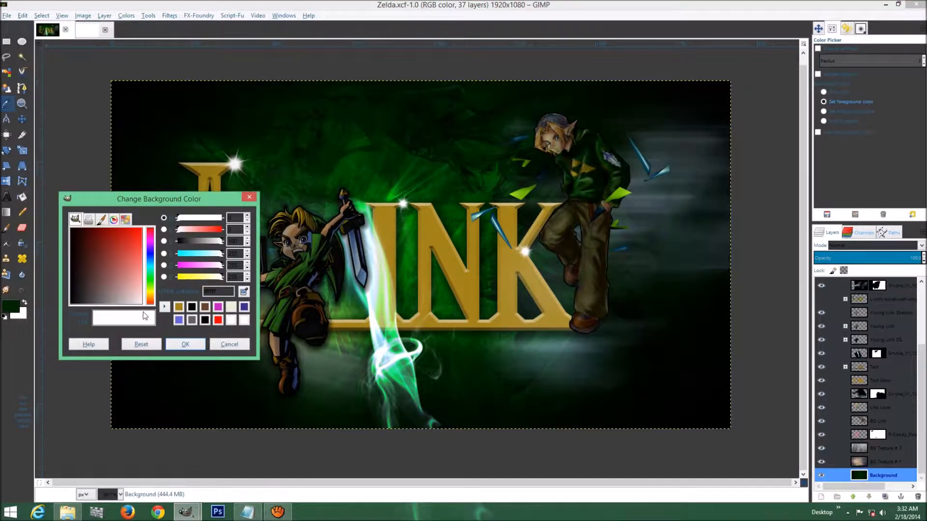
{"action": "double_click", "coordinate": [202, 292]}
{"action": "left_click", "coordinate": [186, 344]}
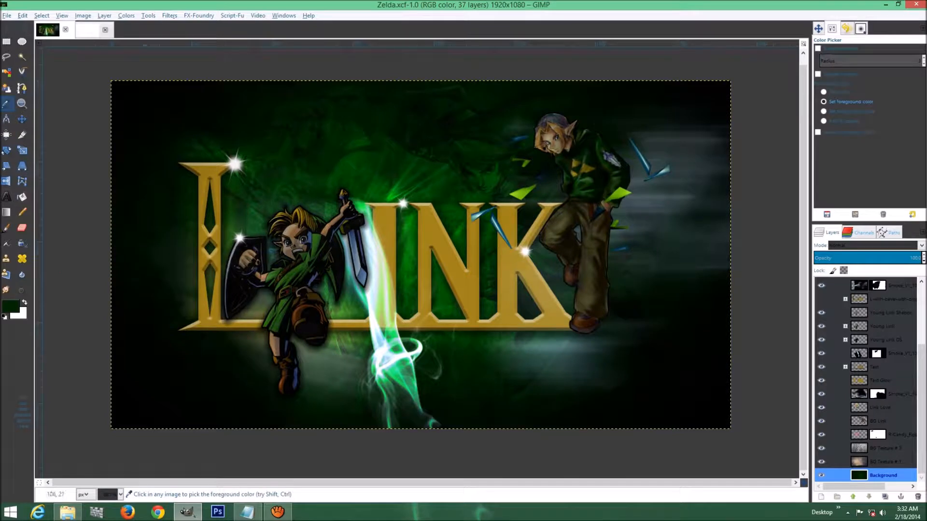
- Sample the darkest green near the corner of the Background layer as foreground color, and note the code ffffff below the settings in Notepad
{"action": "left_click", "coordinate": [148, 92]}
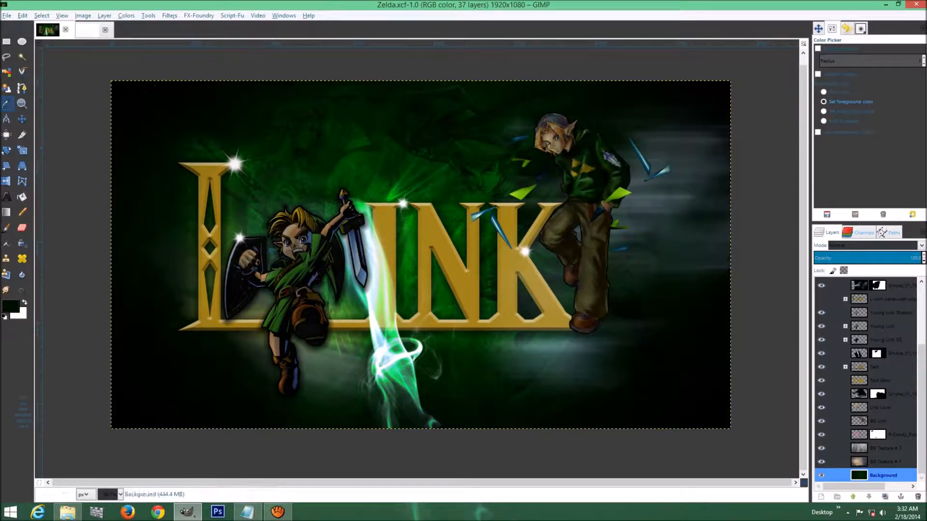
{"action": "left_click", "coordinate": [15, 309]}
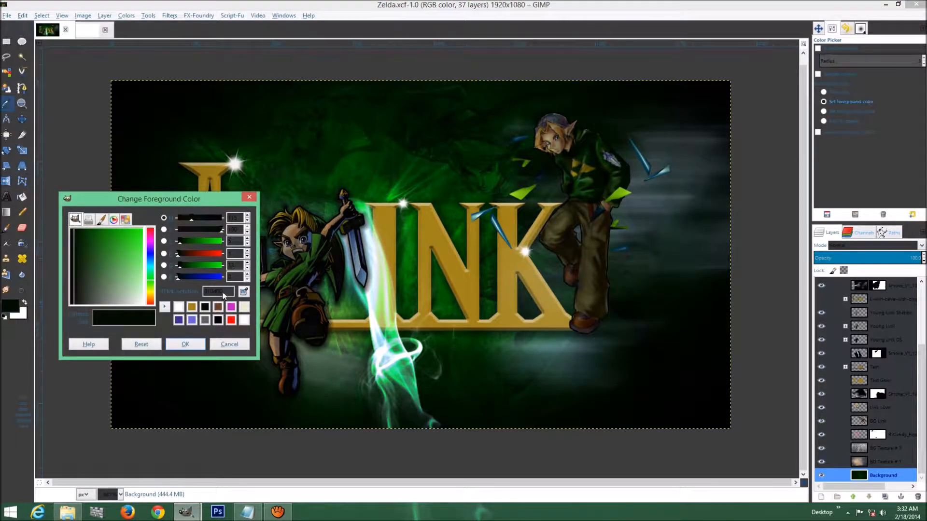
{"action": "left_click", "coordinate": [254, 515]}
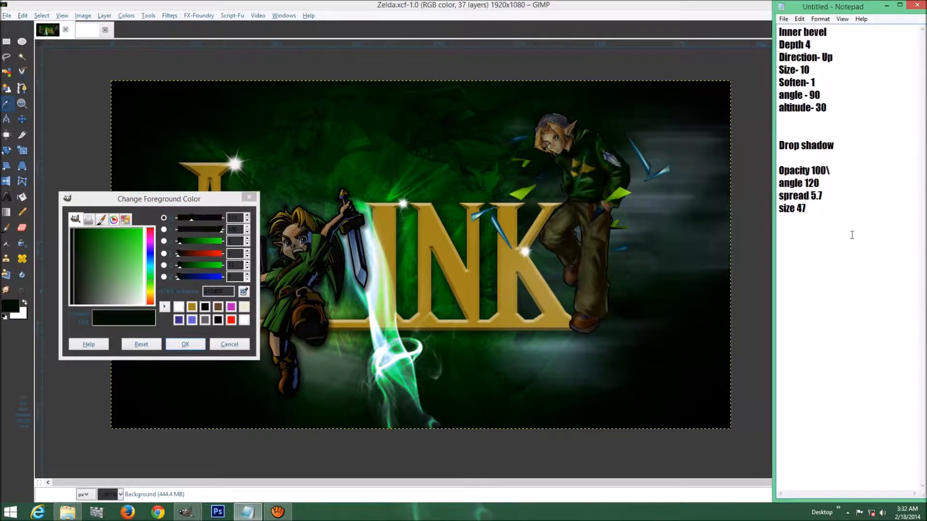
{"action": "key", "text": "Return"}
{"action": "key", "text": "Return"}
{"action": "type", "text": "ffffff"}
{"action": "key", "text": "Return"}
{"action": "key", "text": "Return"}
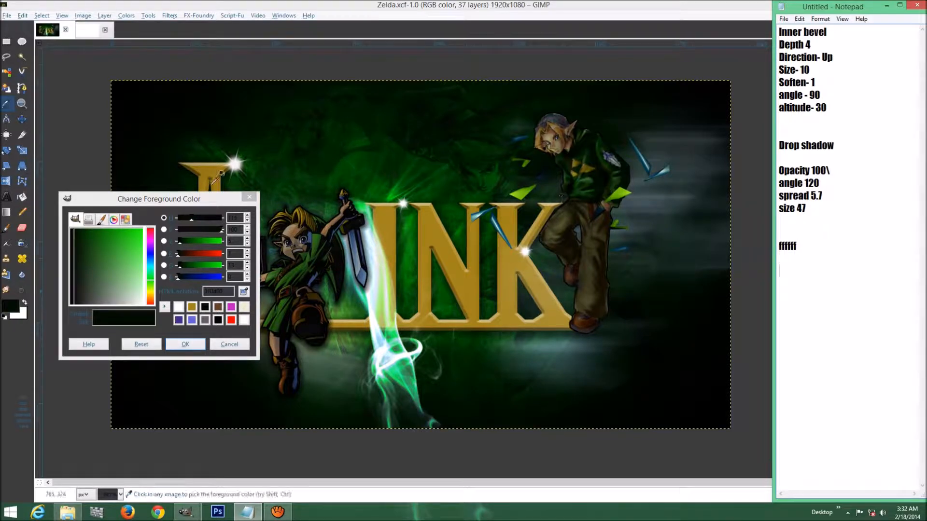
- Look up the HTML code of the sampled dark green and note it as 010d00 in Notepad, then minimize the notes
{"action": "double_click", "coordinate": [226, 291]}
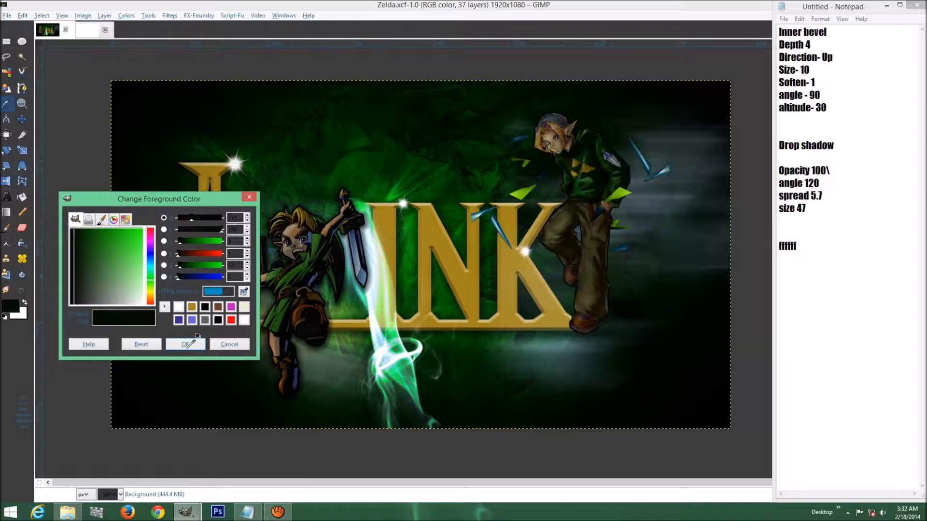
{"action": "left_click", "coordinate": [226, 345]}
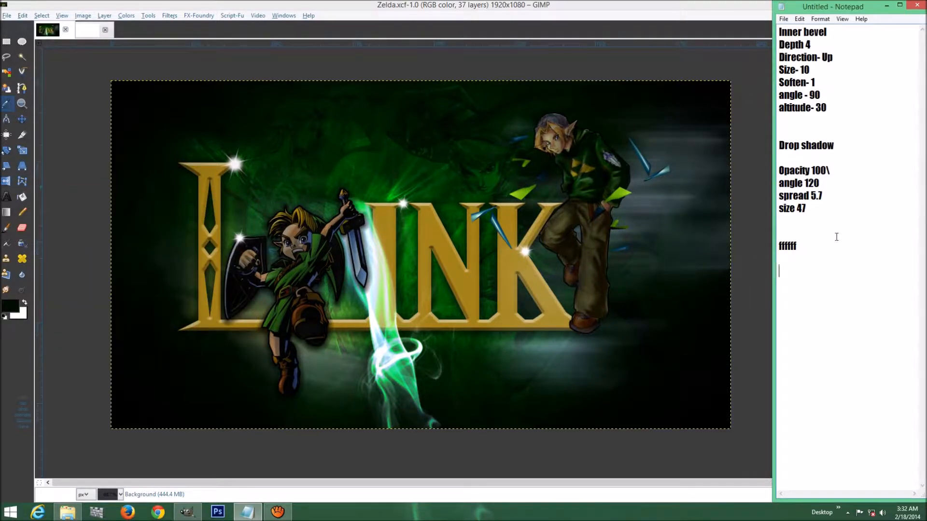
{"action": "type", "text": "010d00"}
{"action": "left_click", "coordinate": [886, 6]}
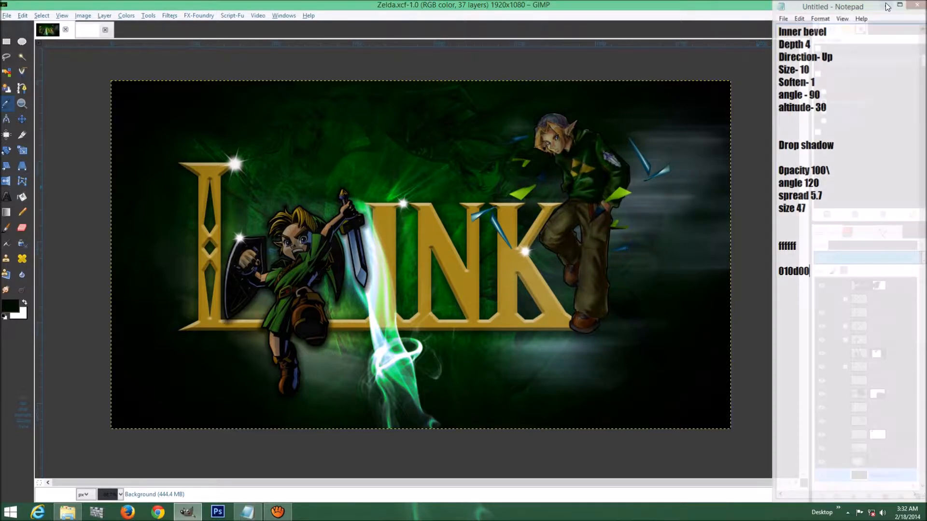
- Swap the sampled dark green to the background color and sample the brighter central green as the foreground color
{"action": "left_click", "coordinate": [25, 304]}
{"action": "left_click", "coordinate": [384, 185]}
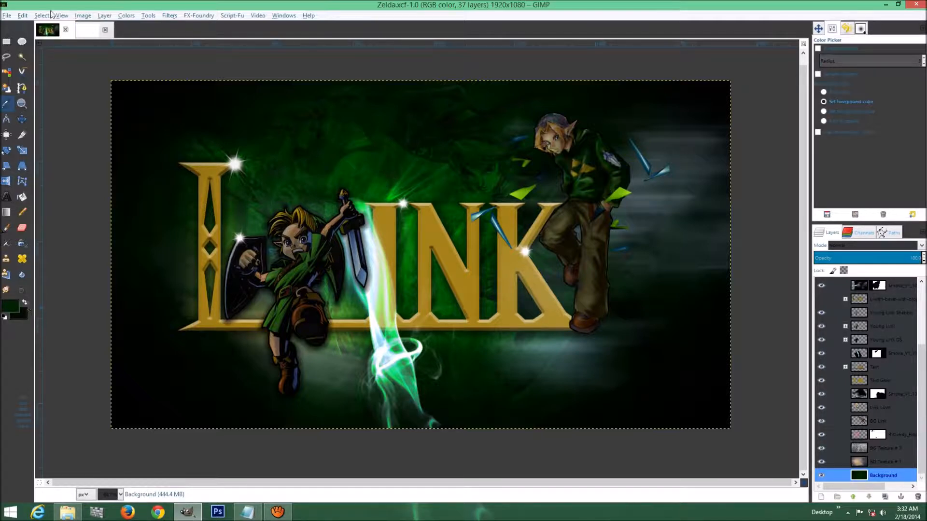
- Fill the new untitled image with a radial foreground-to-background gradient, from near the canvas center to beyond its upper-right corner
{"action": "left_click", "coordinate": [89, 31]}
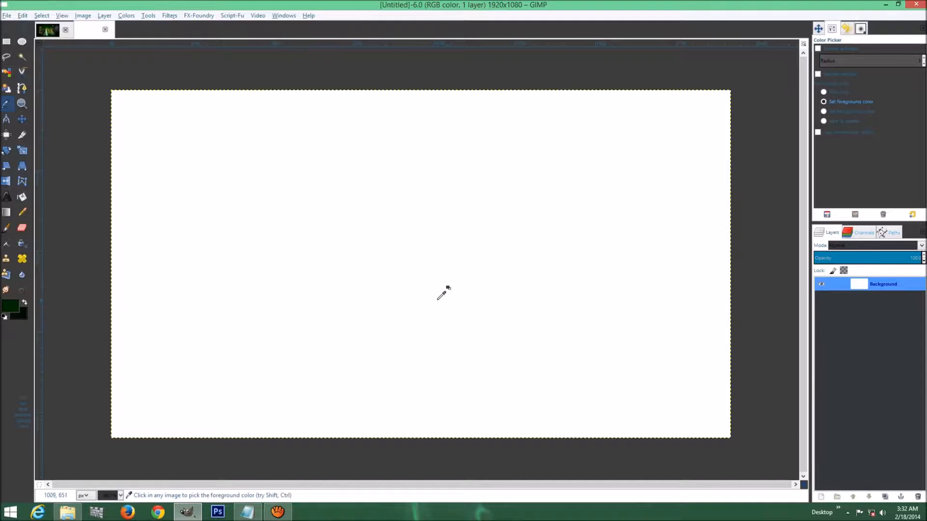
{"action": "left_click", "coordinate": [7, 213]}
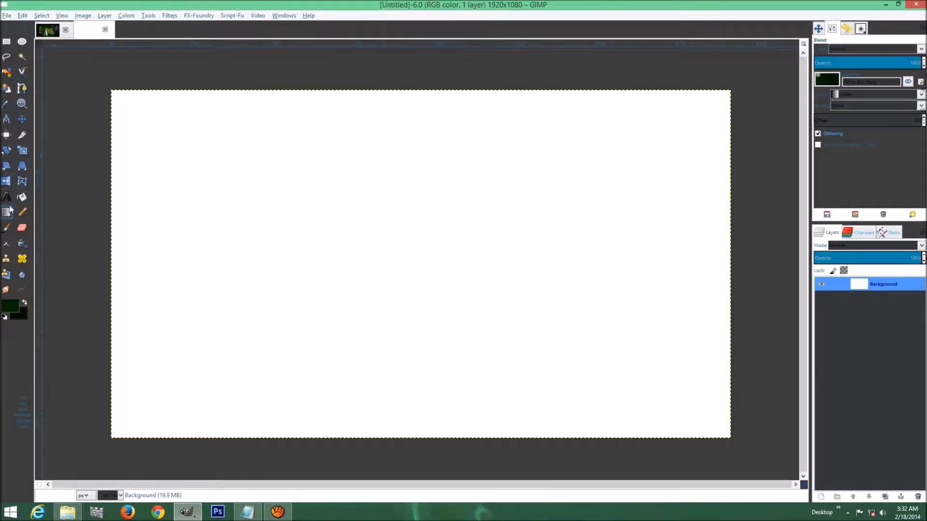
{"action": "left_click", "coordinate": [865, 93]}
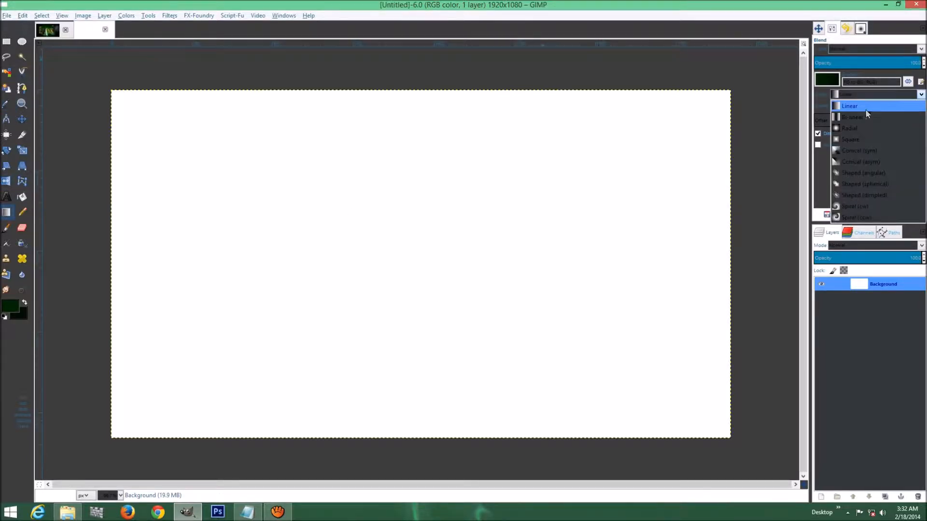
{"action": "left_click", "coordinate": [864, 127]}
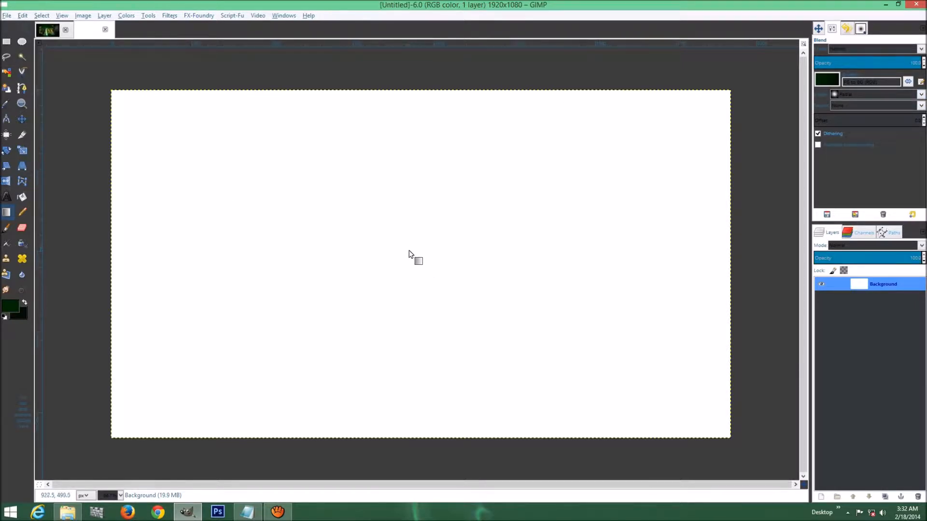
{"action": "left_click_drag", "start_coordinate": [410, 252], "coordinate": [766, 71]}
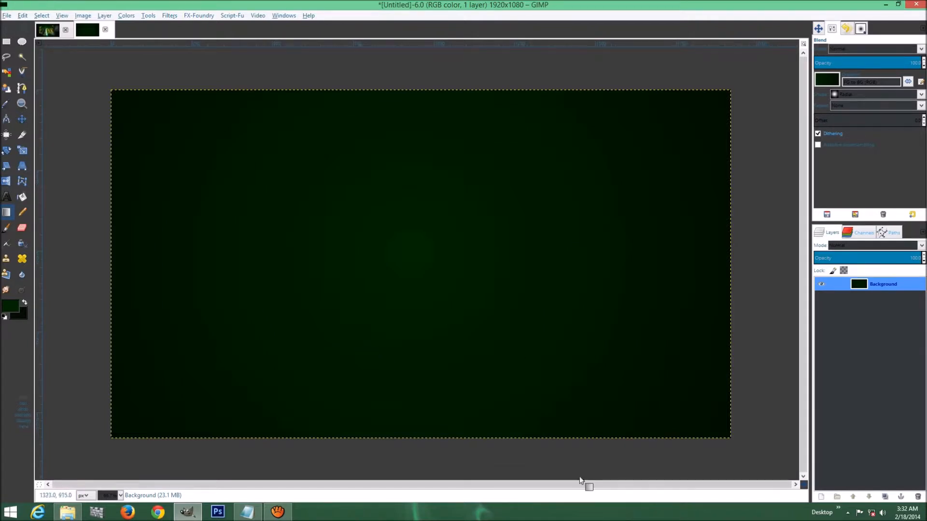
- Add the texture_297_by_sirius_sdz-d5heaj0 image from the Link folder as a new layer above the gradient
{"action": "left_click", "coordinate": [60, 514]}
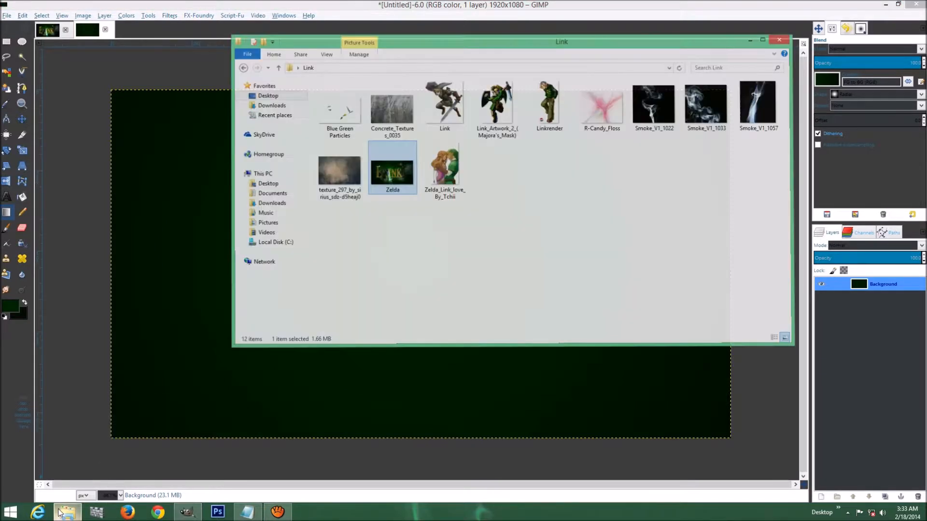
{"action": "left_click_drag", "start_coordinate": [545, 22], "coordinate": [557, 47]}
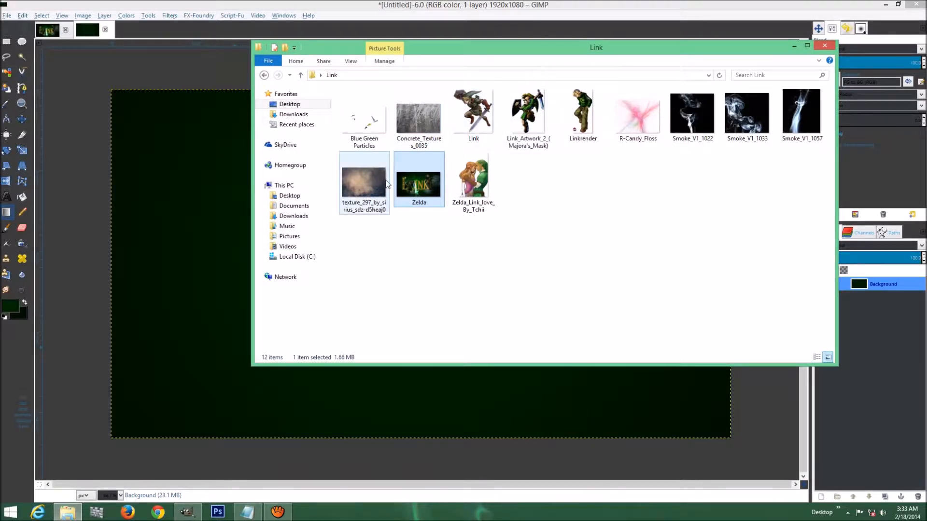
{"action": "left_click_drag", "start_coordinate": [354, 201], "coordinate": [206, 245]}
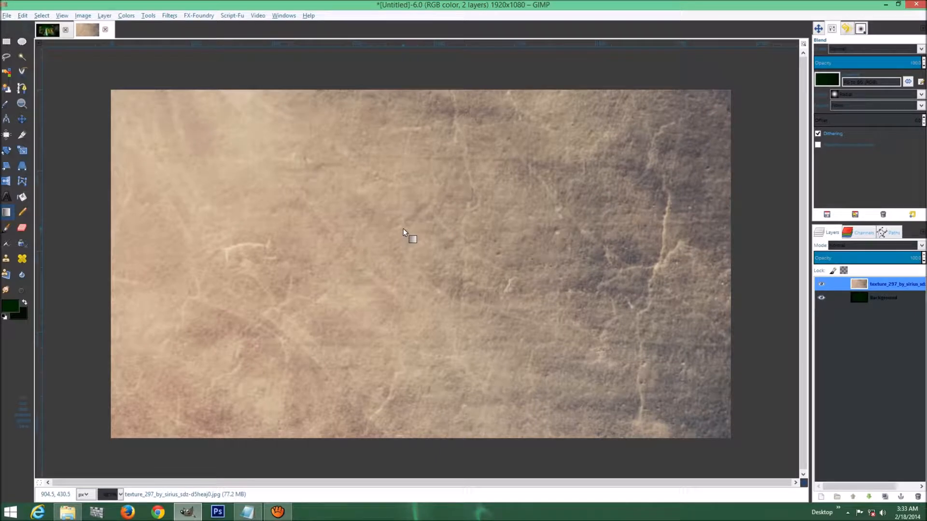
- Scale the texture_297 layer down to roughly the canvas size, center it over the canvas, and set its blend mode to Overlay
{"action": "scroll", "coordinate": [404, 228], "scroll_direction": "down", "scroll_amount": 5}
{"action": "scroll", "coordinate": [403, 228], "scroll_direction": "down", "scroll_amount": 1}
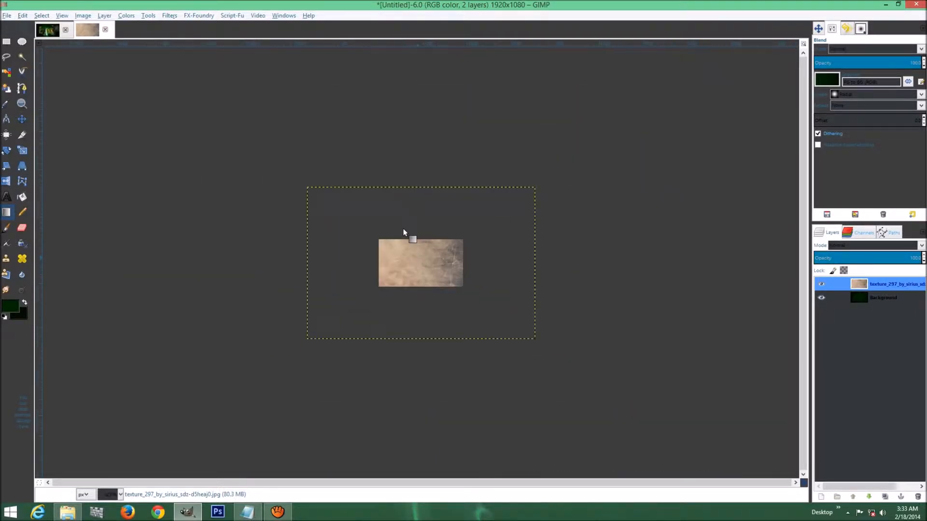
{"action": "key", "text": "shift+t"}
{"action": "left_click", "coordinate": [399, 230]}
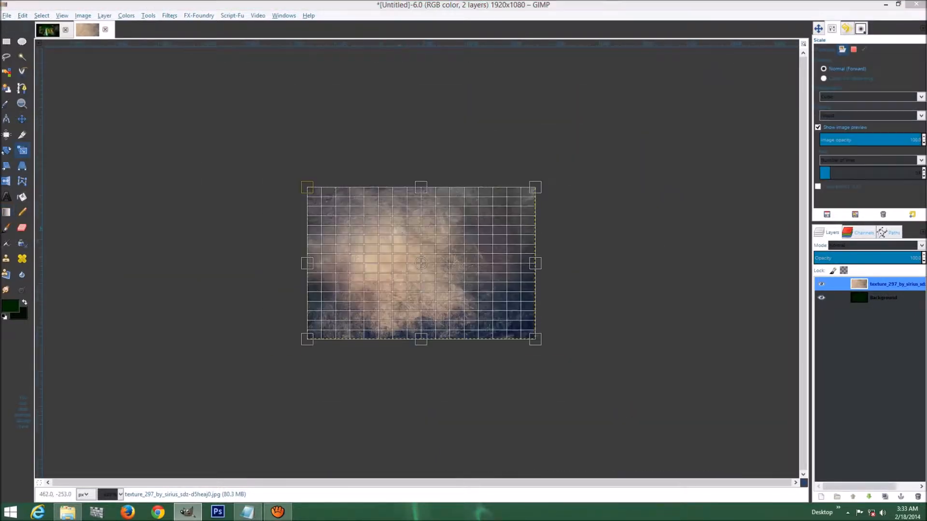
{"action": "left_click_drag", "start_coordinate": [304, 197], "coordinate": [440, 285]}
{"action": "left_click_drag", "start_coordinate": [488, 307], "coordinate": [419, 262]}
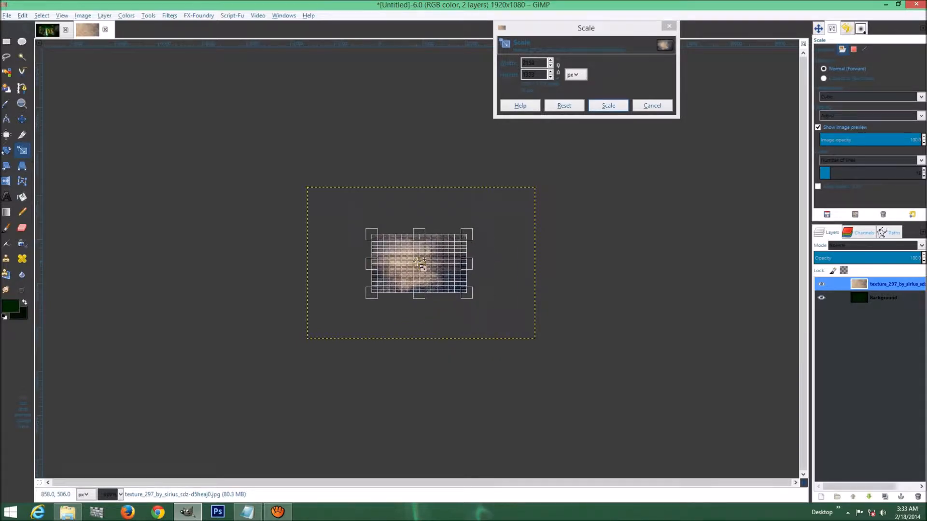
{"action": "left_click_drag", "start_coordinate": [374, 234], "coordinate": [383, 240]}
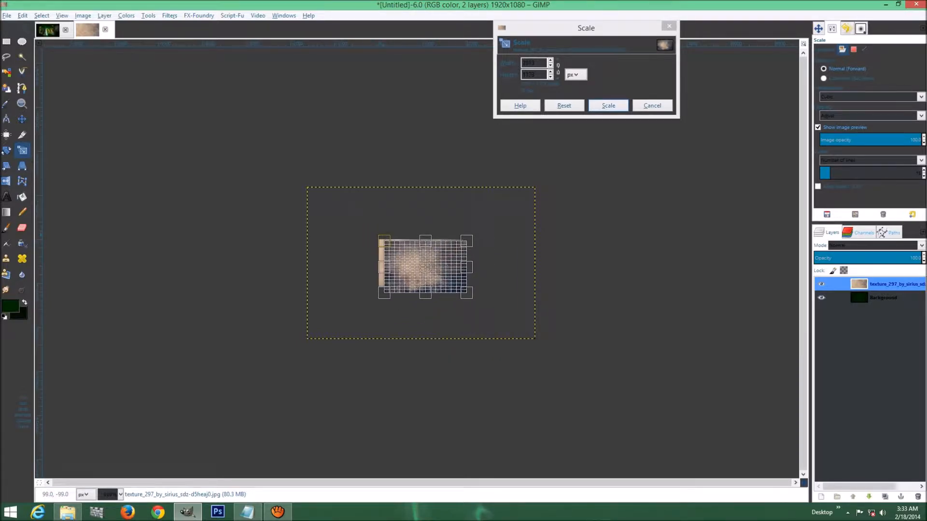
{"action": "mouse_move", "coordinate": [425, 267]}
{"action": "left_mouse_down"}
{"action": "mouse_move", "coordinate": [462, 241]}
{"action": "mouse_move", "coordinate": [429, 264]}
{"action": "left_mouse_up"}
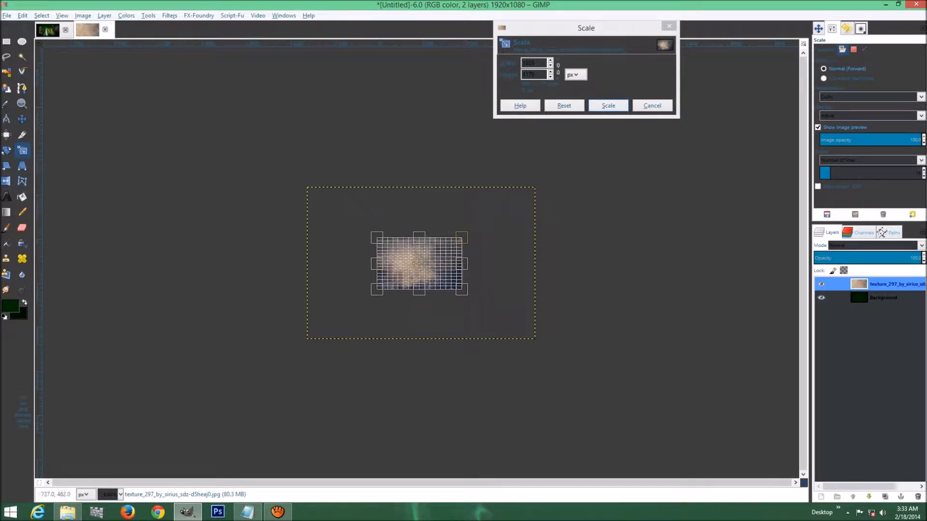
{"action": "left_click_drag", "start_coordinate": [420, 267], "coordinate": [420, 267]}
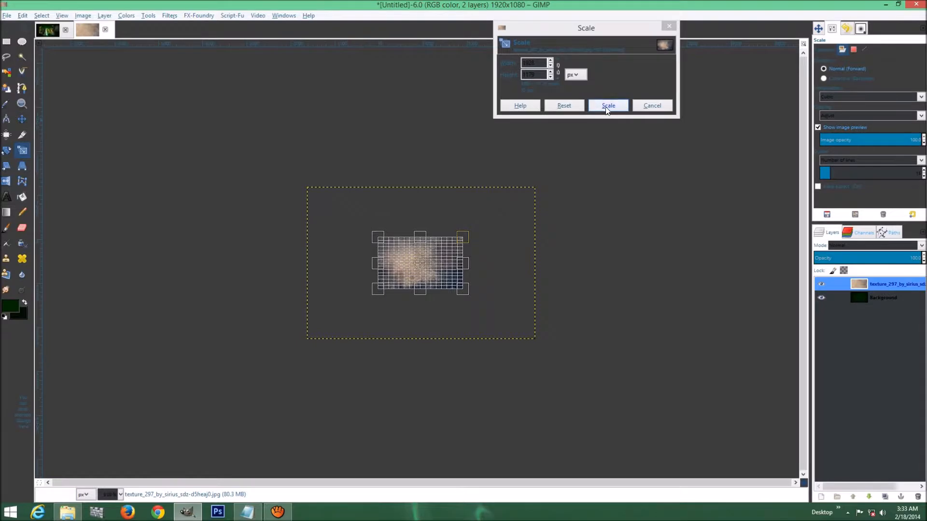
{"action": "left_click", "coordinate": [607, 106]}
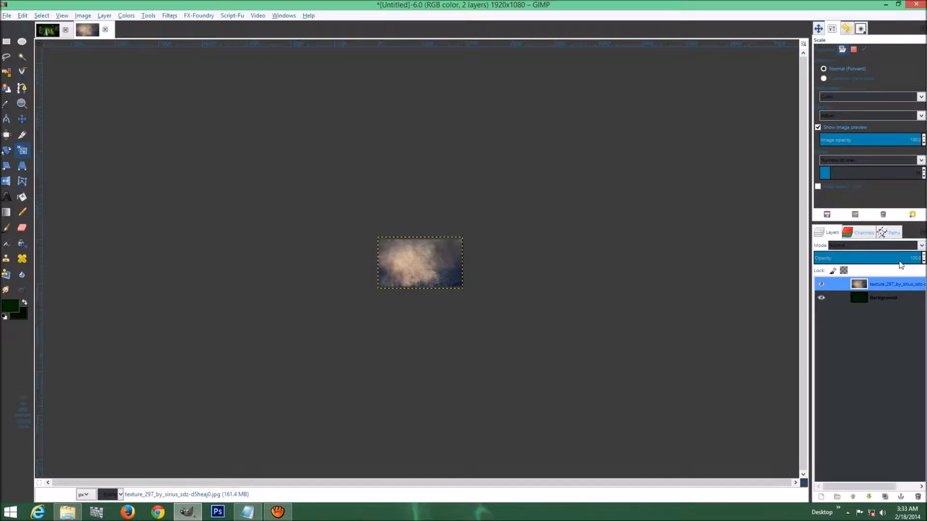
{"action": "left_click", "coordinate": [903, 249]}
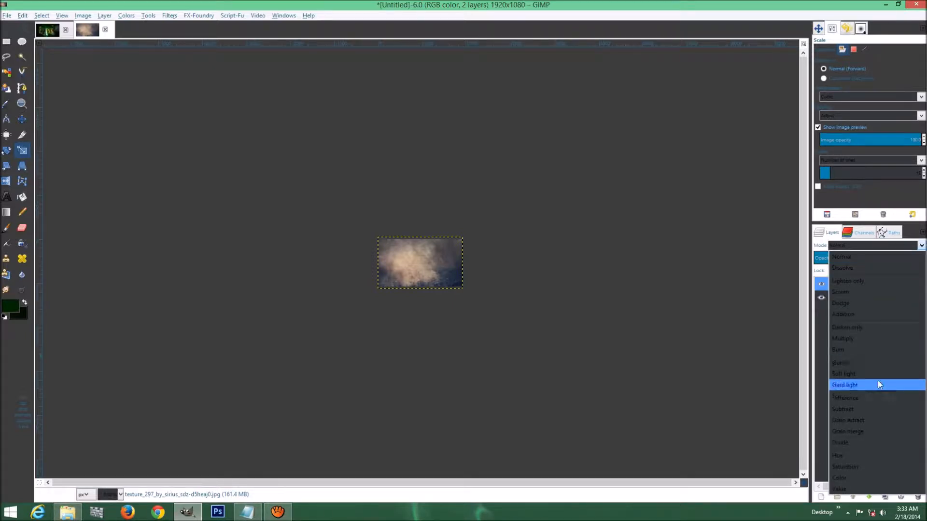
{"action": "left_click", "coordinate": [877, 362]}
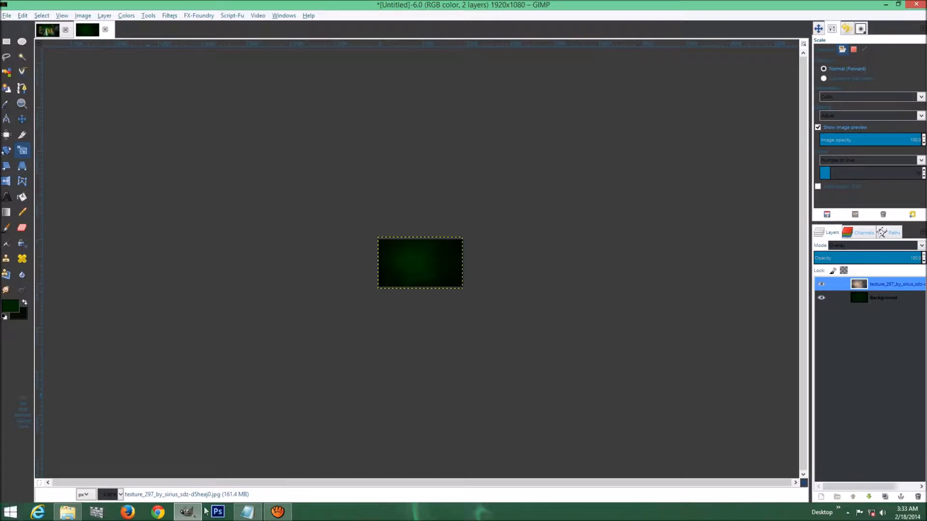
- Add the Concrete_Textures_0035 image from the Link folder as a new layer above the texture_297 layer
{"action": "left_click", "coordinate": [67, 512]}
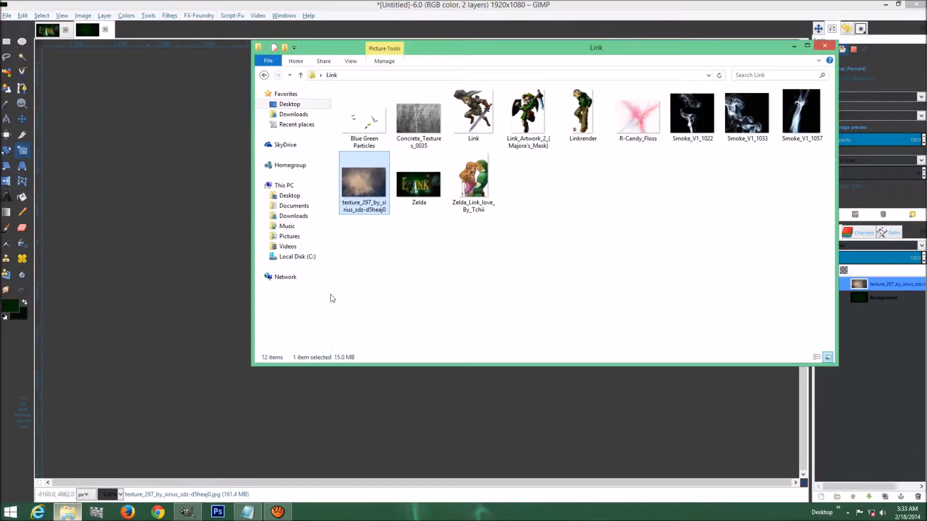
{"action": "left_click", "coordinate": [419, 123]}
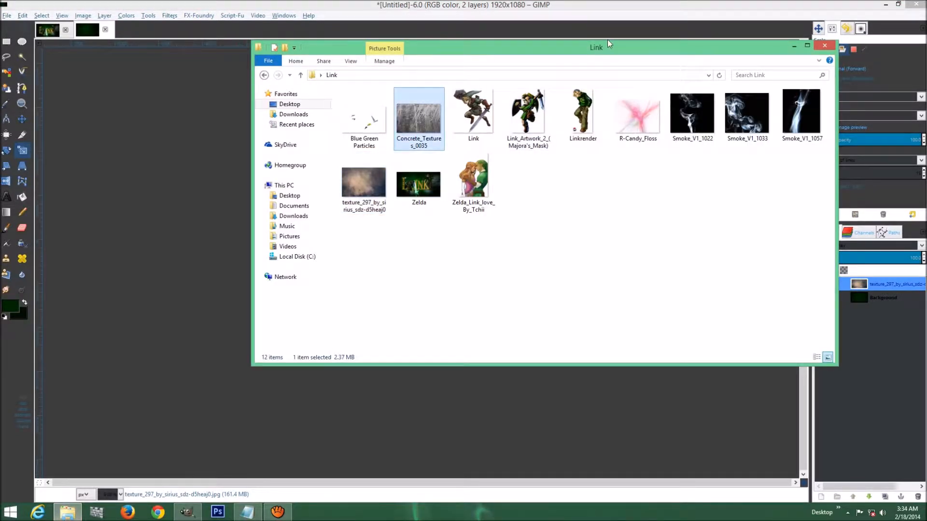
{"action": "left_click_drag", "start_coordinate": [608, 44], "coordinate": [591, 343]}
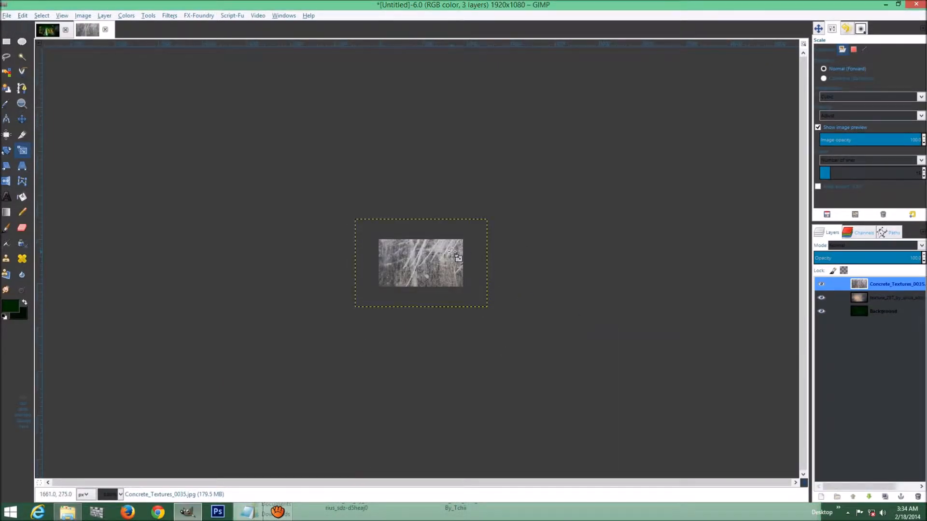
- Scale the concrete texture layer down to just over the canvas size and shift it slightly, moving only the active layer
{"action": "left_click", "coordinate": [452, 251]}
{"action": "left_click_drag", "start_coordinate": [358, 220], "coordinate": [466, 240]}
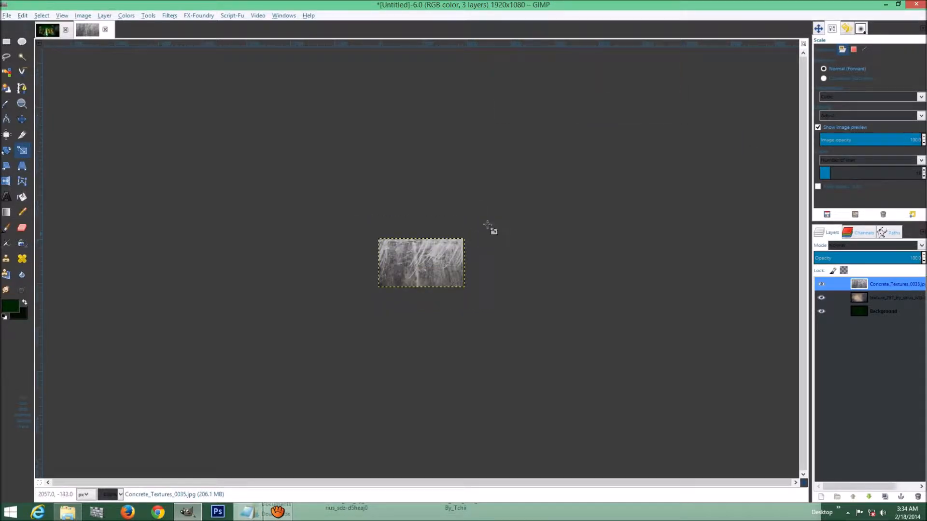
{"action": "scroll", "coordinate": [499, 224], "scroll_direction": "up", "scroll_amount": 5}
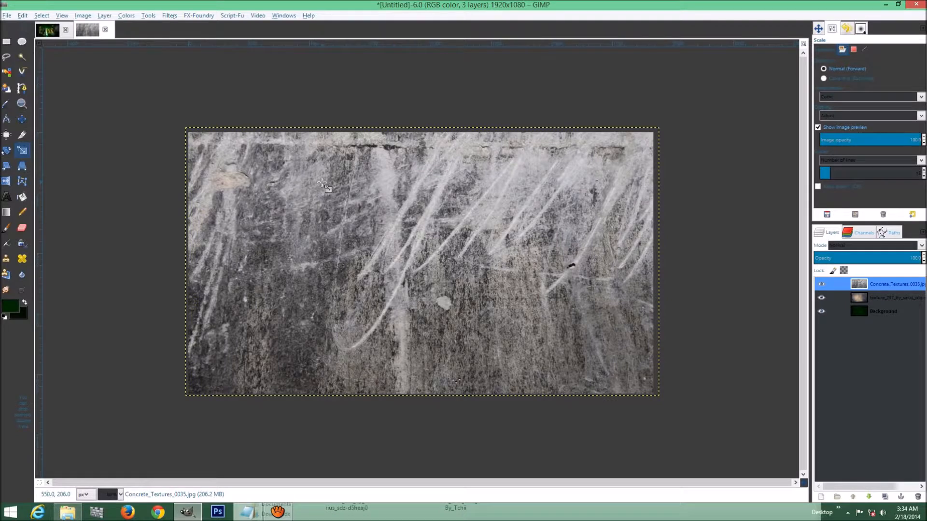
{"action": "key", "text": "m"}
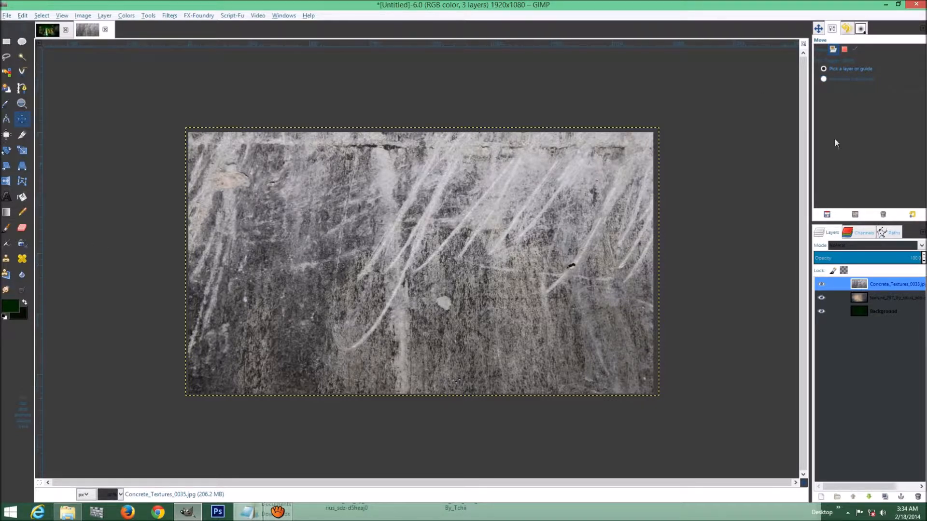
{"action": "left_click", "coordinate": [864, 79]}
{"action": "left_click_drag", "start_coordinate": [374, 251], "coordinate": [375, 251]}
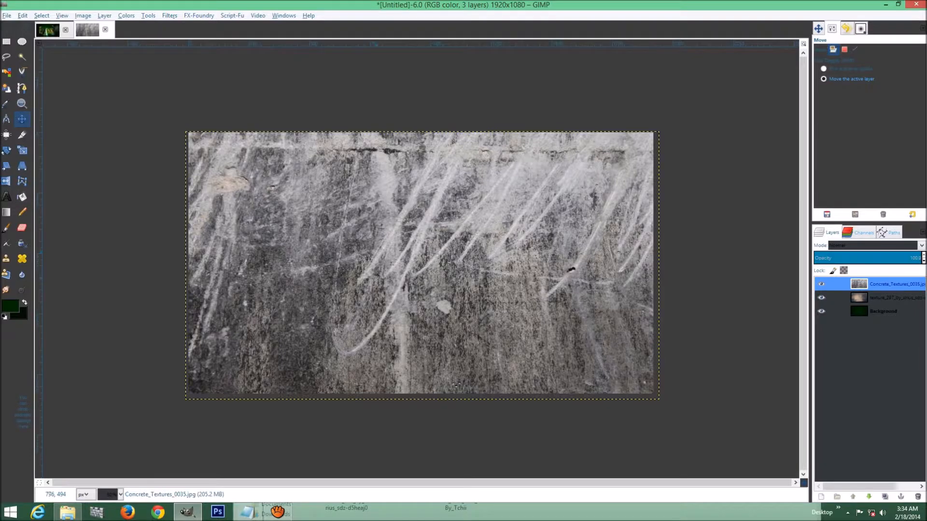
- Set the concrete layer and the texture_297 layer to Soft light, and nudge the texture_297 layer to cover the canvas
{"action": "left_click", "coordinate": [896, 246]}
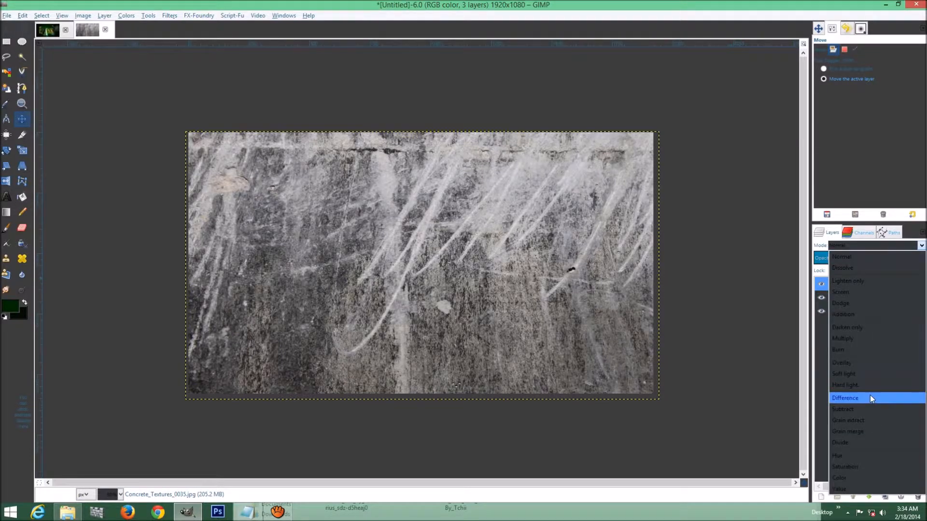
{"action": "left_click", "coordinate": [886, 371]}
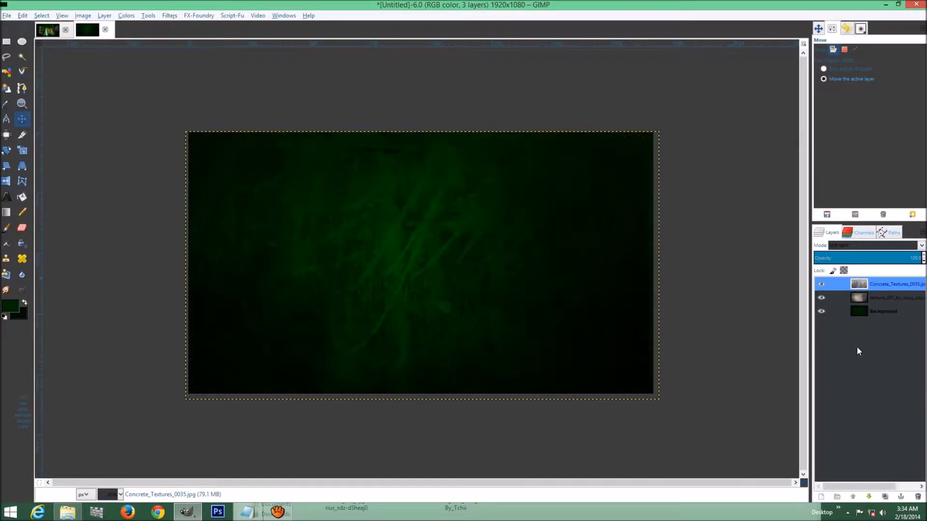
{"action": "left_click", "coordinate": [893, 302]}
{"action": "left_click", "coordinate": [899, 245]}
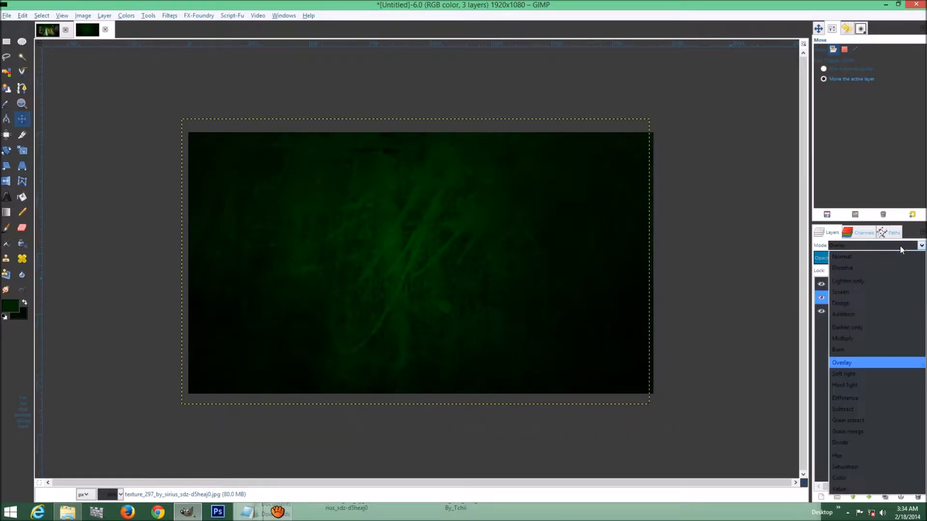
{"action": "left_click", "coordinate": [856, 369]}
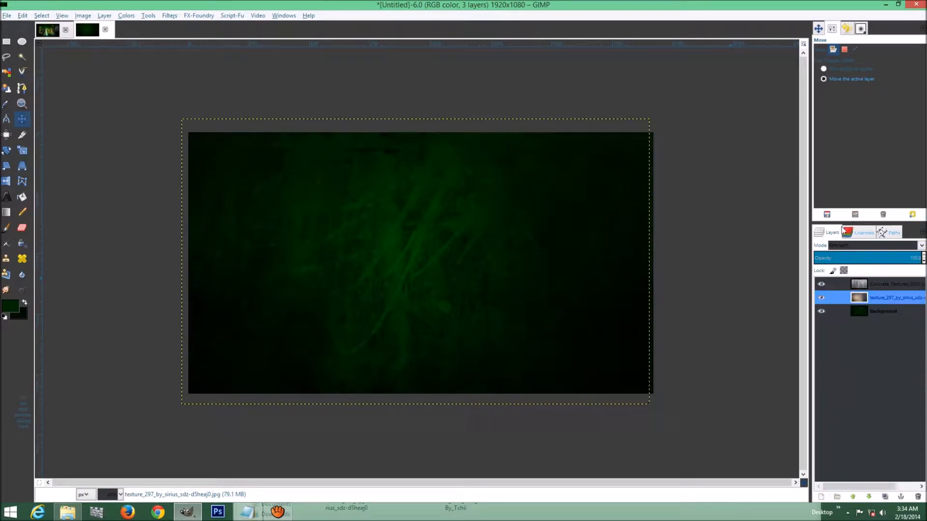
{"action": "left_click_drag", "start_coordinate": [306, 267], "coordinate": [310, 268]}
- Add the Link image from the Link folder as a new layer above the concrete texture layer
{"action": "left_click", "coordinate": [890, 284]}
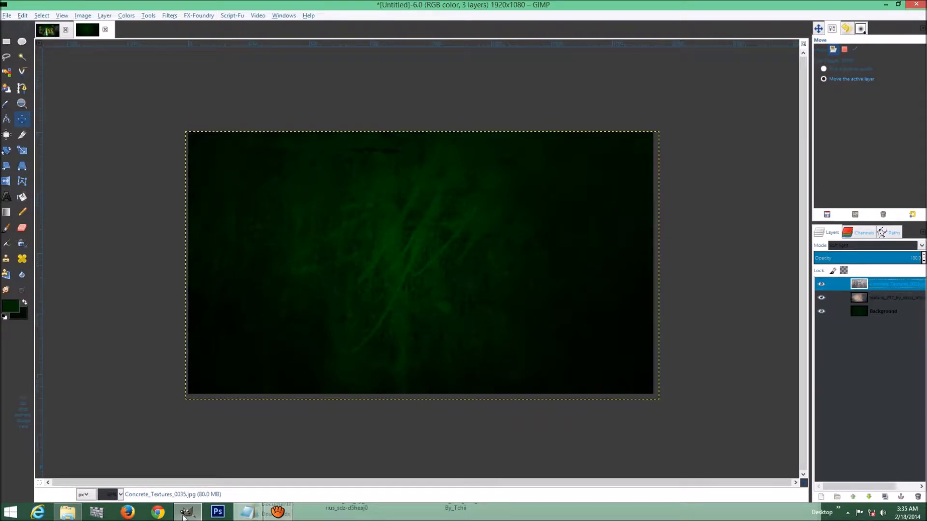
{"action": "left_click", "coordinate": [67, 511]}
{"action": "left_click_drag", "start_coordinate": [621, 356], "coordinate": [676, 237]}
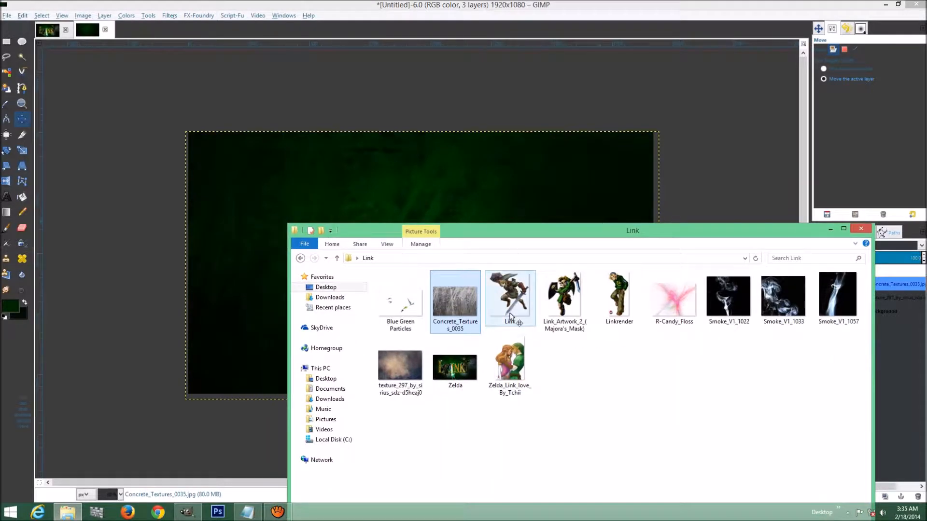
{"action": "left_click", "coordinate": [517, 286]}
{"action": "left_click_drag", "start_coordinate": [495, 177], "coordinate": [495, 177]}
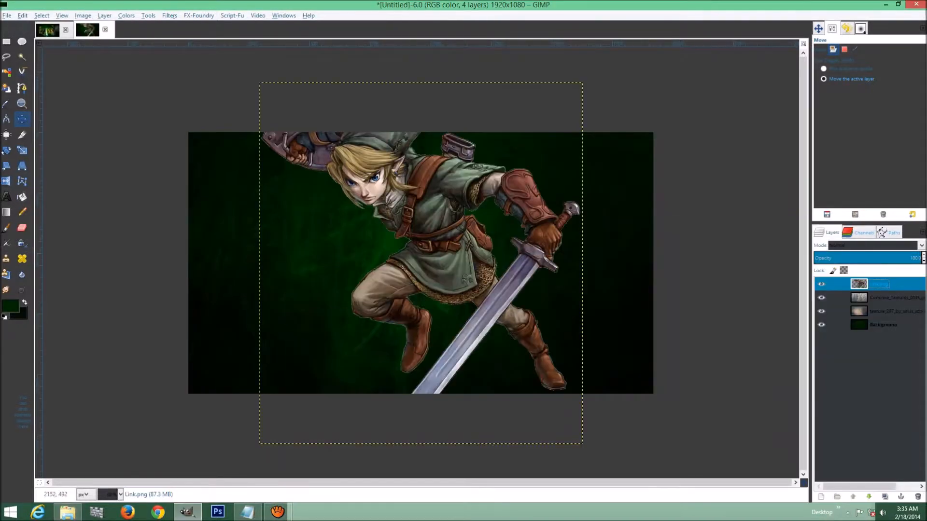
- Scale the Link layer down to about two thirds of its size and move it to the right side of the canvas
{"action": "key", "text": "shift+t"}
{"action": "left_click", "coordinate": [392, 252]}
{"action": "left_click_drag", "start_coordinate": [259, 82], "coordinate": [364, 169]}
{"action": "left_click", "coordinate": [620, 107]}
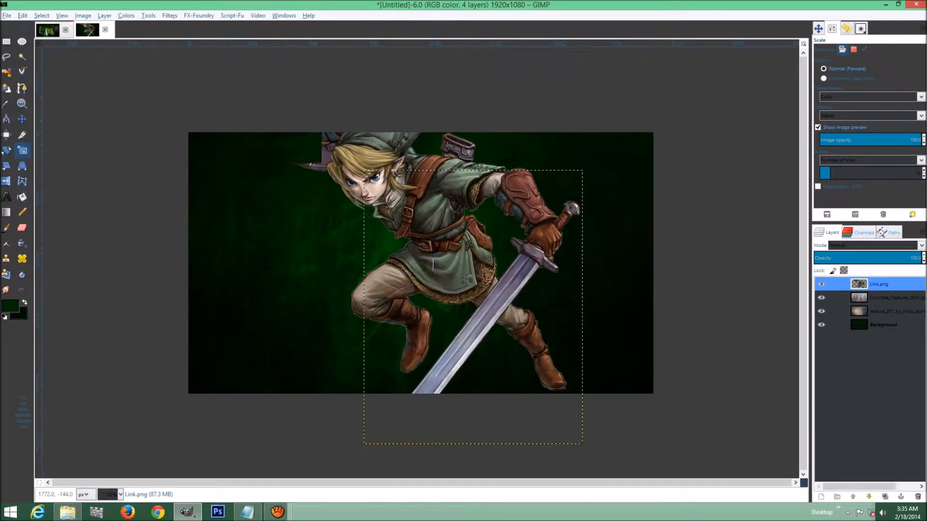
{"action": "key", "text": "m"}
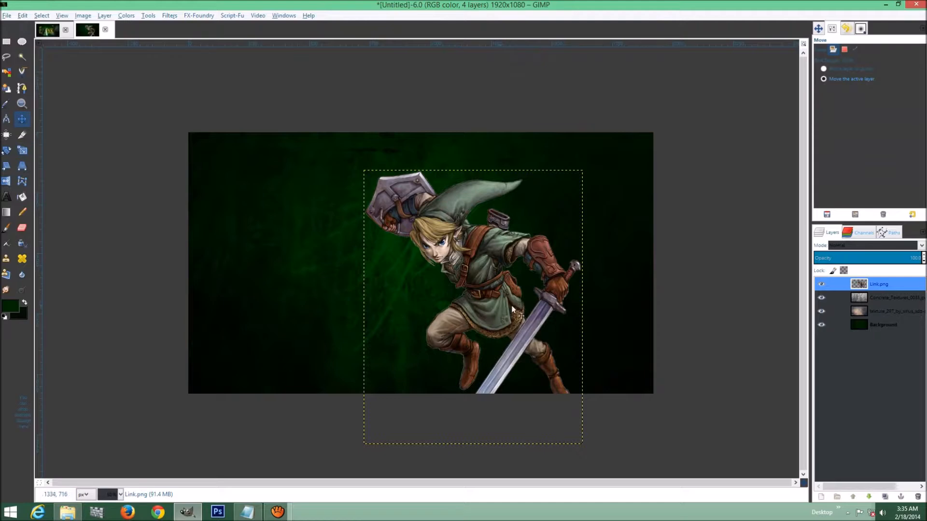
{"action": "left_click_drag", "start_coordinate": [501, 309], "coordinate": [551, 267]}
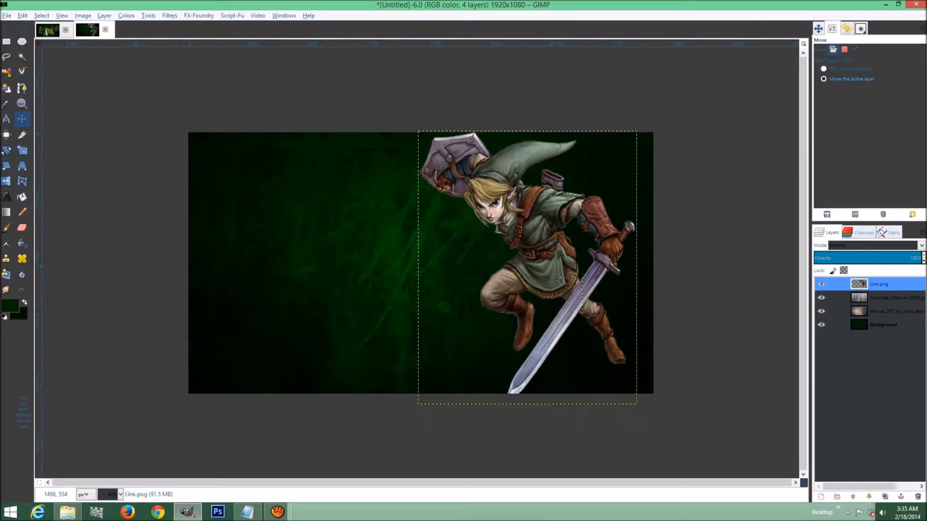
- Scale the Link layer down by about another tenth and move it so the whole figure fits the canvas height
{"action": "key", "text": "shift+s"}
{"action": "left_click", "coordinate": [551, 268]}
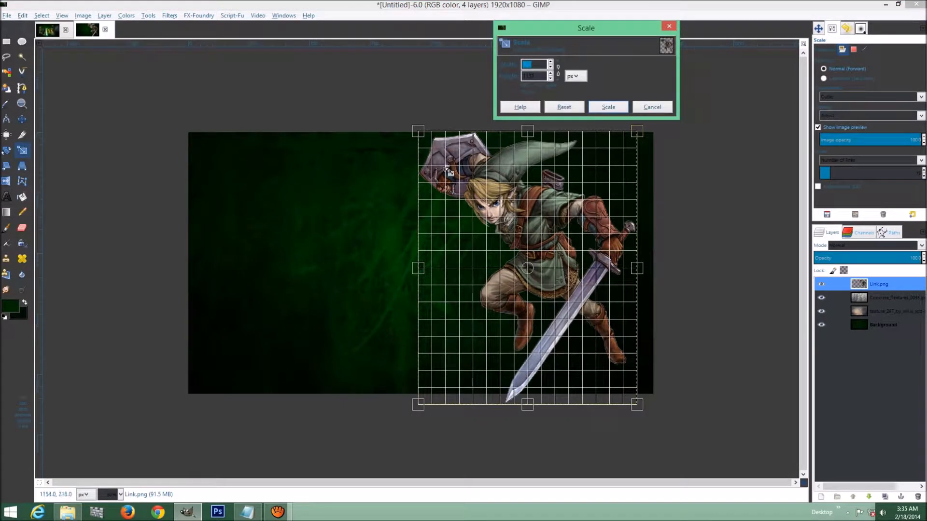
{"action": "left_click_drag", "start_coordinate": [418, 133], "coordinate": [440, 143]}
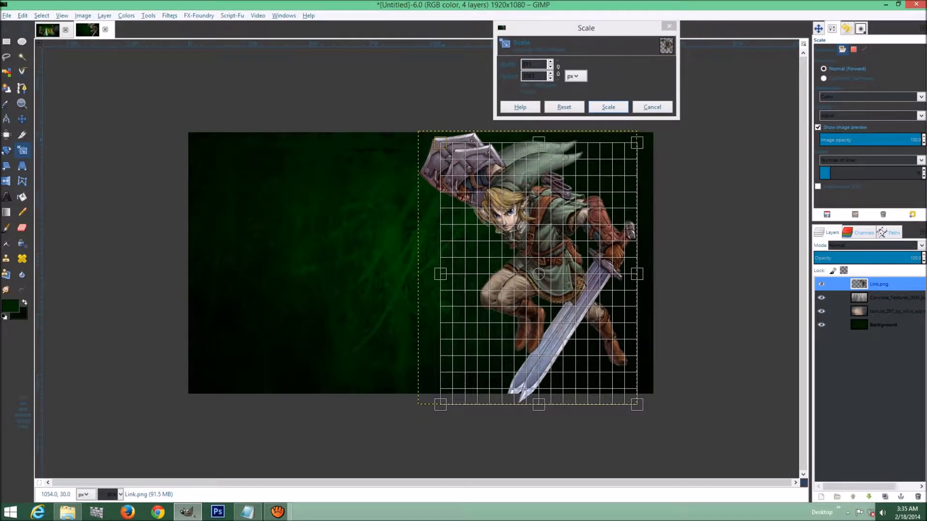
{"action": "left_click", "coordinate": [603, 104]}
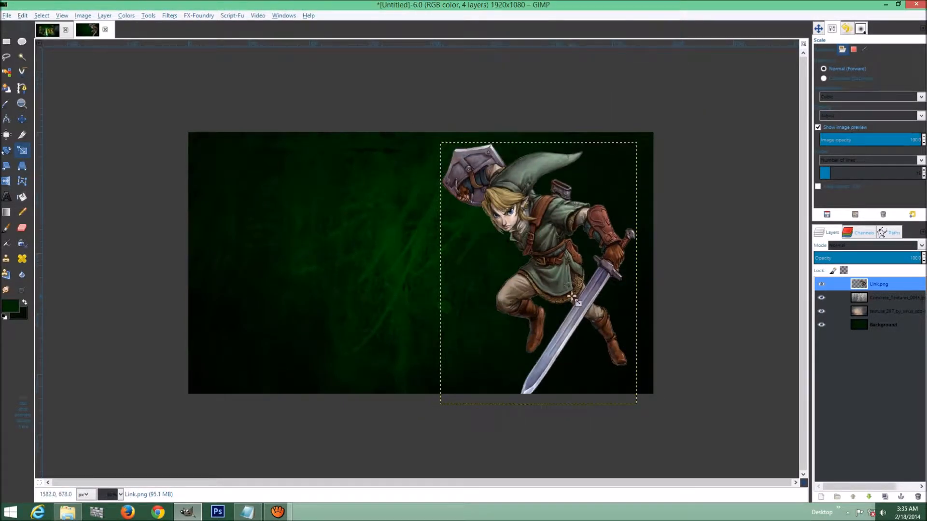
{"action": "key", "text": "m"}
{"action": "left_click_drag", "start_coordinate": [563, 272], "coordinate": [548, 261]}
{"action": "key", "text": "shift"}
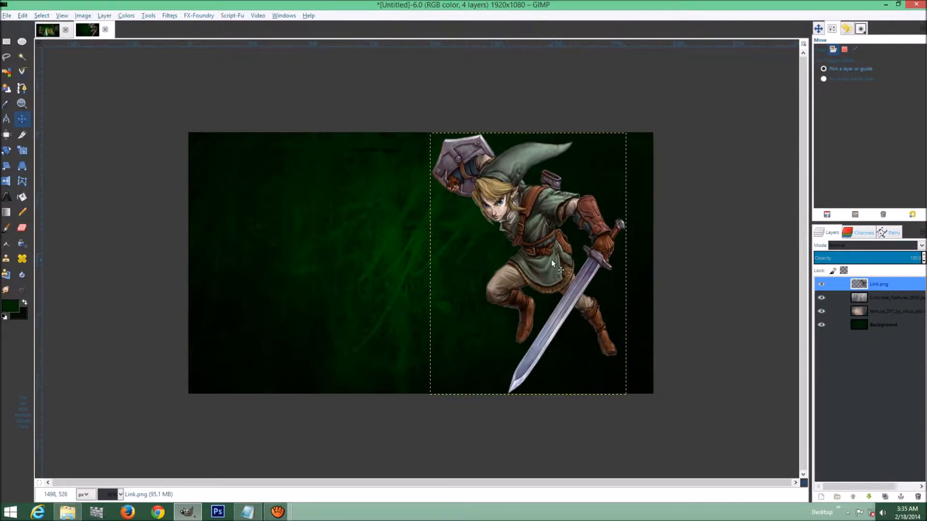
{"action": "key", "text": "shift+r"}
{"action": "left_click", "coordinate": [551, 259]}
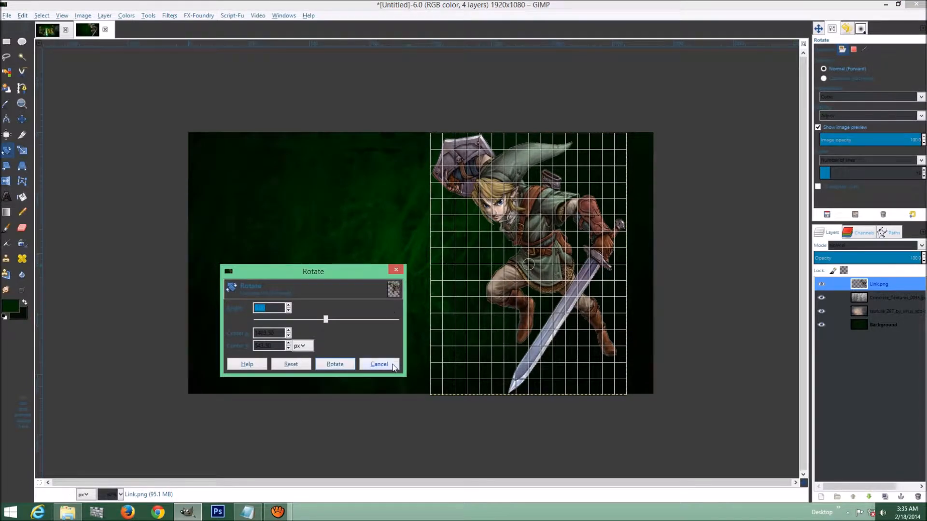
{"action": "left_click", "coordinate": [378, 364]}
- Shrink the Link layer slightly more and move it a little up and left within the right half of the canvas
{"action": "key", "text": "shift+s"}
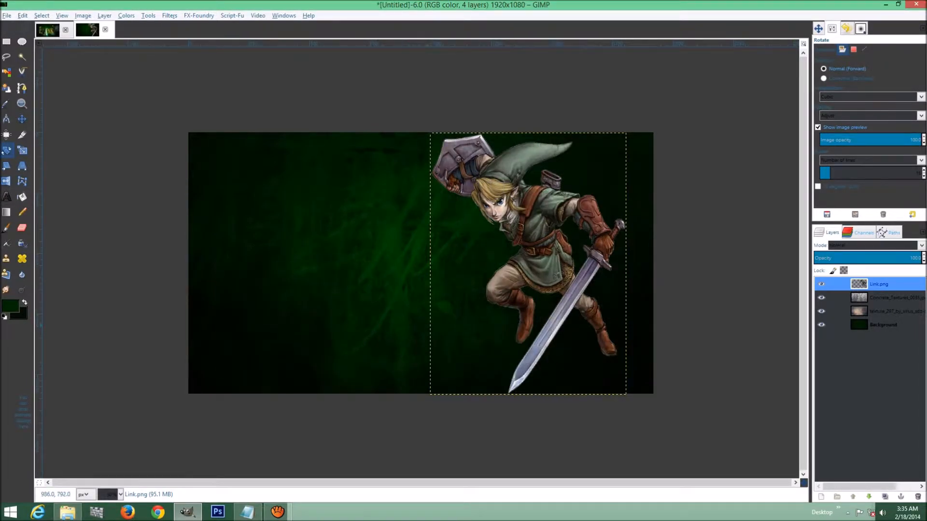
{"action": "left_click", "coordinate": [427, 326]}
{"action": "left_click_drag", "start_coordinate": [430, 134], "coordinate": [436, 137]}
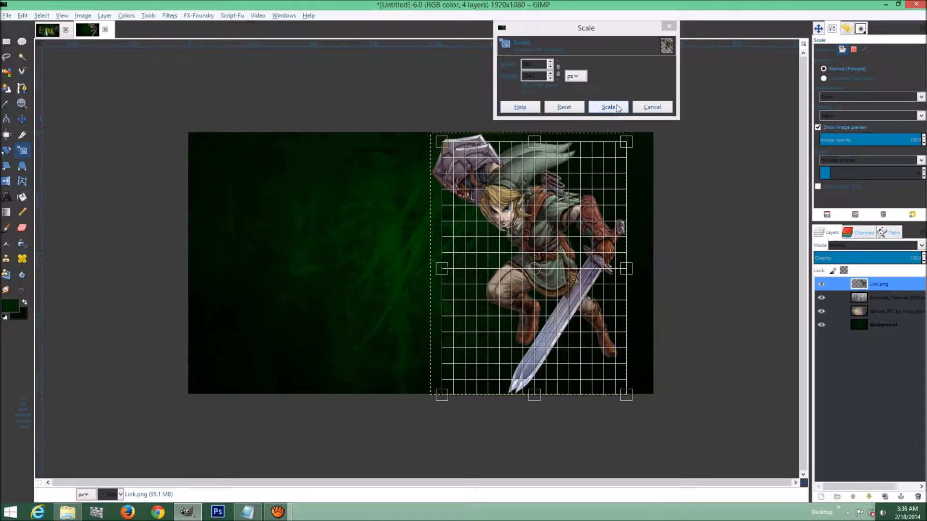
{"action": "left_click", "coordinate": [608, 107]}
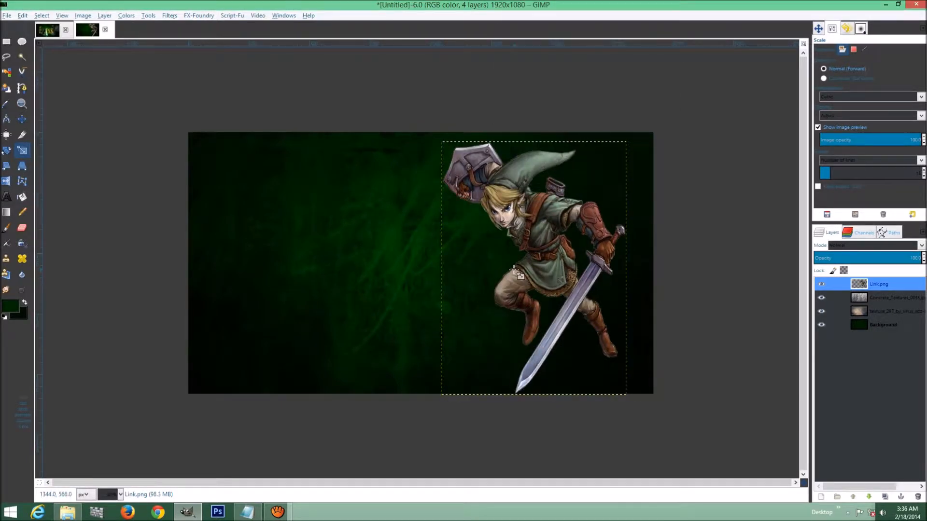
{"action": "key", "text": "m"}
{"action": "left_click_drag", "start_coordinate": [529, 257], "coordinate": [515, 250]}
- Check the finished Zelda wallpaper for reference and move the Link layer slightly left and up on the new canvas
{"action": "left_click", "coordinate": [51, 31]}
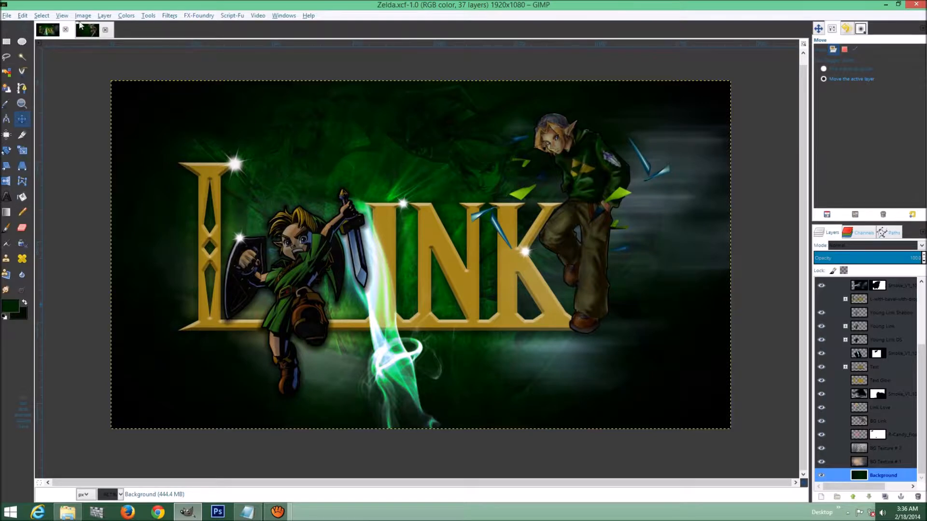
{"action": "left_click", "coordinate": [95, 32]}
{"action": "left_click_drag", "start_coordinate": [521, 202], "coordinate": [506, 199]}
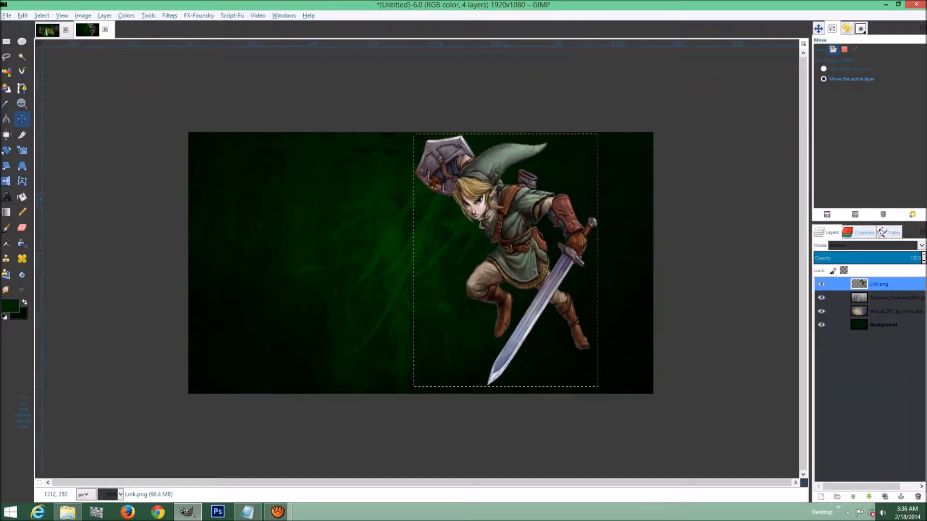
- Set the Link layer's blend mode to Overlay and nudge the layer slightly left
{"action": "left_click", "coordinate": [863, 245]}
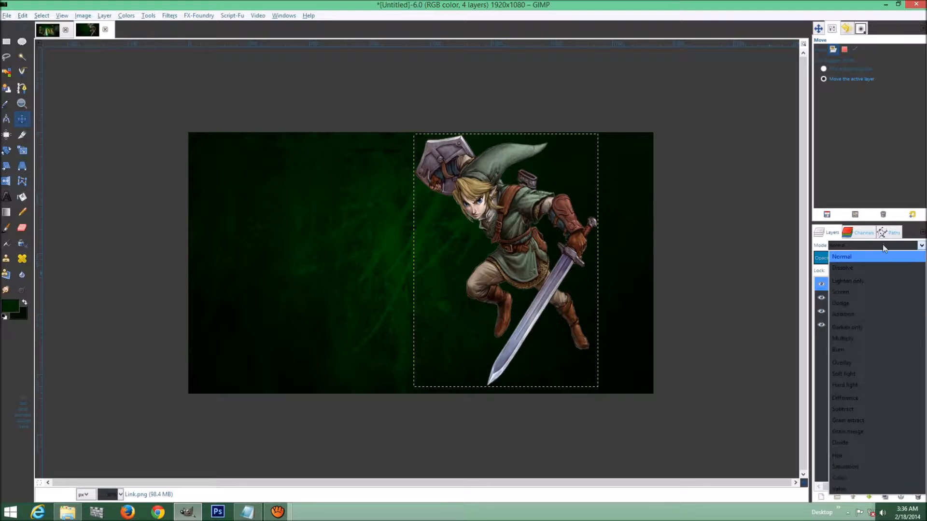
{"action": "left_click", "coordinate": [855, 363]}
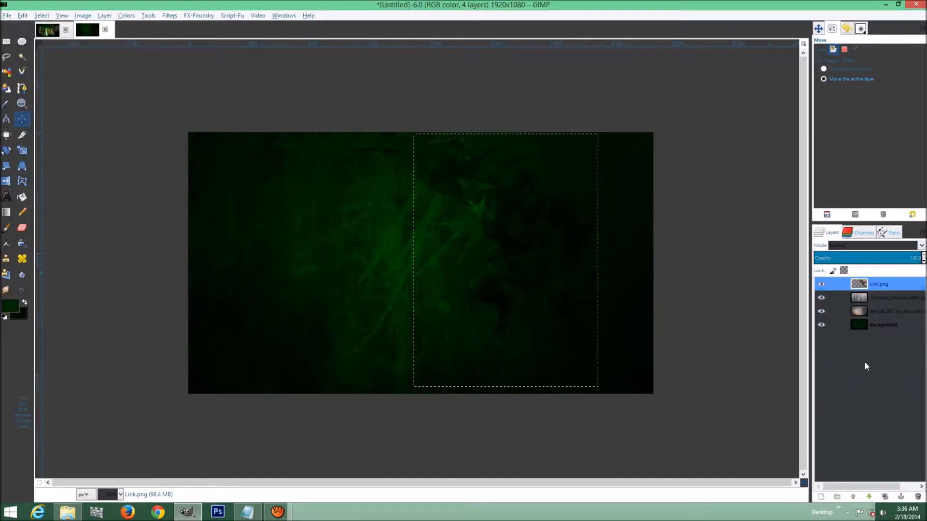
{"action": "left_click", "coordinate": [821, 32]}
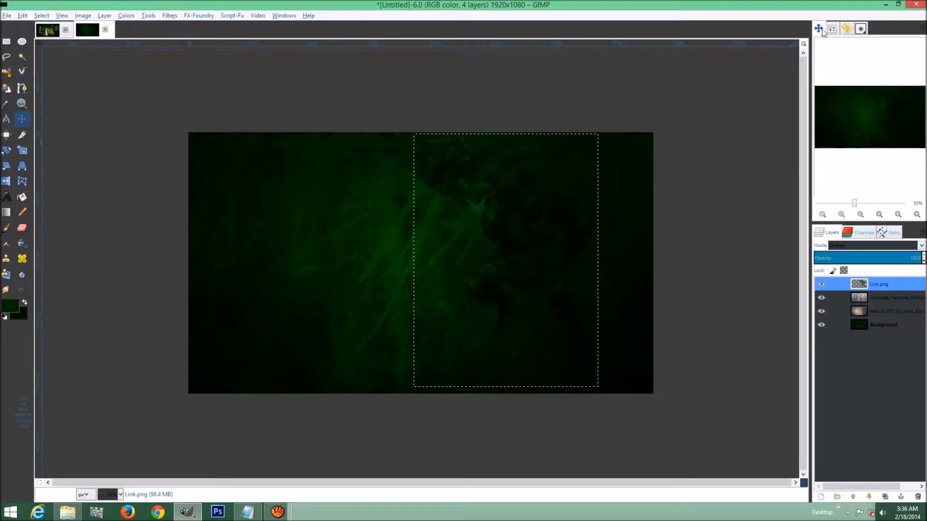
{"action": "left_click", "coordinate": [841, 215]}
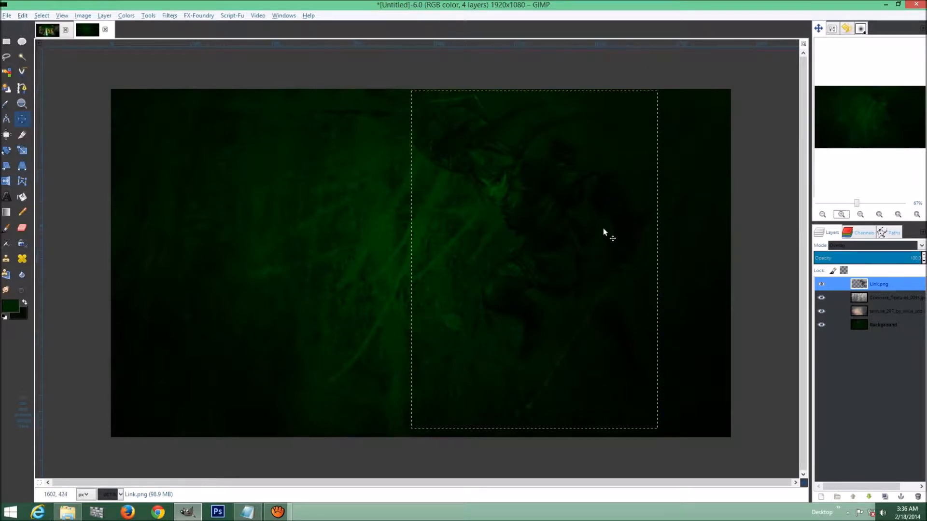
{"action": "left_click_drag", "start_coordinate": [557, 249], "coordinate": [527, 261]}
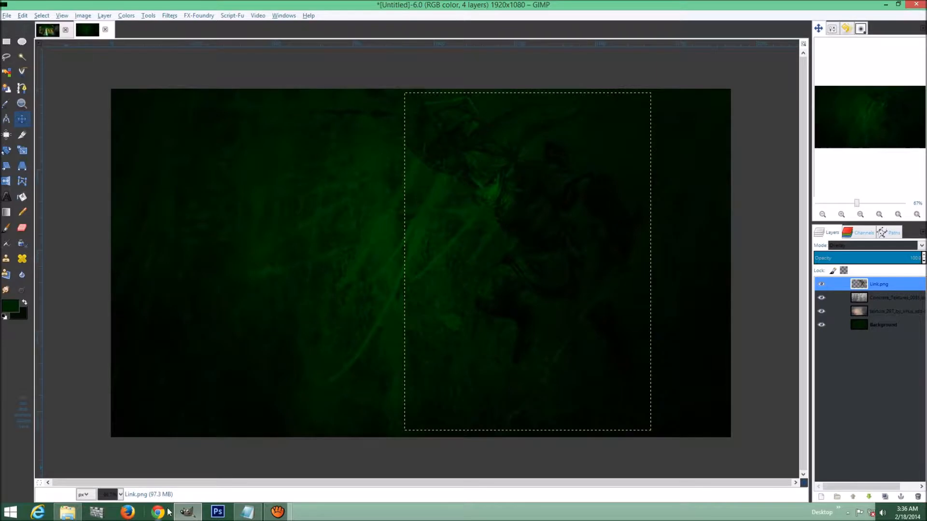
- Add the Linkrender image from the Link folder as a new layer and erase the round logo beside the figure's feet
{"action": "left_click", "coordinate": [67, 511]}
{"action": "left_click_drag", "start_coordinate": [619, 304], "coordinate": [571, 182]}
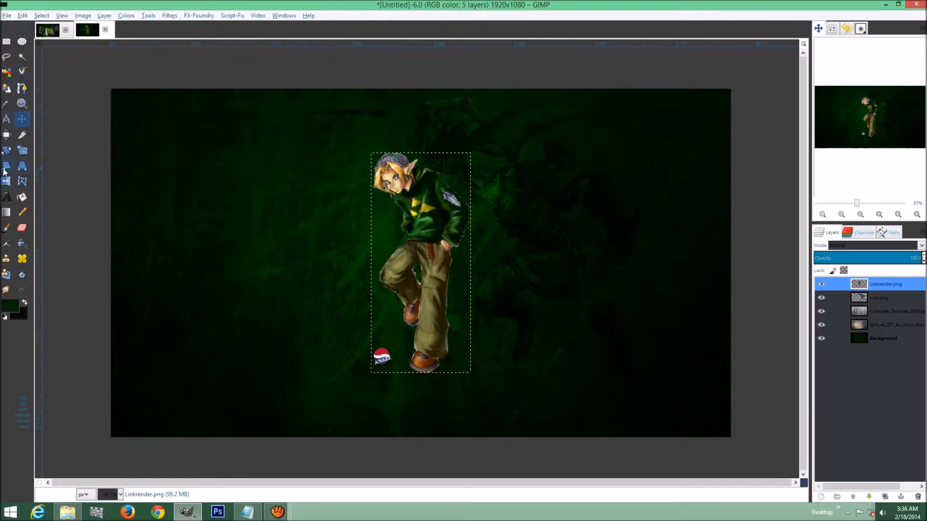
{"action": "left_click", "coordinate": [6, 42]}
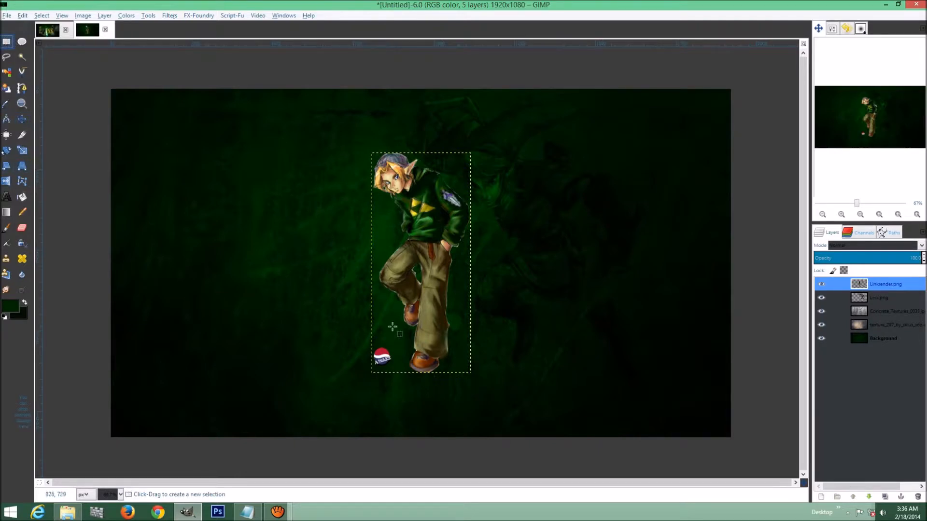
{"action": "left_click_drag", "start_coordinate": [369, 342], "coordinate": [396, 387]}
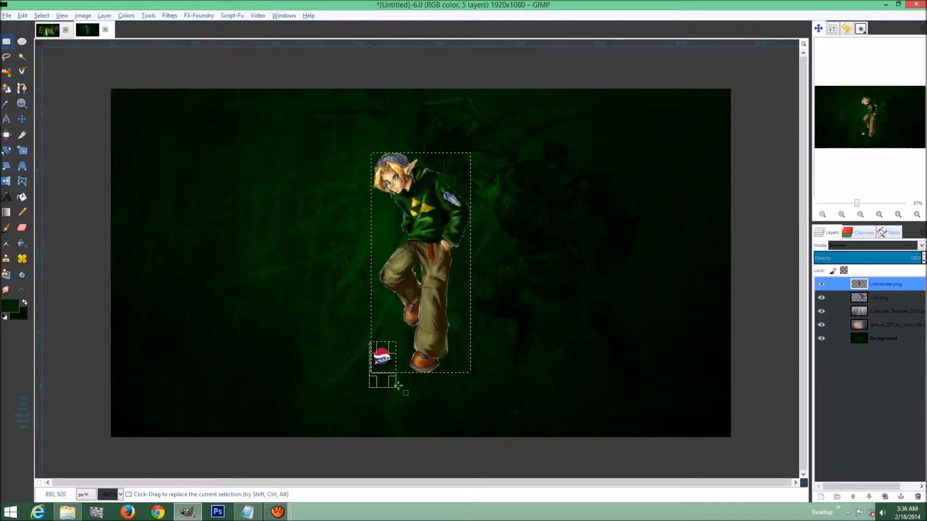
{"action": "key", "text": "Delete"}
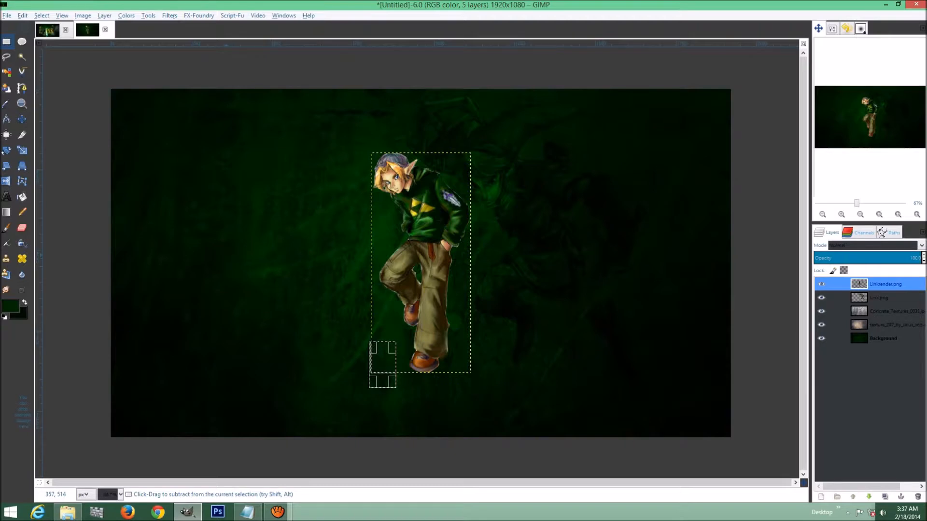
{"action": "left_click", "coordinate": [227, 255]}
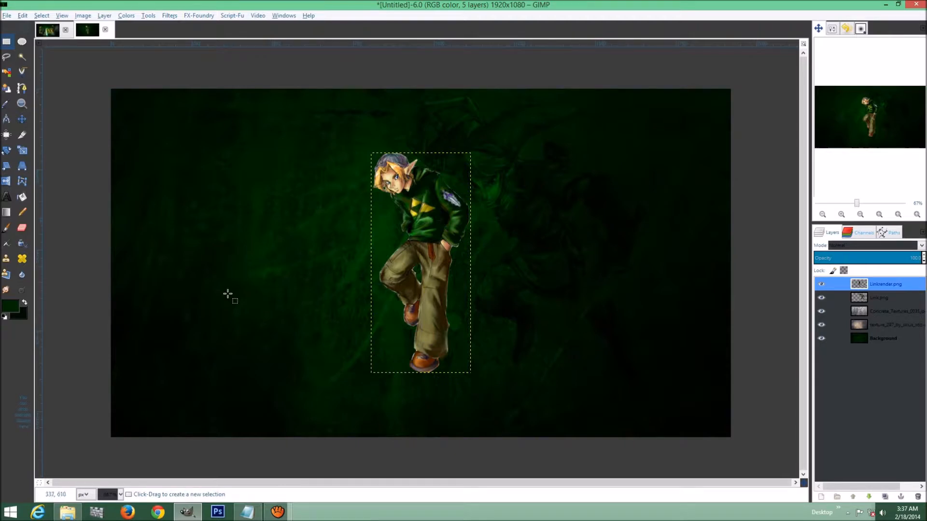
- Move the Linkrender layer to the upper right part of the canvas, using the finished Zelda wallpaper as reference
{"action": "key", "text": "m"}
{"action": "left_click_drag", "start_coordinate": [417, 269], "coordinate": [600, 256]}
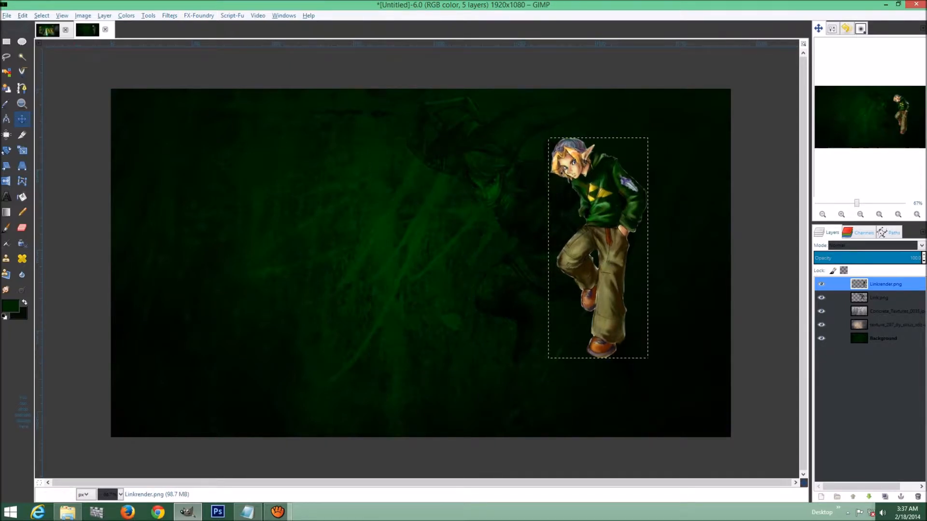
{"action": "left_click", "coordinate": [53, 32]}
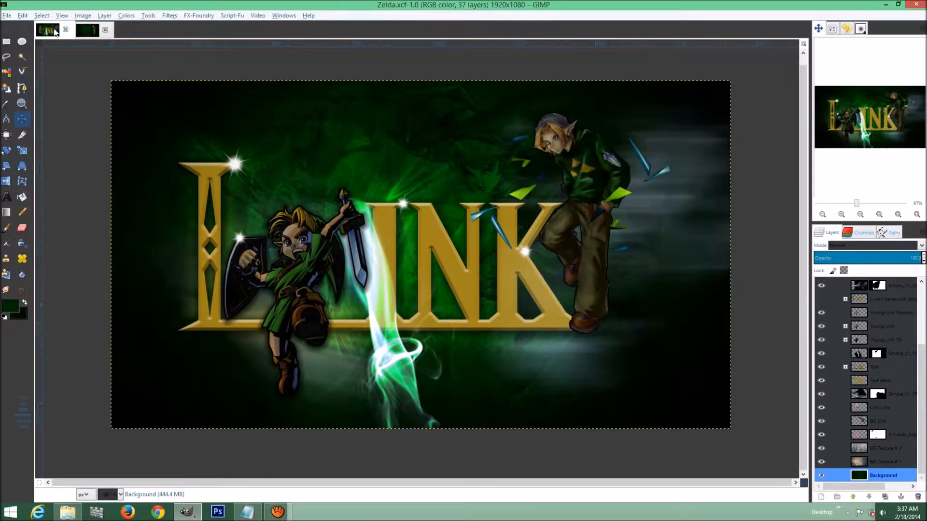
{"action": "left_click", "coordinate": [89, 31]}
{"action": "left_click_drag", "start_coordinate": [593, 207], "coordinate": [564, 192]}
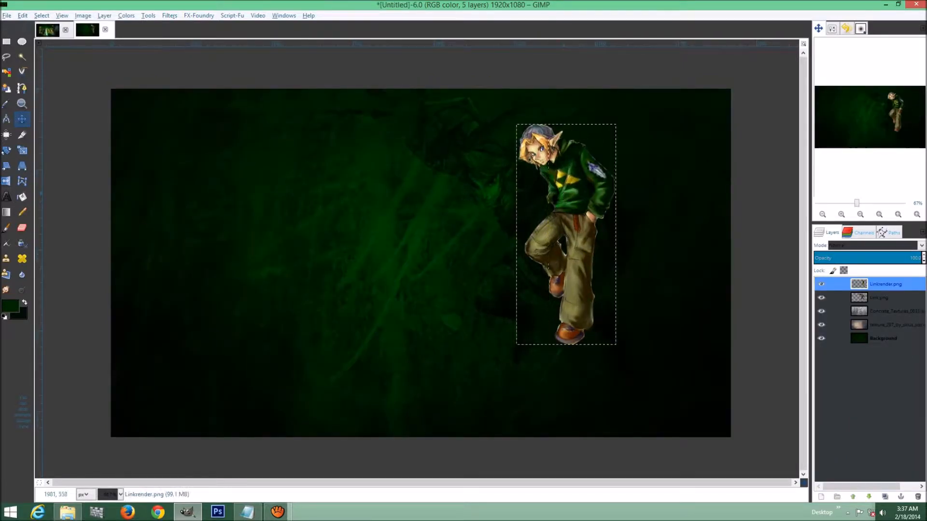
- Scale the Link layer up to reach the canvas's lower edge, widening it by about 15 percent
{"action": "left_click", "coordinate": [893, 299]}
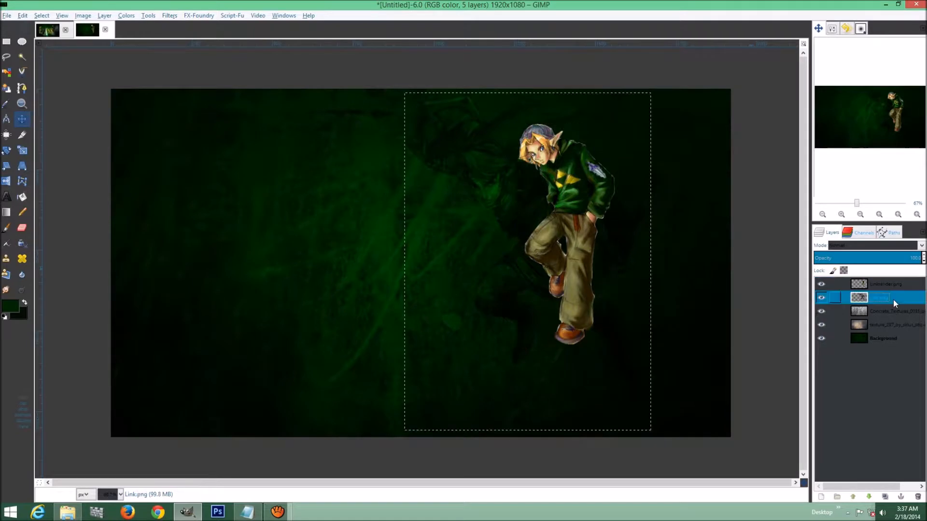
{"action": "key", "text": "shift+s"}
{"action": "left_click", "coordinate": [608, 332]}
{"action": "left_click_drag", "start_coordinate": [675, 454], "coordinate": [691, 440]}
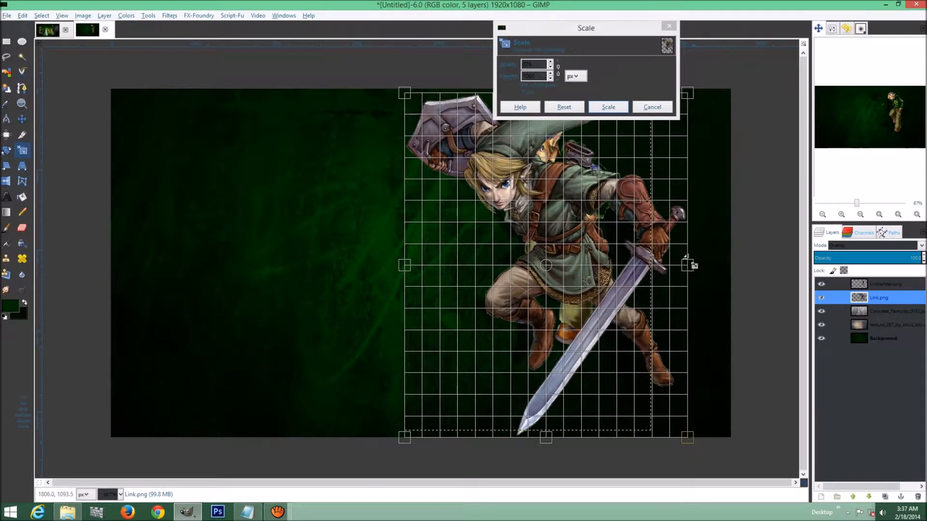
{"action": "left_click", "coordinate": [608, 107]}
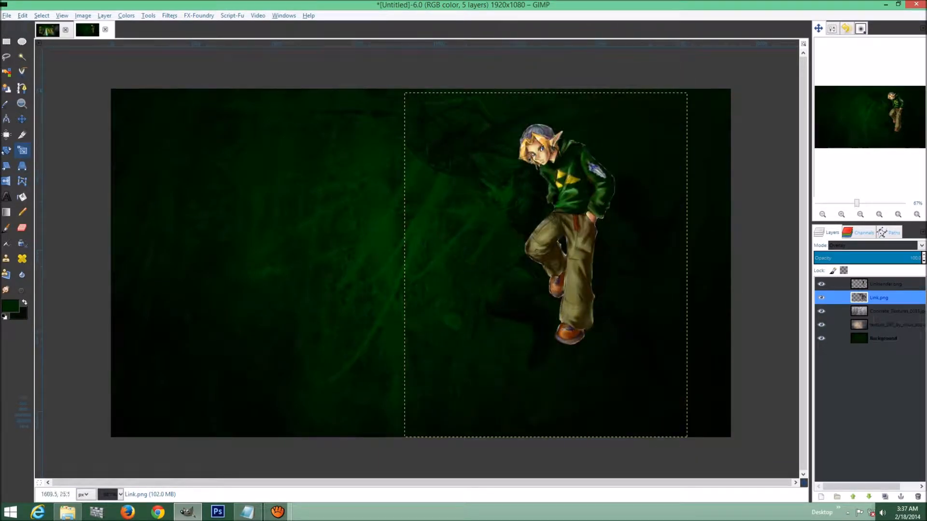
- Move the enlarged Link layer left and slightly up so its upper edge meets the canvas's upper edge
{"action": "key", "text": "m"}
{"action": "left_click_drag", "start_coordinate": [525, 214], "coordinate": [486, 203]}
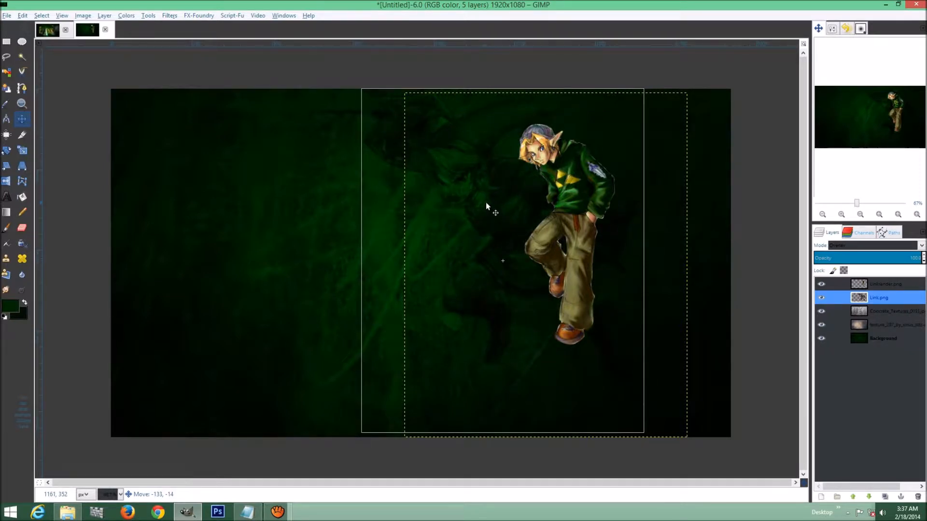
{"action": "left_click_drag", "start_coordinate": [576, 207], "coordinate": [573, 206]}
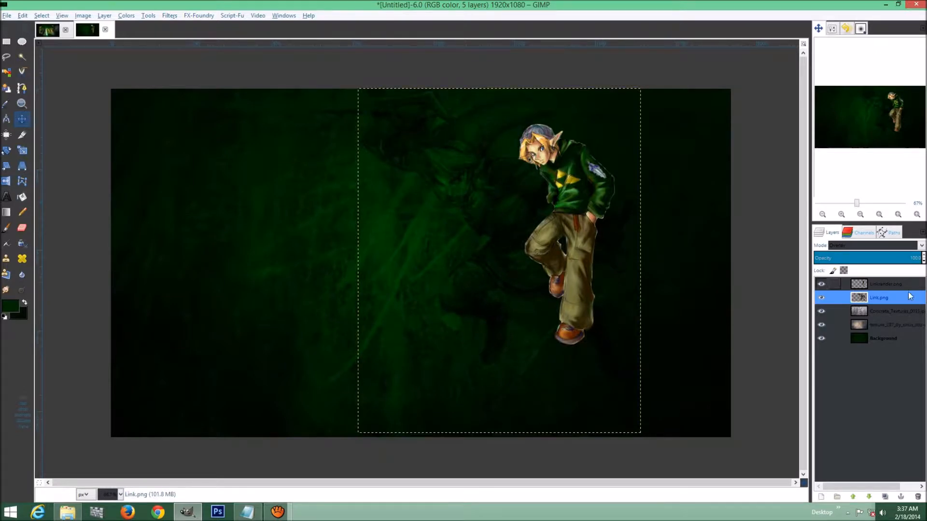
- Nudge the Linkrender layer slightly right and down over the faded Link figure
{"action": "left_click", "coordinate": [895, 285]}
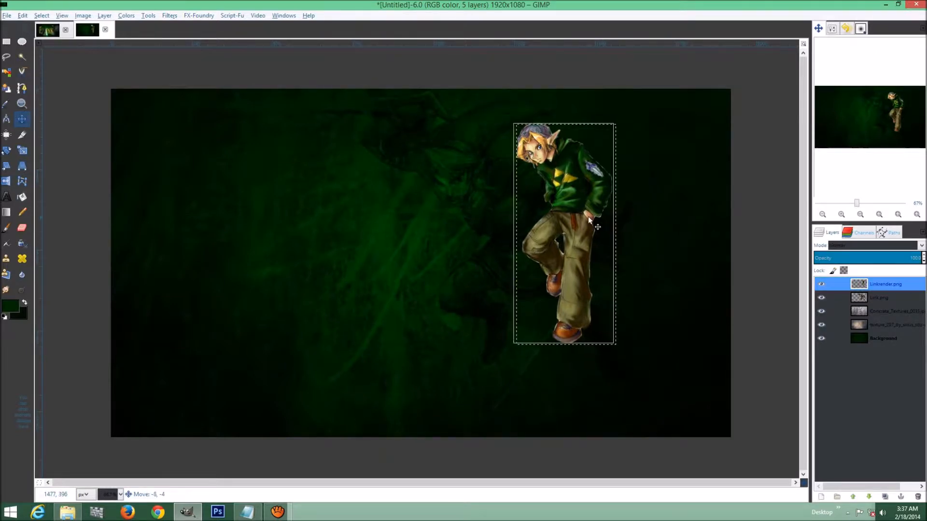
{"action": "left_click_drag", "start_coordinate": [587, 216], "coordinate": [572, 236]}
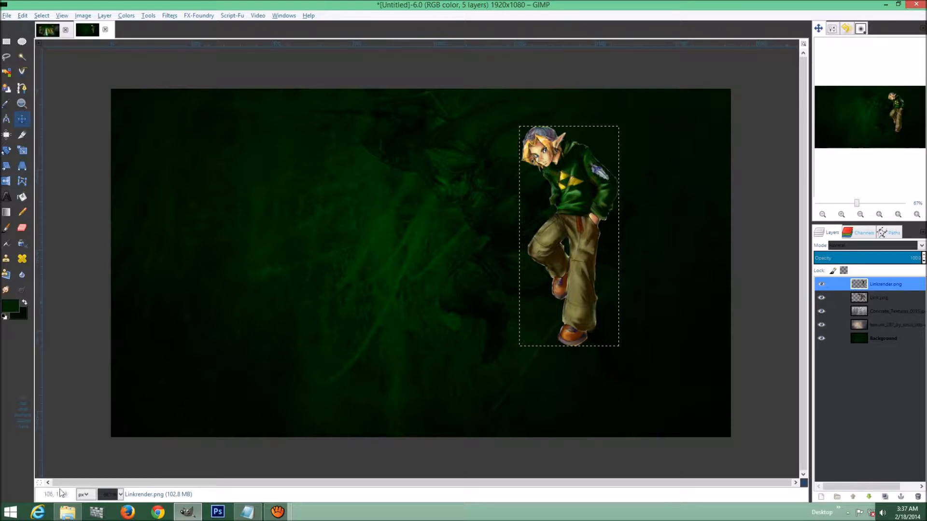
{"action": "left_click", "coordinate": [68, 512]}
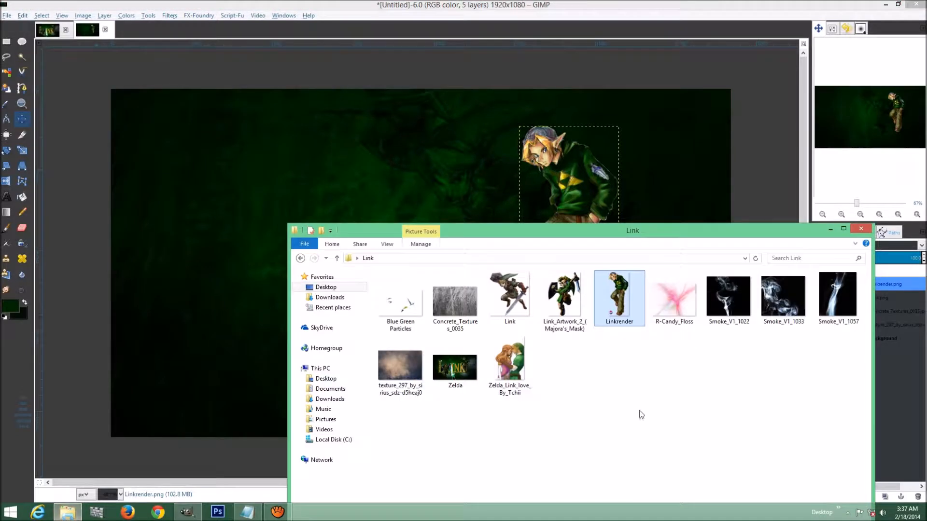
{"action": "left_click_drag", "start_coordinate": [682, 232], "coordinate": [654, 127]}
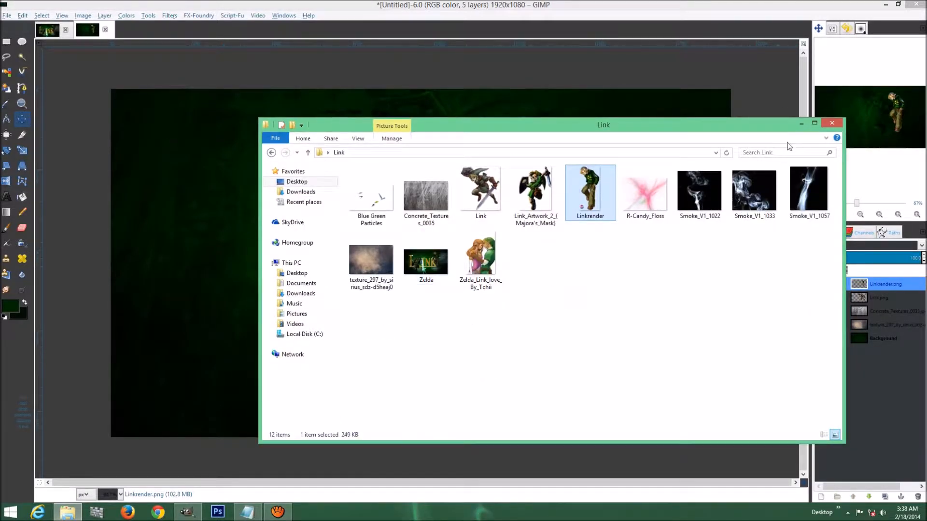
{"action": "left_click", "coordinate": [800, 124]}
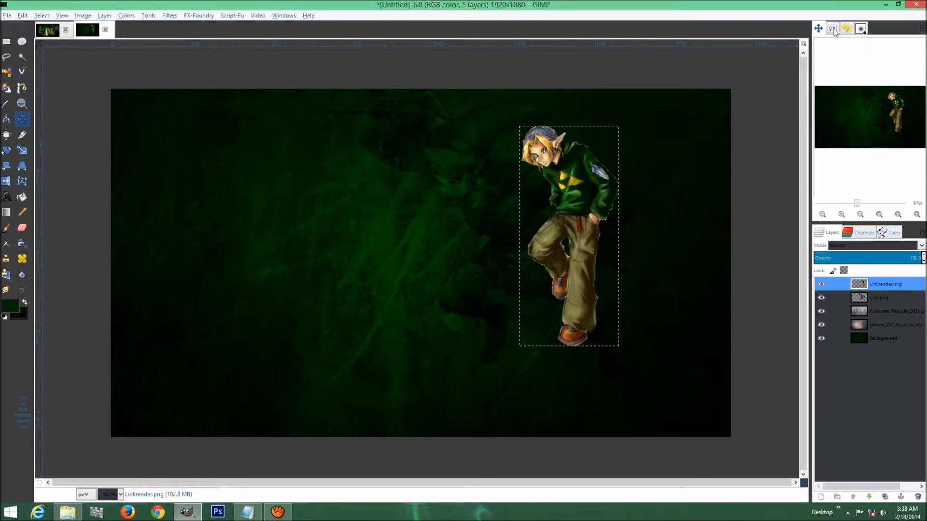
- Activate the Text tool and choose the Triforce font
{"action": "left_click", "coordinate": [7, 196]}
{"action": "left_click", "coordinate": [818, 28]}
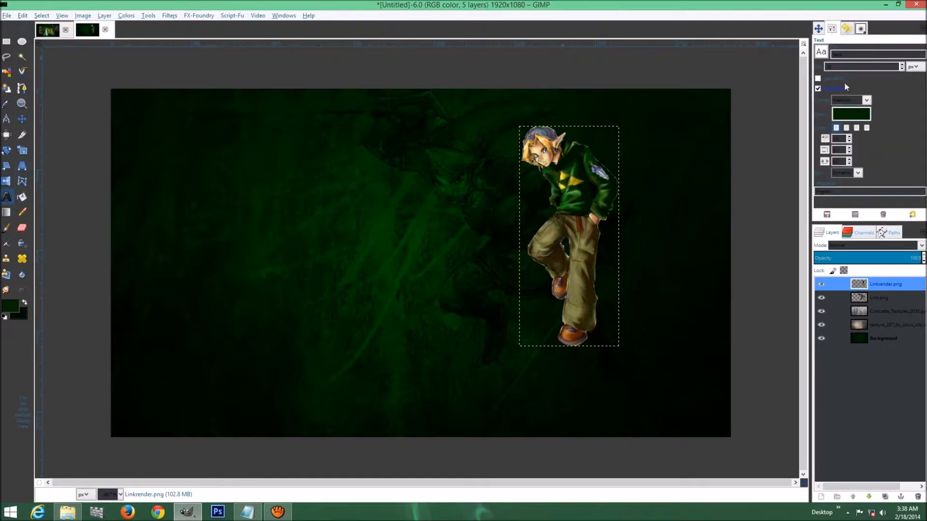
{"action": "left_click", "coordinate": [827, 54]}
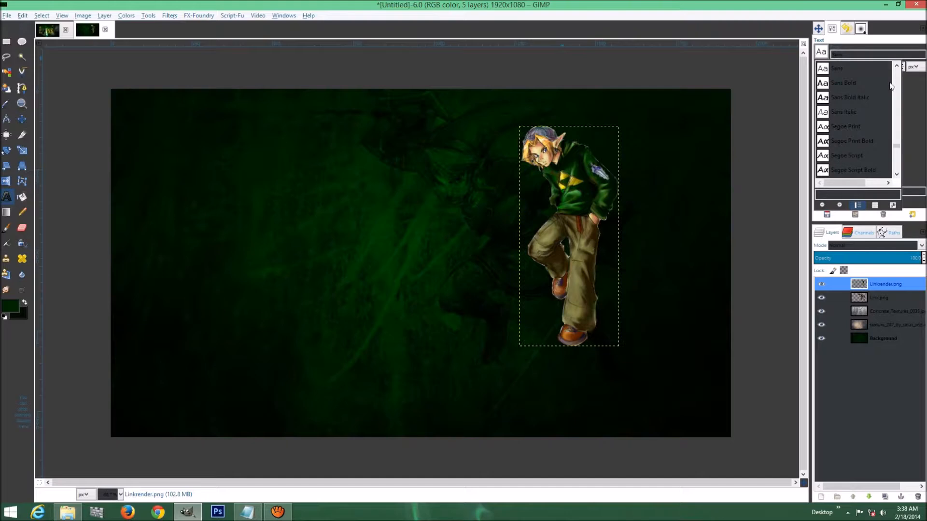
{"action": "left_click_drag", "start_coordinate": [896, 145], "coordinate": [893, 159]}
{"action": "left_click", "coordinate": [896, 174]}
{"action": "left_click_drag", "start_coordinate": [896, 176], "coordinate": [896, 176]}
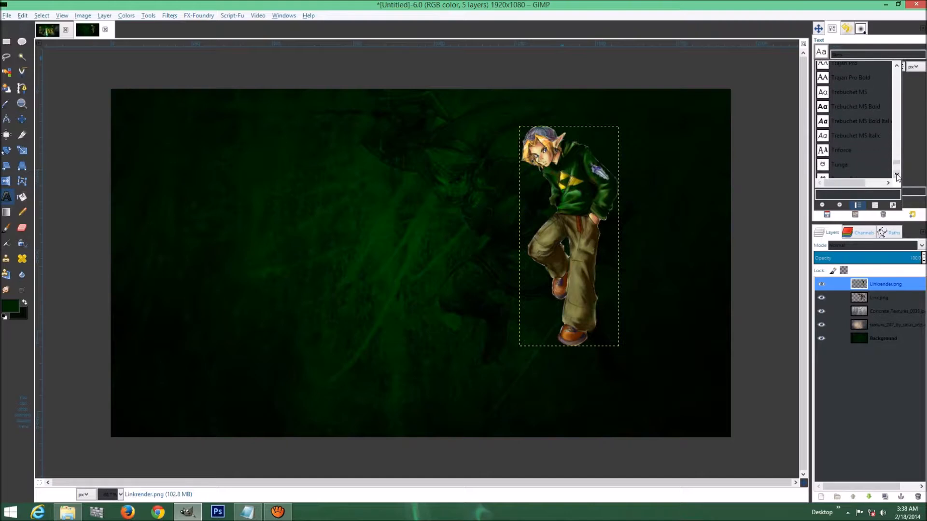
{"action": "left_click", "coordinate": [855, 153]}
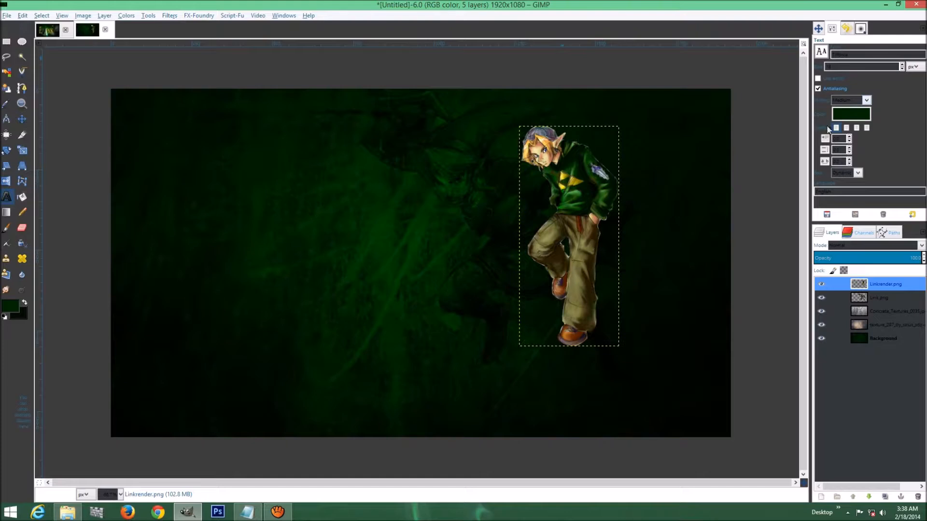
- Set the foreground colour for the text to the dark gold swatch from the colour history
{"action": "left_click", "coordinate": [18, 308]}
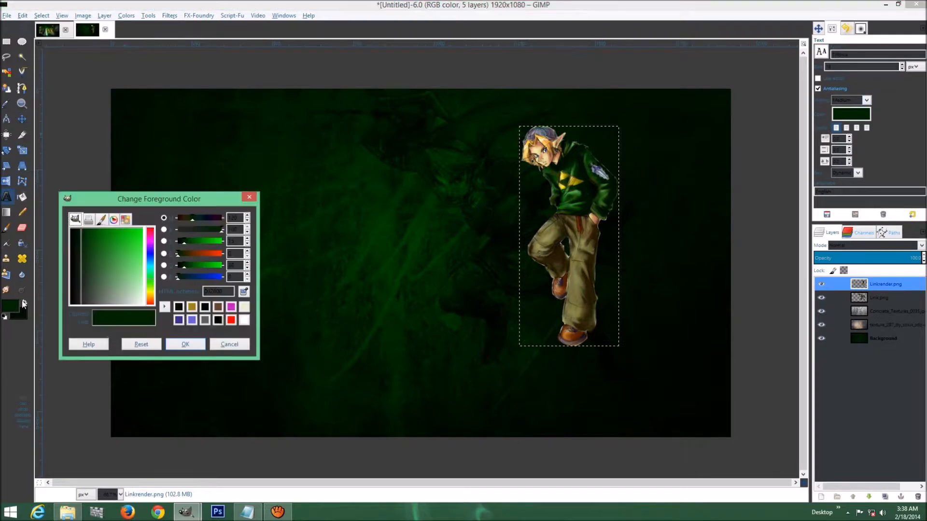
{"action": "left_click", "coordinate": [192, 306]}
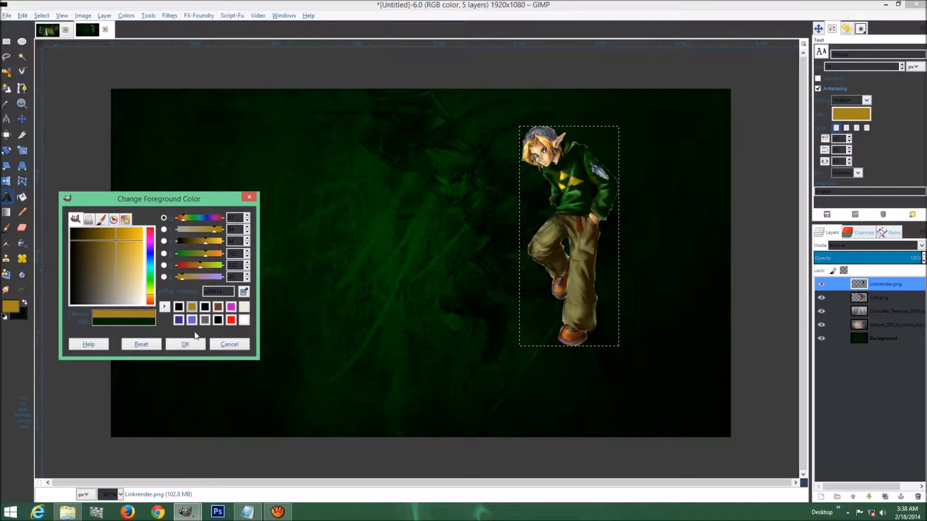
{"action": "left_click", "coordinate": [186, 344]}
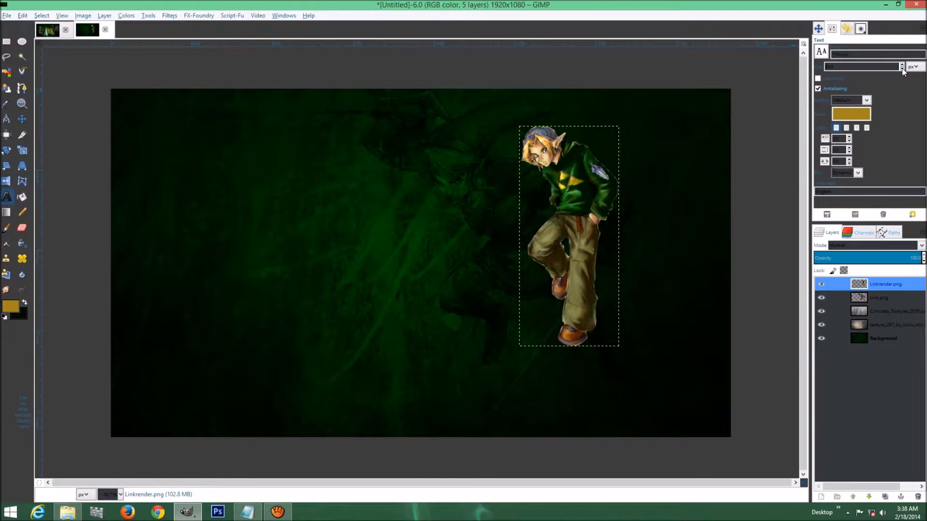
- Add a large letter "L" as text on the left side of the canvas and move it up into the upper left area
{"action": "left_click", "coordinate": [137, 236]}
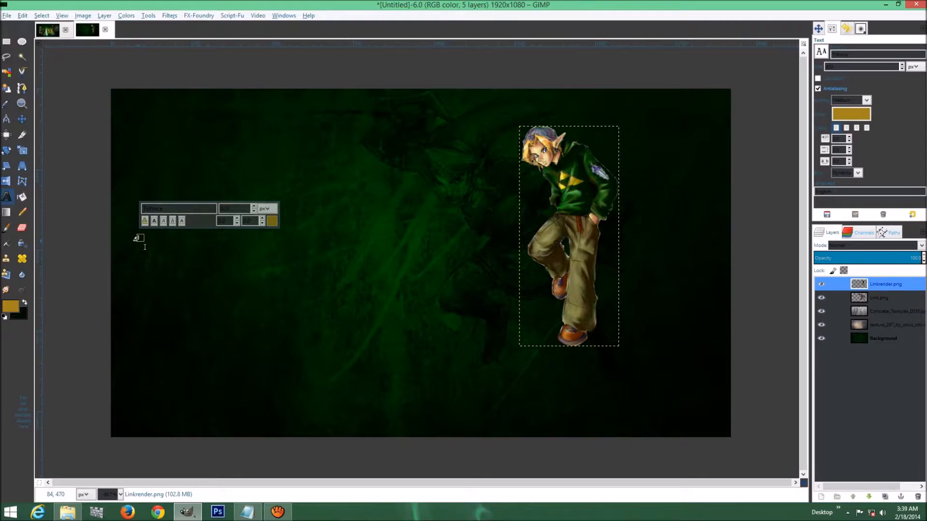
{"action": "type", "text": "L"}
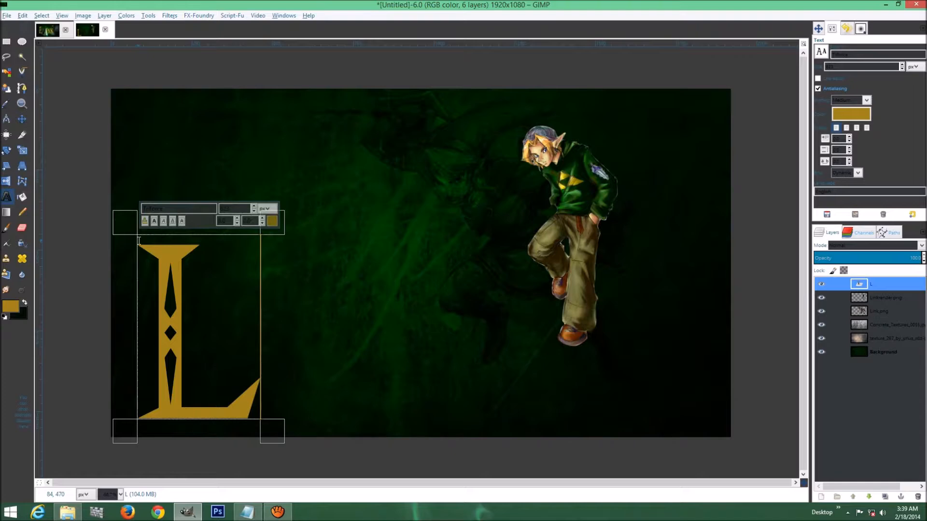
{"action": "type", "text": "m"}
{"action": "left_click_drag", "start_coordinate": [172, 319], "coordinate": [164, 227]}
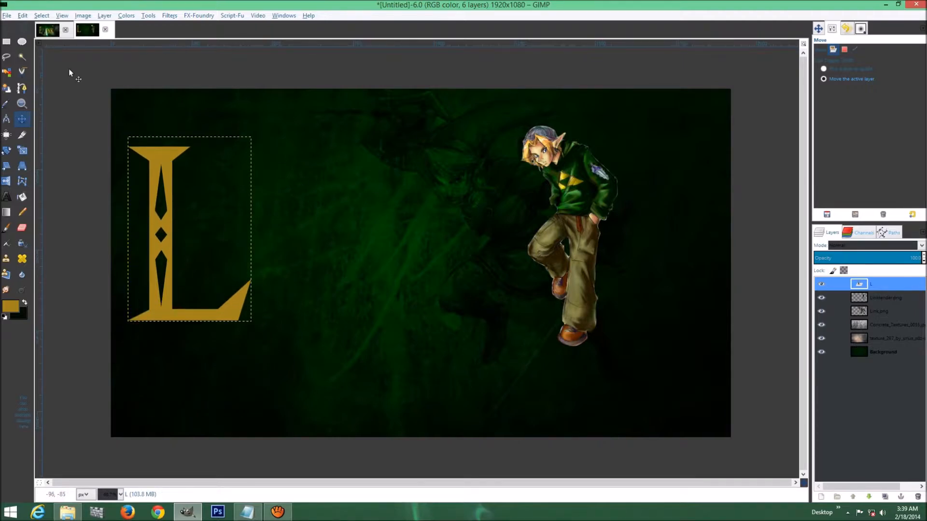
- Enlarge the text box of the "L" downward and to the right, leaving empty space around the letter
{"action": "left_click", "coordinate": [7, 196]}
{"action": "left_click", "coordinate": [248, 241]}
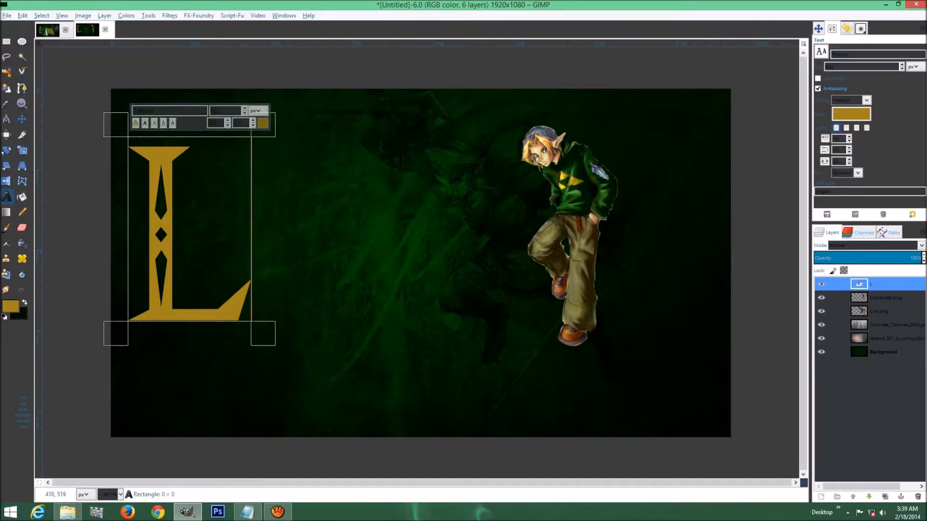
{"action": "left_click_drag", "start_coordinate": [192, 321], "coordinate": [190, 368]}
{"action": "left_click_drag", "start_coordinate": [251, 289], "coordinate": [291, 291]}
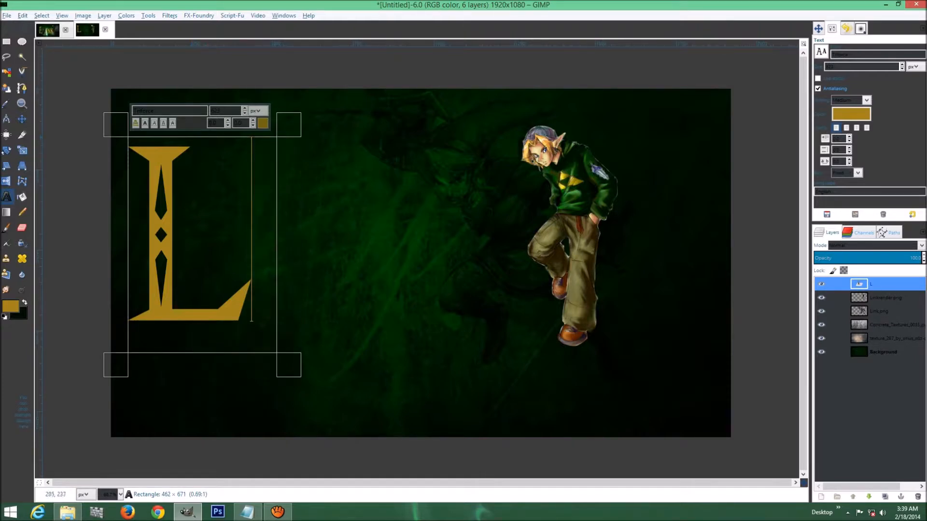
{"action": "left_click", "coordinate": [21, 119]}
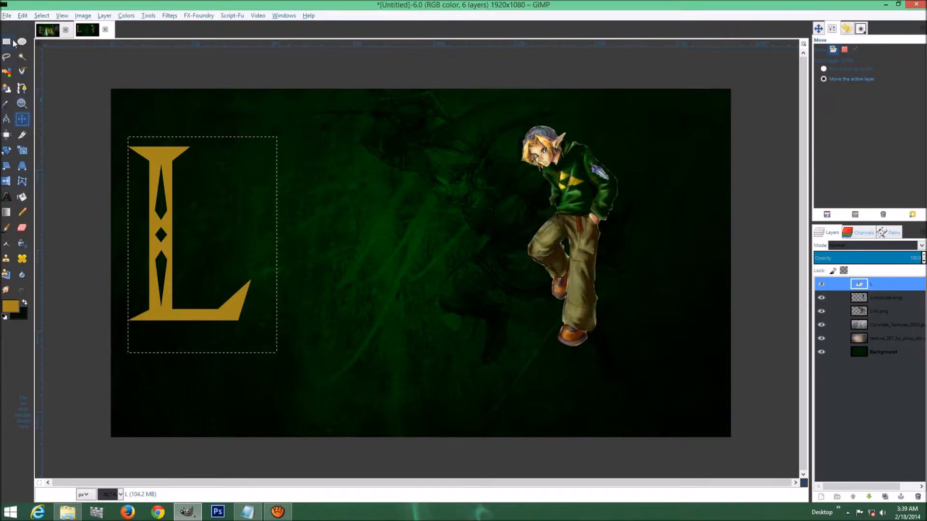
- Rectangle-select the right part of the L's foot including its raised tip, and cut it to a new layer with Layer via Cut
{"action": "left_click", "coordinate": [7, 42]}
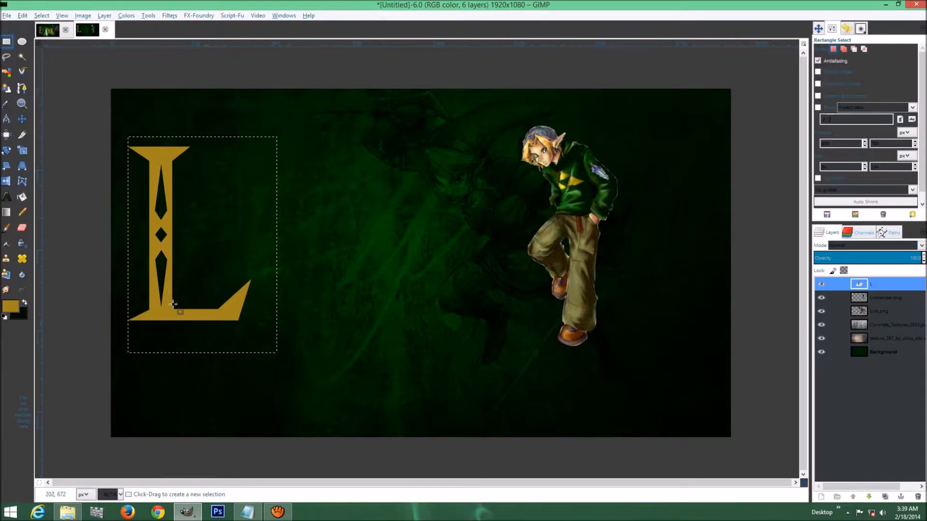
{"action": "left_click_drag", "start_coordinate": [181, 305], "coordinate": [256, 333]}
{"action": "left_click_drag", "start_coordinate": [220, 307], "coordinate": [231, 276]}
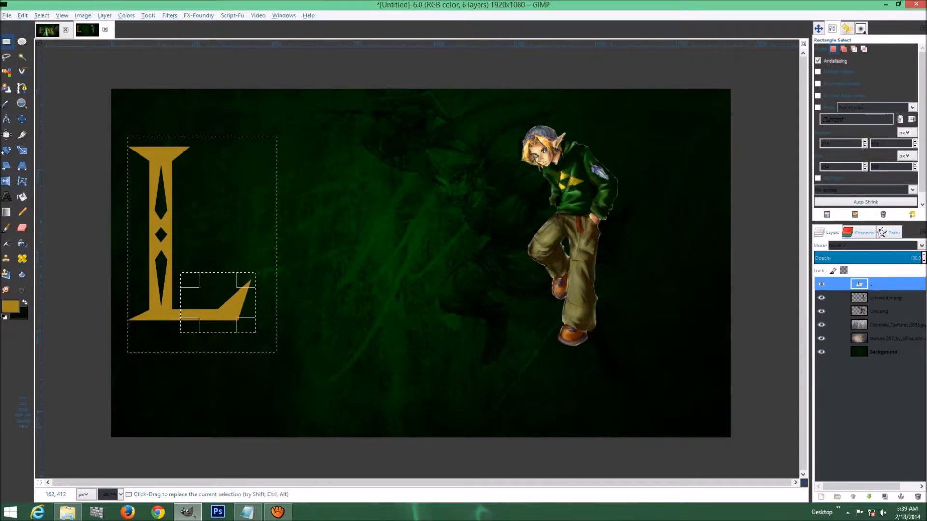
{"action": "left_click", "coordinate": [104, 15]}
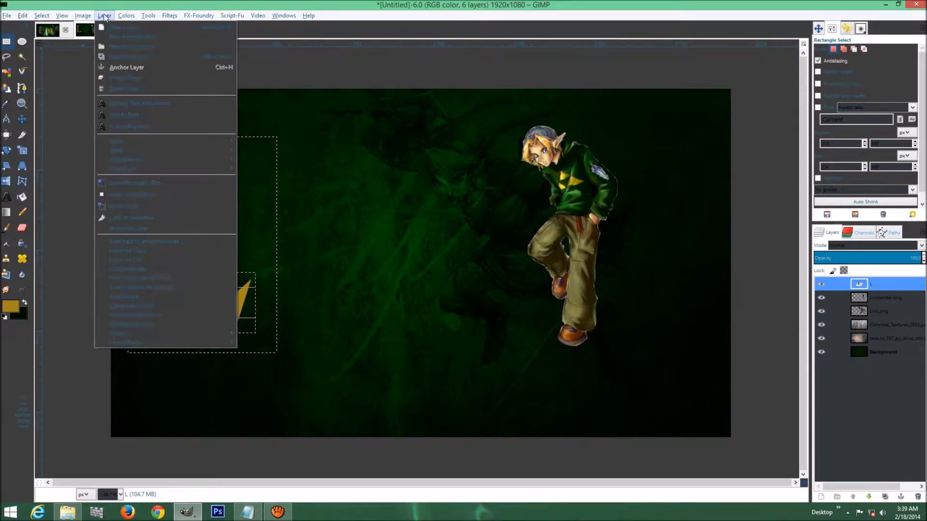
{"action": "left_click", "coordinate": [152, 260]}
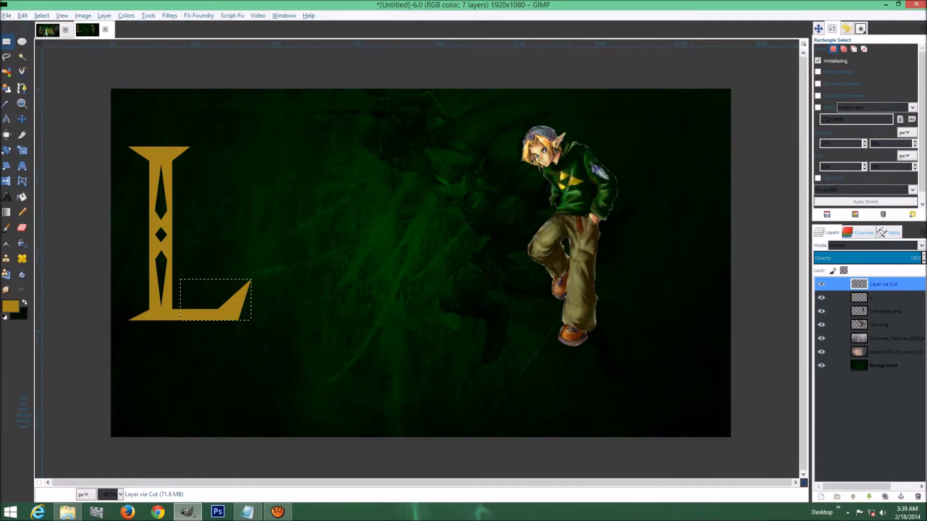
- Toggle the visibility of the L layer and the cut foot layer to check how the letter is split
{"action": "left_click", "coordinate": [821, 298]}
{"action": "left_click", "coordinate": [821, 298]}
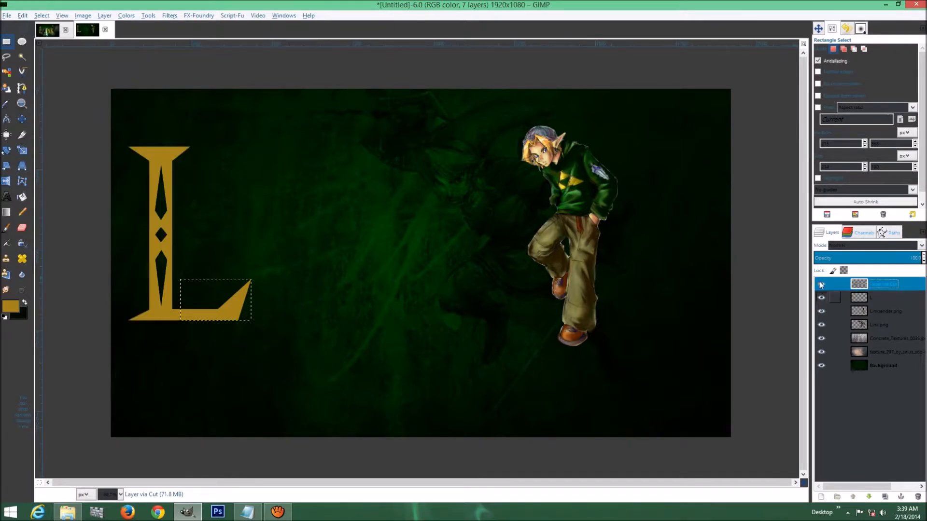
{"action": "left_click", "coordinate": [822, 285]}
{"action": "left_click", "coordinate": [821, 284]}
{"action": "left_click", "coordinate": [821, 284]}
{"action": "left_click", "coordinate": [822, 285]}
{"action": "left_click", "coordinate": [104, 16]}
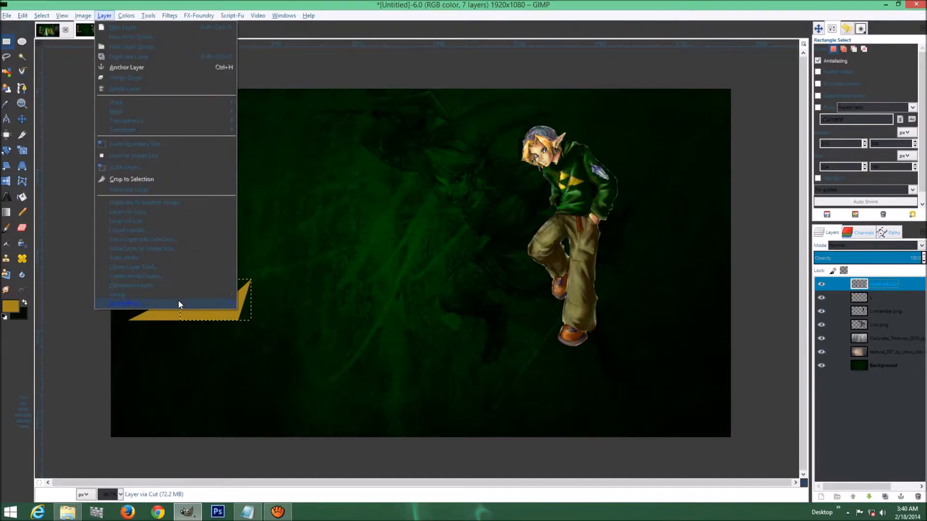
{"action": "mouse_move", "coordinate": [202, 304]}
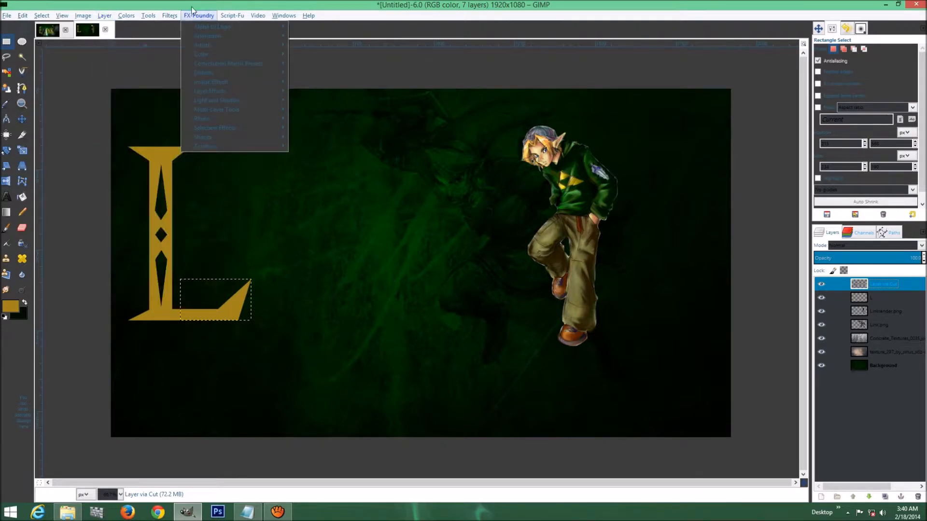
{"action": "left_click", "coordinate": [126, 4]}
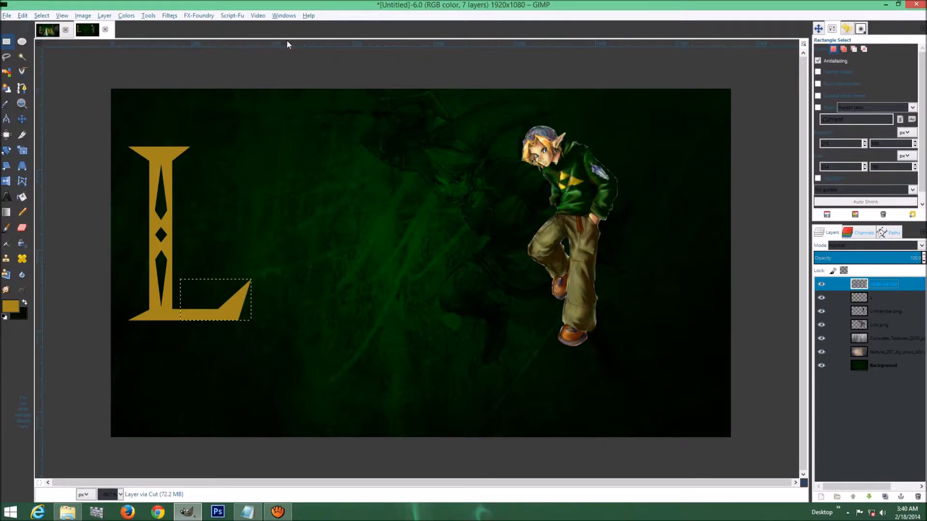
- Place a horizontal guide exactly along the bottom edge of the L, with the Move tool set to pick a layer or guide
{"action": "left_click_drag", "start_coordinate": [318, 43], "coordinate": [336, 320]}
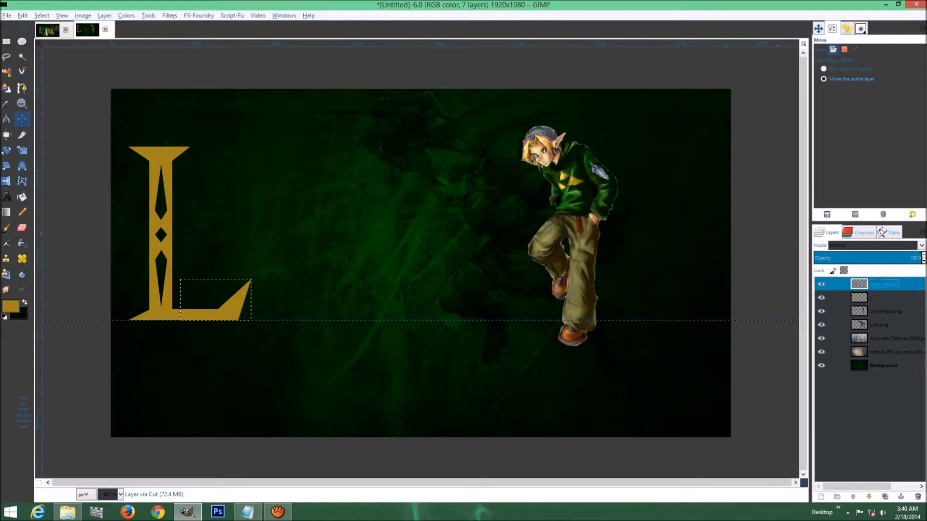
{"action": "left_click", "coordinate": [820, 30]}
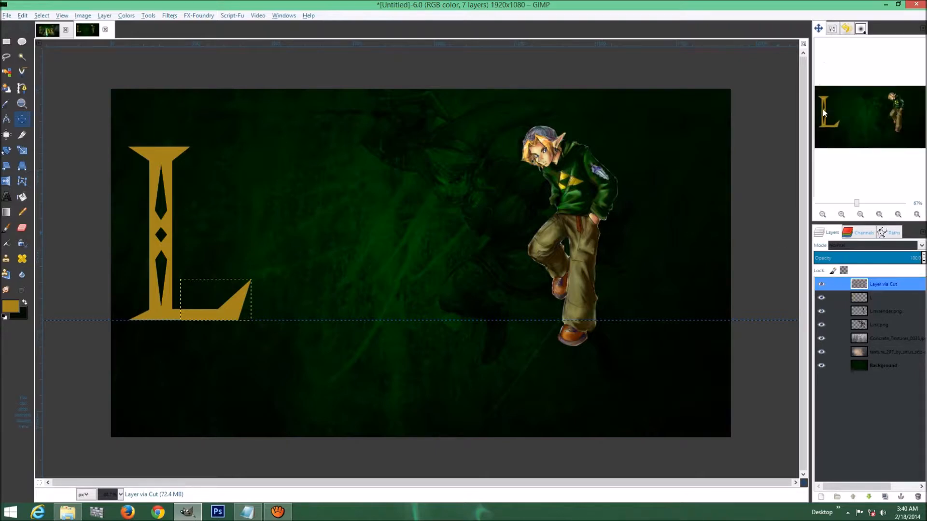
{"action": "left_click", "coordinate": [841, 214]}
{"action": "left_click", "coordinate": [841, 214]}
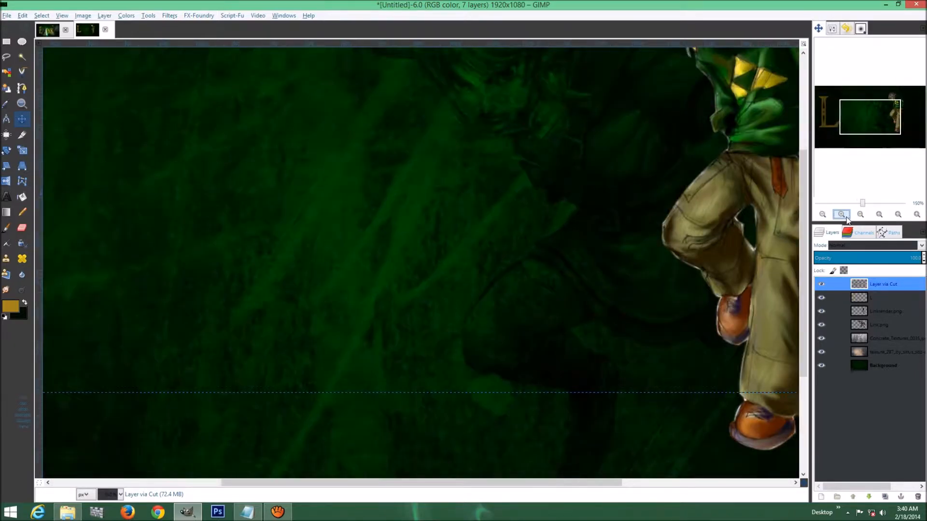
{"action": "left_click_drag", "start_coordinate": [242, 249], "coordinate": [658, 213]}
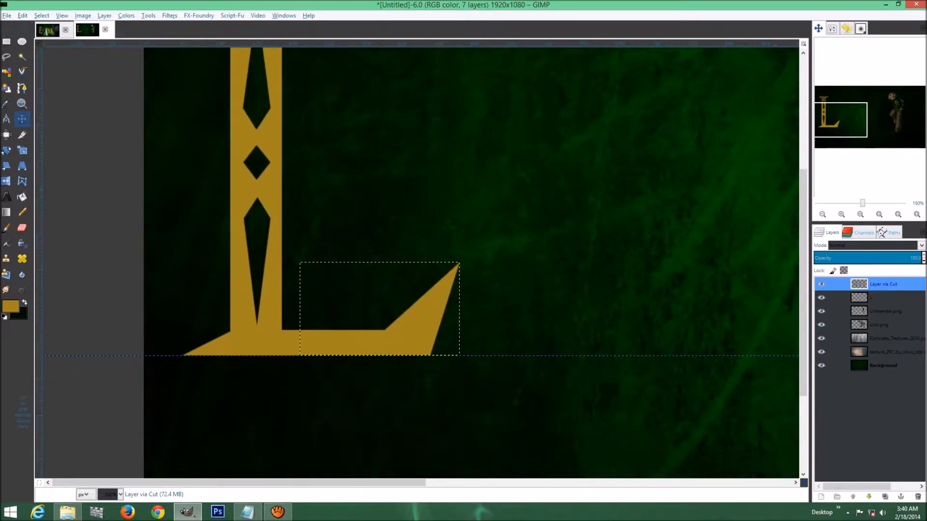
{"action": "left_click", "coordinate": [841, 215]}
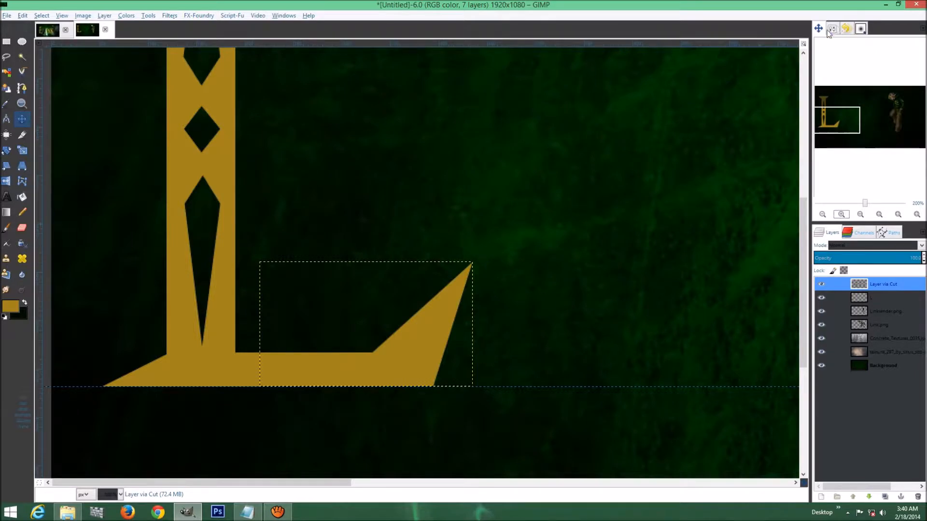
{"action": "left_click", "coordinate": [843, 29]}
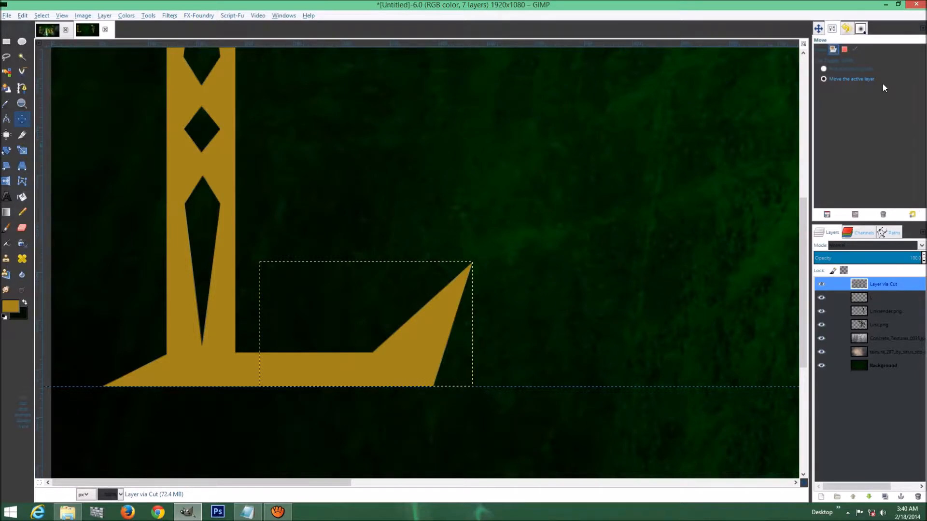
{"action": "left_click", "coordinate": [864, 68]}
{"action": "left_click_drag", "start_coordinate": [562, 388], "coordinate": [563, 389]}
- Add a second horizontal guide along the upper edge of the L's foot bar
{"action": "left_click_drag", "start_coordinate": [467, 43], "coordinate": [425, 352]}
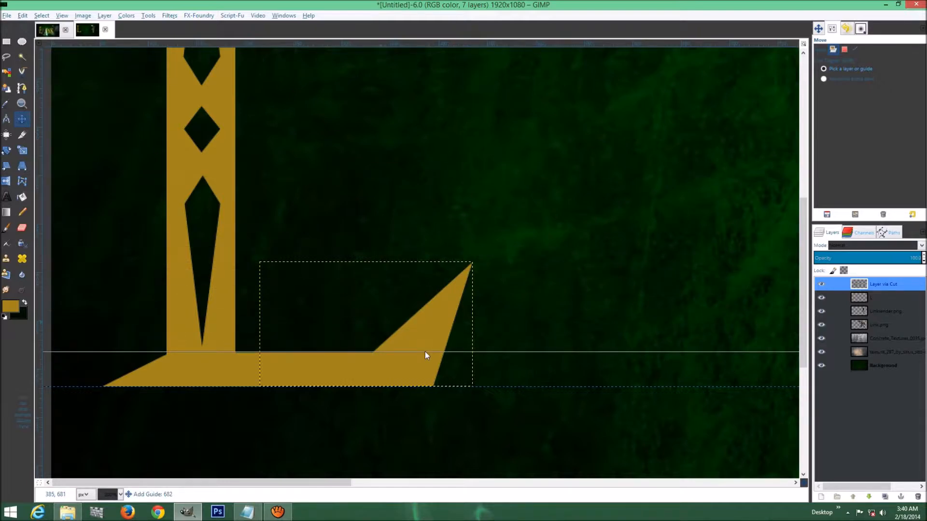
{"action": "left_click_drag", "start_coordinate": [425, 352], "coordinate": [426, 352]}
{"action": "left_click_drag", "start_coordinate": [426, 352], "coordinate": [423, 352]}
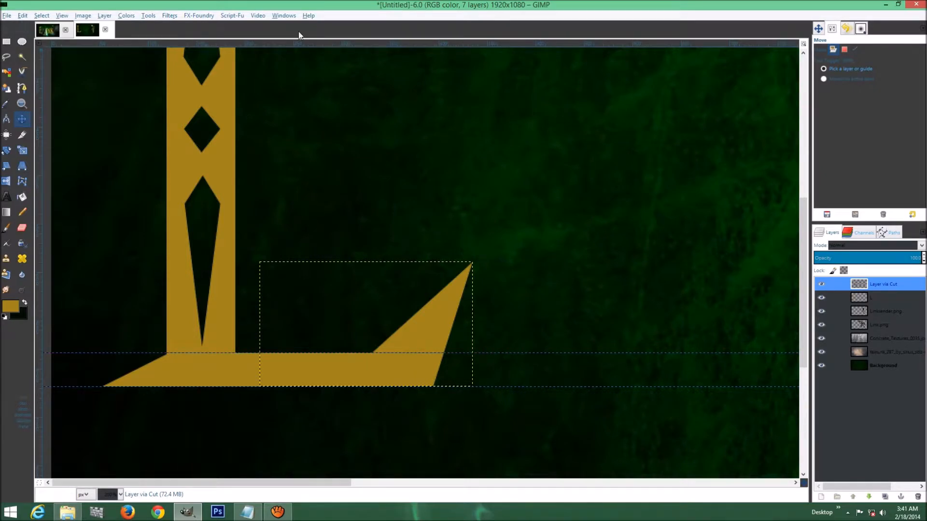
{"action": "left_click", "coordinate": [147, 16]}
{"action": "mouse_move", "coordinate": [172, 16]}
{"action": "mouse_move", "coordinate": [102, 18]}
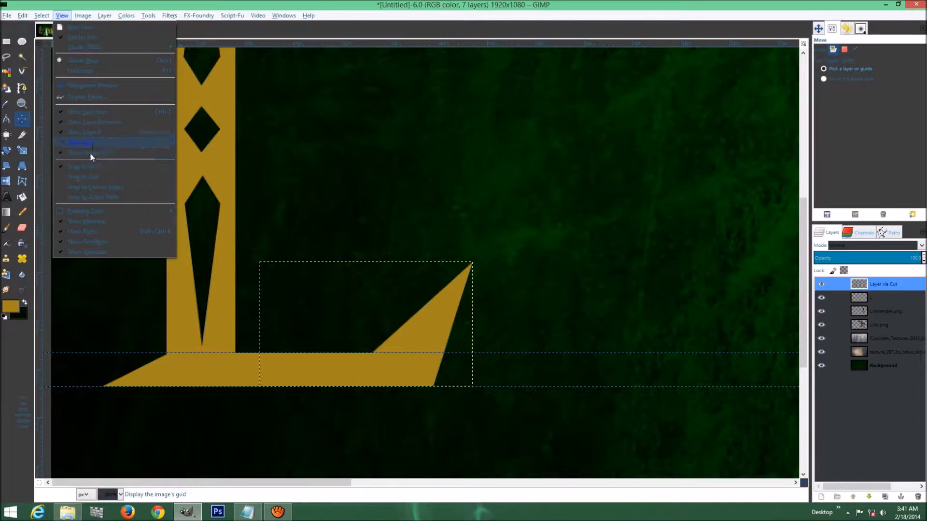
{"action": "left_click", "coordinate": [397, 9]}
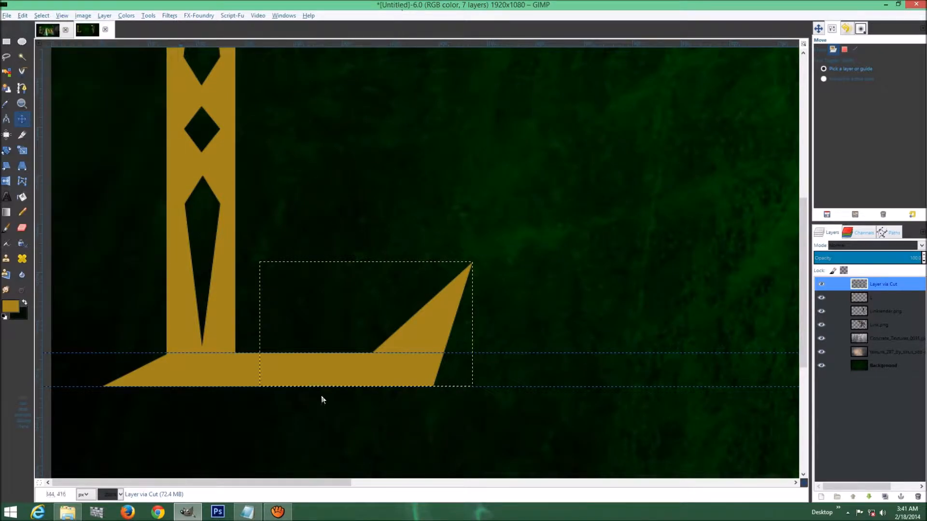
- Set the Move tool to move the active layer and shift the cut foot piece horizontally along the guides to Link's raised shoe
{"action": "left_click", "coordinate": [832, 29]}
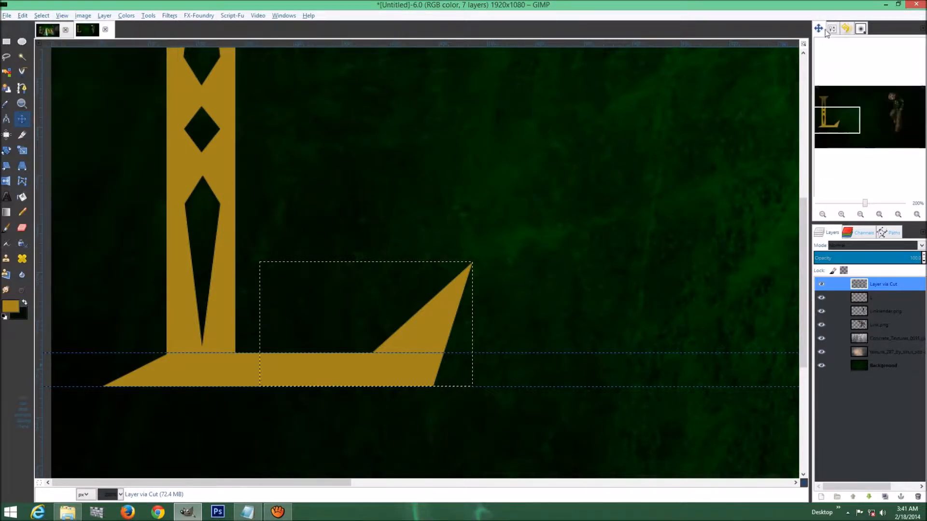
{"action": "left_click", "coordinate": [822, 215]}
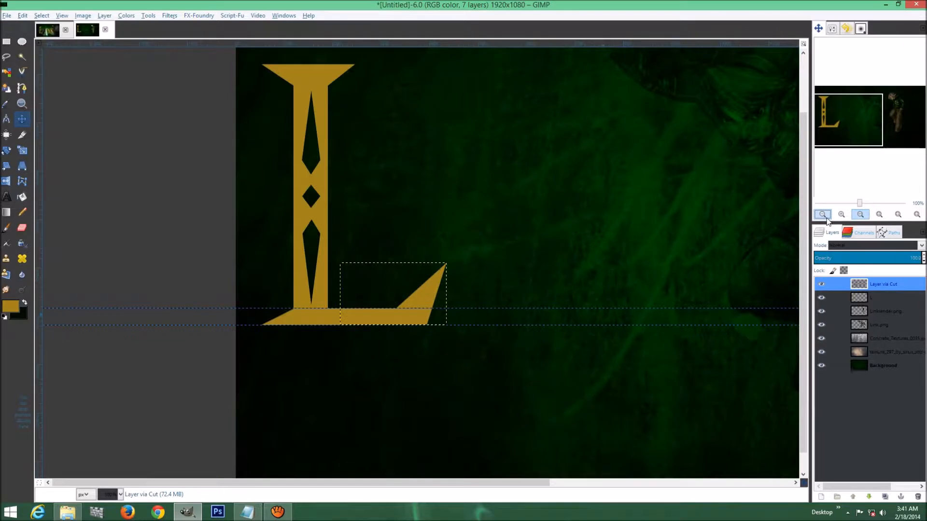
{"action": "left_click", "coordinate": [826, 218]}
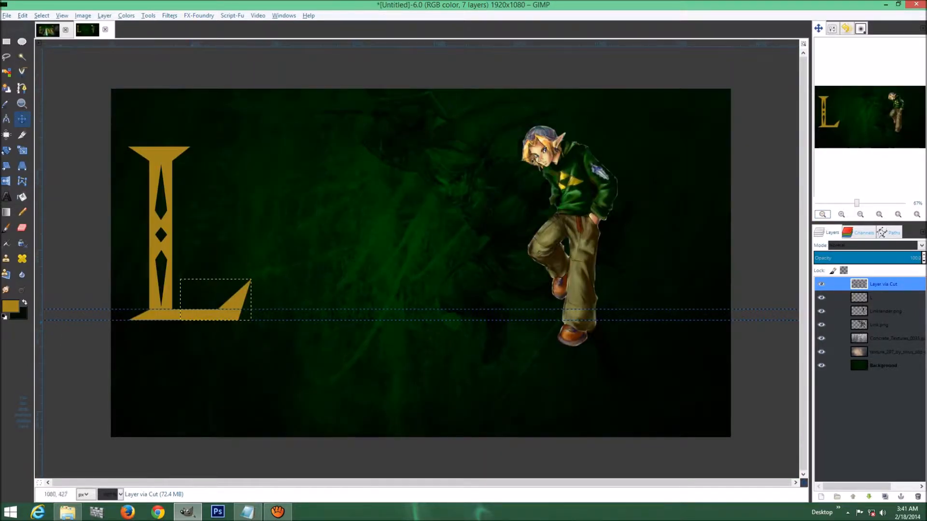
{"action": "left_click", "coordinate": [818, 28]}
{"action": "left_click", "coordinate": [848, 78]}
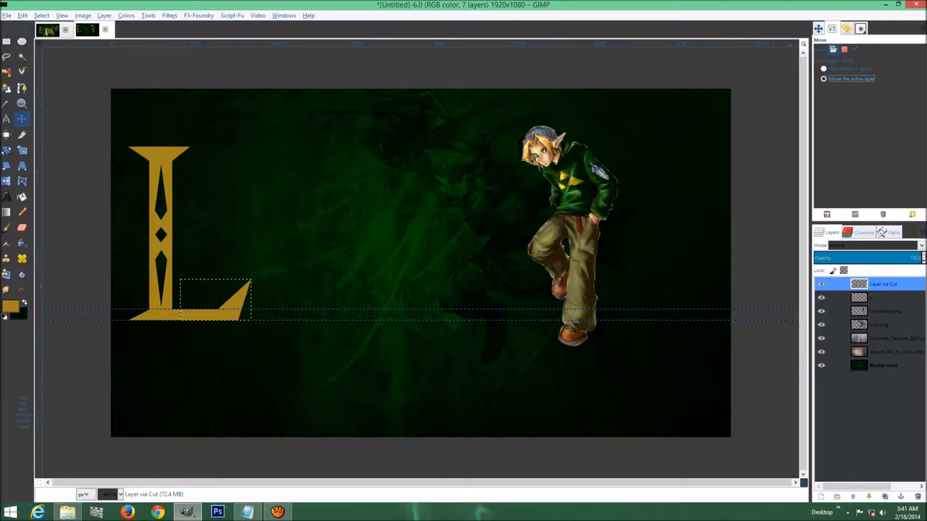
{"action": "left_click_drag", "start_coordinate": [236, 298], "coordinate": [535, 300]}
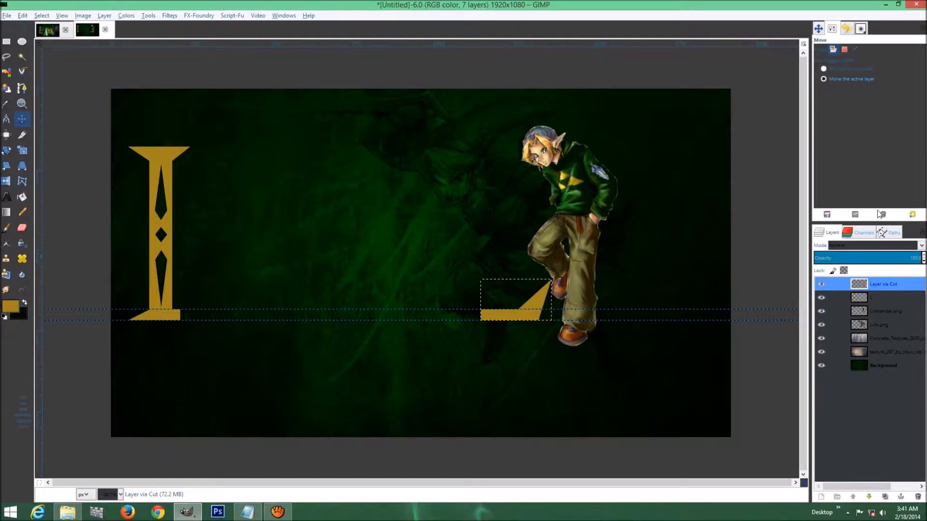
- Add a new transparent layer directly above the L letter layer and activate Rectangle Select
{"action": "left_click", "coordinate": [885, 301]}
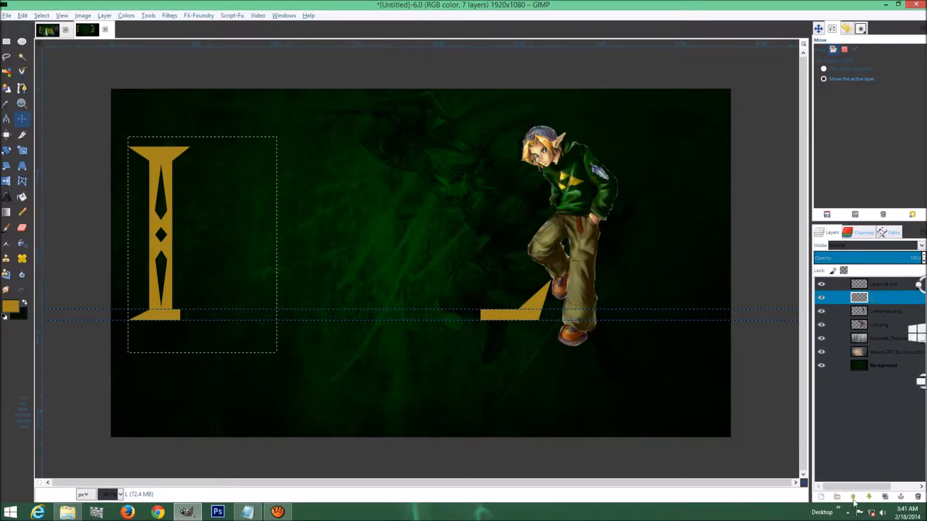
{"action": "left_click", "coordinate": [820, 497]}
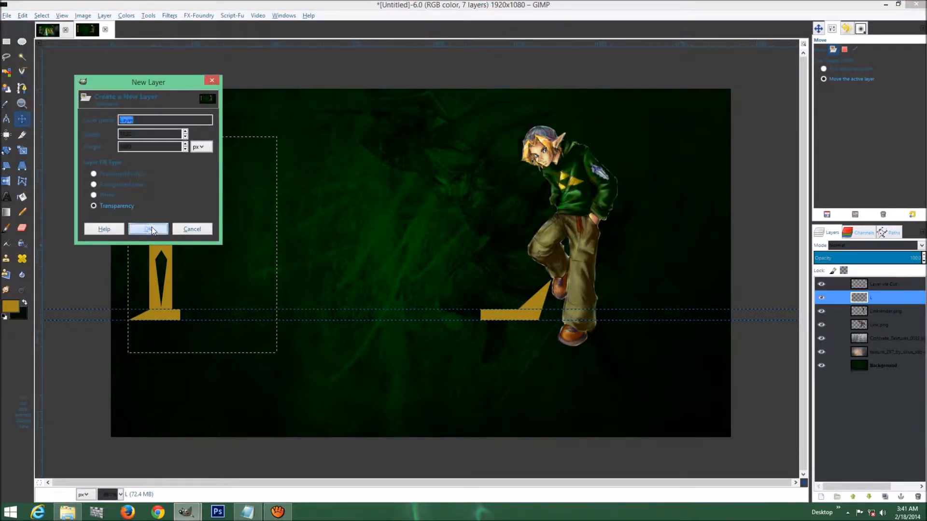
{"action": "left_click", "coordinate": [151, 227]}
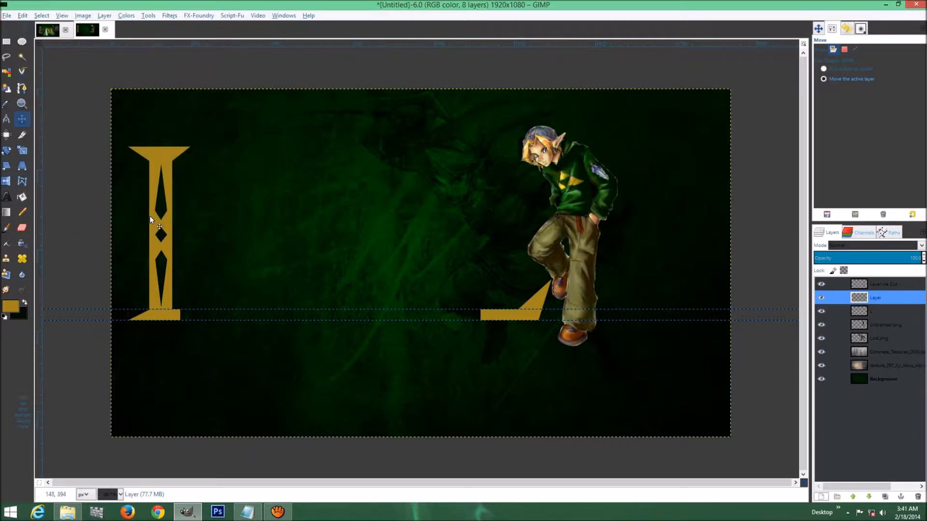
{"action": "left_click", "coordinate": [6, 41]}
{"action": "left_click_drag", "start_coordinate": [179, 304], "coordinate": [486, 321]}
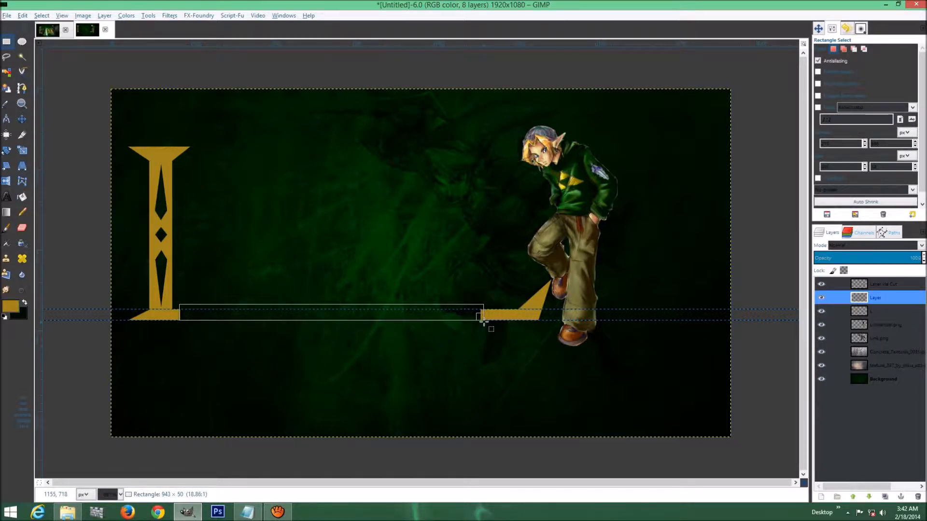
{"action": "left_click_drag", "start_coordinate": [399, 305], "coordinate": [395, 309]}
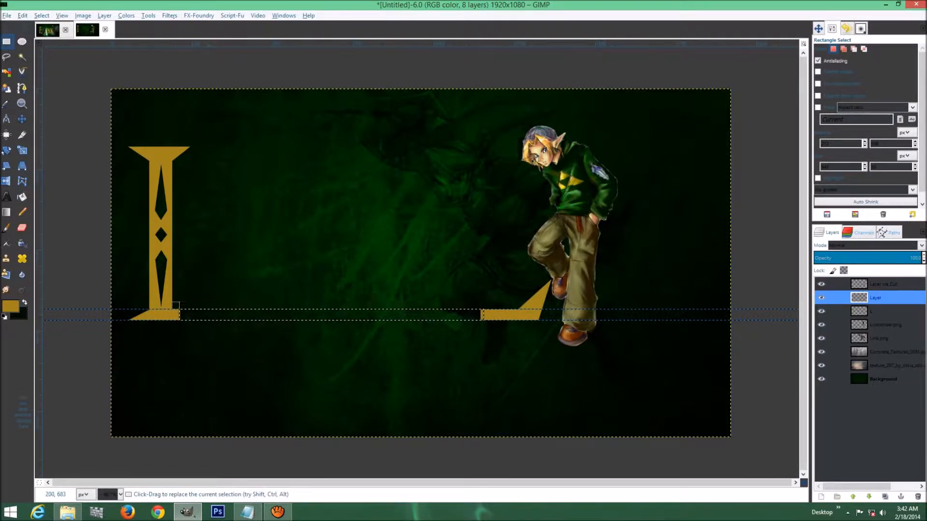
{"action": "left_click", "coordinate": [176, 313]}
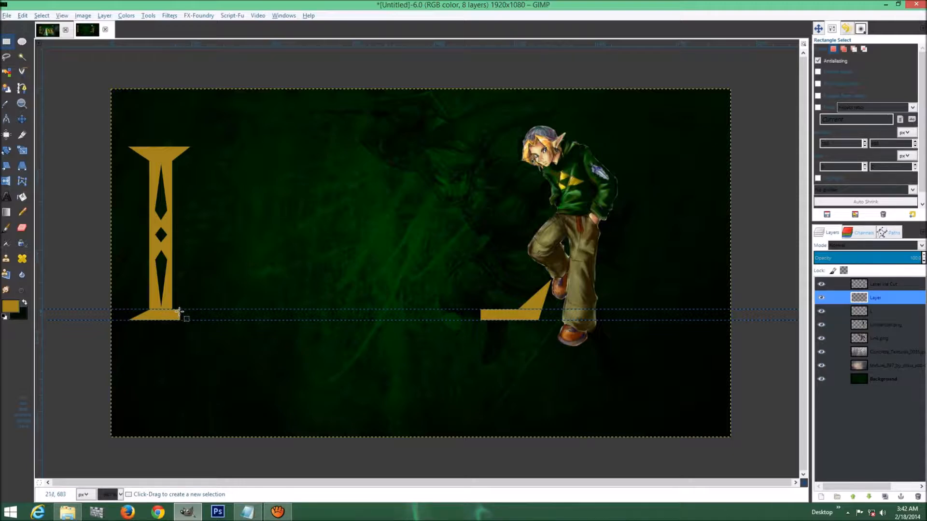
- Select the strip between the two guides, overlapping the L's stem and the moved foot piece, and bucket-fill it with the gold foreground colour
{"action": "left_click_drag", "start_coordinate": [179, 311], "coordinate": [488, 321]}
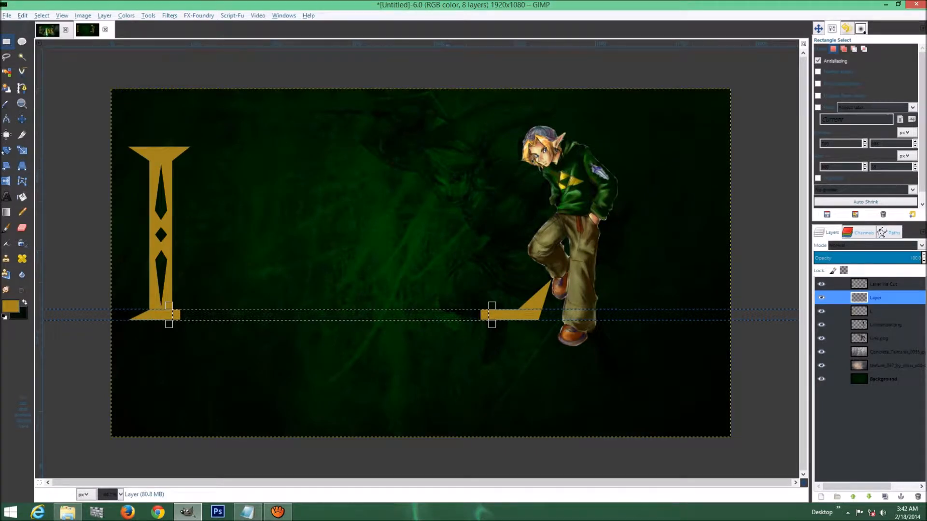
{"action": "left_click", "coordinate": [23, 197]}
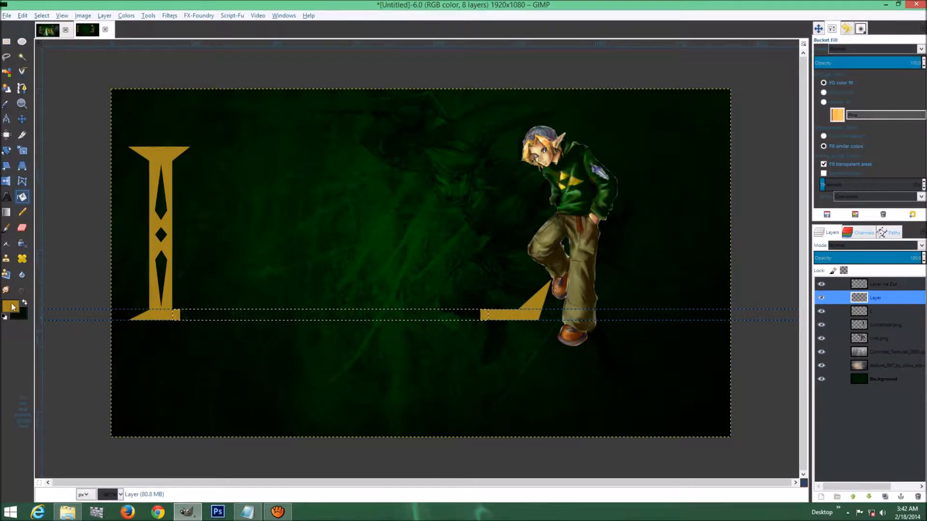
{"action": "left_click", "coordinate": [289, 317]}
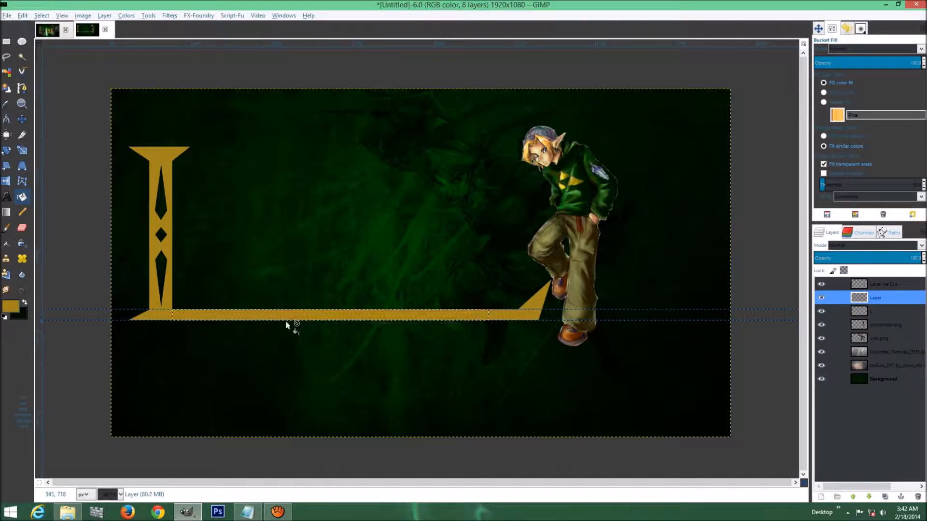
- Clear the strip selection and remove both horizontal guides from the canvas using the Move tool
{"action": "key", "text": "ctrl"}
{"action": "left_click", "coordinate": [22, 119]}
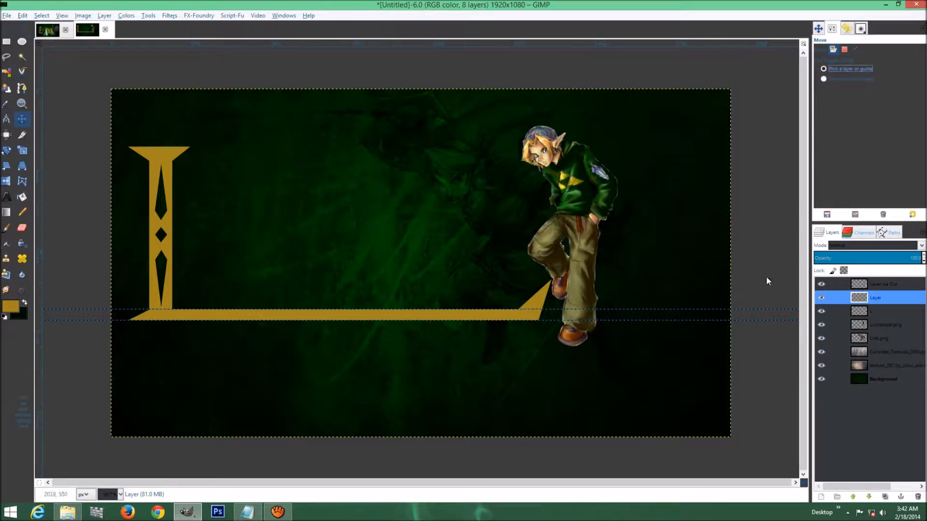
{"action": "left_click_drag", "start_coordinate": [770, 309], "coordinate": [741, 6]}
{"action": "left_click_drag", "start_coordinate": [766, 320], "coordinate": [758, 15]}
- Merge the cut foot piece and the gold strip layer down into the L letter layer, checking the result by toggling its visibility
{"action": "left_click", "coordinate": [896, 285]}
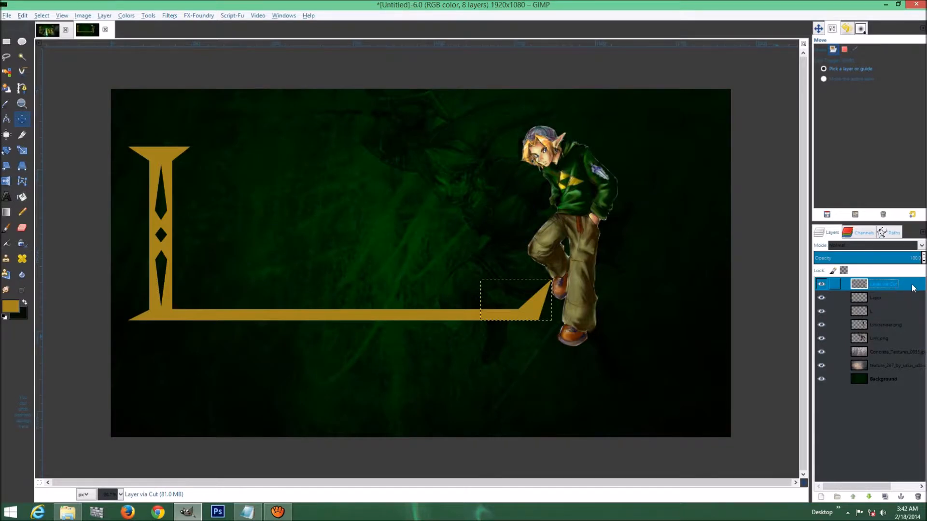
{"action": "right_click", "coordinate": [912, 288]}
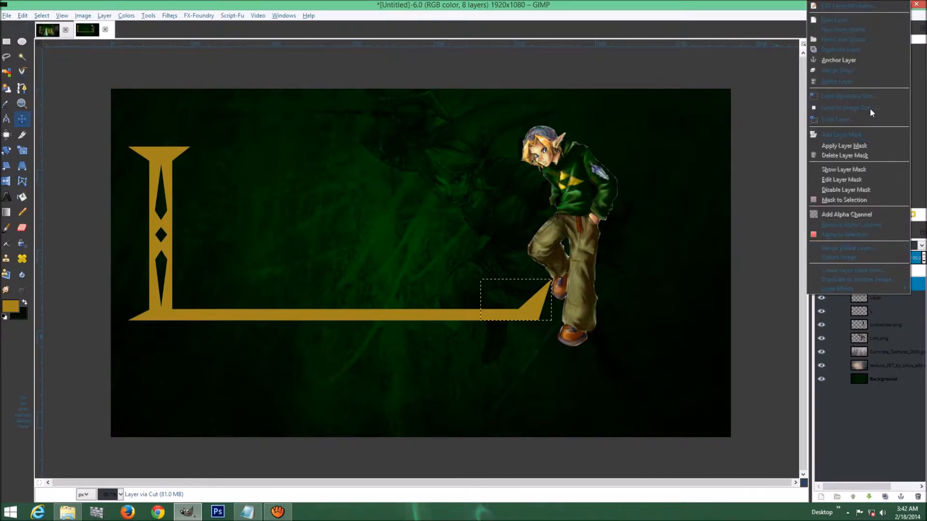
{"action": "left_click", "coordinate": [850, 59]}
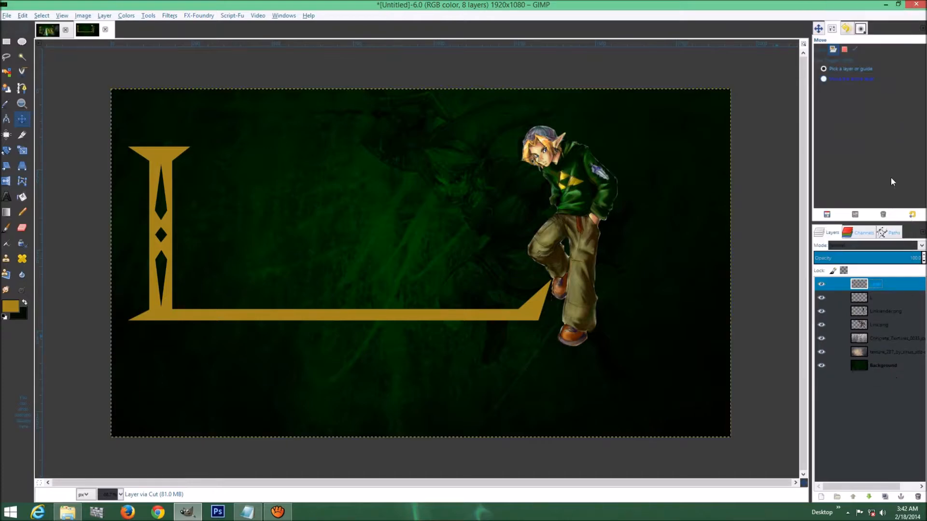
{"action": "right_click", "coordinate": [907, 284]}
{"action": "left_click", "coordinate": [855, 70]}
{"action": "left_click", "coordinate": [820, 285]}
{"action": "left_click", "coordinate": [821, 284]}
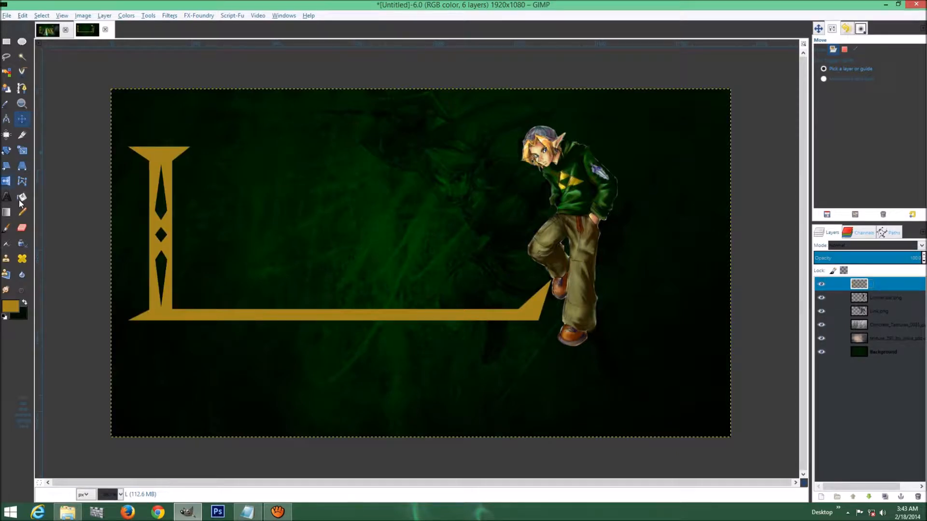
- Add a gold text layer reading "ink" between the L's stem and Link
{"action": "left_click", "coordinate": [22, 230]}
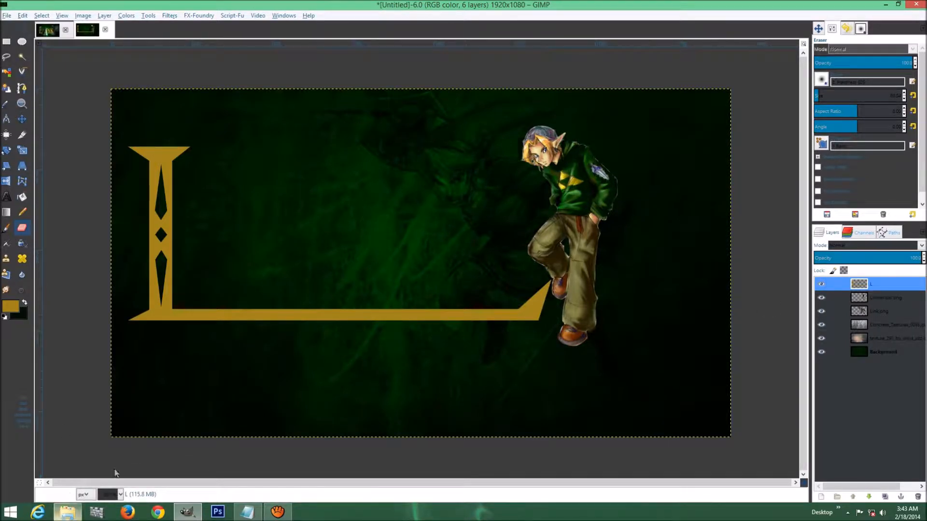
{"action": "left_click", "coordinate": [7, 196]}
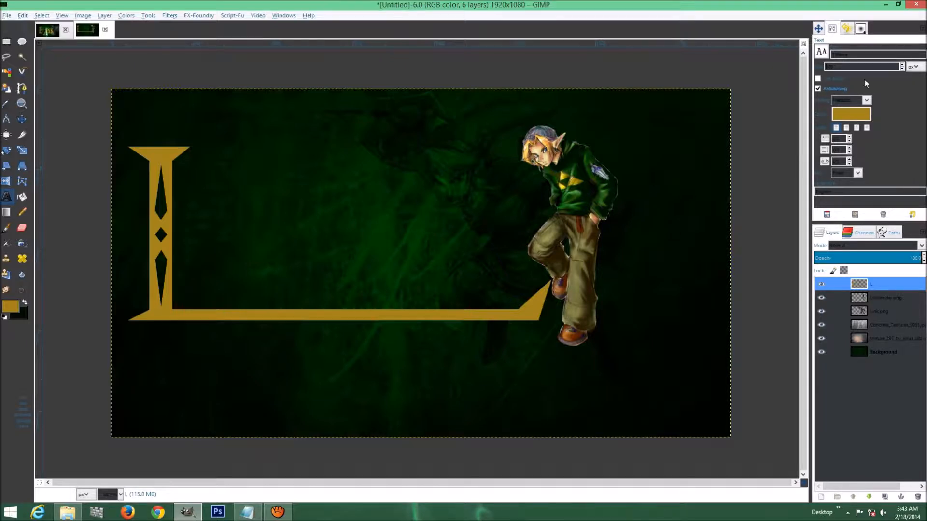
{"action": "left_click", "coordinate": [280, 201]}
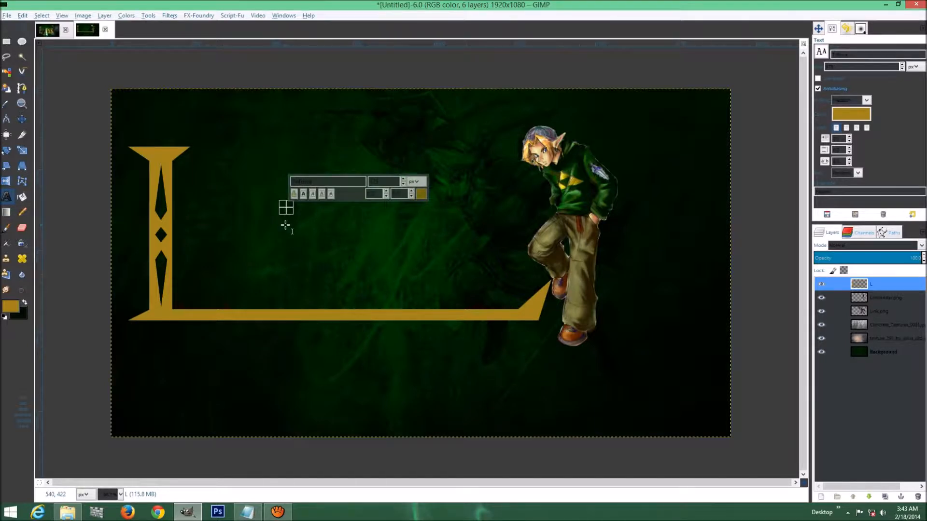
{"action": "type", "text": "ink"}
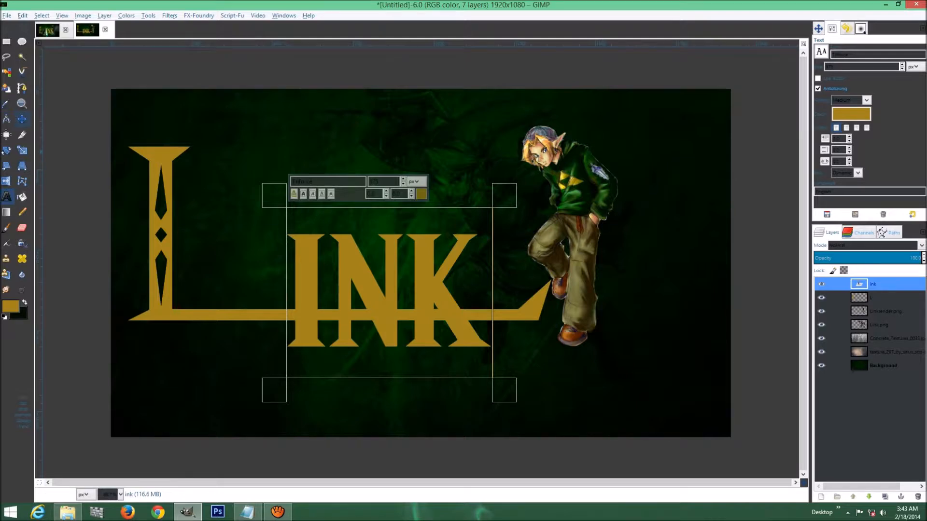
- Move the "ink" text so its base sits on the L's foot bar, and merge it down into the L layer
{"action": "left_click", "coordinate": [21, 119]}
{"action": "mouse_move", "coordinate": [367, 283]}
{"action": "left_mouse_down"}
{"action": "mouse_move", "coordinate": [361, 245]}
{"action": "mouse_move", "coordinate": [394, 248]}
{"action": "left_mouse_up"}
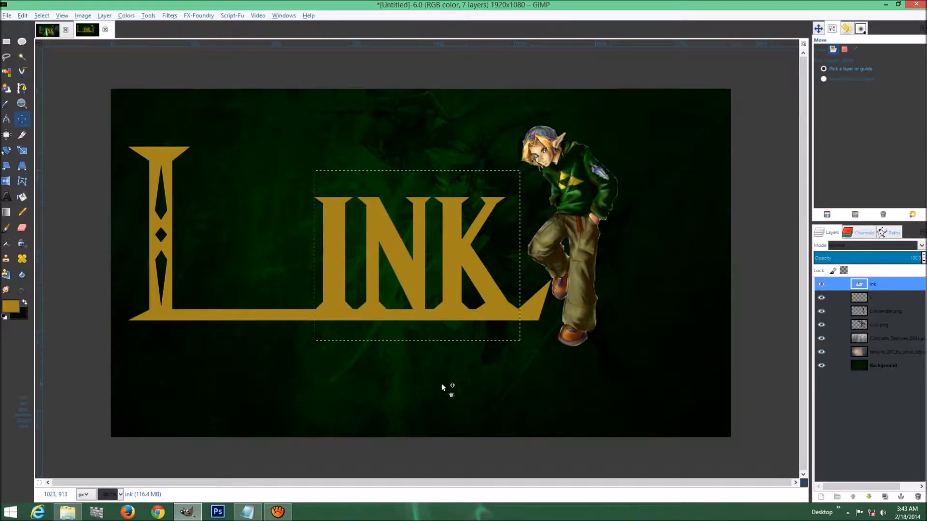
{"action": "right_click", "coordinate": [908, 286]}
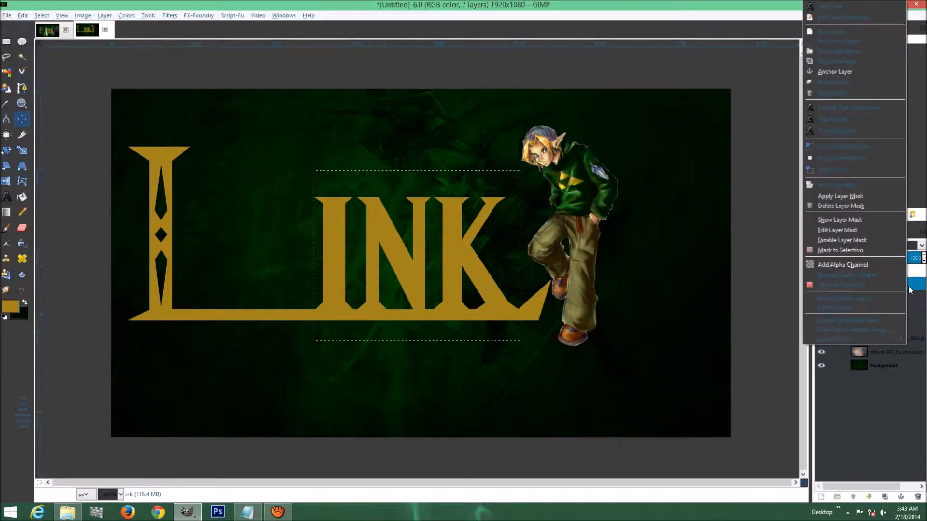
{"action": "left_click", "coordinate": [839, 75]}
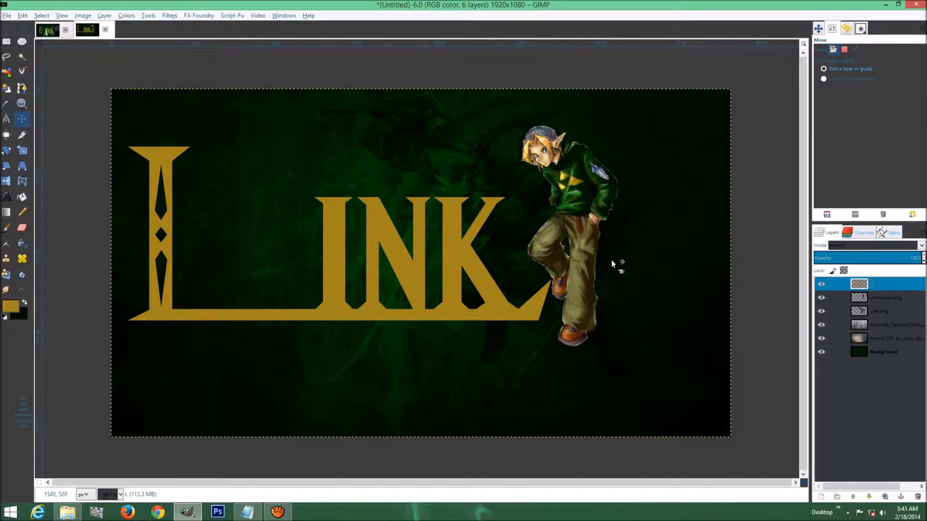
- Shift the merged lettering slightly down and resize its layer to the image size
{"action": "left_click_drag", "start_coordinate": [494, 305], "coordinate": [493, 316]}
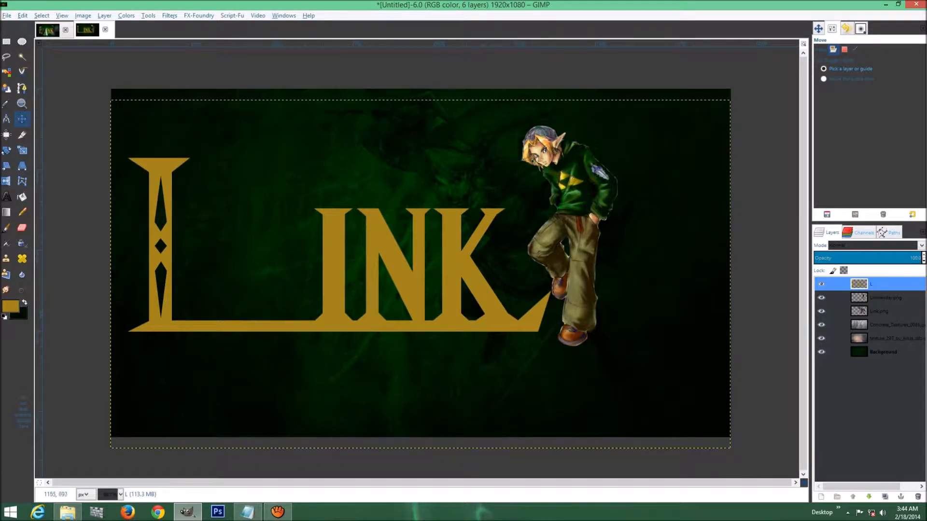
{"action": "right_click", "coordinate": [896, 282]}
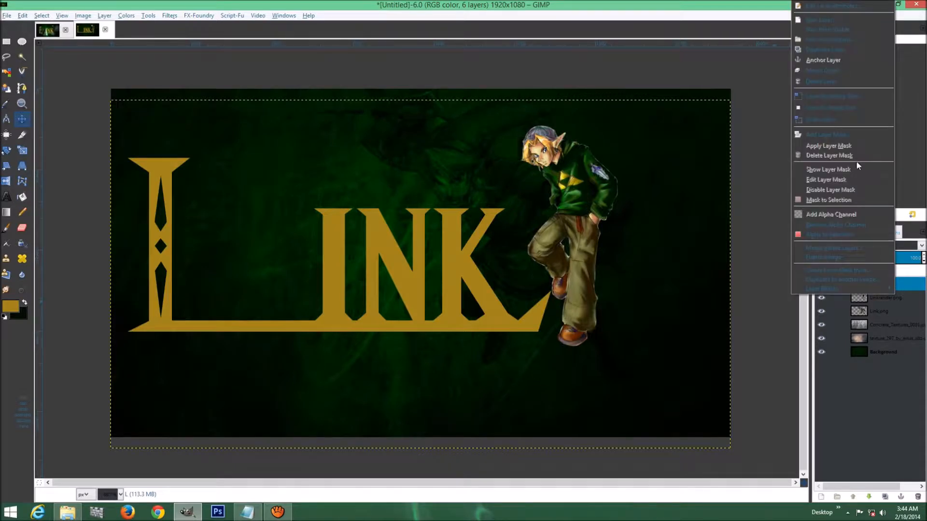
{"action": "left_click", "coordinate": [851, 107]}
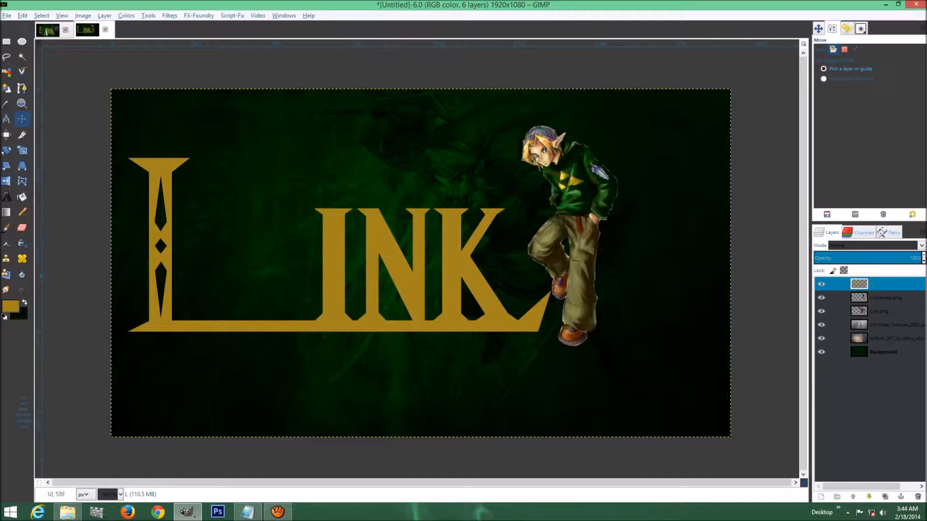
- Start the Bevel and Emboss layer effect on the lettering with the Inner Bevel style and a depth of 4
{"action": "left_click", "coordinate": [107, 17]}
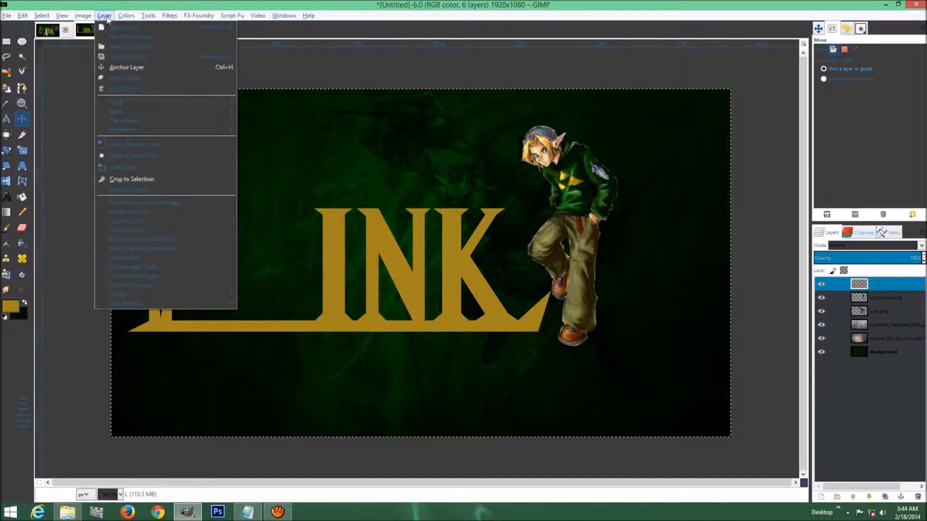
{"action": "mouse_move", "coordinate": [155, 306]}
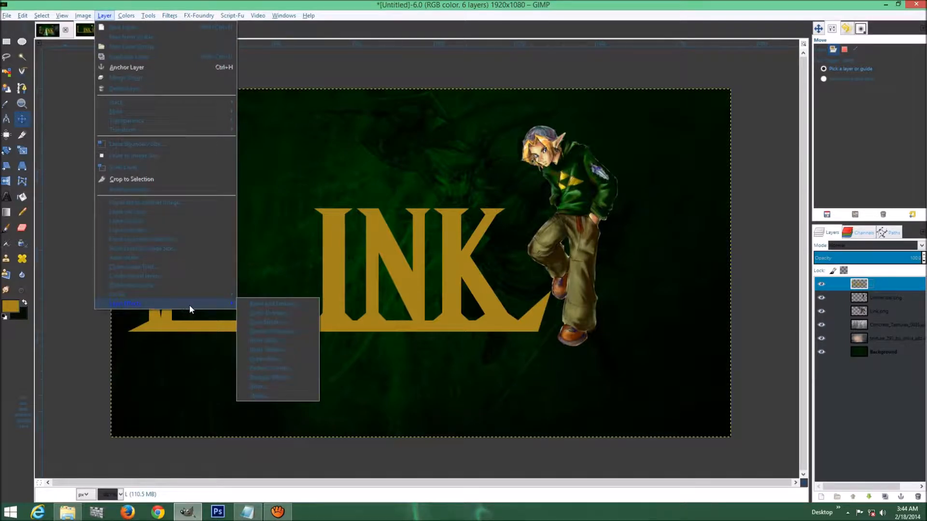
{"action": "left_click", "coordinate": [268, 304]}
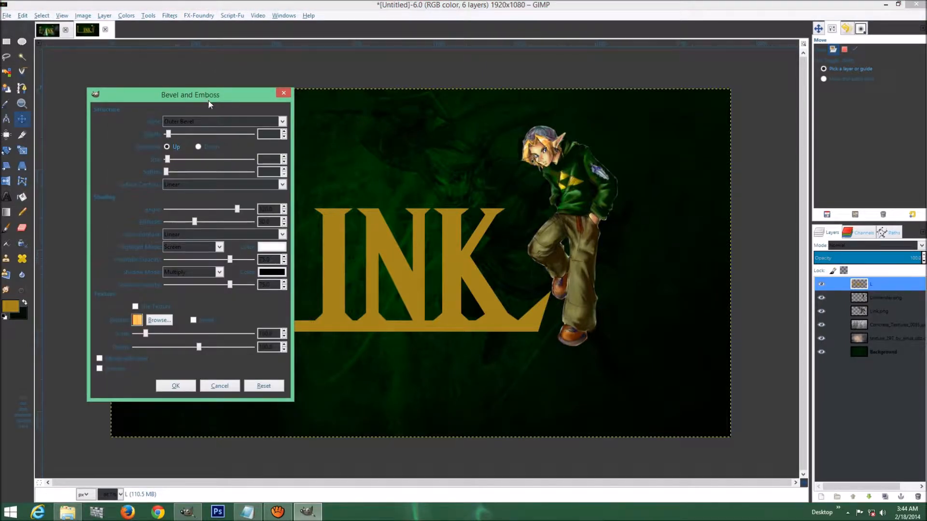
{"action": "left_click_drag", "start_coordinate": [206, 100], "coordinate": [154, 28]}
{"action": "left_click", "coordinate": [193, 49]}
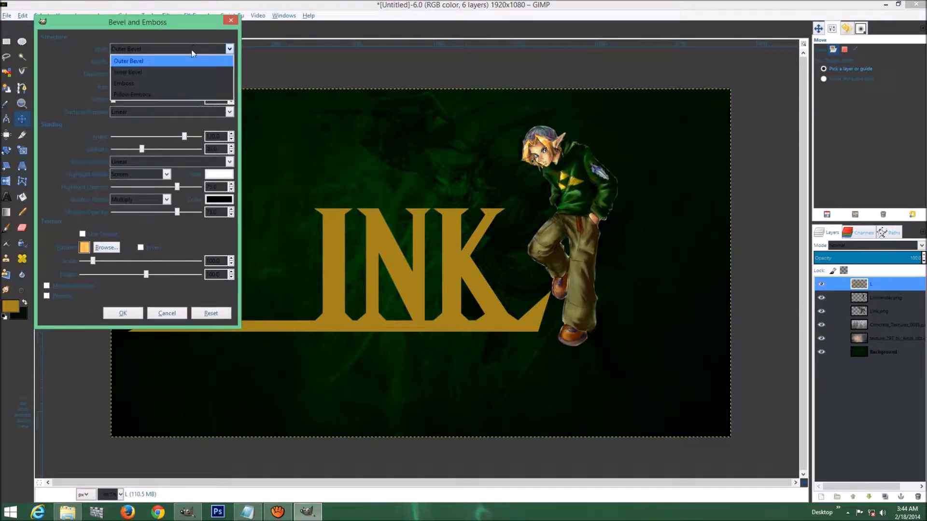
{"action": "left_click", "coordinate": [175, 73]}
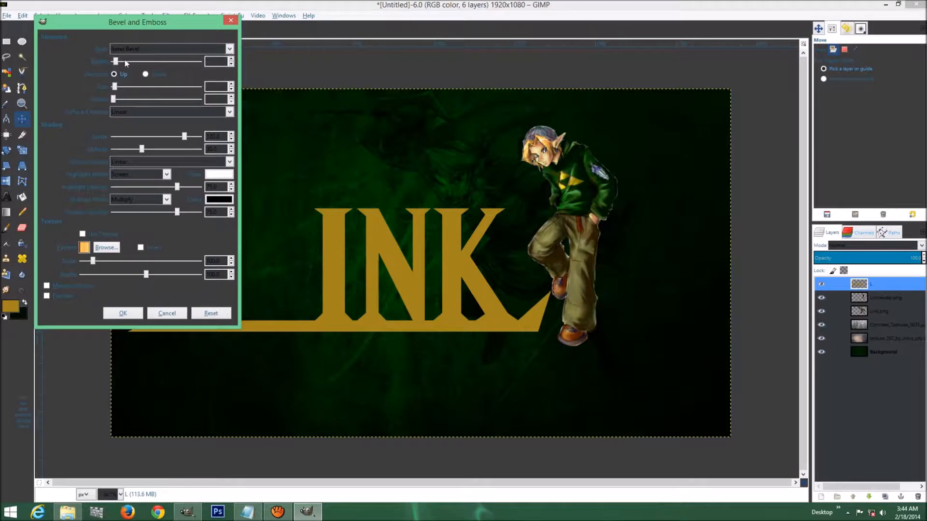
{"action": "left_click_drag", "start_coordinate": [116, 61], "coordinate": [118, 66]}
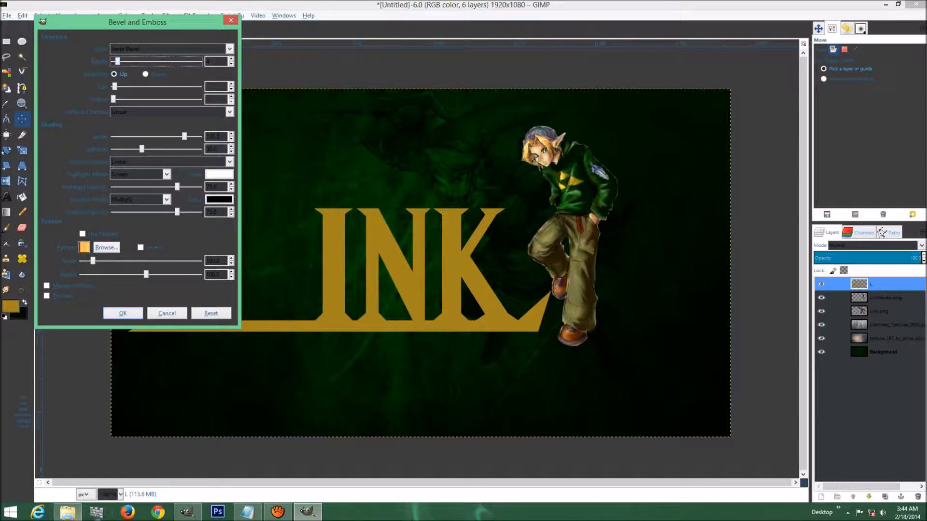
- Check the bevel settings in the Notepad notes and set the size to 10 and soften to 1
{"action": "left_click", "coordinate": [249, 513]}
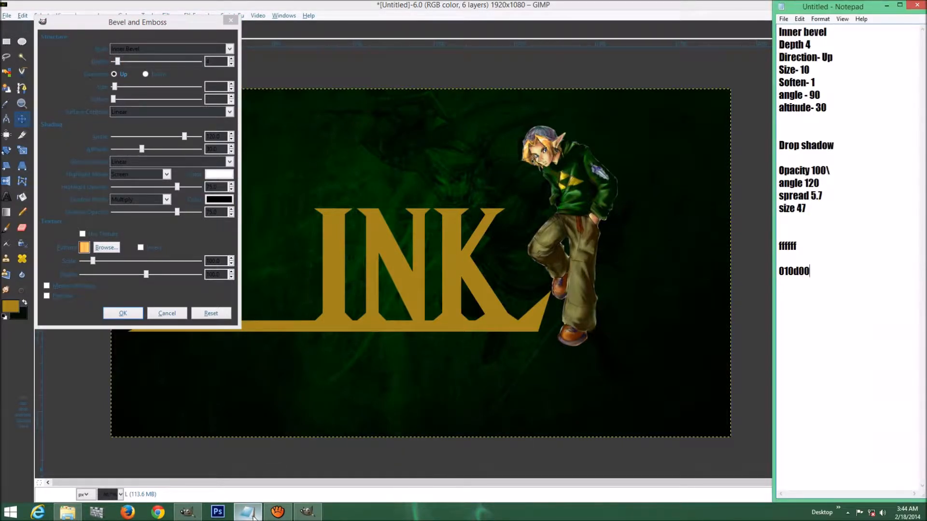
{"action": "left_click", "coordinate": [251, 514]}
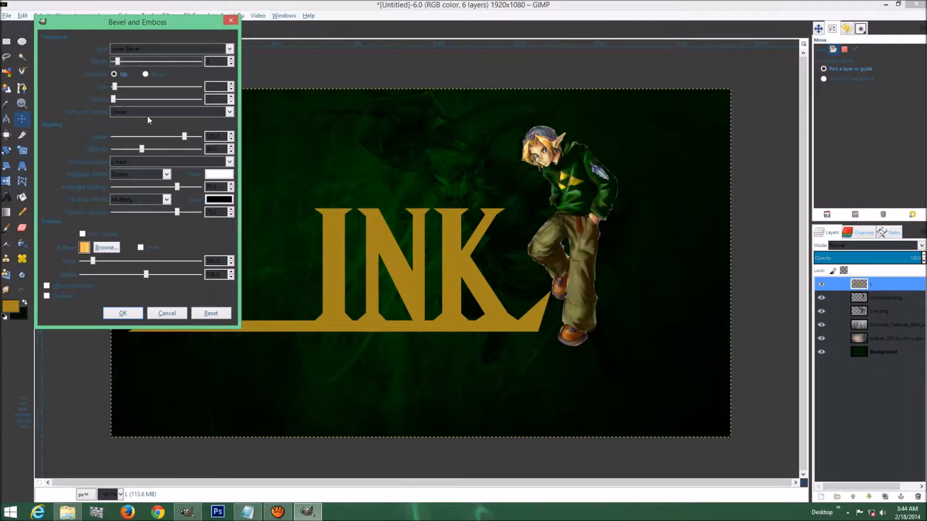
{"action": "left_click_drag", "start_coordinate": [114, 87], "coordinate": [116, 90]}
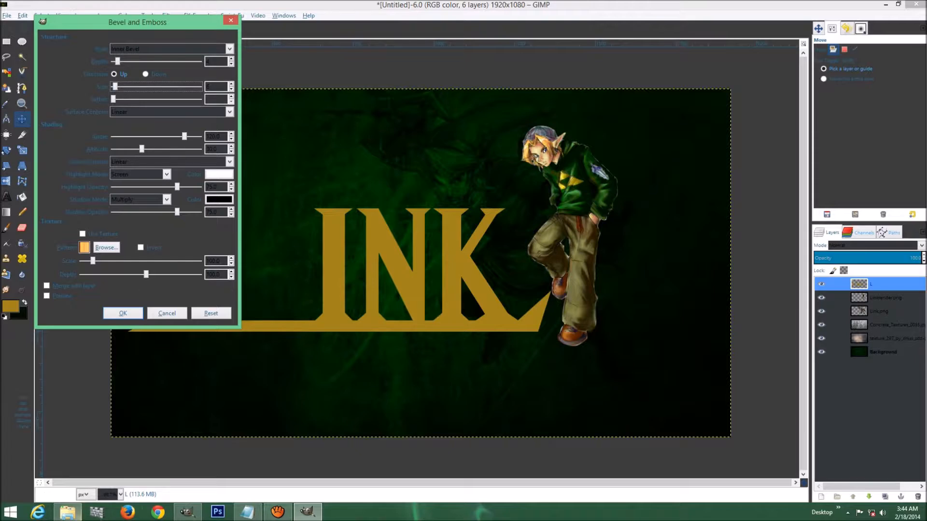
{"action": "left_click", "coordinate": [249, 513]}
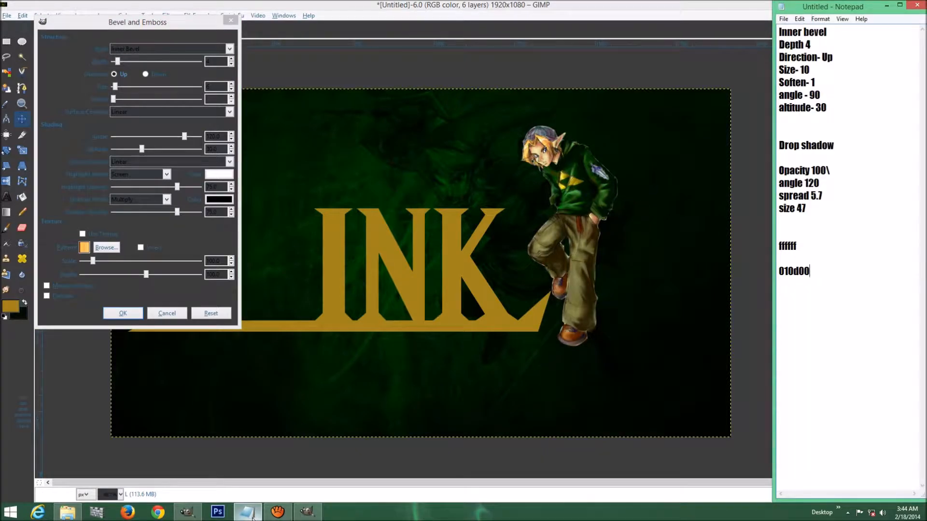
{"action": "left_click", "coordinate": [249, 514]}
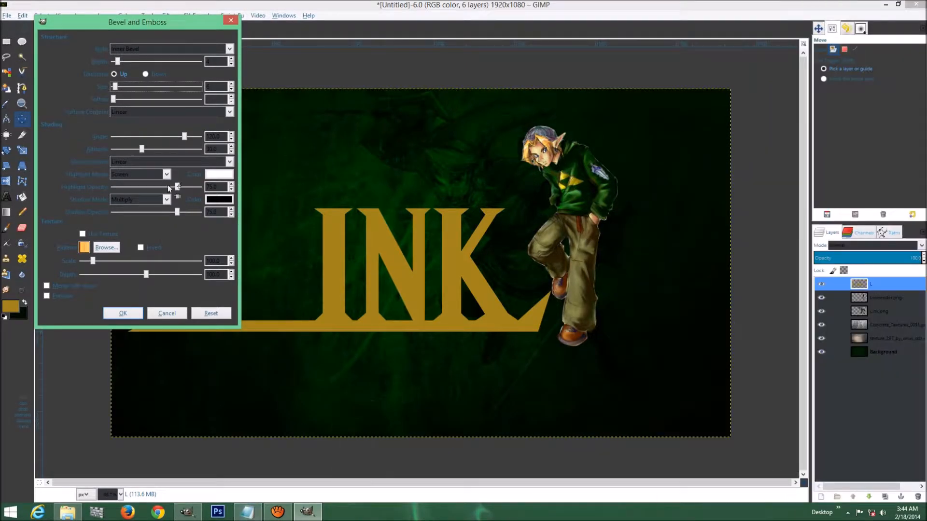
{"action": "left_click_drag", "start_coordinate": [117, 87], "coordinate": [119, 88]}
{"action": "left_click", "coordinate": [114, 100]}
{"action": "left_click_drag", "start_coordinate": [115, 102], "coordinate": [117, 104]}
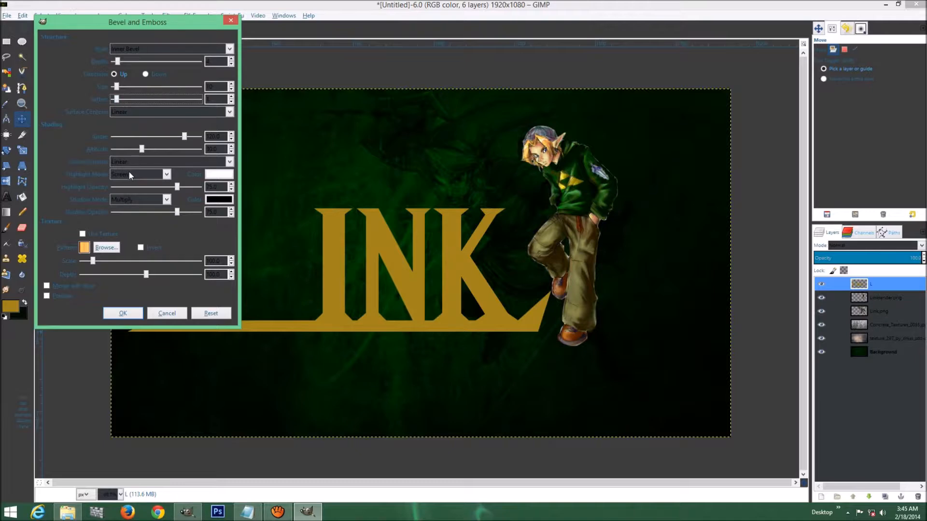
- Set the bevel's shading angle to 90, turn on the preview and apply the effect to the lettering
{"action": "left_click", "coordinate": [210, 136]}
{"action": "double_click", "coordinate": [210, 136]}
{"action": "type", "text": "90"}
{"action": "key", "text": "Return"}
{"action": "left_click_drag", "start_coordinate": [121, 24], "coordinate": [96, 8]}
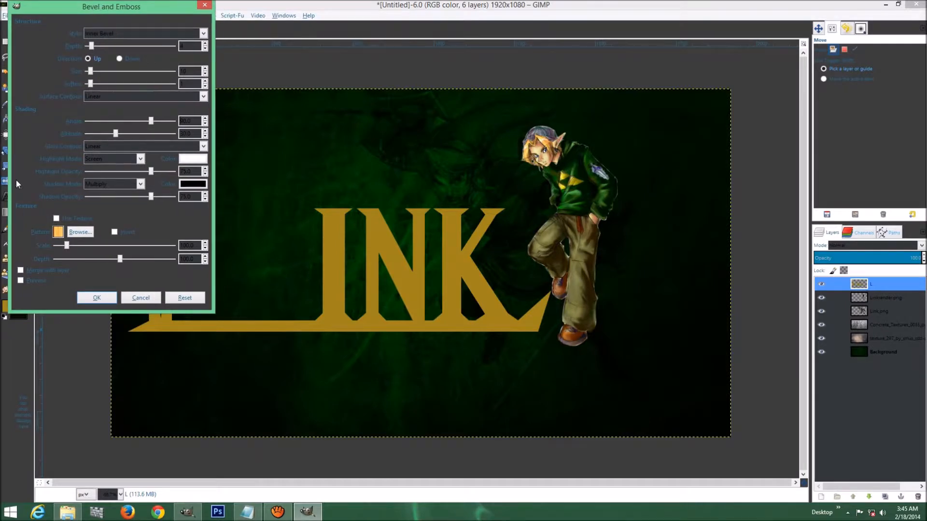
{"action": "left_click", "coordinate": [20, 281]}
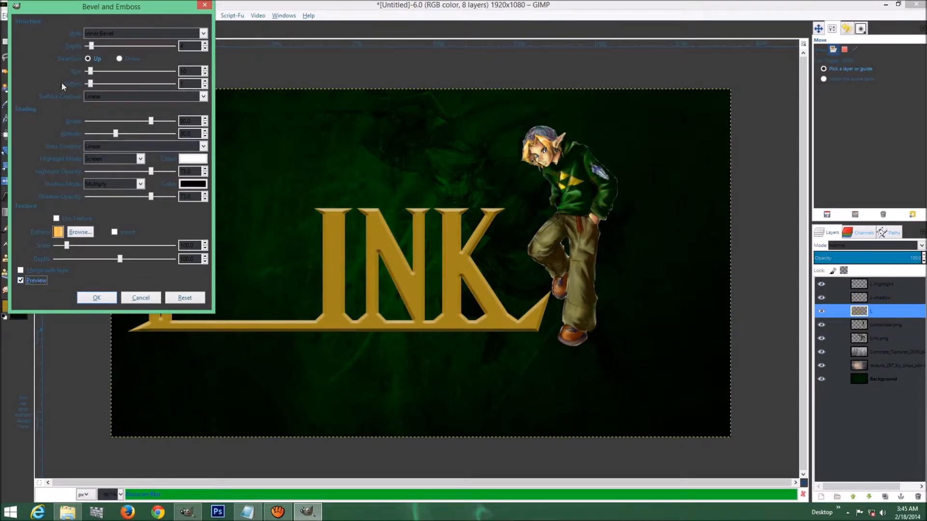
{"action": "left_click_drag", "start_coordinate": [121, 9], "coordinate": [140, 13]}
{"action": "left_click", "coordinate": [116, 298]}
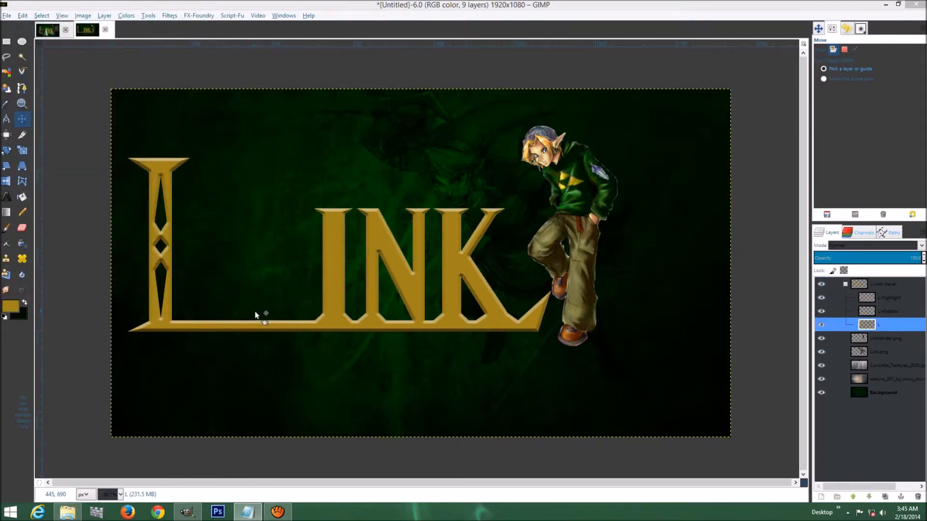
- Try to move the L-with-bevel group sideways towards Link, and undo the move
{"action": "left_click", "coordinate": [845, 284]}
{"action": "left_click", "coordinate": [881, 283]}
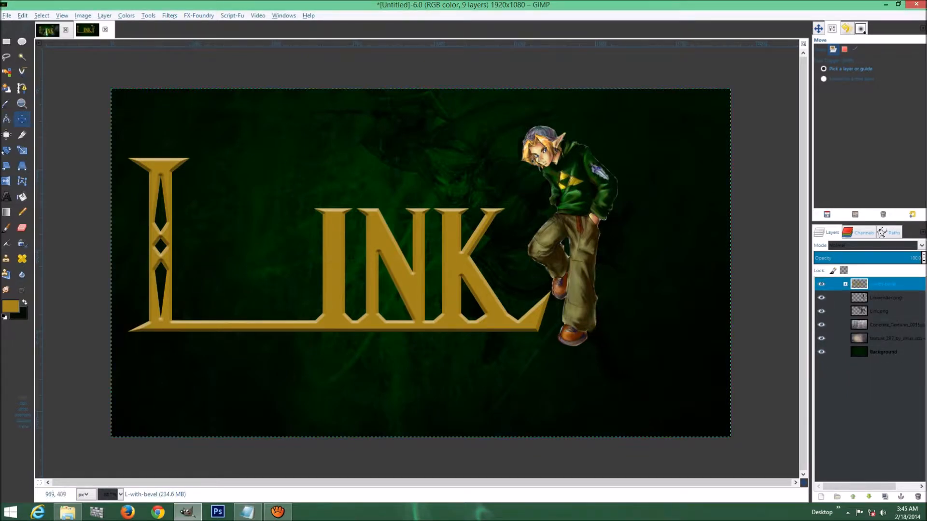
{"action": "left_click_drag", "start_coordinate": [450, 261], "coordinate": [492, 261]}
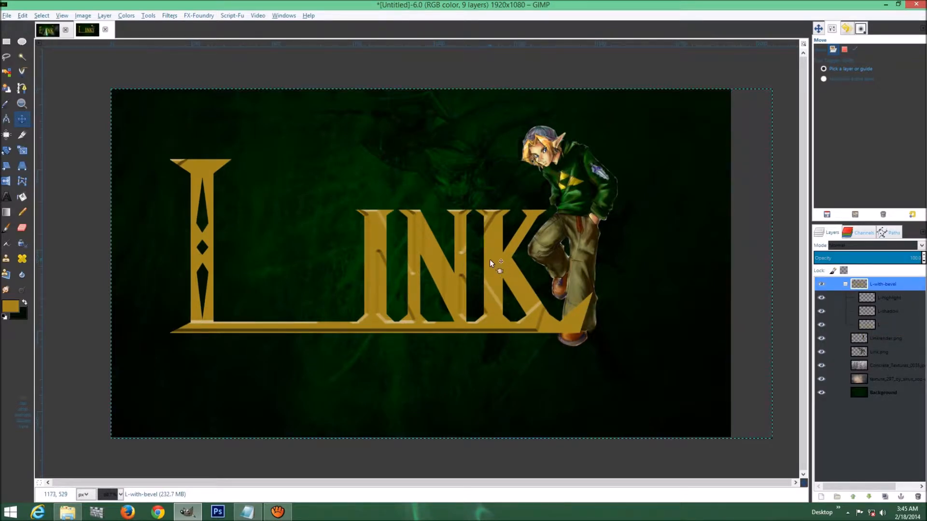
{"action": "key", "text": "ctrl+z"}
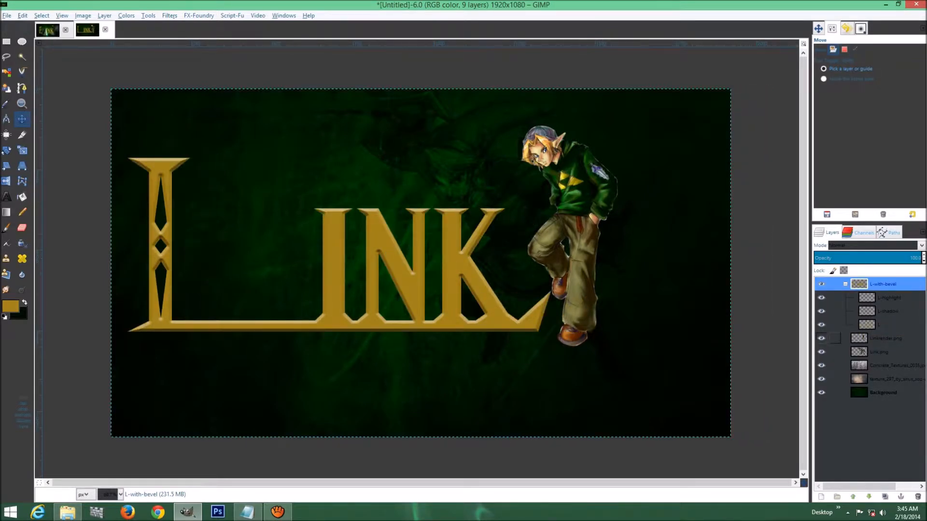
- Link the L-with-bevel group with its highlight, shadow and letter layers, and collapse the group
{"action": "left_click", "coordinate": [835, 297]}
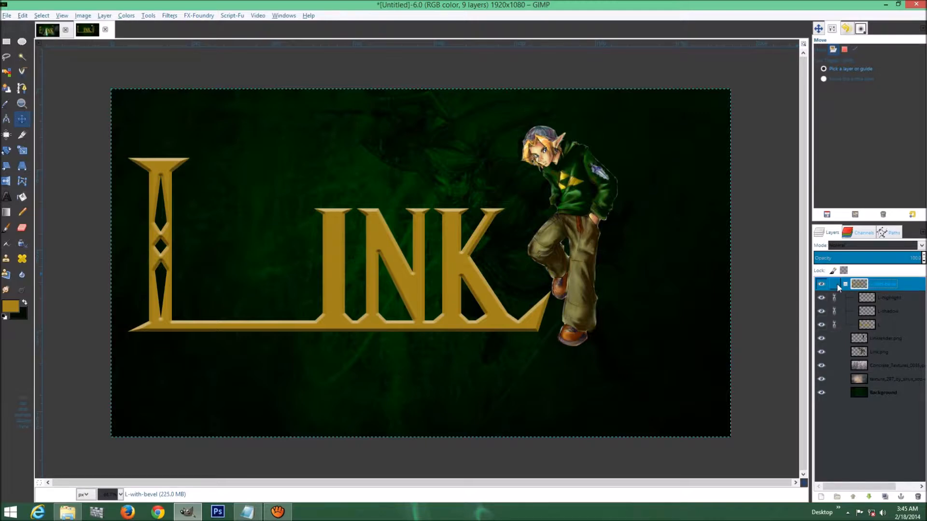
{"action": "left_click", "coordinate": [845, 285]}
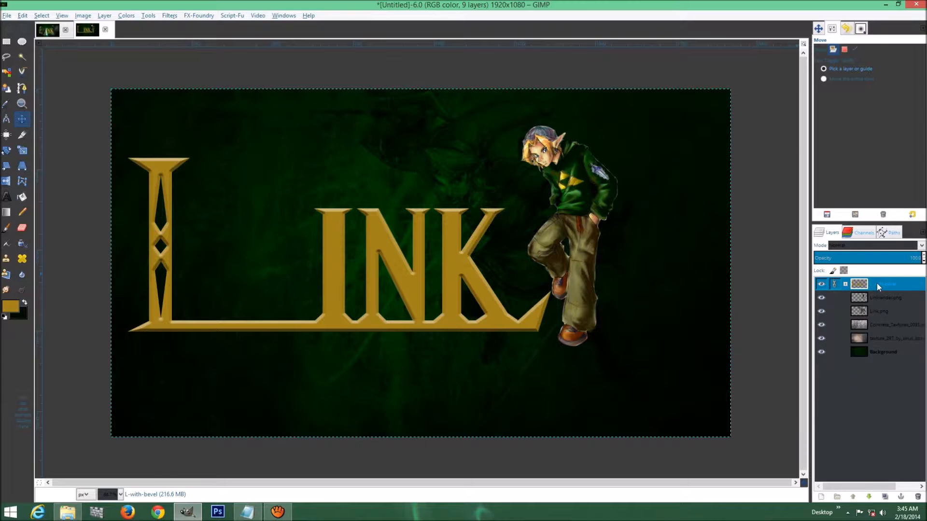
- Try to move the L-with-bevel group sideways towards Link, both with linked and unlinked layers, and undo each move
{"action": "left_click_drag", "start_coordinate": [393, 263], "coordinate": [424, 268]}
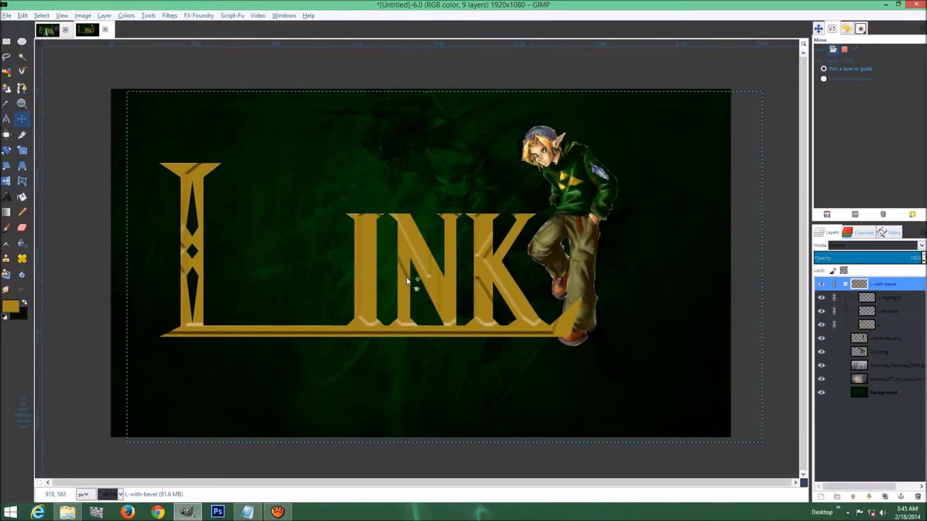
{"action": "key", "text": "ctrl+z"}
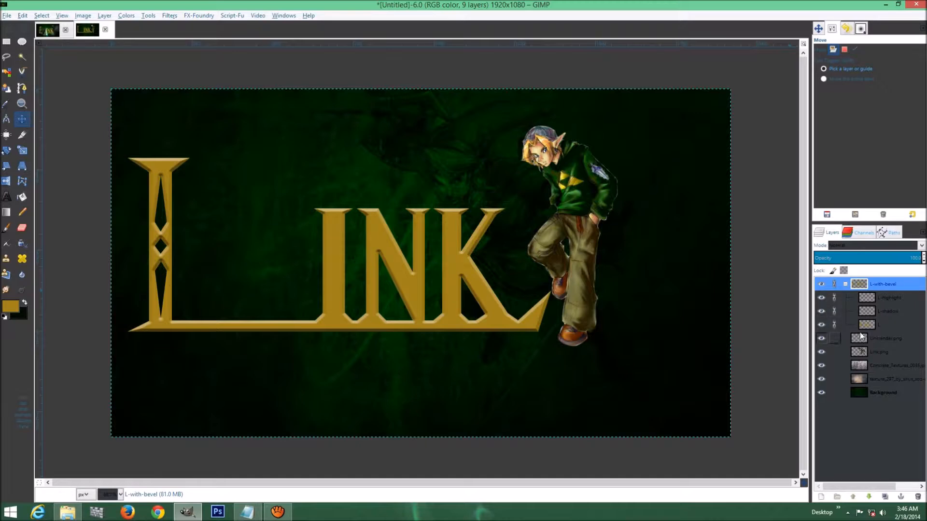
{"action": "left_click", "coordinate": [845, 285]}
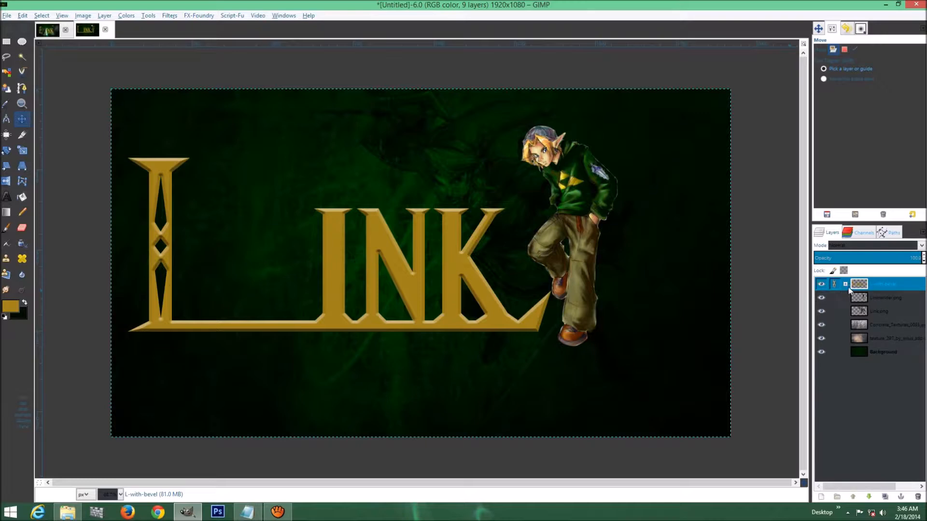
{"action": "left_click", "coordinate": [845, 285]}
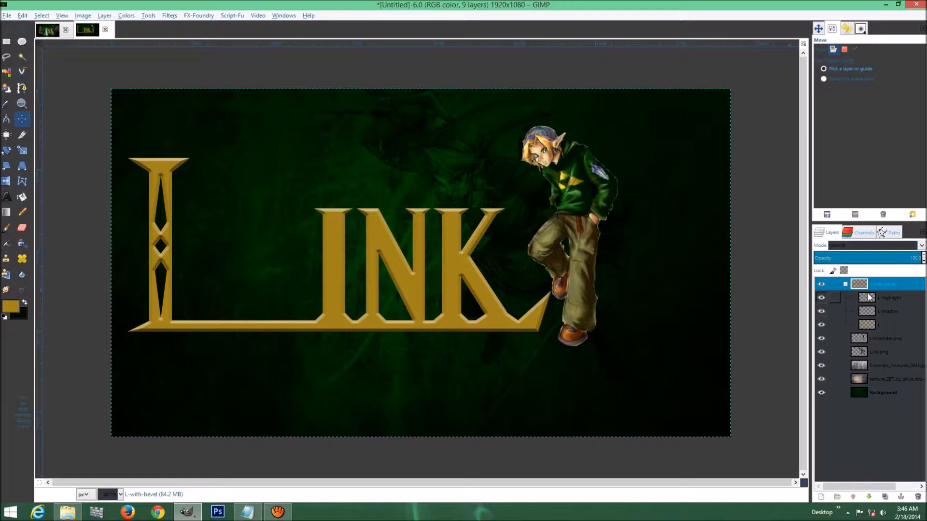
{"action": "left_click_drag", "start_coordinate": [397, 278], "coordinate": [415, 278]}
{"action": "key", "text": "ctrl+z"}
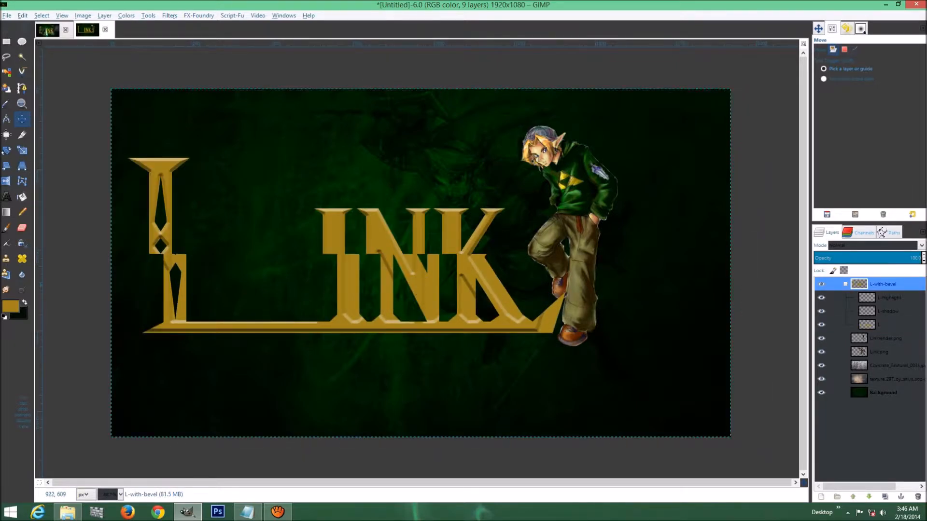
- Try to move the lettering from its L-highlight layer and from its L layer, undoing both moves
{"action": "left_click", "coordinate": [883, 300]}
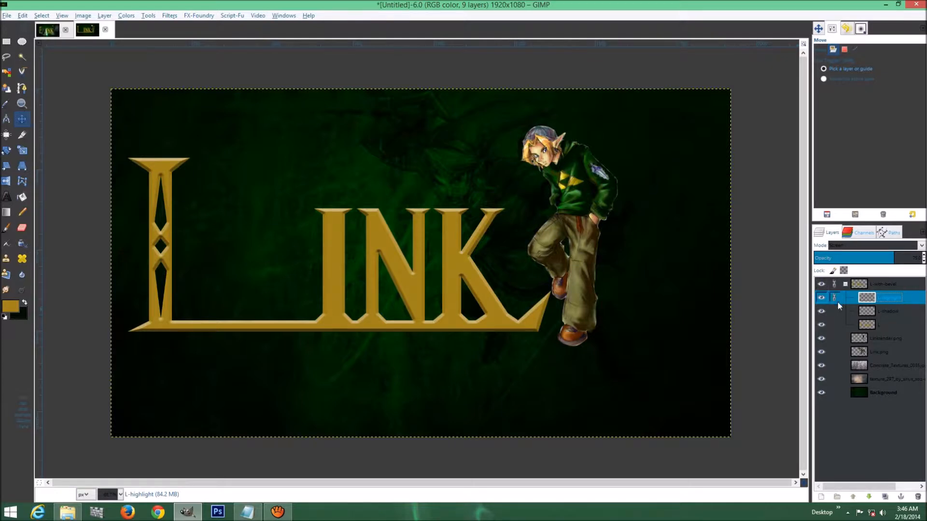
{"action": "left_click_drag", "start_coordinate": [455, 277], "coordinate": [476, 277]}
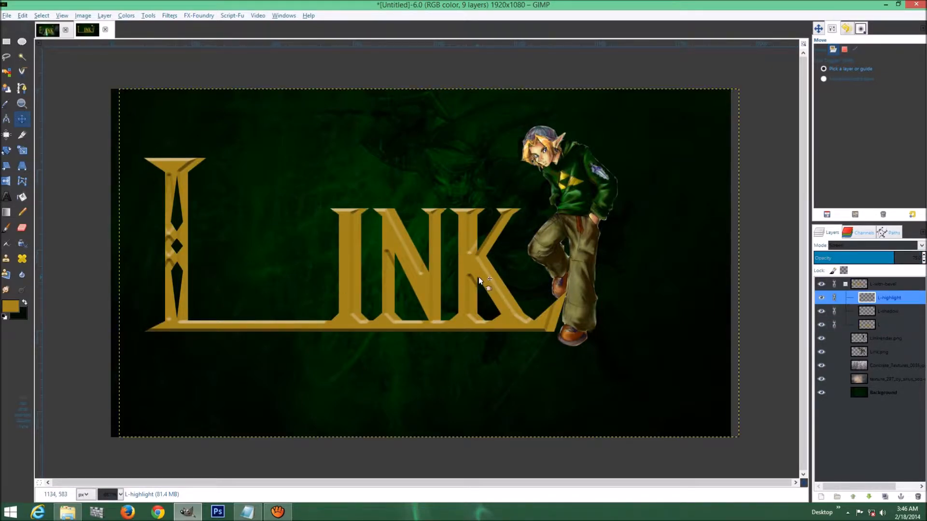
{"action": "key", "text": "ctrl+z"}
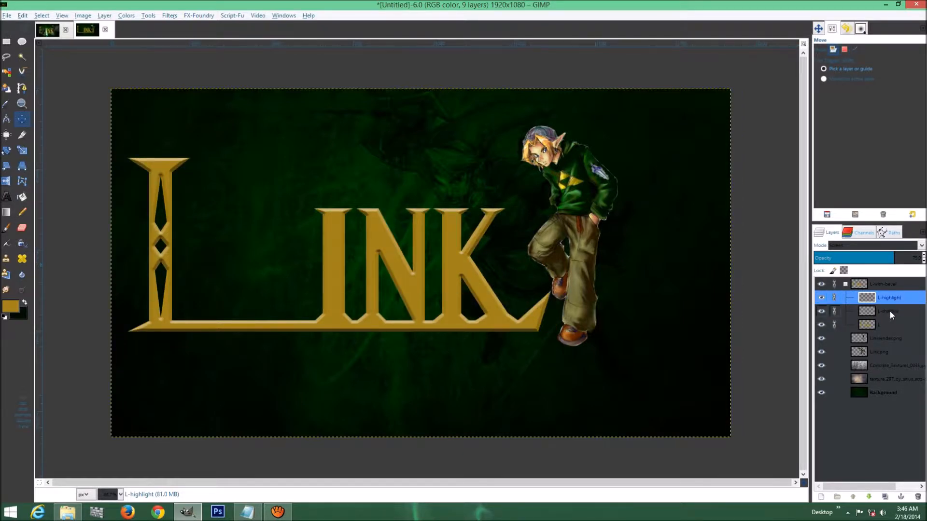
{"action": "left_click", "coordinate": [888, 325]}
{"action": "left_click_drag", "start_coordinate": [417, 263], "coordinate": [461, 263]}
{"action": "key", "text": "ctrl+z"}
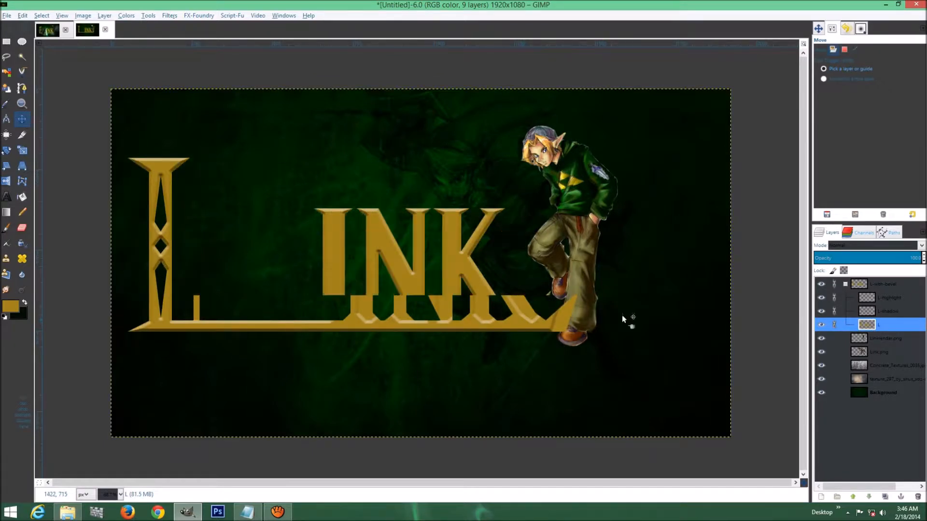
- Try to move the collapsed L-with-bevel group as a whole, linked and unlinked, and undo both moves
{"action": "left_click", "coordinate": [844, 287]}
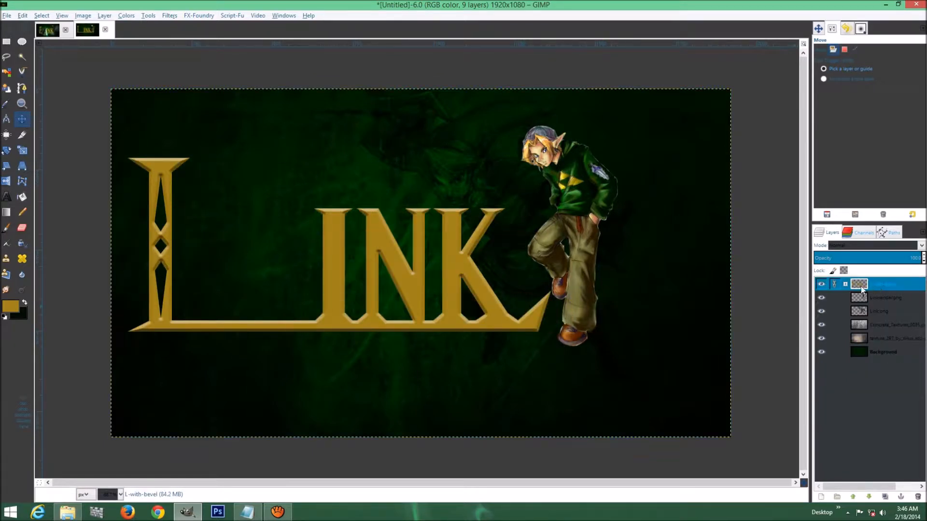
{"action": "left_click_drag", "start_coordinate": [455, 263], "coordinate": [472, 265]}
{"action": "key", "text": "ctrl+z"}
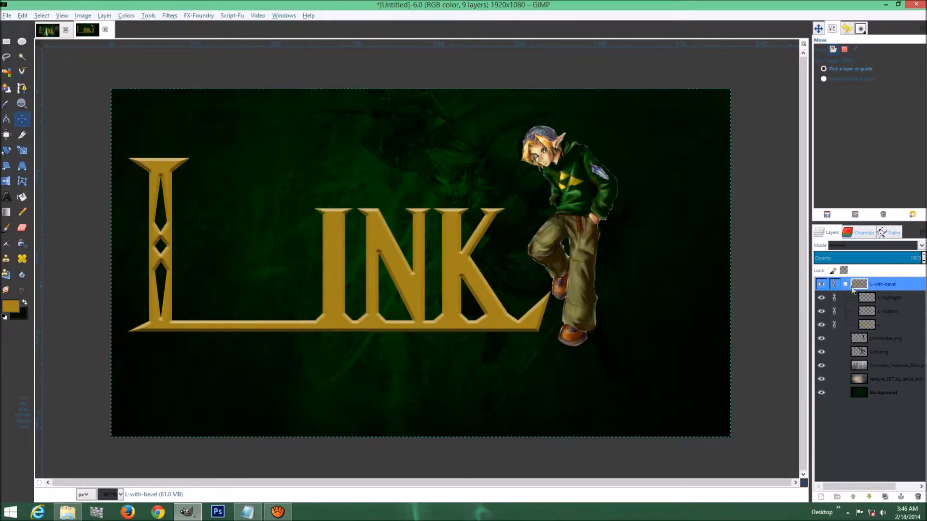
{"action": "left_click", "coordinate": [837, 286]}
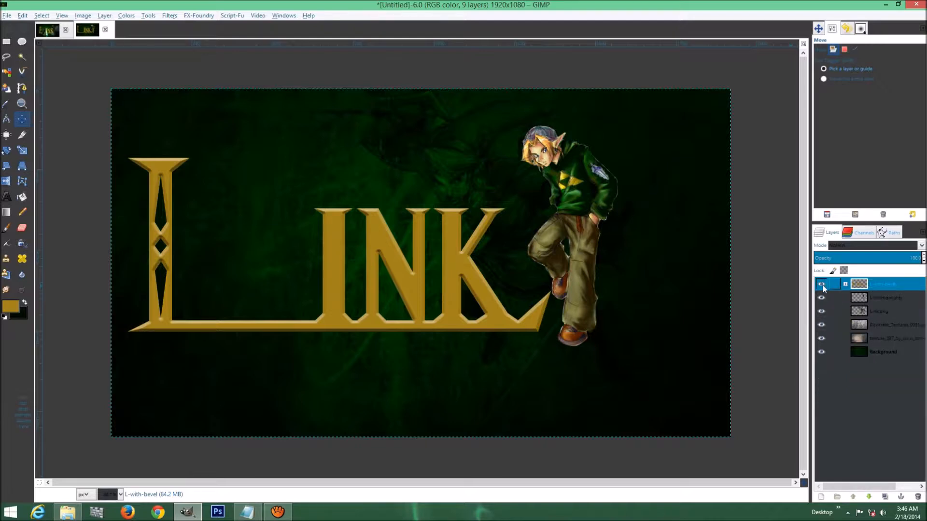
{"action": "left_click_drag", "start_coordinate": [474, 278], "coordinate": [500, 282]}
{"action": "key", "text": "ctrl+z"}
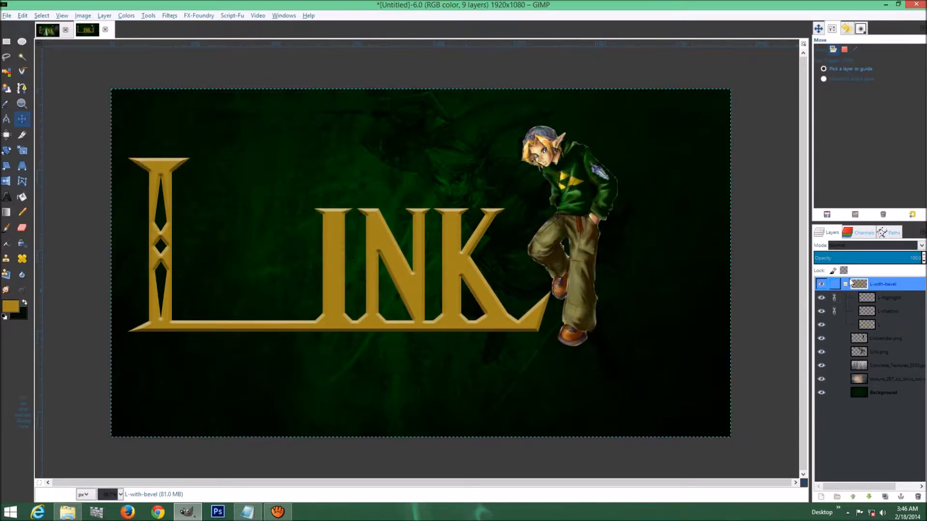
- Unlink the highlight and shadow layers inside the L-with-bevel group and collapse the group
{"action": "left_click", "coordinate": [832, 298]}
{"action": "left_click", "coordinate": [831, 315]}
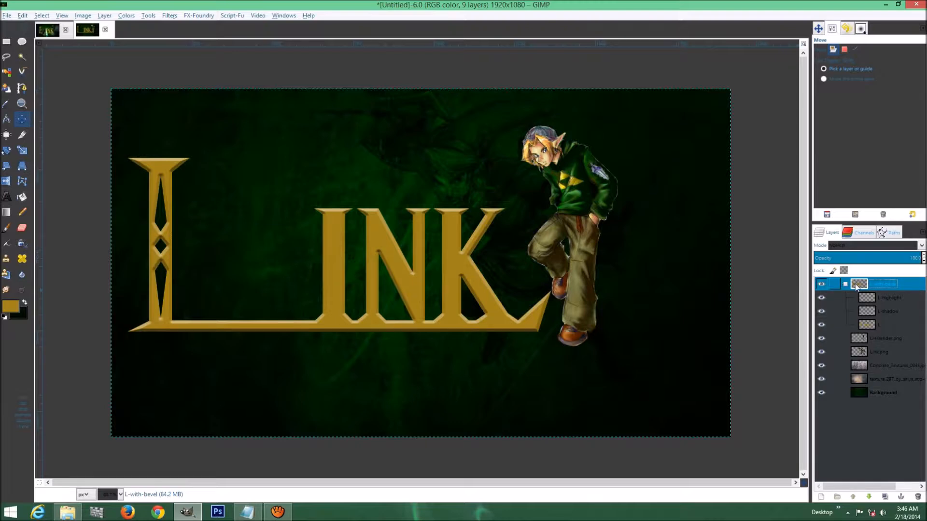
{"action": "left_click", "coordinate": [845, 285]}
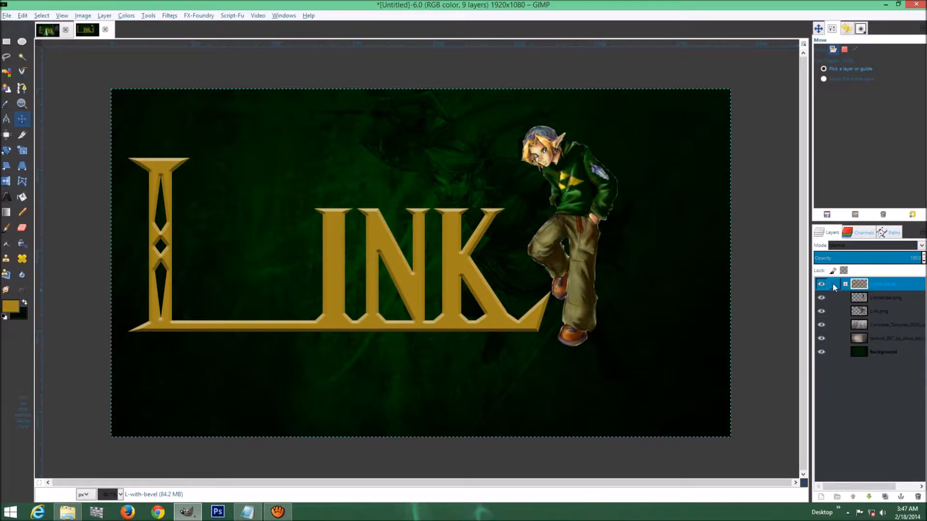
- Scale up the L-with-bevel group towards the upper right until the end of the L extends past Link's legs
{"action": "key", "text": "shift+s"}
{"action": "left_click", "coordinate": [227, 308]}
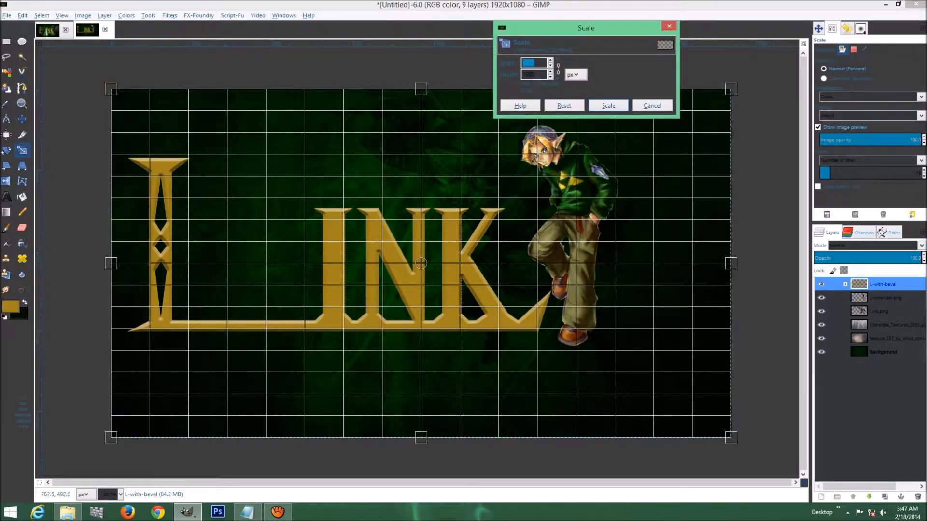
{"action": "left_click_drag", "start_coordinate": [730, 91], "coordinate": [827, 72]}
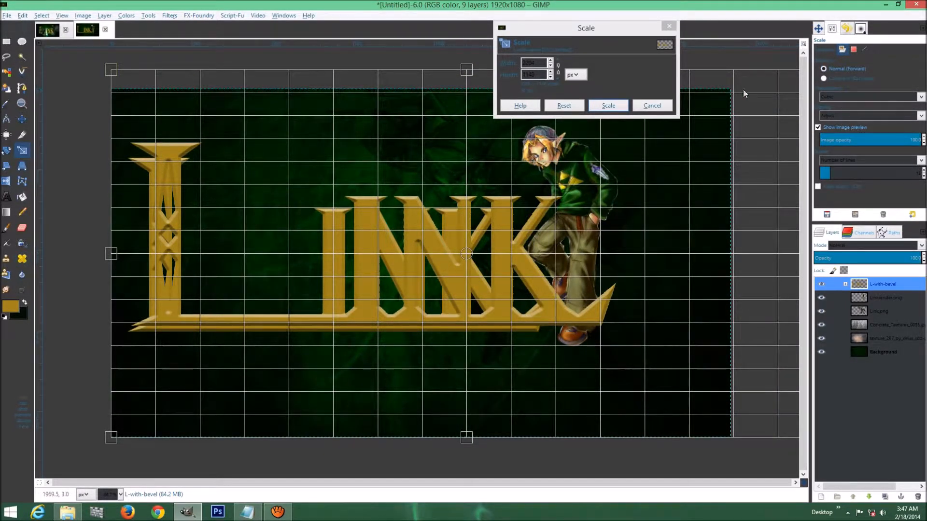
{"action": "left_click", "coordinate": [619, 113]}
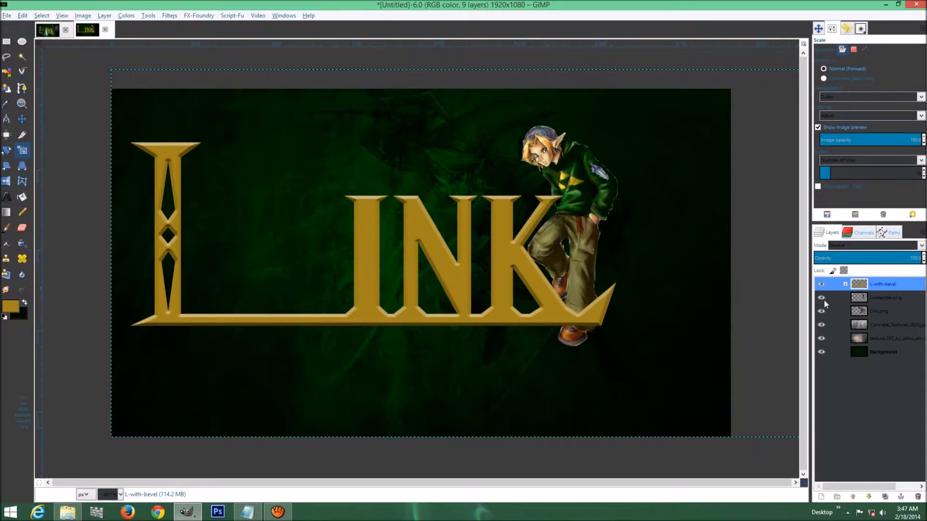
- Reorder the L-with-bevel group so it sits directly below Linkrender.png and above Link.png
{"action": "left_click_drag", "start_coordinate": [898, 282], "coordinate": [874, 300]}
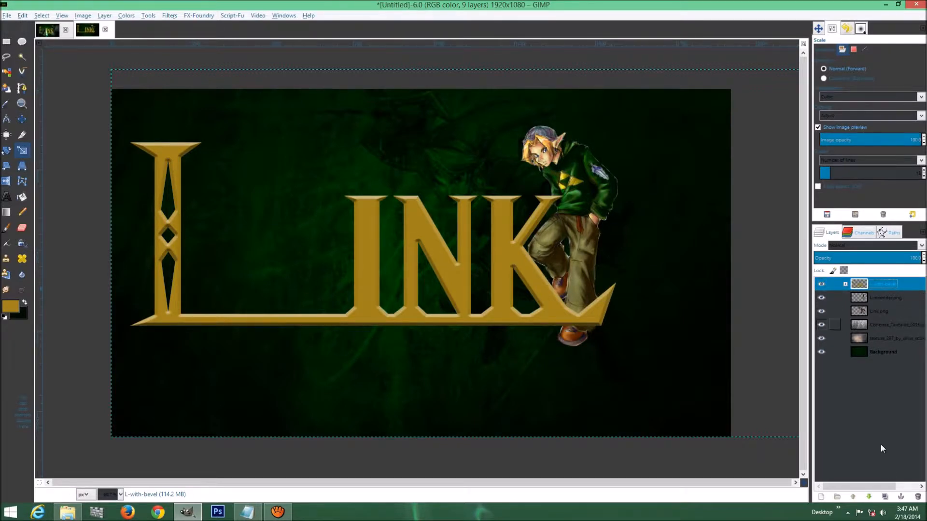
{"action": "left_click", "coordinate": [868, 497]}
{"action": "left_click", "coordinate": [869, 497]}
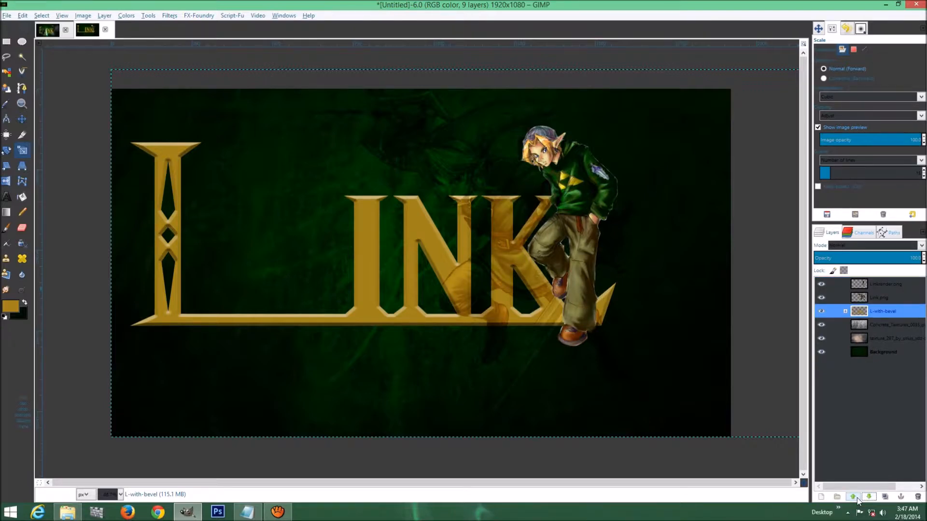
{"action": "left_click", "coordinate": [856, 498]}
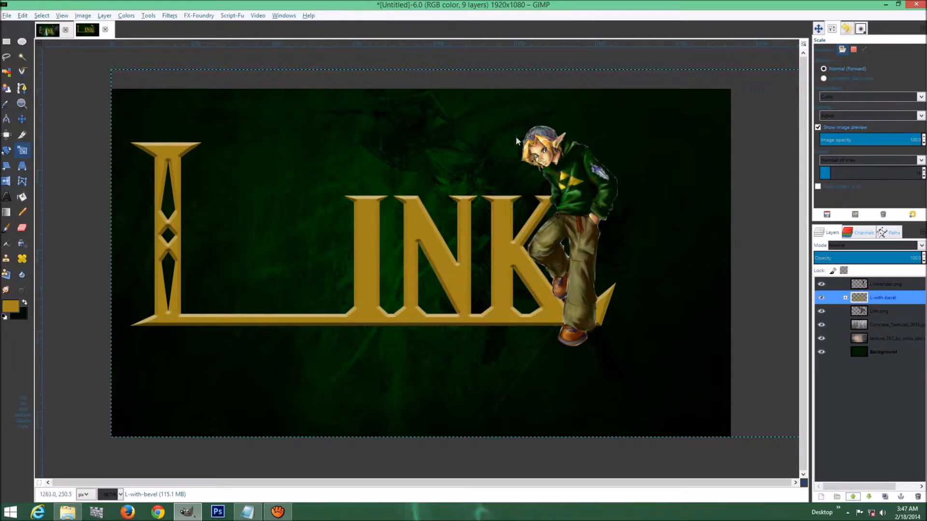
- Move the Linkrender.png layer slightly up and to the right so Link stands on the base of the L
{"action": "double_click", "coordinate": [876, 284]}
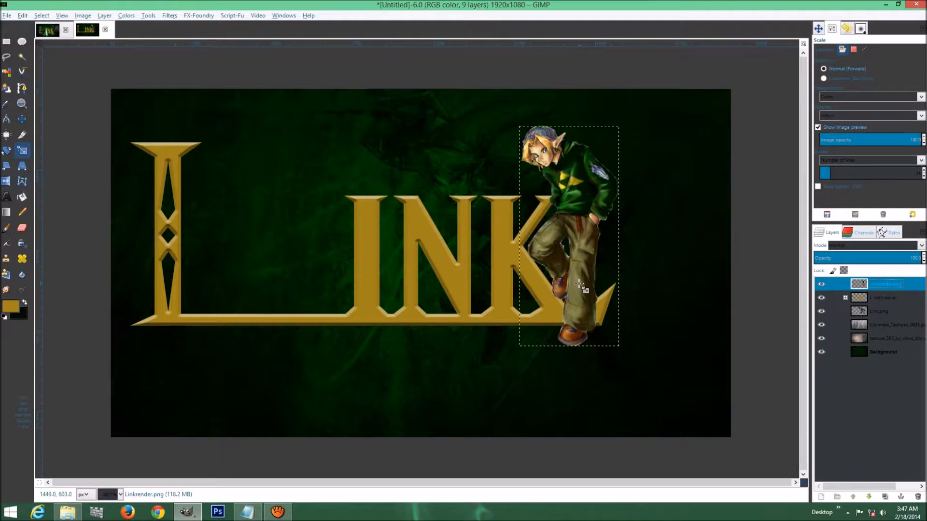
{"action": "key", "text": "m"}
{"action": "mouse_move", "coordinate": [589, 283]}
{"action": "left_mouse_down"}
{"action": "mouse_move", "coordinate": [598, 279]}
{"action": "mouse_move", "coordinate": [591, 270]}
{"action": "left_mouse_up"}
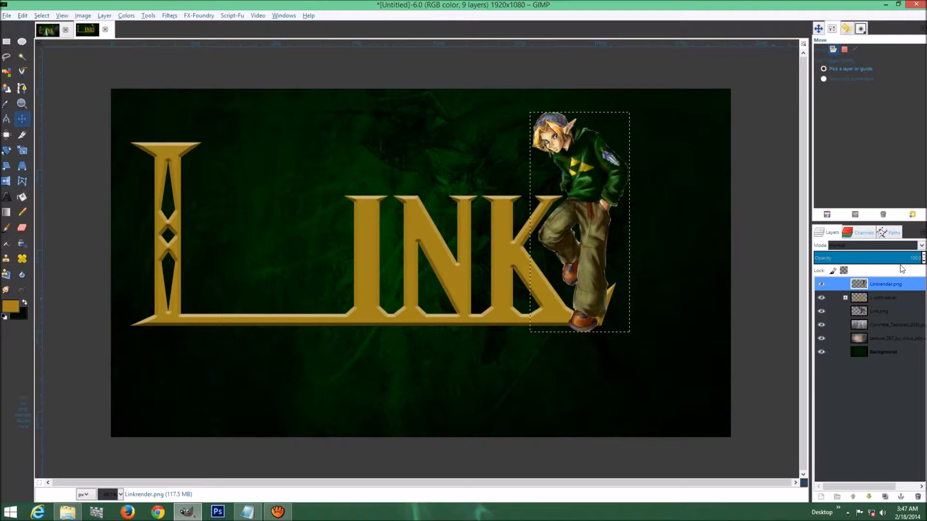
- Add a new transparent layer above Linkrender.png and name it shadow
{"action": "left_click", "coordinate": [820, 497]}
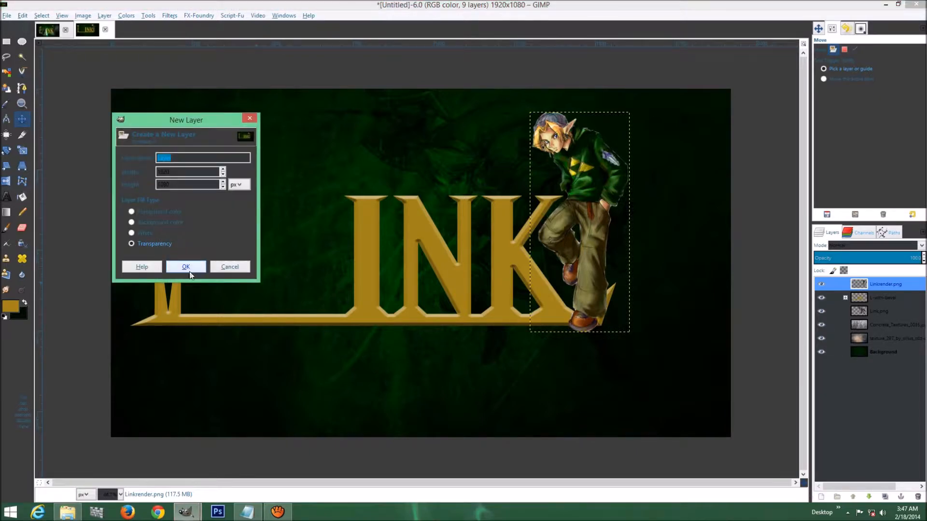
{"action": "left_click", "coordinate": [185, 267]}
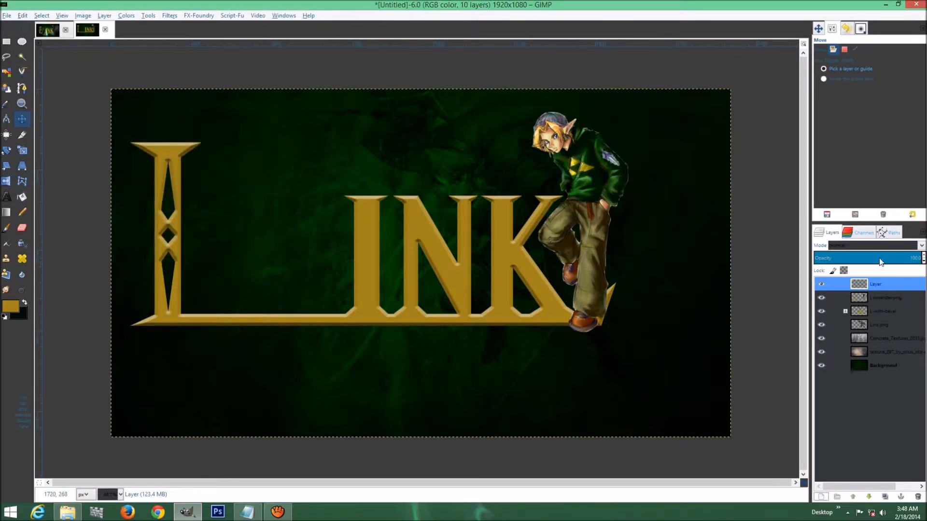
{"action": "double_click", "coordinate": [876, 283]}
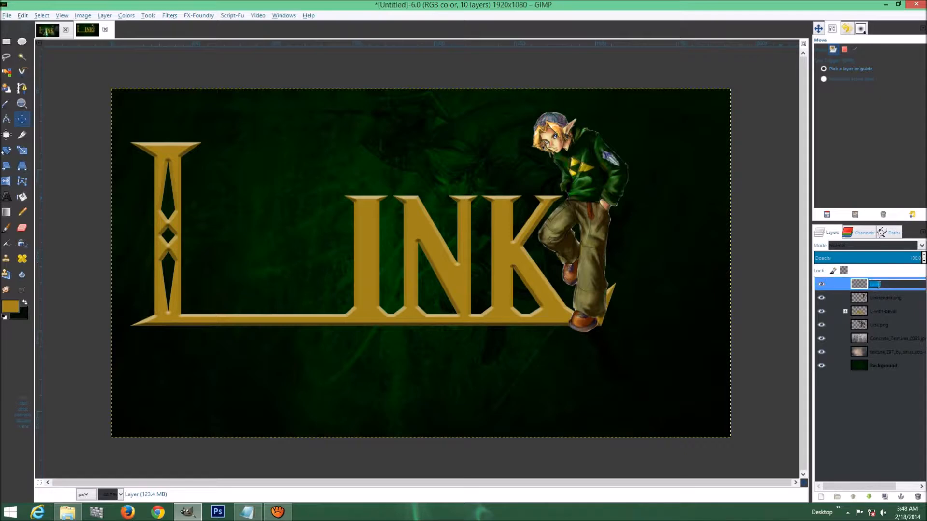
{"action": "type", "text": "shadow"}
{"action": "key", "text": "Return"}
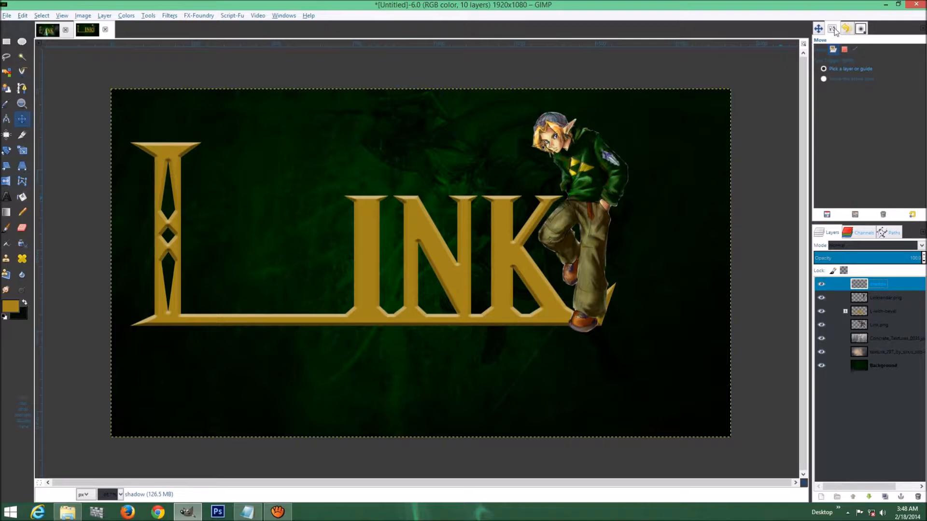
- Set up the Paintbrush with a very low opacity and a black foreground color
{"action": "left_click", "coordinate": [866, 29]}
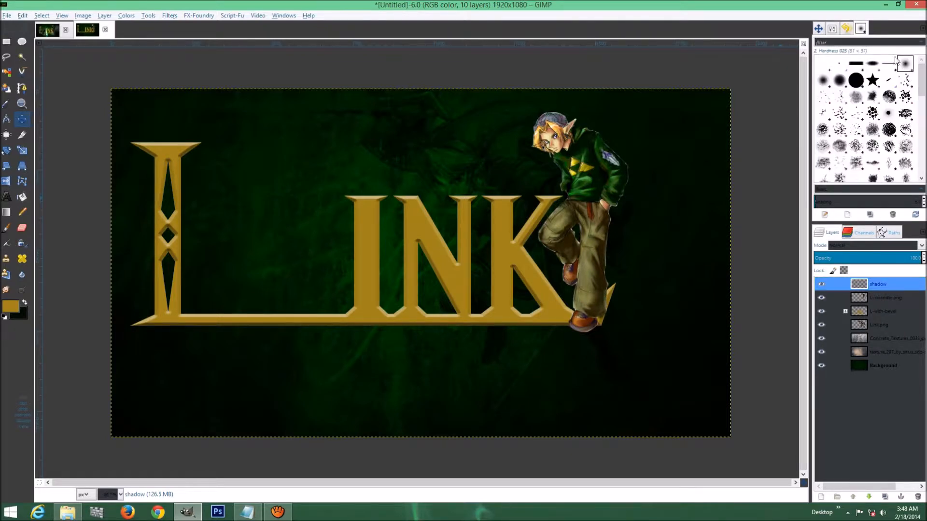
{"action": "left_click", "coordinate": [833, 30]}
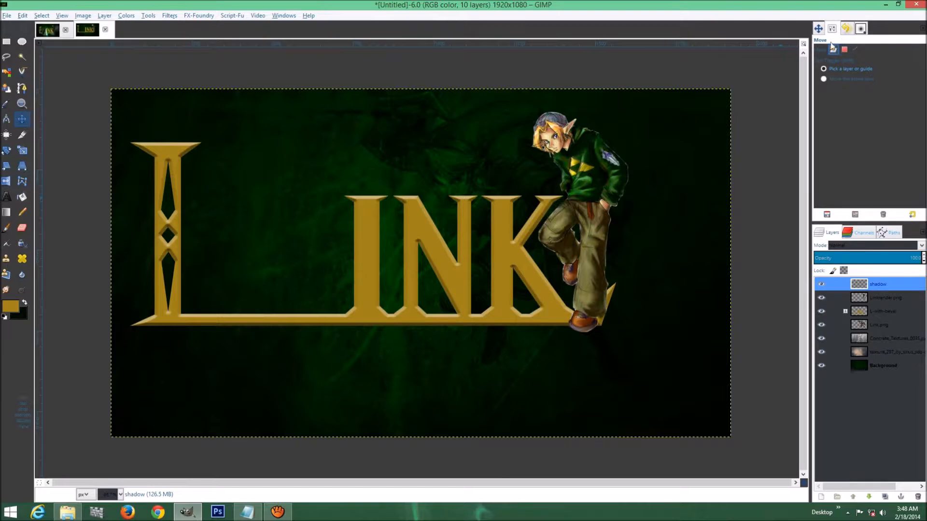
{"action": "key", "text": "p"}
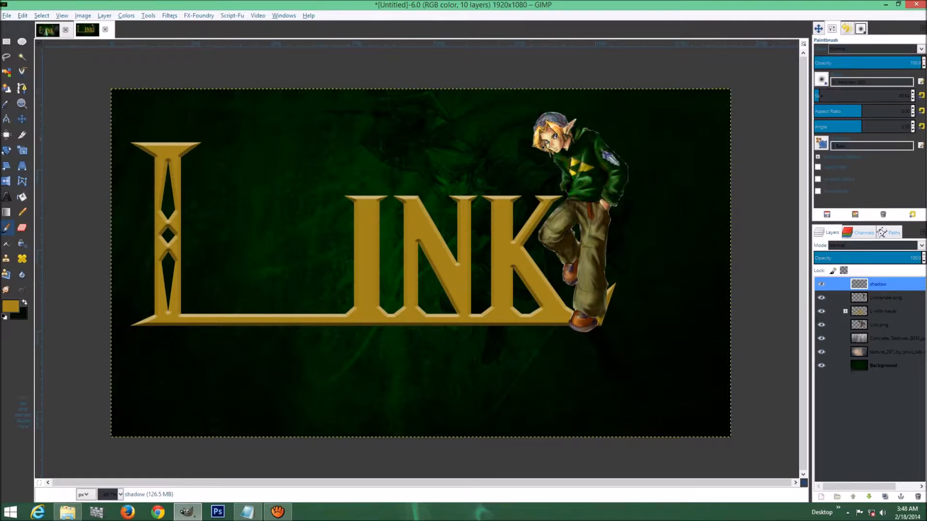
{"action": "left_click", "coordinate": [823, 64]}
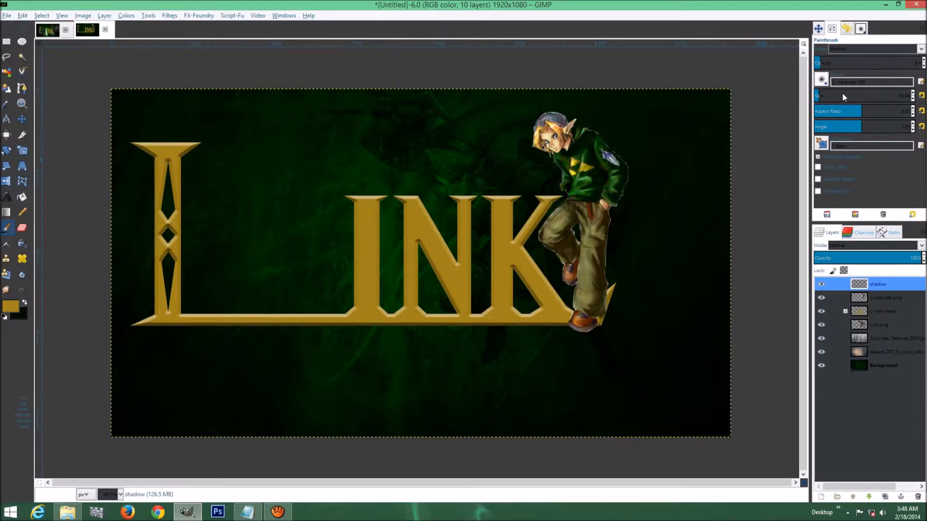
{"action": "left_click", "coordinate": [25, 302]}
{"action": "left_click", "coordinate": [11, 306]}
{"action": "left_click_drag", "start_coordinate": [72, 273], "coordinate": [64, 320]}
{"action": "left_click", "coordinate": [179, 348]}
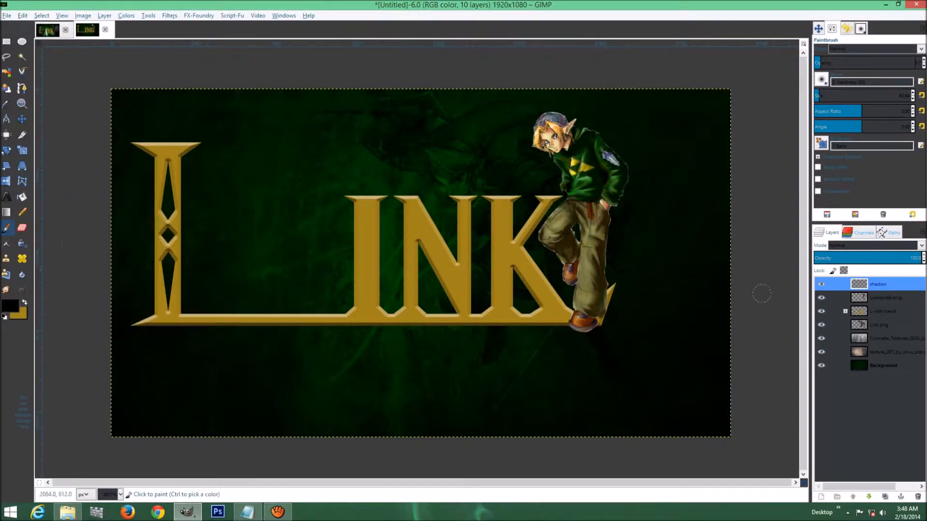
- Load Link's outline from the Linkrender.png layer as a selection and enlarge the brush for shading on the shadow layer
{"action": "left_click", "coordinate": [864, 298], "text": "alt"}
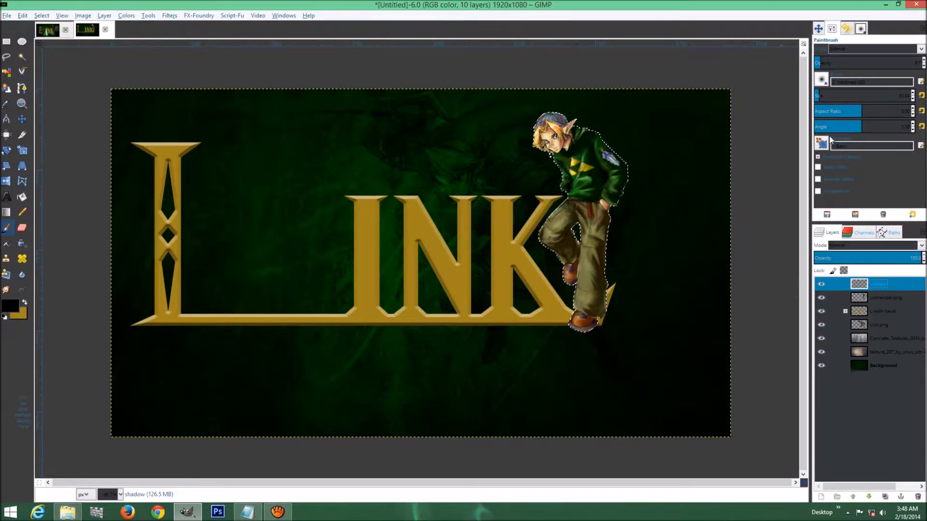
{"action": "left_click_drag", "start_coordinate": [820, 96], "coordinate": [829, 97]}
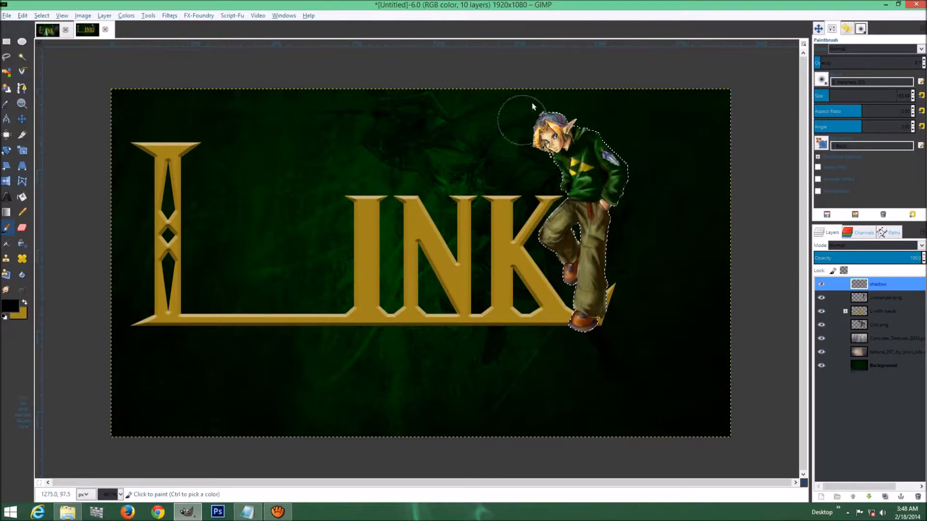
{"action": "left_click", "coordinate": [824, 98]}
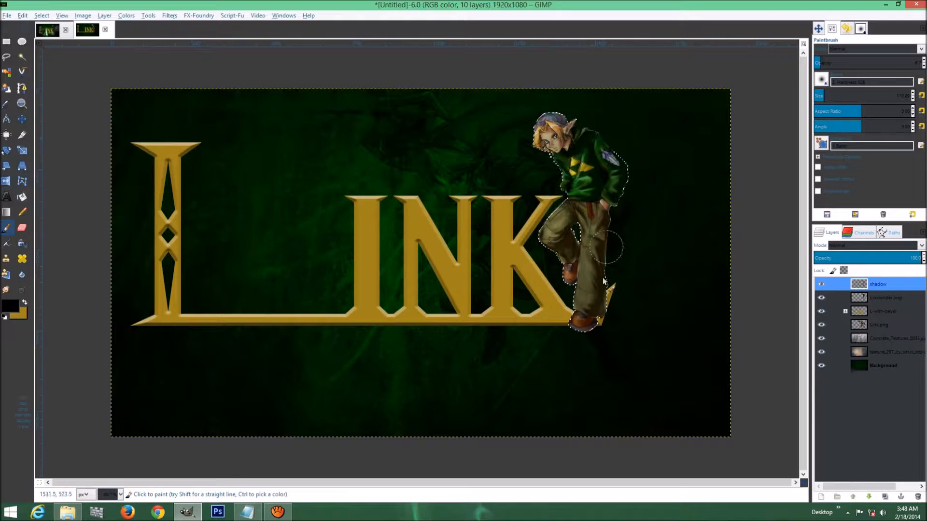
- Shade Link's outlined figure on the shadow layer with low-opacity black, using Zelda.xcf as reference, clear the selection and check the layer's effect
{"action": "left_click", "coordinate": [820, 63]}
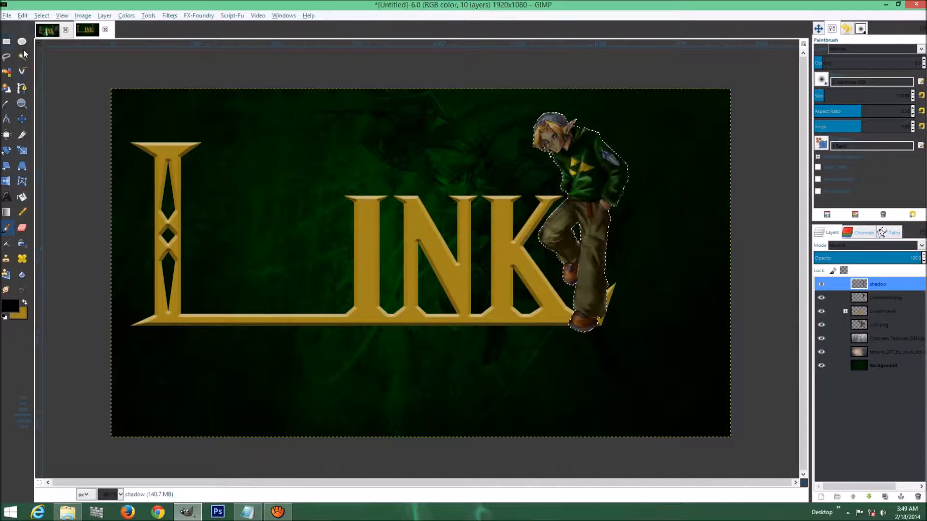
{"action": "left_click", "coordinate": [46, 33]}
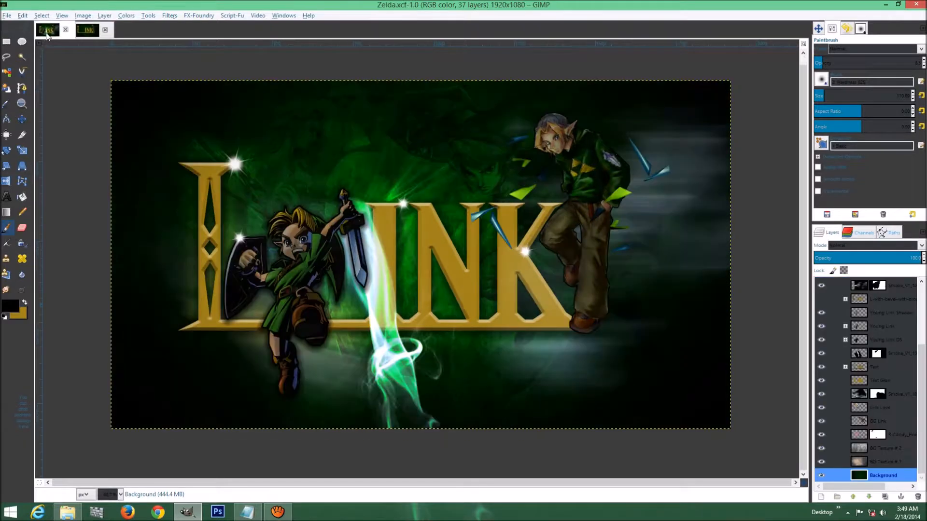
{"action": "left_click", "coordinate": [87, 32]}
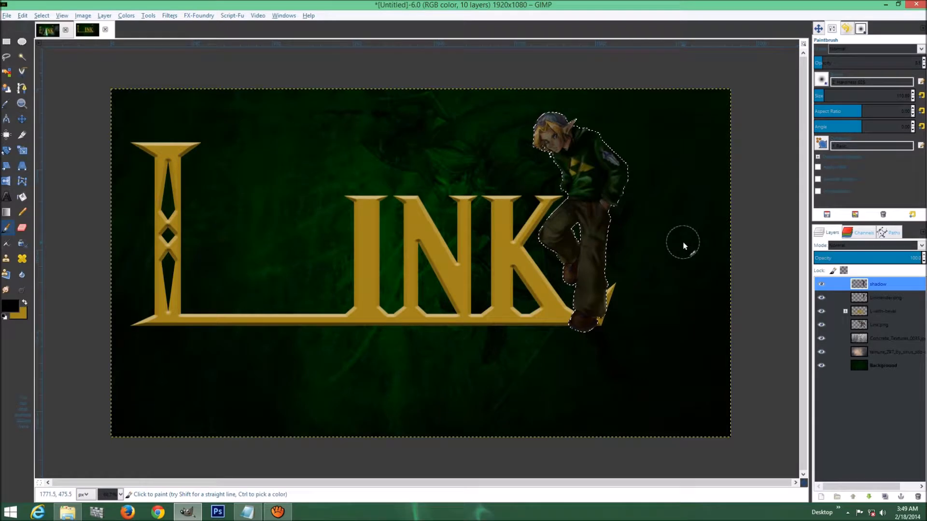
{"action": "key", "text": "ctrl+shift+a"}
{"action": "left_click", "coordinate": [821, 286]}
{"action": "left_click", "coordinate": [820, 286]}
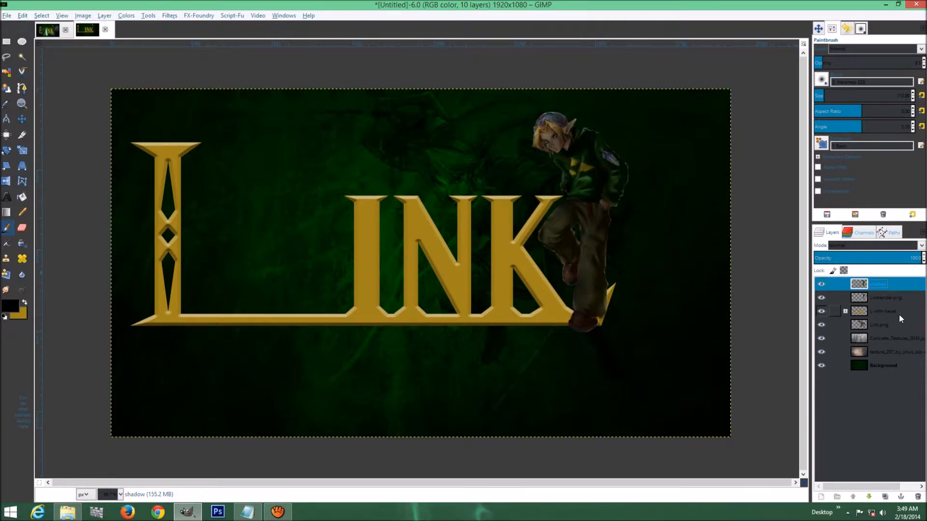
- Add a thin black Stroke layer effect at full opacity to the Linkrender.png layer, using the preview
{"action": "left_click", "coordinate": [897, 297]}
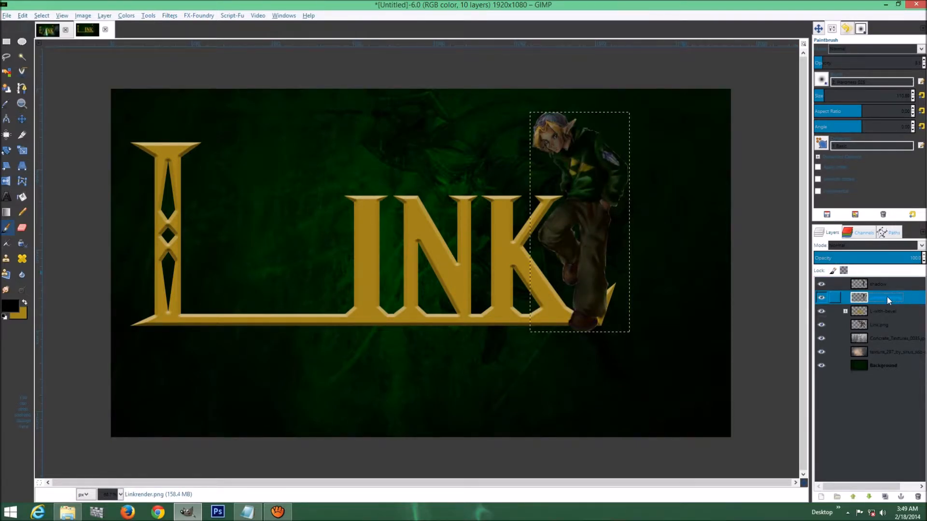
{"action": "left_click", "coordinate": [105, 16]}
{"action": "mouse_move", "coordinate": [216, 304]}
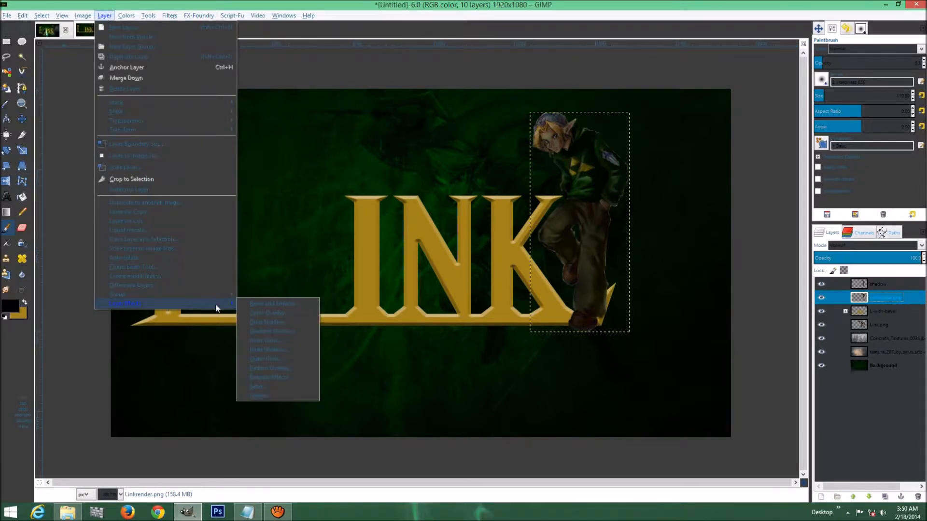
{"action": "key", "text": "Escape"}
{"action": "key", "text": "Escape"}
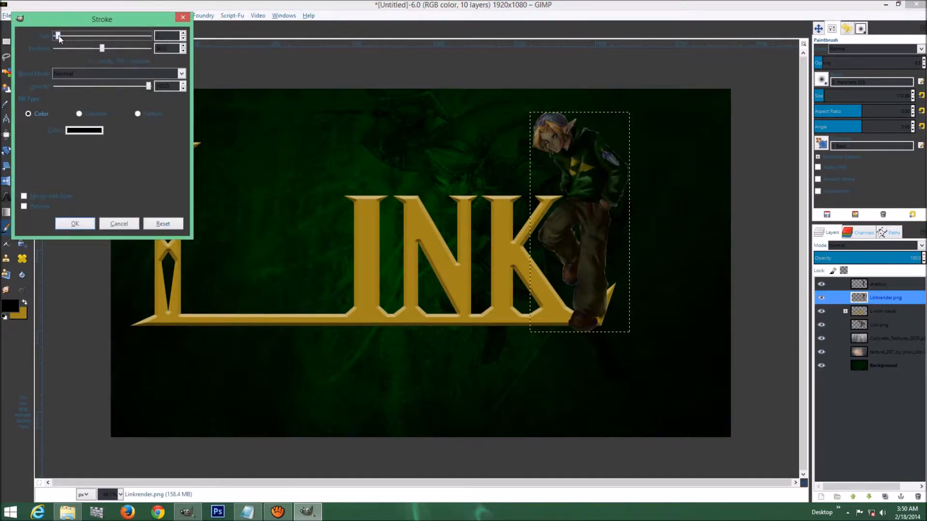
{"action": "double_click", "coordinate": [162, 35]}
{"action": "key", "text": "Return"}
{"action": "left_click", "coordinate": [27, 208]}
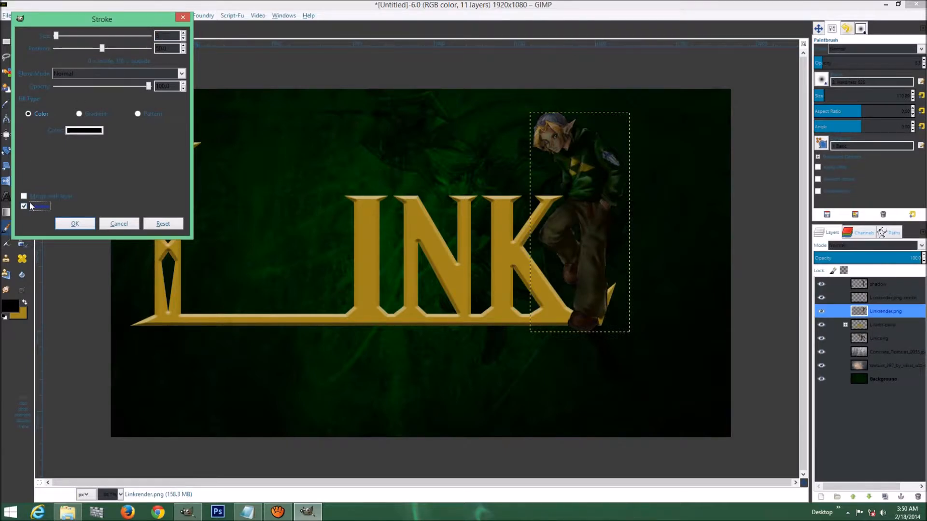
{"action": "left_click", "coordinate": [70, 226]}
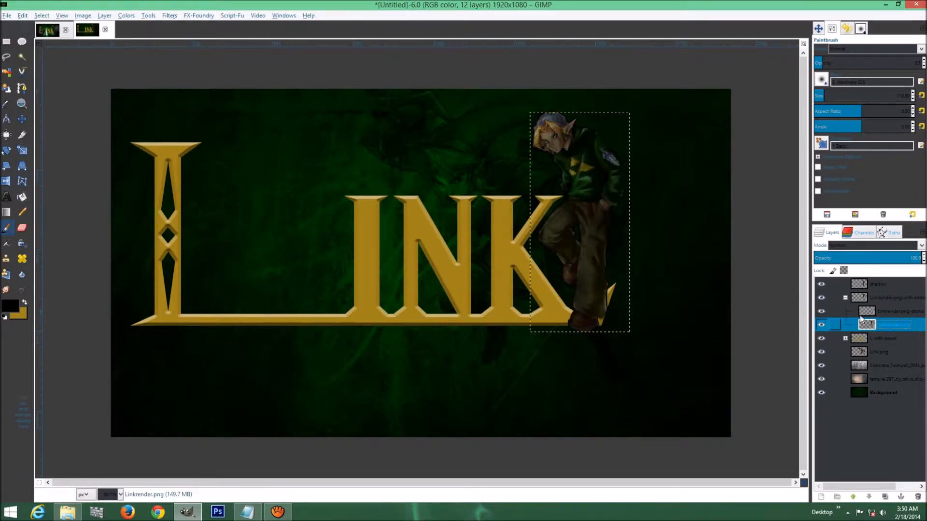
- Enlarge the Linkrender.png stroke layer and the Linkrender.png layer inside the stroke group to the image size, and collapse the group
{"action": "left_click", "coordinate": [845, 298]}
{"action": "right_click", "coordinate": [868, 297]}
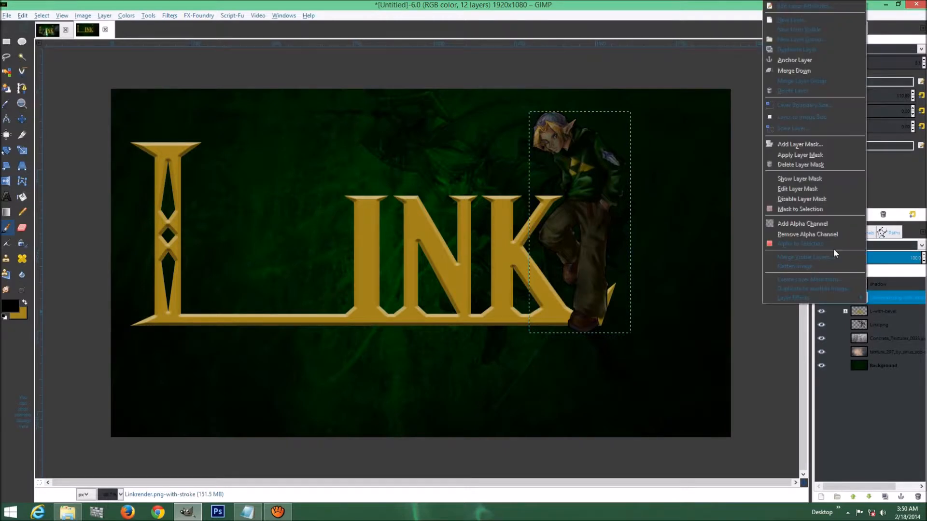
{"action": "left_click", "coordinate": [813, 109]}
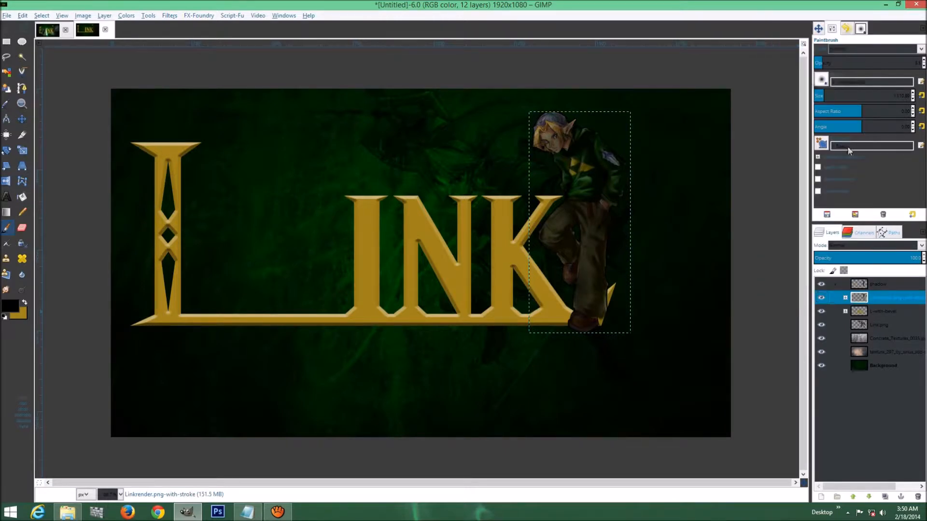
{"action": "left_click", "coordinate": [845, 297]}
{"action": "right_click", "coordinate": [874, 312]}
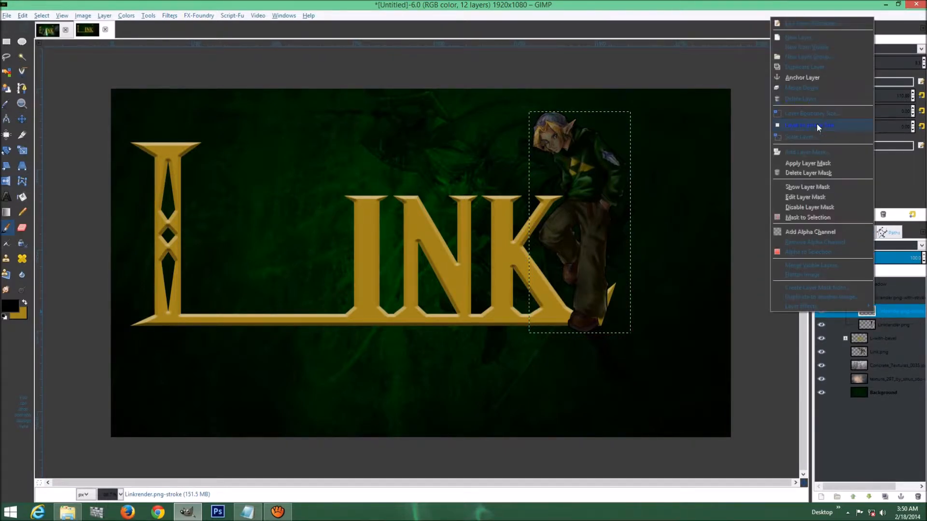
{"action": "left_click", "coordinate": [815, 125]}
{"action": "left_click", "coordinate": [885, 325]}
{"action": "right_click", "coordinate": [885, 326]}
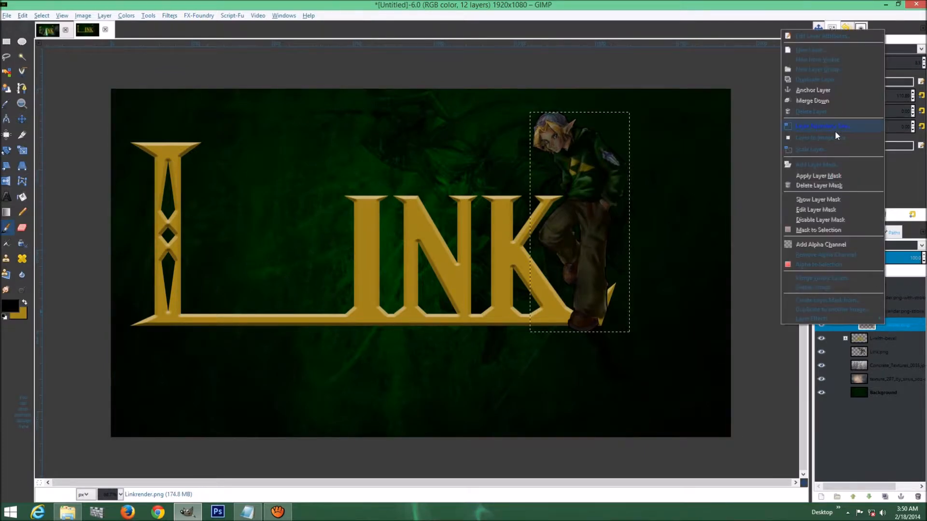
{"action": "left_click", "coordinate": [832, 137]}
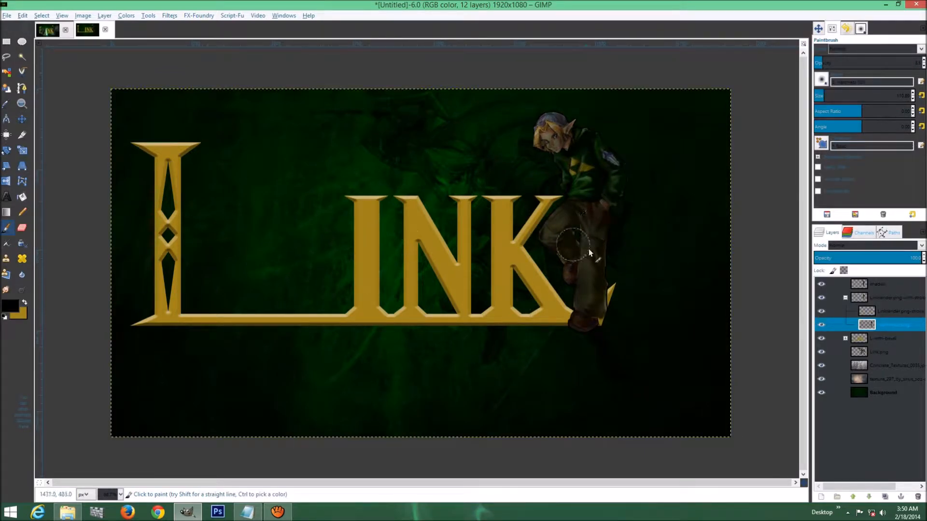
{"action": "left_click", "coordinate": [845, 298]}
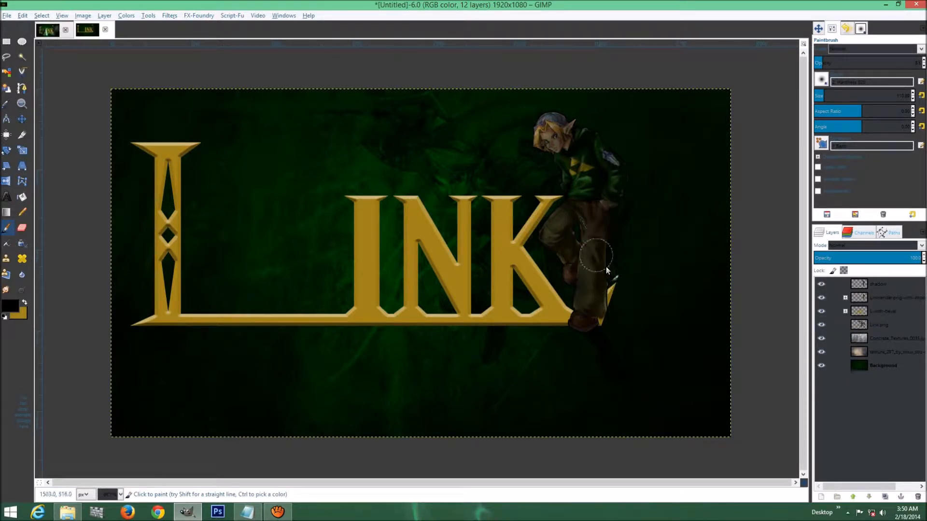
- Paint more black shading around Link's lower leg and shoe on the shadow layer, and compare with the finished desktop wallpaper
{"action": "left_click", "coordinate": [893, 282]}
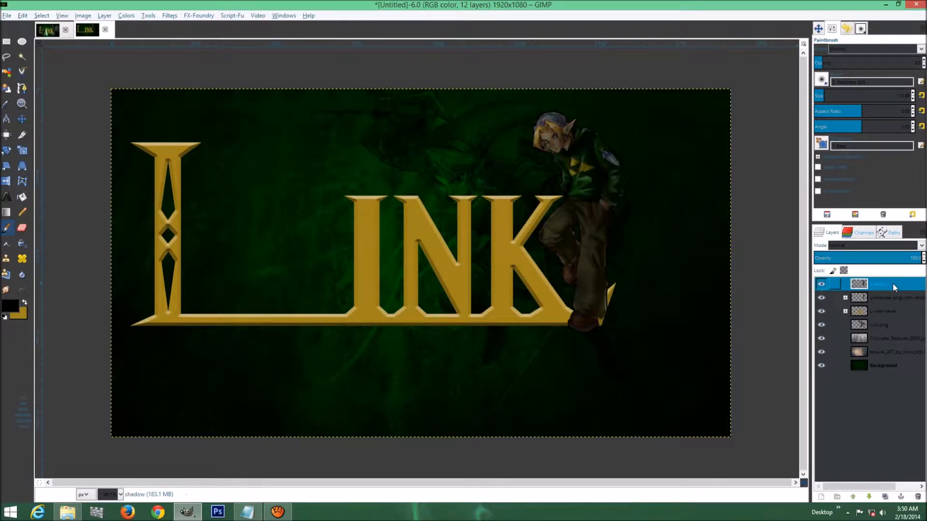
{"action": "mouse_move", "coordinate": [607, 311]}
{"action": "left_mouse_down"}
{"action": "mouse_move", "coordinate": [607, 286]}
{"action": "mouse_move", "coordinate": [595, 327]}
{"action": "mouse_move", "coordinate": [606, 285]}
{"action": "mouse_move", "coordinate": [601, 330]}
{"action": "left_mouse_up"}
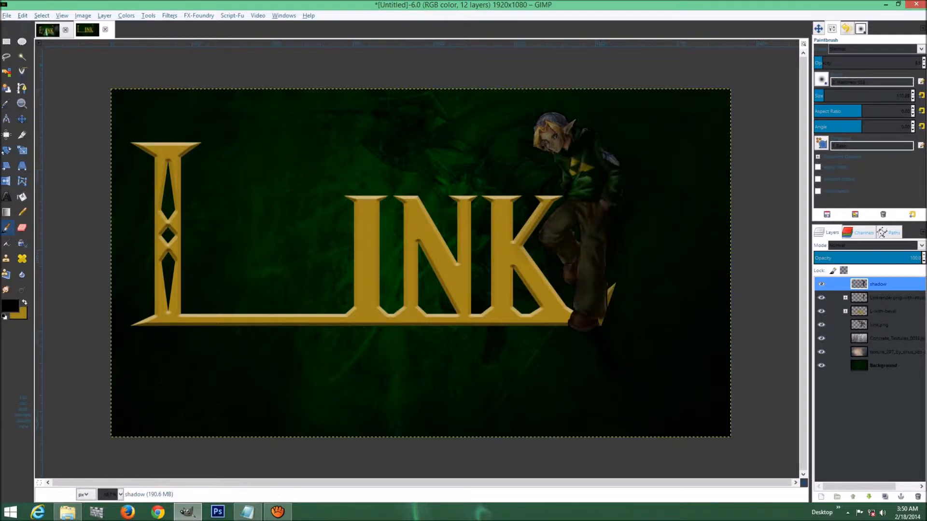
{"action": "left_click", "coordinate": [885, 6]}
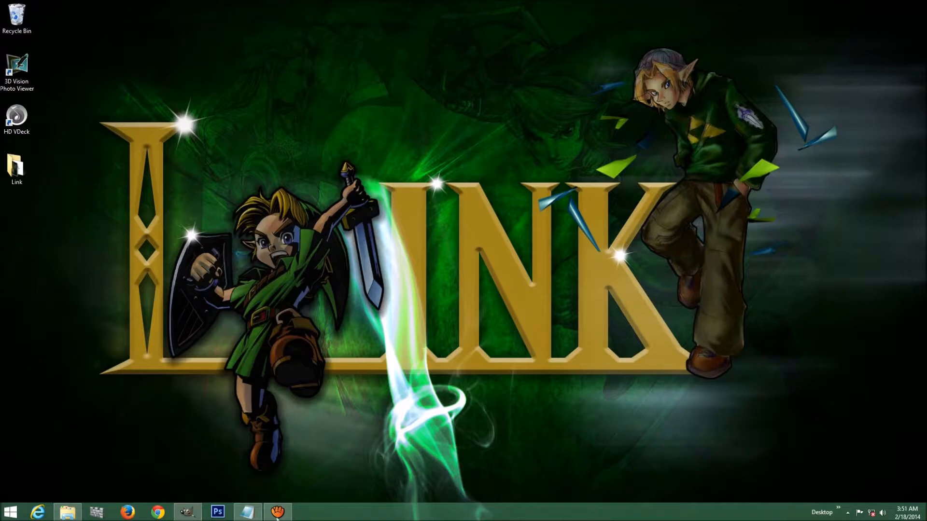
{"action": "left_click", "coordinate": [188, 514]}
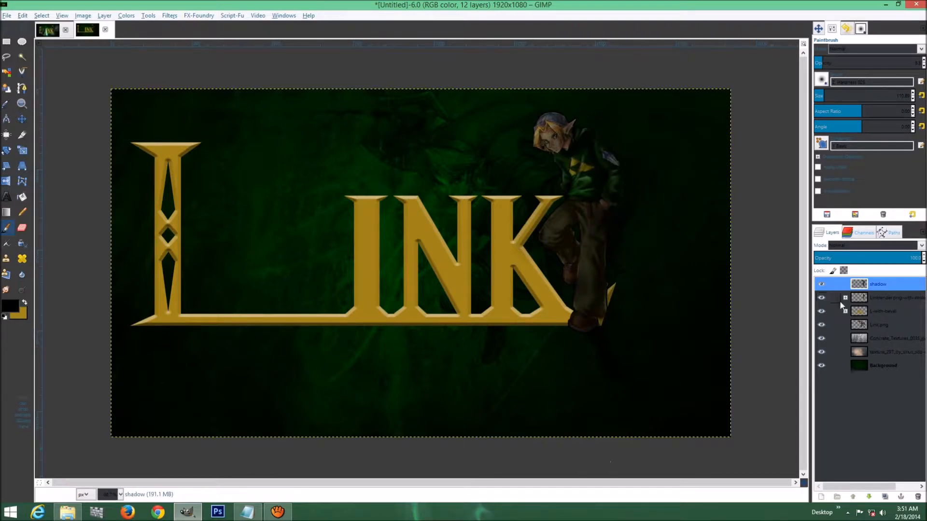
- Toggle the visibility of the beveled lettering group, Link's stroke group and the shadow layer to check what each contributes
{"action": "left_click", "coordinate": [821, 311]}
{"action": "left_click", "coordinate": [821, 311]}
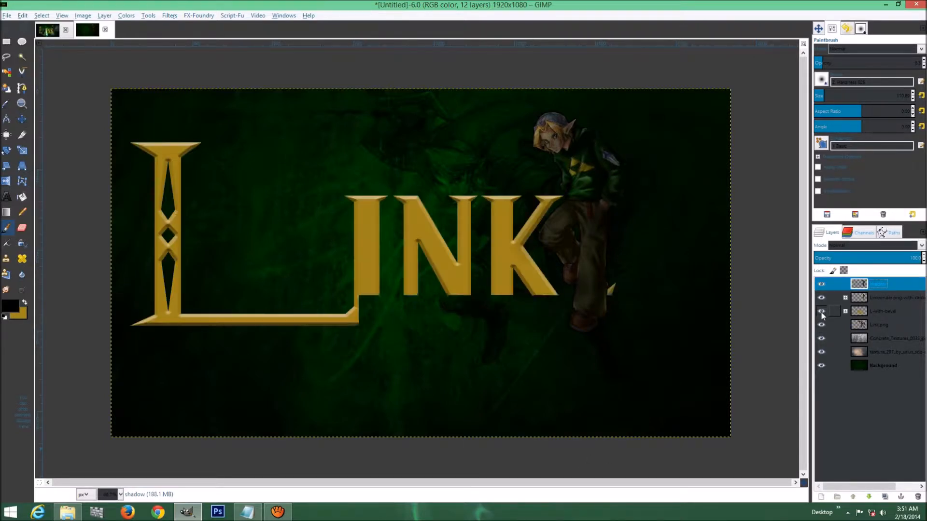
{"action": "left_click", "coordinate": [821, 297]}
{"action": "left_click", "coordinate": [820, 297]}
{"action": "left_click", "coordinate": [822, 284]}
{"action": "left_click", "coordinate": [823, 284]}
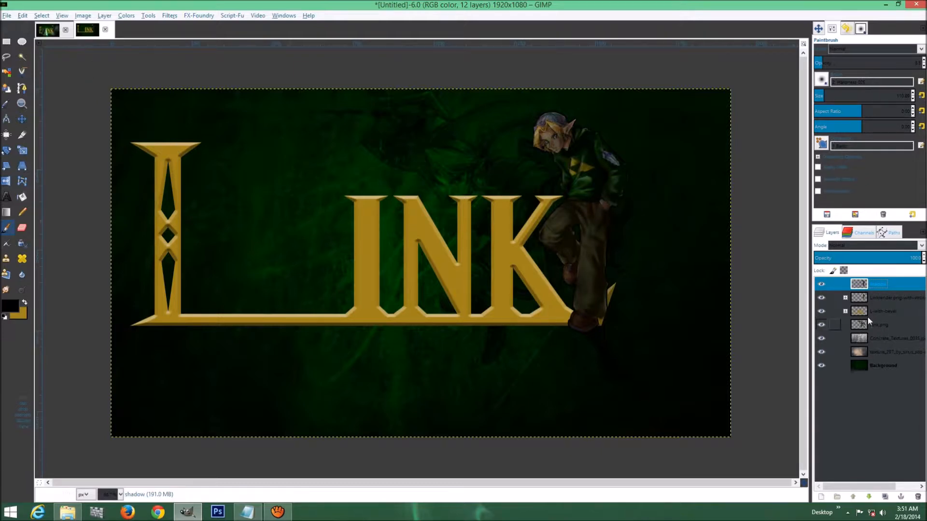
- Add Smoke_V1_1022 from the Link folder as a new top layer and set its blend mode to Screen
{"action": "left_click", "coordinate": [68, 511]}
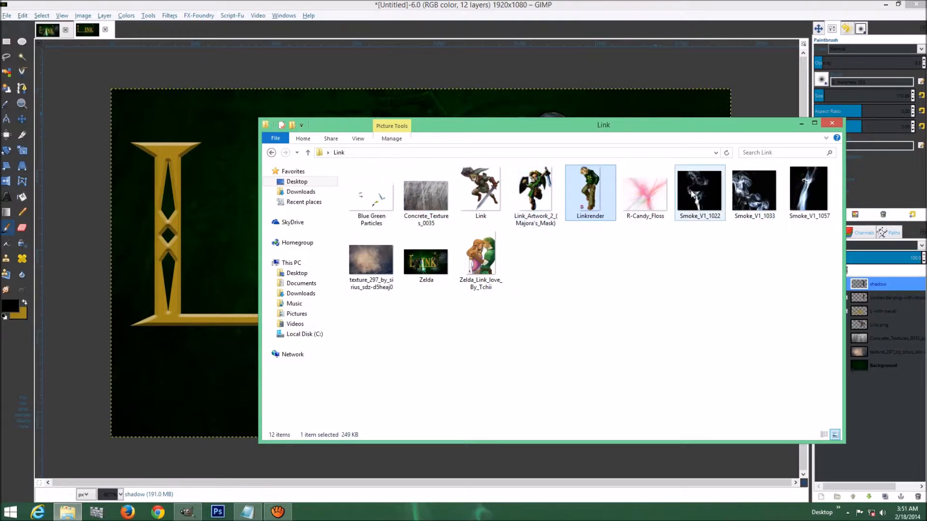
{"action": "left_click_drag", "start_coordinate": [695, 194], "coordinate": [719, 108]}
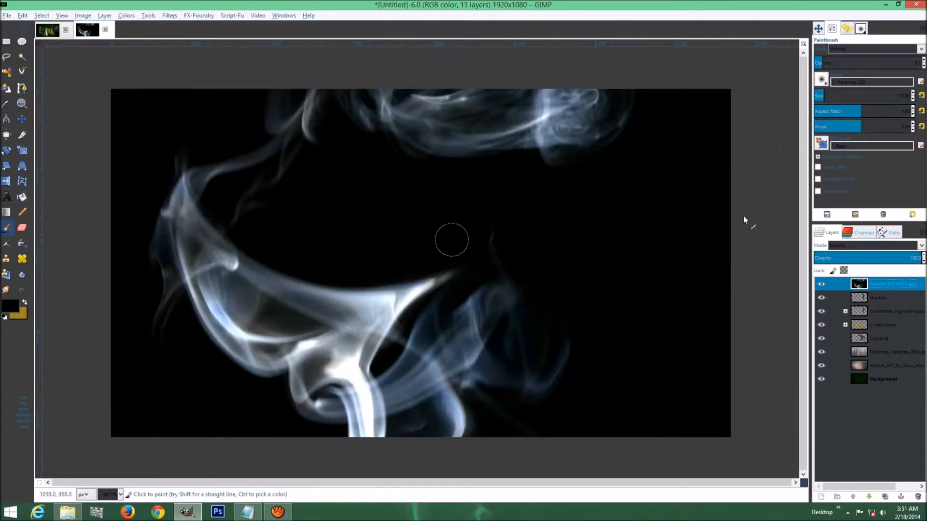
{"action": "left_click", "coordinate": [901, 245]}
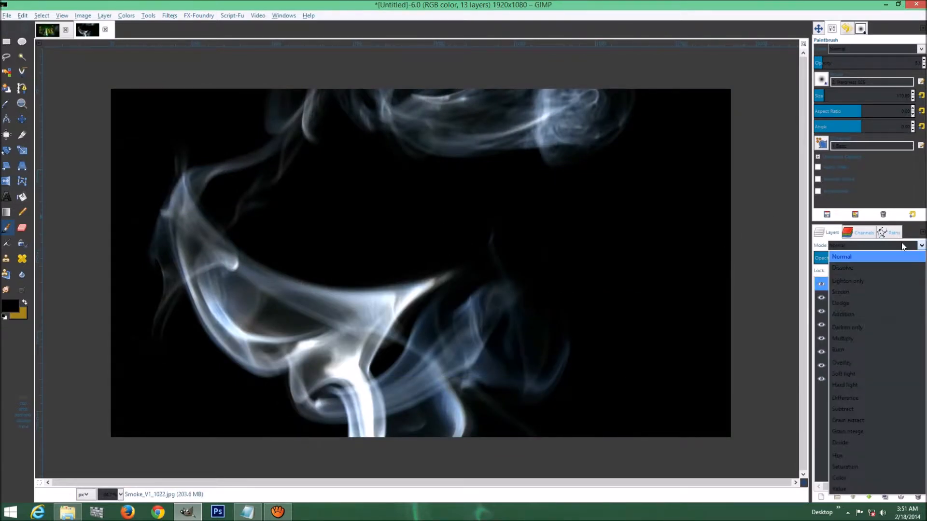
{"action": "left_click", "coordinate": [862, 291]}
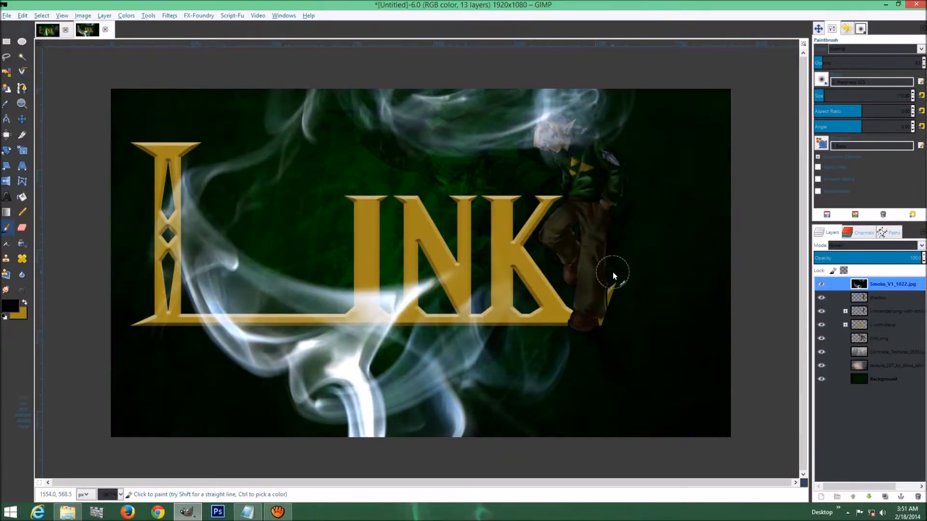
{"action": "scroll", "coordinate": [612, 271], "scroll_direction": "down", "scroll_amount": 5}
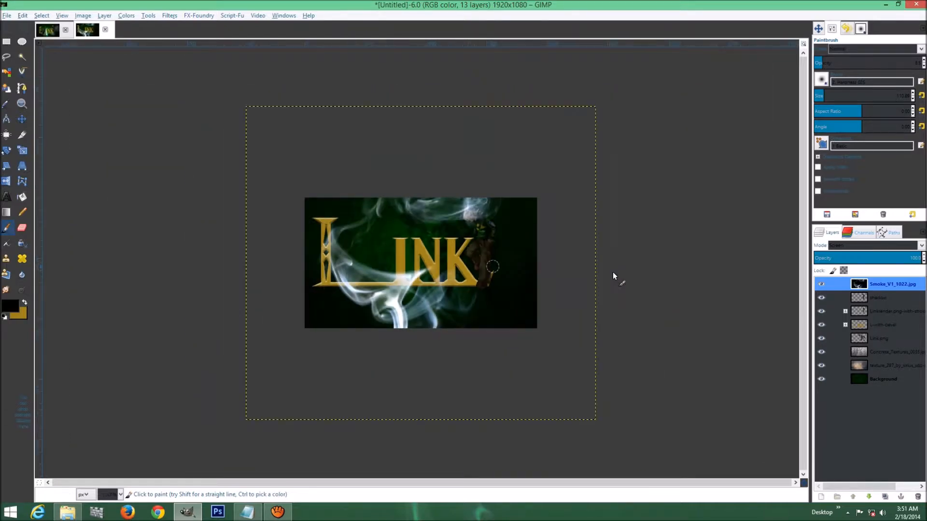
{"action": "key", "text": "shift+s"}
{"action": "left_click", "coordinate": [613, 271]}
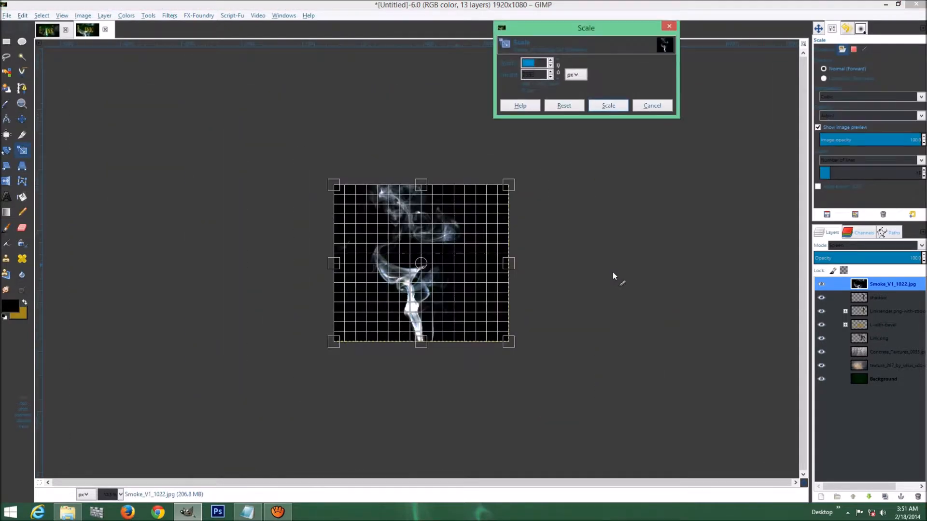
{"action": "left_click", "coordinate": [626, 109]}
- Rotate the Smoke_V1_1022.jpg layer about 90 degrees clockwise so the smoke runs horizontally
{"action": "key", "text": "shift+r"}
{"action": "left_click", "coordinate": [300, 221]}
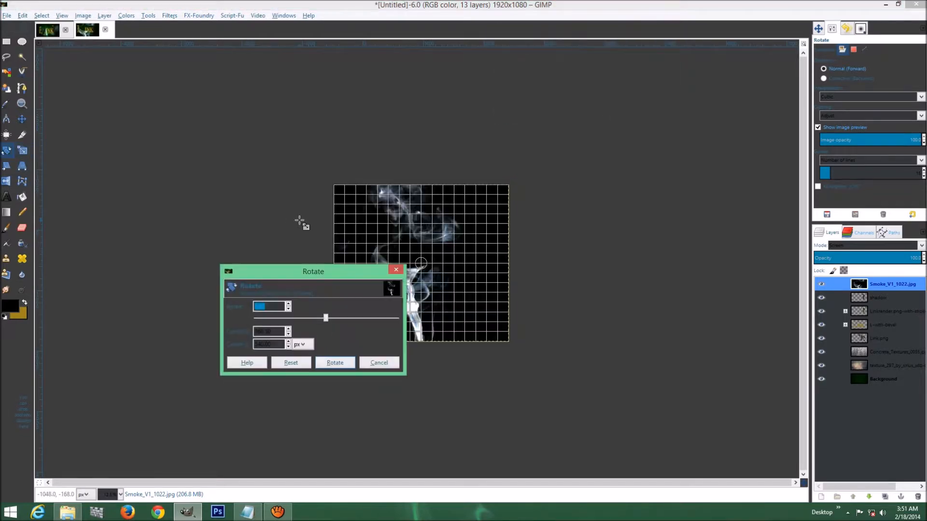
{"action": "left_click_drag", "start_coordinate": [227, 266], "coordinate": [61, 223]}
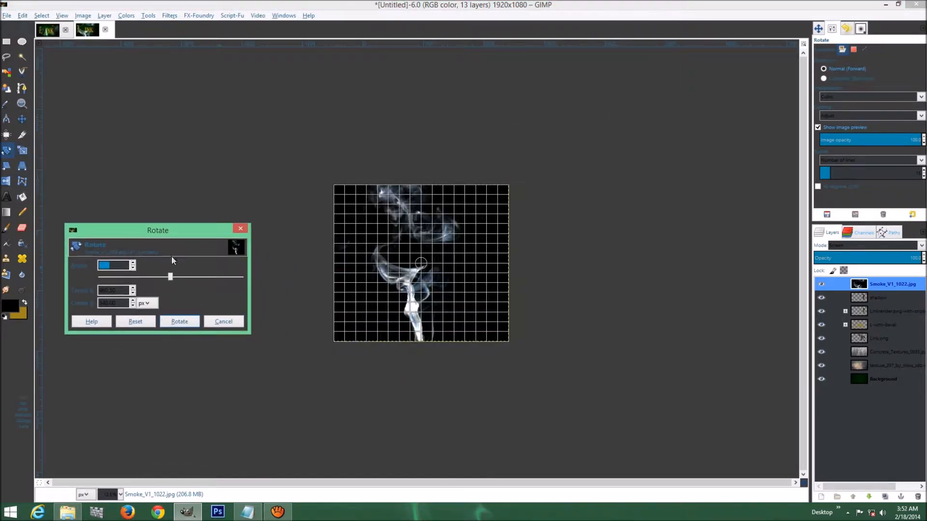
{"action": "left_click_drag", "start_coordinate": [527, 352], "coordinate": [362, 339]}
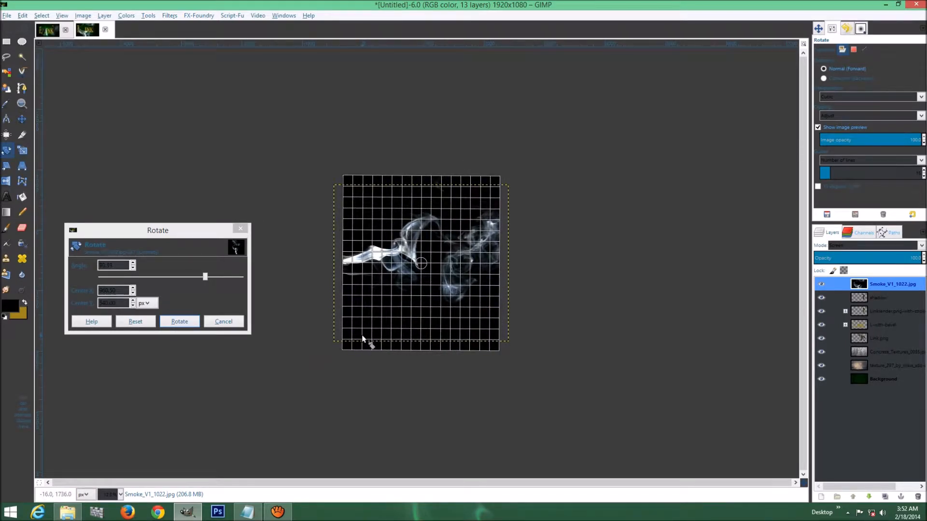
{"action": "left_click_drag", "start_coordinate": [363, 339], "coordinate": [363, 339]}
{"action": "key", "text": "Return"}
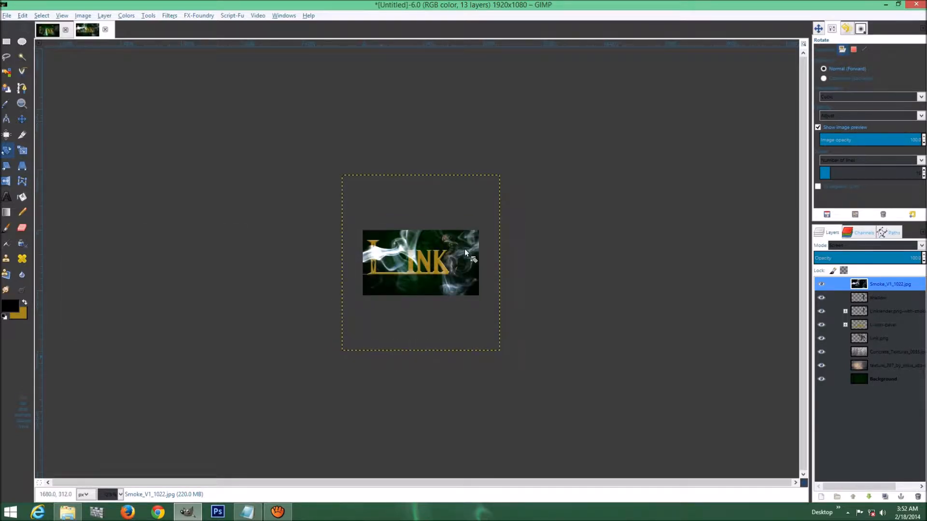
- Scale the Smoke_V1_1022.jpg layer down to about the canvas width and move it so it covers the canvas, aligned with its side edges
{"action": "key", "text": "shift+s"}
{"action": "left_click", "coordinate": [386, 273]}
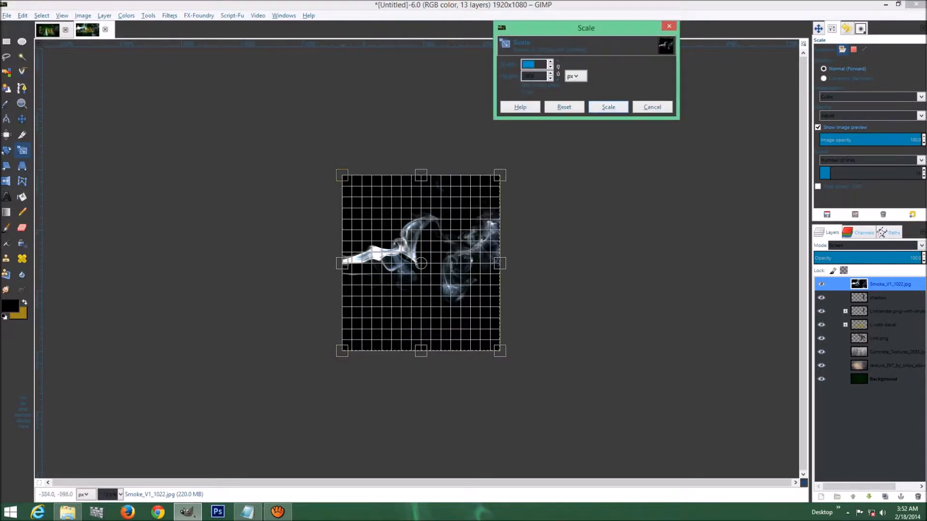
{"action": "left_click_drag", "start_coordinate": [345, 179], "coordinate": [382, 234]}
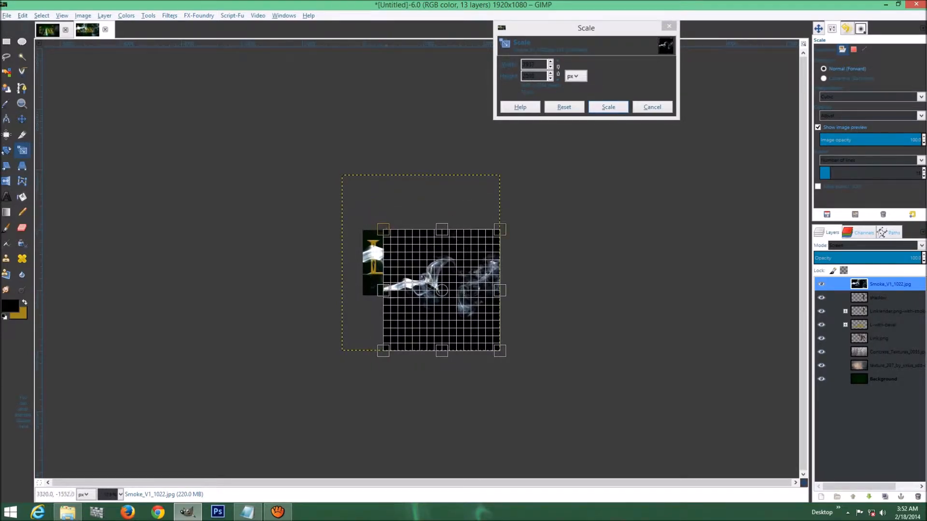
{"action": "left_click", "coordinate": [596, 109]}
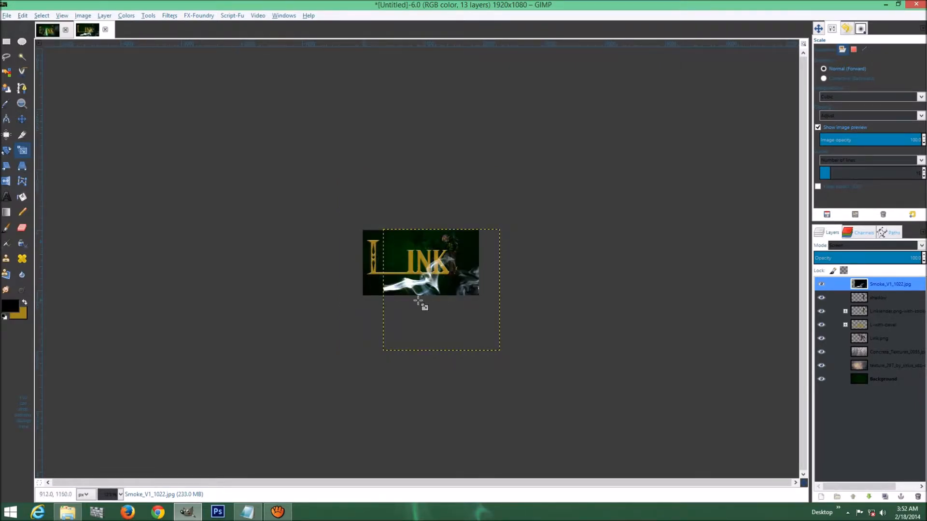
{"action": "key", "text": "m"}
{"action": "left_click_drag", "start_coordinate": [445, 284], "coordinate": [425, 260]}
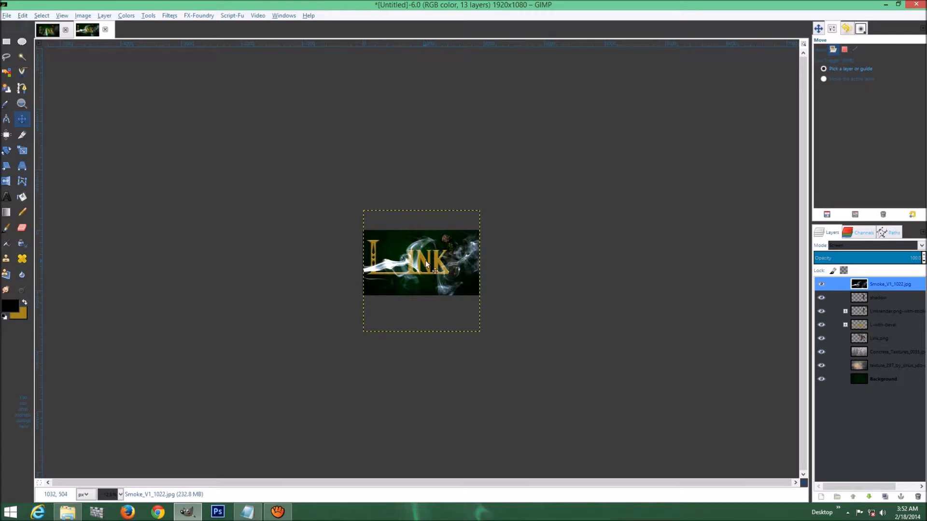
- Start a linear Motion Blur on the Smoke_V1_1022.jpg layer and set its angle so the smoke streaks vertically
{"action": "key", "text": "plus"}
{"action": "key", "text": "plus"}
{"action": "key", "text": "plus"}
{"action": "key", "text": "plus"}
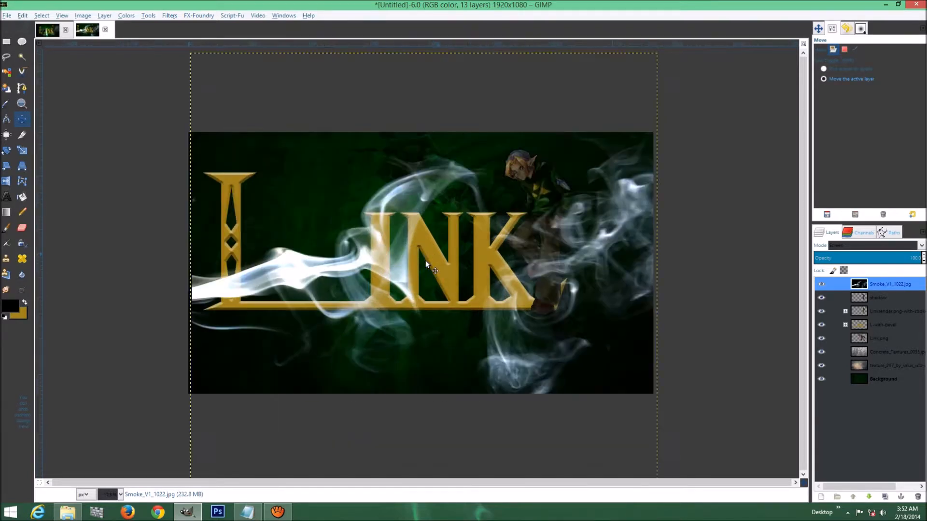
{"action": "left_click", "coordinate": [167, 17]}
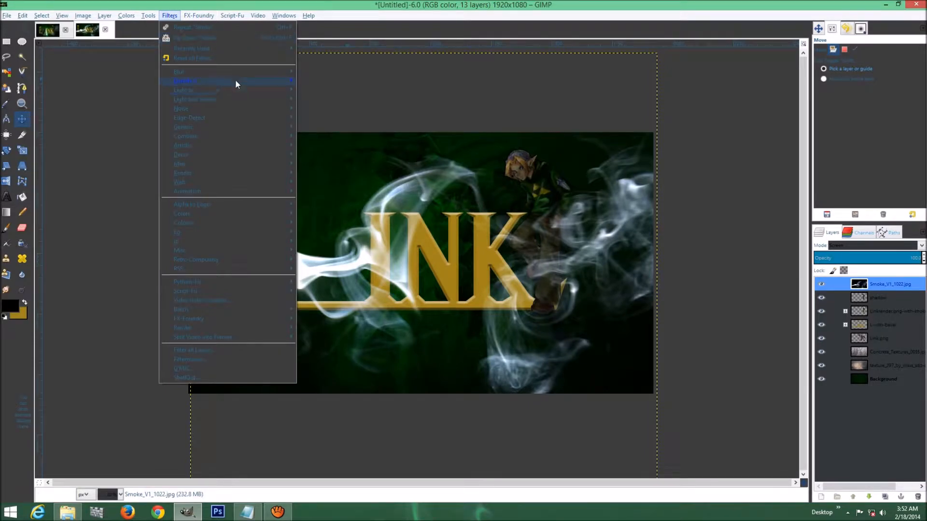
{"action": "mouse_move", "coordinate": [248, 70]}
{"action": "left_click", "coordinate": [356, 99]}
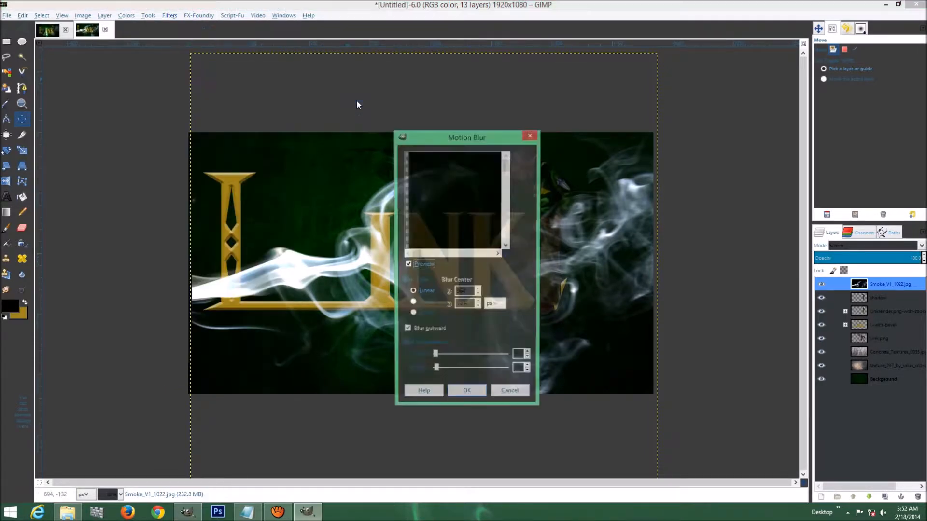
{"action": "left_click_drag", "start_coordinate": [506, 253], "coordinate": [523, 265]}
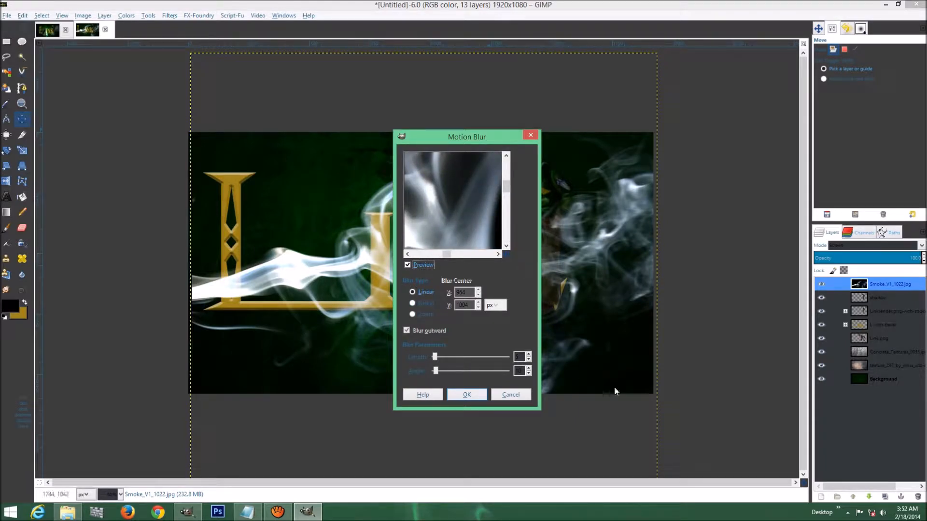
{"action": "double_click", "coordinate": [520, 371]}
{"action": "type", "text": "4"}
{"action": "key", "text": "Tab"}
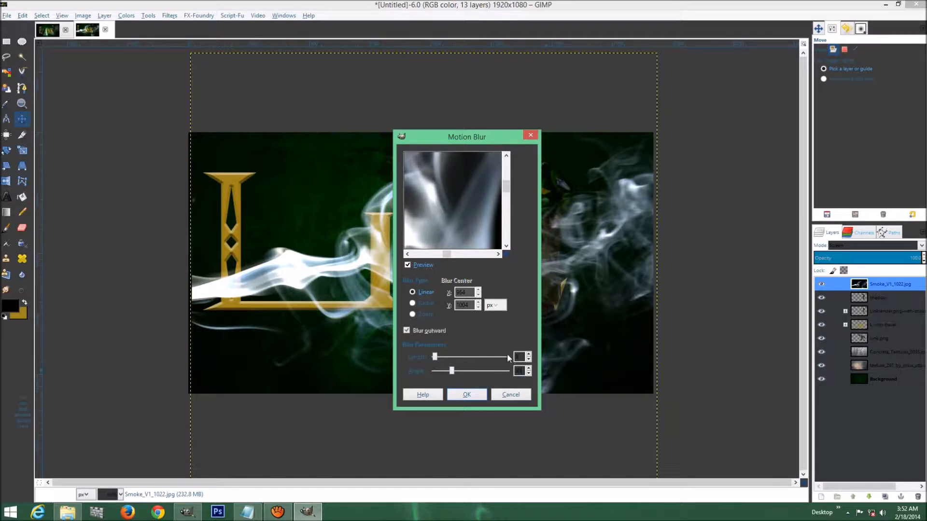
- Raise the Motion Blur length to its maximum, check several areas in the preview, and apply the blur
{"action": "left_click_drag", "start_coordinate": [435, 356], "coordinate": [553, 358]}
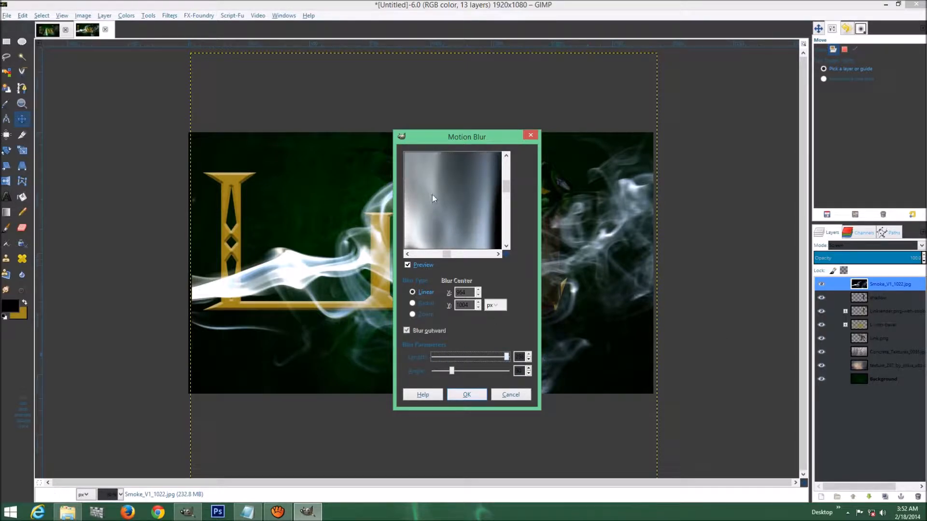
{"action": "left_click_drag", "start_coordinate": [466, 207], "coordinate": [438, 207]}
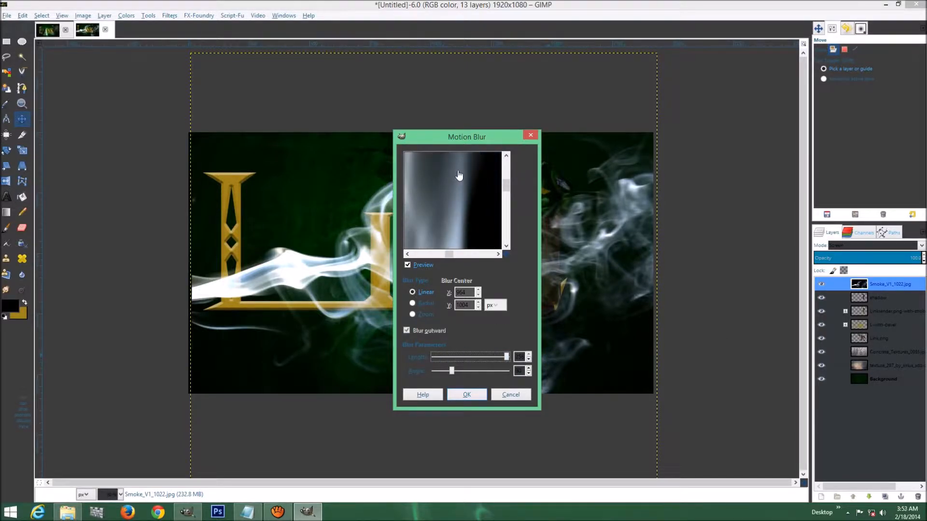
{"action": "left_click_drag", "start_coordinate": [459, 177], "coordinate": [531, 222]}
{"action": "left_click_drag", "start_coordinate": [449, 200], "coordinate": [504, 200]}
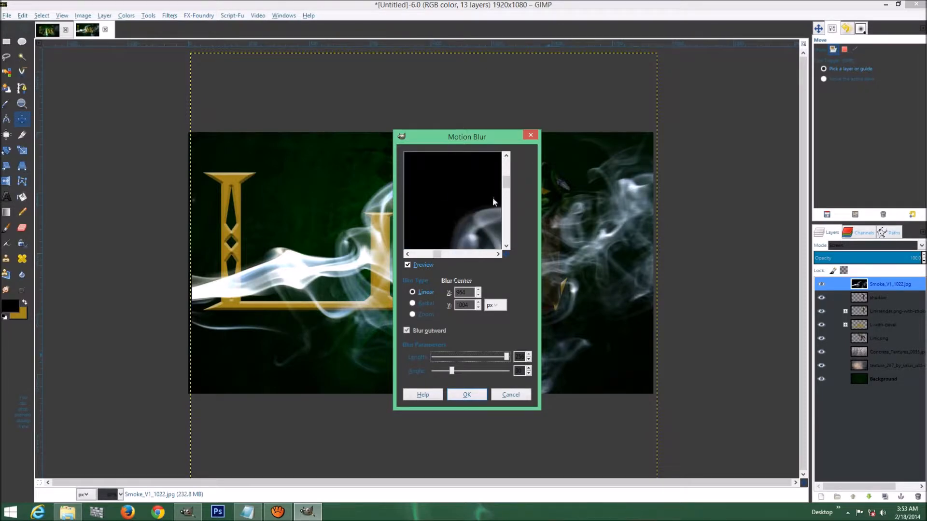
{"action": "left_click", "coordinate": [465, 393]}
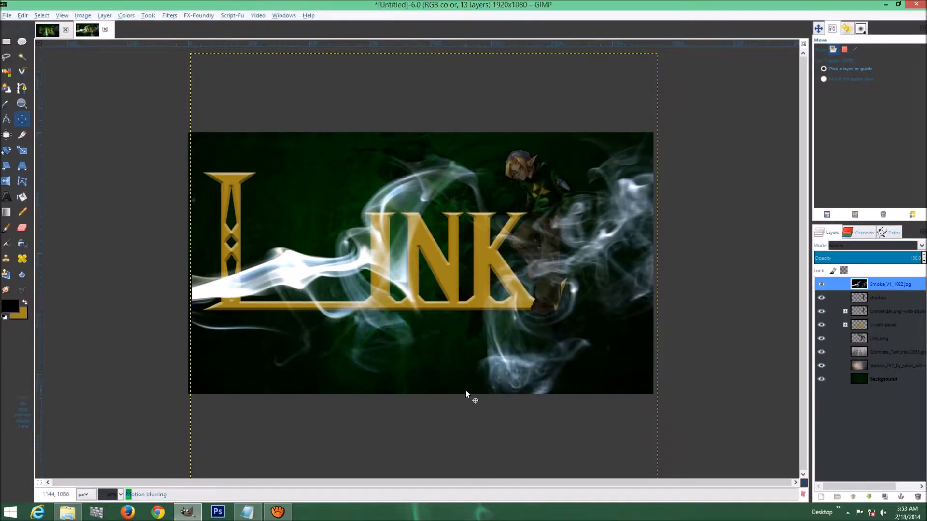
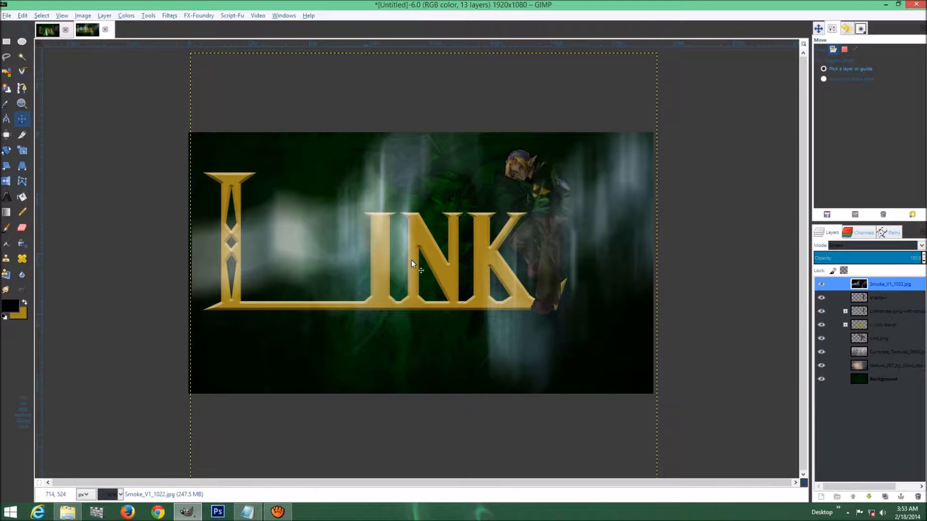
- Lower the Smoke_V1_1022.jpg layer beneath the shadow layer and shift the blurred smoke slightly to the right and upward
{"action": "left_click_drag", "start_coordinate": [613, 285], "coordinate": [607, 277]}
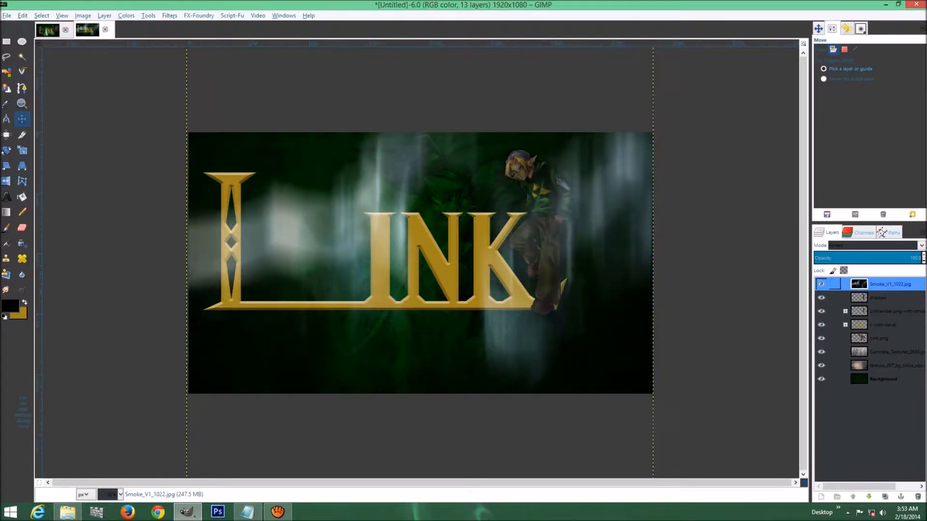
{"action": "left_click_drag", "start_coordinate": [907, 285], "coordinate": [911, 305]}
{"action": "left_click", "coordinate": [870, 498]}
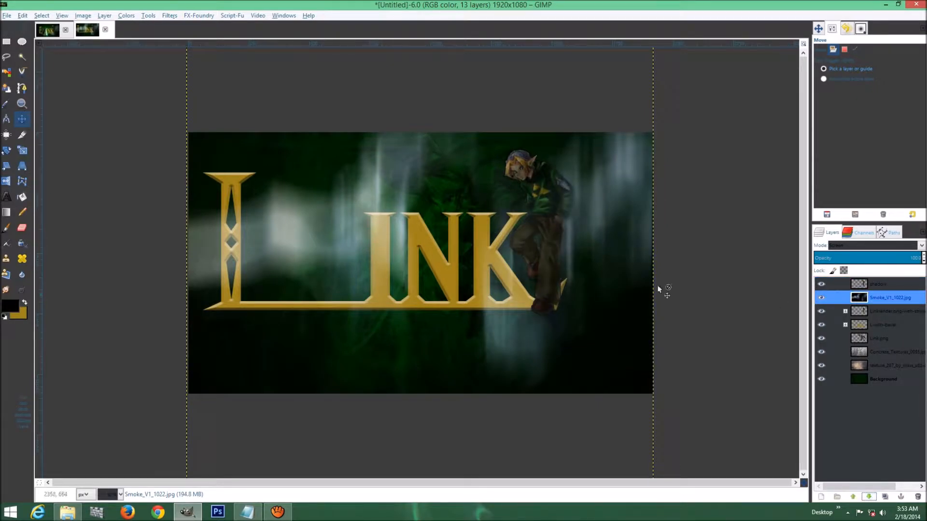
{"action": "left_click_drag", "start_coordinate": [577, 262], "coordinate": [589, 252]}
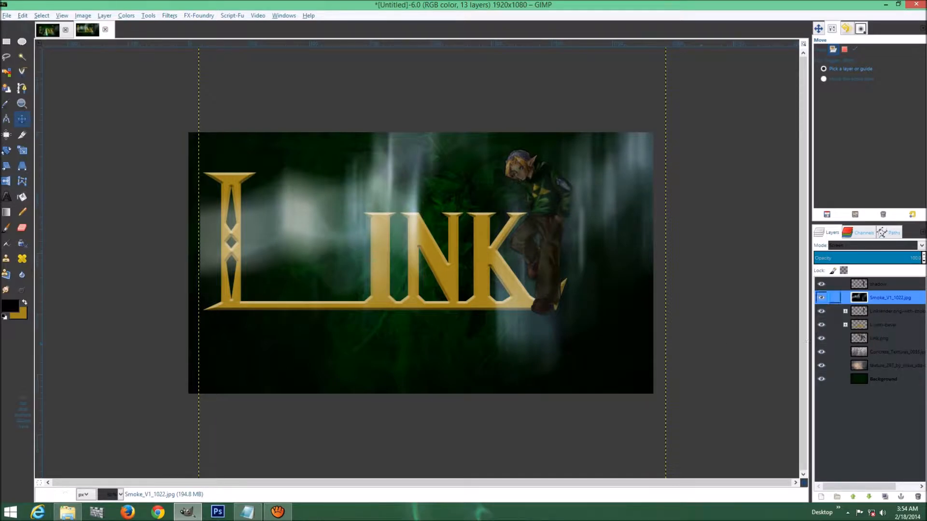
- Add a white, full-opacity layer mask to the Smoke_V1_1022.jpg layer
{"action": "right_click", "coordinate": [904, 294]}
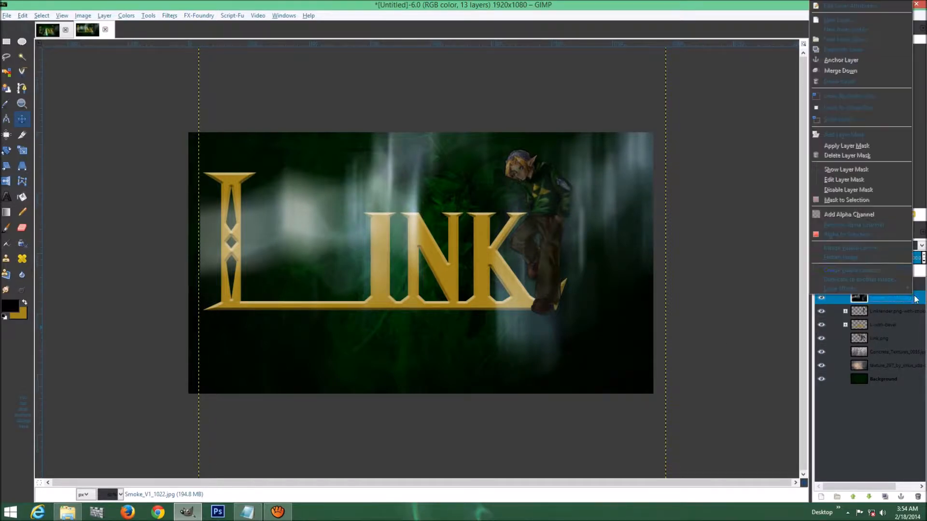
{"action": "left_click", "coordinate": [868, 135]}
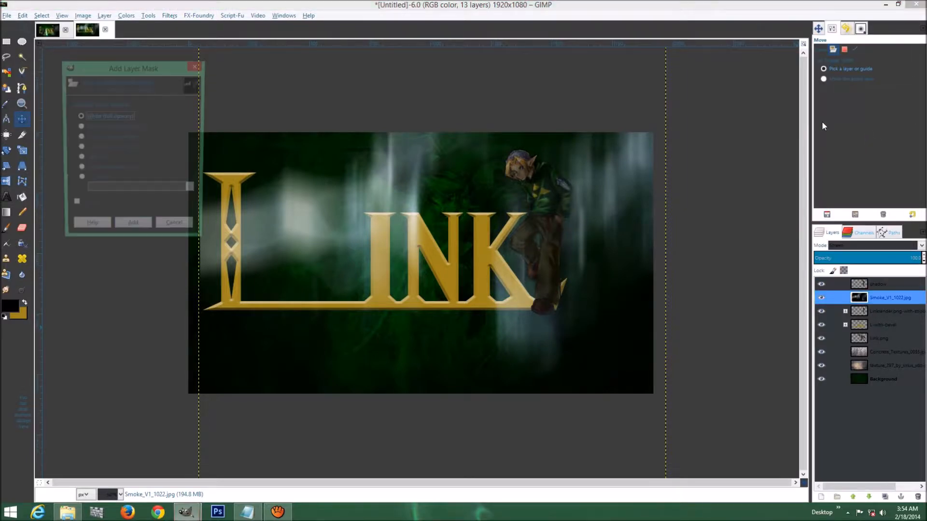
{"action": "left_click", "coordinate": [127, 228]}
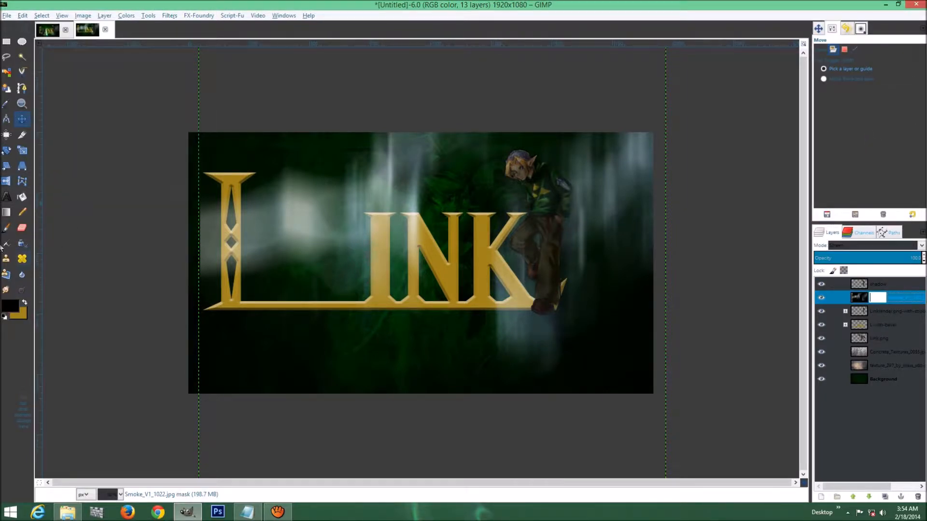
- Mask out the smoke left of Link with a large black paintbrush at 100 opacity, keeping the smoke around and beyond him
{"action": "left_click", "coordinate": [6, 229]}
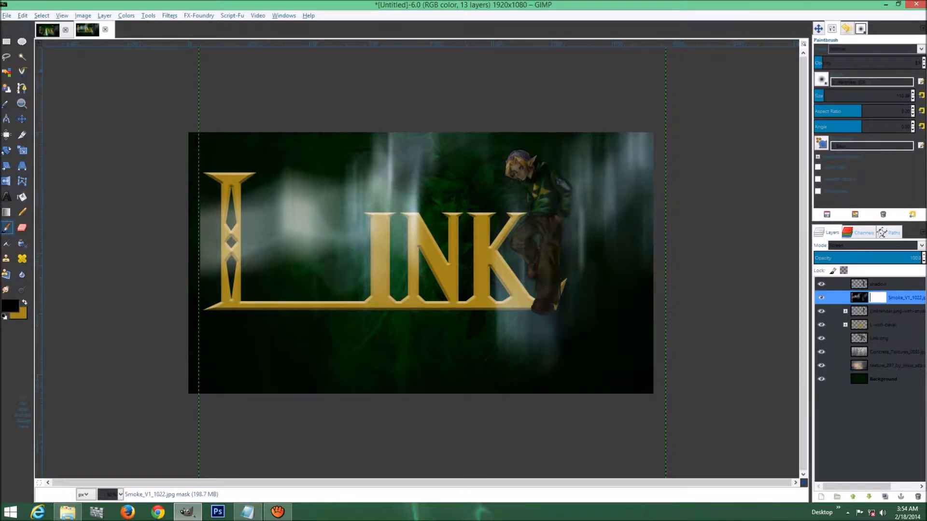
{"action": "left_click_drag", "start_coordinate": [830, 94], "coordinate": [851, 94]}
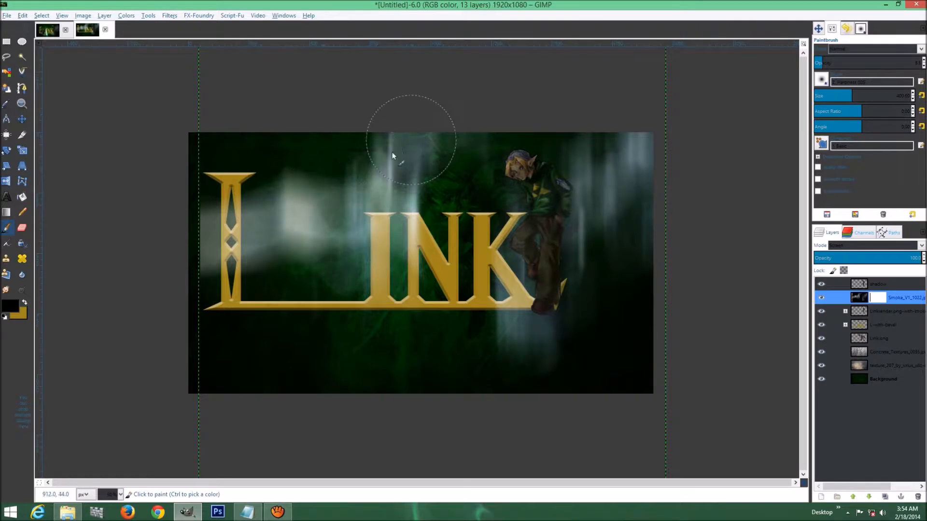
{"action": "left_click_drag", "start_coordinate": [831, 62], "coordinate": [920, 62]}
{"action": "mouse_move", "coordinate": [407, 103]}
{"action": "left_mouse_down"}
{"action": "mouse_move", "coordinate": [300, 221]}
{"action": "mouse_move", "coordinate": [295, 243]}
{"action": "mouse_move", "coordinate": [357, 175]}
{"action": "mouse_move", "coordinate": [274, 220]}
{"action": "mouse_move", "coordinate": [269, 187]}
{"action": "left_mouse_up"}
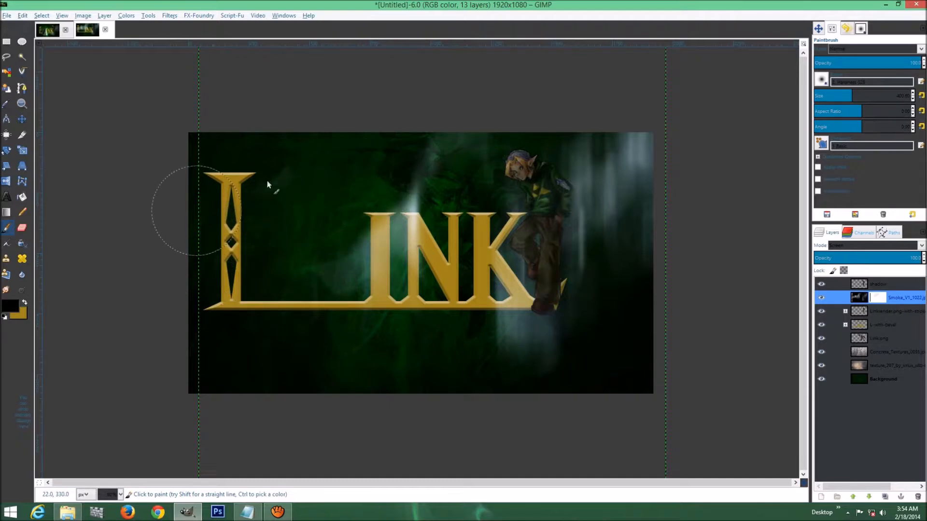
{"action": "mouse_move", "coordinate": [247, 290]}
{"action": "left_mouse_down"}
{"action": "mouse_move", "coordinate": [385, 219]}
{"action": "mouse_move", "coordinate": [362, 280]}
{"action": "mouse_move", "coordinate": [342, 293]}
{"action": "mouse_move", "coordinate": [416, 154]}
{"action": "mouse_move", "coordinate": [462, 123]}
{"action": "mouse_move", "coordinate": [406, 190]}
{"action": "mouse_move", "coordinate": [391, 352]}
{"action": "mouse_move", "coordinate": [385, 238]}
{"action": "mouse_move", "coordinate": [405, 205]}
{"action": "mouse_move", "coordinate": [421, 295]}
{"action": "mouse_move", "coordinate": [415, 330]}
{"action": "mouse_move", "coordinate": [380, 259]}
{"action": "mouse_move", "coordinate": [403, 230]}
{"action": "mouse_move", "coordinate": [422, 246]}
{"action": "mouse_move", "coordinate": [430, 300]}
{"action": "mouse_move", "coordinate": [390, 326]}
{"action": "mouse_move", "coordinate": [347, 240]}
{"action": "mouse_move", "coordinate": [396, 253]}
{"action": "mouse_move", "coordinate": [348, 303]}
{"action": "mouse_move", "coordinate": [355, 243]}
{"action": "mouse_move", "coordinate": [407, 281]}
{"action": "mouse_move", "coordinate": [381, 297]}
{"action": "mouse_move", "coordinate": [401, 236]}
{"action": "mouse_move", "coordinate": [417, 269]}
{"action": "mouse_move", "coordinate": [410, 303]}
{"action": "mouse_move", "coordinate": [354, 284]}
{"action": "mouse_move", "coordinate": [395, 230]}
{"action": "mouse_move", "coordinate": [433, 268]}
{"action": "left_mouse_up"}
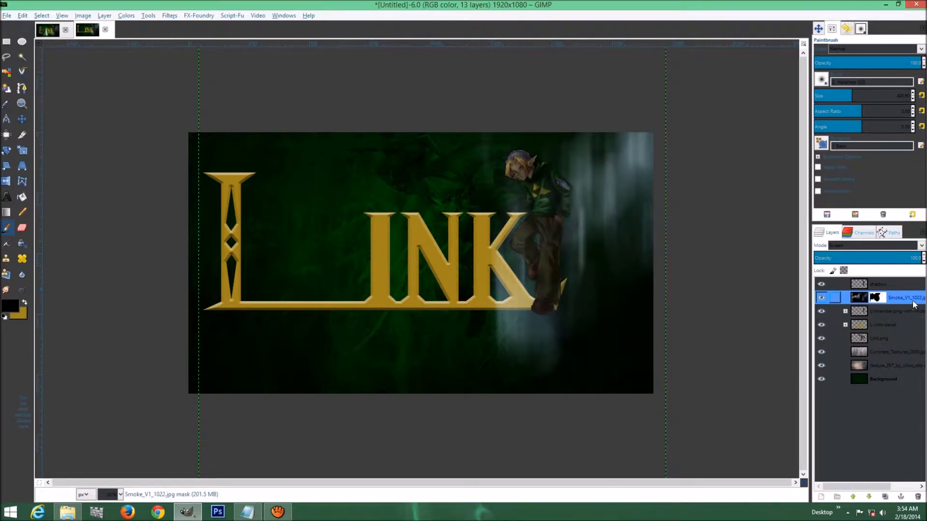
- Lower the Smoke_V1_1022.jpg layer beneath Link's stroke group and the beveled lettering group, and fit it to the image size
{"action": "left_click", "coordinate": [868, 498]}
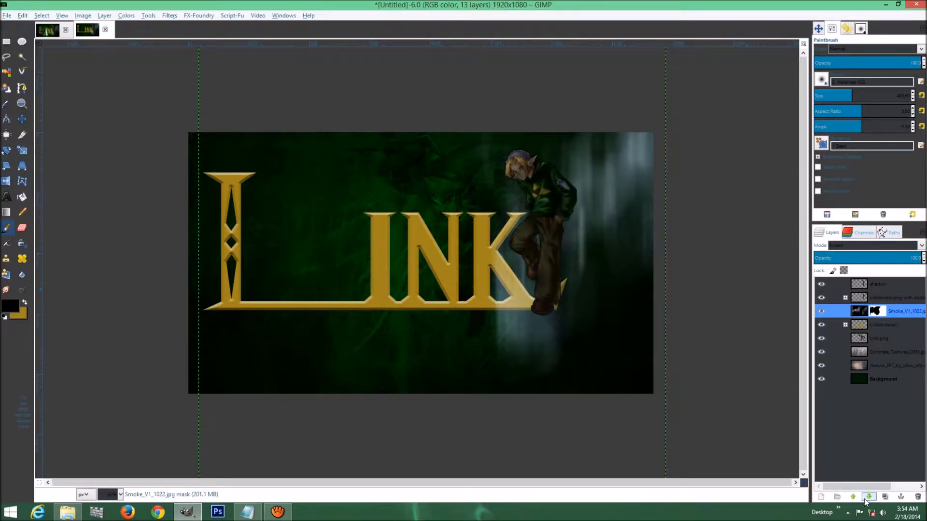
{"action": "left_click", "coordinate": [867, 501]}
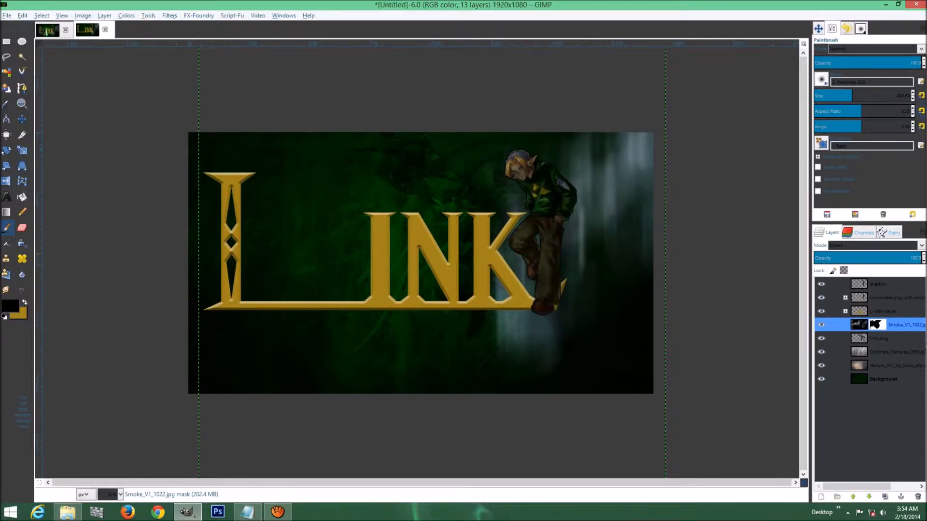
{"action": "right_click", "coordinate": [909, 325]}
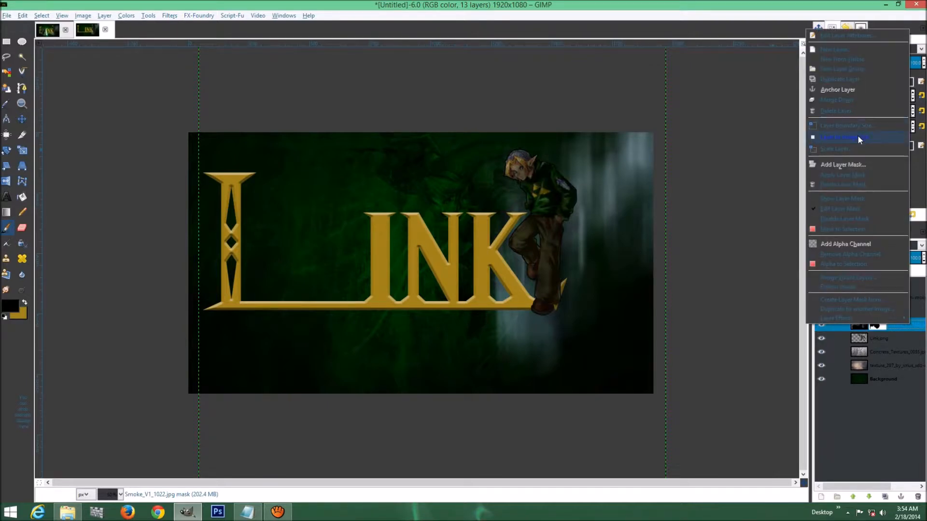
{"action": "left_click", "coordinate": [858, 137]}
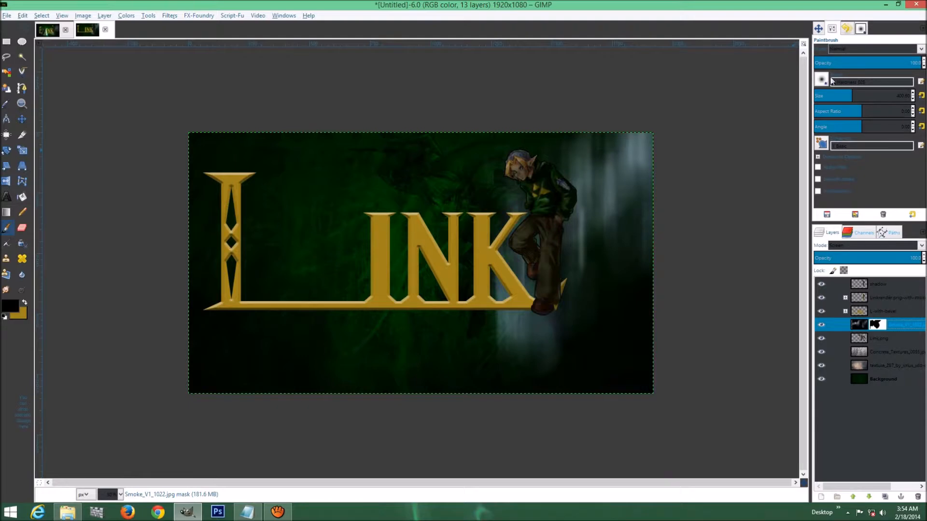
- Select the Linkrender.png-with-stroke layer group and reduce the Paintbrush size
{"action": "left_click", "coordinate": [817, 30]}
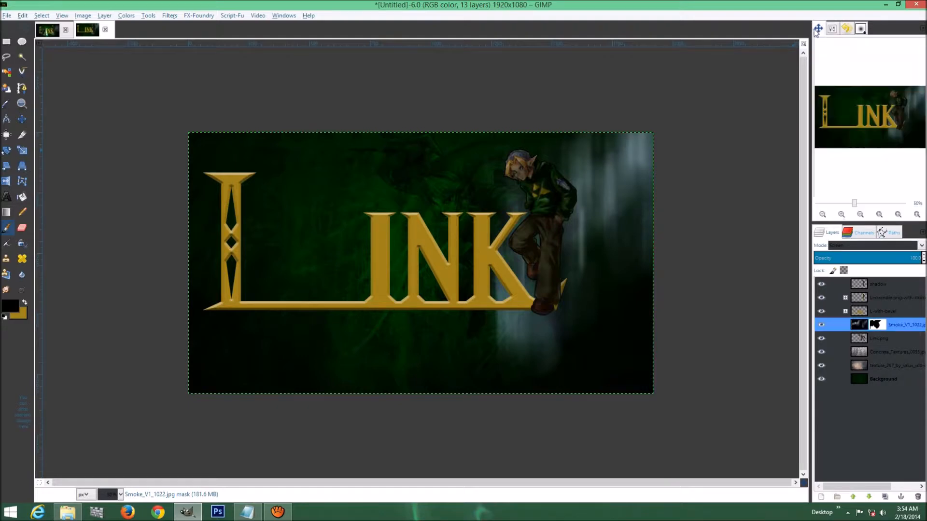
{"action": "left_click", "coordinate": [840, 214]}
{"action": "left_click", "coordinate": [841, 214]}
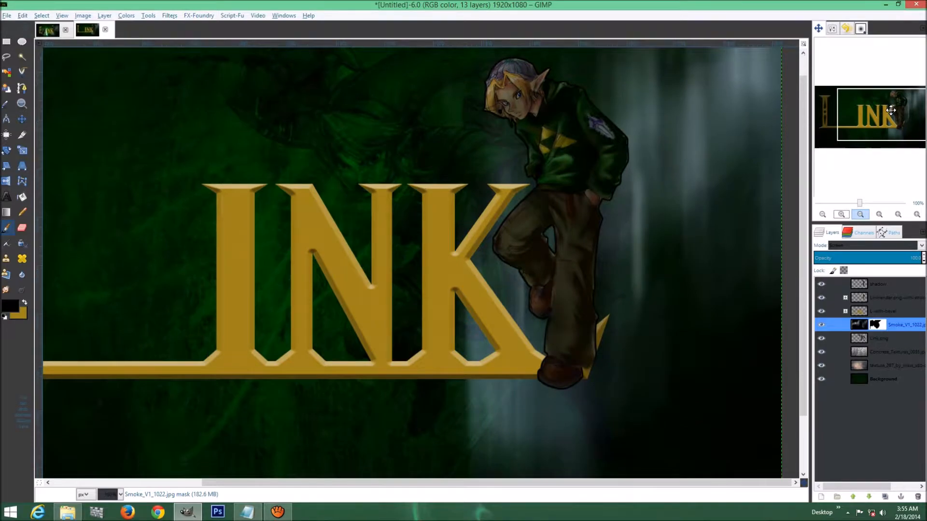
{"action": "mouse_move", "coordinate": [892, 110]}
{"action": "left_mouse_down"}
{"action": "mouse_move", "coordinate": [879, 121]}
{"action": "mouse_move", "coordinate": [913, 93]}
{"action": "mouse_move", "coordinate": [895, 121]}
{"action": "mouse_move", "coordinate": [892, 107]}
{"action": "mouse_move", "coordinate": [876, 113]}
{"action": "left_mouse_up"}
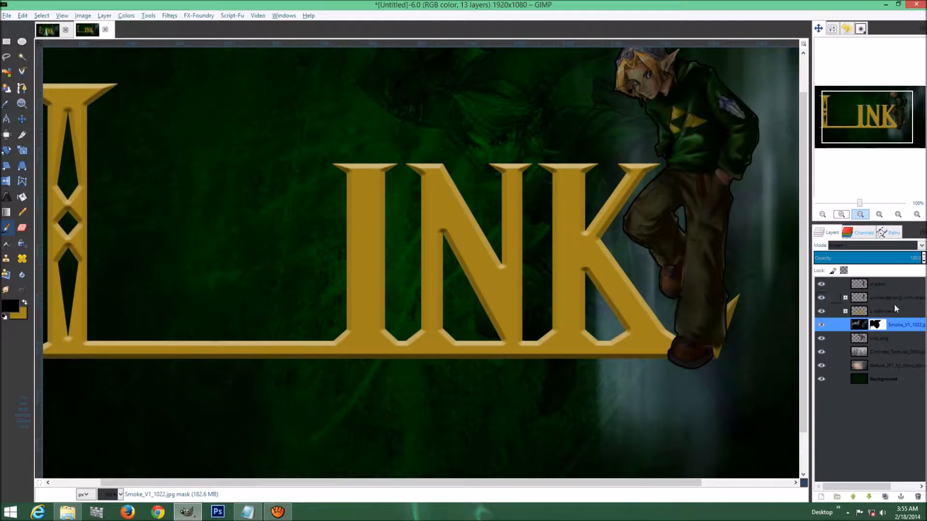
{"action": "left_click", "coordinate": [897, 285]}
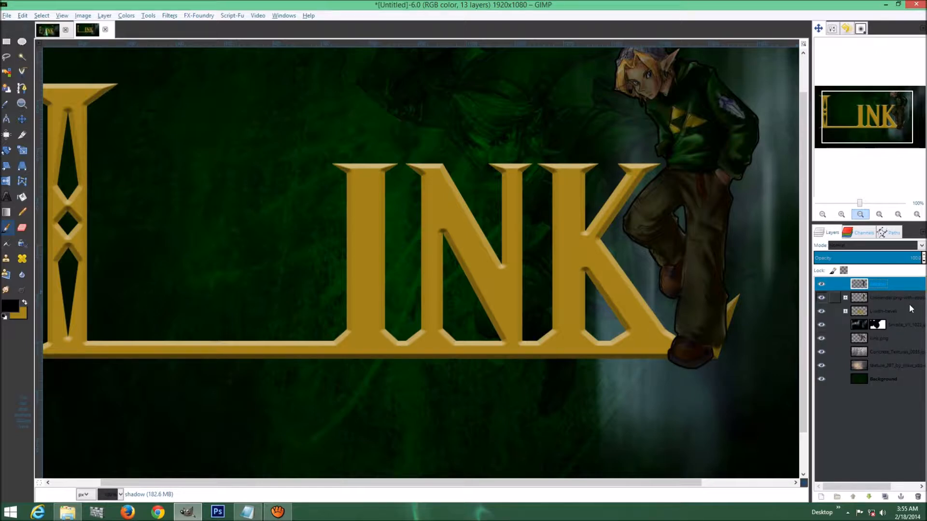
{"action": "left_click", "coordinate": [883, 297]}
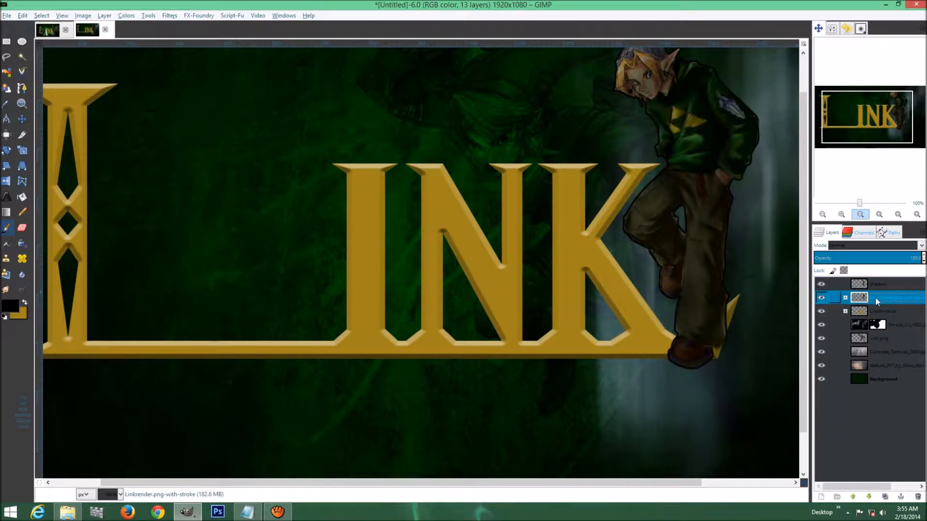
{"action": "left_click", "coordinate": [845, 298]}
{"action": "left_click", "coordinate": [845, 298]}
{"action": "left_click", "coordinate": [832, 29]}
{"action": "left_click_drag", "start_coordinate": [852, 93], "coordinate": [833, 94]}
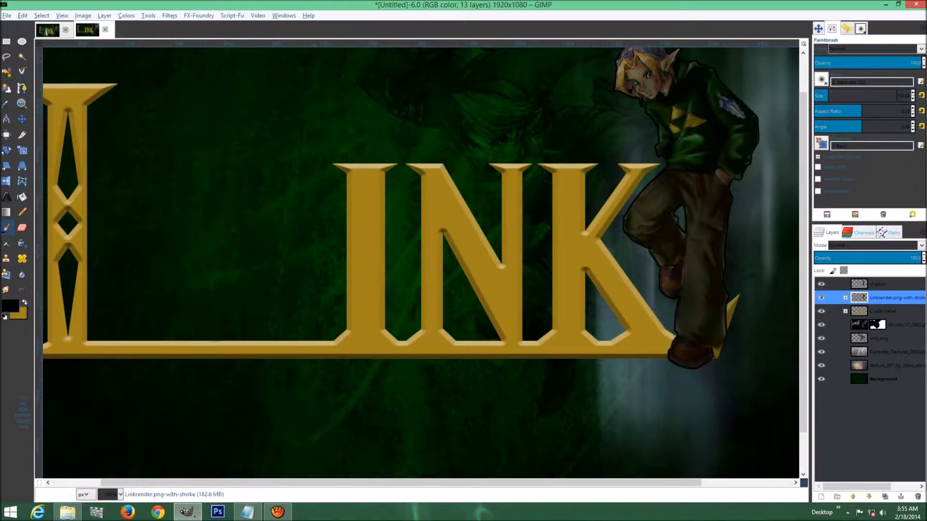
- Start a Drop Shadow on the Linkrender.png-with-stroke group, raise its spread slightly and its size to 44, and preview it
{"action": "left_click", "coordinate": [173, 15]}
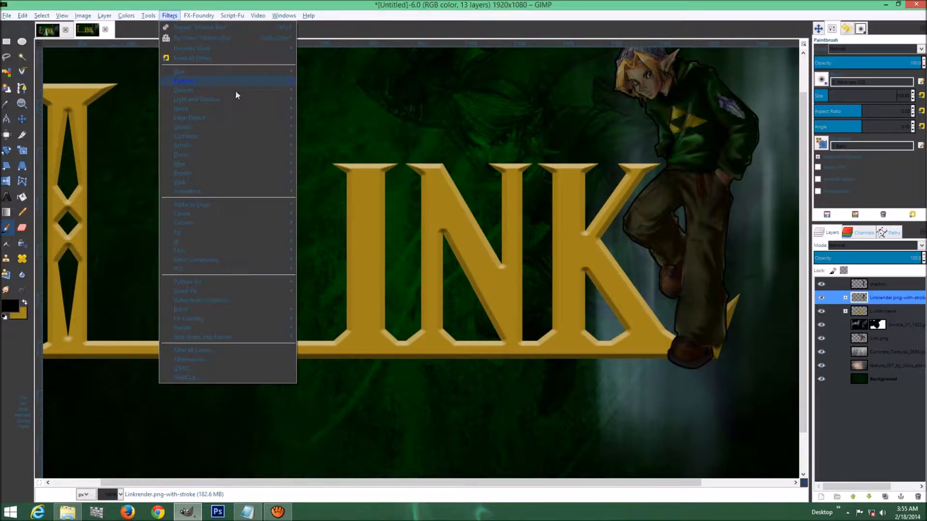
{"action": "mouse_move", "coordinate": [256, 100]}
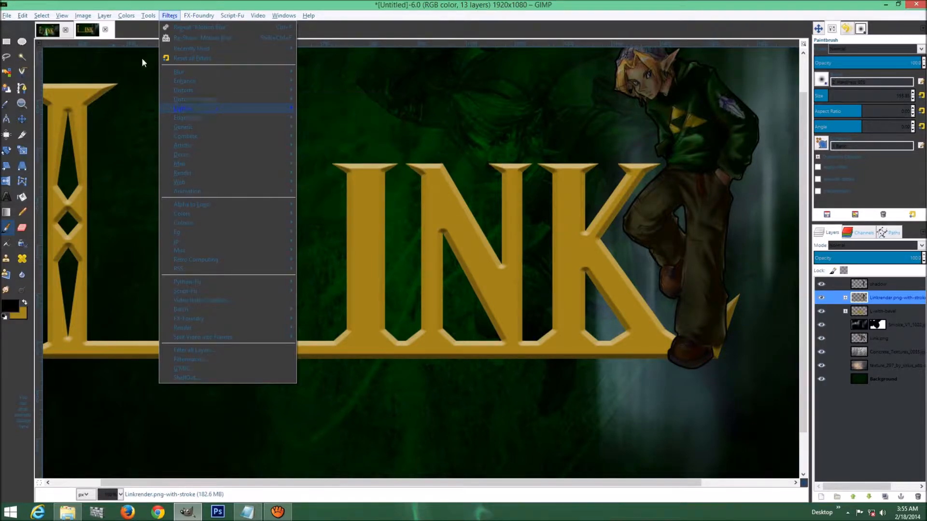
{"action": "mouse_move", "coordinate": [105, 16]}
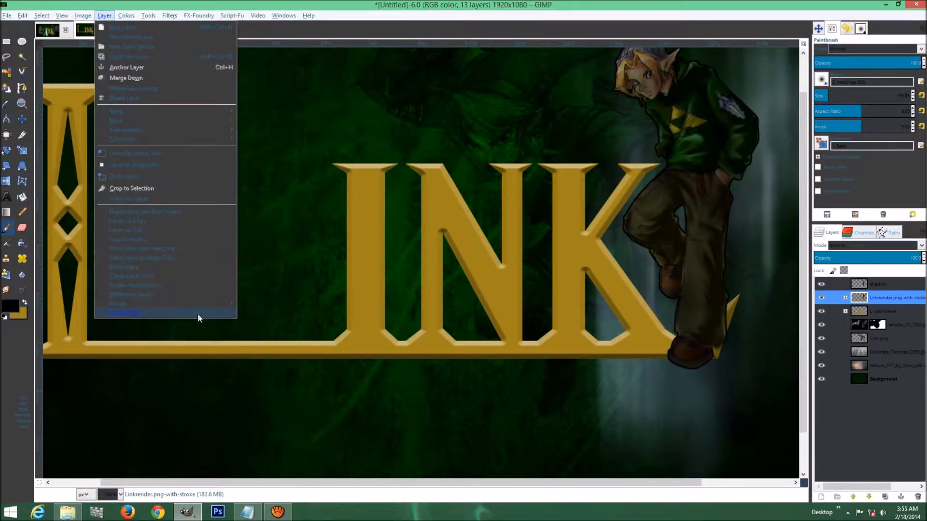
{"action": "mouse_move", "coordinate": [212, 314]}
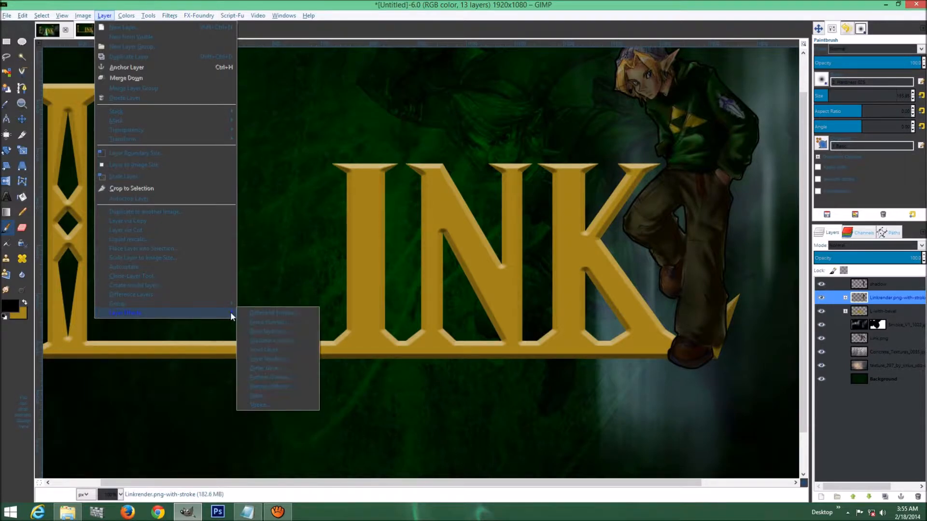
{"action": "left_click", "coordinate": [279, 331]}
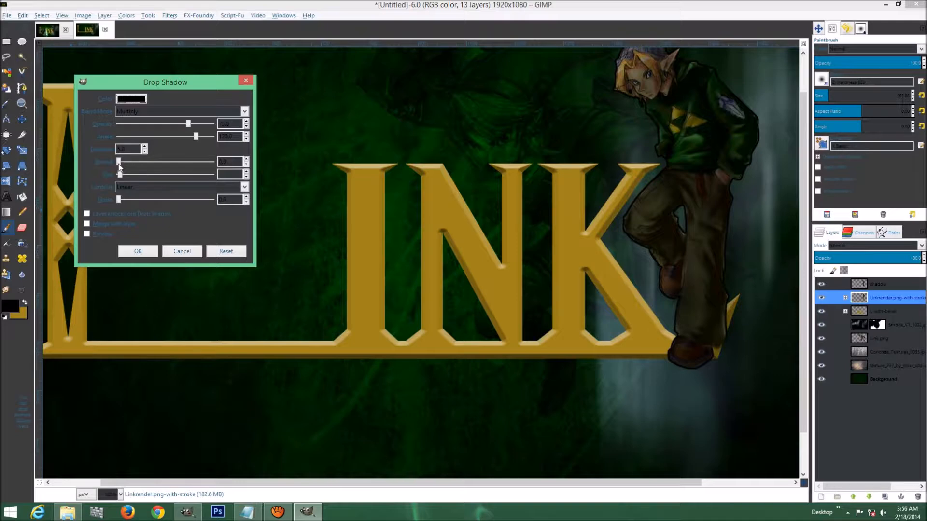
{"action": "left_click_drag", "start_coordinate": [120, 175], "coordinate": [124, 176]}
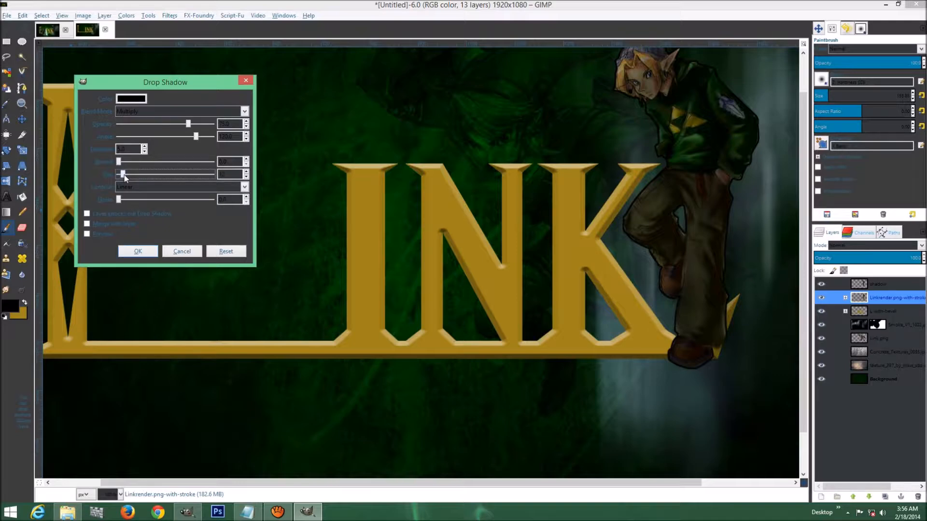
{"action": "left_click_drag", "start_coordinate": [119, 162], "coordinate": [126, 164]}
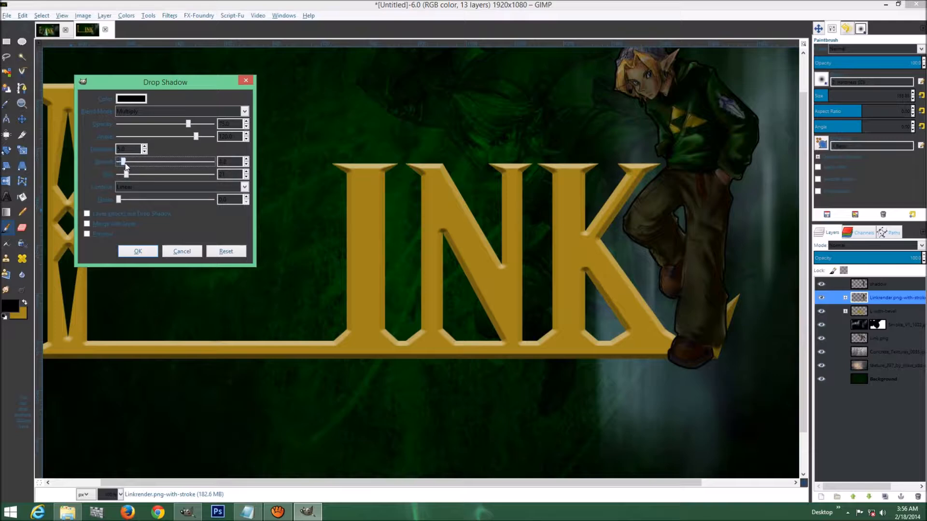
{"action": "left_click_drag", "start_coordinate": [127, 174], "coordinate": [132, 176]}
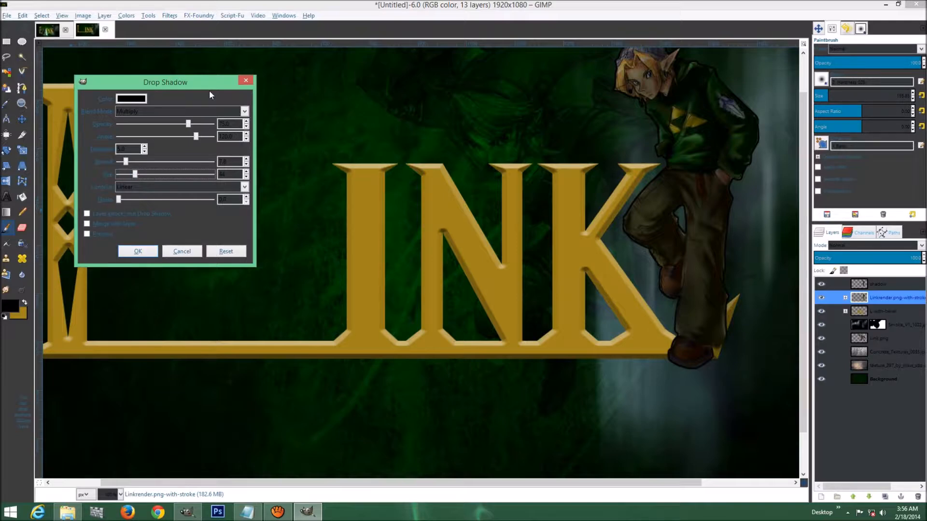
{"action": "left_click_drag", "start_coordinate": [205, 87], "coordinate": [165, 84]}
{"action": "left_click", "coordinate": [69, 230]}
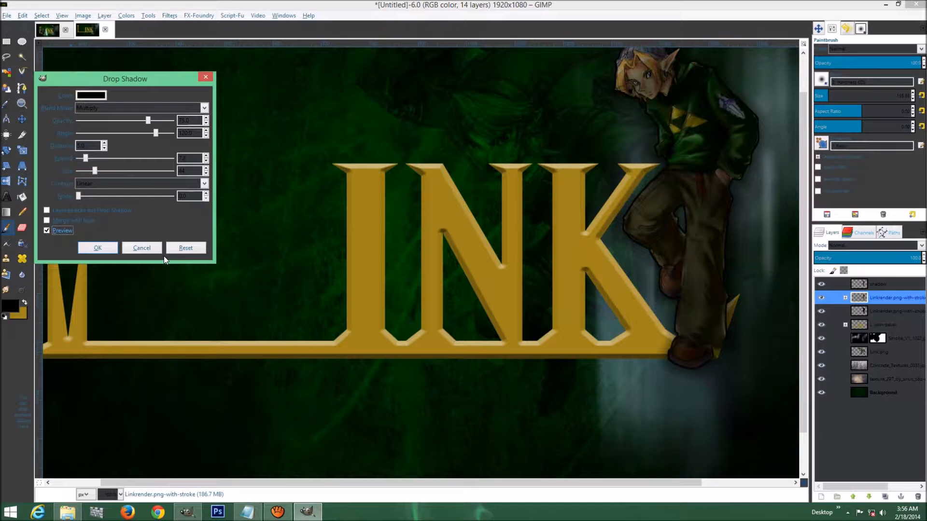
{"action": "left_click", "coordinate": [70, 229]}
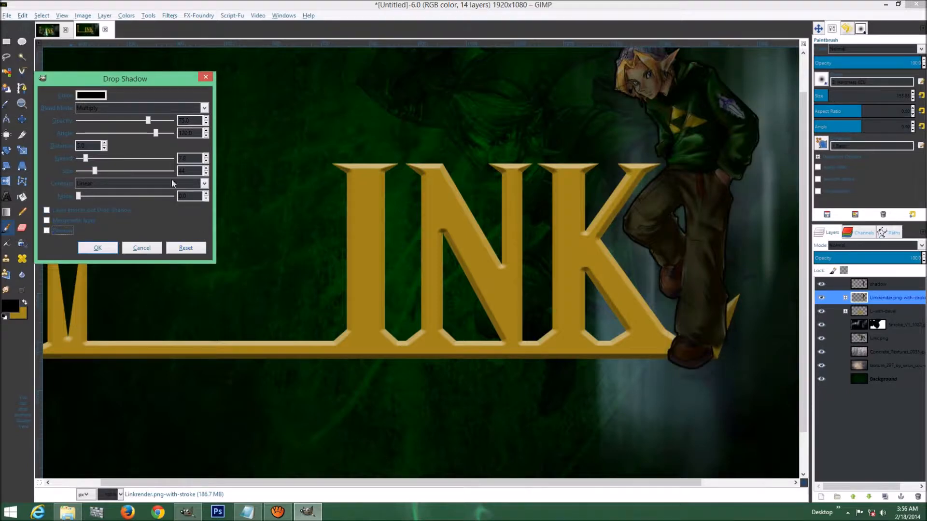
- Set the drop shadow's angle to 90, reduce its size, and apply it to the Link render
{"action": "left_click_drag", "start_coordinate": [197, 134], "coordinate": [97, 137]}
{"action": "type", "text": "9"}
{"action": "key", "text": "Tab"}
{"action": "left_click", "coordinate": [47, 231]}
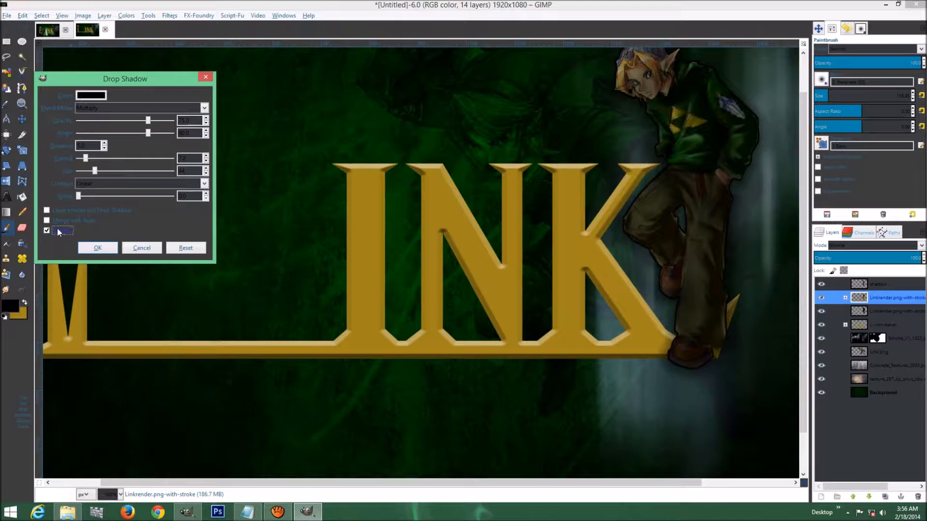
{"action": "left_click", "coordinate": [58, 232]}
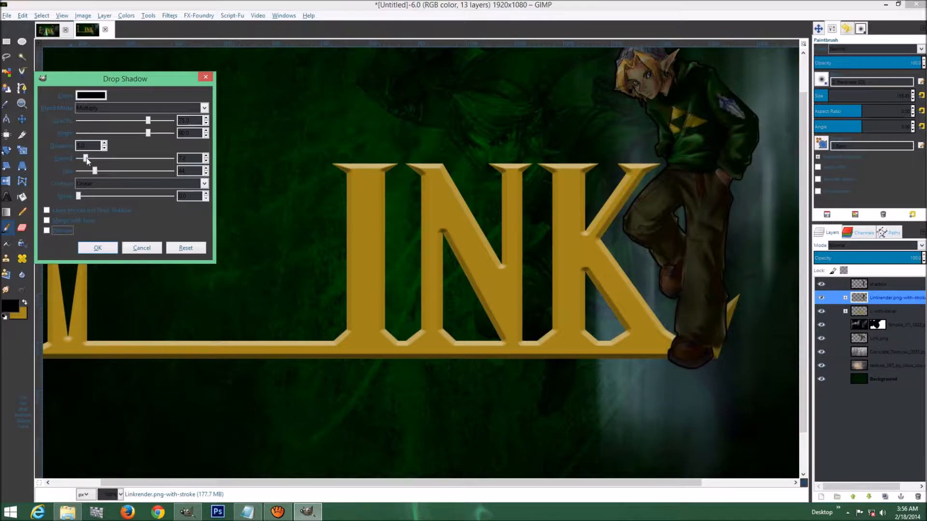
{"action": "left_click_drag", "start_coordinate": [96, 173], "coordinate": [89, 175]}
{"action": "left_click", "coordinate": [54, 230]}
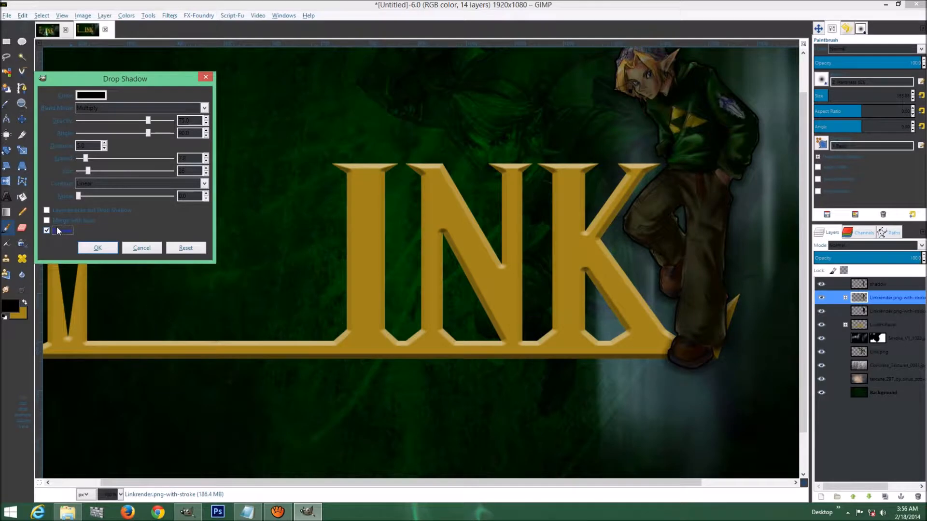
{"action": "left_click", "coordinate": [97, 248]}
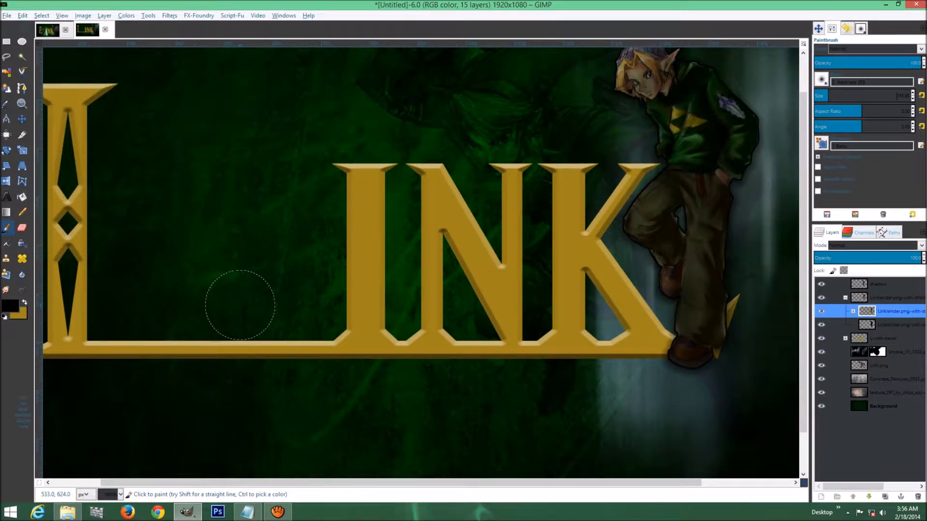
- Fit the whole wallpaper in view and collapse the Linkrender.png-with-stroke layer group
{"action": "left_click", "coordinate": [818, 28]}
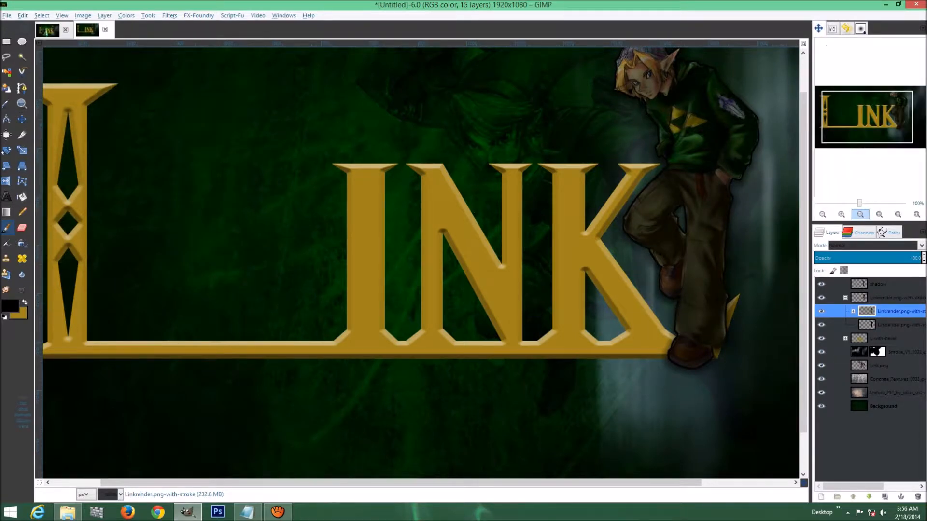
{"action": "left_click", "coordinate": [822, 214]}
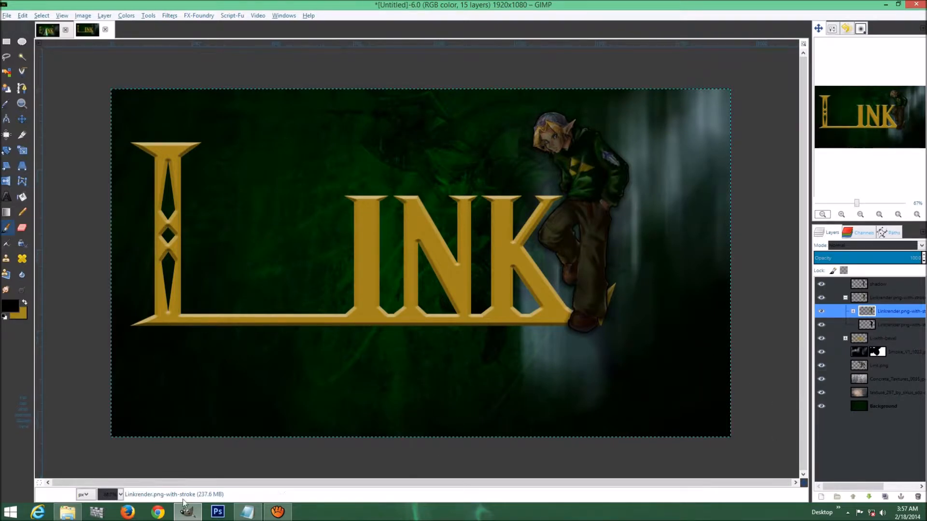
{"action": "left_click", "coordinate": [845, 299]}
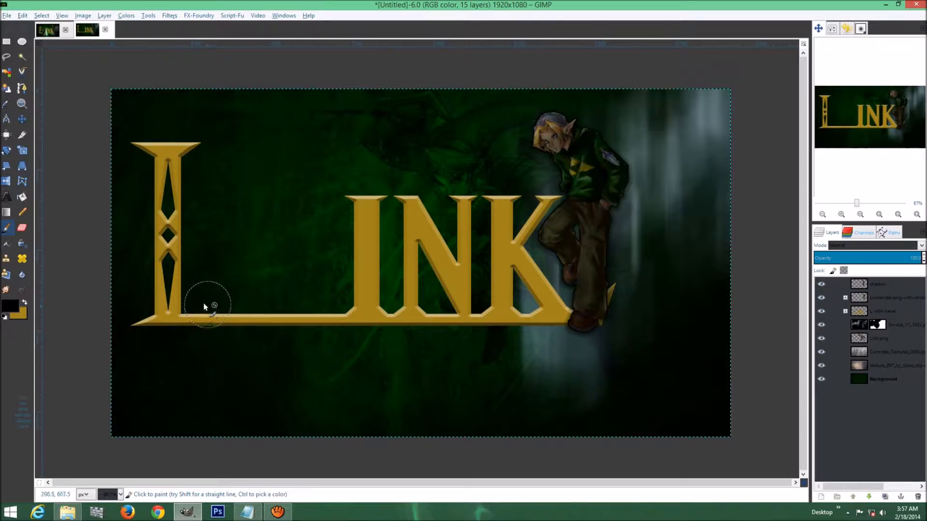
- Import the Link_Artwork_2_(Majora's_Mask) picture as a layer and scale it proportionally to a little over half its size
{"action": "left_click", "coordinate": [67, 512]}
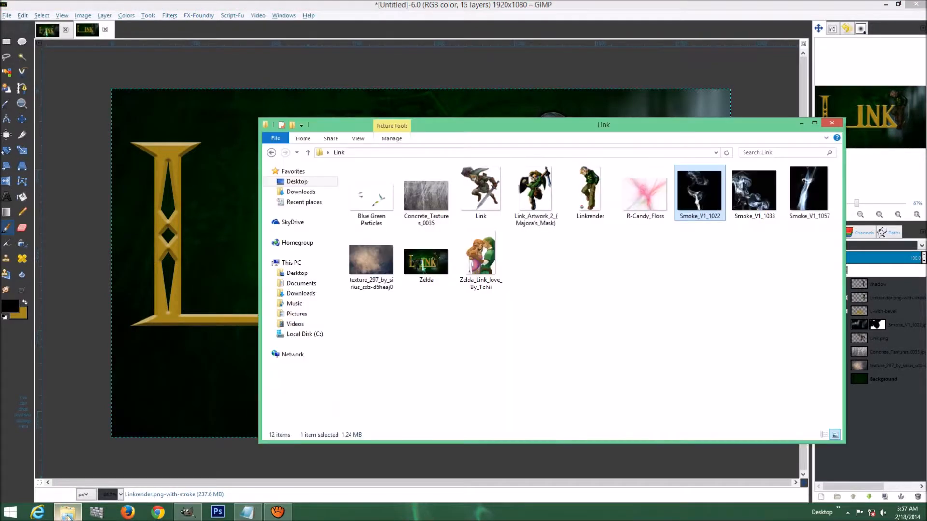
{"action": "left_click", "coordinate": [548, 204]}
{"action": "left_click_drag", "start_coordinate": [549, 205], "coordinate": [243, 210]}
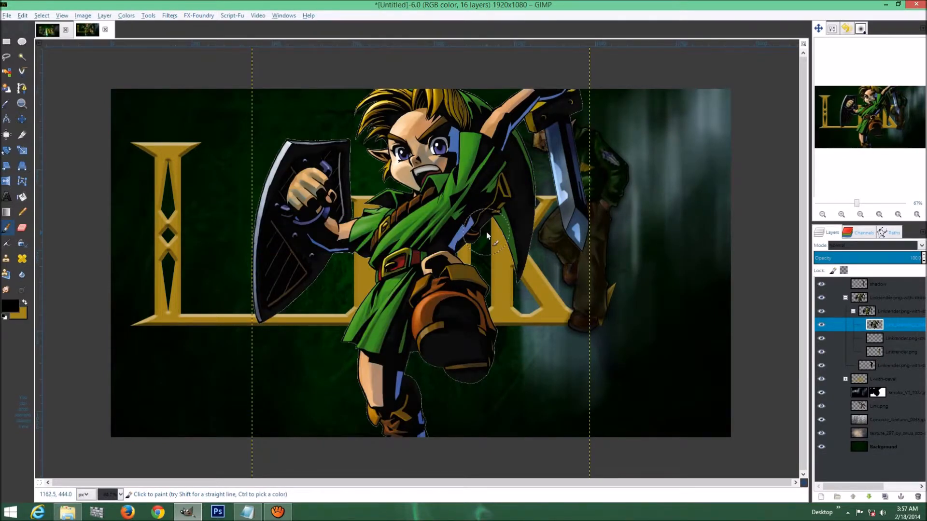
{"action": "key", "text": "minus"}
{"action": "key", "text": "minus"}
{"action": "key", "text": "minus"}
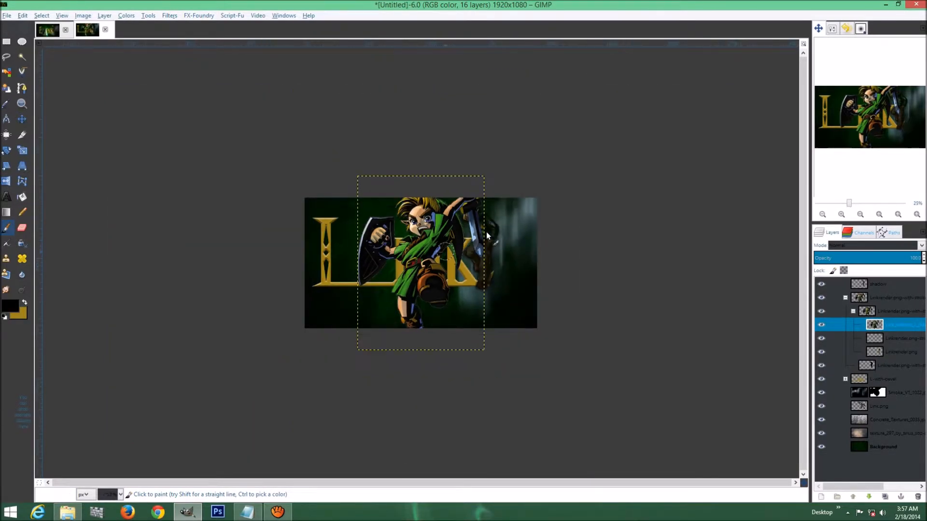
{"action": "key", "text": "shift+s"}
{"action": "left_click", "coordinate": [485, 232]}
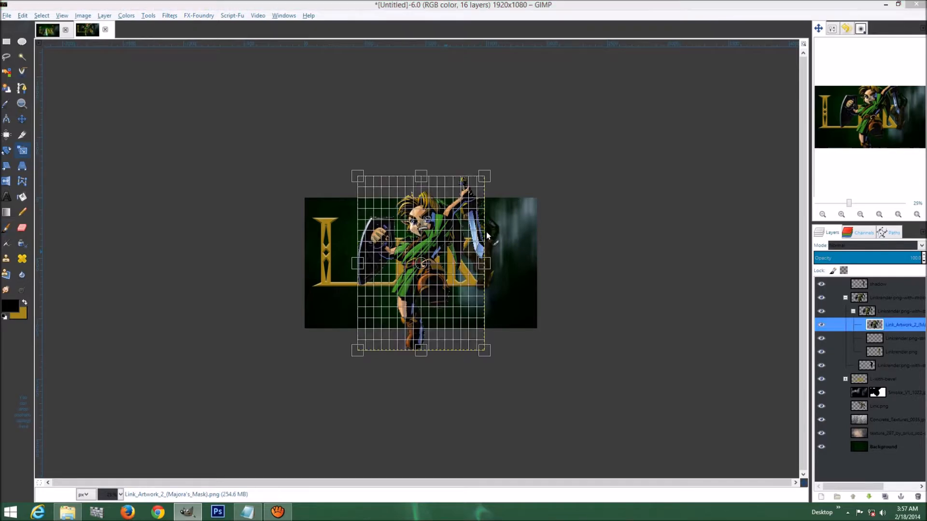
{"action": "left_click_drag", "start_coordinate": [360, 178], "coordinate": [414, 240]}
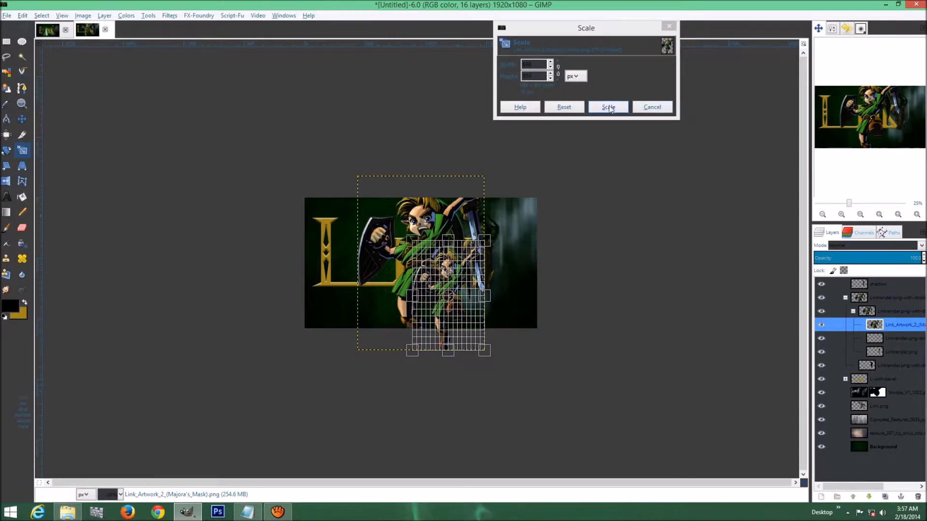
{"action": "left_click", "coordinate": [608, 106]}
- Place the scaled Majora's Mask Link in the gap between the large L and the I of the lettering
{"action": "key", "text": "m"}
{"action": "left_click_drag", "start_coordinate": [454, 297], "coordinate": [374, 274]}
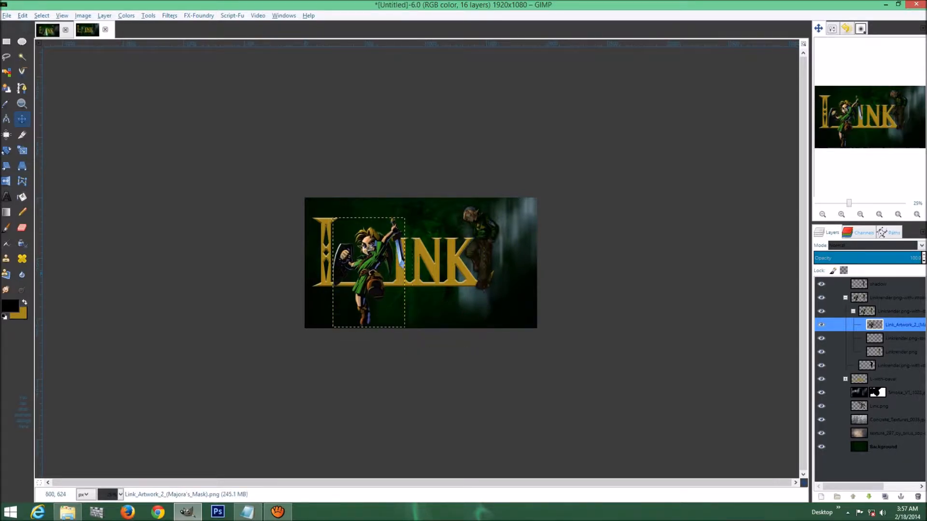
{"action": "scroll", "coordinate": [398, 274], "scroll_direction": "up", "scroll_amount": 1}
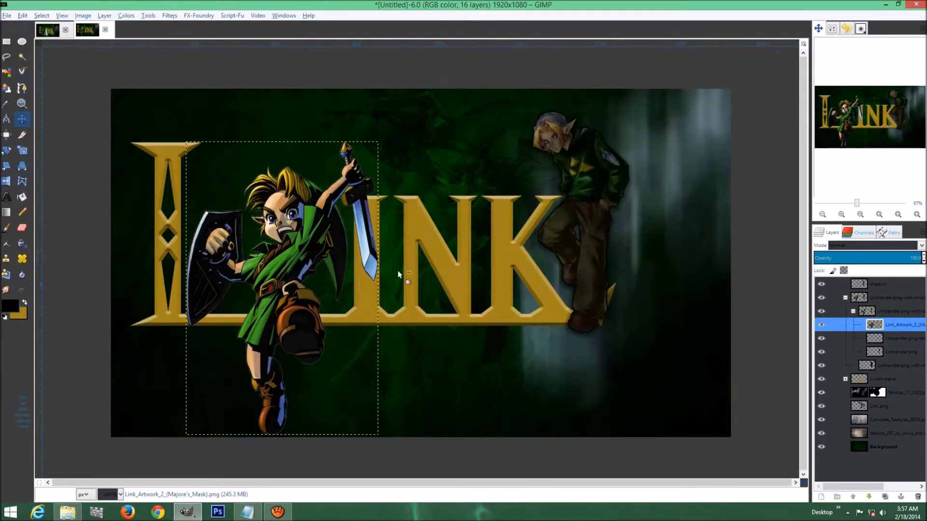
{"action": "left_click_drag", "start_coordinate": [287, 275], "coordinate": [282, 268]}
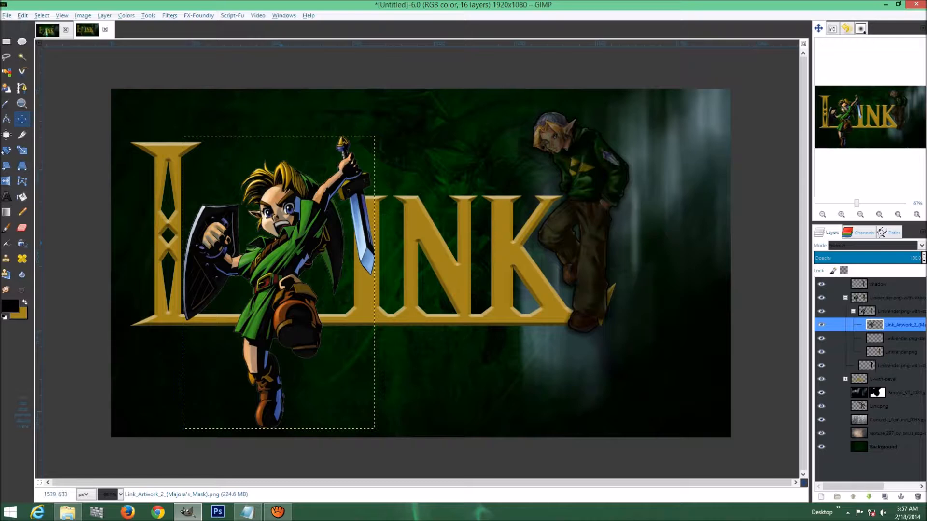
- Try to move the Majora's Mask artwork layer out of the Linkrender.png-with-stroke group by reordering it and adding a layer group
{"action": "left_click_drag", "start_coordinate": [900, 321], "coordinate": [877, 282]}
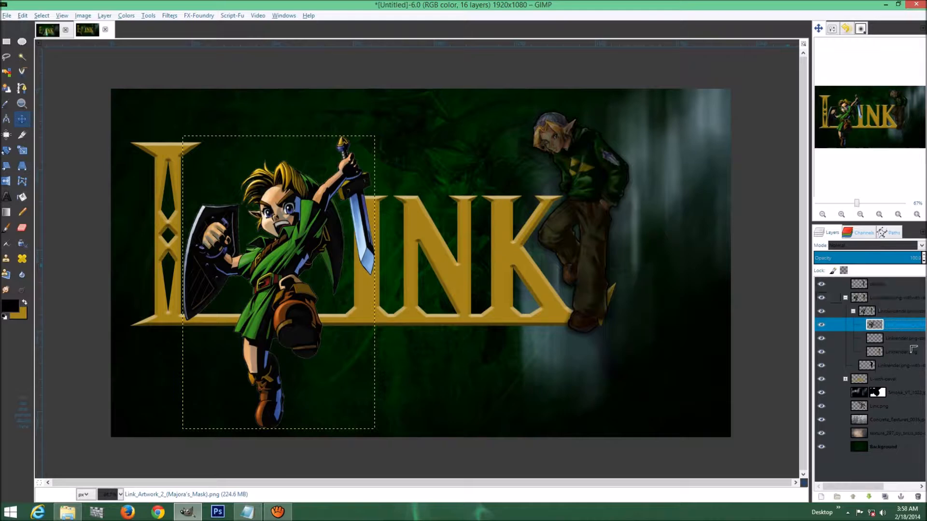
{"action": "left_click", "coordinate": [842, 498]}
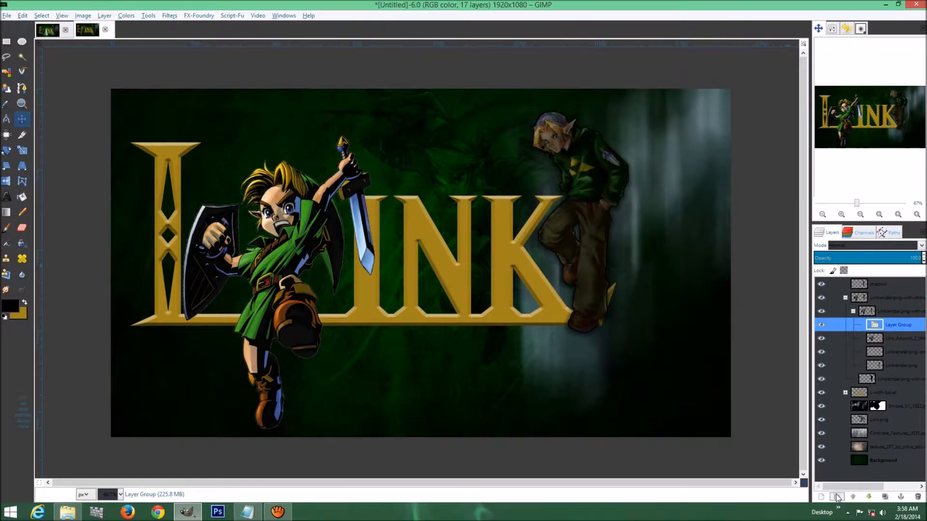
{"action": "key", "text": "ctrl+z"}
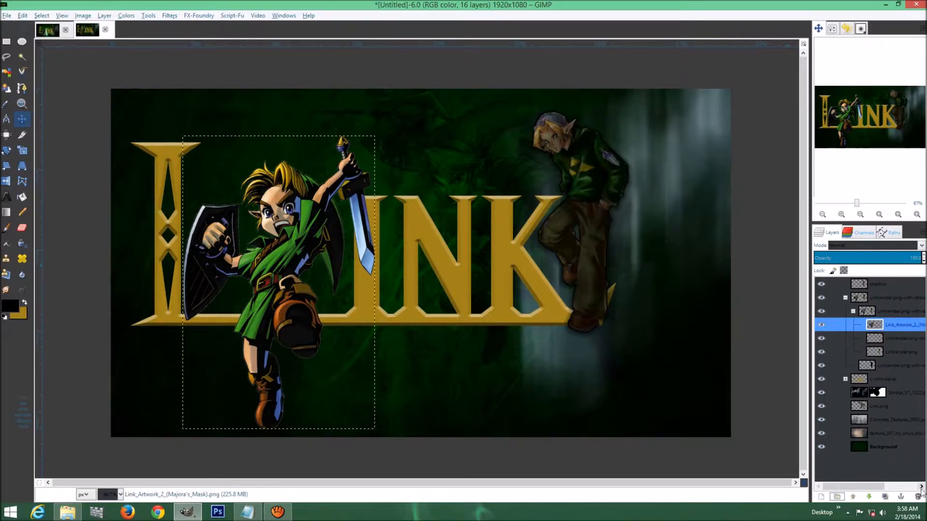
{"action": "left_click", "coordinate": [868, 498]}
{"action": "left_click", "coordinate": [868, 498]}
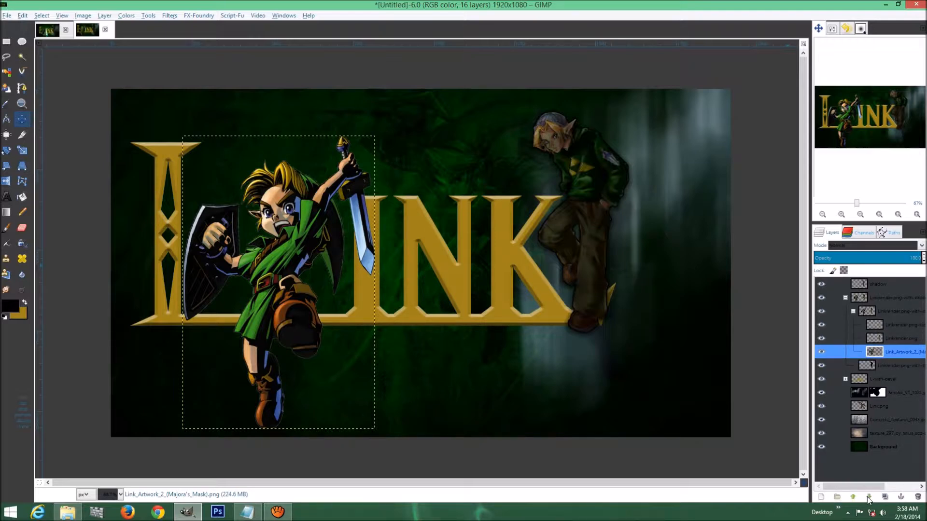
- Undo the reordering, moving, scaling and import of the Majora's Mask artwork layer
{"action": "key", "text": "ctrl+z"}
{"action": "key", "text": "ctrl+z"}
{"action": "key", "text": "ctrl+z"}
{"action": "key", "text": "ctrl+z"}
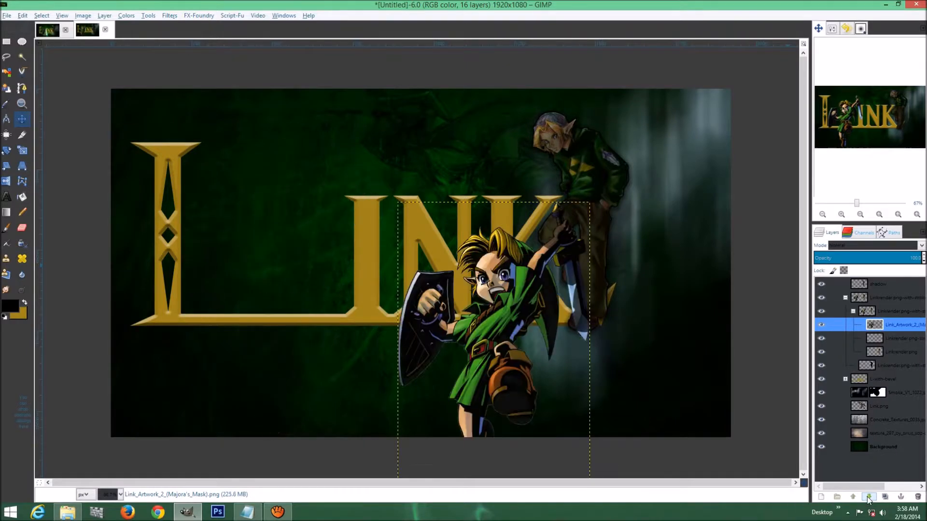
{"action": "key", "text": "ctrl+z"}
{"action": "key", "text": "ctrl+z"}
{"action": "key", "text": "ctrl+z"}
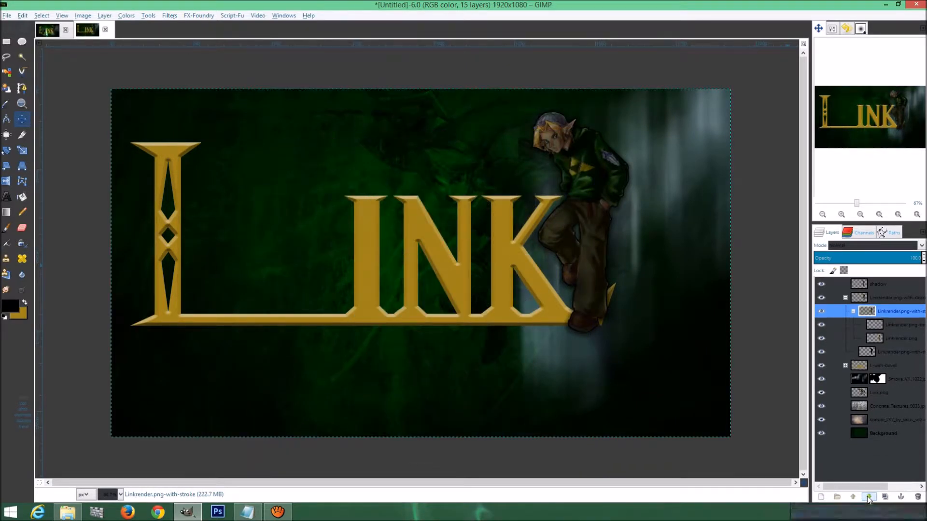
- Collapse the Link render group, select the shadow layer, and import the Link_Artwork_2_(Majora's_Mask) picture above it
{"action": "left_click", "coordinate": [845, 298]}
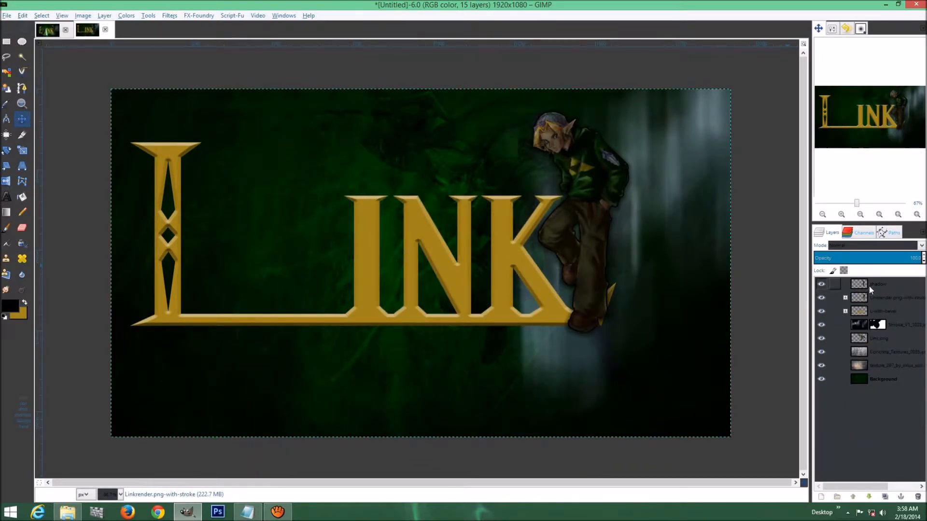
{"action": "left_click", "coordinate": [900, 284]}
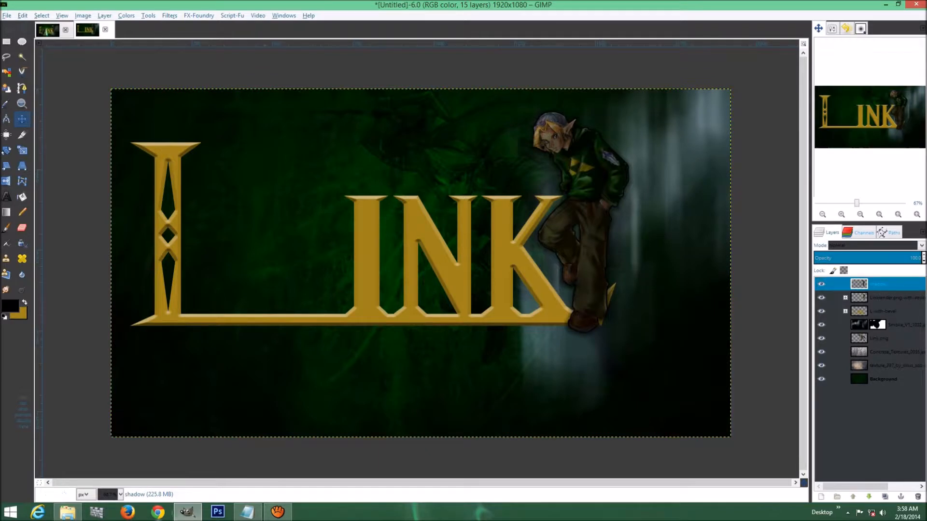
{"action": "left_click", "coordinate": [67, 512]}
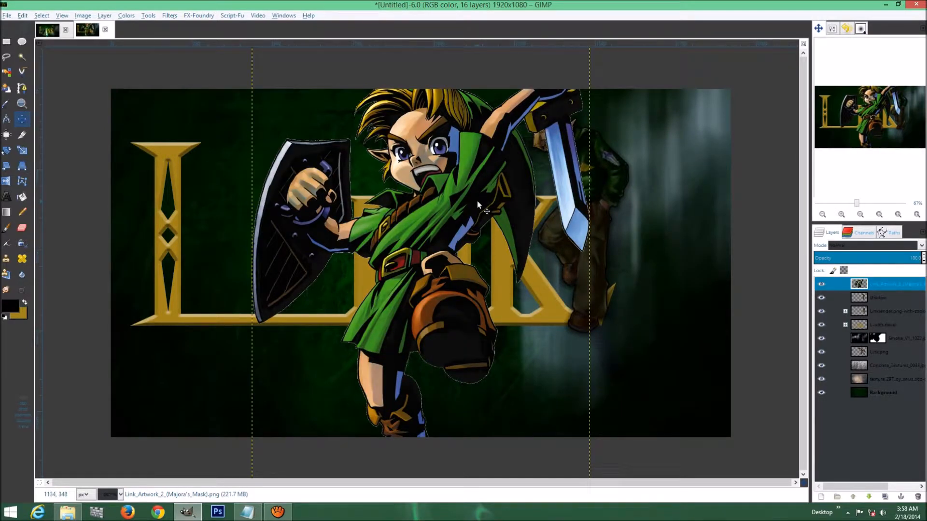
{"action": "key", "text": "minus"}
{"action": "key", "text": "minus"}
{"action": "key", "text": "minus"}
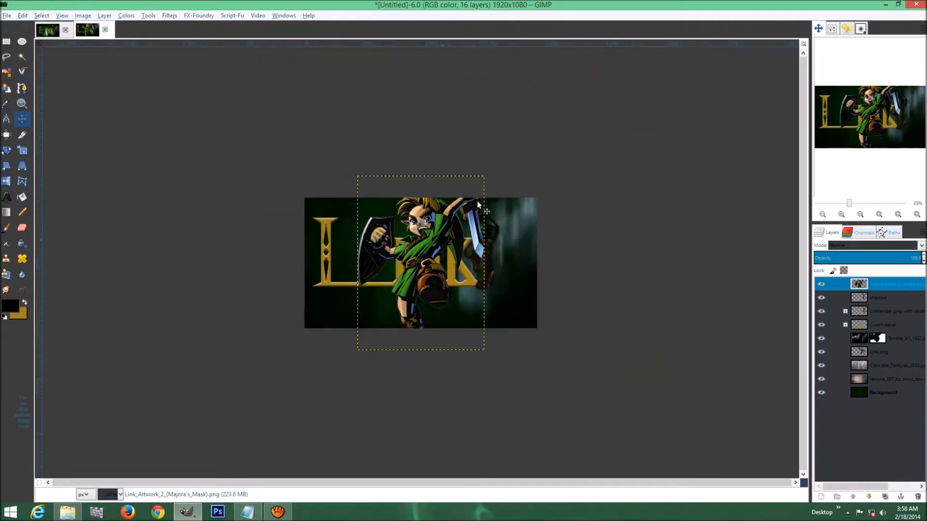
- Scale the Majora's Mask artwork layer down to about two thirds of its size
{"action": "key", "text": "shift+s"}
{"action": "left_click", "coordinate": [477, 203]}
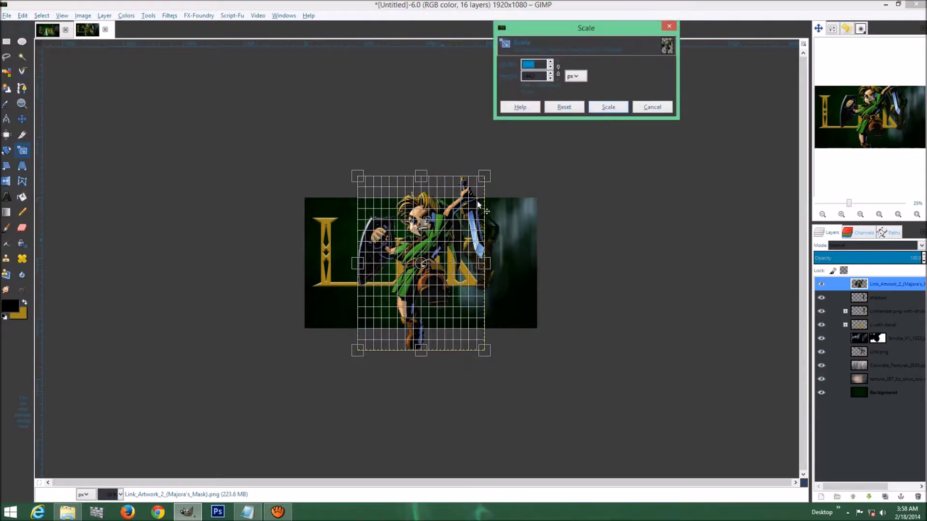
{"action": "left_click_drag", "start_coordinate": [360, 178], "coordinate": [408, 236]}
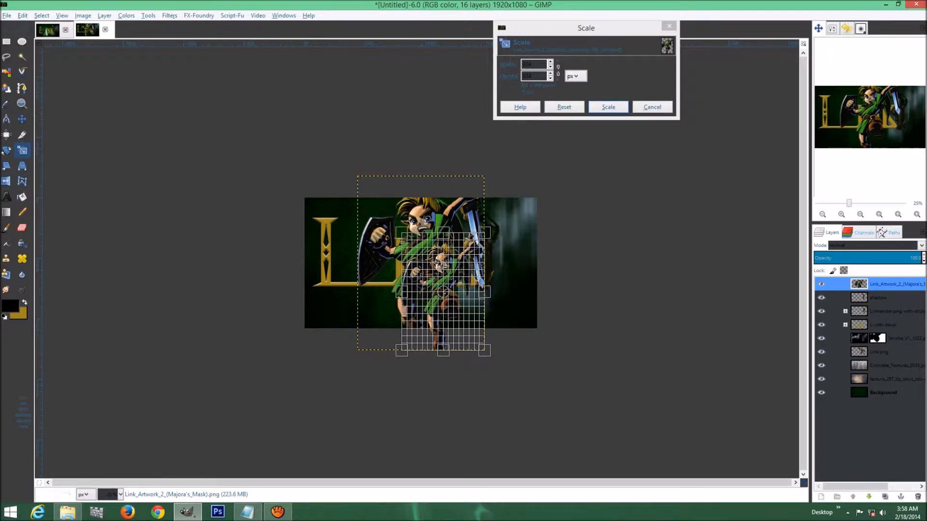
{"action": "left_click", "coordinate": [615, 108]}
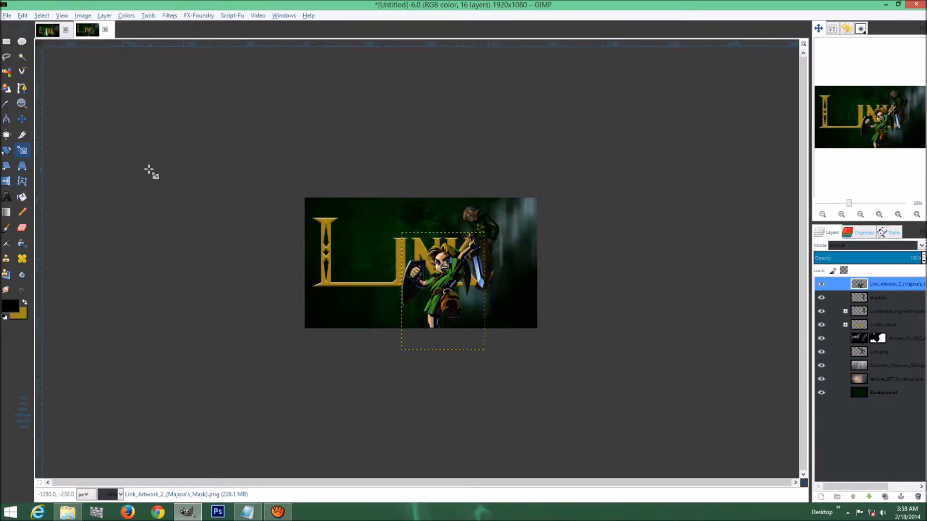
- Move the Majora's Mask artwork over the large L, with its sword overlapping the I
{"action": "key", "text": "plus"}
{"action": "key", "text": "plus"}
{"action": "key", "text": "plus"}
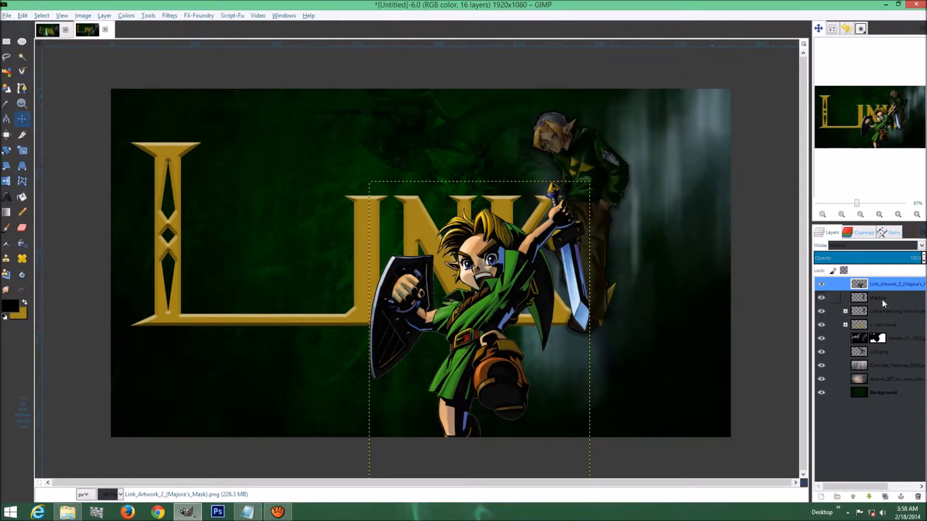
{"action": "left_click_drag", "start_coordinate": [477, 366], "coordinate": [274, 299]}
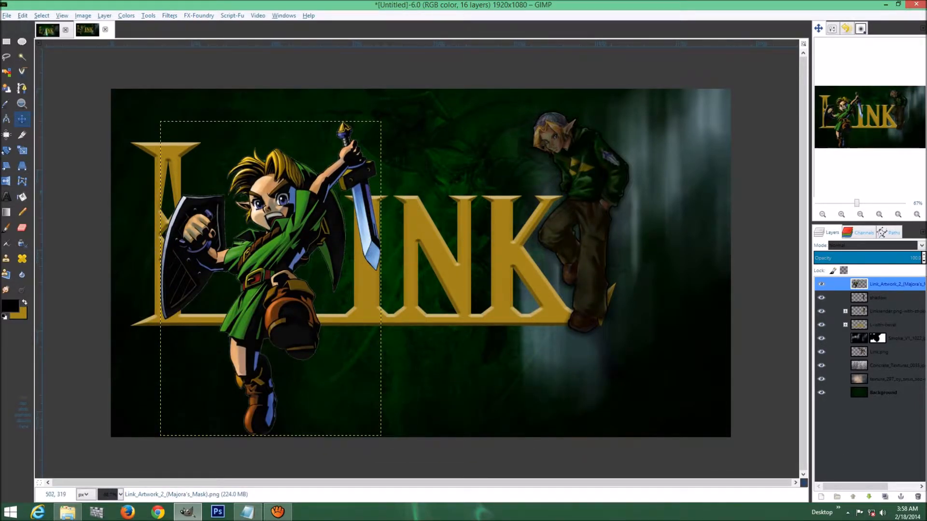
{"action": "left_click_drag", "start_coordinate": [281, 249], "coordinate": [285, 247]}
- Check the figure against the finished Zelda.xcf image, and scale the artwork layer down to about three quarters of its size
{"action": "left_click", "coordinate": [52, 34]}
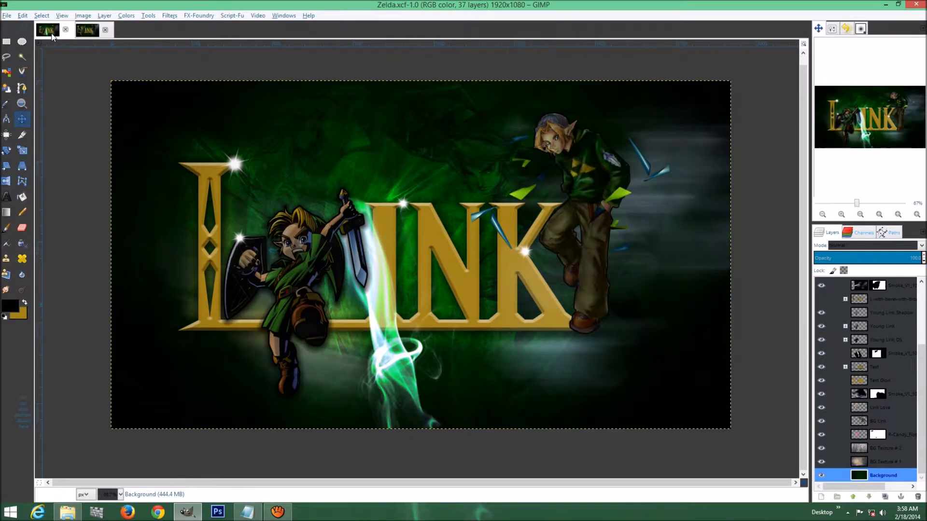
{"action": "left_click", "coordinate": [89, 32]}
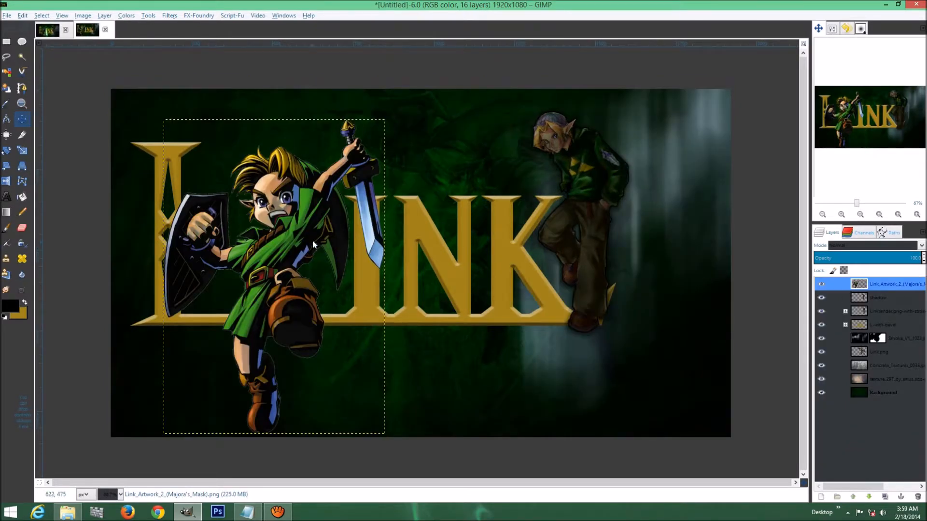
{"action": "key", "text": "shift+s"}
{"action": "left_click", "coordinate": [303, 235]}
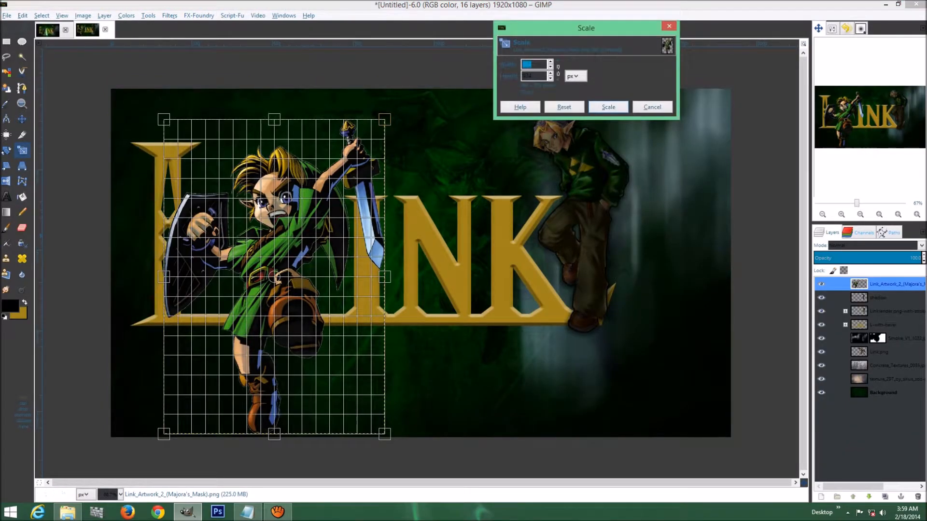
{"action": "left_click_drag", "start_coordinate": [164, 129], "coordinate": [215, 200]}
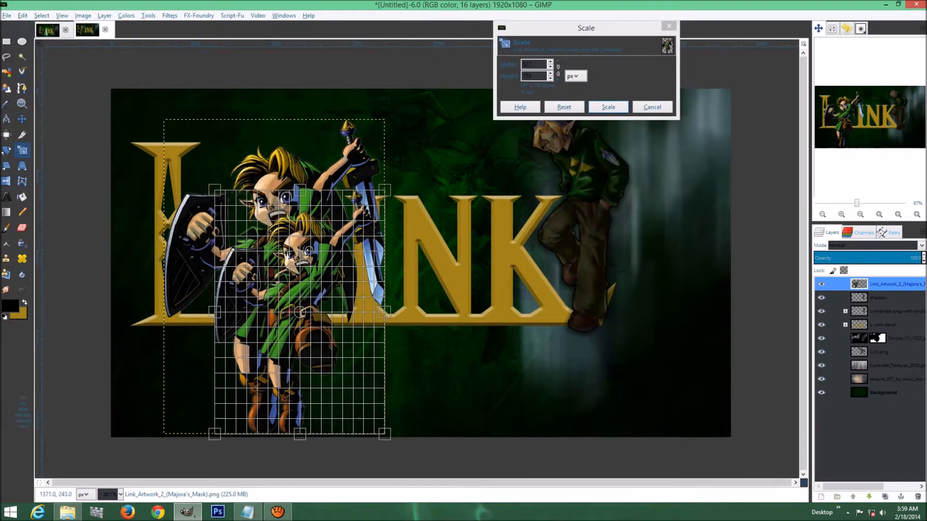
{"action": "left_click", "coordinate": [608, 106]}
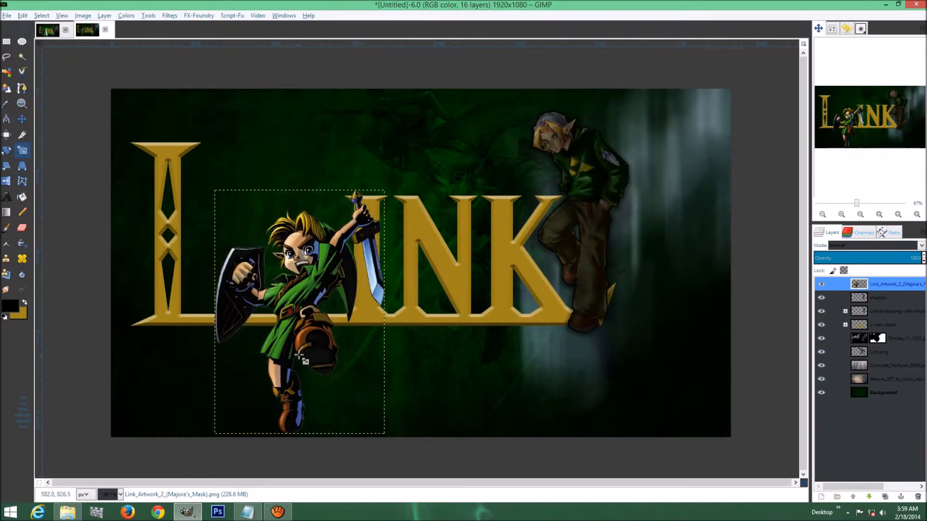
- Move the artwork up toward the stem of the large L and enlarge it slightly so the sword overlaps the I
{"action": "key", "text": "m"}
{"action": "left_click_drag", "start_coordinate": [309, 321], "coordinate": [277, 295]}
{"action": "key", "text": "shift+s"}
{"action": "left_click", "coordinate": [277, 295]}
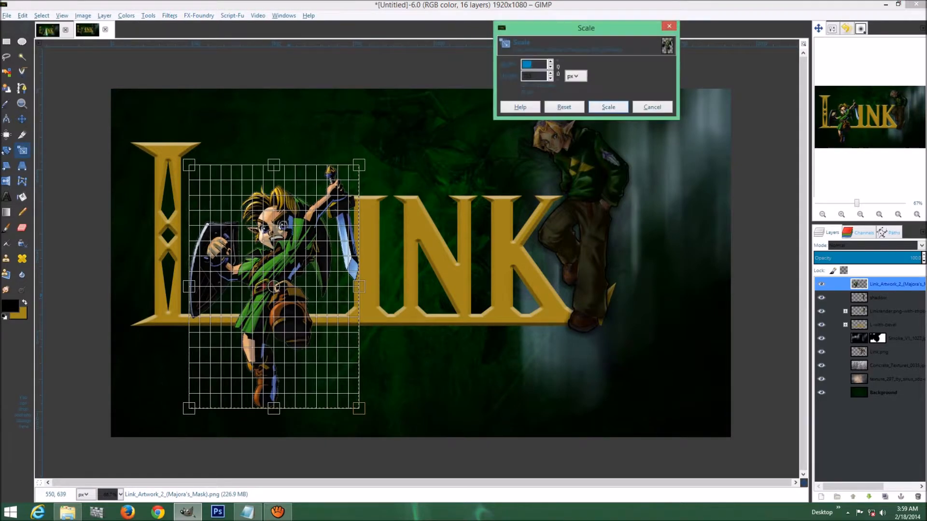
{"action": "left_click_drag", "start_coordinate": [358, 160], "coordinate": [377, 155]}
{"action": "left_click", "coordinate": [608, 104]}
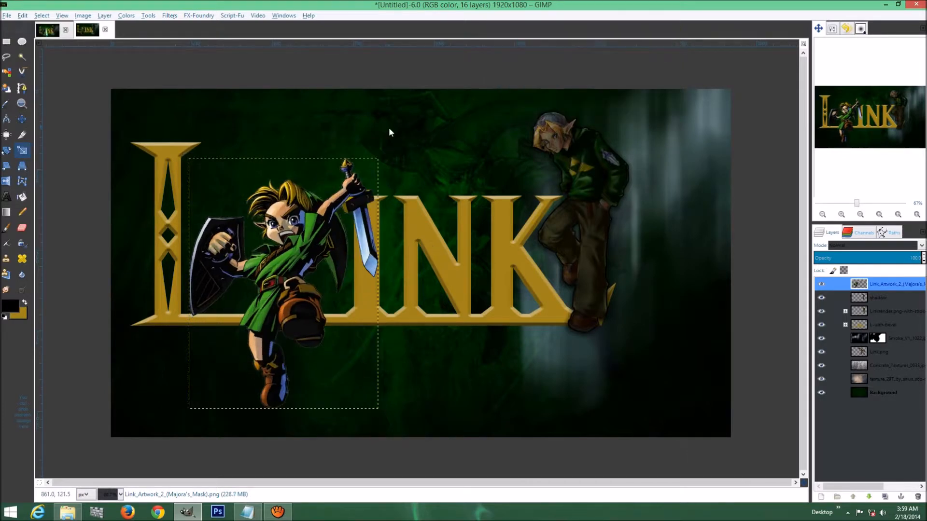
- Compare the figure's size with the finished Zelda.xcf image and scale the artwork layer down slightly
{"action": "left_click", "coordinate": [44, 31]}
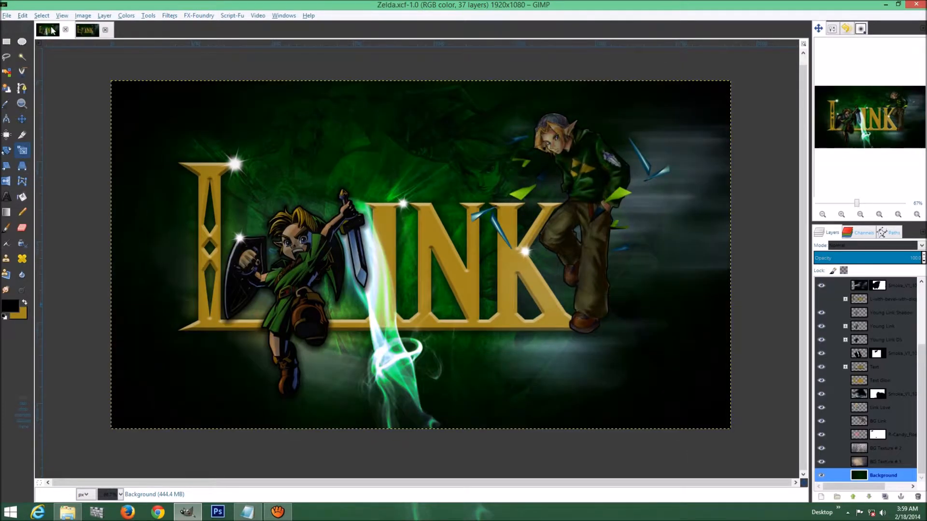
{"action": "left_click", "coordinate": [87, 31]}
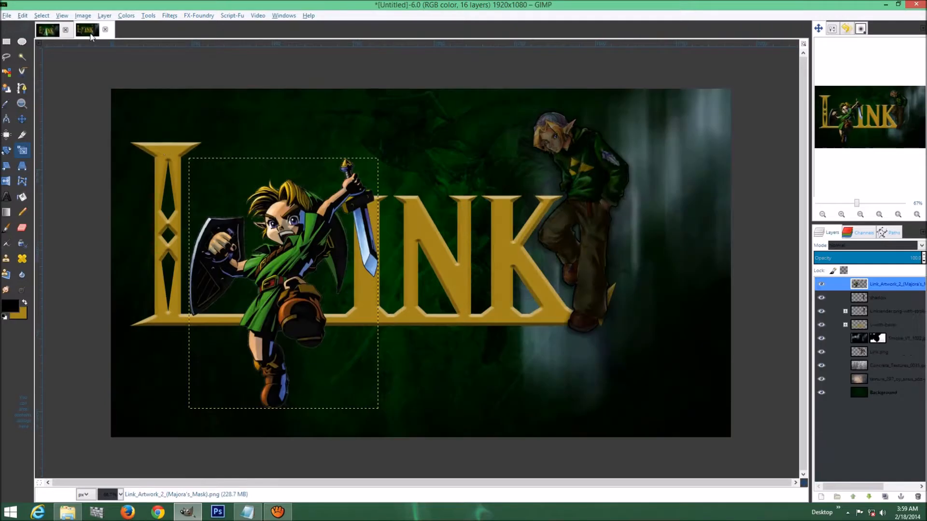
{"action": "left_click", "coordinate": [313, 260]}
{"action": "left_click_drag", "start_coordinate": [194, 163], "coordinate": [217, 180]}
{"action": "left_click", "coordinate": [620, 109]}
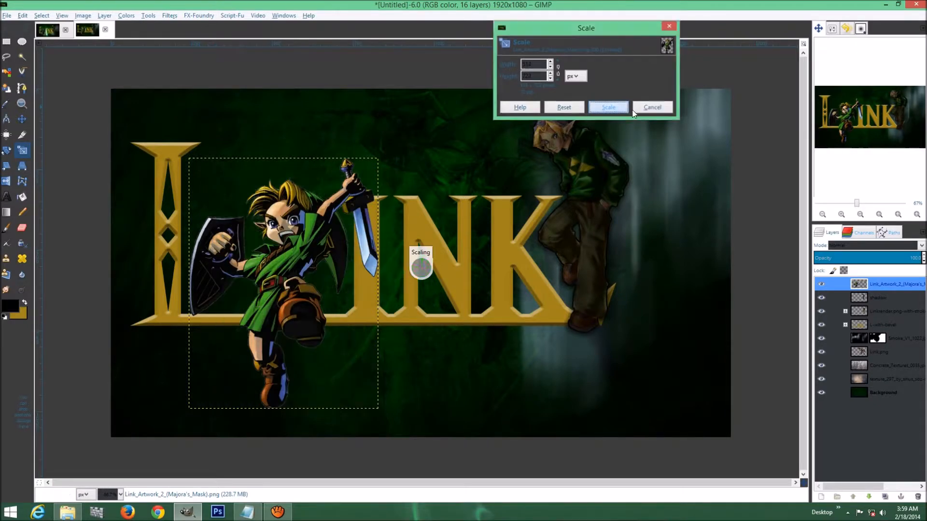
- Place the artwork in the gap between the L's stem and the I, and expand its layer to the image size
{"action": "key", "text": "m"}
{"action": "left_click_drag", "start_coordinate": [299, 294], "coordinate": [267, 284]}
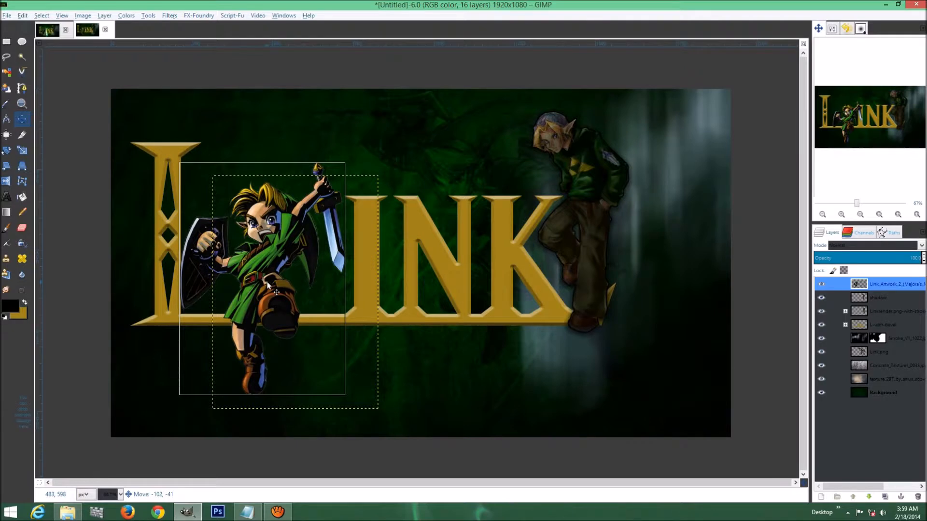
{"action": "left_click_drag", "start_coordinate": [267, 282], "coordinate": [267, 282]}
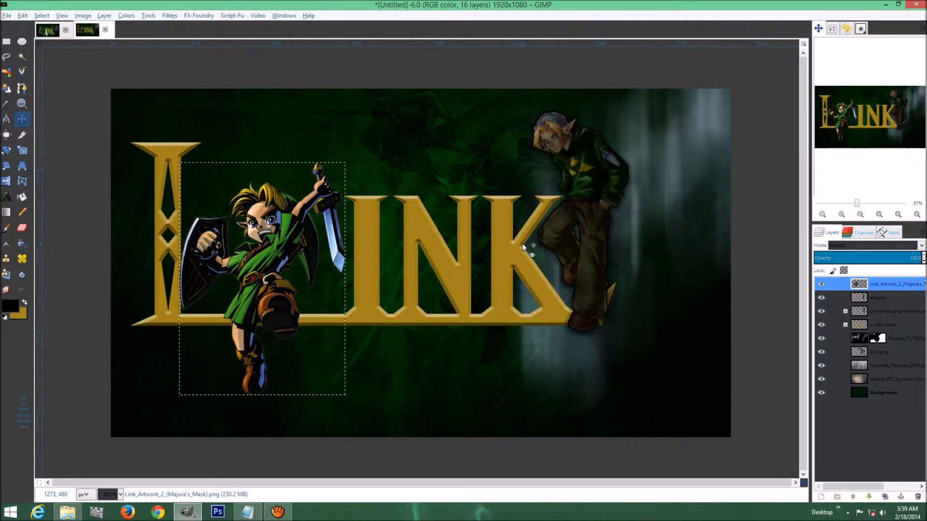
{"action": "right_click", "coordinate": [914, 288]}
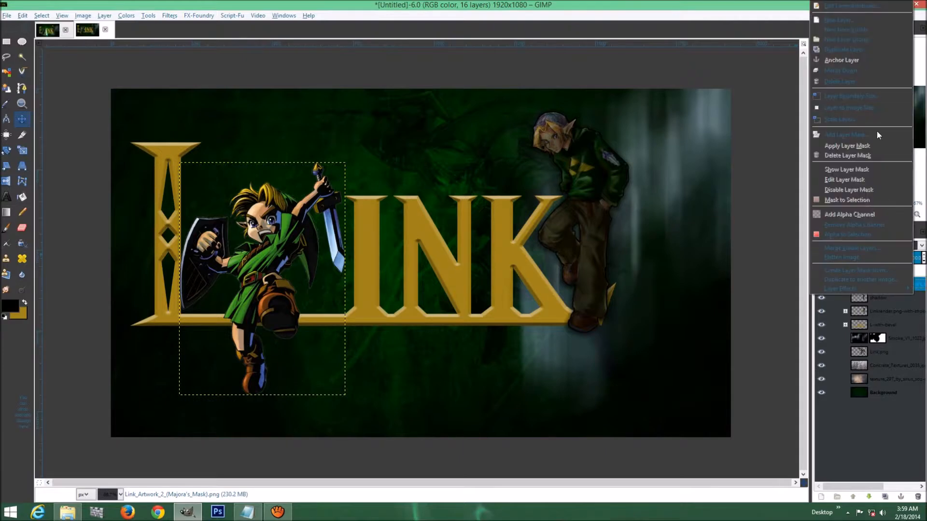
{"action": "left_click", "coordinate": [865, 107]}
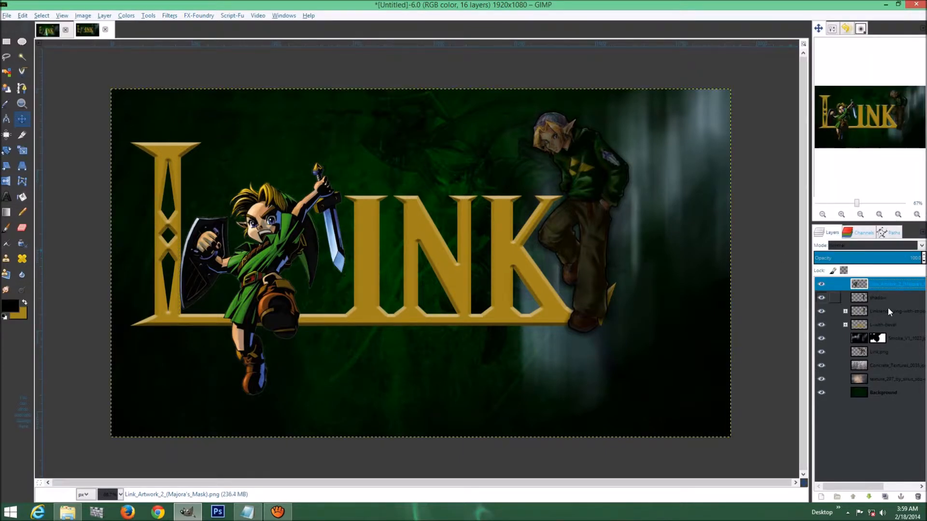
- Add a new layer above the Majora's Mask artwork and select the outline of the figure from the artwork layer's alpha
{"action": "left_click", "coordinate": [820, 496]}
{"action": "left_click", "coordinate": [94, 179]}
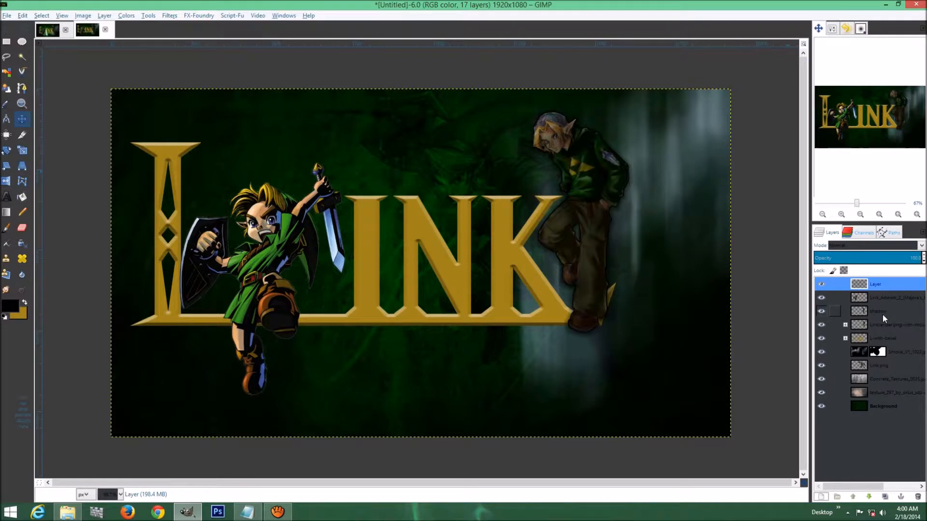
{"action": "left_click", "coordinate": [859, 297], "text": "alt"}
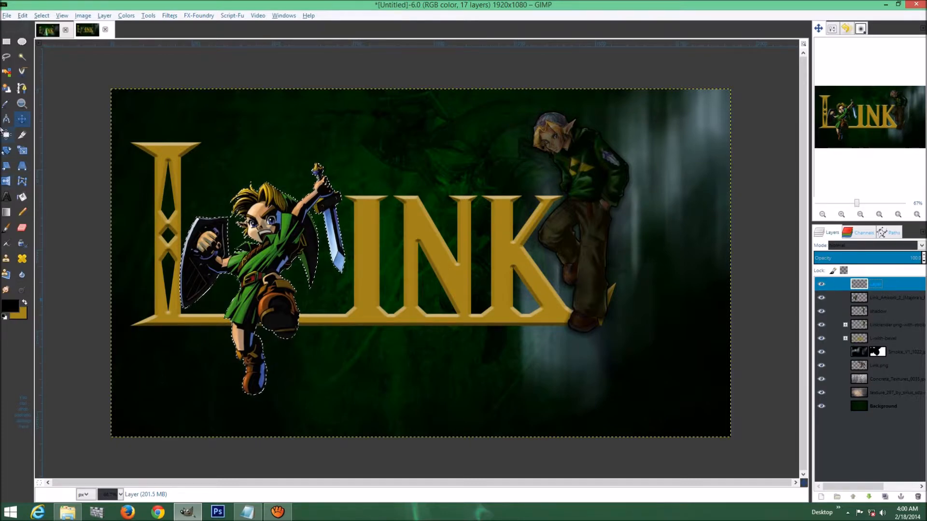
- Paint soft black shading inside the figure's selection on the new layer, using the Paintbrush at a very low opacity
{"action": "left_click", "coordinate": [6, 230]}
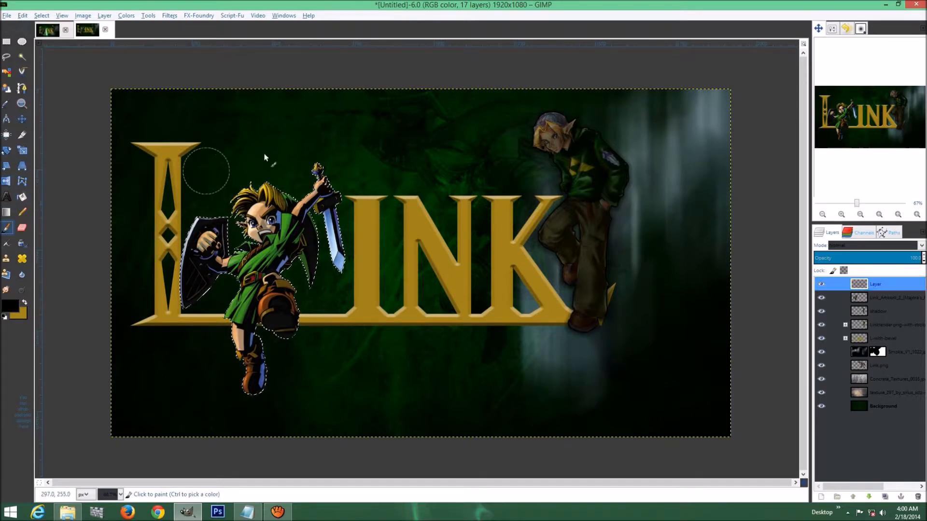
{"action": "left_click", "coordinate": [861, 29]}
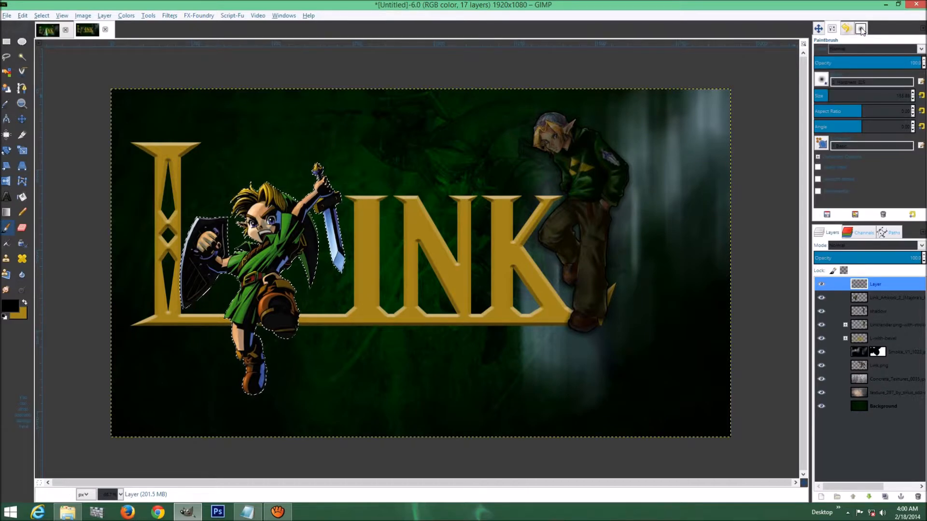
{"action": "left_click", "coordinate": [819, 28]}
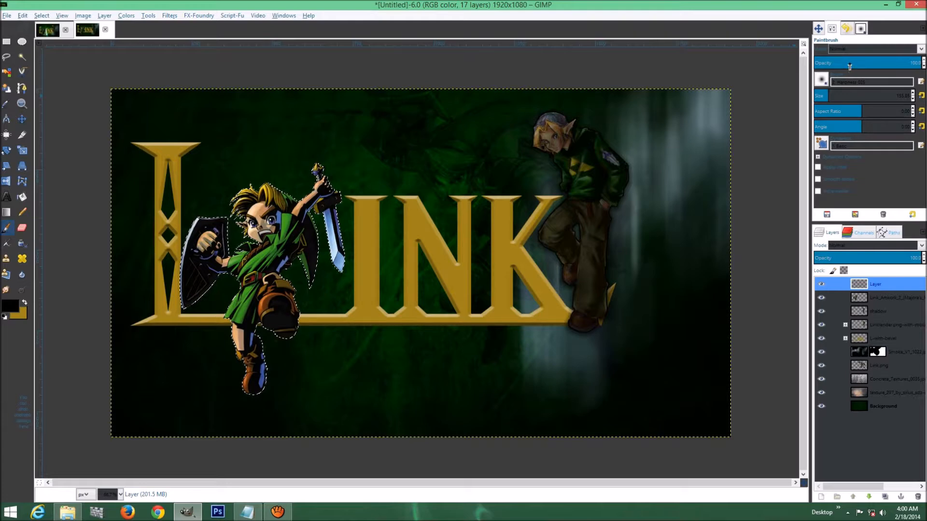
{"action": "left_click_drag", "start_coordinate": [829, 66], "coordinate": [823, 63]}
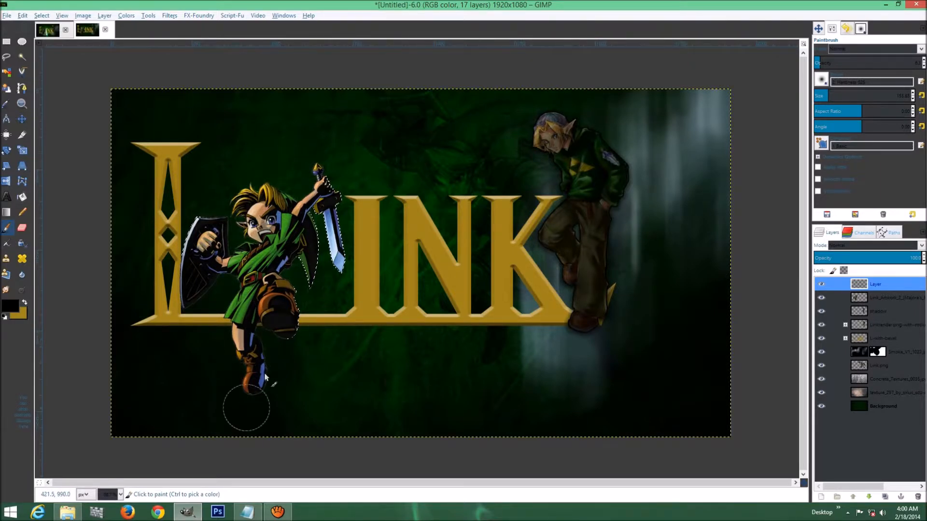
{"action": "left_click", "coordinate": [823, 59]}
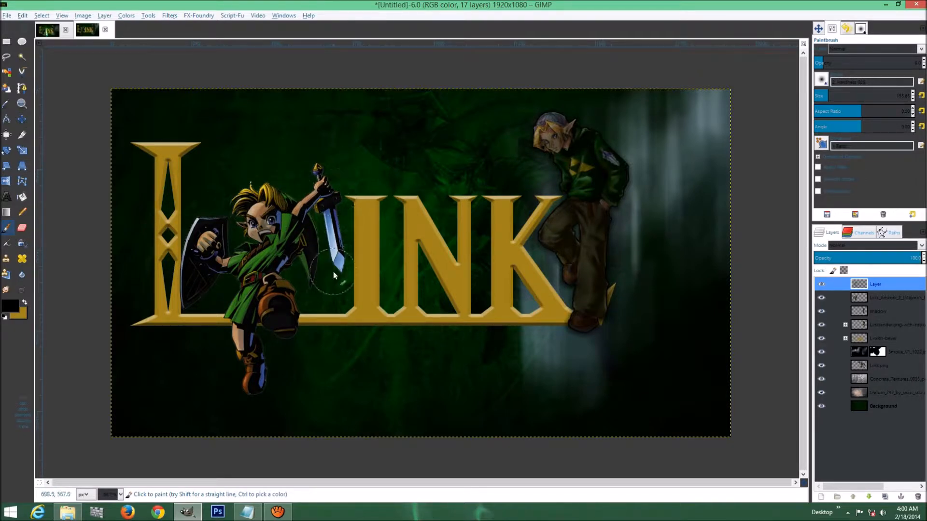
{"action": "left_click_drag", "start_coordinate": [337, 213], "coordinate": [337, 217]}
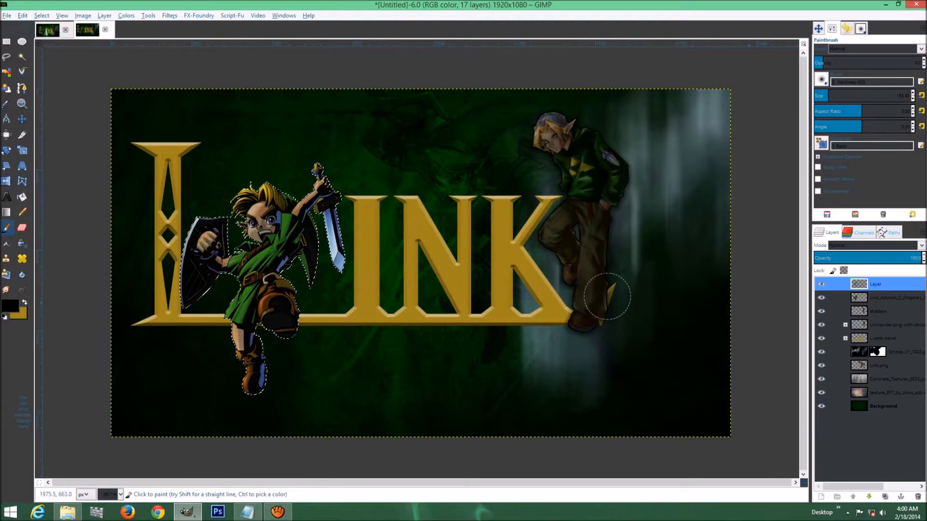
- Preview the figure with and without the shading layer, and paint more black shading over its body, legs and sword
{"action": "left_click", "coordinate": [821, 285]}
{"action": "left_click", "coordinate": [821, 285]}
{"action": "left_click", "coordinate": [821, 286]}
{"action": "left_click", "coordinate": [821, 285]}
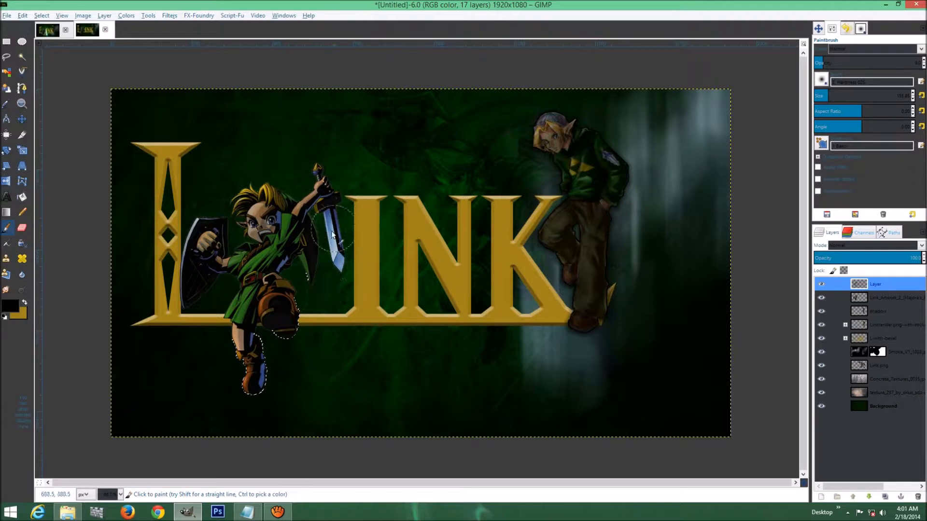
{"action": "mouse_move", "coordinate": [283, 308]}
{"action": "left_mouse_down"}
{"action": "mouse_move", "coordinate": [280, 339]}
{"action": "mouse_move", "coordinate": [275, 314]}
{"action": "mouse_move", "coordinate": [258, 316]}
{"action": "mouse_move", "coordinate": [248, 360]}
{"action": "mouse_move", "coordinate": [248, 334]}
{"action": "mouse_move", "coordinate": [265, 351]}
{"action": "mouse_move", "coordinate": [235, 353]}
{"action": "mouse_move", "coordinate": [292, 255]}
{"action": "mouse_move", "coordinate": [313, 238]}
{"action": "mouse_move", "coordinate": [299, 233]}
{"action": "mouse_move", "coordinate": [294, 212]}
{"action": "mouse_move", "coordinate": [310, 208]}
{"action": "mouse_move", "coordinate": [332, 253]}
{"action": "mouse_move", "coordinate": [336, 232]}
{"action": "mouse_move", "coordinate": [336, 273]}
{"action": "mouse_move", "coordinate": [294, 224]}
{"action": "mouse_move", "coordinate": [257, 234]}
{"action": "mouse_move", "coordinate": [218, 221]}
{"action": "mouse_move", "coordinate": [262, 194]}
{"action": "mouse_move", "coordinate": [180, 242]}
{"action": "mouse_move", "coordinate": [174, 257]}
{"action": "mouse_move", "coordinate": [205, 257]}
{"action": "mouse_move", "coordinate": [212, 248]}
{"action": "mouse_move", "coordinate": [201, 266]}
{"action": "mouse_move", "coordinate": [233, 248]}
{"action": "mouse_move", "coordinate": [227, 240]}
{"action": "mouse_move", "coordinate": [192, 264]}
{"action": "mouse_move", "coordinate": [191, 296]}
{"action": "mouse_move", "coordinate": [219, 248]}
{"action": "mouse_move", "coordinate": [225, 260]}
{"action": "mouse_move", "coordinate": [273, 240]}
{"action": "mouse_move", "coordinate": [267, 207]}
{"action": "mouse_move", "coordinate": [249, 290]}
{"action": "mouse_move", "coordinate": [222, 344]}
{"action": "mouse_move", "coordinate": [249, 367]}
{"action": "mouse_move", "coordinate": [251, 381]}
{"action": "mouse_move", "coordinate": [290, 231]}
{"action": "mouse_move", "coordinate": [291, 255]}
{"action": "mouse_move", "coordinate": [330, 227]}
{"action": "left_mouse_up"}
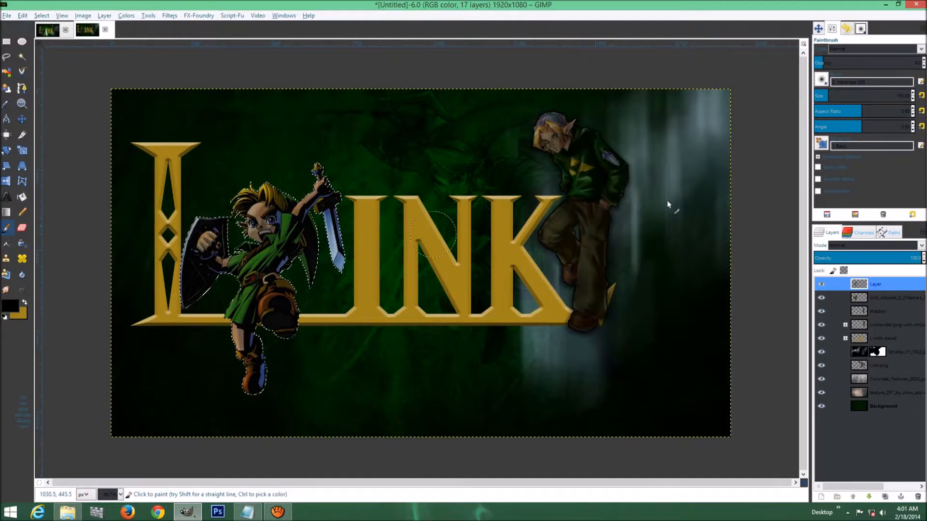
- Examine the artwork layer with its visibility toggled, and compare the shading and layer order with the finished Zelda.xcf image
{"action": "left_click", "coordinate": [821, 297]}
{"action": "left_click", "coordinate": [821, 298]}
{"action": "left_click", "coordinate": [45, 32]}
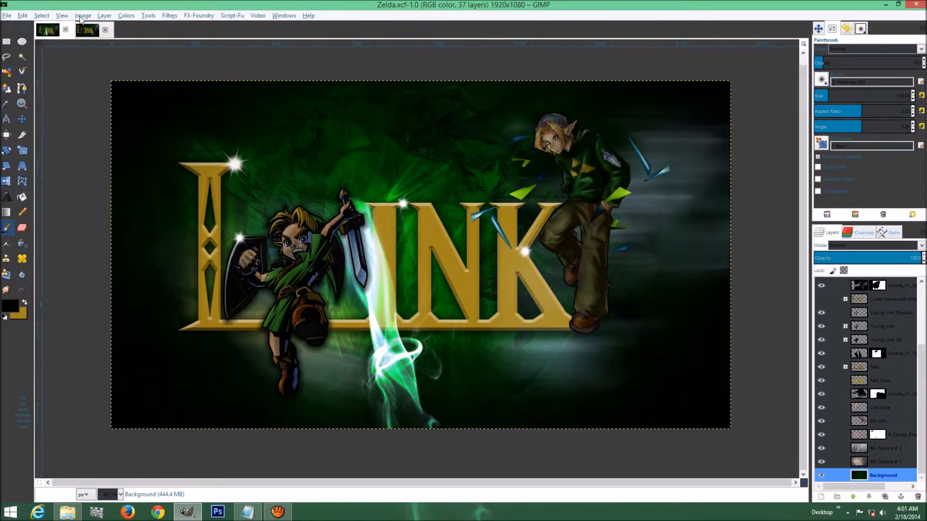
{"action": "left_click", "coordinate": [89, 31]}
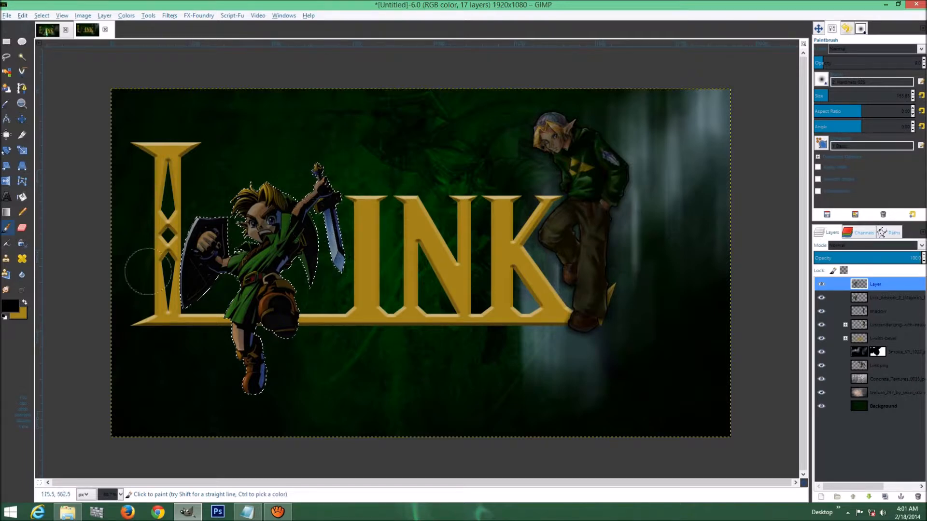
{"action": "left_click", "coordinate": [46, 31]}
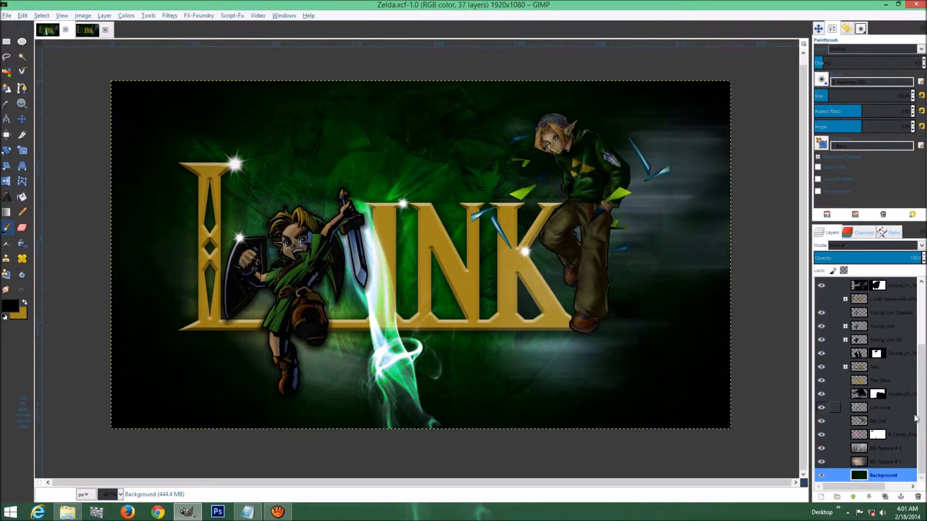
{"action": "scroll", "coordinate": [922, 415], "scroll_direction": "up", "scroll_amount": 4}
{"action": "scroll", "coordinate": [868, 386], "scroll_direction": "down", "scroll_amount": 4}
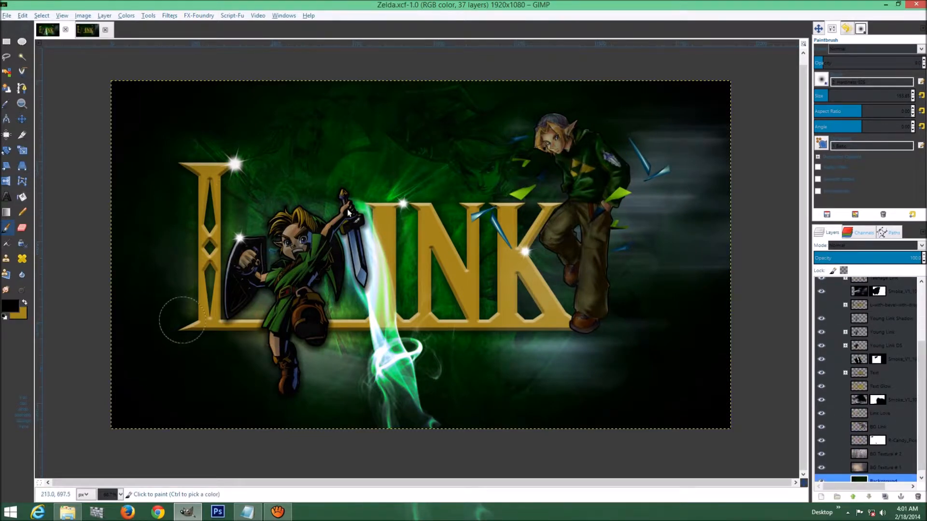
- Return to the working image, darken the figure from the shield to the sword with more shading, and clear the selection
{"action": "left_click", "coordinate": [81, 28]}
{"action": "mouse_move", "coordinate": [207, 213]}
{"action": "left_mouse_down"}
{"action": "mouse_move", "coordinate": [192, 259]}
{"action": "mouse_move", "coordinate": [249, 300]}
{"action": "mouse_move", "coordinate": [249, 378]}
{"action": "mouse_move", "coordinate": [258, 366]}
{"action": "mouse_move", "coordinate": [242, 300]}
{"action": "mouse_move", "coordinate": [252, 321]}
{"action": "mouse_move", "coordinate": [331, 239]}
{"action": "mouse_move", "coordinate": [331, 286]}
{"action": "mouse_move", "coordinate": [323, 242]}
{"action": "mouse_move", "coordinate": [338, 259]}
{"action": "mouse_move", "coordinate": [338, 280]}
{"action": "mouse_move", "coordinate": [327, 225]}
{"action": "mouse_move", "coordinate": [310, 235]}
{"action": "mouse_move", "coordinate": [334, 273]}
{"action": "left_mouse_up"}
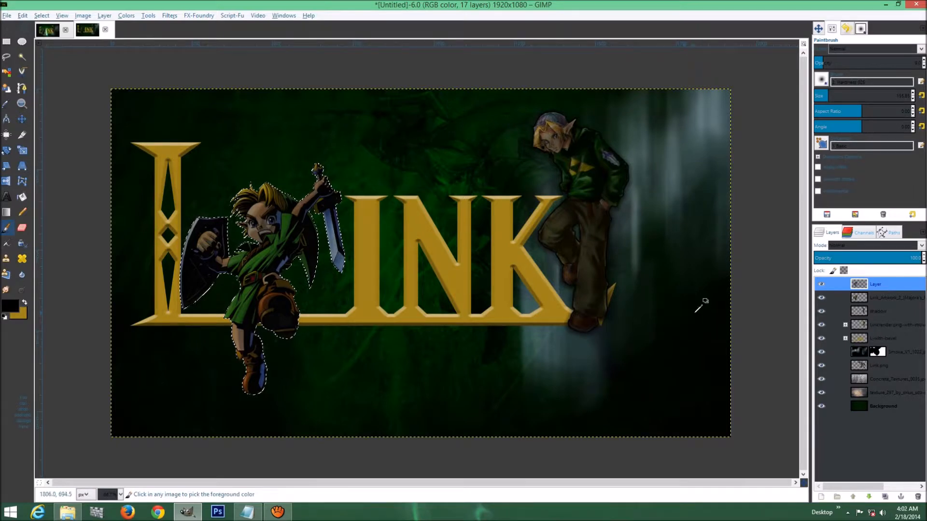
{"action": "key", "text": "ctrl+shift+a"}
{"action": "left_click", "coordinate": [822, 284]}
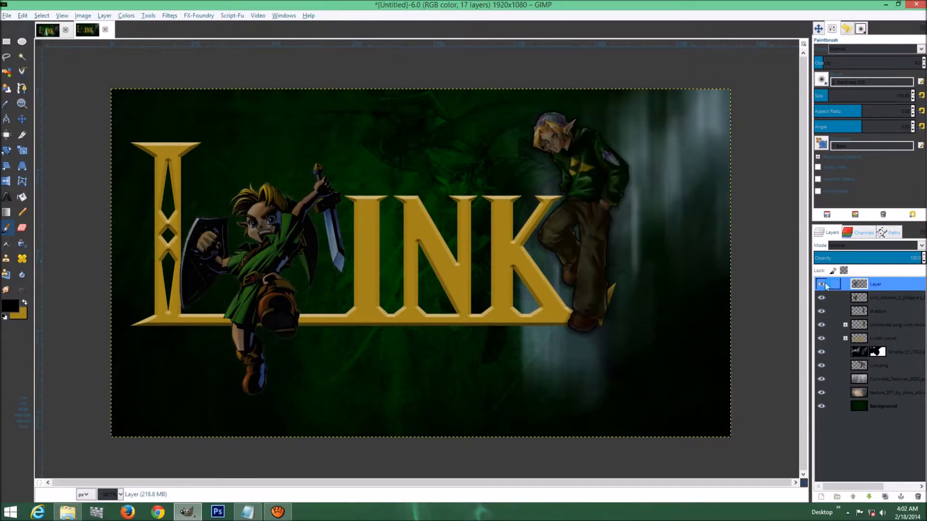
- Compare the figure with and without the painted shading by toggling the shading layer's visibility
{"action": "left_click", "coordinate": [822, 284]}
{"action": "left_click", "coordinate": [822, 284]}
{"action": "left_click", "coordinate": [823, 283]}
{"action": "left_click", "coordinate": [823, 283]}
{"action": "left_click", "coordinate": [823, 283]}
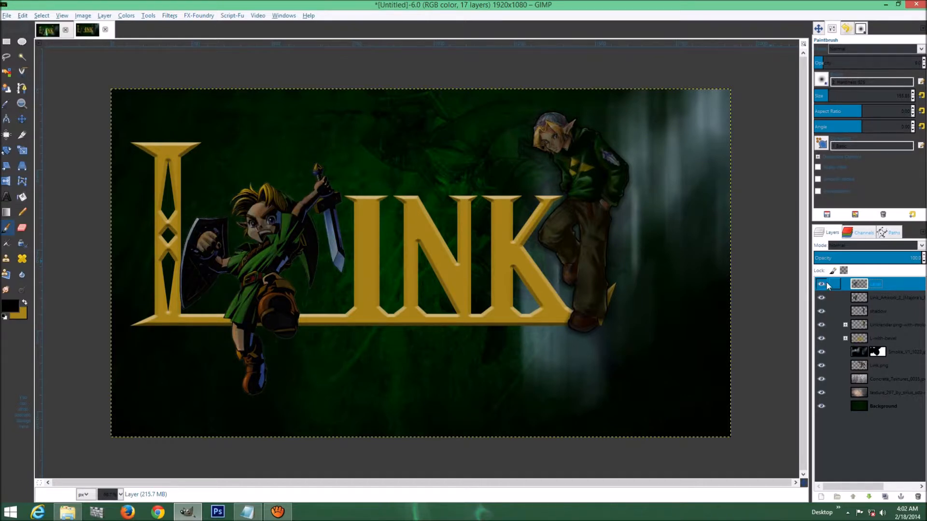
- Add a thin black Stroke layer effect at Normal blend mode and full opacity to the Link_Artwork_2 (Majora's Mask) layer
{"action": "left_click", "coordinate": [898, 300]}
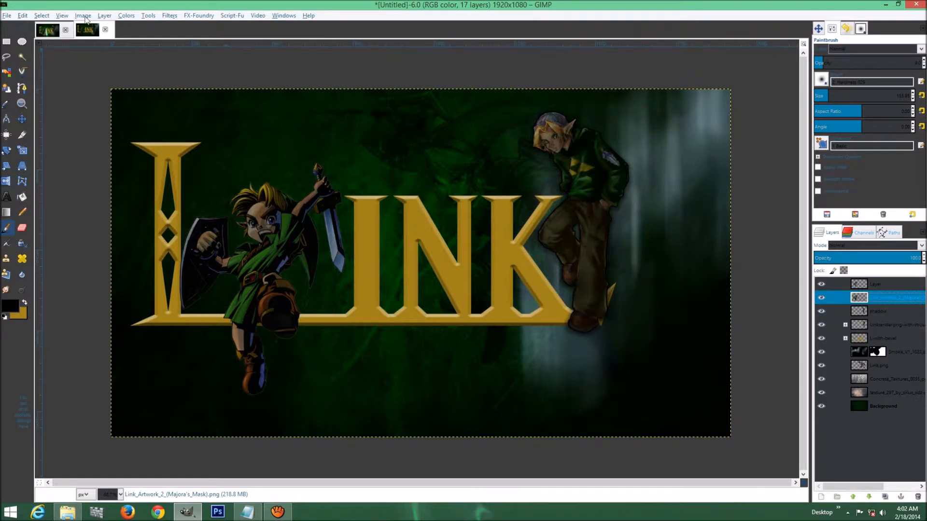
{"action": "left_click", "coordinate": [104, 16]}
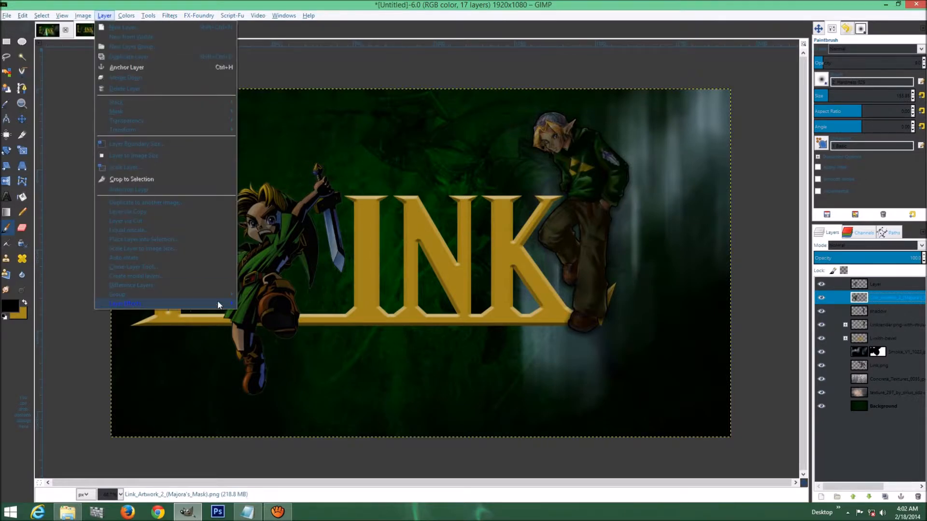
{"action": "mouse_move", "coordinate": [221, 303]}
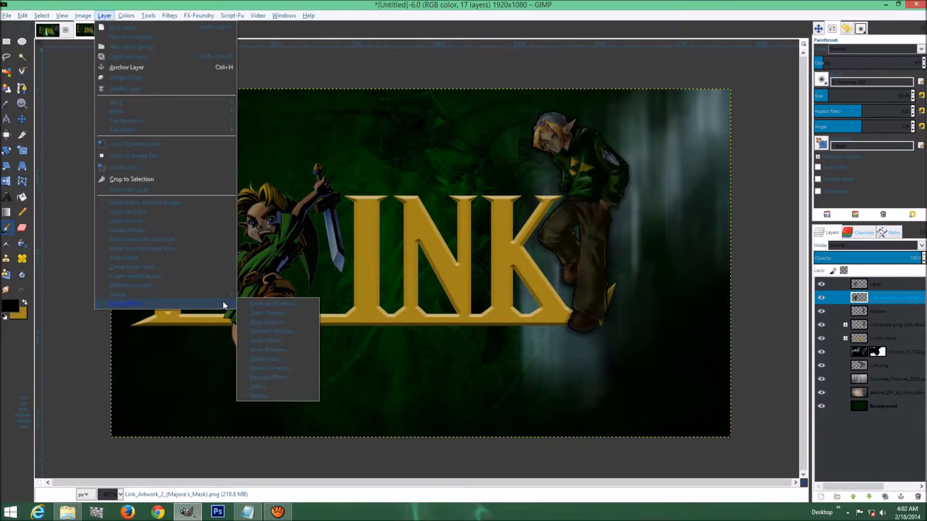
{"action": "left_click", "coordinate": [277, 396]}
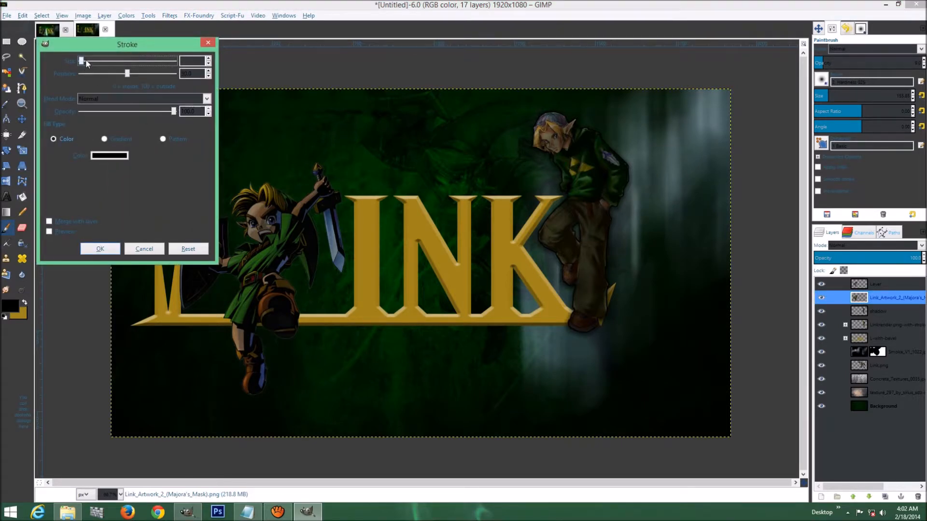
{"action": "left_click_drag", "start_coordinate": [90, 63], "coordinate": [85, 61]}
{"action": "left_click", "coordinate": [49, 232]}
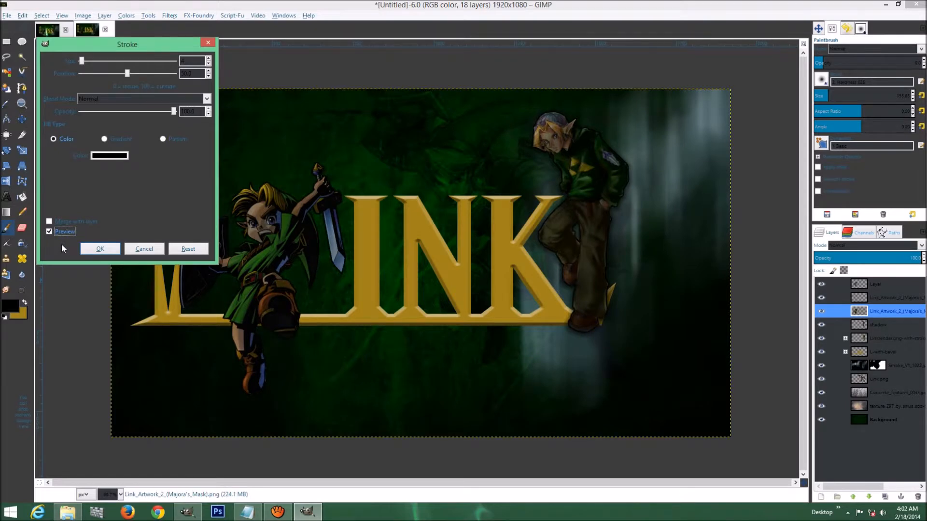
{"action": "left_click", "coordinate": [100, 252]}
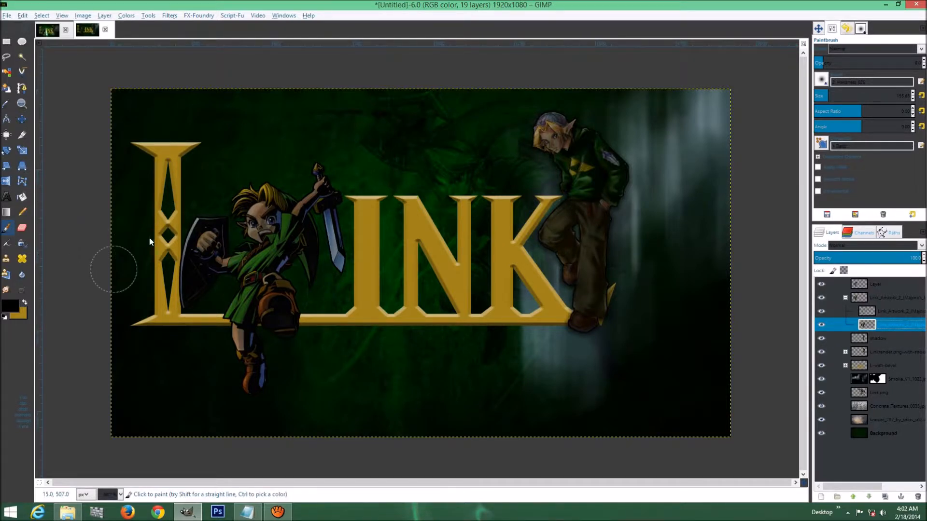
{"action": "left_click", "coordinate": [105, 20]}
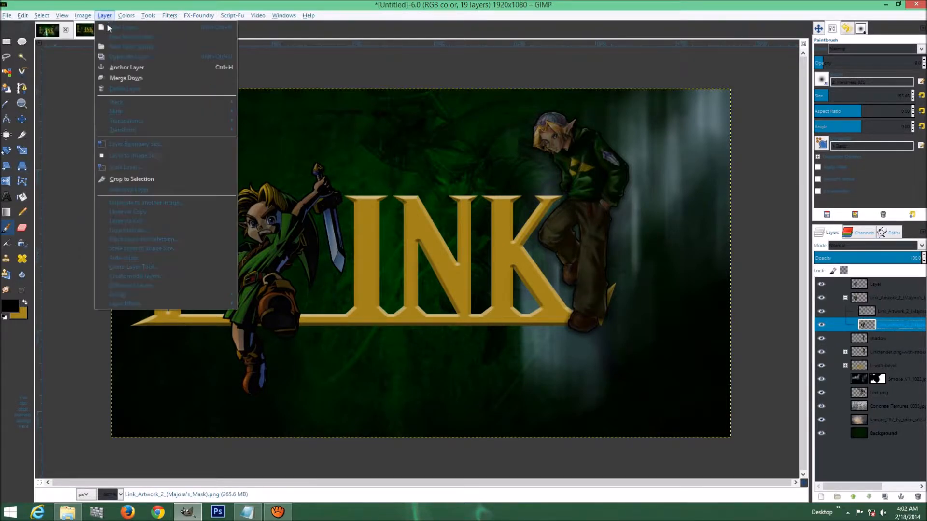
{"action": "mouse_move", "coordinate": [192, 307]}
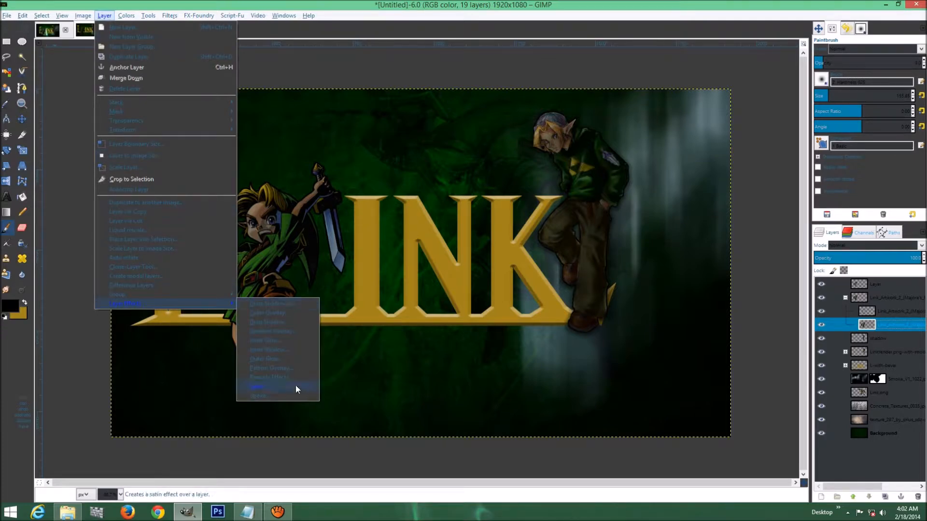
{"action": "left_click", "coordinate": [290, 324]}
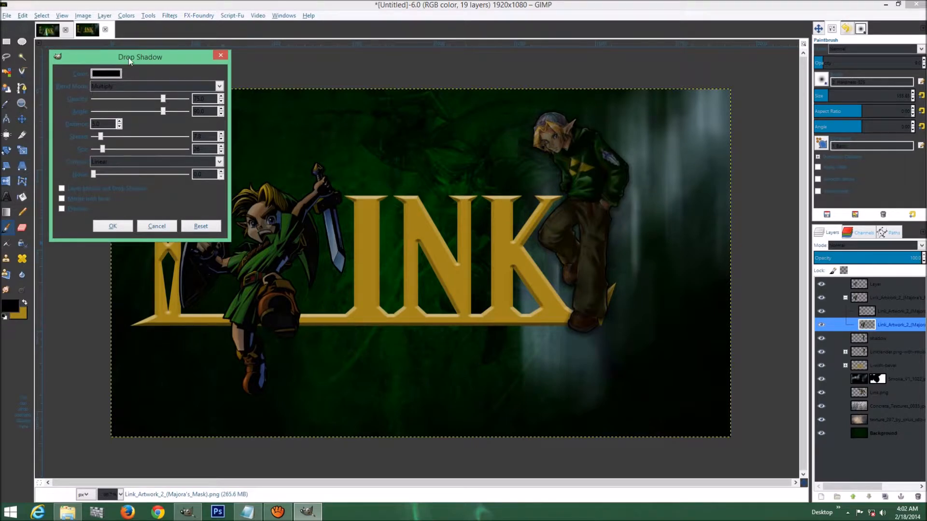
{"action": "left_click_drag", "start_coordinate": [128, 57], "coordinate": [111, 42]}
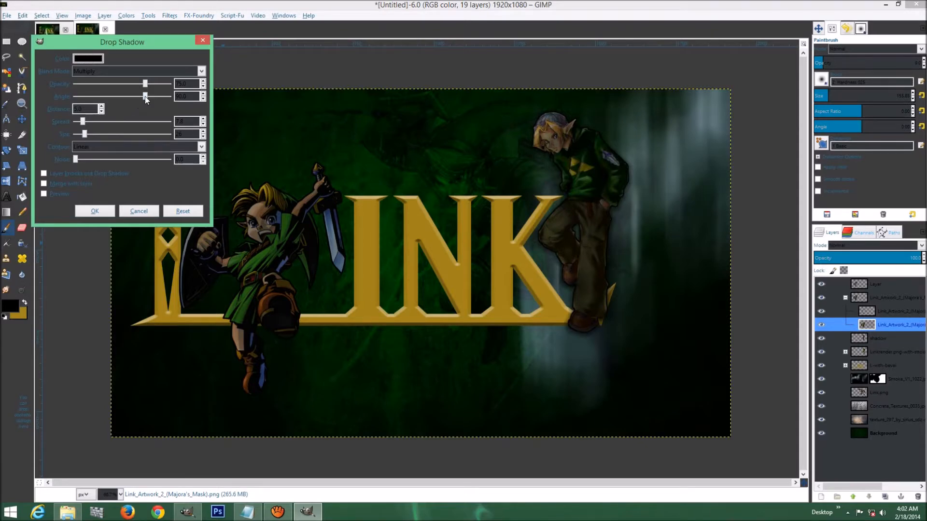
{"action": "left_click_drag", "start_coordinate": [145, 96], "coordinate": [146, 98]}
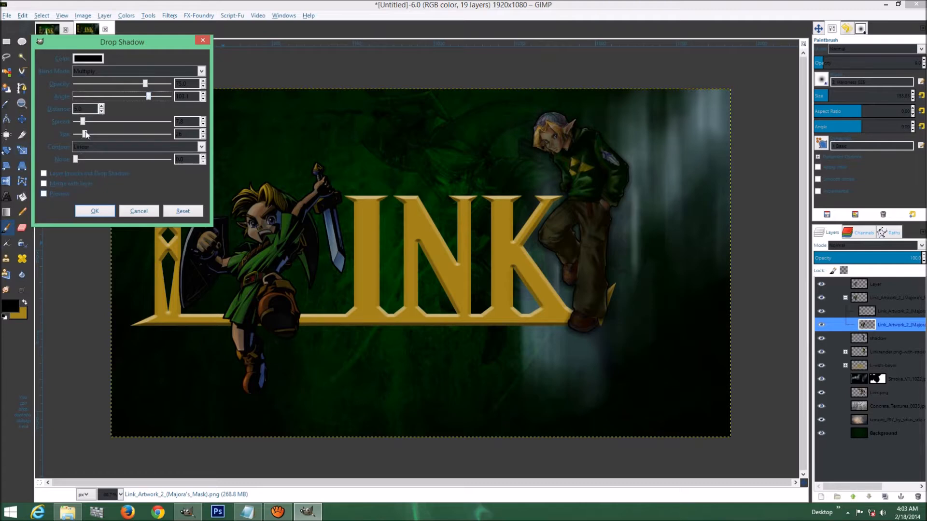
{"action": "left_click_drag", "start_coordinate": [86, 136], "coordinate": [91, 139]}
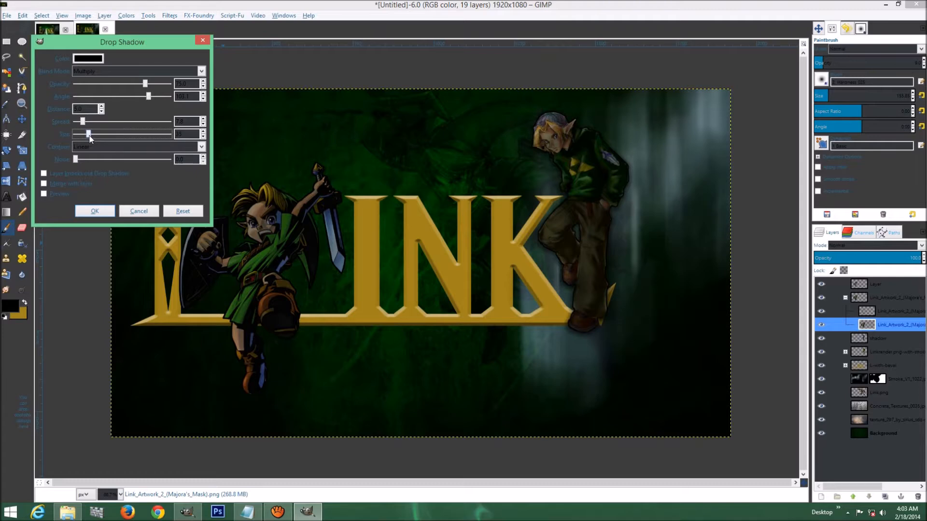
{"action": "left_click_drag", "start_coordinate": [85, 124], "coordinate": [79, 127]}
{"action": "left_click", "coordinate": [58, 195]}
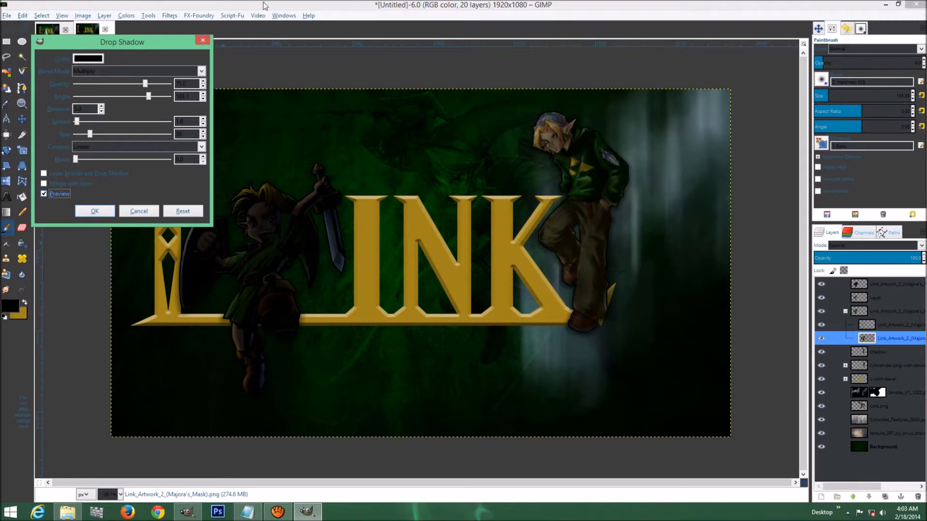
{"action": "left_click", "coordinate": [67, 183]}
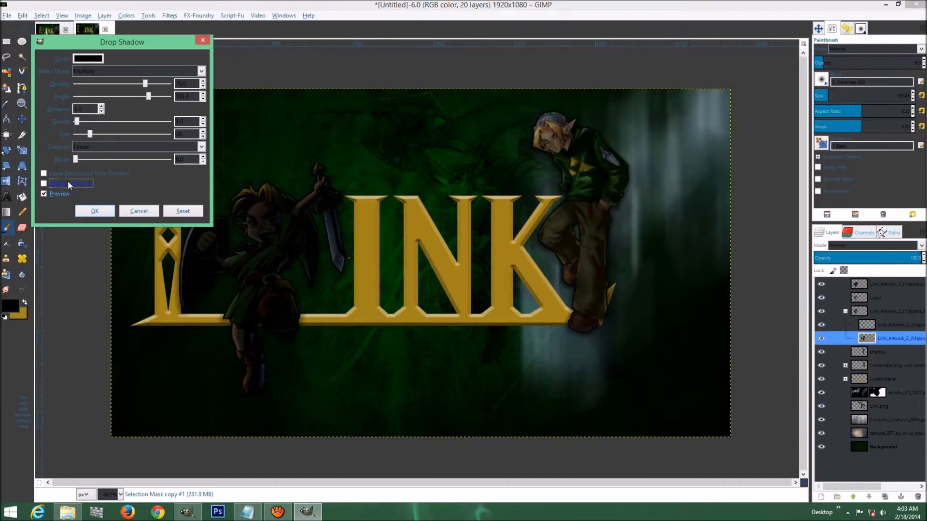
{"action": "left_click", "coordinate": [137, 211]}
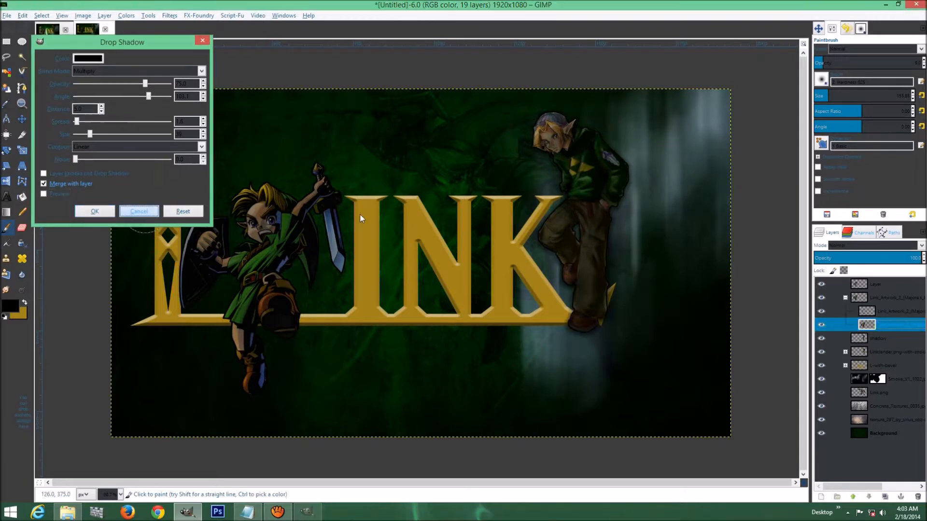
- Configure a black Multiply Drop Shadow for the artwork's with-stroke layer group with a 105° angle, less spread and a larger size, and preview it
{"action": "left_click", "coordinate": [881, 297]}
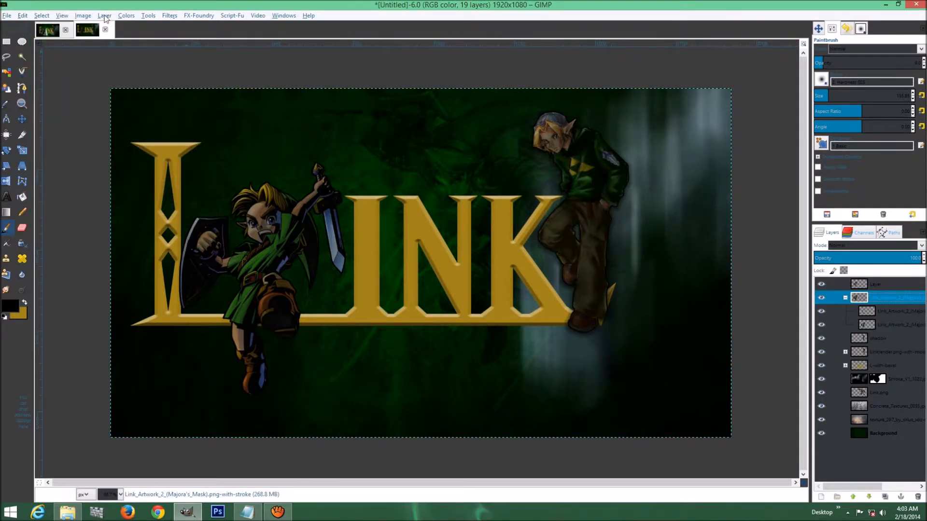
{"action": "left_click", "coordinate": [105, 15]}
{"action": "mouse_move", "coordinate": [182, 313]}
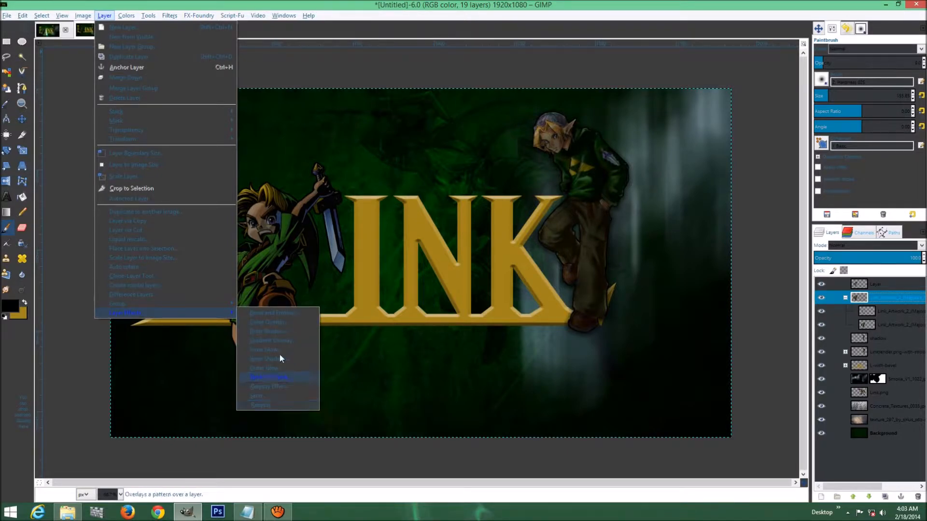
{"action": "left_click", "coordinate": [282, 334]}
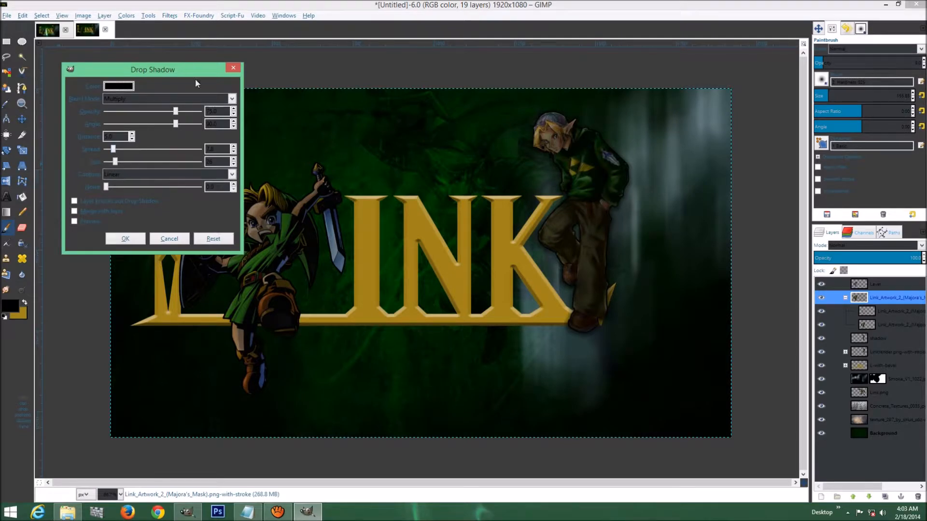
{"action": "left_click", "coordinate": [176, 123]}
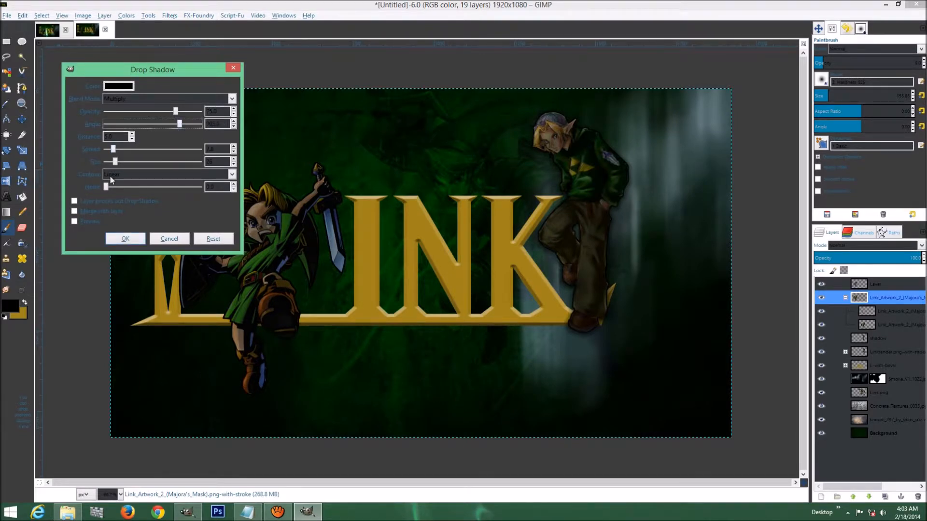
{"action": "left_click_drag", "start_coordinate": [114, 151], "coordinate": [119, 166]}
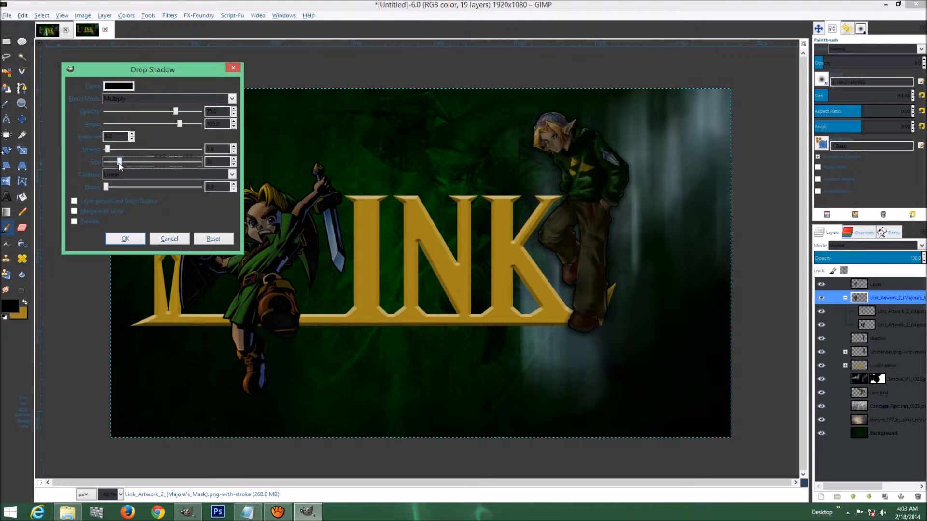
{"action": "left_click", "coordinate": [83, 222]}
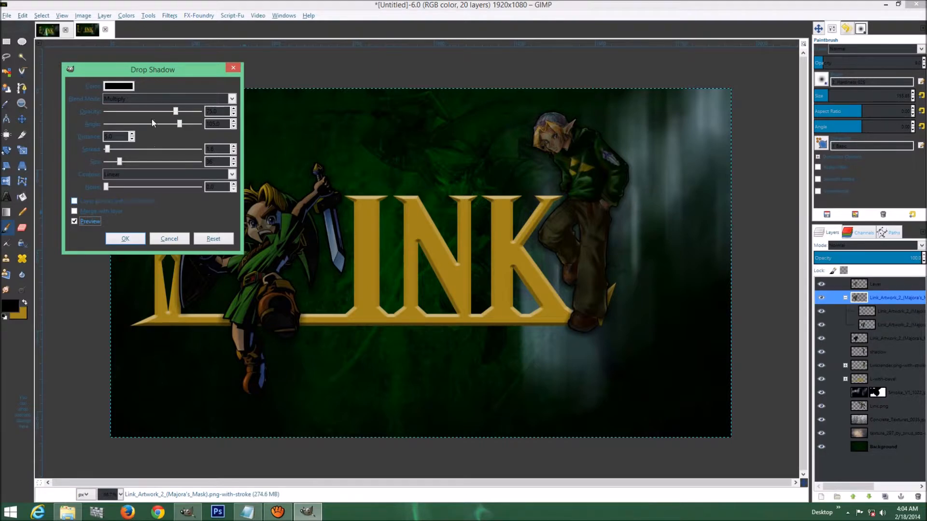
- Clear the view of the figure, turn off the shadow preview, and increase the drop shadow's size further
{"action": "left_click_drag", "start_coordinate": [115, 65], "coordinate": [95, 54]}
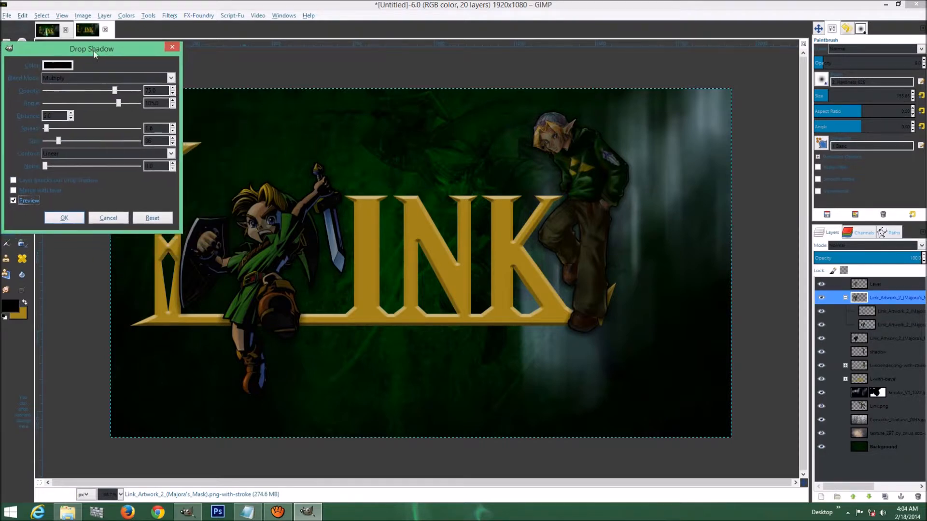
{"action": "left_click", "coordinate": [19, 199]}
{"action": "left_click_drag", "start_coordinate": [58, 144], "coordinate": [63, 144]}
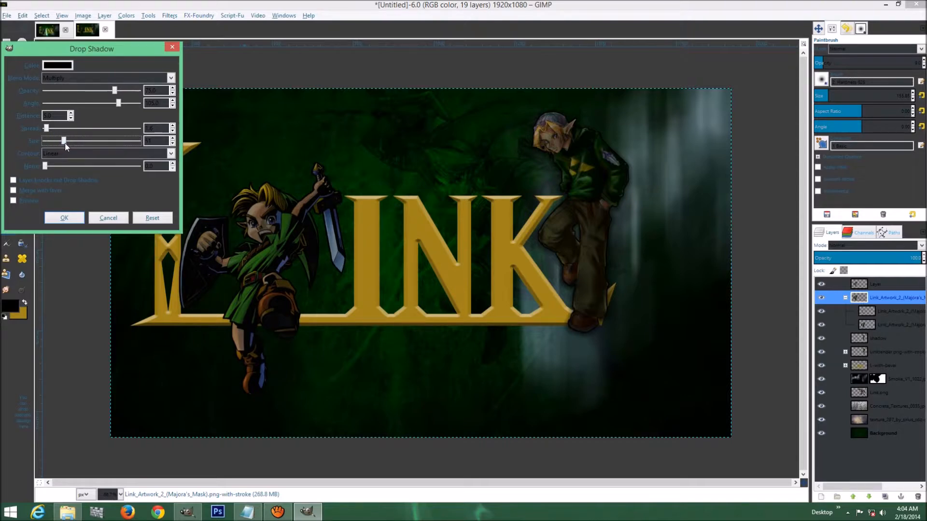
- Apply a black Multiply drop shadow with slightly increased spread to the sword-wielding Link layer and collapse its layer group
{"action": "left_click_drag", "start_coordinate": [46, 129], "coordinate": [47, 130]}
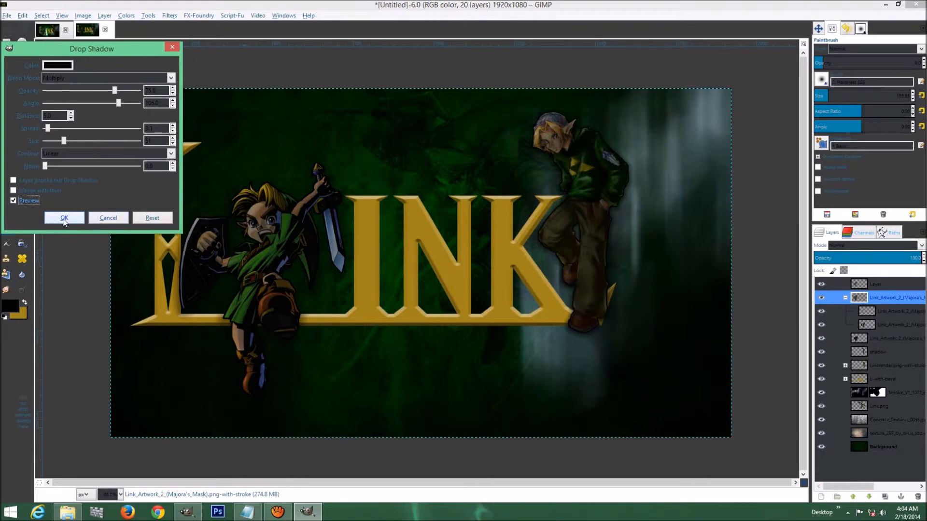
{"action": "left_click", "coordinate": [61, 220]}
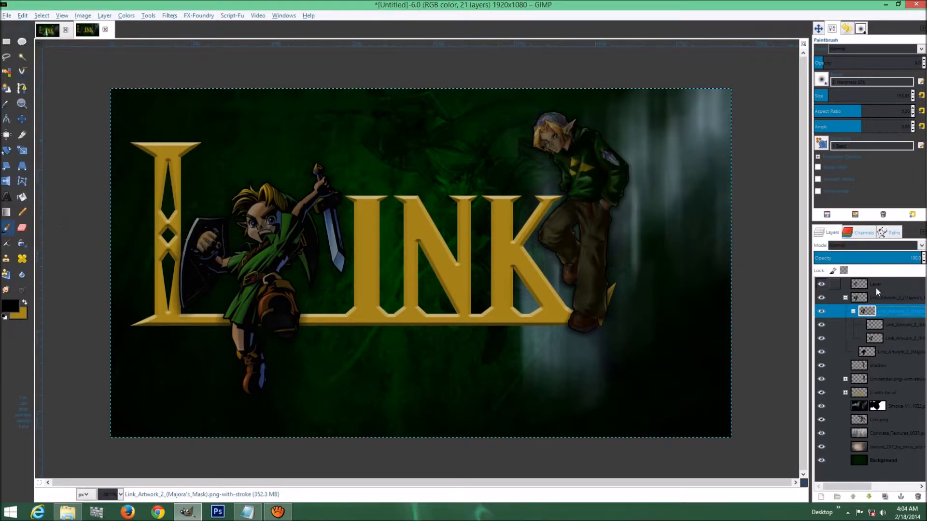
{"action": "left_click", "coordinate": [845, 297]}
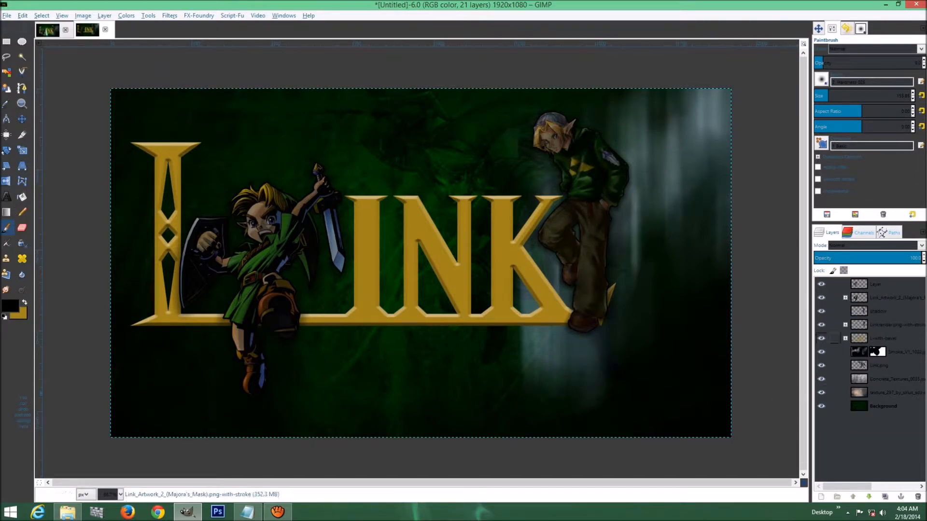
- Compare the image with and without the L-with-bevel layer group by toggling its visibility
{"action": "left_click", "coordinate": [891, 338]}
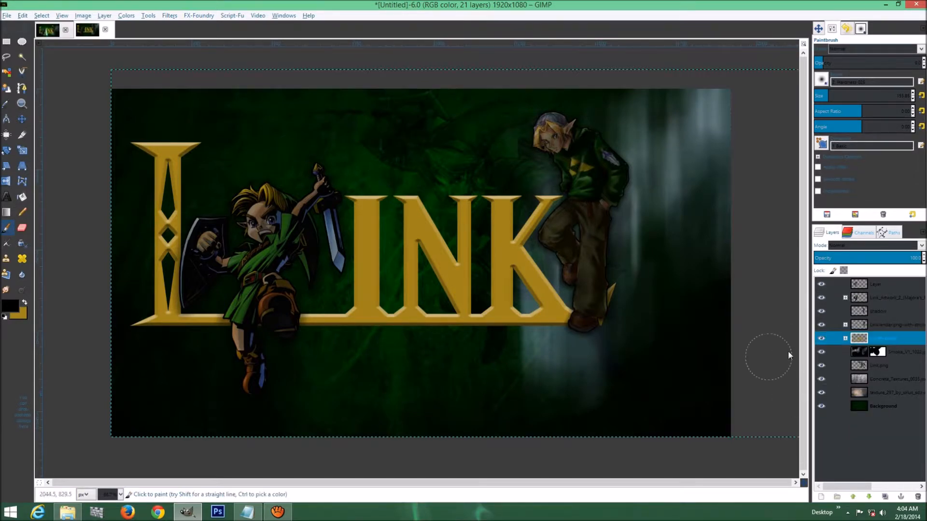
{"action": "left_click", "coordinate": [821, 339]}
{"action": "left_click", "coordinate": [820, 339]}
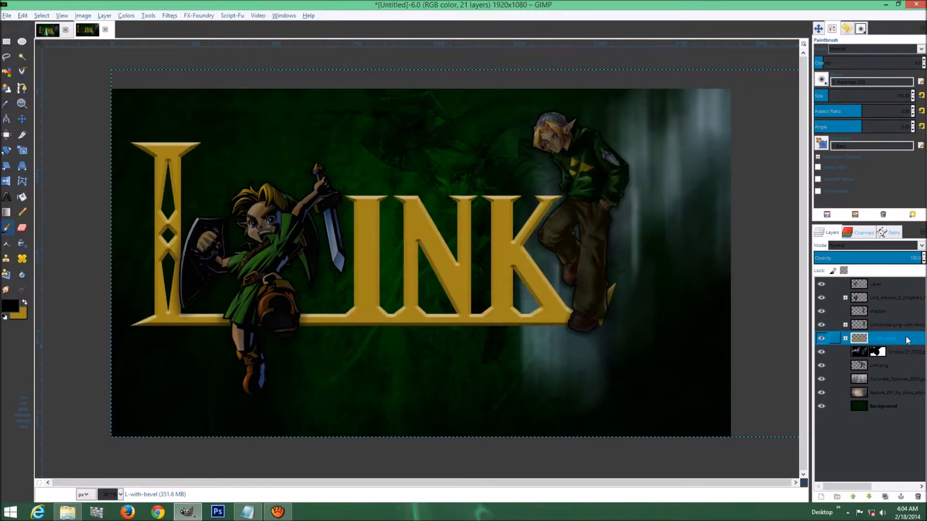
{"action": "left_click", "coordinate": [821, 339]}
{"action": "left_click", "coordinate": [820, 339]}
{"action": "left_click", "coordinate": [821, 338]}
{"action": "left_click", "coordinate": [820, 338]}
- Add a new transparent layer above the Smoke_V1_1022.jpg layer
{"action": "left_click", "coordinate": [899, 349]}
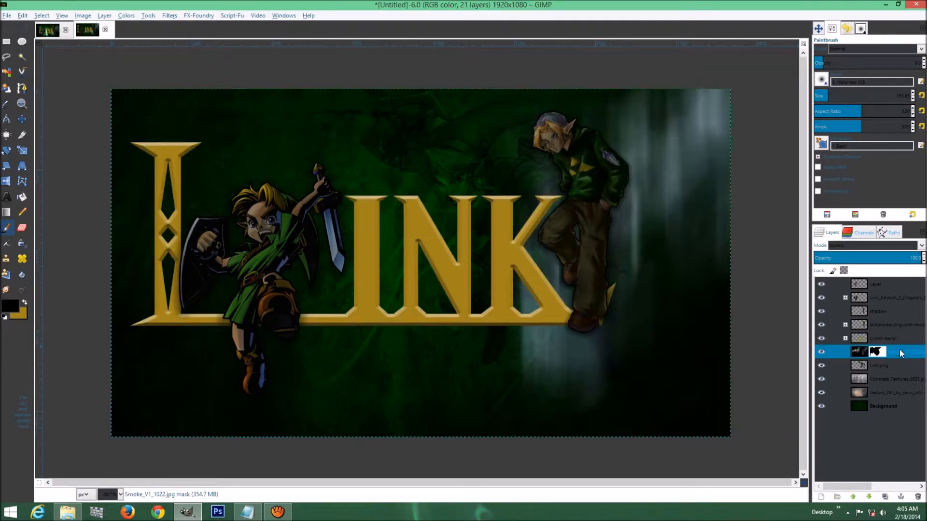
{"action": "left_click", "coordinate": [820, 497]}
{"action": "left_click", "coordinate": [149, 228]}
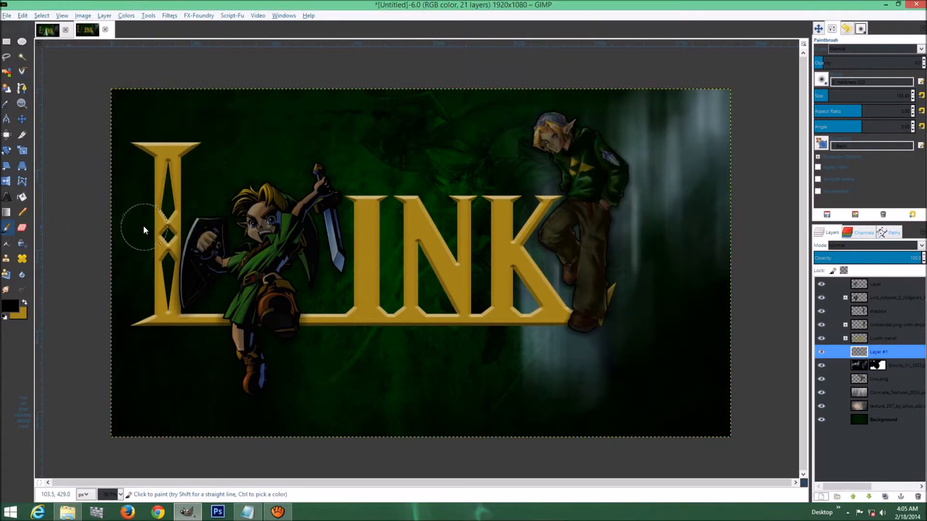
- Swap the colors so gold is the foreground and enlarge the paintbrush to size 227.85
{"action": "left_click", "coordinate": [25, 302]}
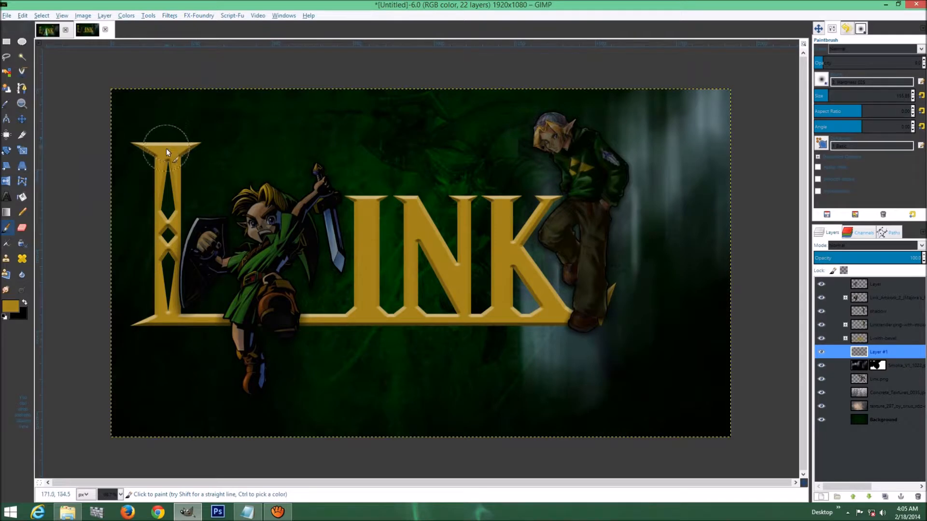
{"action": "key", "text": "bracketright"}
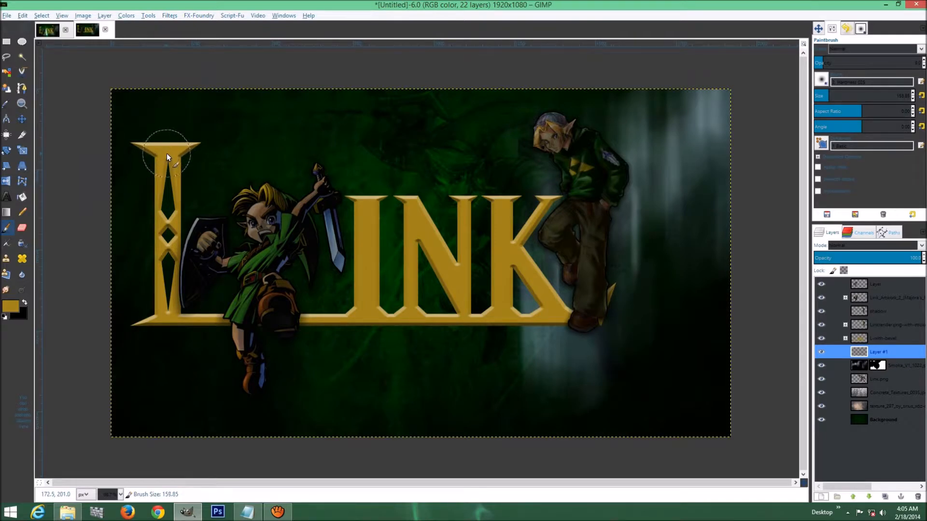
{"action": "key", "text": "bracketright"}
{"action": "key", "text": "bracketright"}
{"action": "key", "text": "bracketright"}
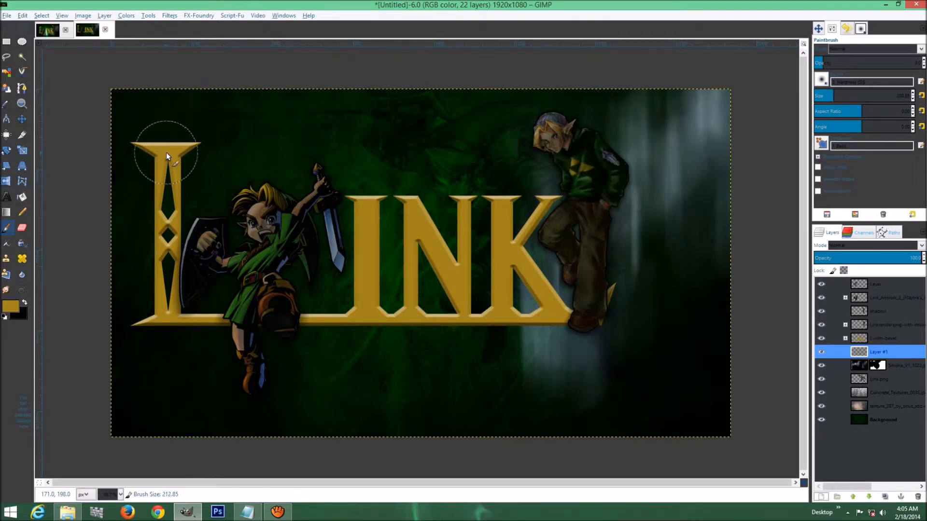
{"action": "key", "text": "bracketright"}
{"action": "key", "text": "bracketright"}
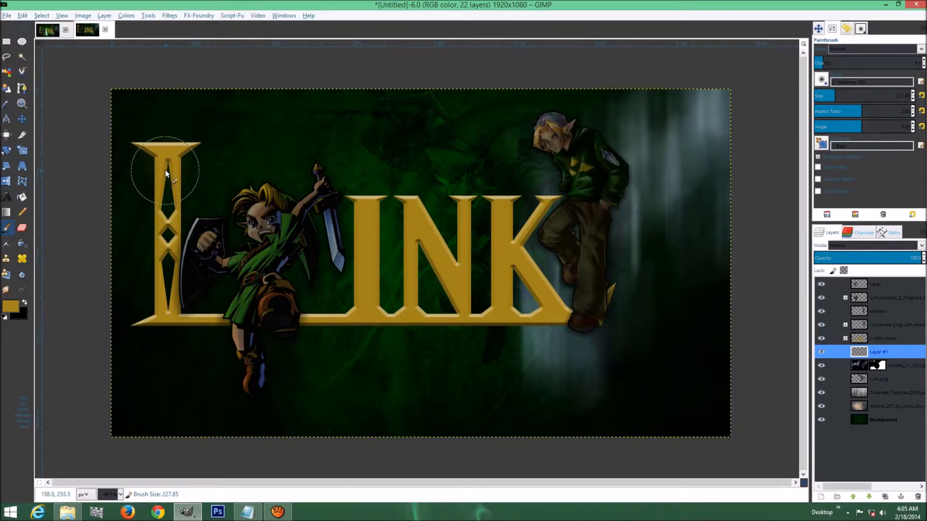
- Try a low-opacity gold stroke behind the letter L, and undo both the stroke and the new layer
{"action": "left_click_drag", "start_coordinate": [167, 147], "coordinate": [157, 216]}
{"action": "key", "text": "ctrl+z"}
{"action": "key", "text": "ctrl+z"}
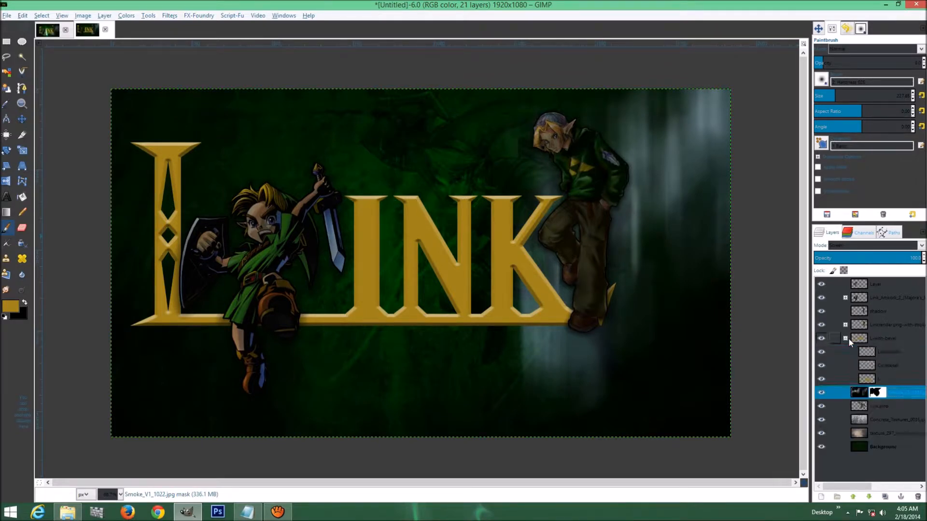
- Resize the L-with-bevel layer group to the image size
{"action": "left_click", "coordinate": [886, 339]}
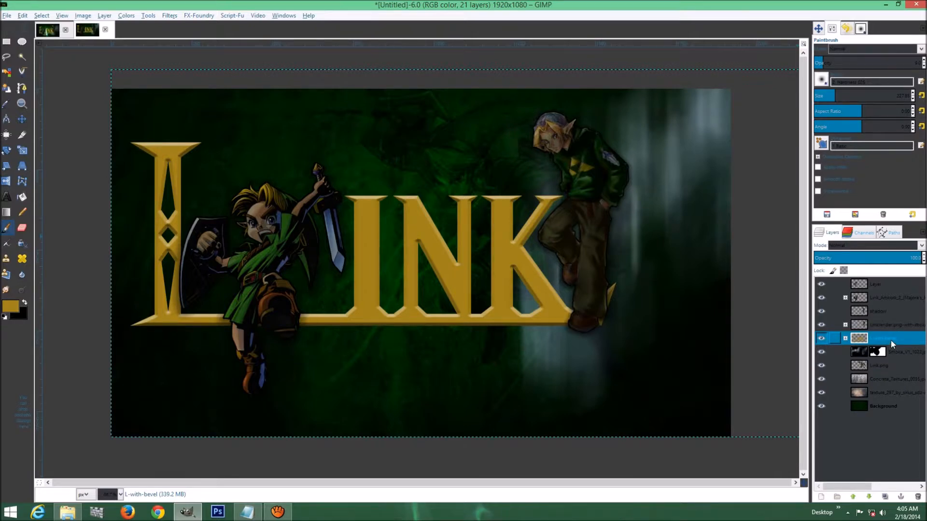
{"action": "right_click", "coordinate": [891, 340]}
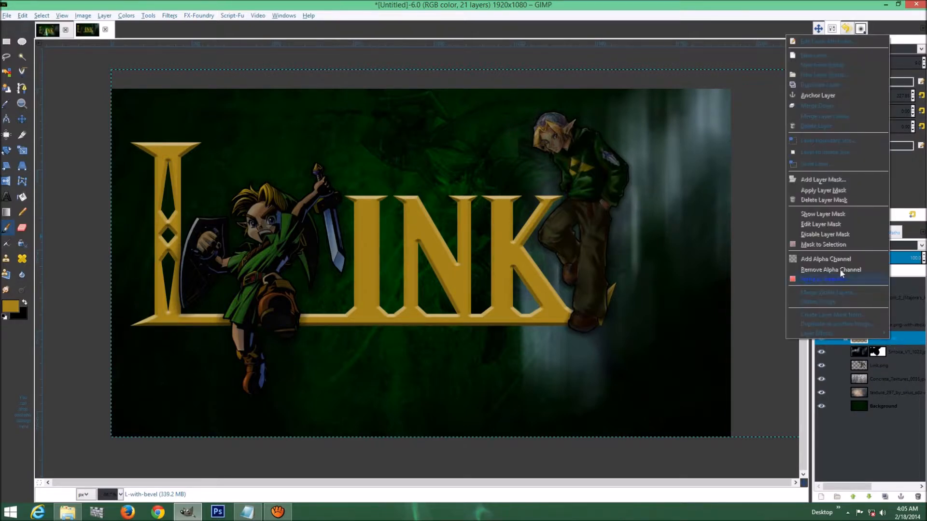
{"action": "left_click", "coordinate": [823, 151]}
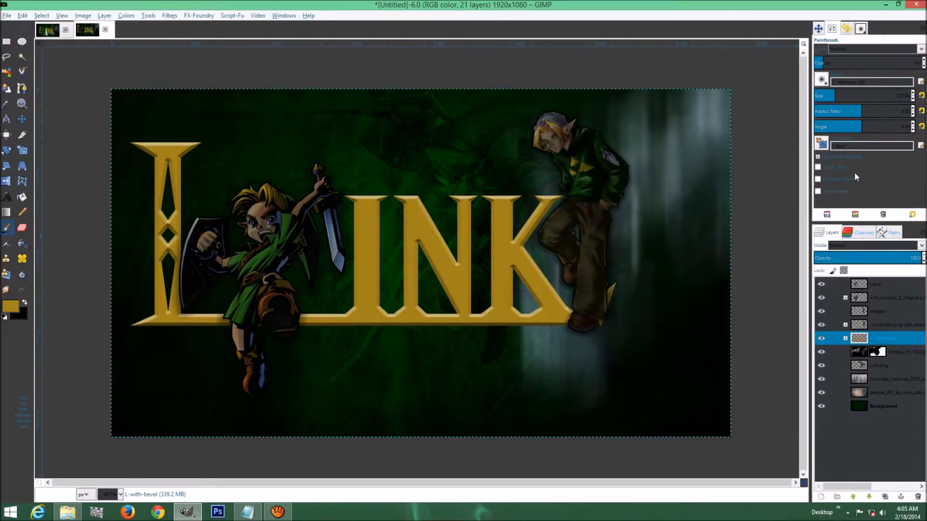
- Check the layer boundaries of the highlight, shadow and L layers inside the L-with-bevel group
{"action": "left_click", "coordinate": [844, 340]}
{"action": "left_click", "coordinate": [893, 353]}
{"action": "right_click", "coordinate": [888, 354]}
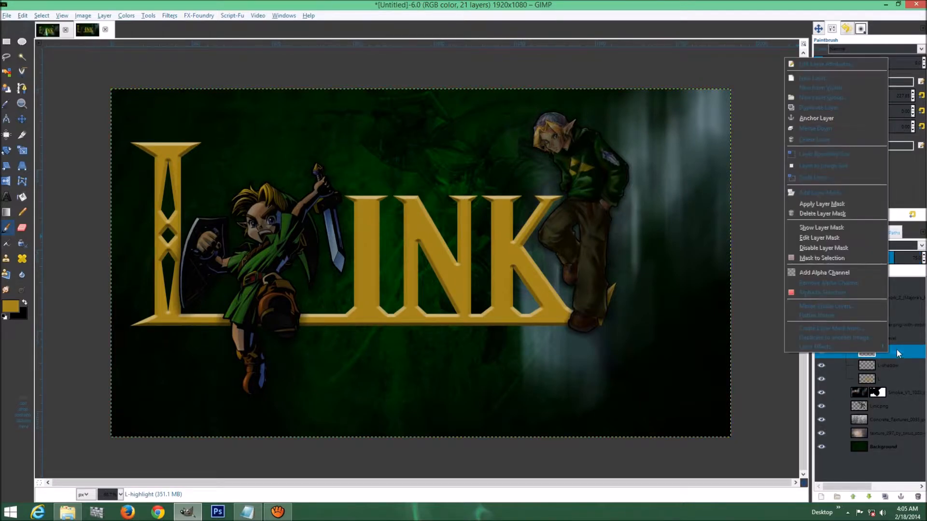
{"action": "left_click", "coordinate": [904, 364]}
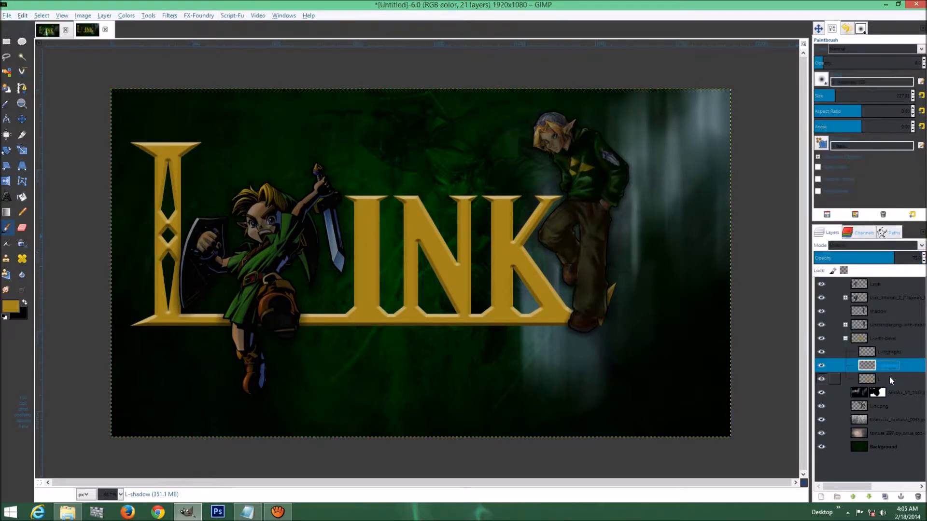
{"action": "left_click", "coordinate": [889, 377]}
{"action": "left_click", "coordinate": [845, 338]}
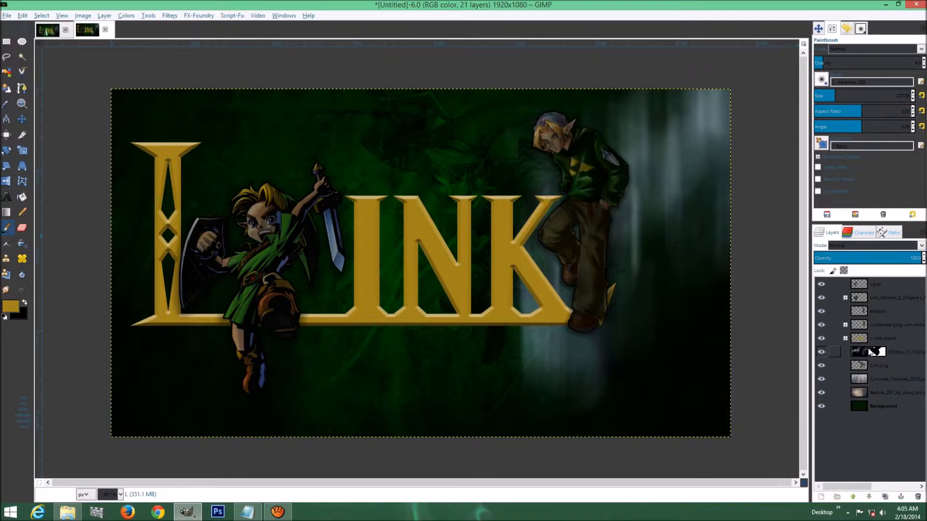
- Resize the Link.png layer to the image size
{"action": "left_click", "coordinate": [877, 352]}
{"action": "left_click", "coordinate": [899, 370]}
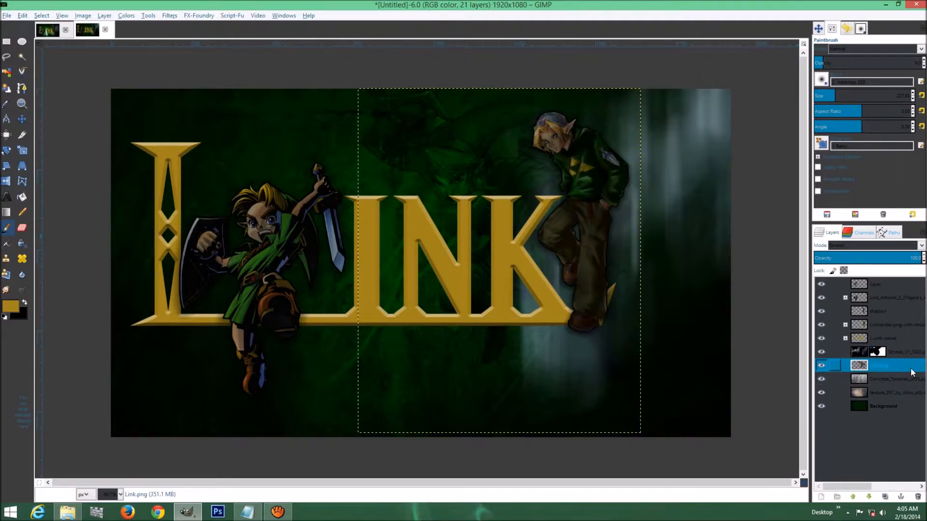
{"action": "right_click", "coordinate": [913, 373]}
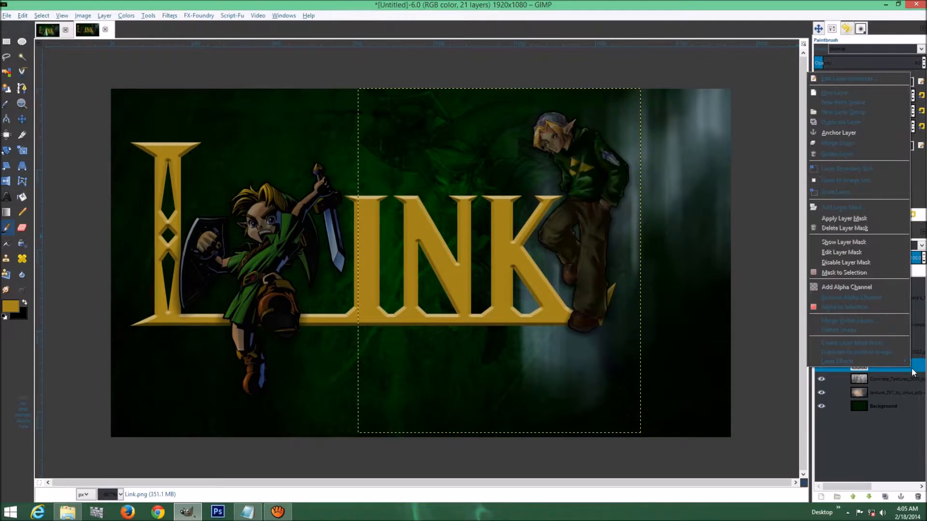
{"action": "left_click", "coordinate": [850, 182]}
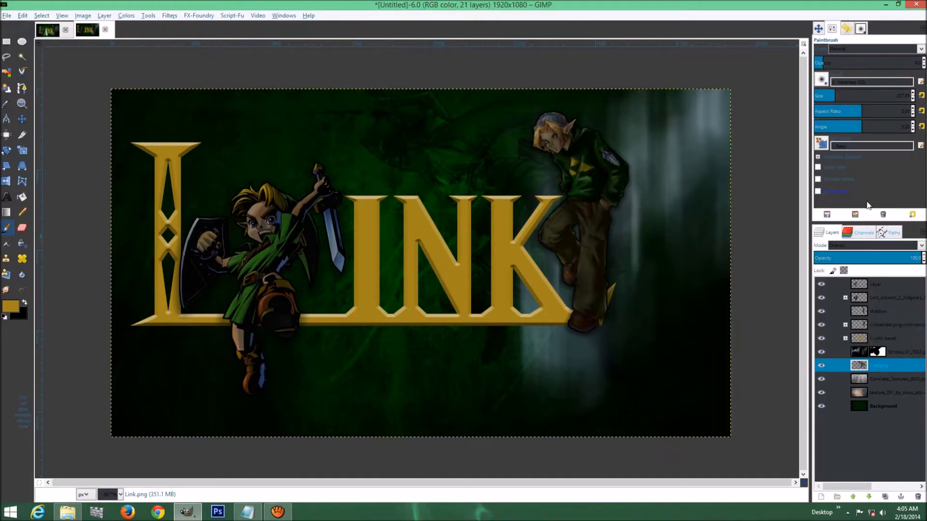
- Add a new transparent layer directly above the Smoke_V1_1022.jpg layer
{"action": "left_click", "coordinate": [900, 351]}
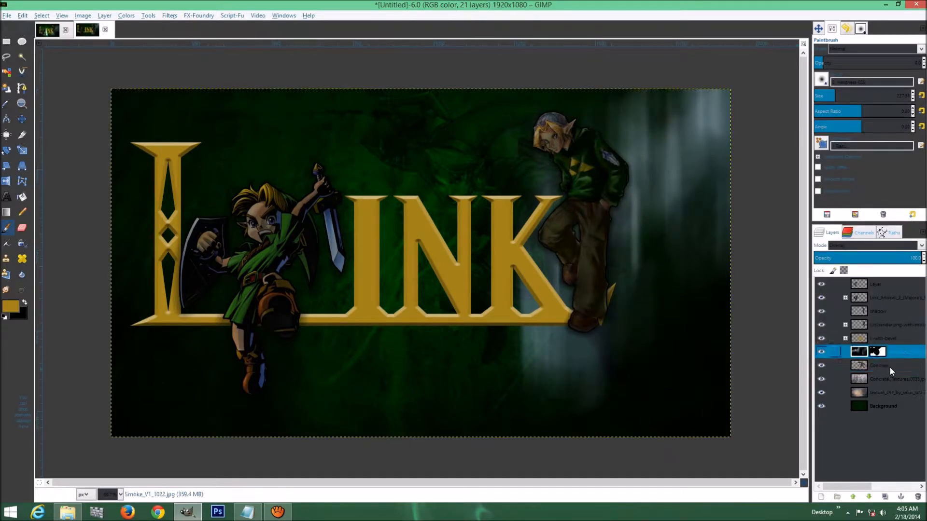
{"action": "left_click", "coordinate": [821, 497]}
{"action": "left_click", "coordinate": [159, 241]}
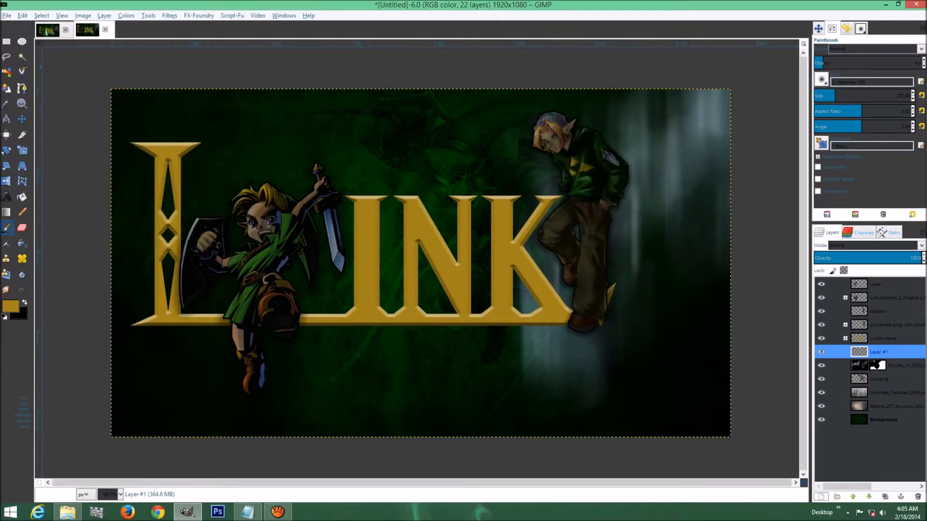
- Paint soft gold strokes at 100 opacity behind all the LINK letters and their baseline on the new layer
{"action": "left_click_drag", "start_coordinate": [830, 63], "coordinate": [917, 63]}
{"action": "left_click", "coordinate": [166, 143]}
{"action": "mouse_move", "coordinate": [168, 179]}
{"action": "left_mouse_down"}
{"action": "mouse_move", "coordinate": [171, 300]}
{"action": "mouse_move", "coordinate": [152, 309]}
{"action": "mouse_move", "coordinate": [323, 317]}
{"action": "mouse_move", "coordinate": [372, 310]}
{"action": "mouse_move", "coordinate": [364, 199]}
{"action": "mouse_move", "coordinate": [367, 213]}
{"action": "left_mouse_up"}
{"action": "mouse_move", "coordinate": [376, 315]}
{"action": "left_mouse_down"}
{"action": "mouse_move", "coordinate": [396, 321]}
{"action": "mouse_move", "coordinate": [411, 295]}
{"action": "mouse_move", "coordinate": [405, 252]}
{"action": "left_mouse_up"}
{"action": "mouse_move", "coordinate": [408, 195]}
{"action": "left_mouse_down"}
{"action": "mouse_move", "coordinate": [454, 309]}
{"action": "mouse_move", "coordinate": [424, 318]}
{"action": "mouse_move", "coordinate": [467, 316]}
{"action": "mouse_move", "coordinate": [435, 226]}
{"action": "left_mouse_up"}
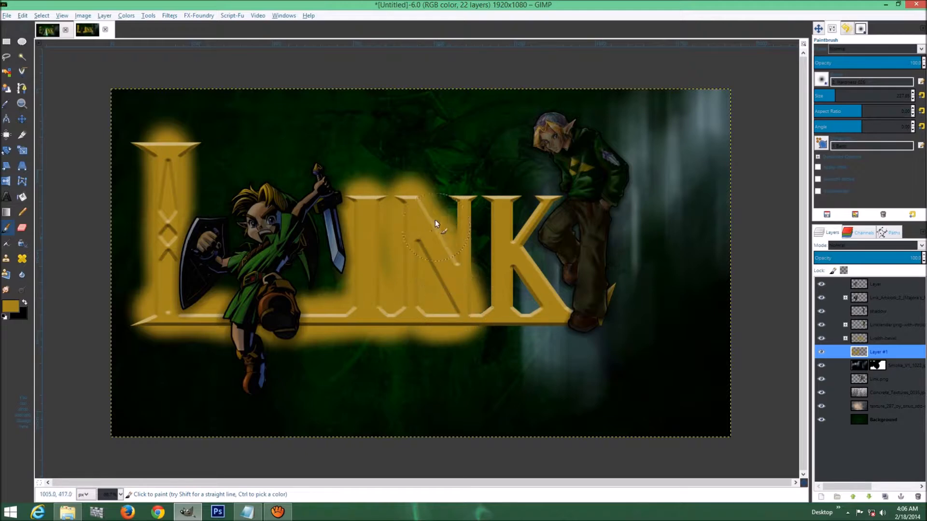
{"action": "left_click_drag", "start_coordinate": [467, 200], "coordinate": [464, 289]}
{"action": "mouse_move", "coordinate": [500, 200]}
{"action": "left_mouse_down"}
{"action": "mouse_move", "coordinate": [505, 317]}
{"action": "mouse_move", "coordinate": [597, 312]}
{"action": "mouse_move", "coordinate": [612, 299]}
{"action": "mouse_move", "coordinate": [588, 314]}
{"action": "mouse_move", "coordinate": [523, 272]}
{"action": "mouse_move", "coordinate": [515, 238]}
{"action": "mouse_move", "coordinate": [552, 195]}
{"action": "left_mouse_up"}
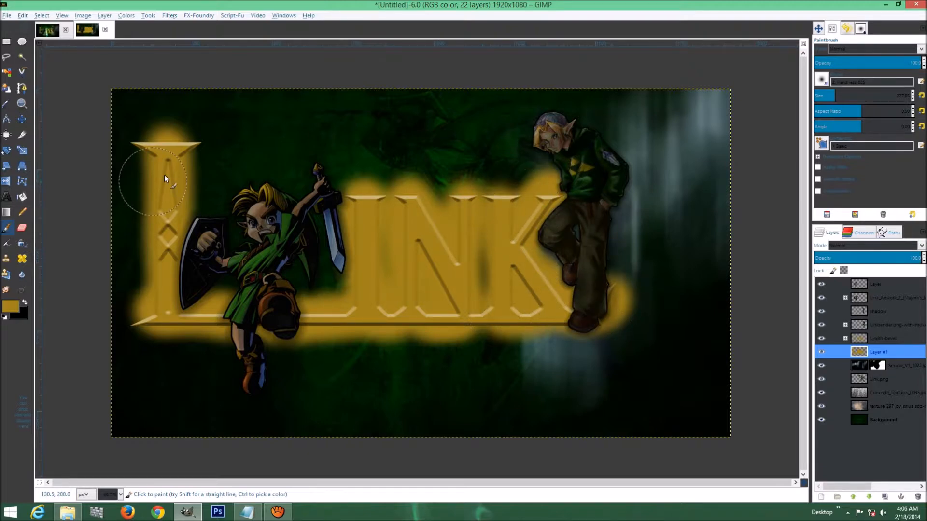
{"action": "mouse_move", "coordinate": [158, 149]}
{"action": "left_mouse_down"}
{"action": "mouse_move", "coordinate": [150, 144]}
{"action": "mouse_move", "coordinate": [187, 147]}
{"action": "left_mouse_up"}
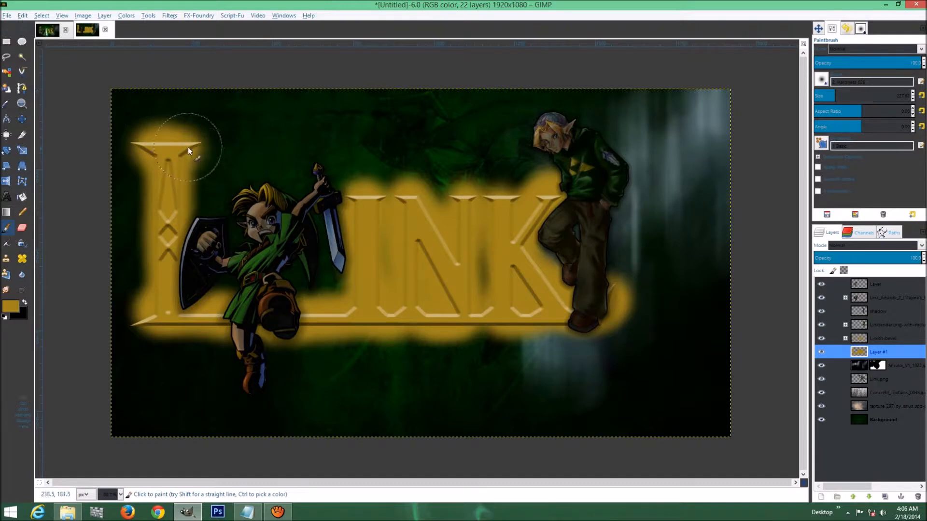
{"action": "left_click", "coordinate": [139, 315]}
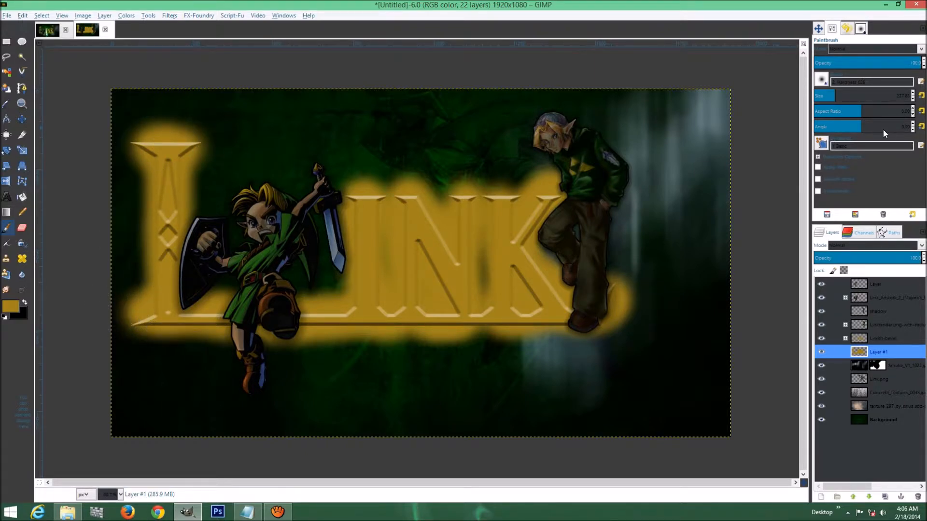
- Try the Multiply and Burn blend modes on the gold-painted layer and settle on Dodge
{"action": "left_click", "coordinate": [897, 247]}
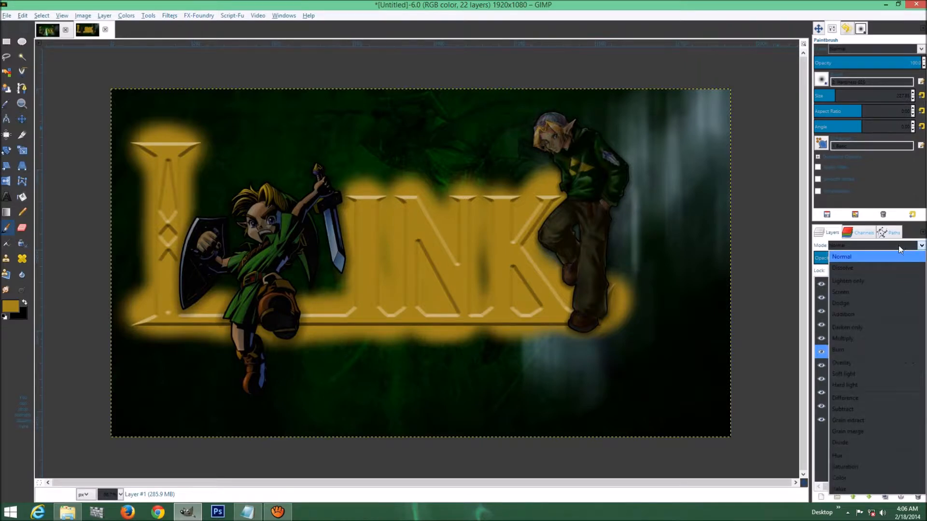
{"action": "left_click", "coordinate": [851, 339]}
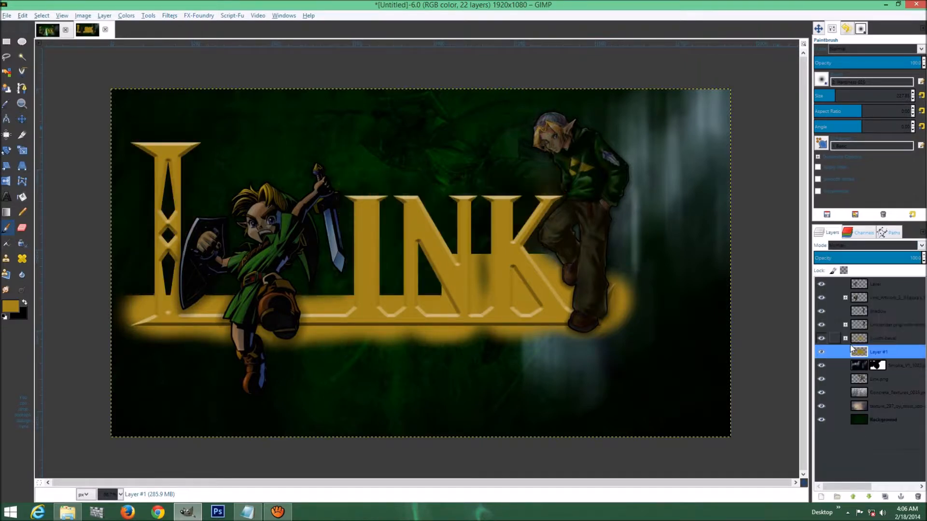
{"action": "left_click", "coordinate": [874, 246]}
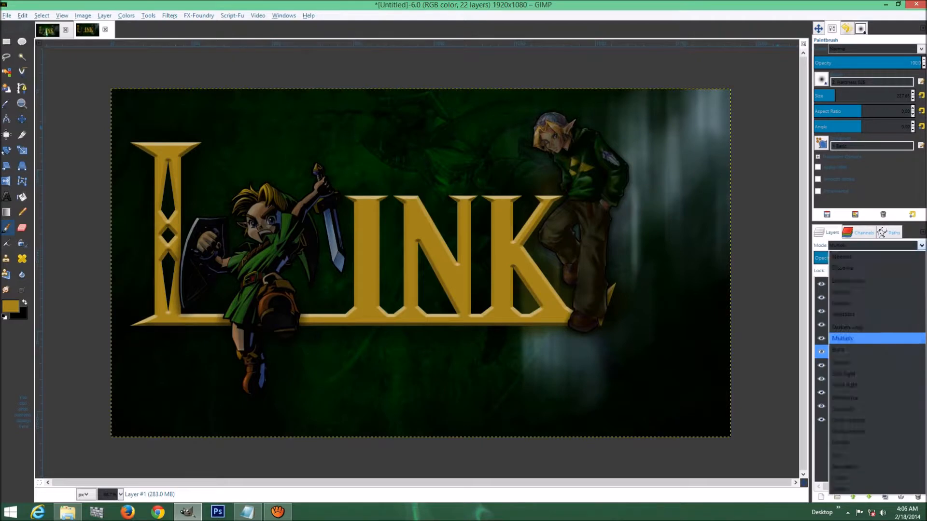
{"action": "left_click", "coordinate": [868, 354]}
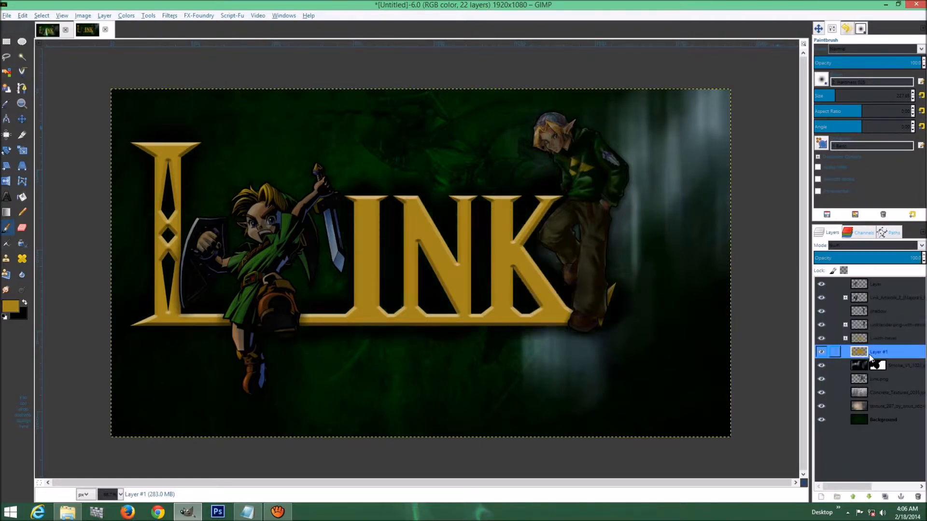
{"action": "left_click", "coordinate": [870, 245]}
{"action": "left_click", "coordinate": [859, 308]}
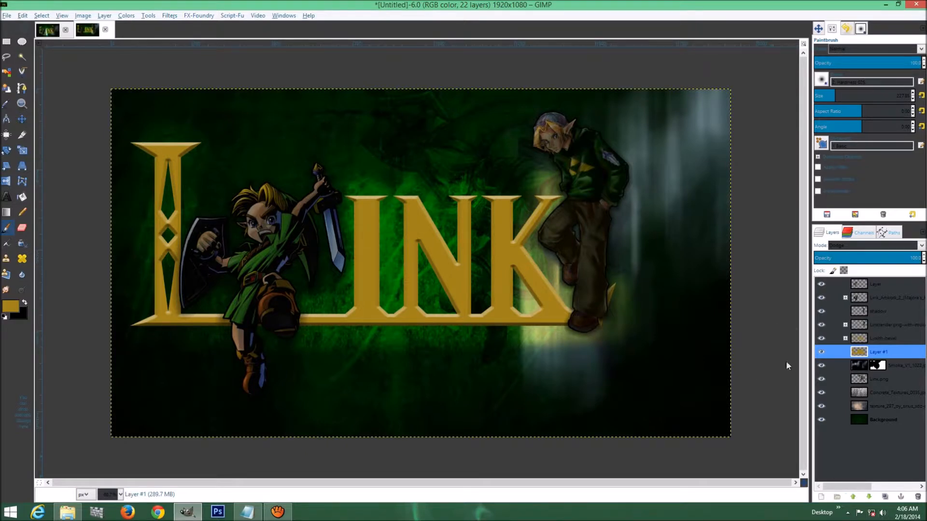
- Compare the image with and without the sword-wielding Link group and the shadow layer by toggling each one's visibility
{"action": "left_click", "coordinate": [896, 298]}
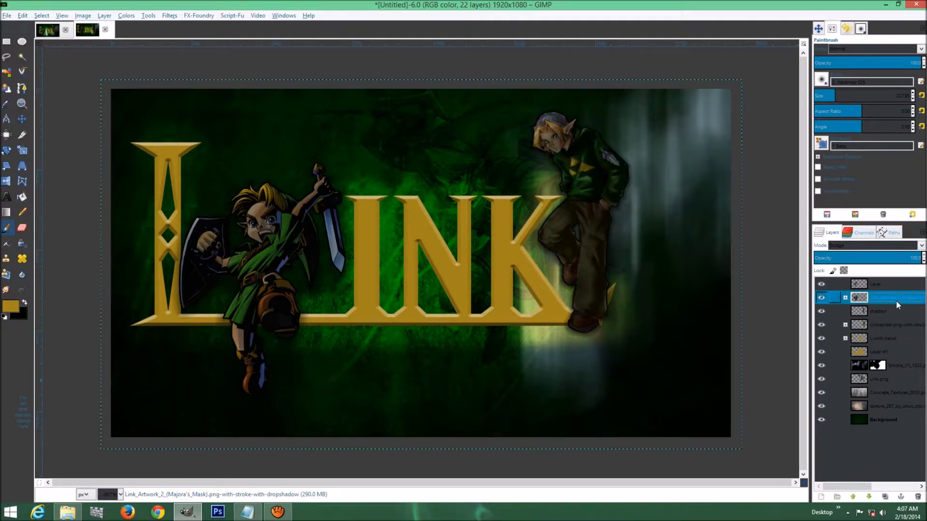
{"action": "left_click", "coordinate": [821, 298]}
{"action": "left_click", "coordinate": [821, 298]}
{"action": "left_click", "coordinate": [889, 311]}
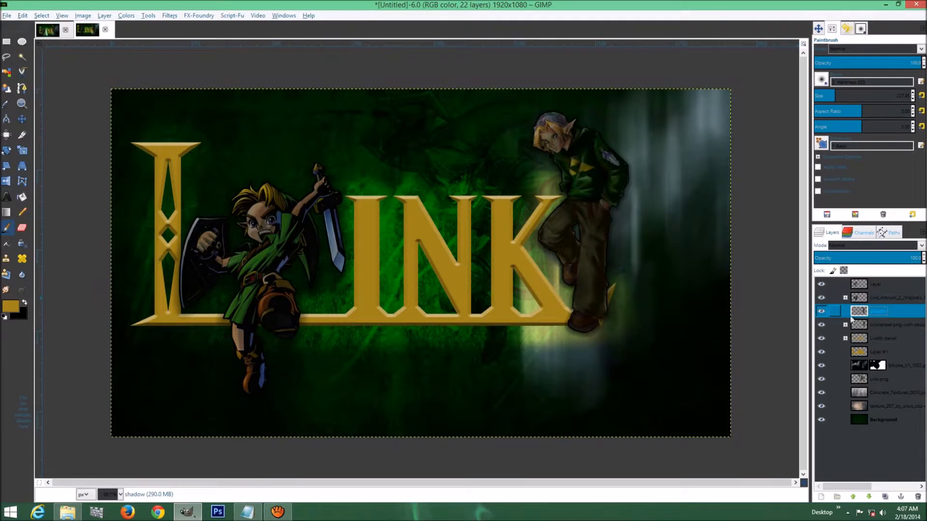
{"action": "left_click", "coordinate": [821, 312]}
{"action": "left_click", "coordinate": [821, 311]}
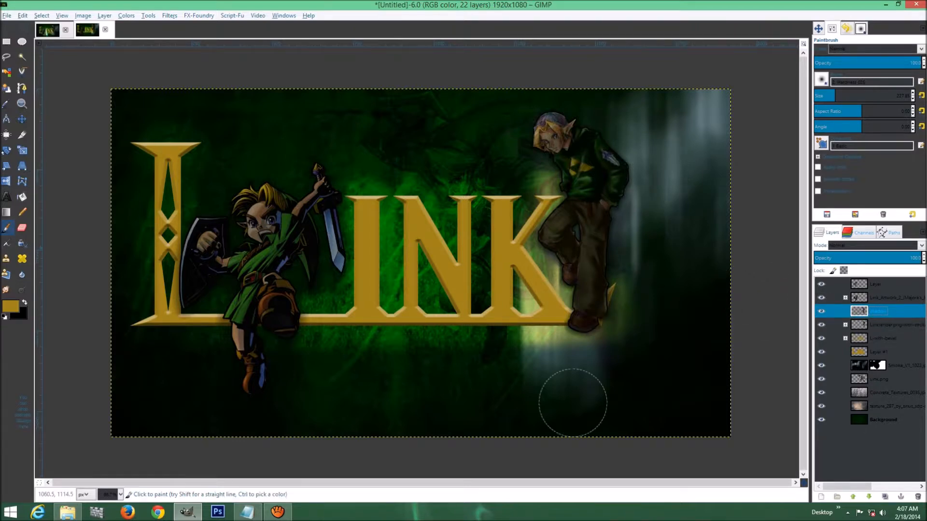
- Import Smoke_V1_1057 from the Link folder as a new layer above the shadow layer and set its blend mode to Screen
{"action": "left_click", "coordinate": [67, 512]}
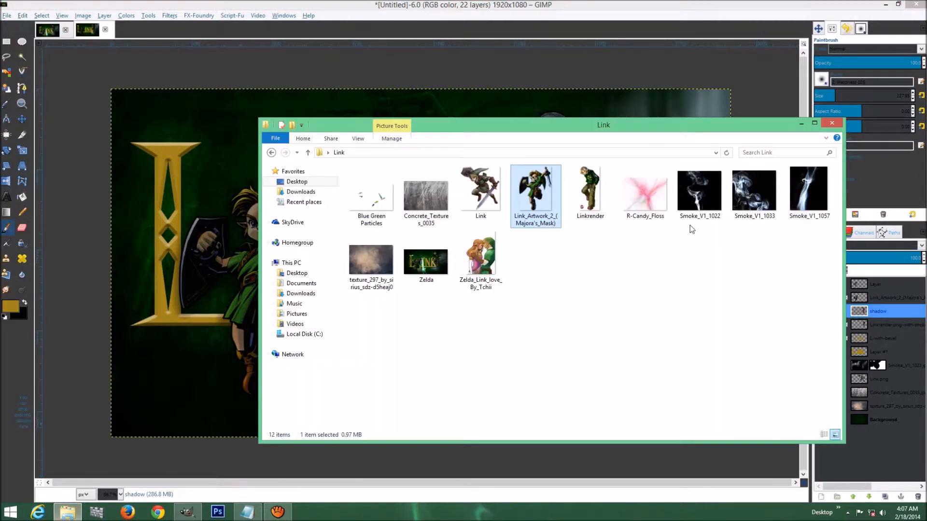
{"action": "left_click_drag", "start_coordinate": [616, 125], "coordinate": [634, 72]}
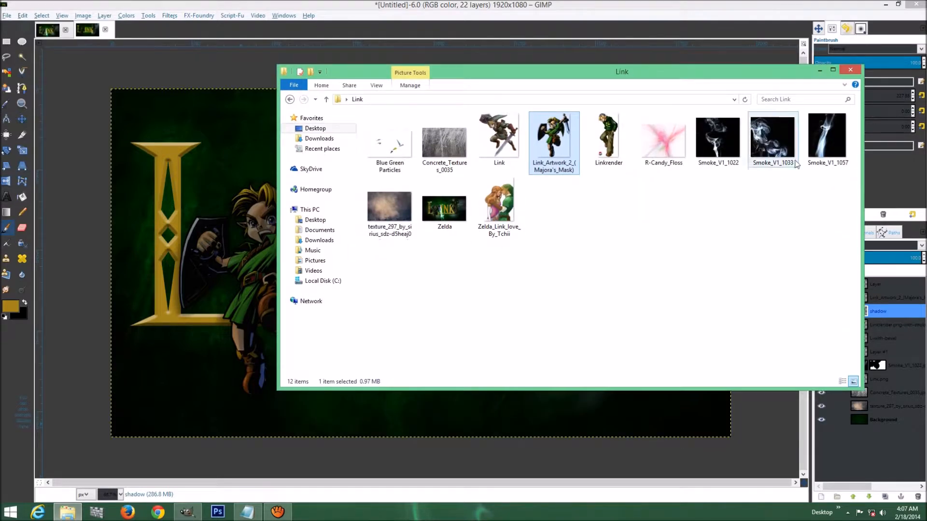
{"action": "left_click", "coordinate": [830, 135]}
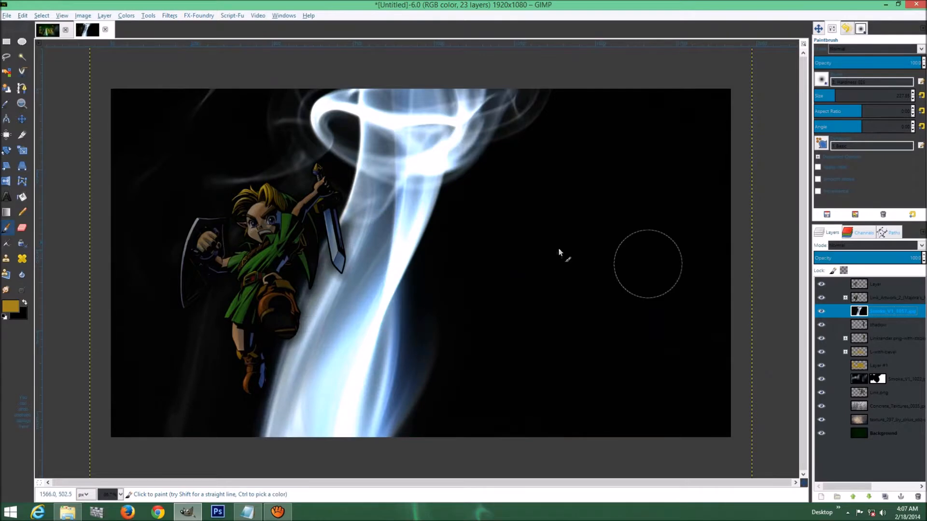
{"action": "left_click", "coordinate": [886, 244]}
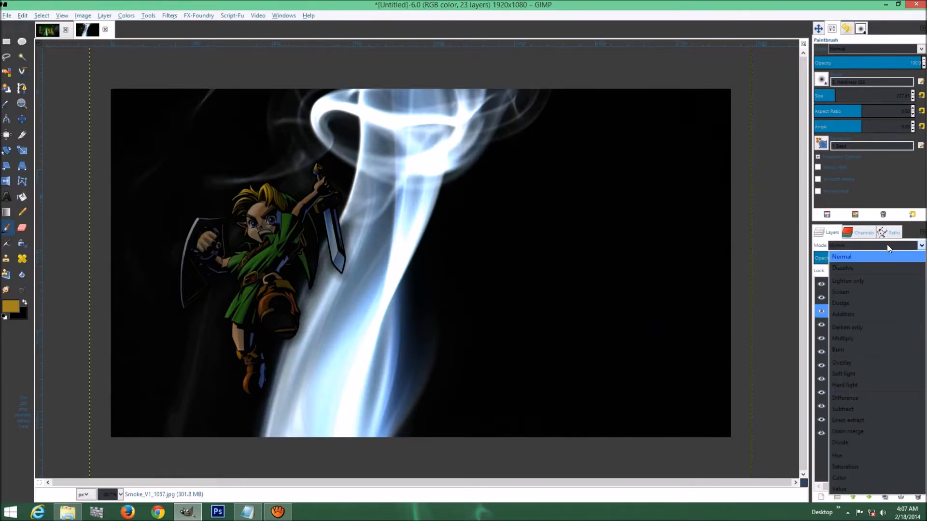
{"action": "left_click", "coordinate": [870, 289]}
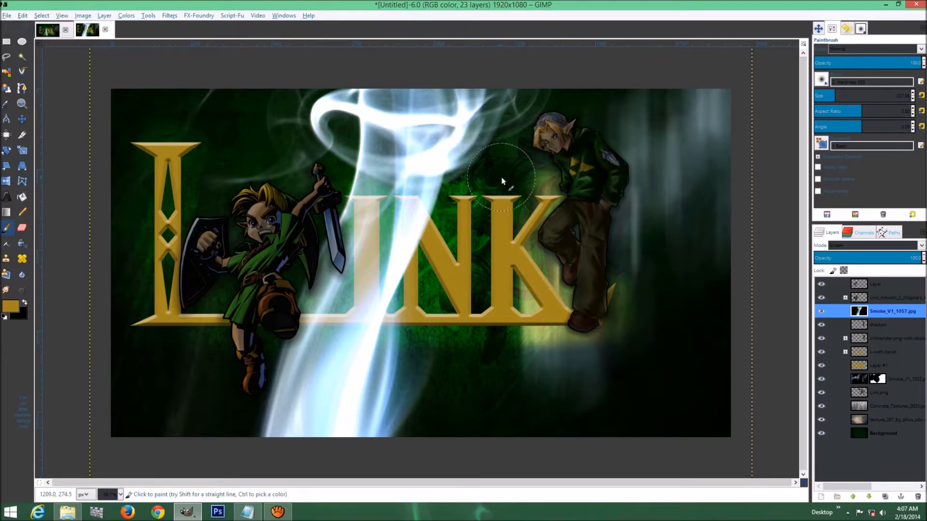
- Scale the Smoke_V1_1057.jpg layer down to about 40 percent of its size and move it over the middle of the LINK lettering
{"action": "key", "text": "minus"}
{"action": "key", "text": "minus"}
{"action": "key", "text": "minus"}
{"action": "key", "text": "minus"}
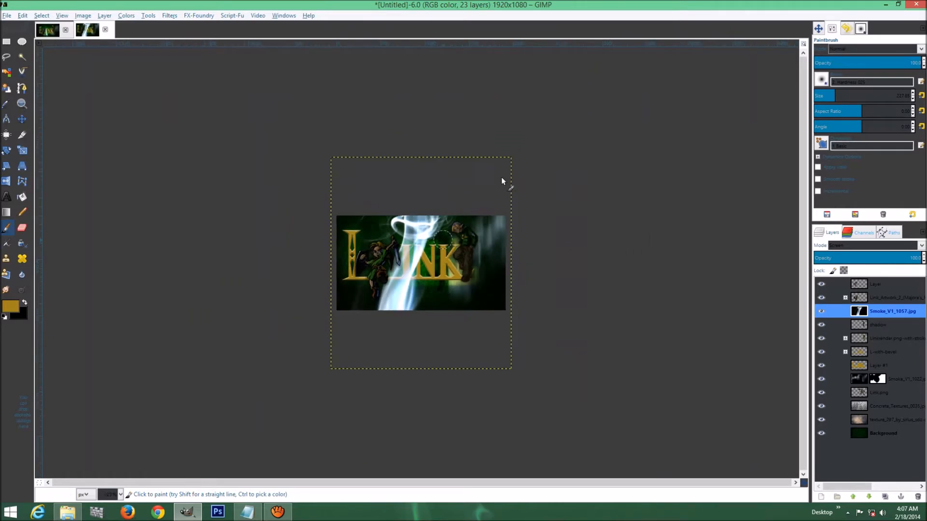
{"action": "key", "text": "shift+s"}
{"action": "left_click", "coordinate": [501, 178]}
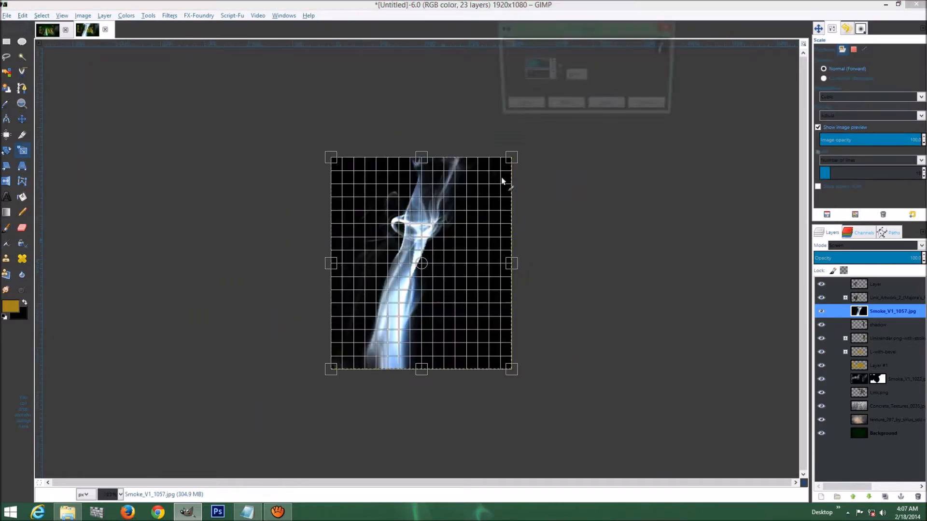
{"action": "left_click_drag", "start_coordinate": [338, 163], "coordinate": [408, 238]}
{"action": "left_click_drag", "start_coordinate": [429, 254], "coordinate": [443, 279]}
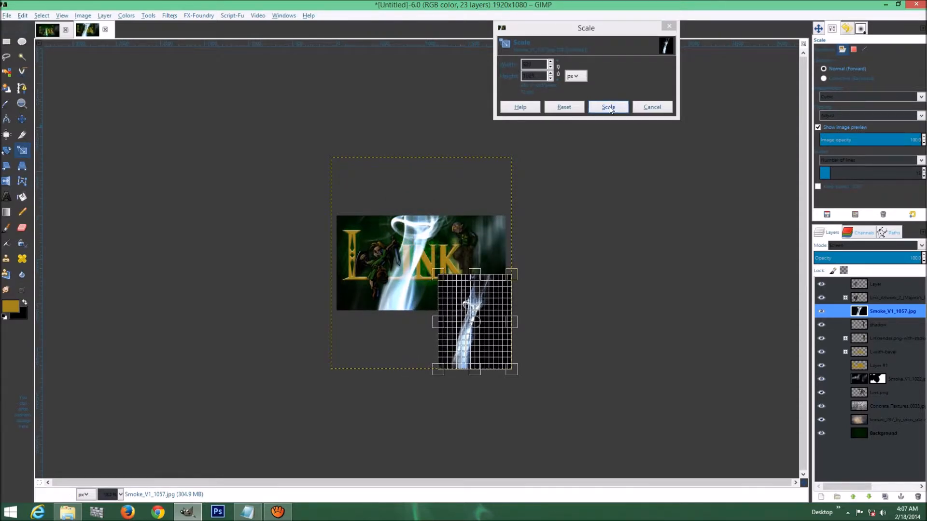
{"action": "left_click", "coordinate": [608, 107]}
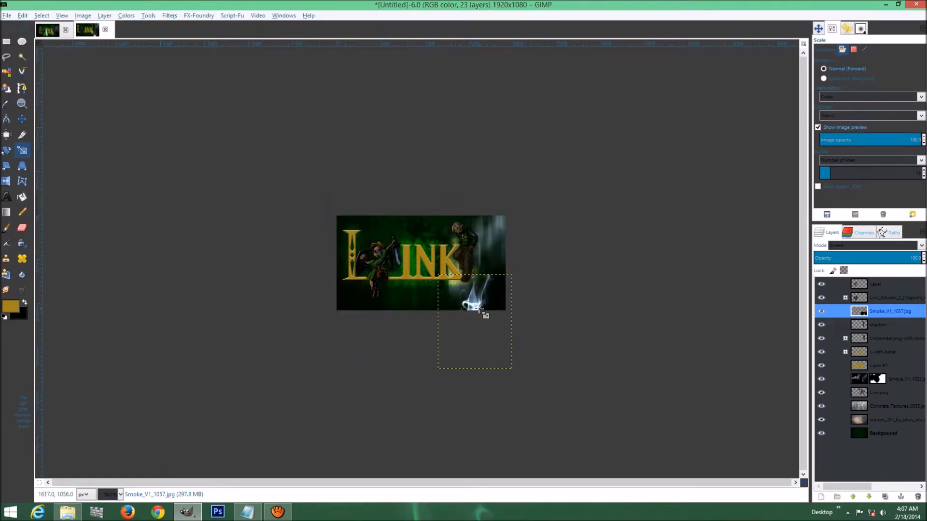
{"action": "key", "text": "m"}
{"action": "left_click_drag", "start_coordinate": [479, 299], "coordinate": [410, 254]}
- Rotate the scaled smoke layer about 180 degrees so that its wide end faces up
{"action": "key", "text": "shift+r"}
{"action": "left_click", "coordinate": [410, 255]}
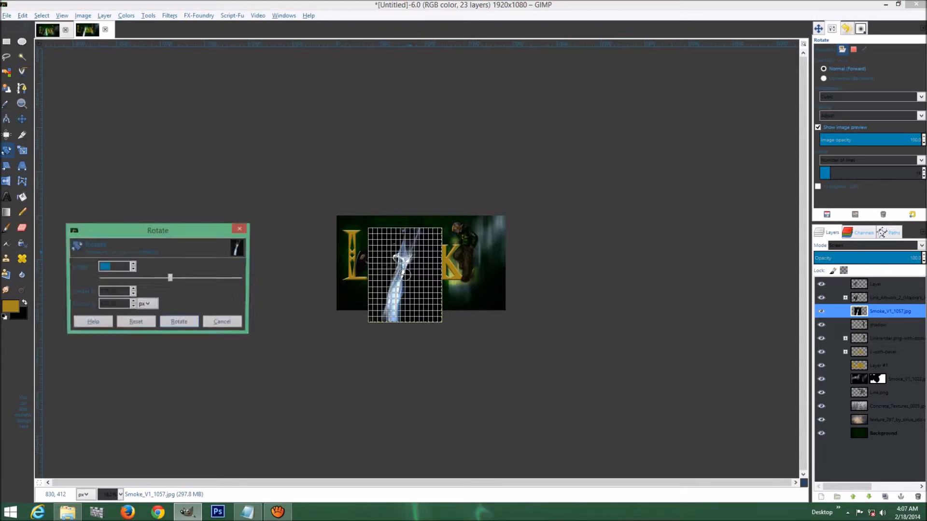
{"action": "left_click_drag", "start_coordinate": [440, 231], "coordinate": [367, 331]}
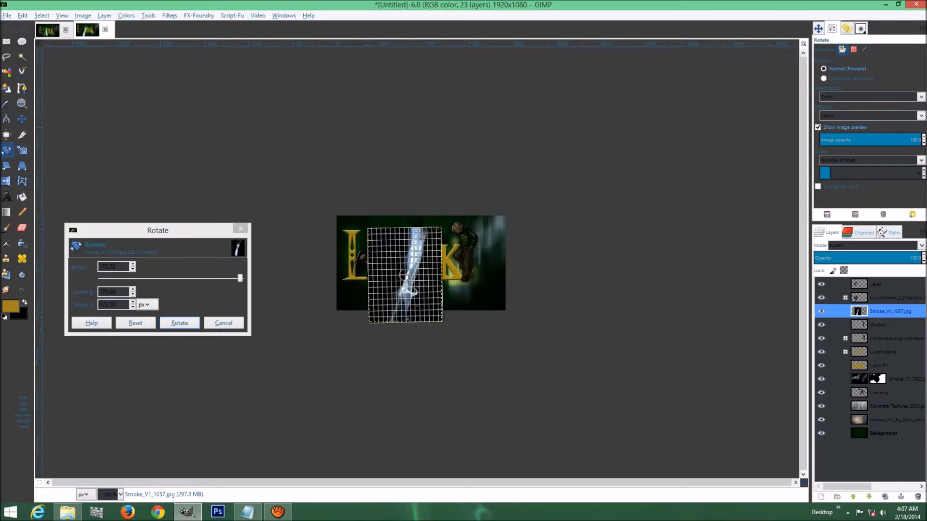
{"action": "left_click_drag", "start_coordinate": [240, 281], "coordinate": [245, 283]}
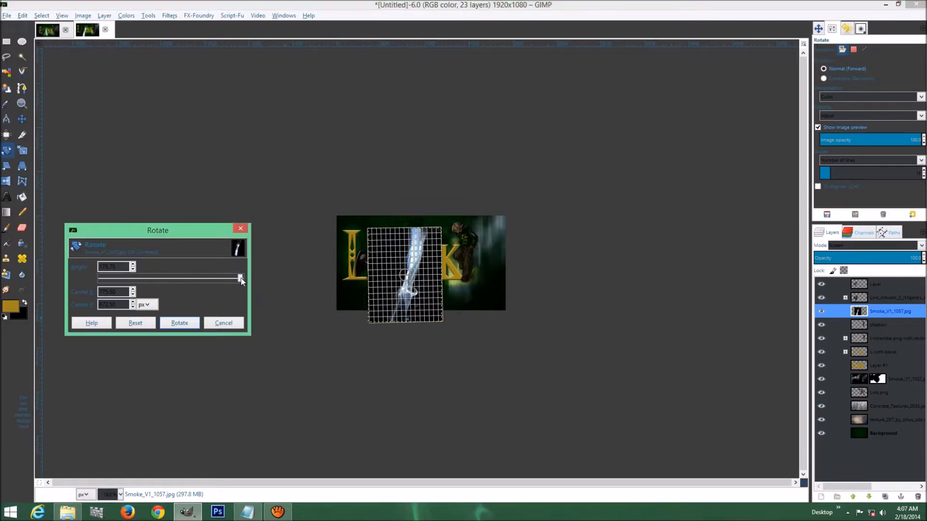
{"action": "left_click", "coordinate": [189, 322]}
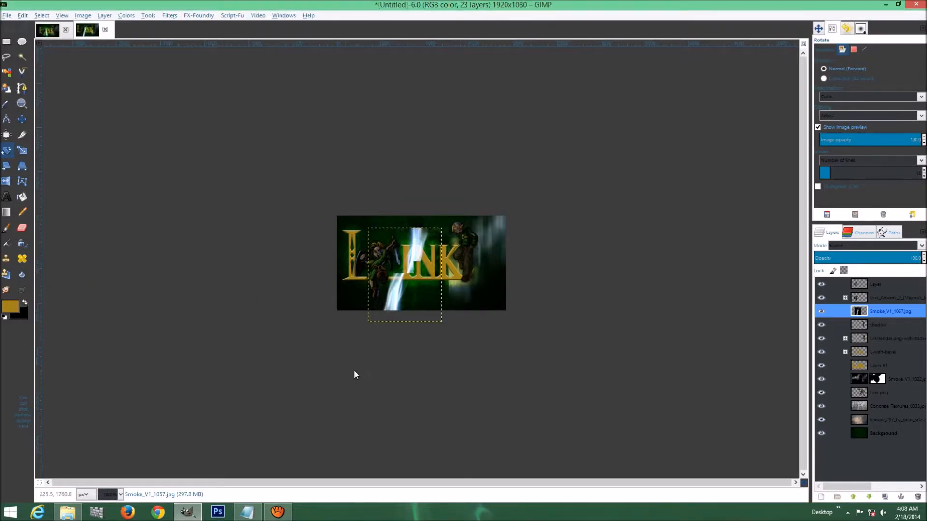
{"action": "left_click", "coordinate": [404, 297]}
{"action": "left_click_drag", "start_coordinate": [435, 318], "coordinate": [458, 291]}
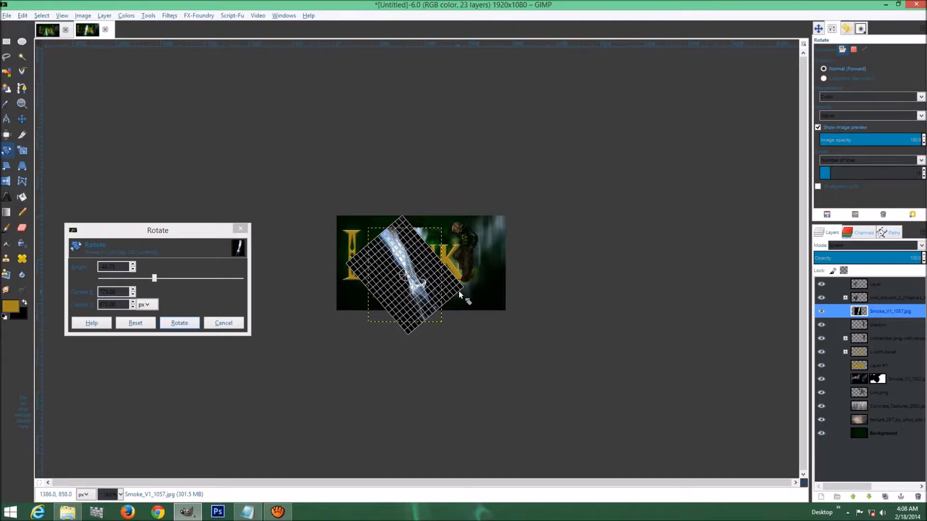
{"action": "left_click", "coordinate": [230, 323]}
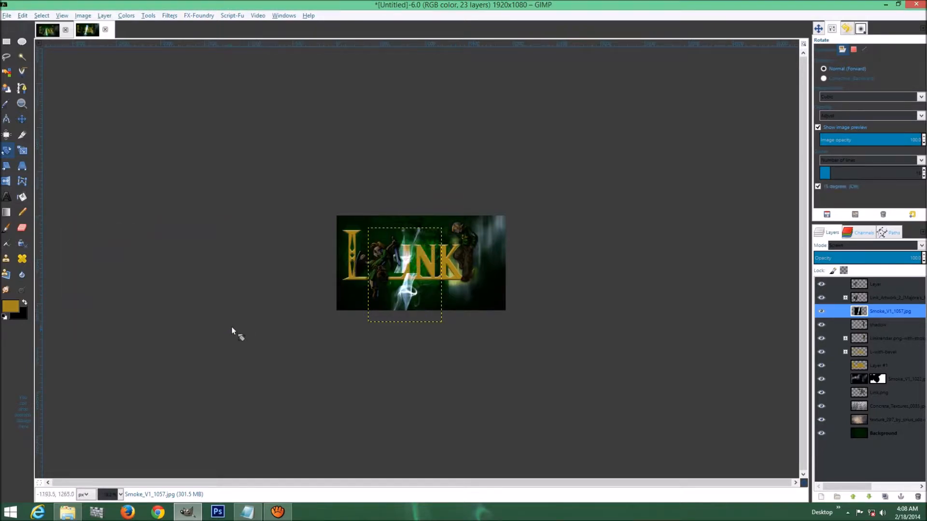
- Rotate the smoke layer about 131 degrees and position it to run diagonally from the raised sword down across the lettering
{"action": "left_click_drag", "start_coordinate": [400, 292], "coordinate": [404, 280]}
{"action": "left_click_drag", "start_coordinate": [443, 246], "coordinate": [416, 352]}
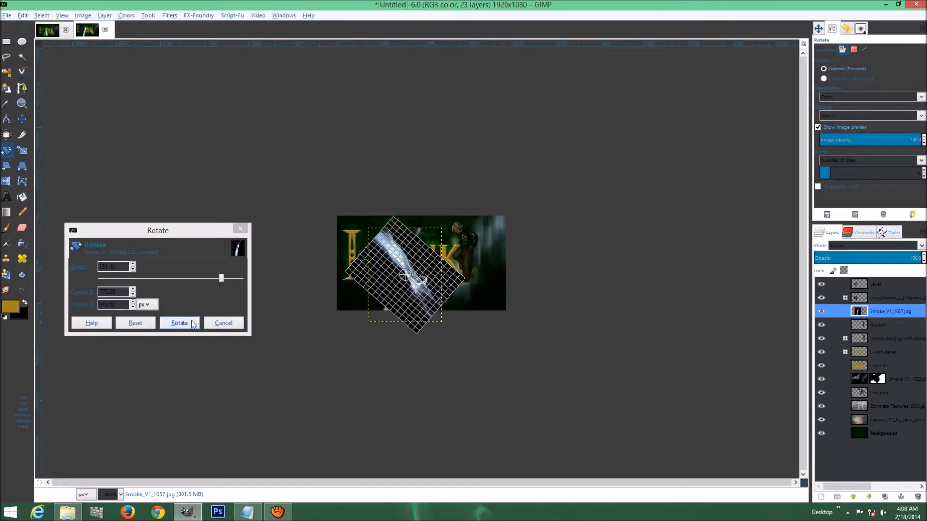
{"action": "left_click", "coordinate": [188, 321]}
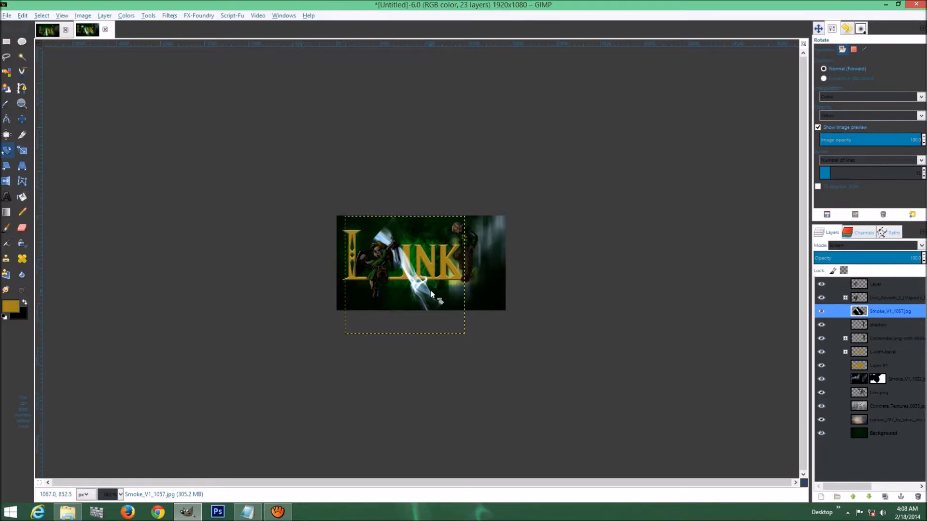
{"action": "scroll", "coordinate": [430, 291], "scroll_direction": "up", "scroll_amount": 4}
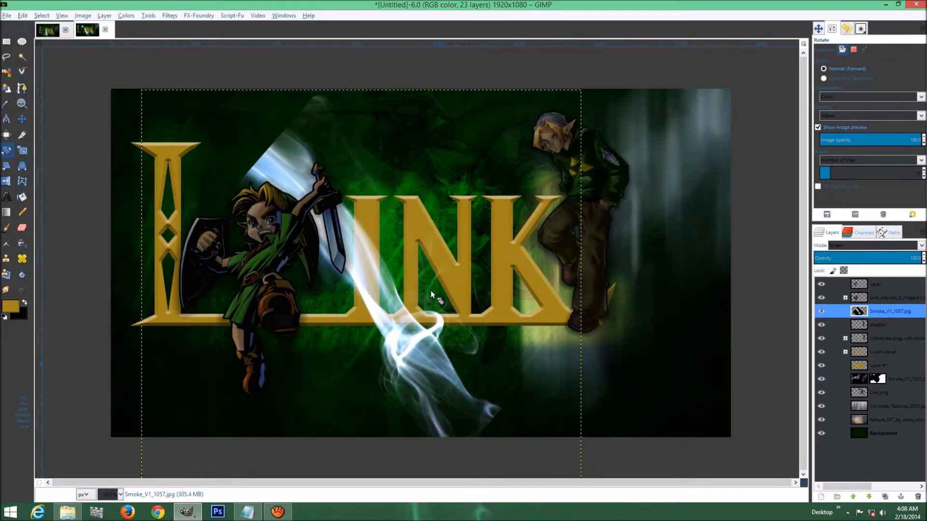
{"action": "key", "text": "m"}
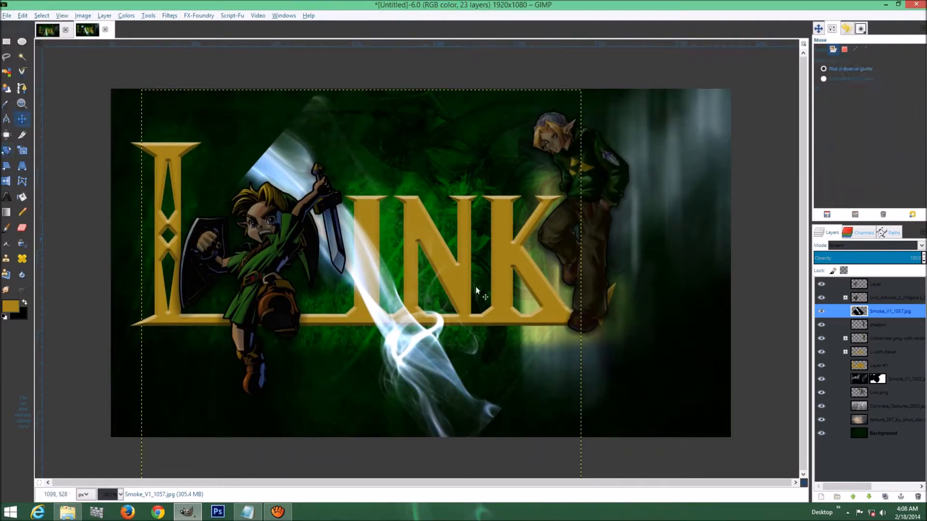
{"action": "left_click_drag", "start_coordinate": [430, 335], "coordinate": [443, 349]}
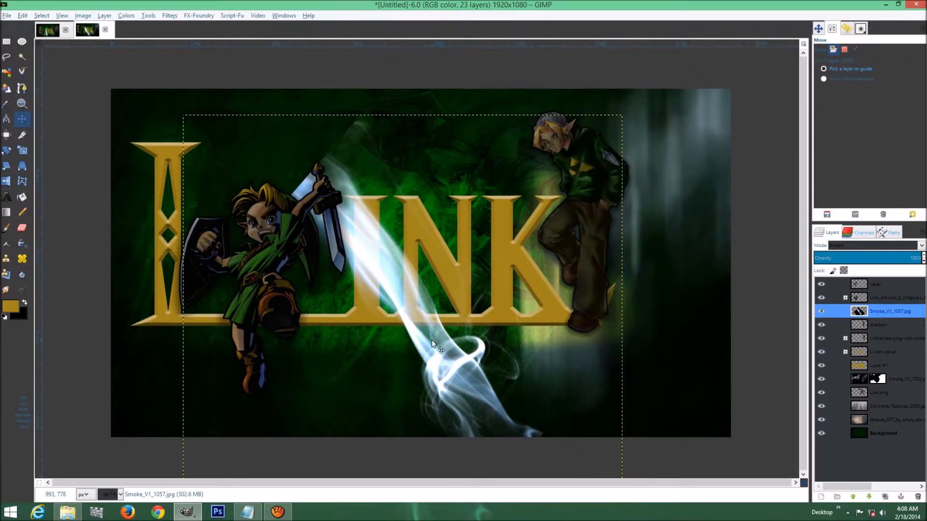
{"action": "left_click_drag", "start_coordinate": [384, 282], "coordinate": [385, 281]}
- Add a white layer mask to the Smoke_V1_1057.jpg layer and paint it black to hide the smoke's hard upper end behind the sword
{"action": "right_click", "coordinate": [896, 315]}
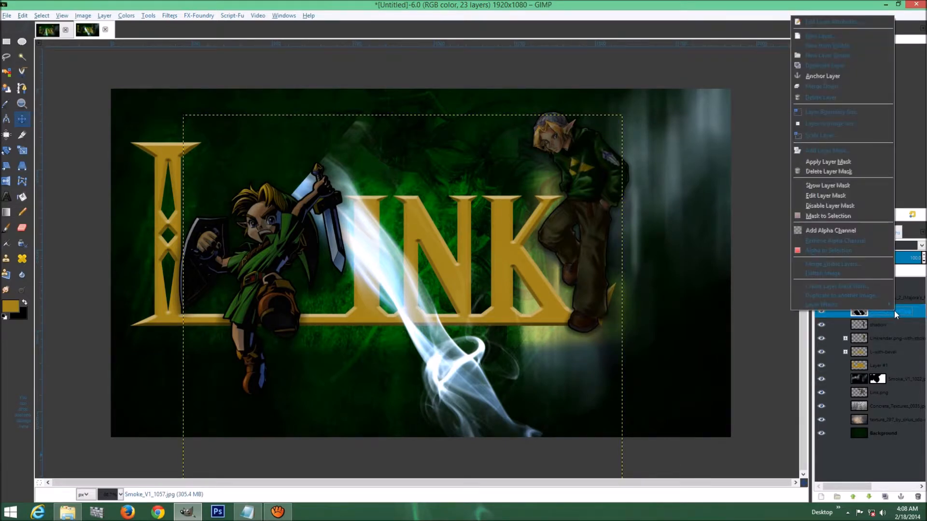
{"action": "left_click", "coordinate": [839, 151]}
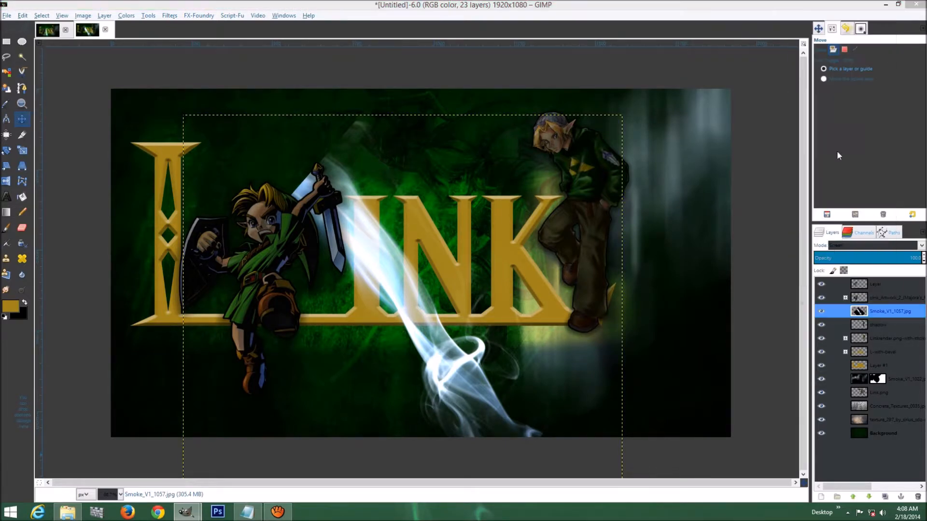
{"action": "left_click", "coordinate": [82, 180]}
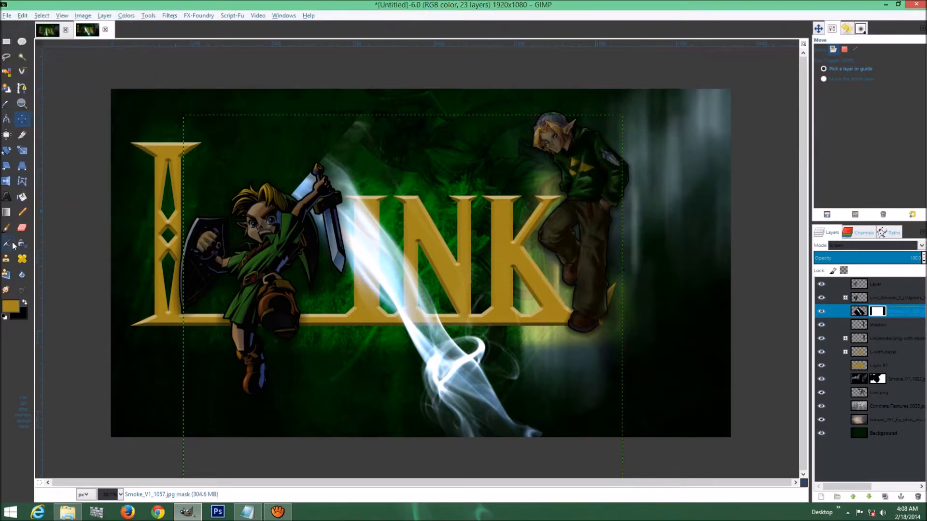
{"action": "left_click", "coordinate": [6, 228]}
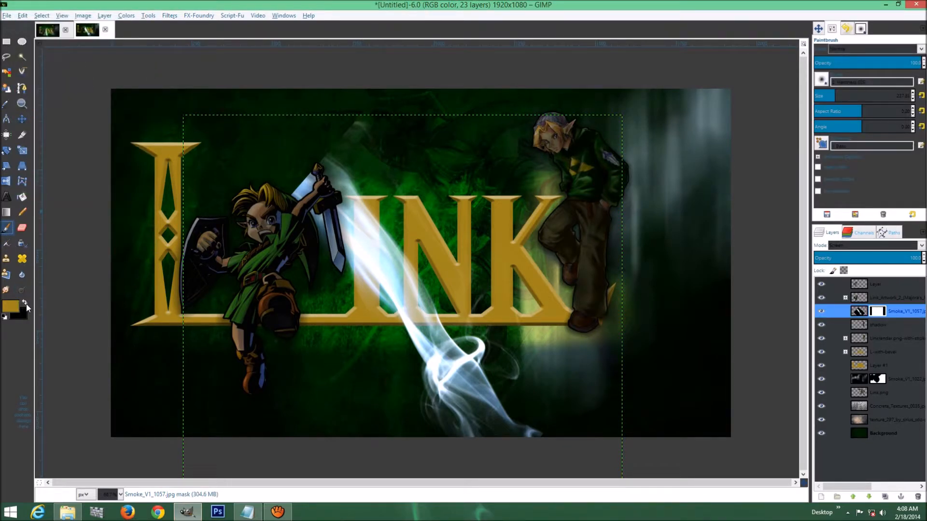
{"action": "left_click", "coordinate": [24, 304]}
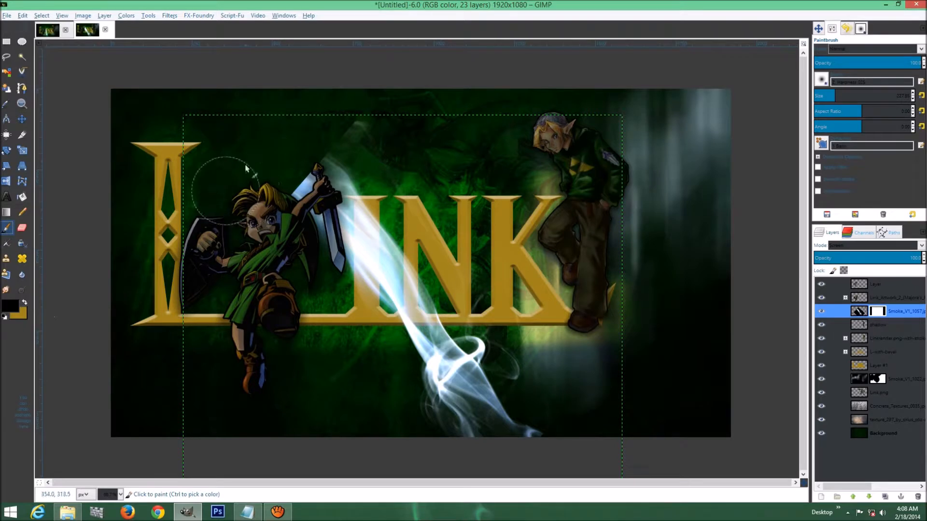
{"action": "mouse_move", "coordinate": [311, 105]}
{"action": "left_mouse_down"}
{"action": "mouse_move", "coordinate": [338, 132]}
{"action": "mouse_move", "coordinate": [348, 135]}
{"action": "mouse_move", "coordinate": [350, 125]}
{"action": "mouse_move", "coordinate": [374, 136]}
{"action": "mouse_move", "coordinate": [358, 115]}
{"action": "mouse_move", "coordinate": [331, 139]}
{"action": "mouse_move", "coordinate": [347, 137]}
{"action": "mouse_move", "coordinate": [326, 147]}
{"action": "mouse_move", "coordinate": [338, 149]}
{"action": "mouse_move", "coordinate": [285, 149]}
{"action": "mouse_move", "coordinate": [276, 184]}
{"action": "mouse_move", "coordinate": [284, 173]}
{"action": "left_mouse_up"}
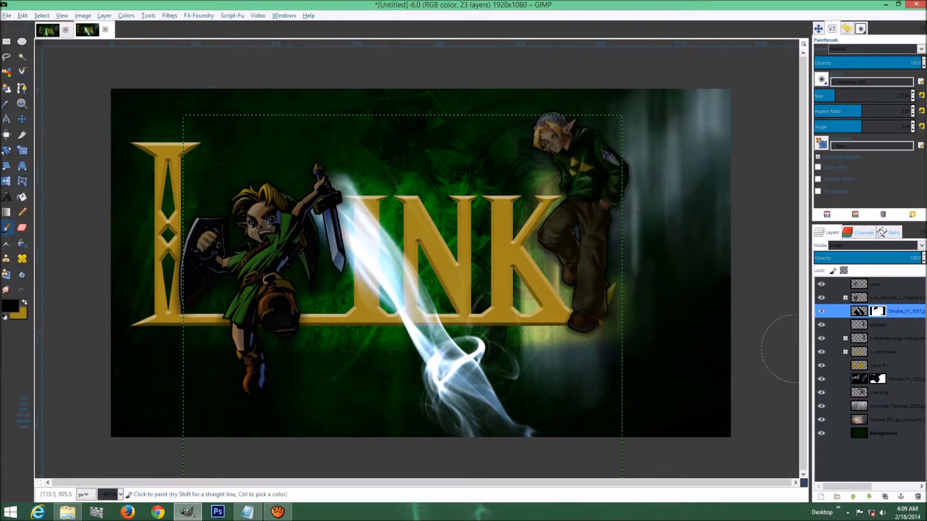
{"action": "left_click", "coordinate": [859, 311]}
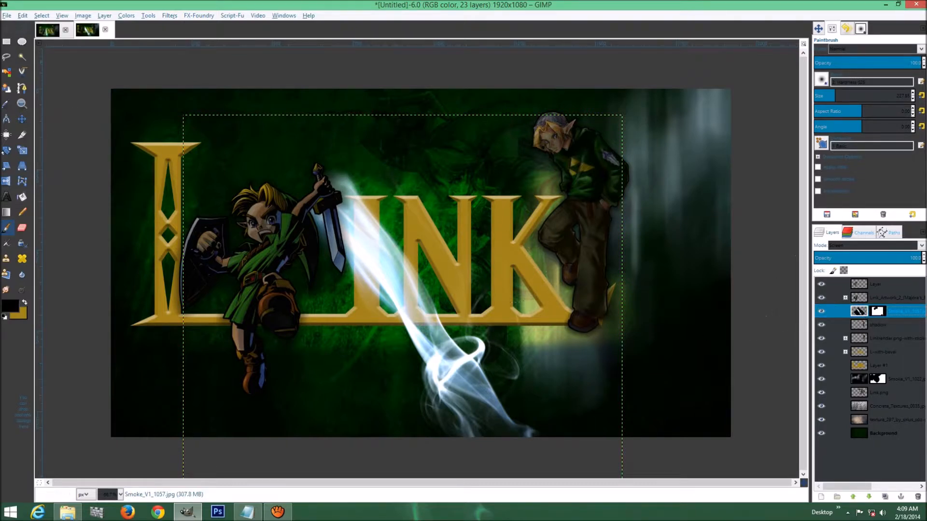
{"action": "left_click", "coordinate": [129, 18]}
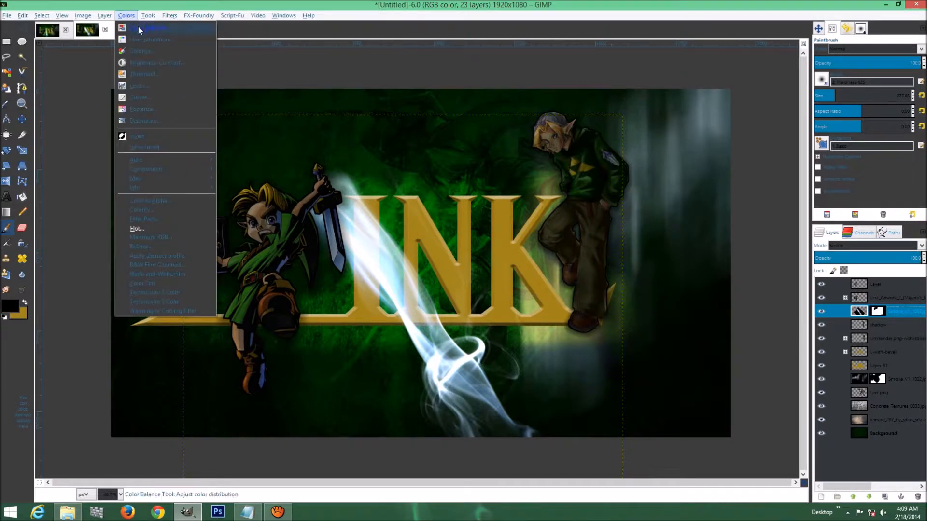
{"action": "left_click", "coordinate": [138, 27]}
{"action": "left_click", "coordinate": [129, 112]}
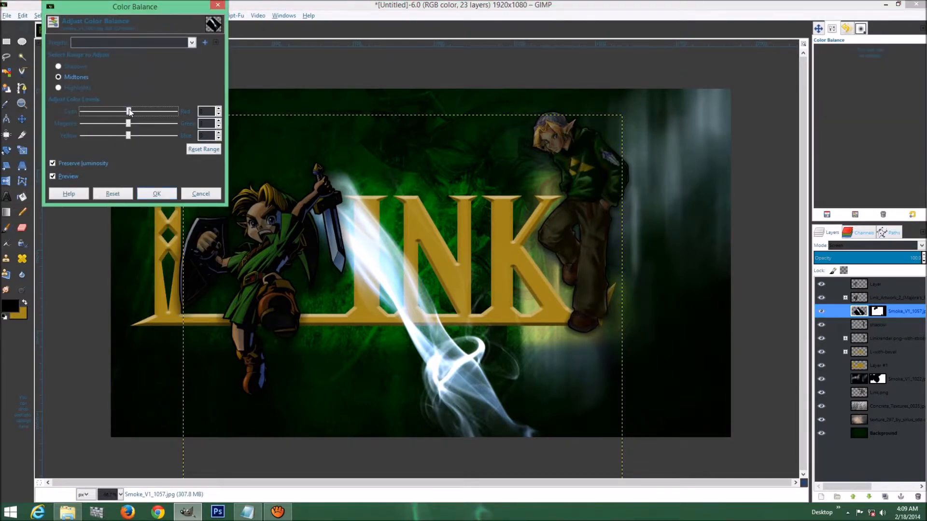
{"action": "mouse_move", "coordinate": [141, 111]}
{"action": "left_mouse_down"}
{"action": "mouse_move", "coordinate": [129, 113]}
{"action": "mouse_move", "coordinate": [145, 119]}
{"action": "mouse_move", "coordinate": [128, 121]}
{"action": "left_mouse_up"}
{"action": "left_click", "coordinate": [200, 193]}
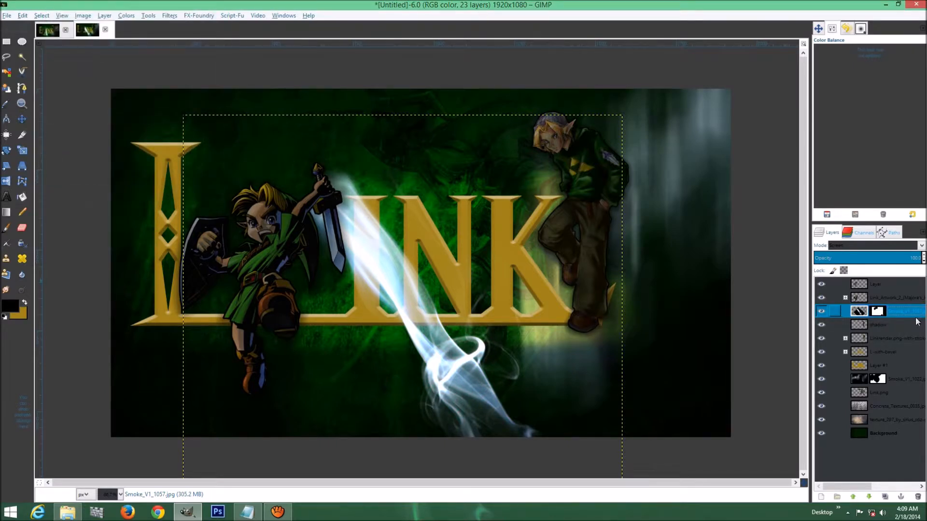
- Lower the Smoke_V1_1057.jpg layer beneath the lettering group and the gold-painted layer, directly above the Smoke_V1_1022.jpg layer
{"action": "left_click", "coordinate": [872, 498]}
{"action": "left_click", "coordinate": [872, 498]}
{"action": "left_click", "coordinate": [873, 498]}
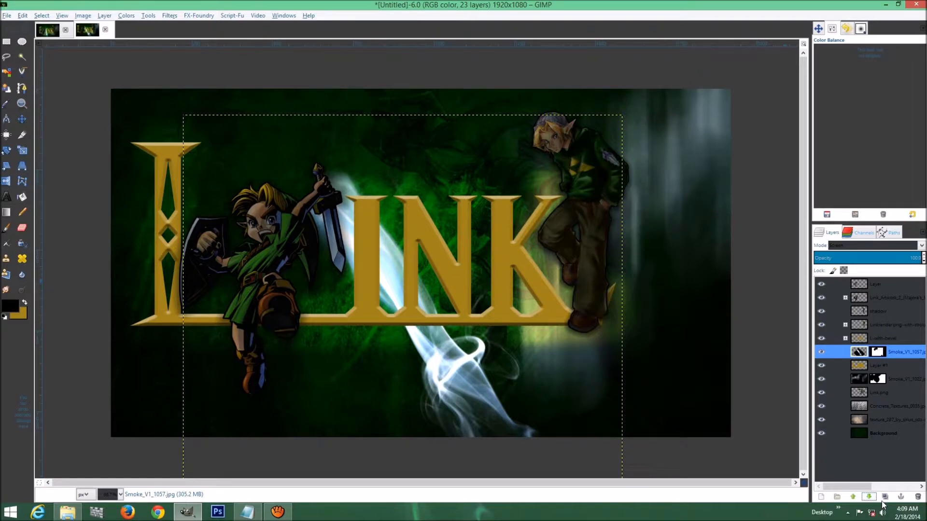
{"action": "left_click", "coordinate": [852, 497]}
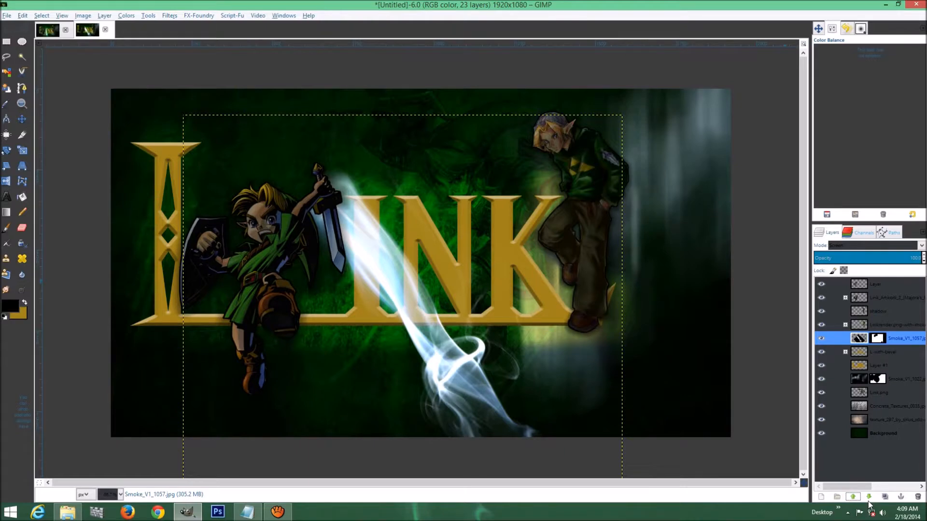
{"action": "left_click", "coordinate": [869, 497]}
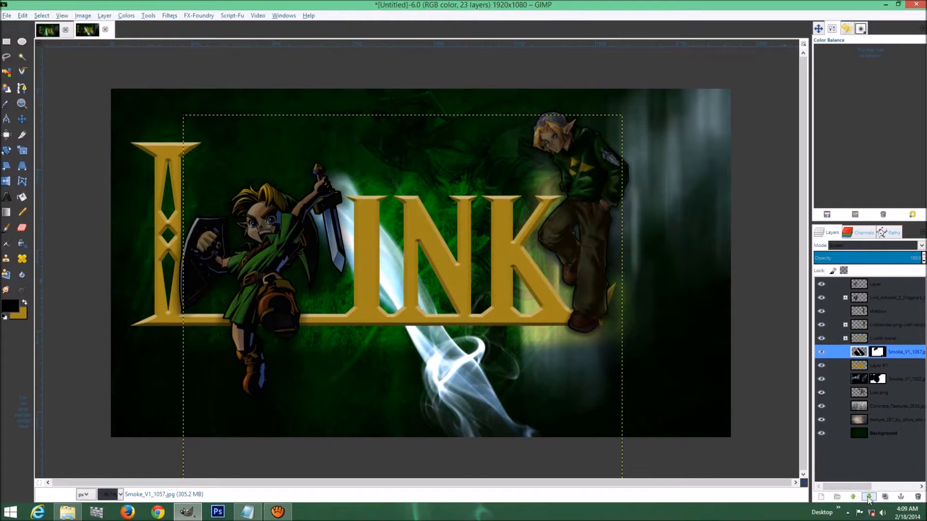
{"action": "left_click", "coordinate": [869, 498]}
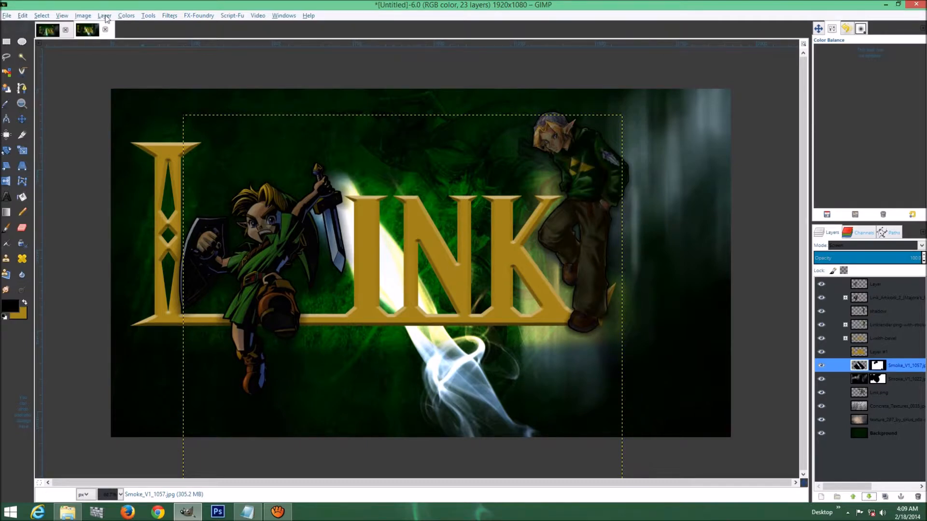
- Shift the Smoke_V1_1057.jpg layer's midtones toward green with Color Balance
{"action": "left_click", "coordinate": [126, 16]}
{"action": "left_click", "coordinate": [143, 31]}
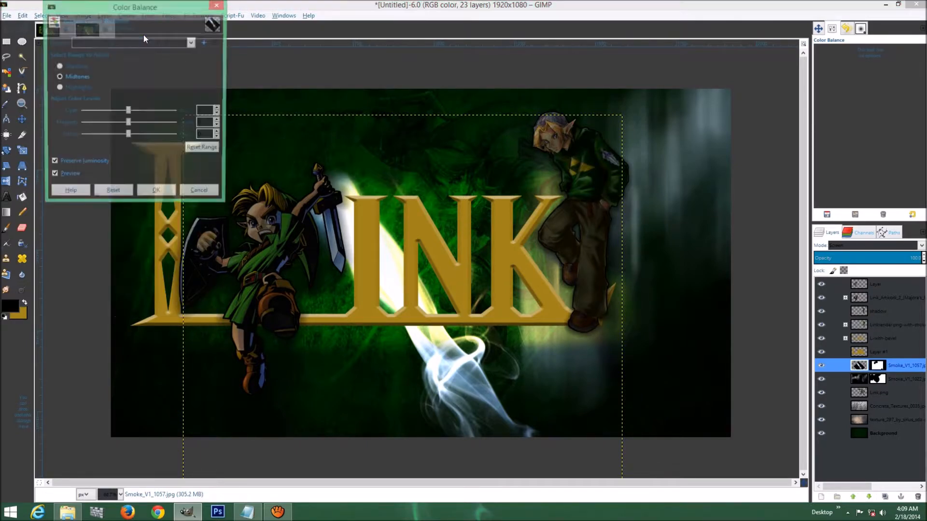
{"action": "left_click", "coordinate": [131, 112]}
{"action": "left_click_drag", "start_coordinate": [131, 111], "coordinate": [132, 111]}
{"action": "left_click", "coordinate": [131, 124]}
{"action": "left_click_drag", "start_coordinate": [132, 126], "coordinate": [148, 126]}
{"action": "left_click", "coordinate": [161, 195]}
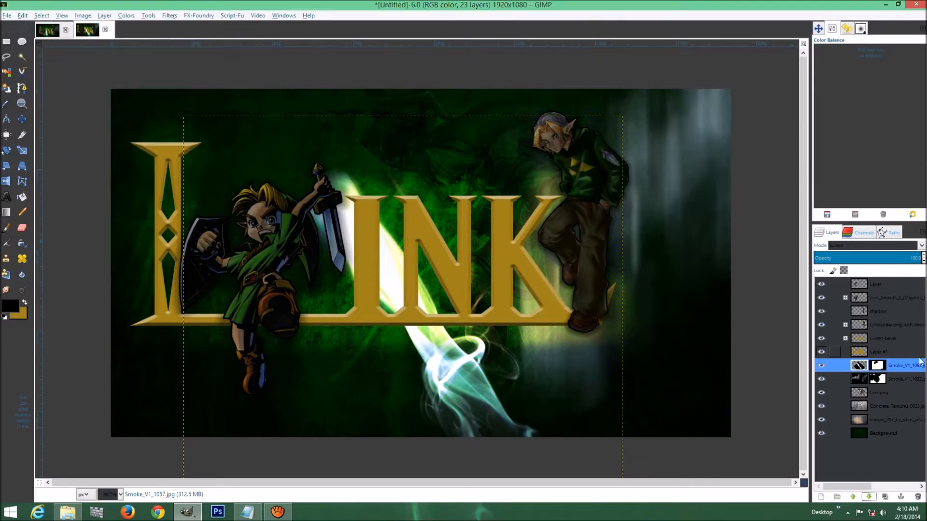
- Raise the Smoke_V1_1057.jpg layer two places so that it sits directly above the L-with-bevel group
{"action": "left_click_drag", "start_coordinate": [902, 365], "coordinate": [878, 483]}
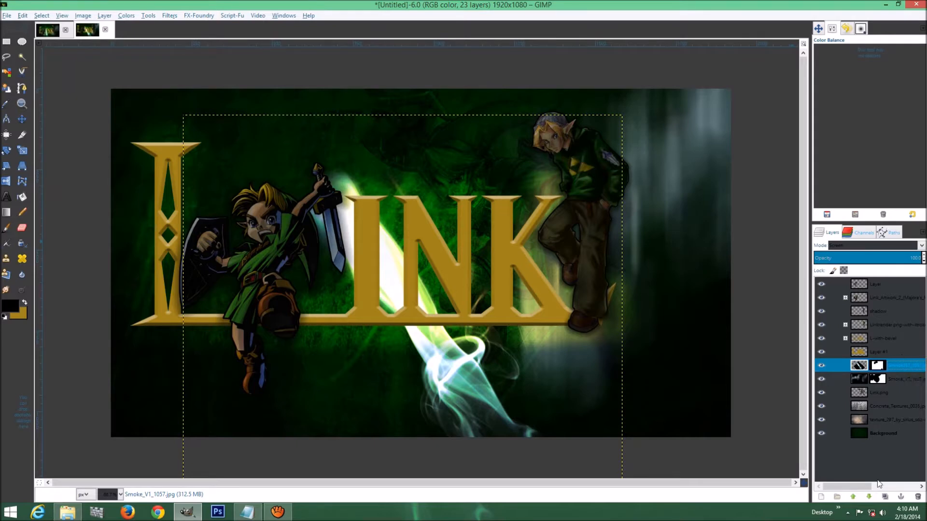
{"action": "left_click", "coordinate": [853, 501]}
{"action": "left_click", "coordinate": [853, 501]}
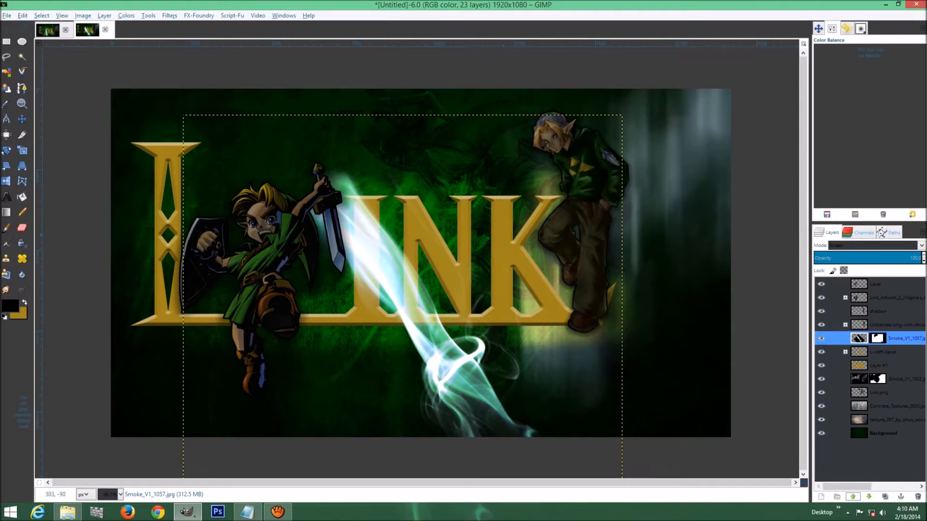
- Apply Color Balance to the raised smoke layer again, nudging its midtones slightly further toward green
{"action": "left_click", "coordinate": [133, 17]}
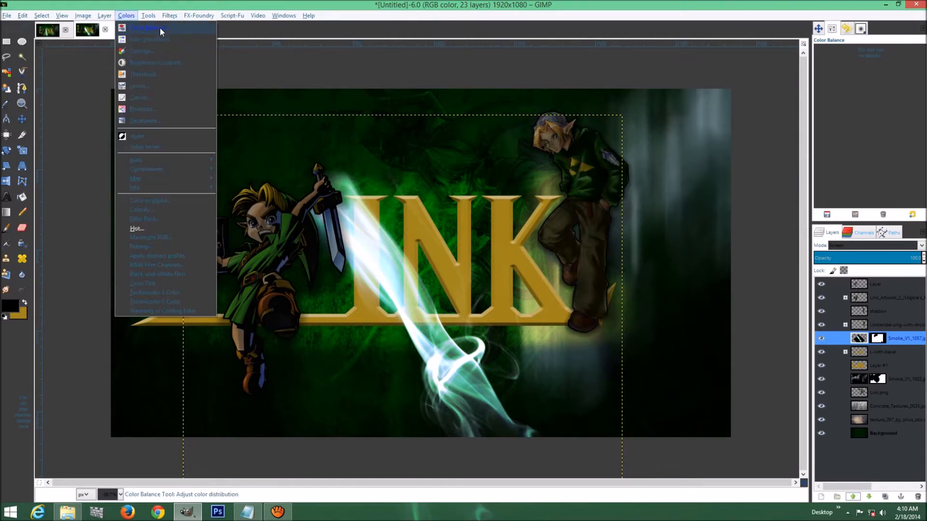
{"action": "left_click", "coordinate": [161, 28]}
{"action": "left_click", "coordinate": [131, 126]}
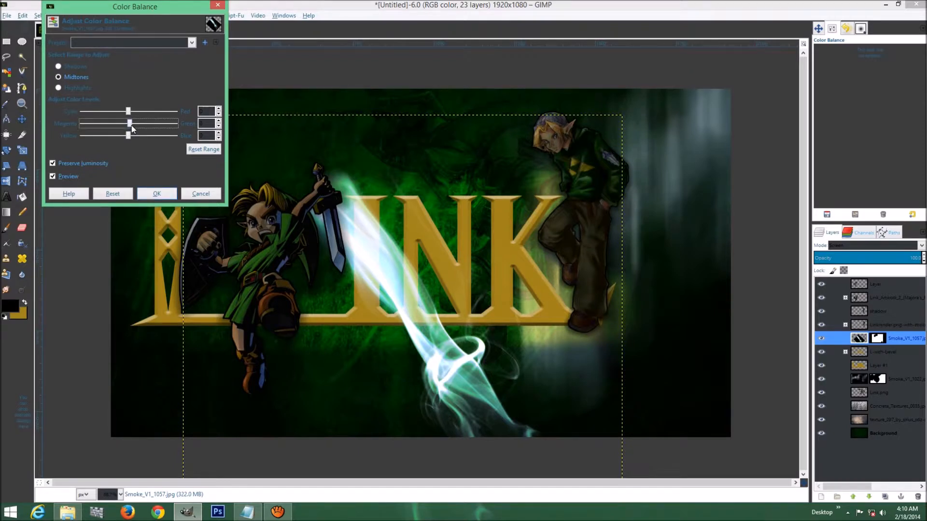
{"action": "left_click", "coordinate": [157, 194]}
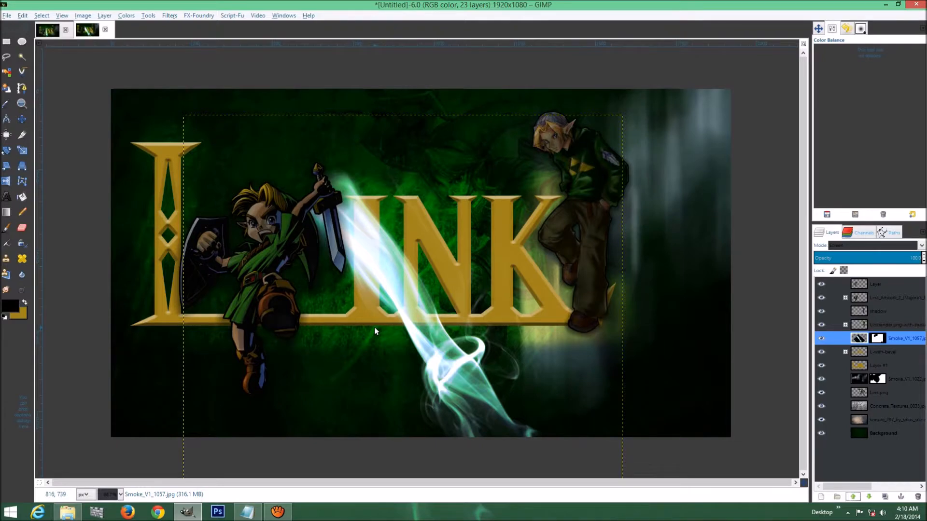
- Rotate the Smoke_V1_1057.jpg layer about 14 degrees clockwise and move it so the streak starts behind the raised sword
{"action": "key", "text": "shift+r"}
{"action": "left_click", "coordinate": [545, 412]}
{"action": "left_click_drag", "start_coordinate": [570, 370], "coordinate": [550, 414]}
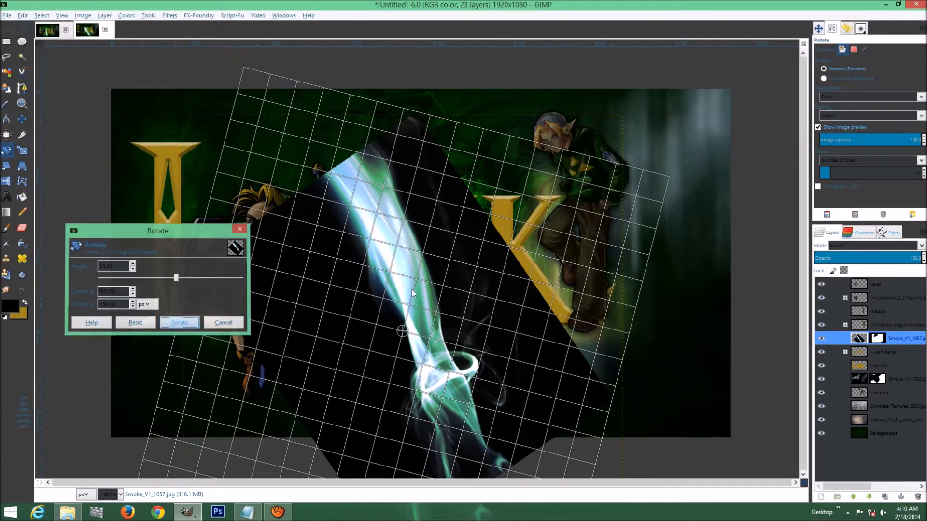
{"action": "key", "text": "Return"}
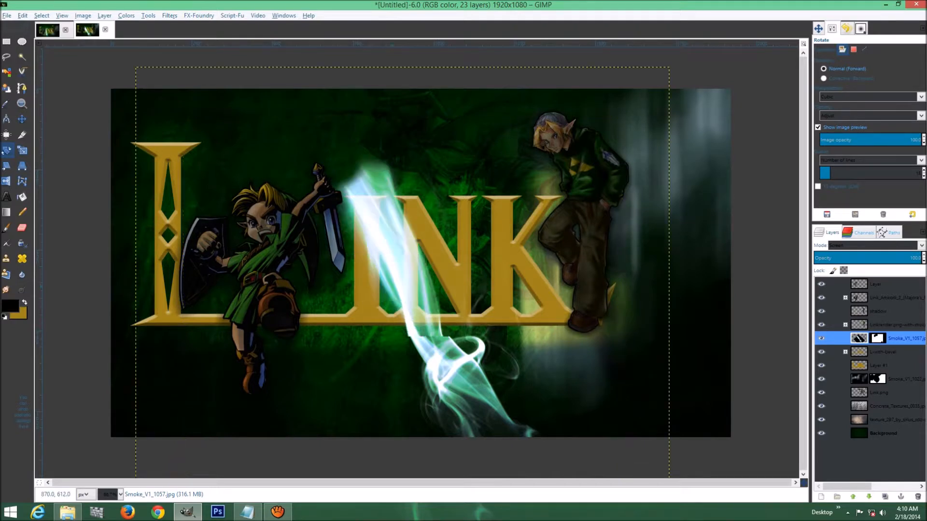
{"action": "key", "text": "m"}
{"action": "left_click_drag", "start_coordinate": [418, 296], "coordinate": [376, 299]}
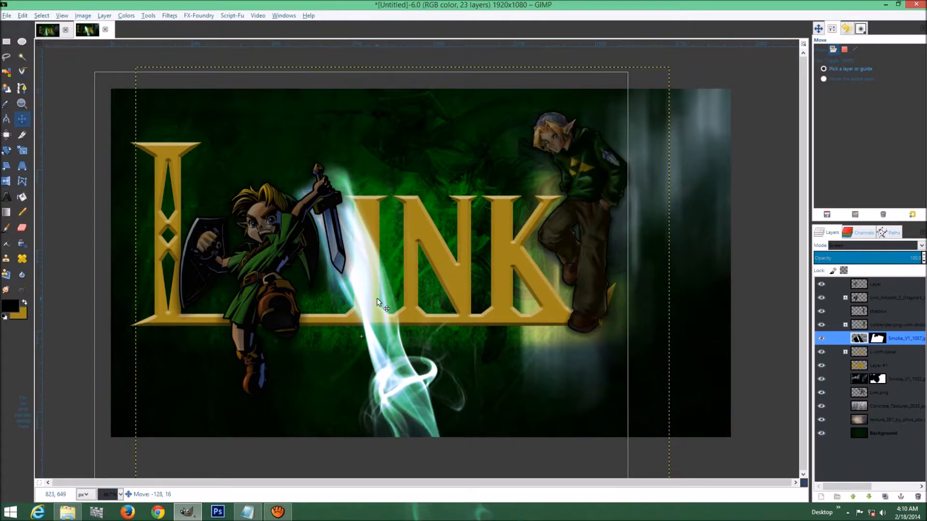
{"action": "left_click_drag", "start_coordinate": [377, 298], "coordinate": [373, 303]}
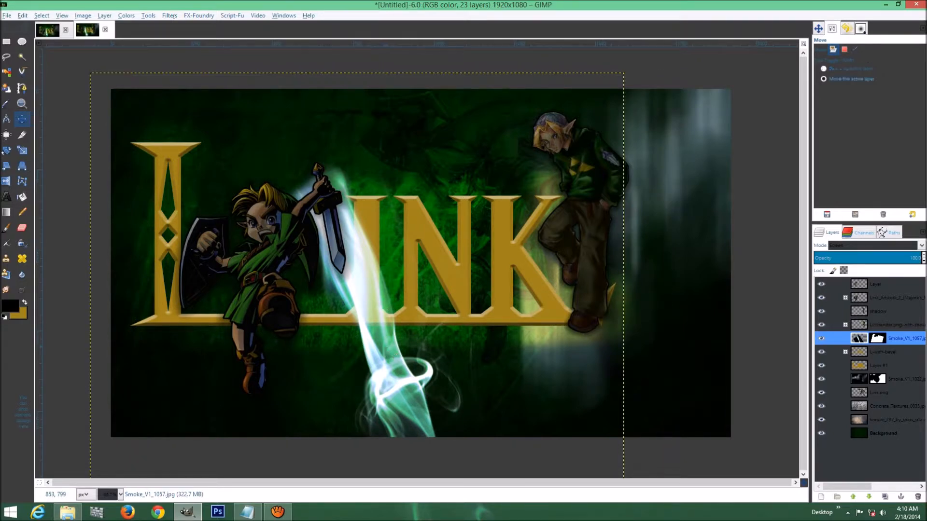
- Rotate the smoke layer about 6 degrees more clockwise and shift it slightly until the streak lines up with the sword blade
{"action": "key", "text": "shift+r"}
{"action": "left_click", "coordinate": [386, 347]}
{"action": "left_click_drag", "start_coordinate": [508, 411], "coordinate": [495, 424]}
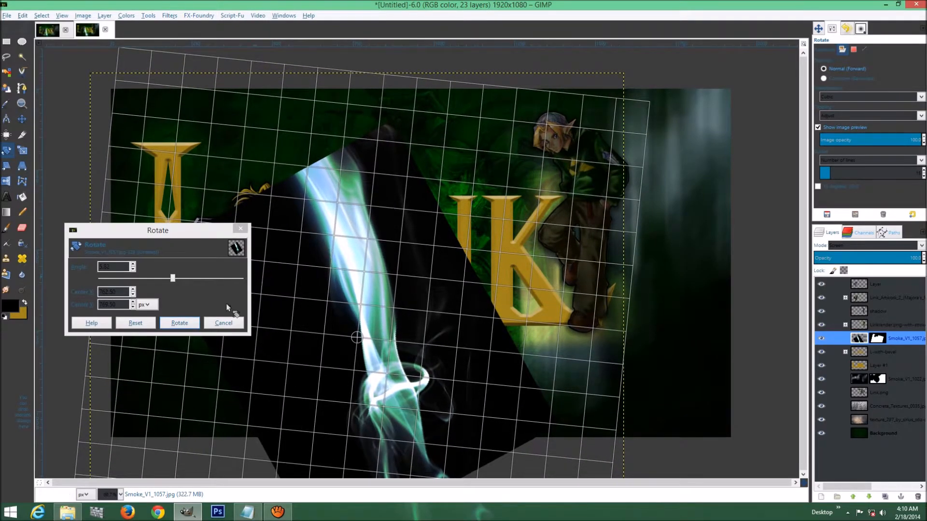
{"action": "left_click", "coordinate": [180, 323]}
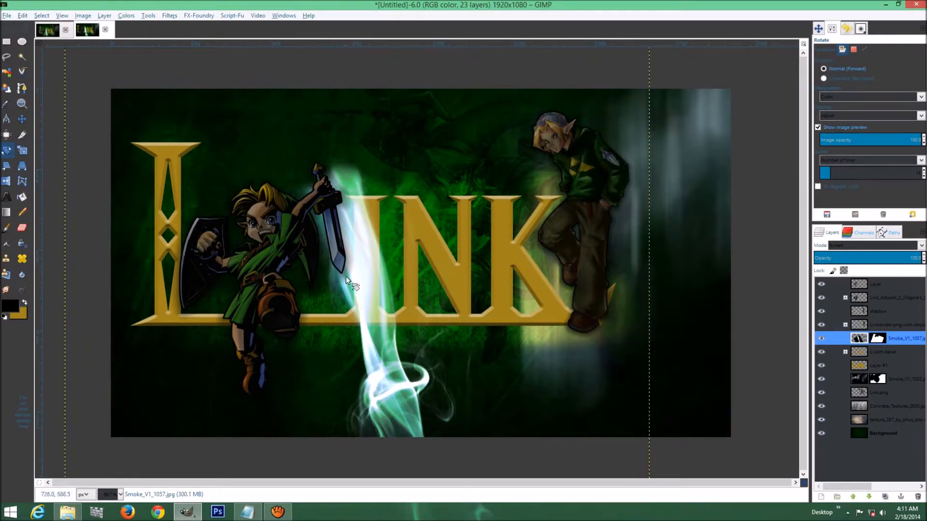
{"action": "key", "text": "m"}
{"action": "left_click_drag", "start_coordinate": [363, 282], "coordinate": [353, 286]}
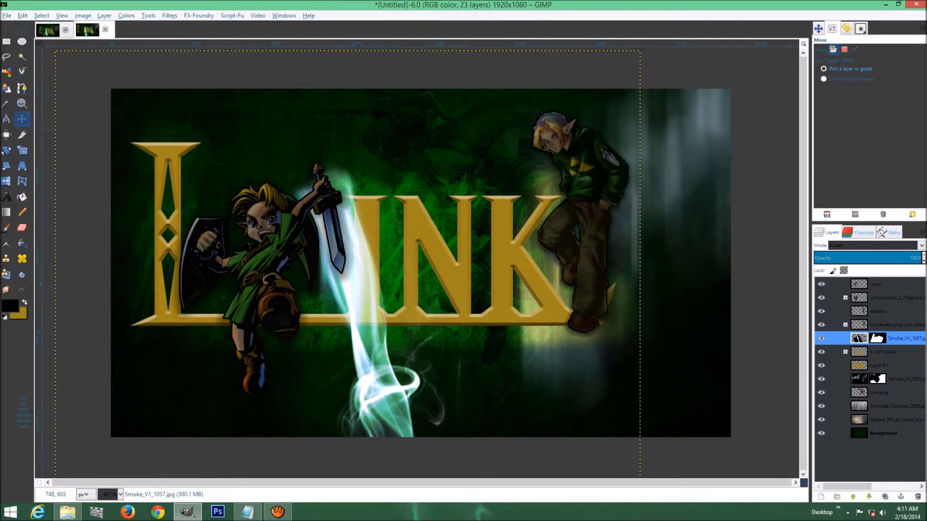
{"action": "left_click_drag", "start_coordinate": [365, 317], "coordinate": [362, 315]}
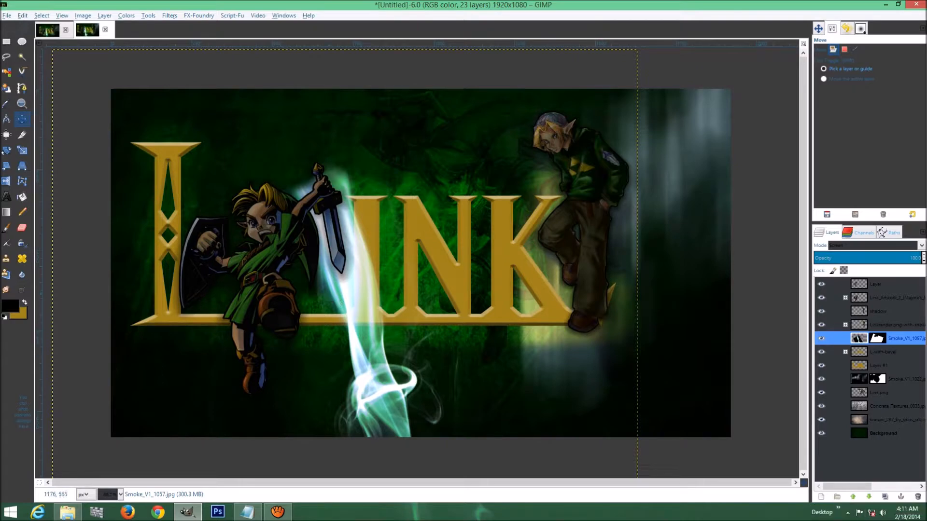
- Paint black on the Smoke_V1_1057.jpg layer mask beside the raised sword arm to hide stray smoke
{"action": "left_click", "coordinate": [877, 338]}
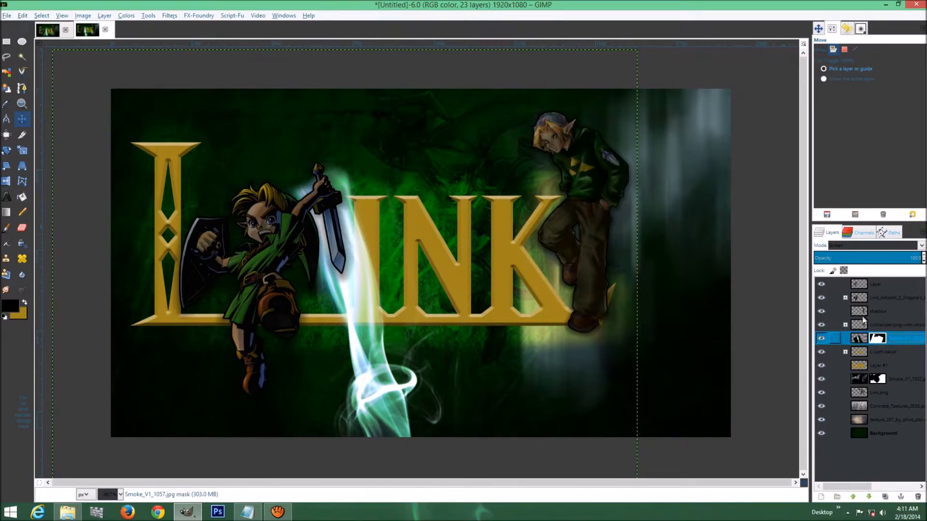
{"action": "left_click", "coordinate": [7, 230]}
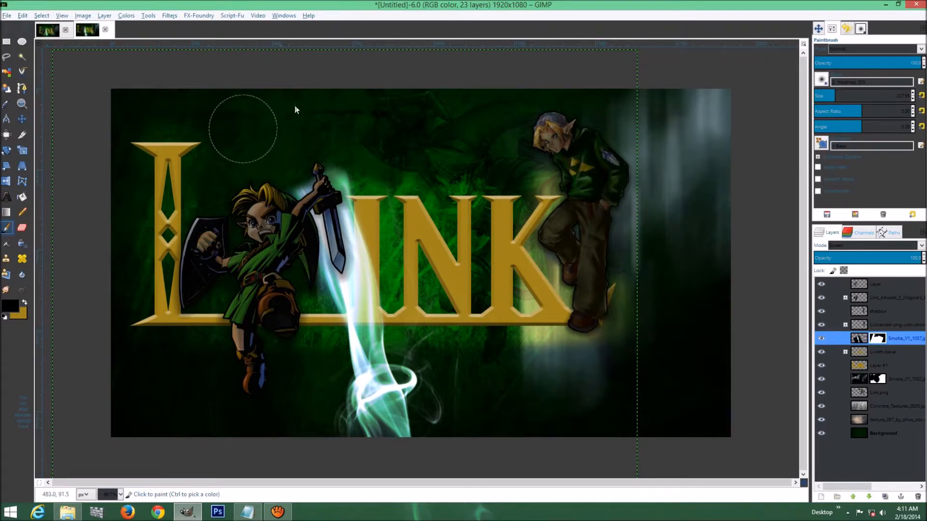
{"action": "left_click", "coordinate": [292, 179]}
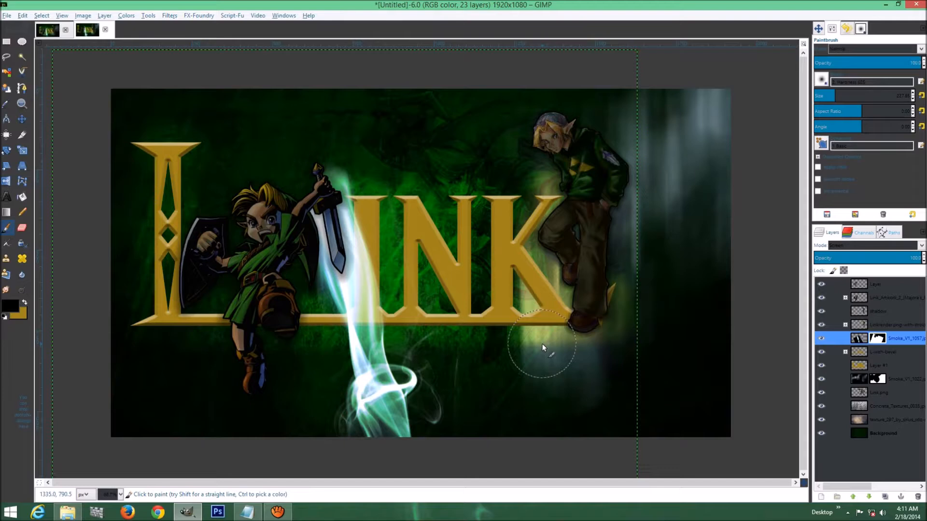
- Add the Smoke_V1_1022 image from the Link folder inside the L-with-bevel group and set its layer mode to Screen
{"action": "double_click", "coordinate": [885, 352]}
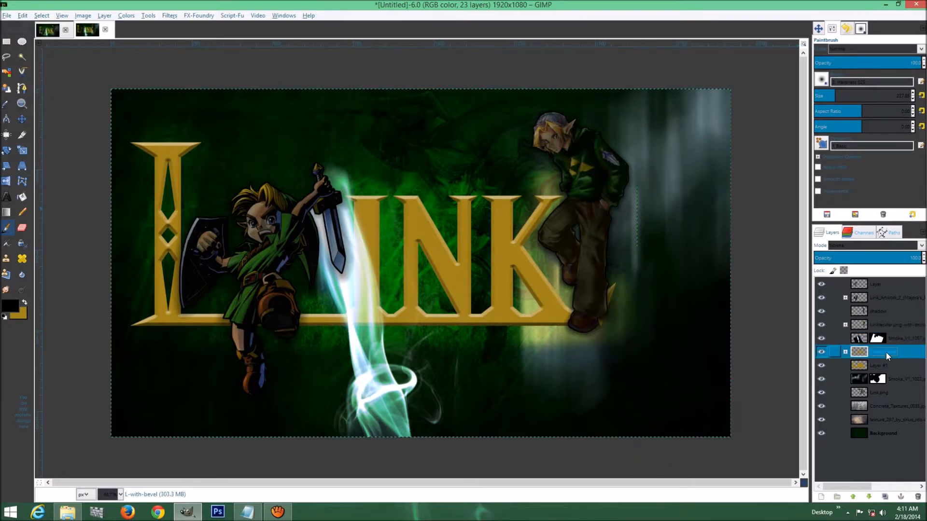
{"action": "left_click", "coordinate": [73, 514]}
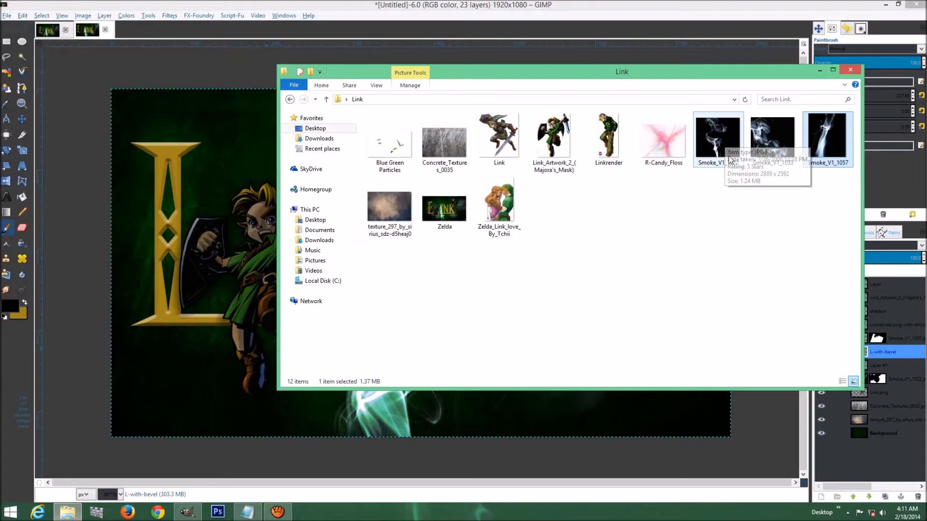
{"action": "mouse_move", "coordinate": [724, 143]}
{"action": "left_mouse_down"}
{"action": "mouse_move", "coordinate": [372, 237]}
{"action": "mouse_move", "coordinate": [205, 217]}
{"action": "left_mouse_up"}
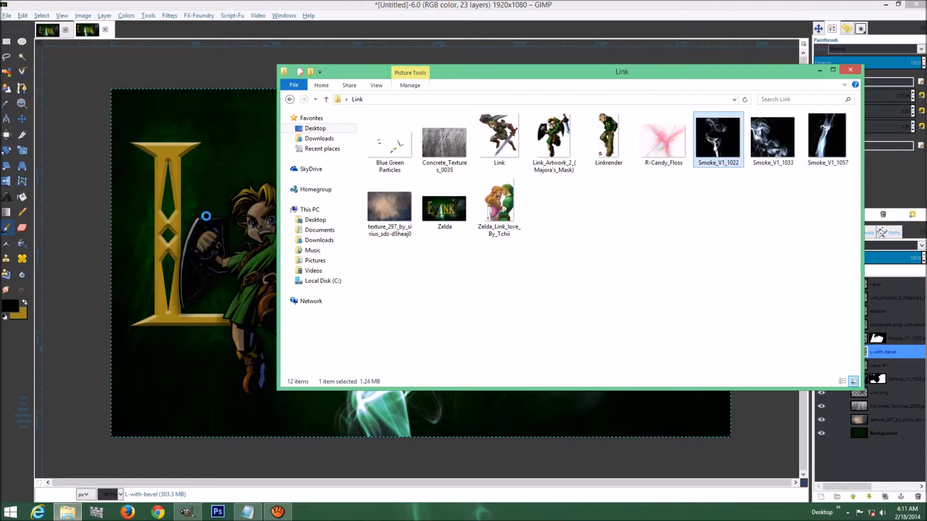
{"action": "left_click_drag", "start_coordinate": [205, 215], "coordinate": [226, 182]}
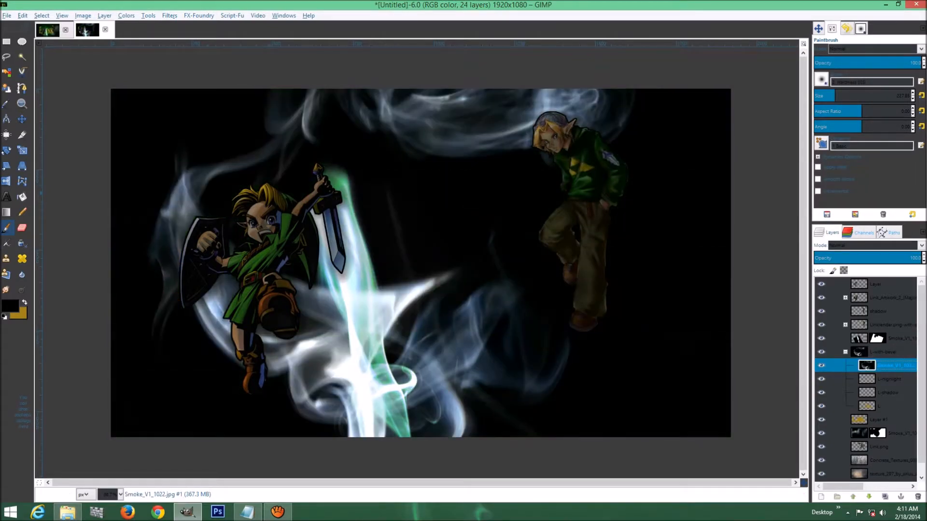
{"action": "left_click", "coordinate": [899, 247]}
{"action": "left_click", "coordinate": [864, 297]}
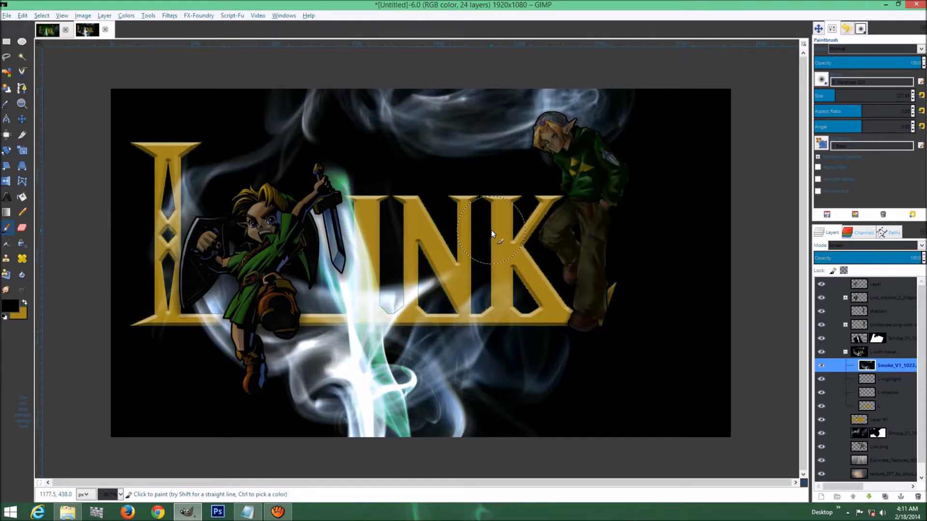
- Scale the new Smoke_V1_1022.jpg layer down to about 70 percent and centre it over the canvas
{"action": "key", "text": "minus"}
{"action": "key", "text": "minus"}
{"action": "key", "text": "minus"}
{"action": "key", "text": "minus"}
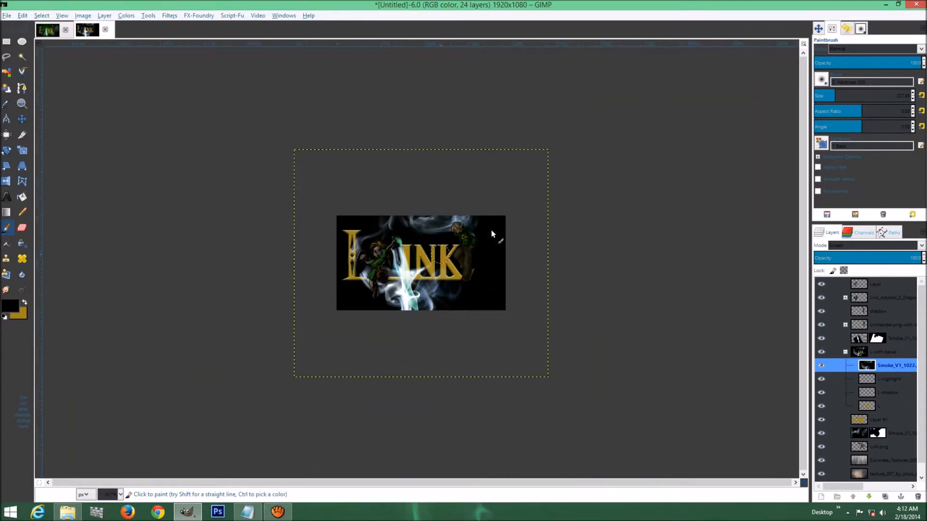
{"action": "key", "text": "shift+s"}
{"action": "left_click", "coordinate": [491, 230]}
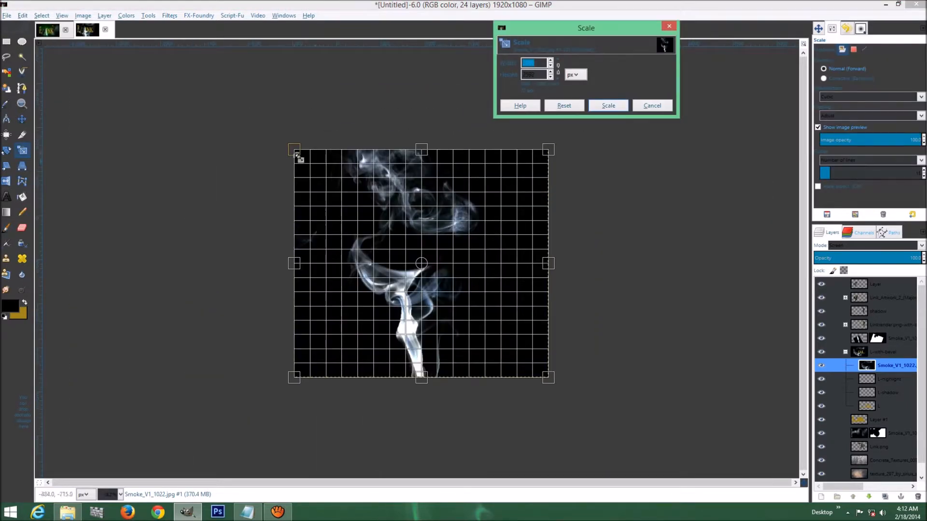
{"action": "left_click_drag", "start_coordinate": [297, 154], "coordinate": [380, 241]}
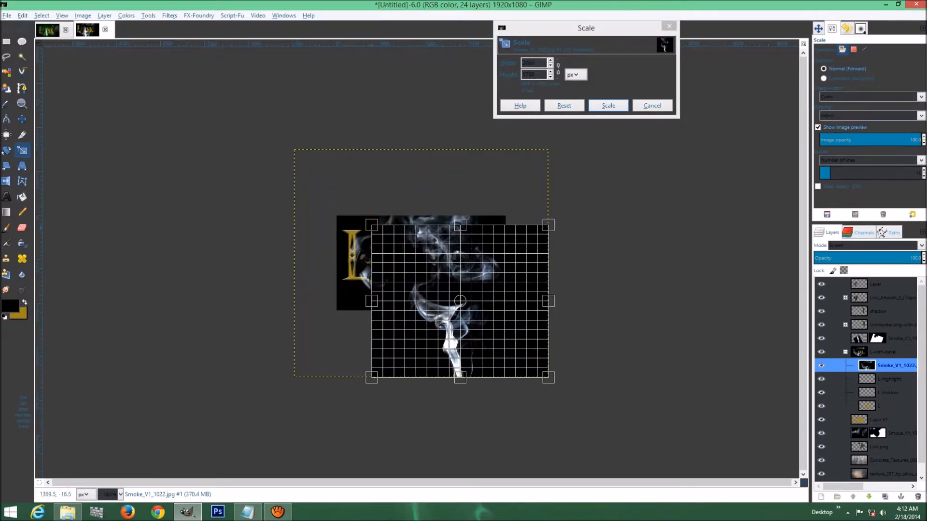
{"action": "left_click", "coordinate": [608, 106]}
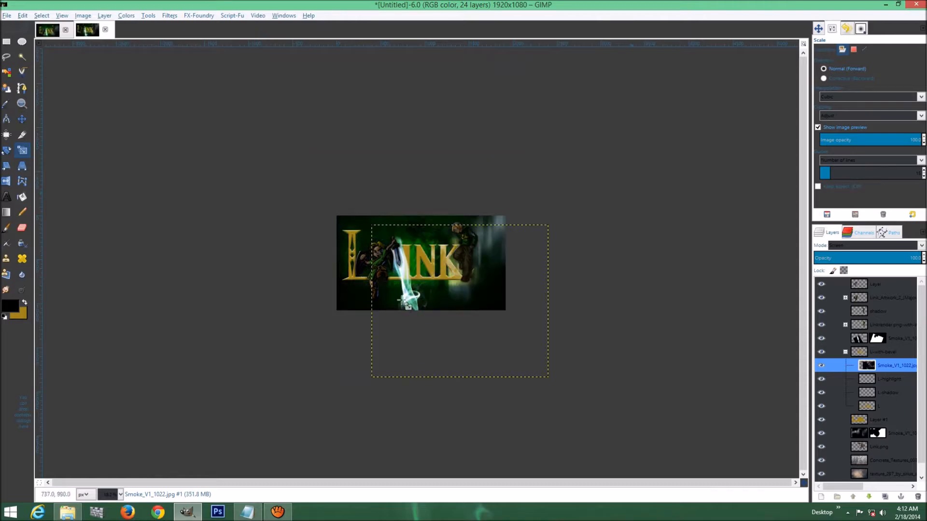
{"action": "key", "text": "m"}
{"action": "left_click_drag", "start_coordinate": [452, 365], "coordinate": [450, 334]}
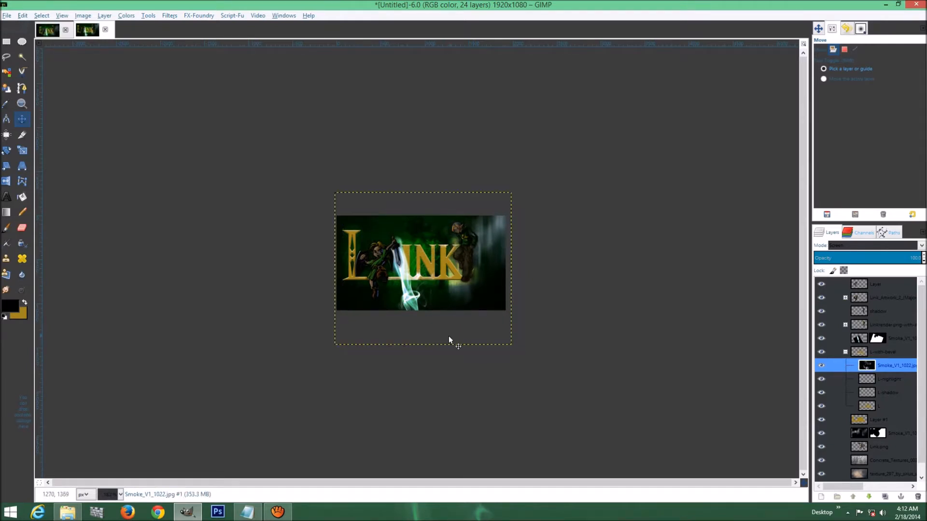
- Undo the move, scaling, mode change and import of the Smoke_V1_1022.jpg layer, and collapse the L-with-bevel group
{"action": "key", "text": "ctrl+z"}
{"action": "key", "text": "ctrl+z"}
{"action": "key", "text": "ctrl+z"}
{"action": "key", "text": "ctrl+z"}
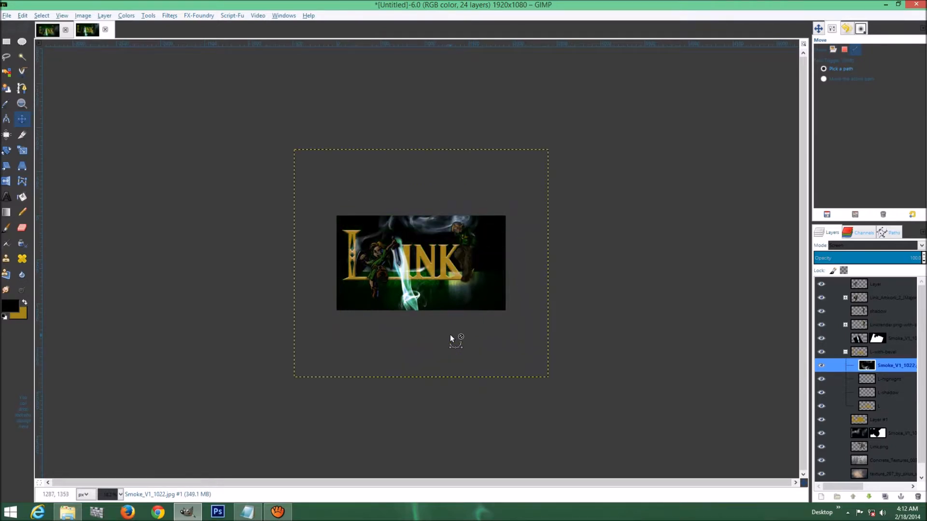
{"action": "key", "text": "ctrl+z"}
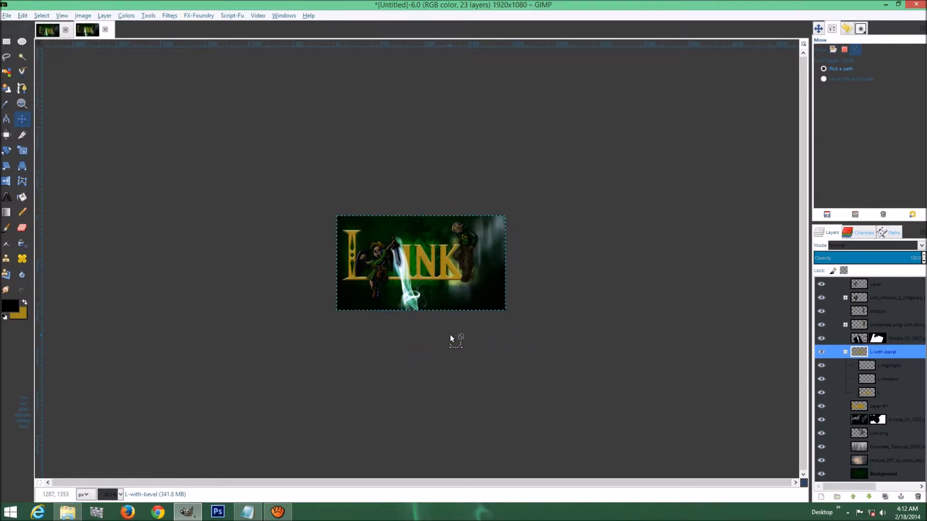
{"action": "left_click", "coordinate": [845, 353]}
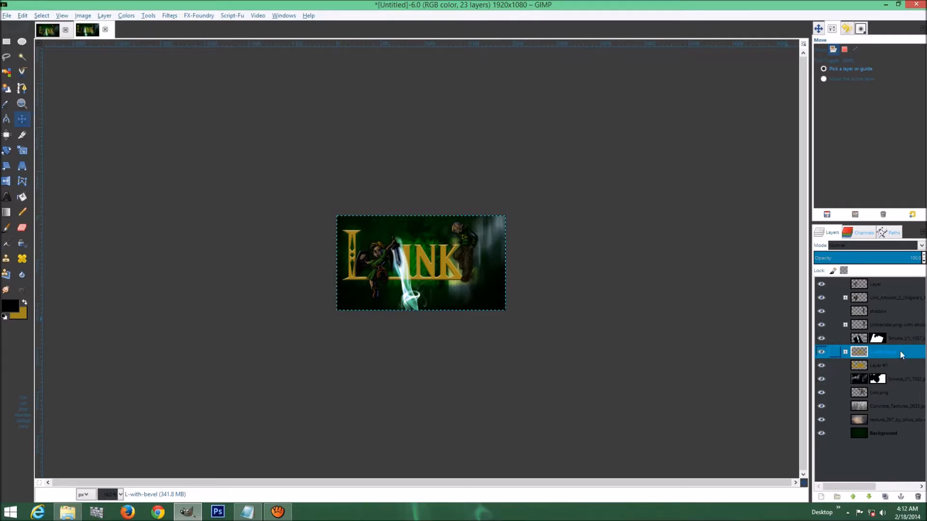
- Add the Smoke_V1_1022 image directly above the masked Smoke_V1_1057.jpg layer and set its layer mode to Screen
{"action": "left_click", "coordinate": [891, 338]}
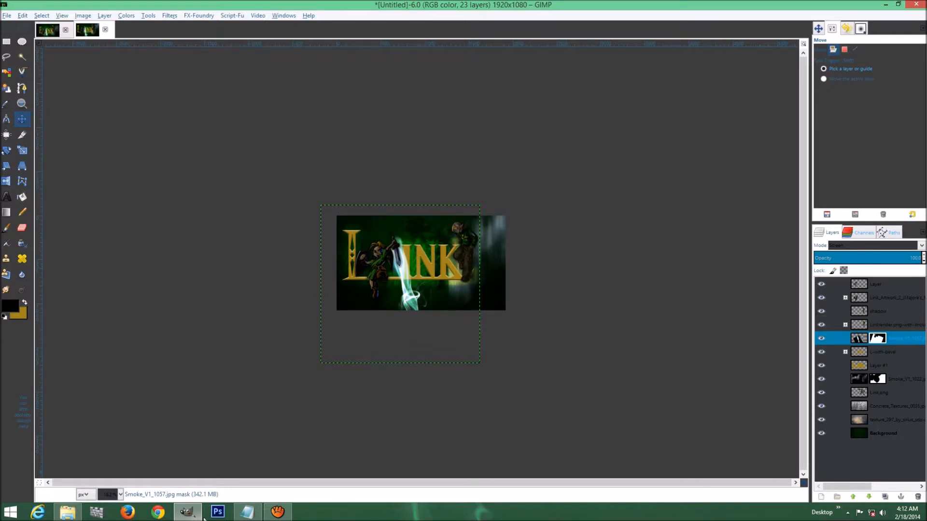
{"action": "mouse_move", "coordinate": [247, 516]}
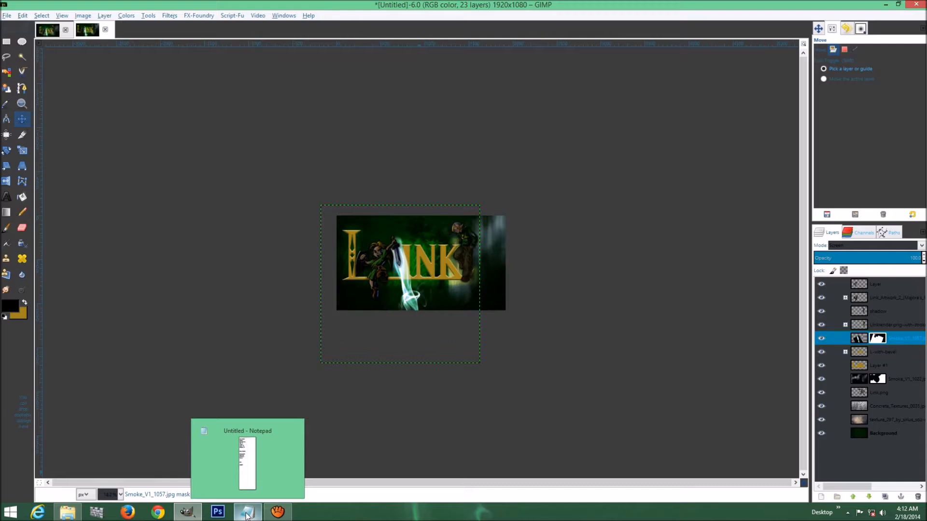
{"action": "left_click", "coordinate": [67, 511]}
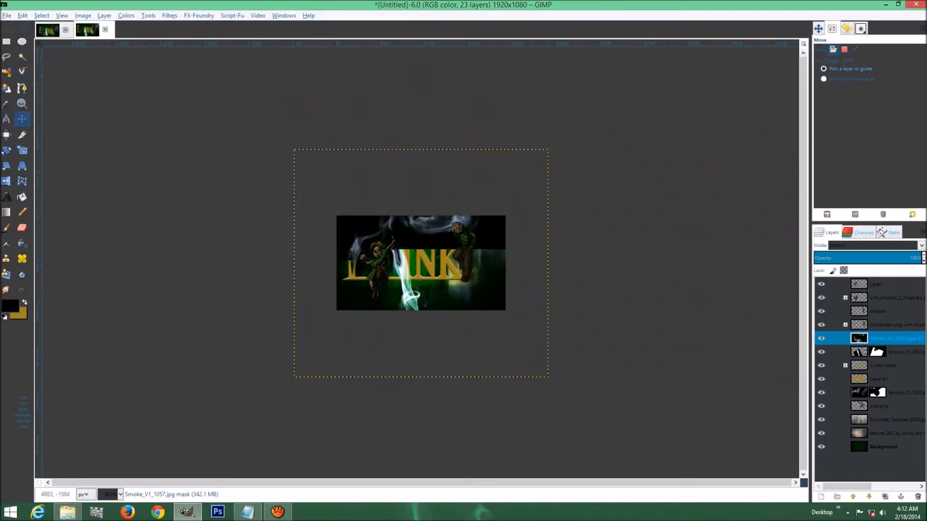
{"action": "left_click", "coordinate": [875, 247]}
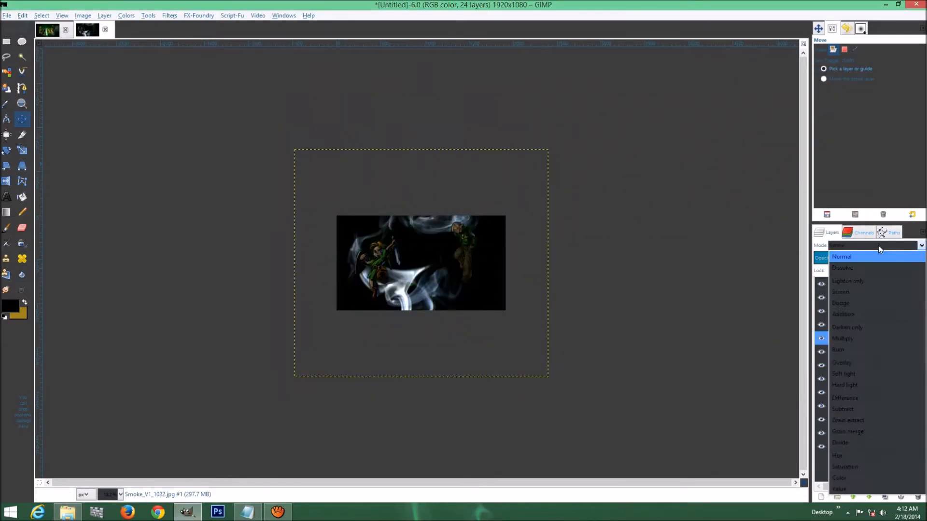
{"action": "left_click", "coordinate": [852, 291]}
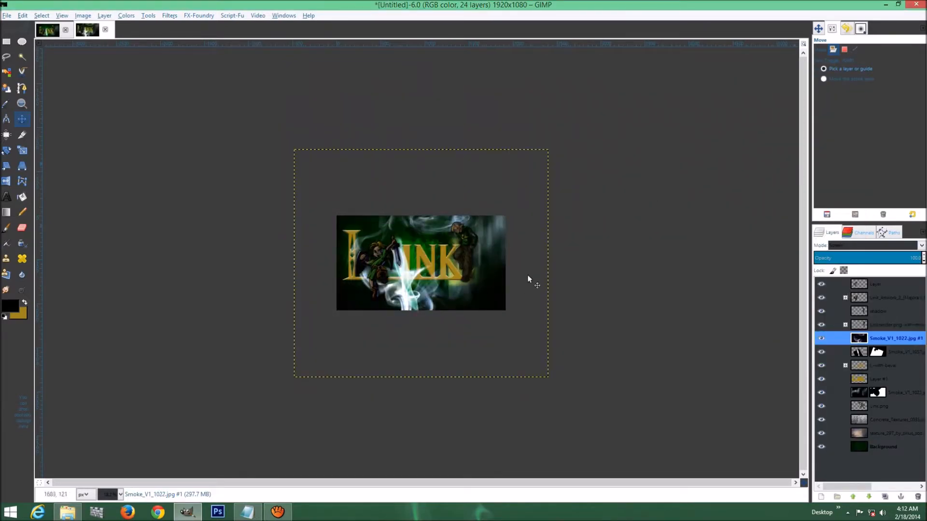
- Scale the new Smoke_V1_1022.jpg #1 layer to about 65 percent and move it up so its top edge meets the canvas top
{"action": "key", "text": "shift+s"}
{"action": "left_click", "coordinate": [362, 226]}
{"action": "left_click_drag", "start_coordinate": [331, 186], "coordinate": [379, 236]}
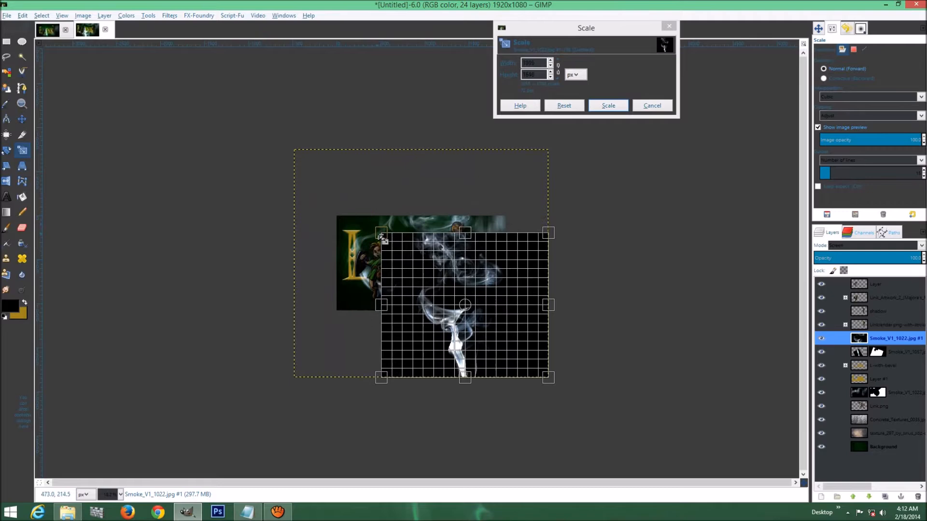
{"action": "left_click", "coordinate": [608, 106]}
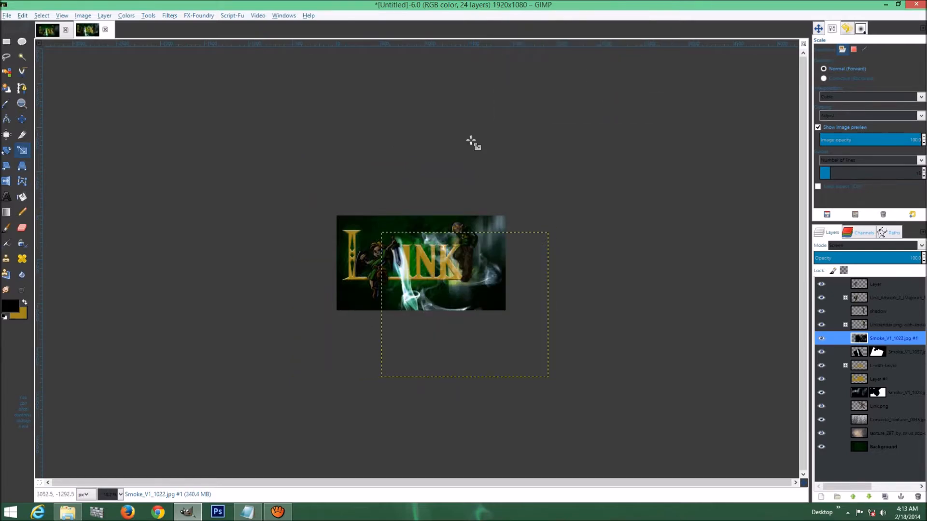
{"action": "key", "text": "m"}
{"action": "left_click_drag", "start_coordinate": [455, 287], "coordinate": [415, 270]}
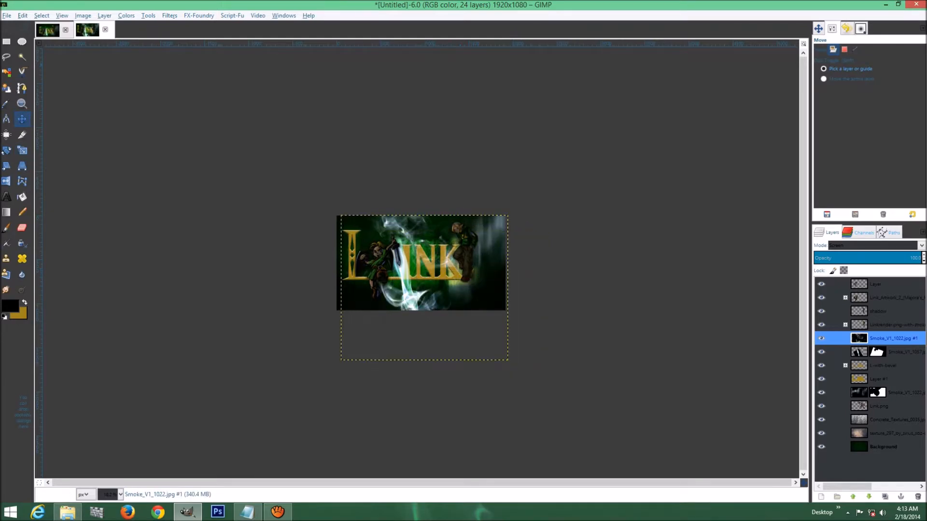
- After checking the layers of the reference Zelda.xcf, rotate the Smoke_V1_1022.jpg #1 layer about 104 degrees clockwise and shift it slightly up over the lettering
{"action": "left_click", "coordinate": [48, 31]}
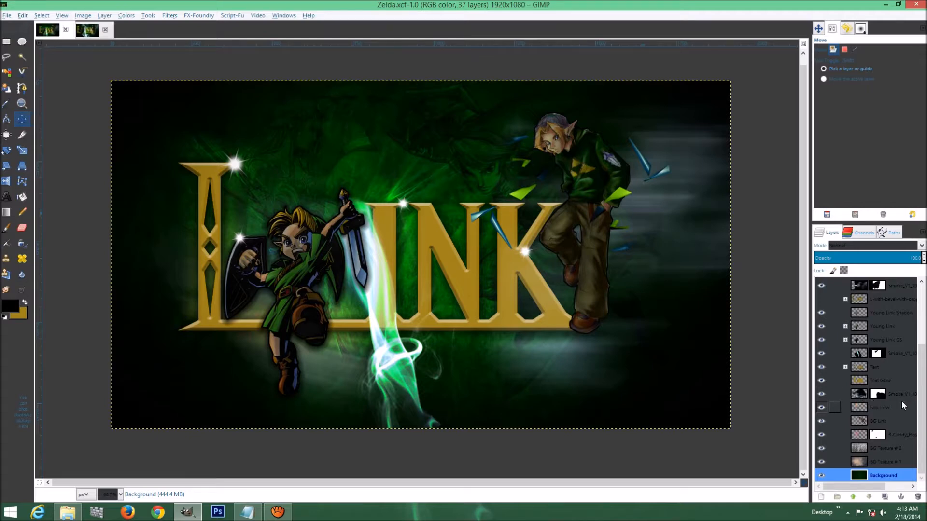
{"action": "mouse_move", "coordinate": [852, 488]}
{"action": "left_mouse_down"}
{"action": "mouse_move", "coordinate": [862, 488]}
{"action": "mouse_move", "coordinate": [844, 488]}
{"action": "left_mouse_up"}
{"action": "mouse_move", "coordinate": [921, 385]}
{"action": "left_mouse_down"}
{"action": "mouse_move", "coordinate": [922, 325]}
{"action": "mouse_move", "coordinate": [921, 384]}
{"action": "left_mouse_up"}
{"action": "left_click", "coordinate": [85, 30]}
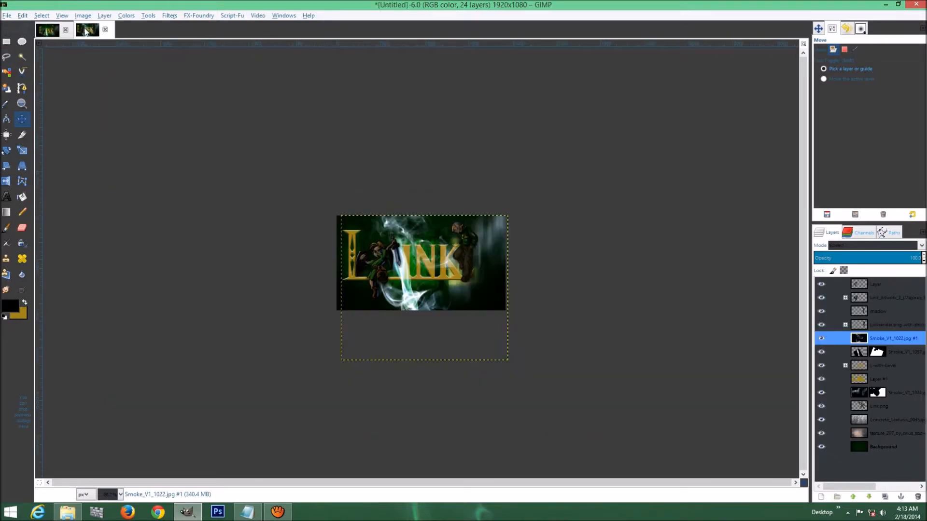
{"action": "key", "text": "shift+r"}
{"action": "left_click", "coordinate": [518, 299]}
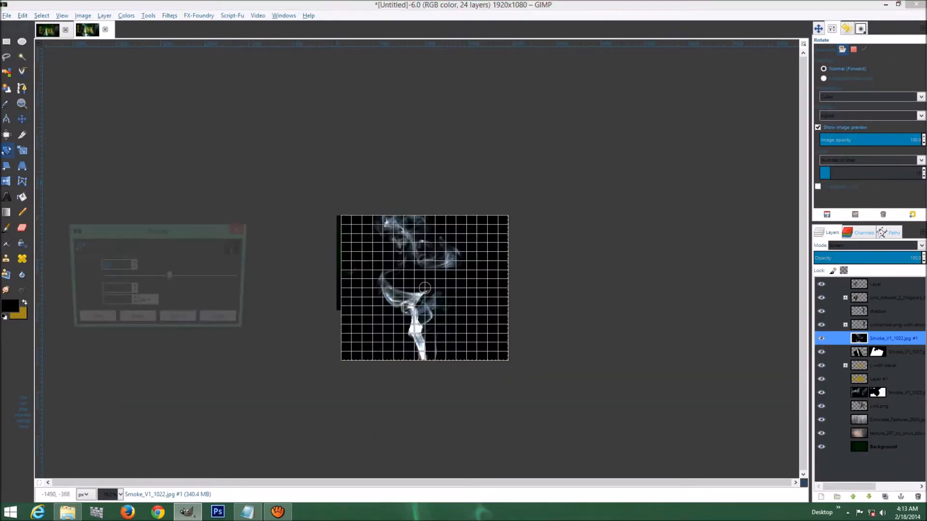
{"action": "left_click_drag", "start_coordinate": [503, 351], "coordinate": [363, 343]}
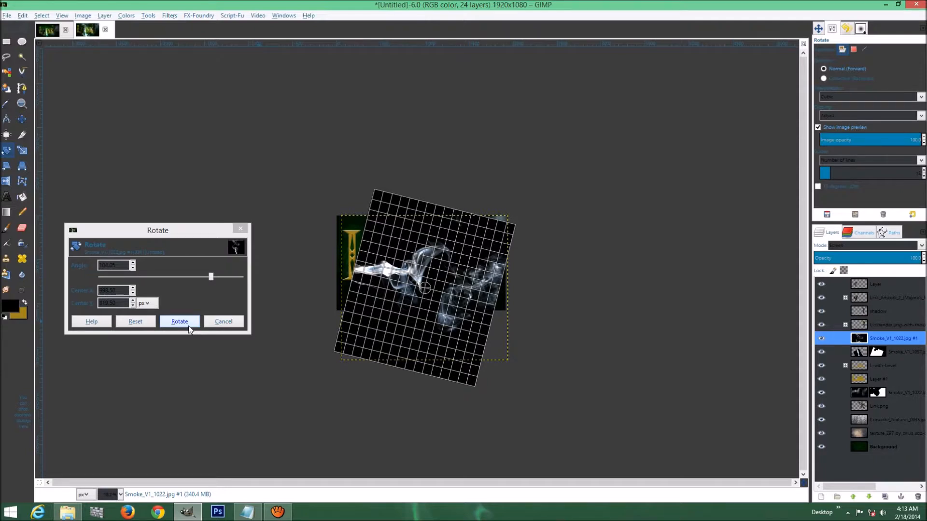
{"action": "left_click", "coordinate": [179, 322]}
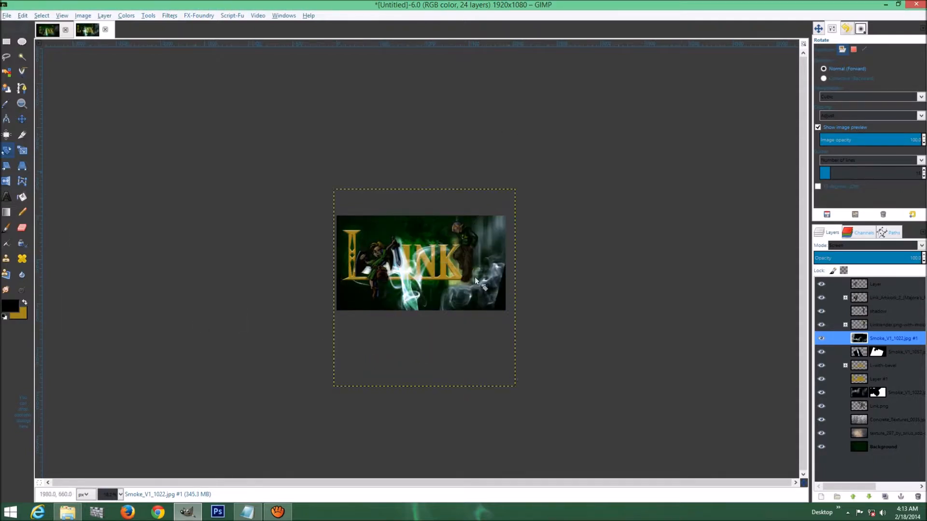
{"action": "key", "text": "m"}
{"action": "left_click_drag", "start_coordinate": [449, 287], "coordinate": [447, 272]}
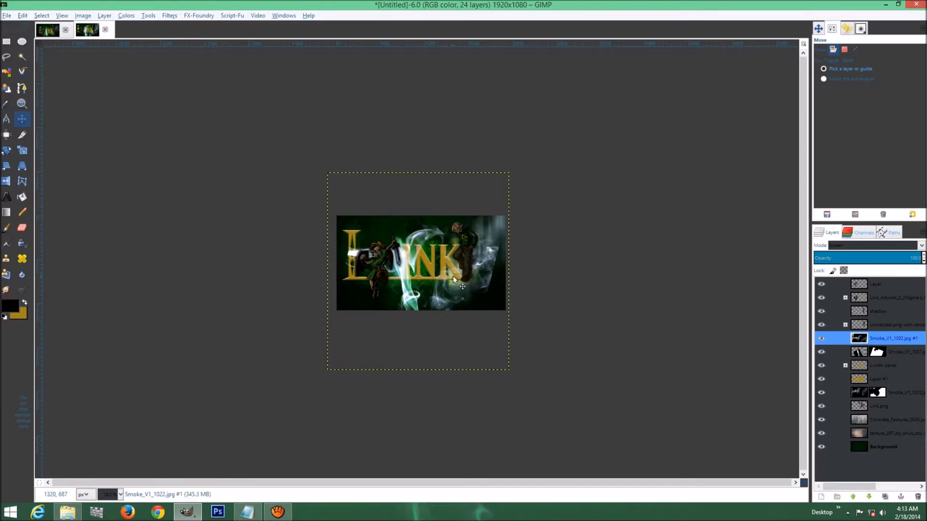
- Apply a linear Motion Blur to the Smoke_V1_1022.jpg #1 layer, keeping the long length and turning the blur angle to nearly horizontal
{"action": "key", "text": "plus"}
{"action": "key", "text": "plus"}
{"action": "key", "text": "plus"}
{"action": "key", "text": "plus"}
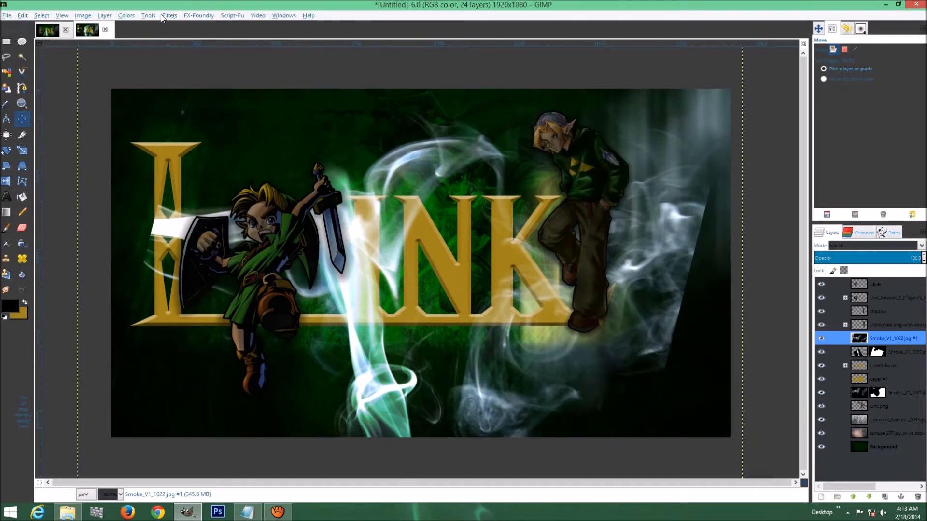
{"action": "left_click", "coordinate": [163, 18]}
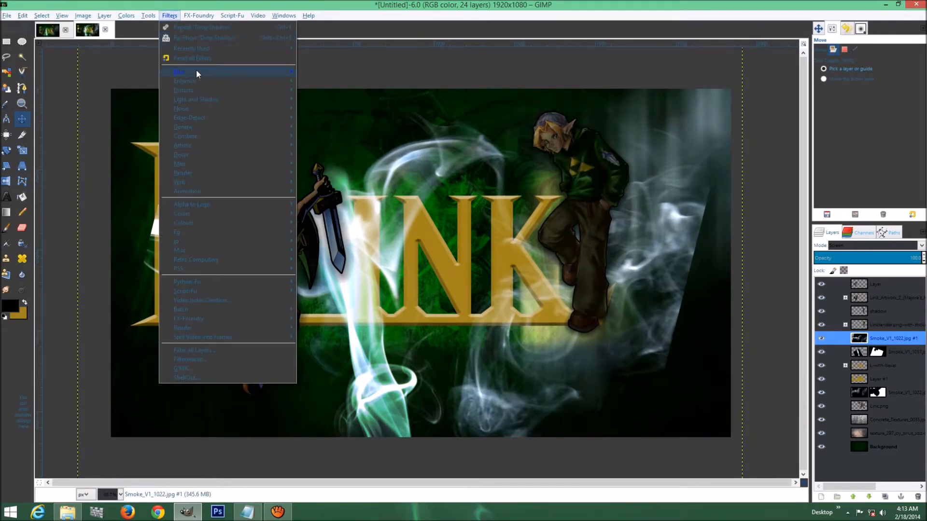
{"action": "mouse_move", "coordinate": [198, 73]}
{"action": "left_click", "coordinate": [340, 99]}
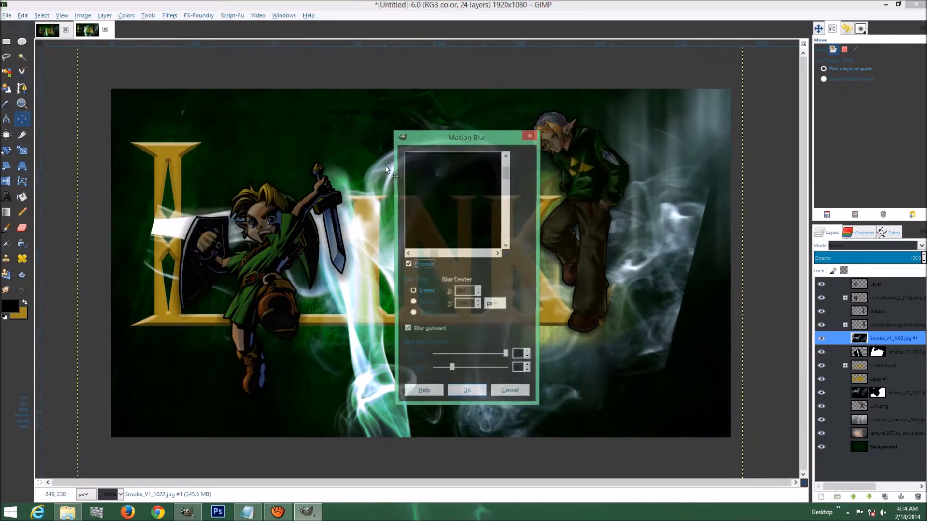
{"action": "left_click_drag", "start_coordinate": [506, 254], "coordinate": [521, 264]}
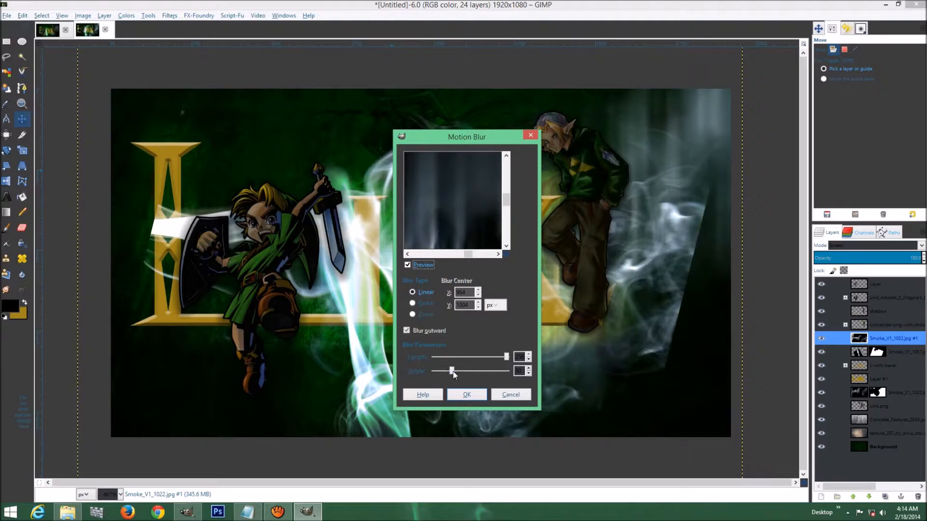
{"action": "left_click_drag", "start_coordinate": [452, 371], "coordinate": [473, 375]}
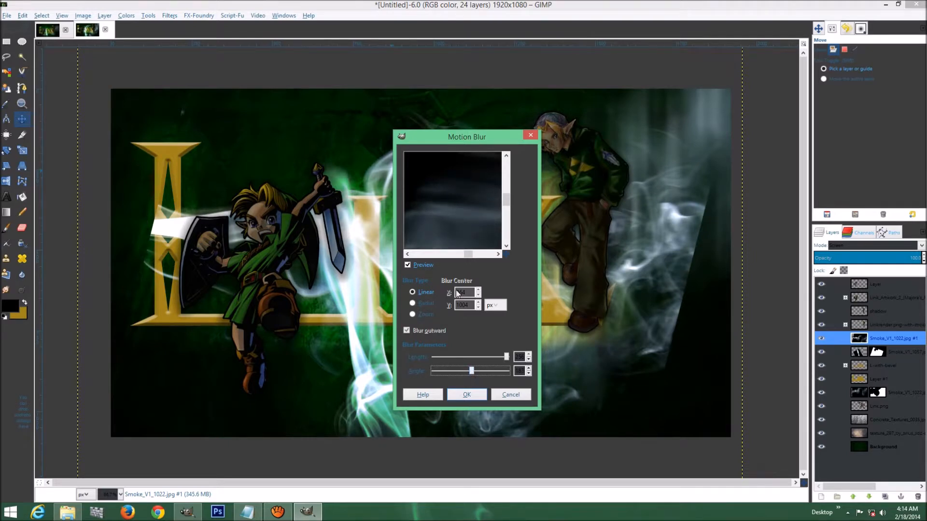
{"action": "left_click_drag", "start_coordinate": [466, 233], "coordinate": [410, 207]}
{"action": "left_click_drag", "start_coordinate": [483, 203], "coordinate": [419, 196]}
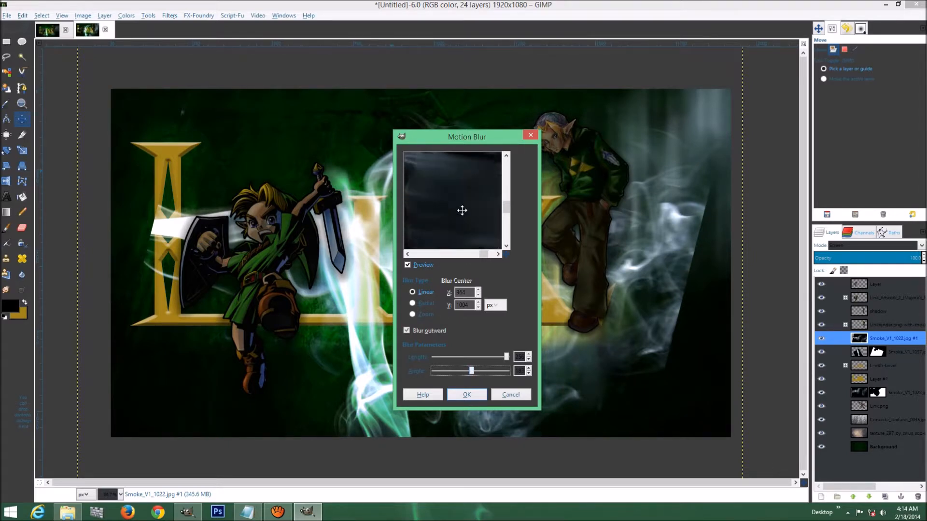
{"action": "left_click_drag", "start_coordinate": [482, 217], "coordinate": [439, 218]}
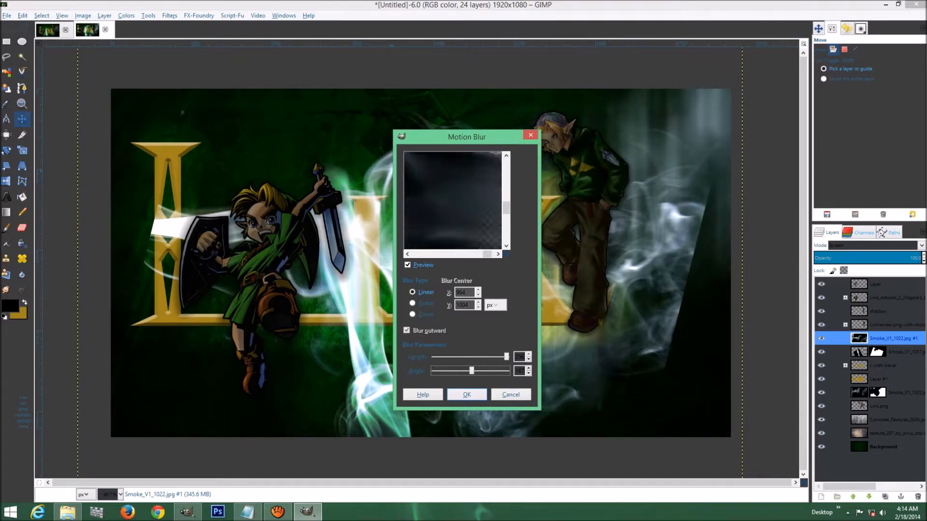
{"action": "left_click", "coordinate": [467, 395]}
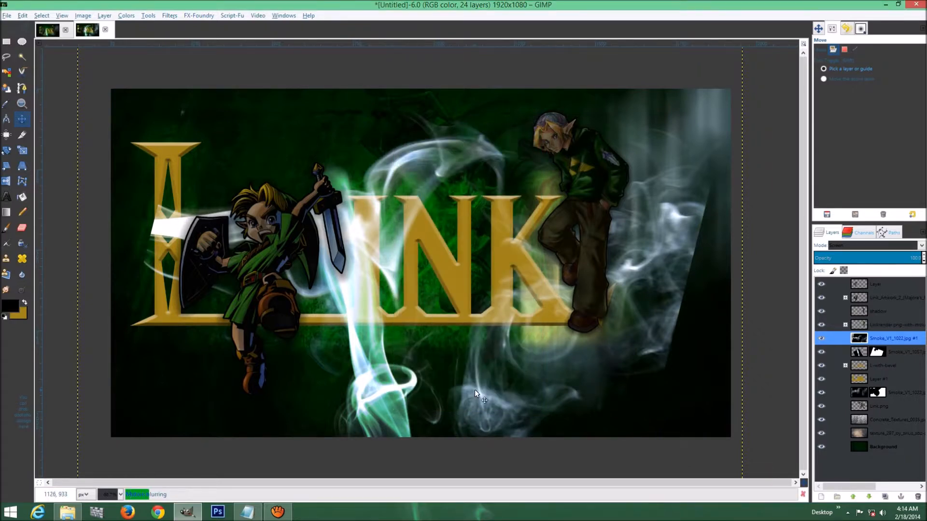
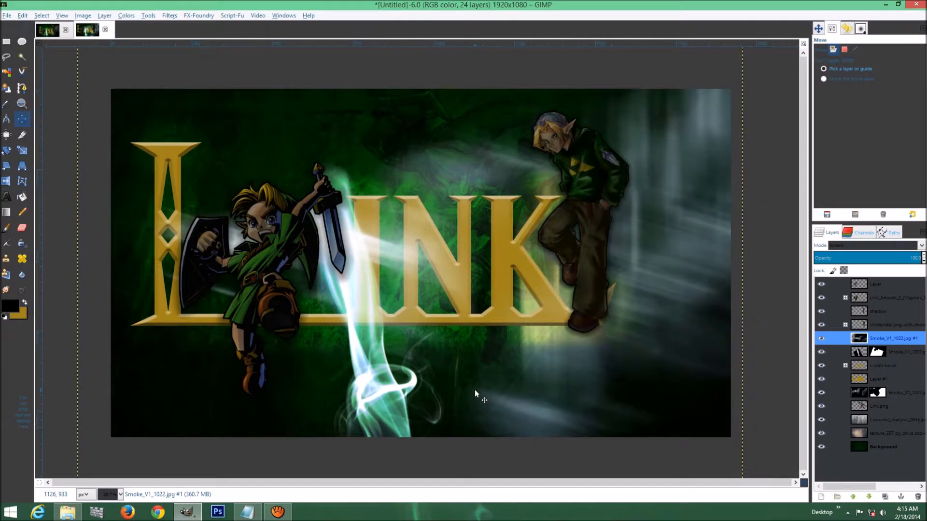
- Move the blurred smoke layer about 774 px left and 57 px up, and scale it to about 83 percent
{"action": "left_click_drag", "start_coordinate": [483, 262], "coordinate": [233, 243]}
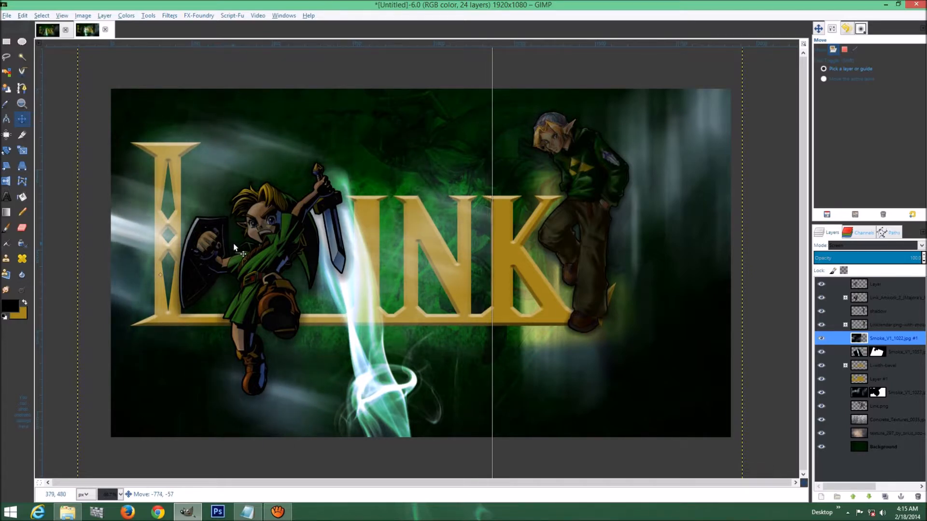
{"action": "key", "text": "shift+s"}
{"action": "left_click", "coordinate": [259, 243]}
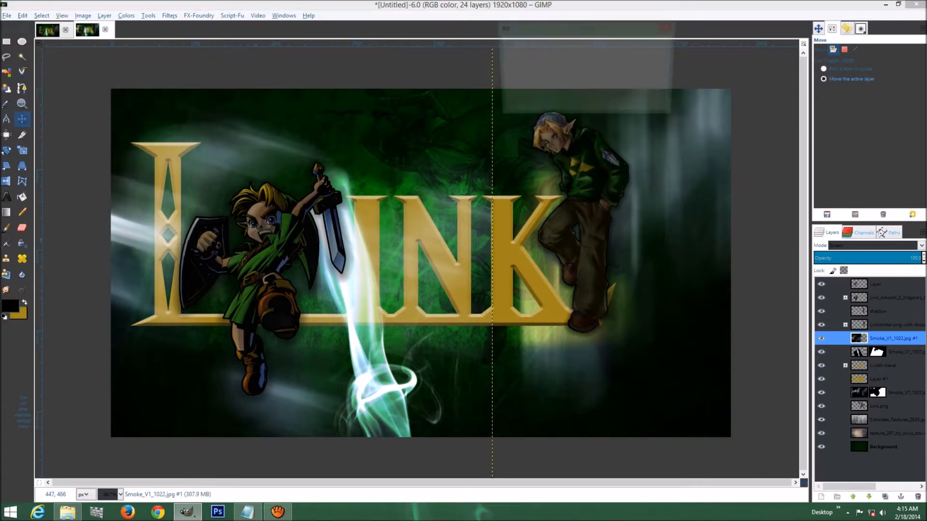
{"action": "left_click_drag", "start_coordinate": [485, 72], "coordinate": [365, 129]}
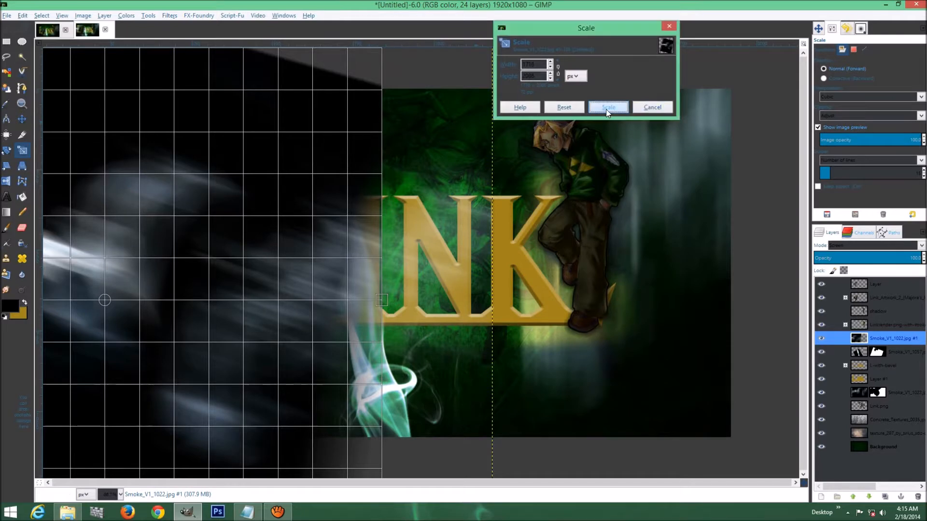
{"action": "left_click", "coordinate": [606, 108]}
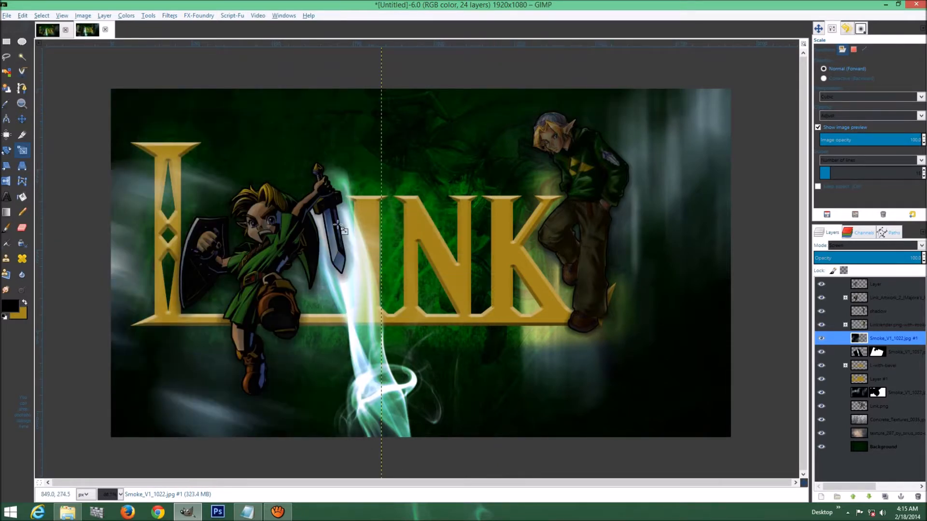
- Reposition the scaled smoke layer to the right and upward so its streaks cross the L and the young Link, undoing any stray move
{"action": "key", "text": "m"}
{"action": "left_click_drag", "start_coordinate": [299, 294], "coordinate": [320, 286]}
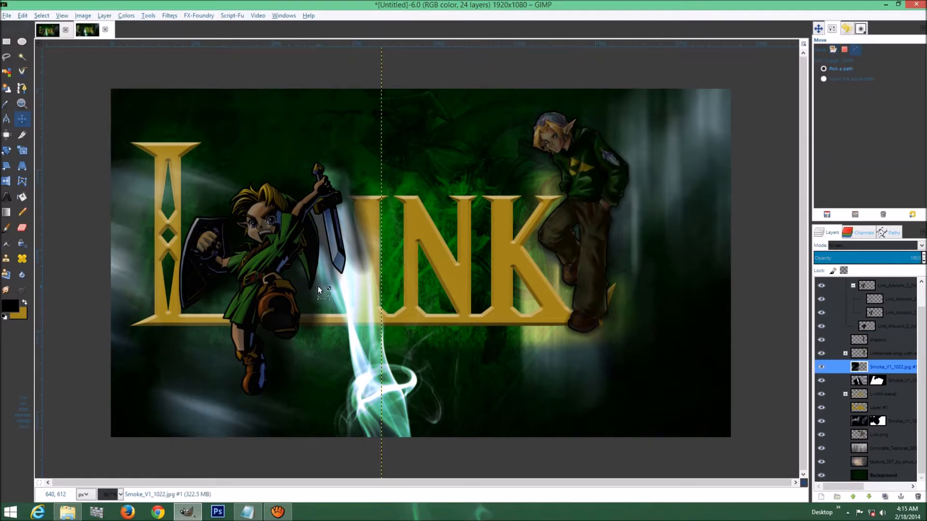
{"action": "key", "text": "ctrl+z"}
{"action": "left_click_drag", "start_coordinate": [252, 409], "coordinate": [312, 387]}
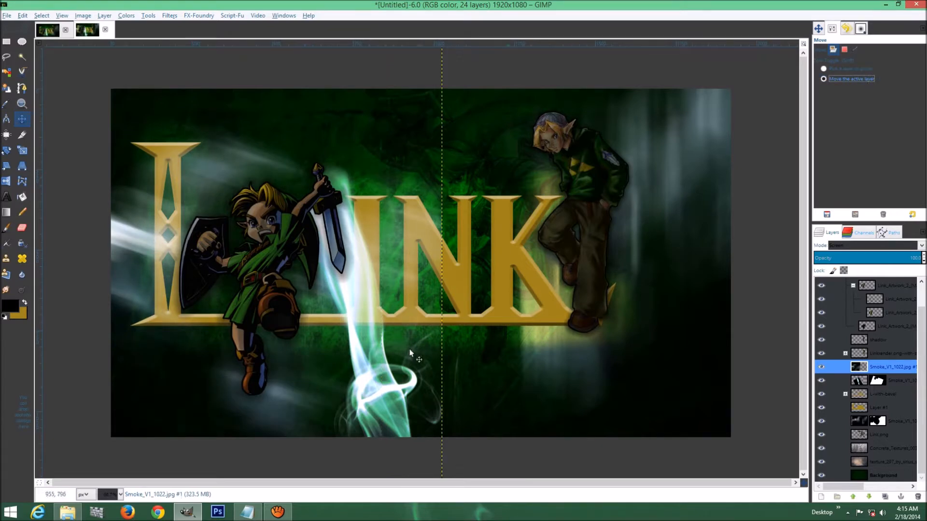
{"action": "left_click_drag", "start_coordinate": [330, 368], "coordinate": [328, 350]}
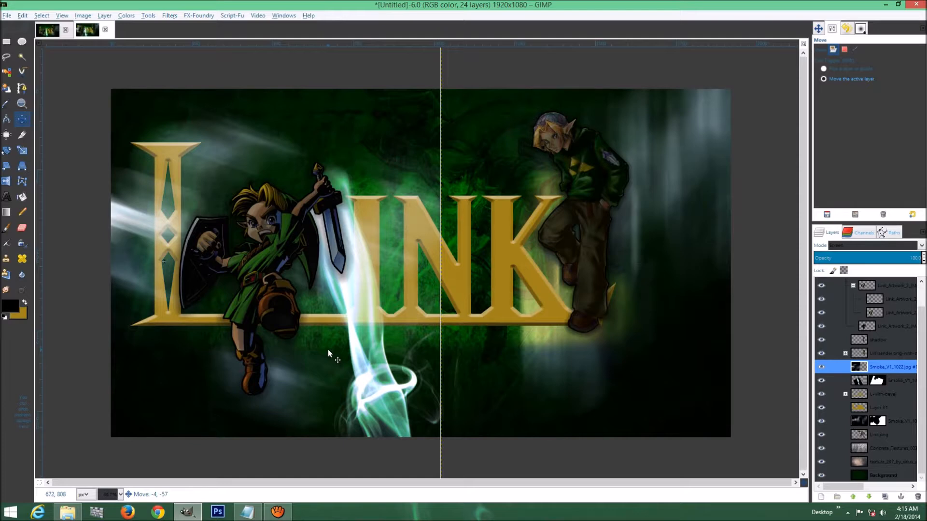
{"action": "left_click_drag", "start_coordinate": [328, 349], "coordinate": [329, 349]}
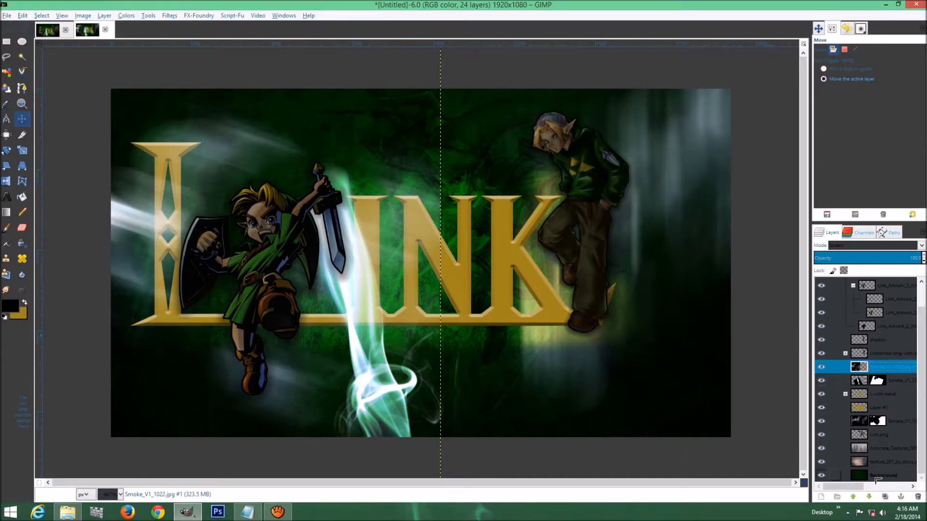
- Lower the Smoke_V1_1022.jpg #1 layer below the L-with-bevel group, just above Layer #1, and move its bright streak down behind the young Link
{"action": "left_click", "coordinate": [871, 498]}
{"action": "left_click", "coordinate": [871, 498]}
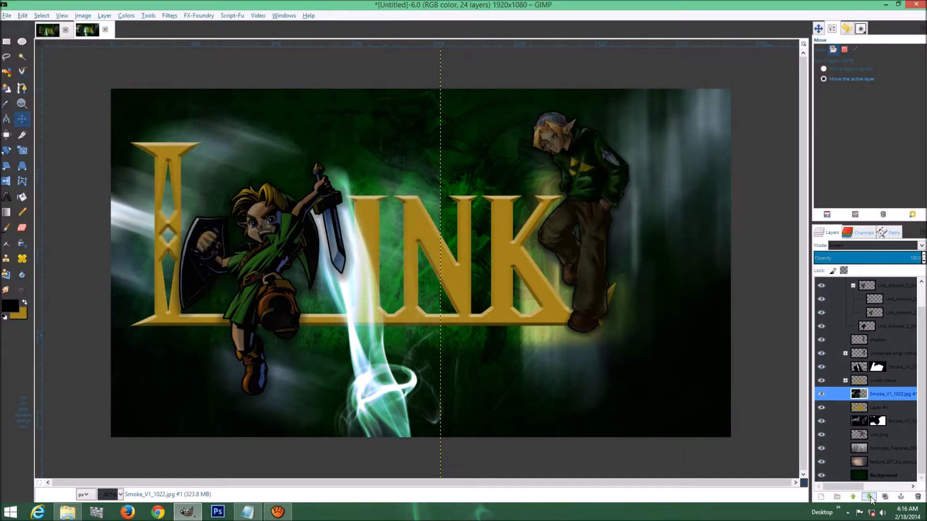
{"action": "left_click", "coordinate": [871, 496]}
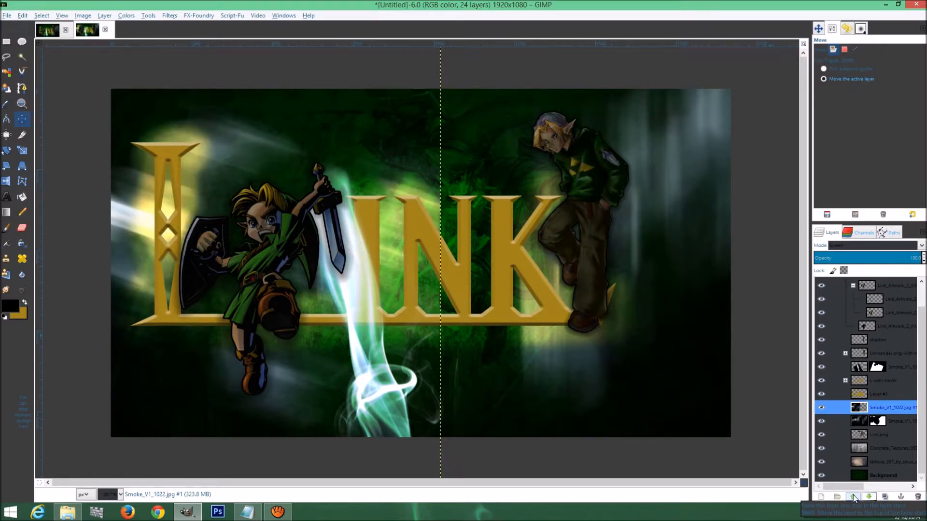
{"action": "left_click", "coordinate": [853, 498]}
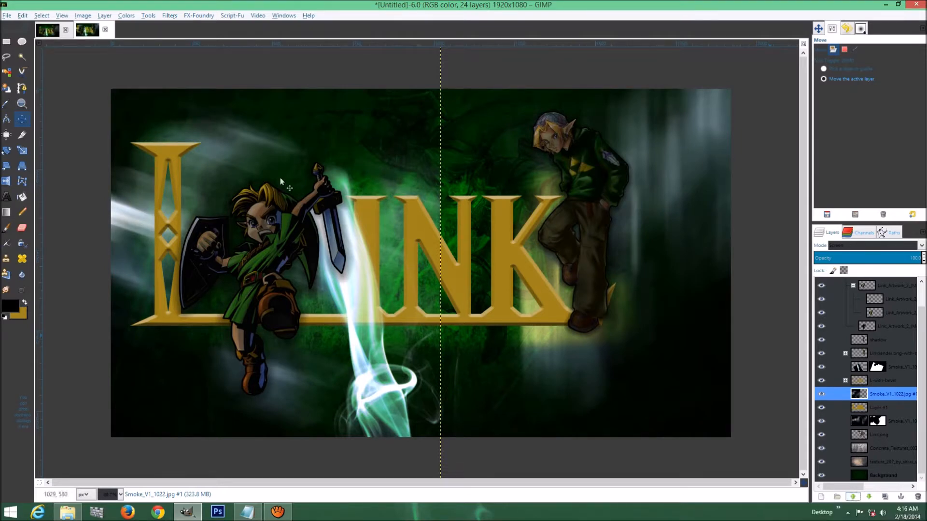
{"action": "left_click_drag", "start_coordinate": [204, 170], "coordinate": [352, 247]}
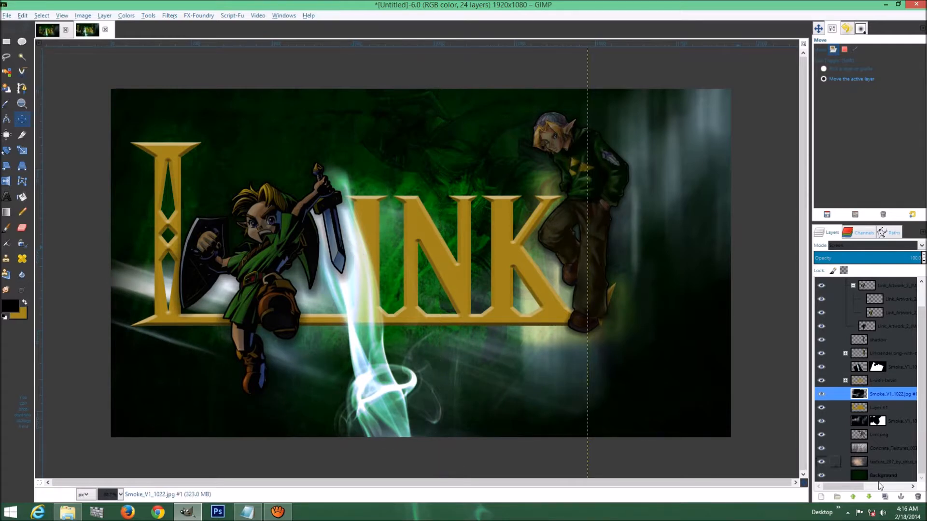
- Expand the Smoke_V1_1022.jpg #1 layer to the image size and add a white, full-opacity layer mask to it
{"action": "right_click", "coordinate": [904, 397]}
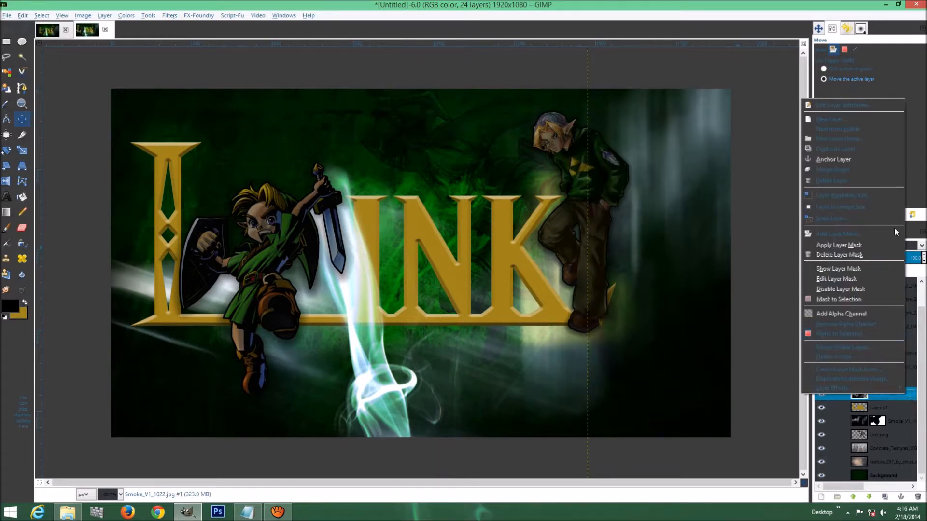
{"action": "left_click", "coordinate": [882, 205]}
{"action": "right_click", "coordinate": [904, 394]}
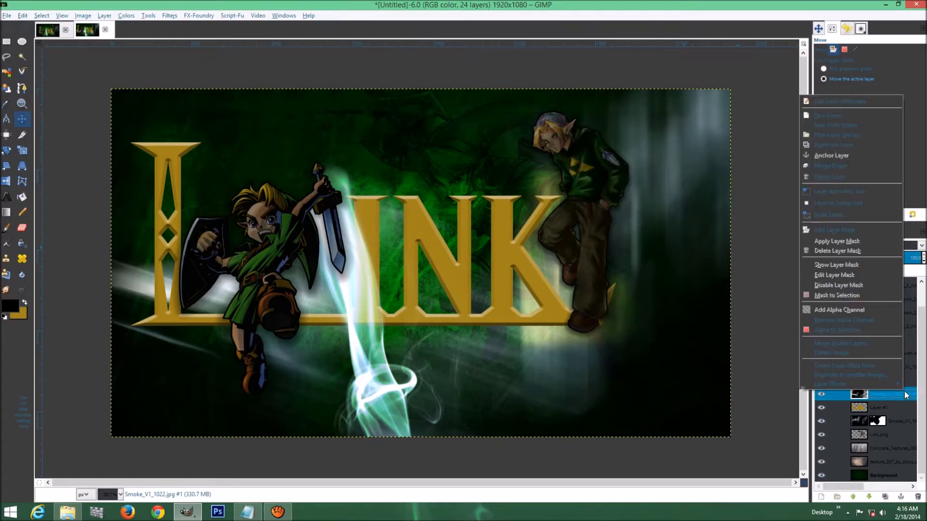
{"action": "left_click", "coordinate": [850, 228]}
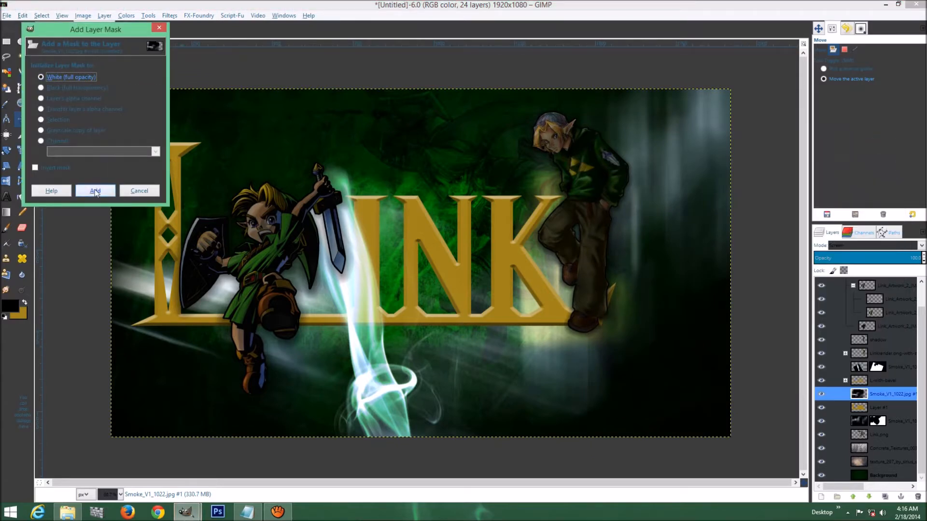
{"action": "left_click", "coordinate": [95, 191]}
- Paint black on the smoke mask to hide the streaks below the lettering and around the large L, and lower the layer's opacity
{"action": "key", "text": "p"}
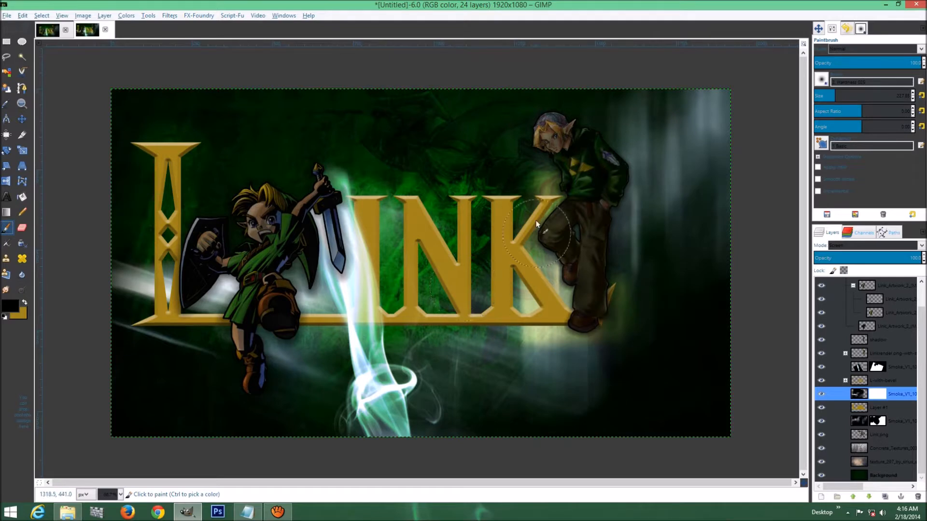
{"action": "mouse_move", "coordinate": [472, 360]}
{"action": "left_mouse_down"}
{"action": "mouse_move", "coordinate": [337, 396]}
{"action": "mouse_move", "coordinate": [446, 349]}
{"action": "mouse_move", "coordinate": [525, 389]}
{"action": "mouse_move", "coordinate": [453, 401]}
{"action": "mouse_move", "coordinate": [593, 408]}
{"action": "mouse_move", "coordinate": [629, 383]}
{"action": "mouse_move", "coordinate": [639, 291]}
{"action": "mouse_move", "coordinate": [589, 271]}
{"action": "mouse_move", "coordinate": [602, 210]}
{"action": "mouse_move", "coordinate": [562, 249]}
{"action": "mouse_move", "coordinate": [546, 320]}
{"action": "left_mouse_up"}
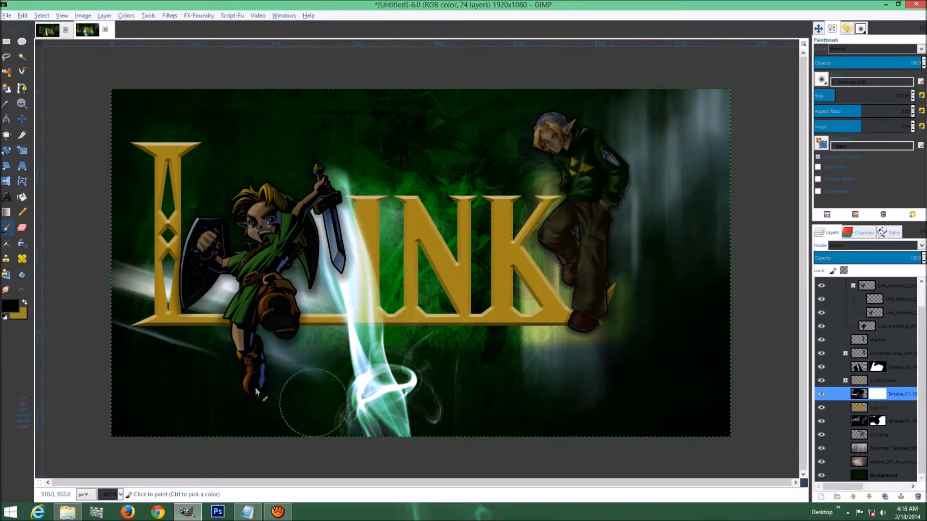
{"action": "mouse_move", "coordinate": [100, 278]}
{"action": "left_mouse_down"}
{"action": "mouse_move", "coordinate": [198, 262]}
{"action": "mouse_move", "coordinate": [153, 273]}
{"action": "mouse_move", "coordinate": [151, 285]}
{"action": "mouse_move", "coordinate": [227, 285]}
{"action": "mouse_move", "coordinate": [195, 269]}
{"action": "mouse_move", "coordinate": [215, 279]}
{"action": "mouse_move", "coordinate": [184, 320]}
{"action": "mouse_move", "coordinate": [189, 352]}
{"action": "mouse_move", "coordinate": [179, 284]}
{"action": "mouse_move", "coordinate": [270, 192]}
{"action": "mouse_move", "coordinate": [208, 237]}
{"action": "mouse_move", "coordinate": [191, 268]}
{"action": "mouse_move", "coordinate": [176, 320]}
{"action": "mouse_move", "coordinate": [202, 364]}
{"action": "mouse_move", "coordinate": [193, 338]}
{"action": "left_mouse_up"}
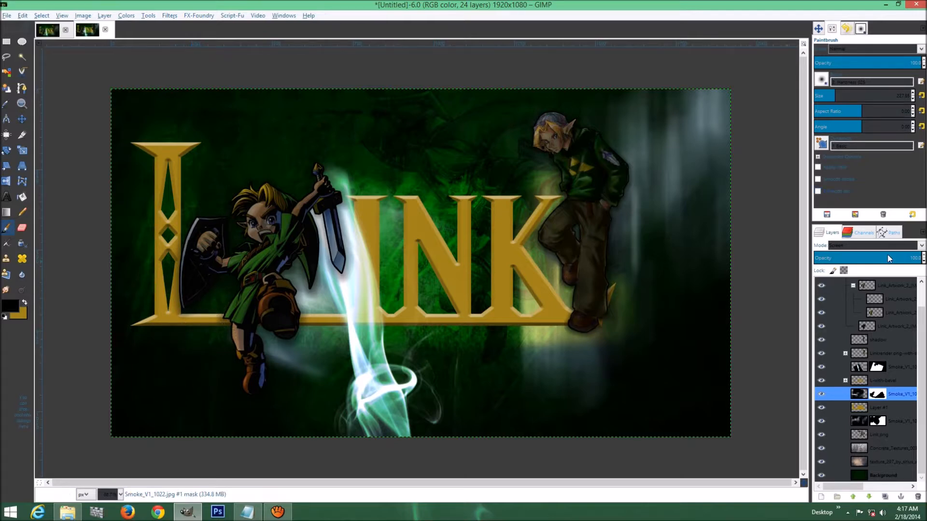
{"action": "left_click_drag", "start_coordinate": [892, 259], "coordinate": [882, 263]}
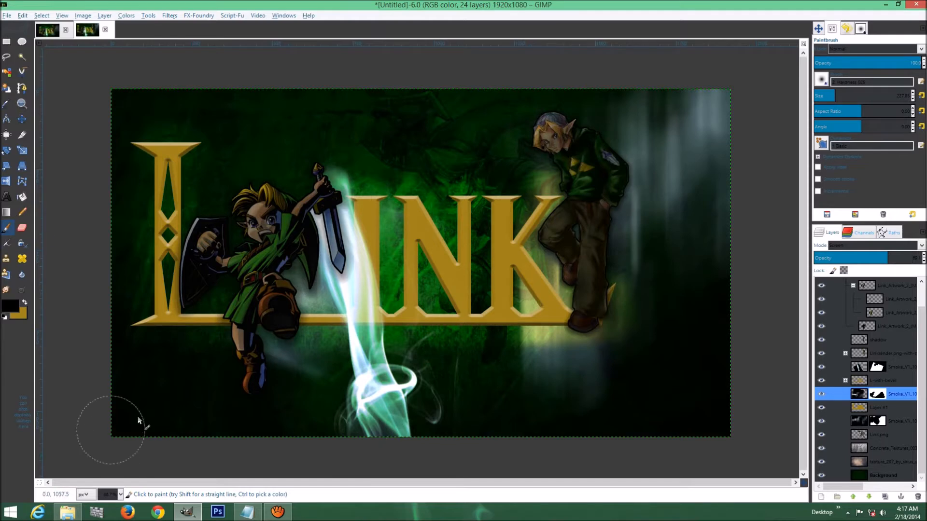
- Compare with the finished Zelda.xcf image, set the foreground to white, and paint the smoke streaks back in around the large L
{"action": "left_click", "coordinate": [46, 34]}
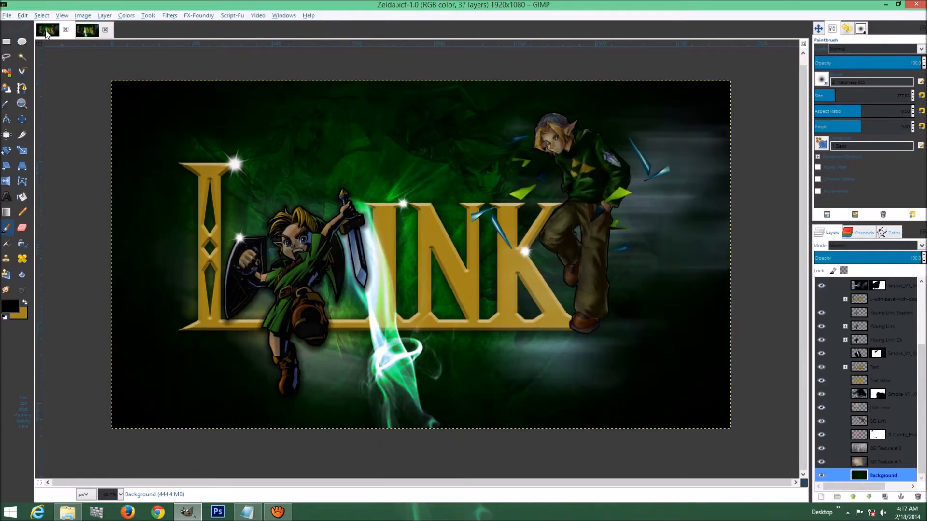
{"action": "left_click", "coordinate": [95, 29]}
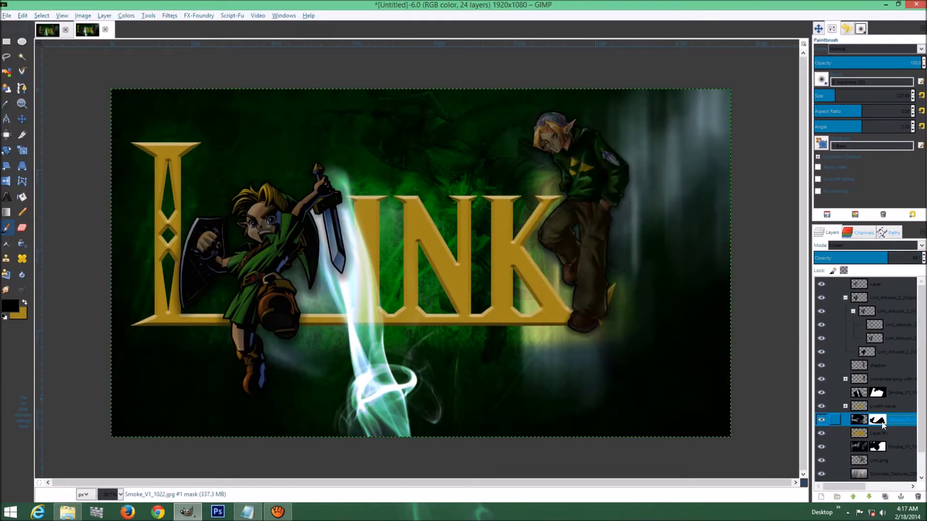
{"action": "left_click", "coordinate": [13, 305]}
{"action": "left_click_drag", "start_coordinate": [116, 273], "coordinate": [146, 308]}
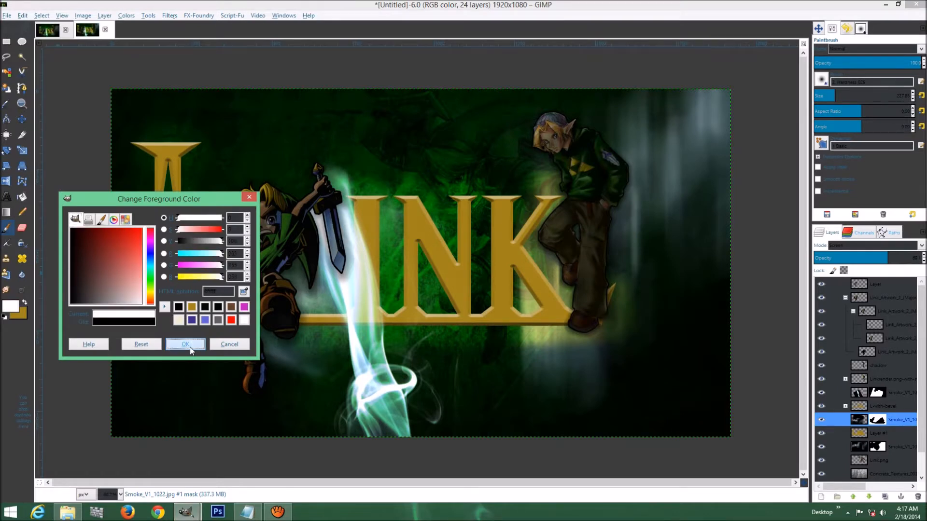
{"action": "left_click", "coordinate": [193, 344]}
{"action": "mouse_move", "coordinate": [207, 335]}
{"action": "left_mouse_down"}
{"action": "mouse_move", "coordinate": [225, 292]}
{"action": "mouse_move", "coordinate": [204, 277]}
{"action": "mouse_move", "coordinate": [185, 328]}
{"action": "mouse_move", "coordinate": [239, 336]}
{"action": "mouse_move", "coordinate": [208, 348]}
{"action": "mouse_move", "coordinate": [152, 276]}
{"action": "mouse_move", "coordinate": [176, 286]}
{"action": "mouse_move", "coordinate": [59, 267]}
{"action": "left_mouse_up"}
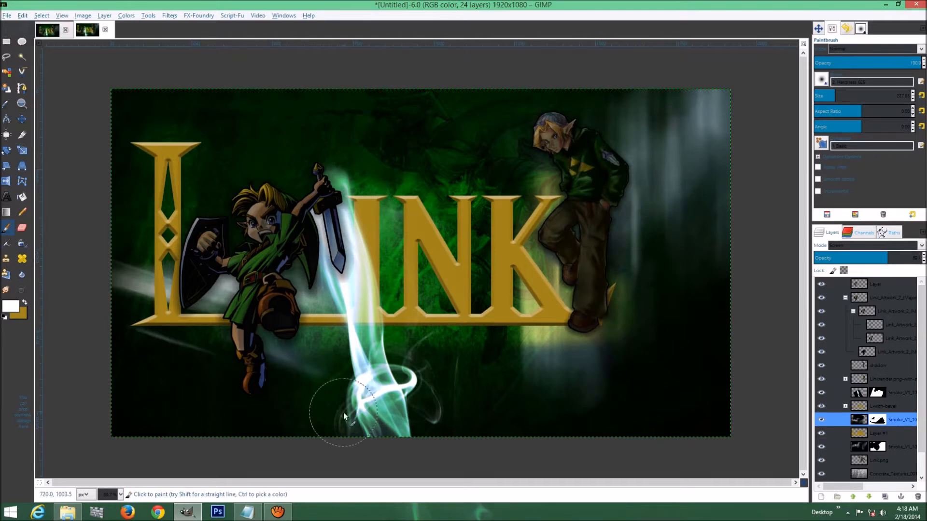
- Add the Zelda_Link_love_By_Tchii image from the Link folder as a new layer and move it above and behind the young Link
{"action": "mouse_move", "coordinate": [66, 515]}
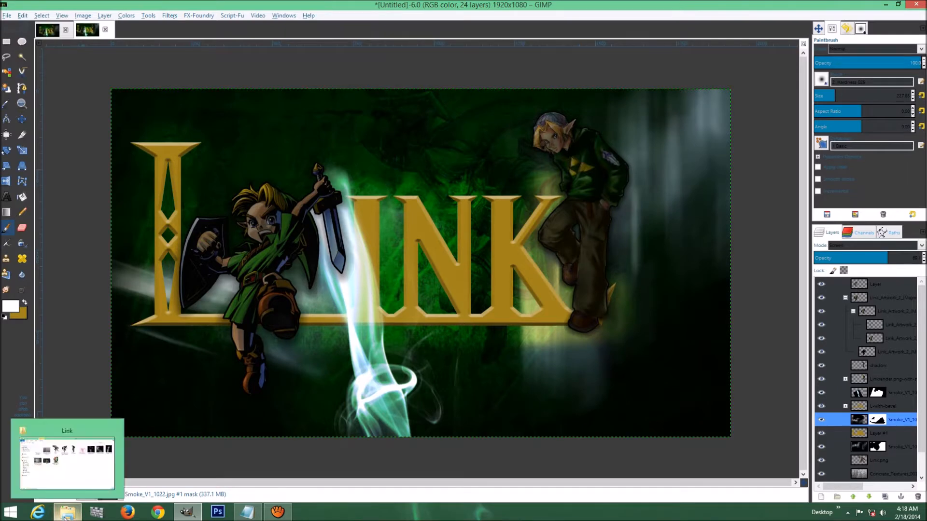
{"action": "left_click", "coordinate": [72, 515]}
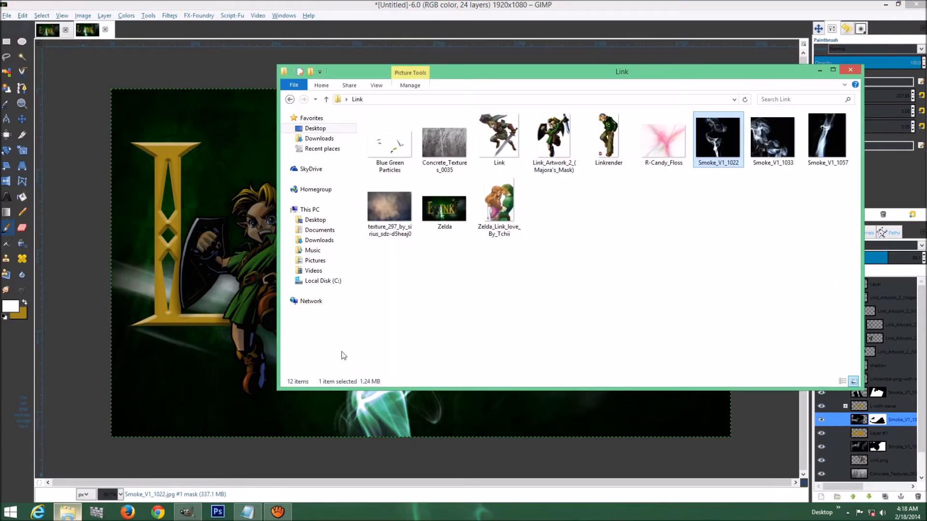
{"action": "left_click_drag", "start_coordinate": [498, 202], "coordinate": [233, 161]}
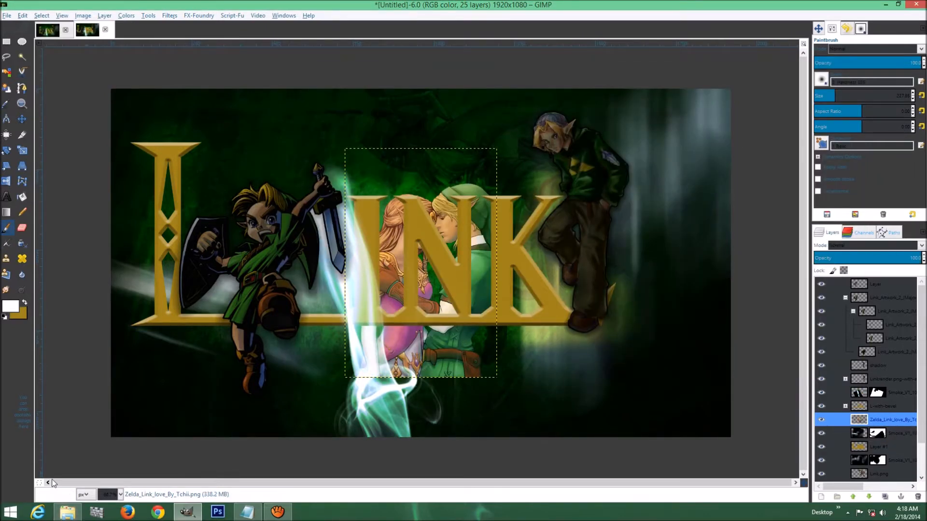
{"action": "key", "text": "m"}
{"action": "mouse_move", "coordinate": [461, 233]}
{"action": "left_mouse_down"}
{"action": "mouse_move", "coordinate": [361, 159]}
{"action": "mouse_move", "coordinate": [296, 142]}
{"action": "left_mouse_up"}
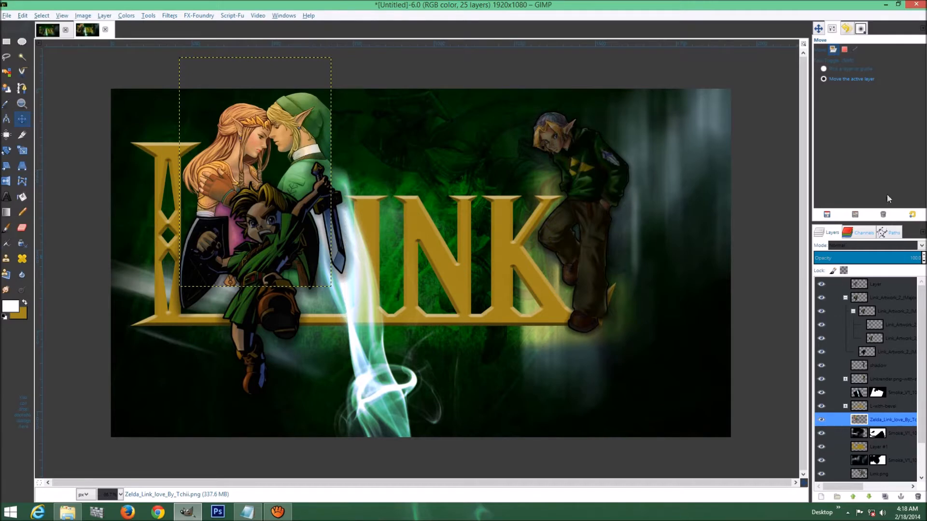
- Set the Zelda_Link_love_By_Tchii.png layer's blend mode to Overlay and expand the layer to the image size
{"action": "left_click", "coordinate": [876, 246]}
{"action": "left_click", "coordinate": [869, 367]}
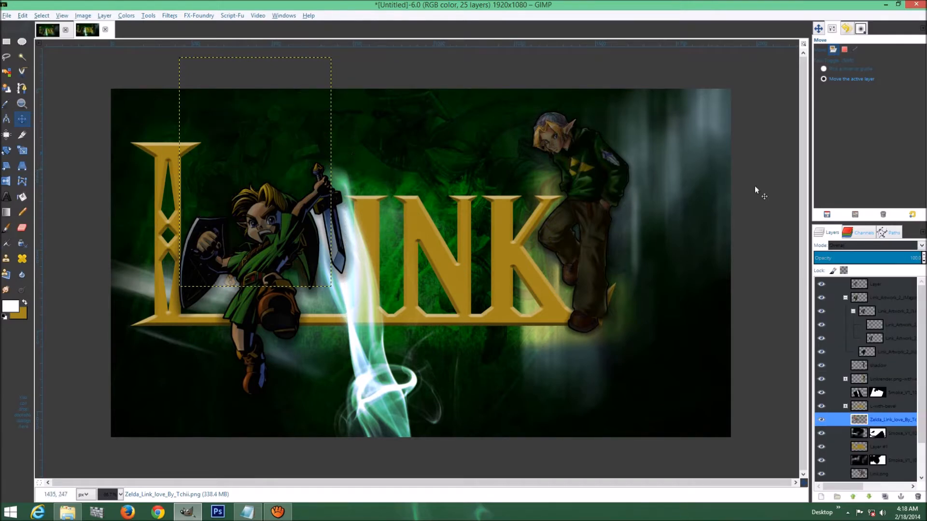
{"action": "right_click", "coordinate": [901, 422]}
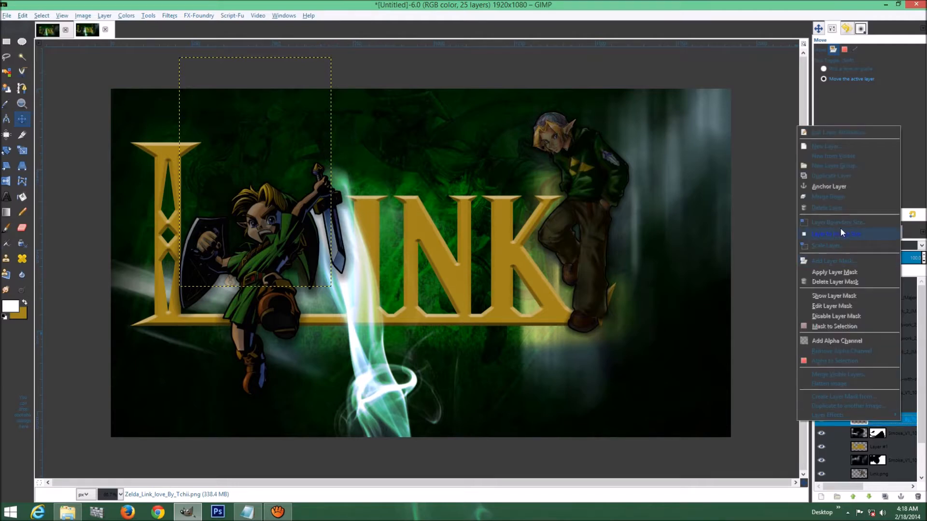
{"action": "left_click", "coordinate": [840, 227]}
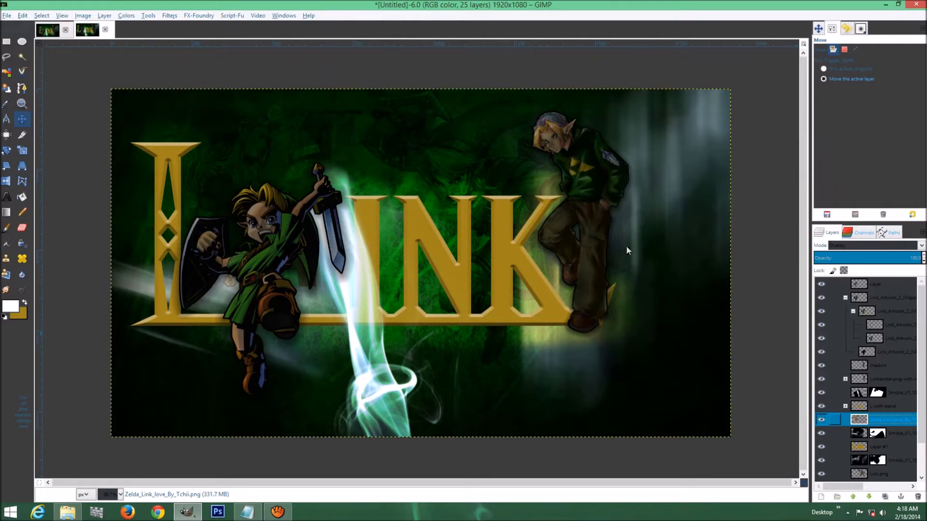
- Brighten the midtones of the Zelda_Link_love_By_Tchii.png layer slightly with Levels
{"action": "left_click", "coordinate": [124, 15]}
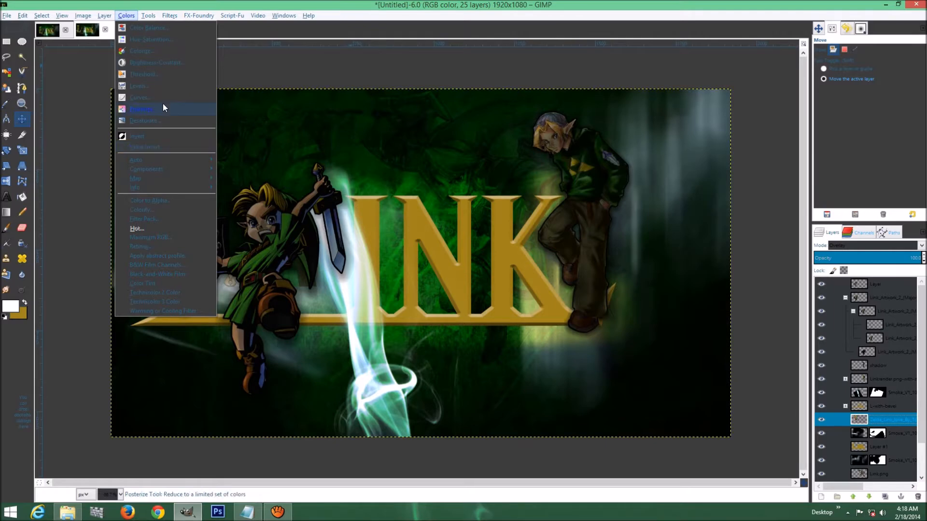
{"action": "left_click", "coordinate": [165, 88]}
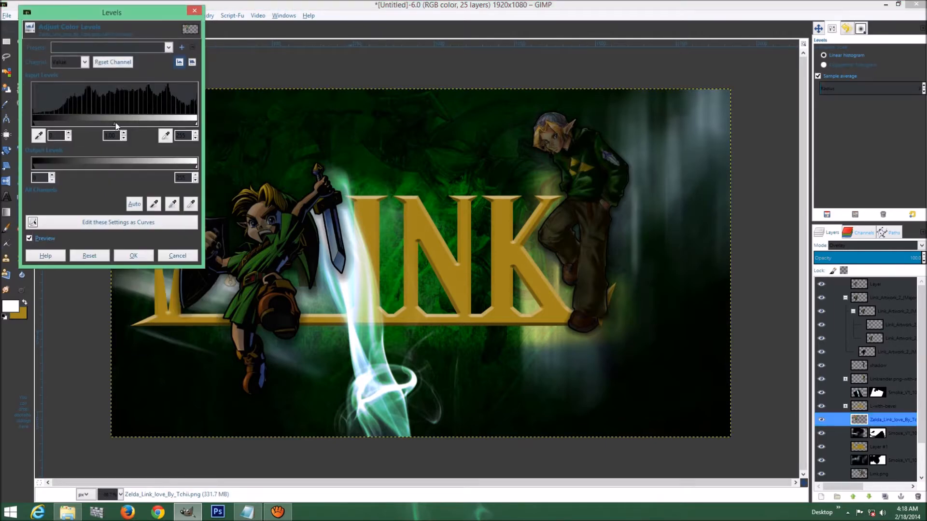
{"action": "mouse_move", "coordinate": [115, 126]}
{"action": "left_mouse_down"}
{"action": "mouse_move", "coordinate": [123, 127]}
{"action": "mouse_move", "coordinate": [112, 127]}
{"action": "left_mouse_up"}
{"action": "left_click_drag", "start_coordinate": [108, 127], "coordinate": [108, 127]}
{"action": "left_click", "coordinate": [128, 256]}
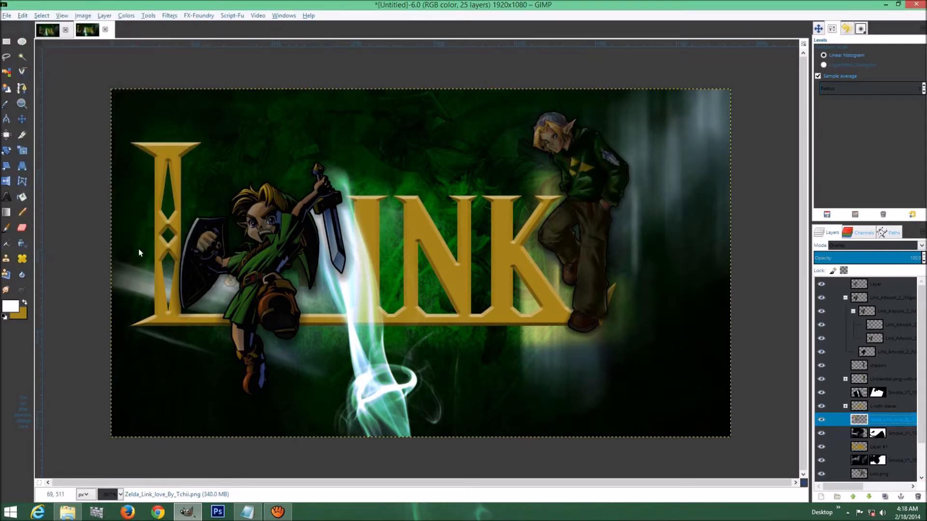
{"action": "left_click", "coordinate": [301, 150]}
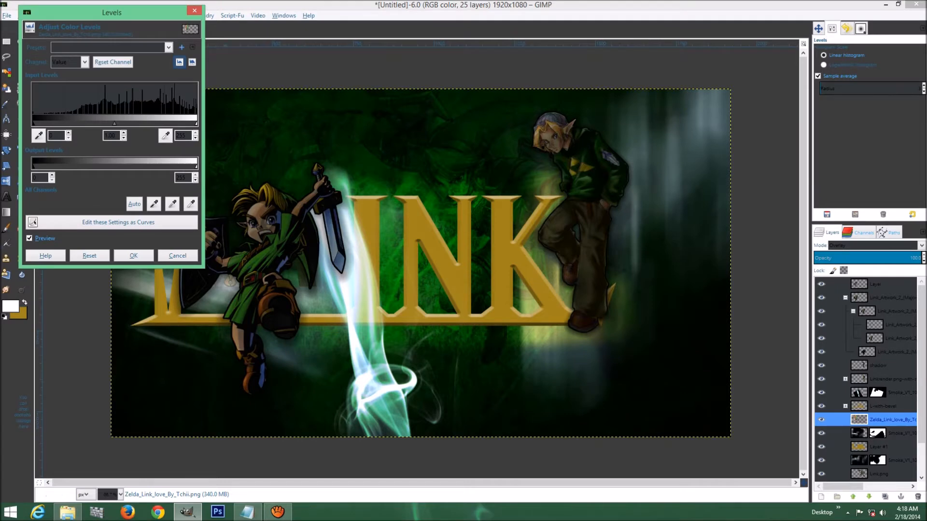
{"action": "left_click", "coordinate": [177, 256]}
- Nudge the Zelda_Link_love_By_Tchii.png layer until it sits slightly further left and up behind the young Link
{"action": "key", "text": "m"}
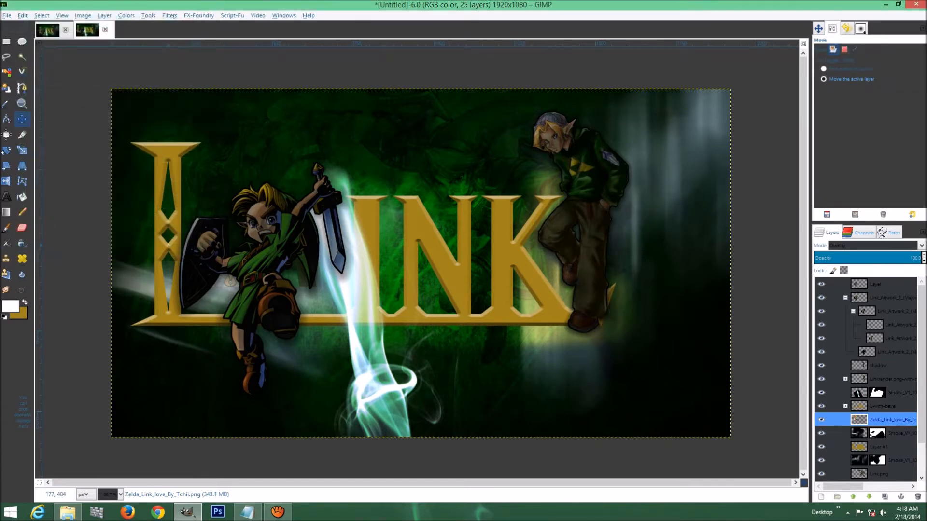
{"action": "mouse_move", "coordinate": [257, 148]}
{"action": "left_mouse_down"}
{"action": "mouse_move", "coordinate": [297, 149]}
{"action": "mouse_move", "coordinate": [266, 151]}
{"action": "left_mouse_up"}
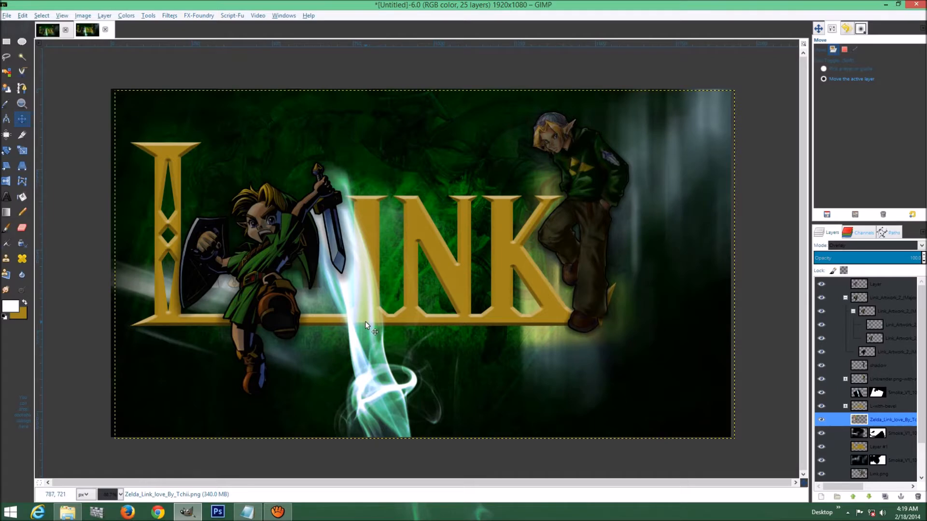
{"action": "mouse_move", "coordinate": [290, 180]}
{"action": "left_mouse_down"}
{"action": "mouse_move", "coordinate": [288, 202]}
{"action": "mouse_move", "coordinate": [280, 202]}
{"action": "mouse_move", "coordinate": [290, 168]}
{"action": "mouse_move", "coordinate": [283, 178]}
{"action": "left_mouse_up"}
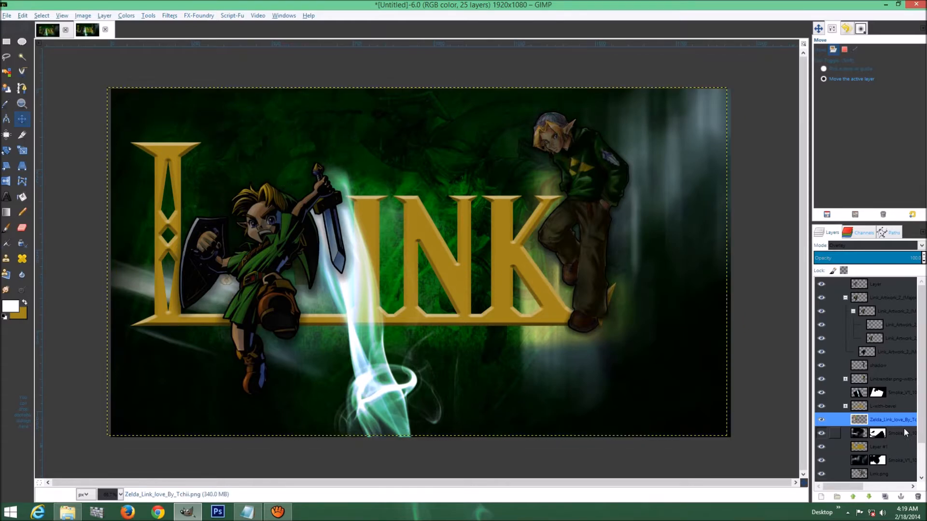
- Add a white, full-opacity layer mask to the Zelda_Link_love_By_Tchii.png layer
{"action": "right_click", "coordinate": [896, 418]}
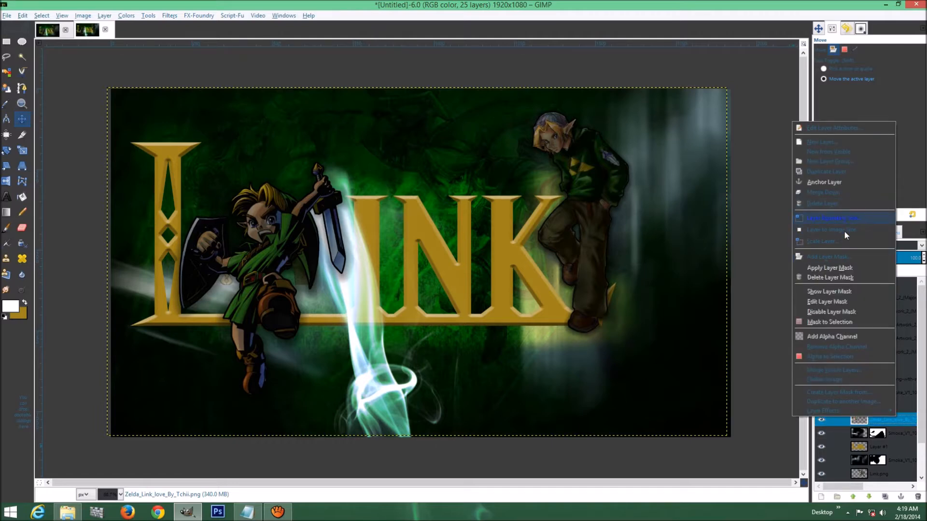
{"action": "left_click", "coordinate": [834, 257]}
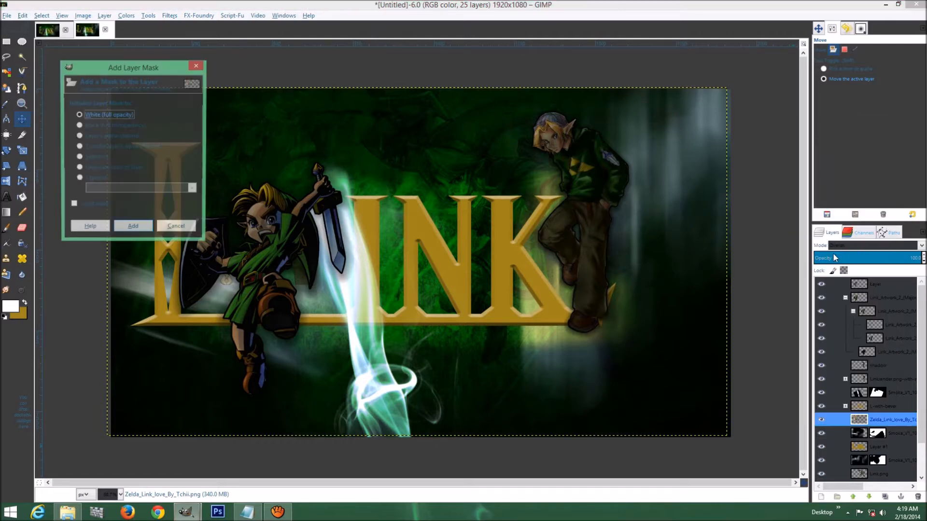
{"action": "left_click", "coordinate": [133, 225]}
- Set the foreground to black and paint on the mask to hide the couple's lower part around the young Link's shield and tunic
{"action": "left_click", "coordinate": [9, 305]}
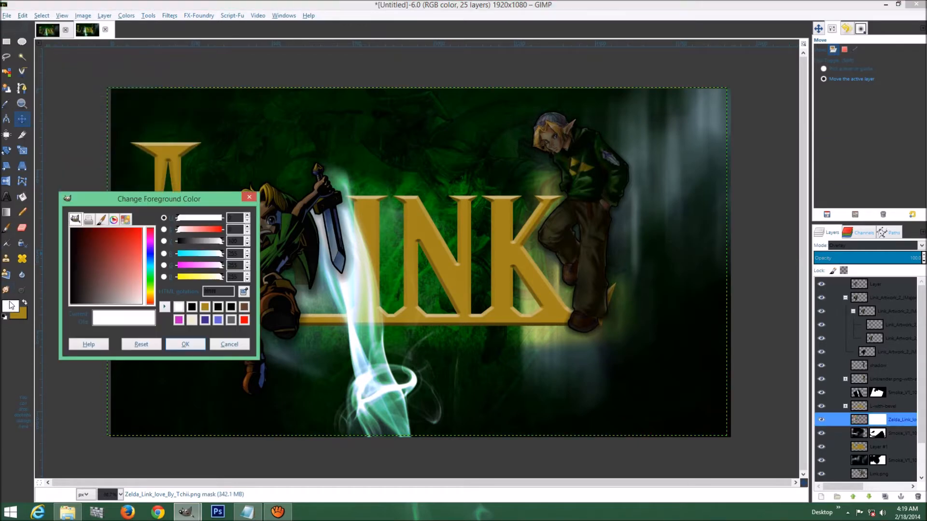
{"action": "left_click_drag", "start_coordinate": [72, 271], "coordinate": [66, 285]}
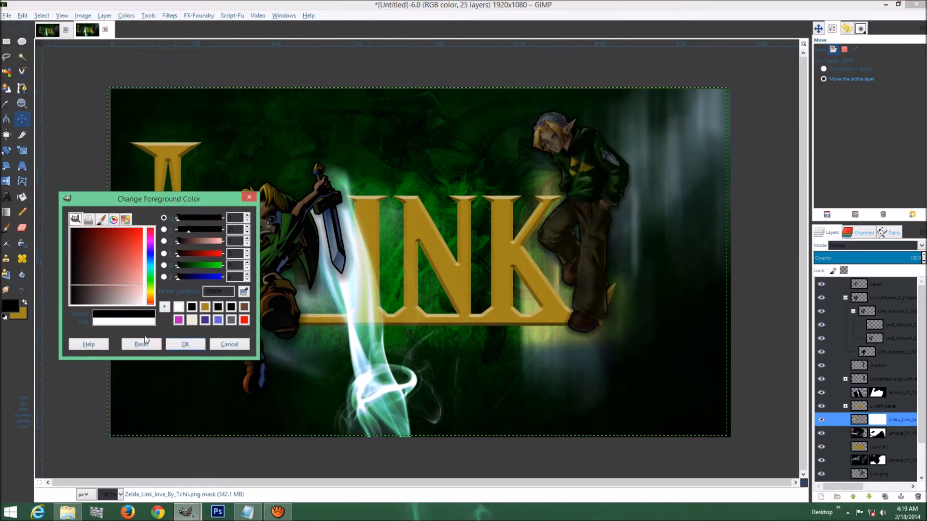
{"action": "left_click", "coordinate": [183, 344]}
{"action": "left_click", "coordinate": [7, 228]}
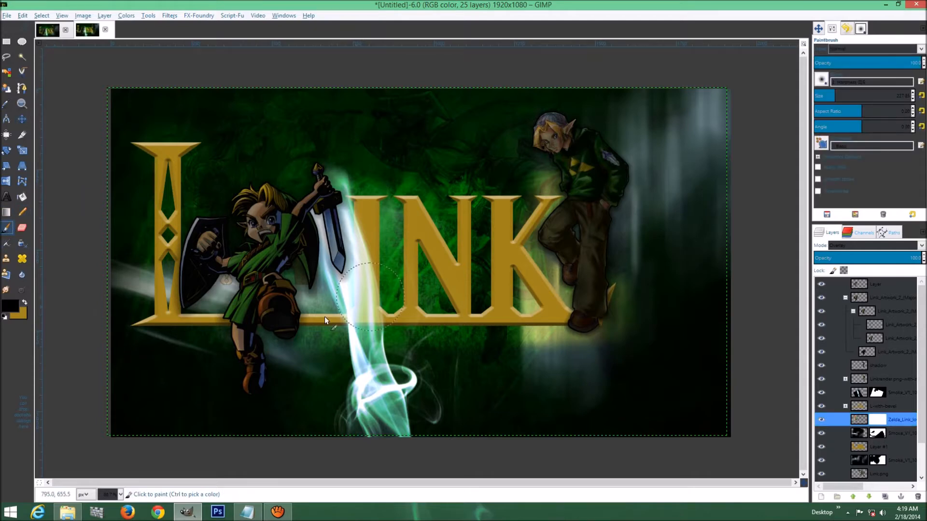
{"action": "mouse_move", "coordinate": [210, 287]}
{"action": "left_mouse_down"}
{"action": "mouse_move", "coordinate": [328, 274]}
{"action": "mouse_move", "coordinate": [250, 299]}
{"action": "mouse_move", "coordinate": [200, 284]}
{"action": "mouse_move", "coordinate": [269, 290]}
{"action": "mouse_move", "coordinate": [294, 281]}
{"action": "mouse_move", "coordinate": [237, 294]}
{"action": "mouse_move", "coordinate": [229, 291]}
{"action": "mouse_move", "coordinate": [307, 286]}
{"action": "left_mouse_up"}
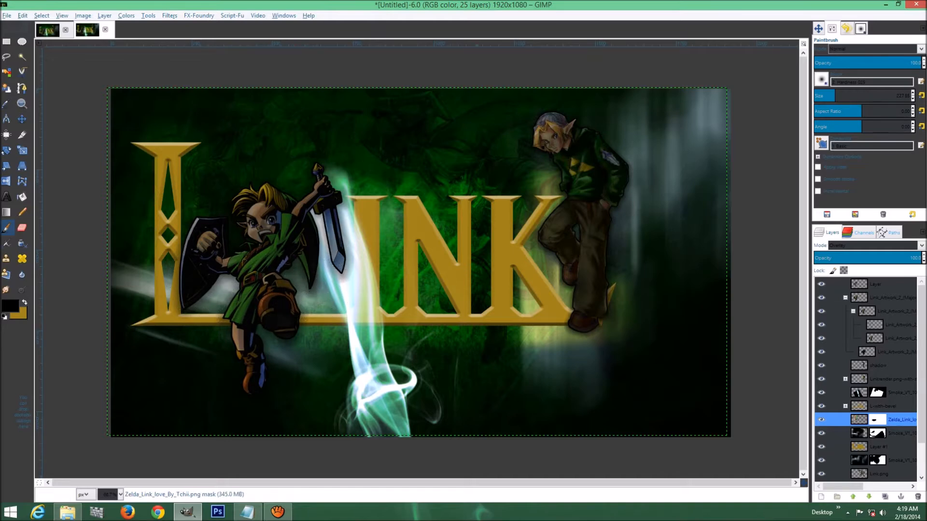
- Lower the Zelda_Link_love_By_Tchii.png layer to just above Link.png and fit it to the image size
{"action": "left_click", "coordinate": [870, 497]}
{"action": "left_click", "coordinate": [871, 498]}
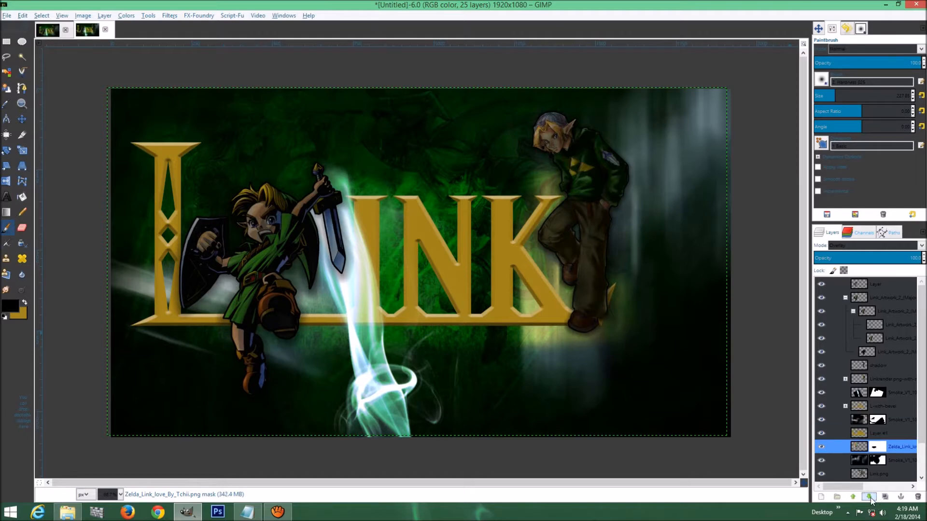
{"action": "left_click", "coordinate": [870, 498]}
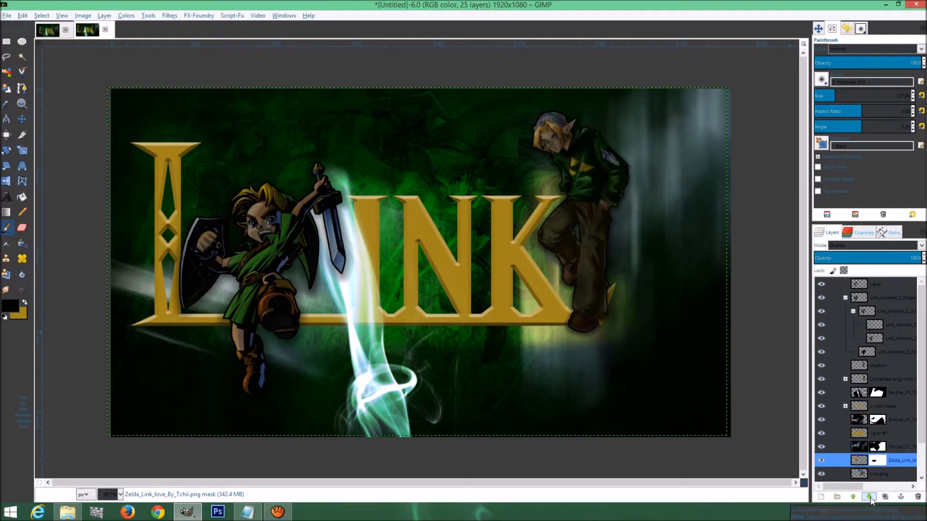
{"action": "scroll", "coordinate": [850, 458], "scroll_direction": "down", "scroll_amount": 2}
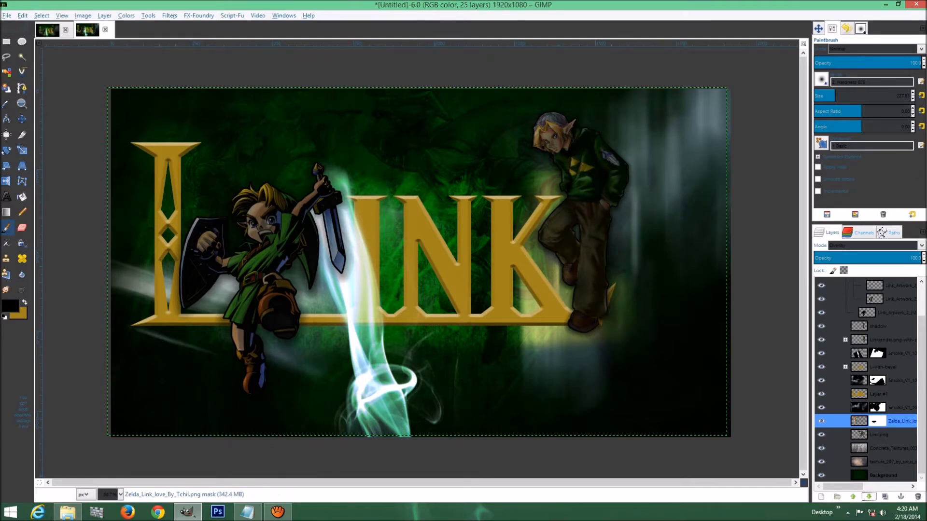
{"action": "right_click", "coordinate": [899, 419]}
{"action": "left_click", "coordinate": [864, 226]}
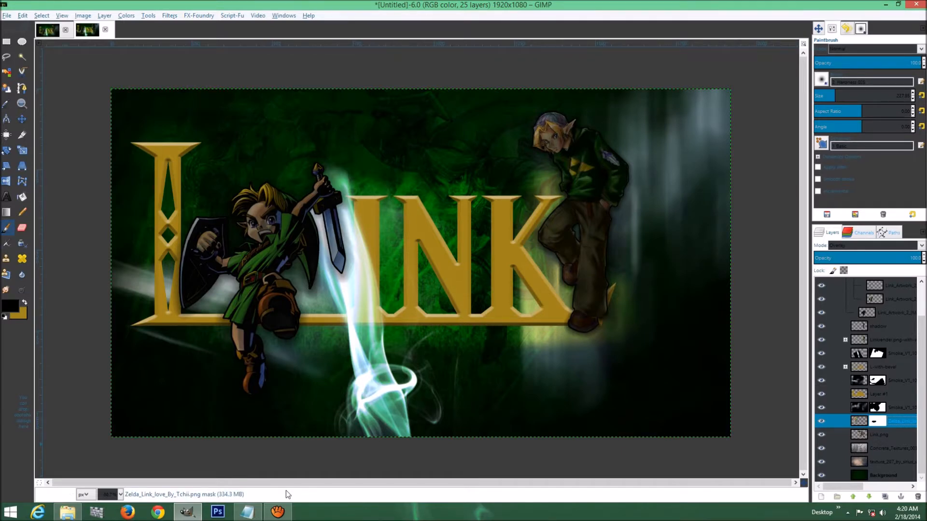
- Reduce the opacity of Layer #1 and collapse the Link_Artwork_2 layer group
{"action": "left_click", "coordinate": [893, 396]}
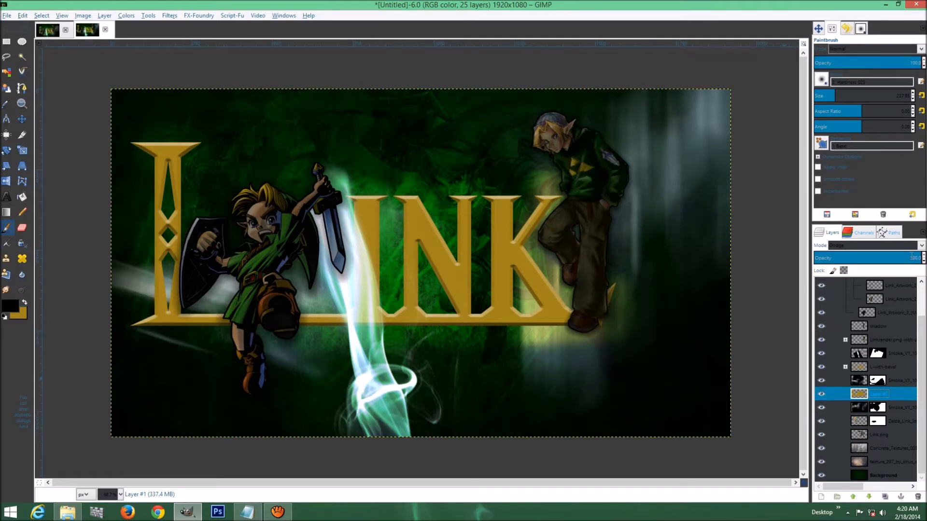
{"action": "left_click_drag", "start_coordinate": [916, 259], "coordinate": [891, 264]}
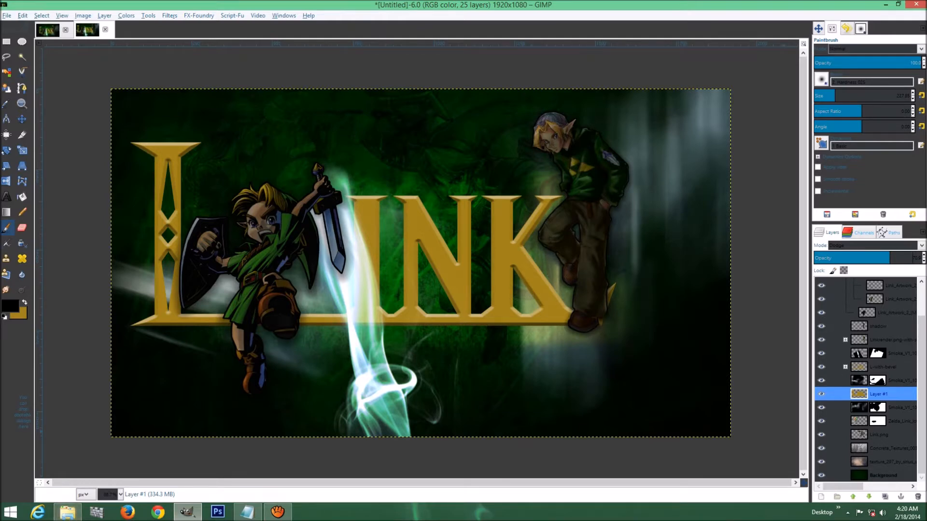
{"action": "scroll", "coordinate": [924, 358], "scroll_direction": "up", "scroll_amount": 2}
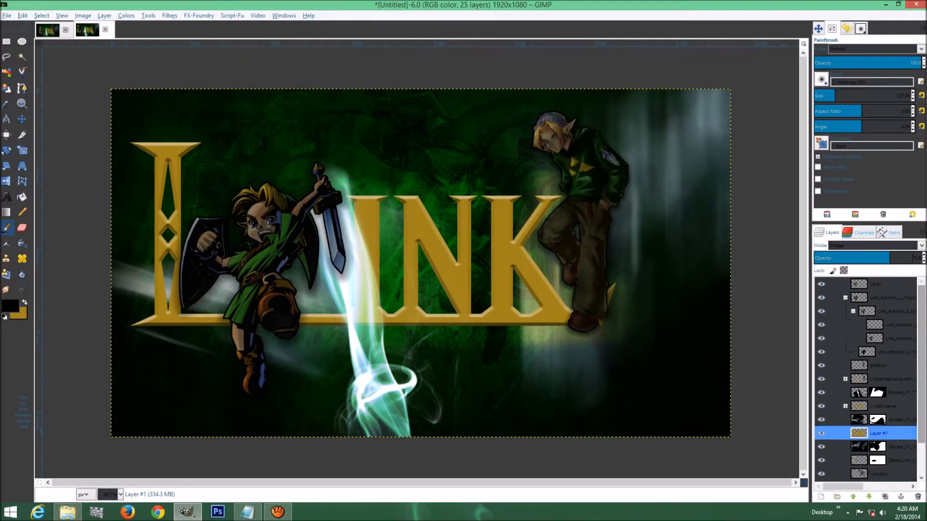
{"action": "left_click", "coordinate": [844, 298]}
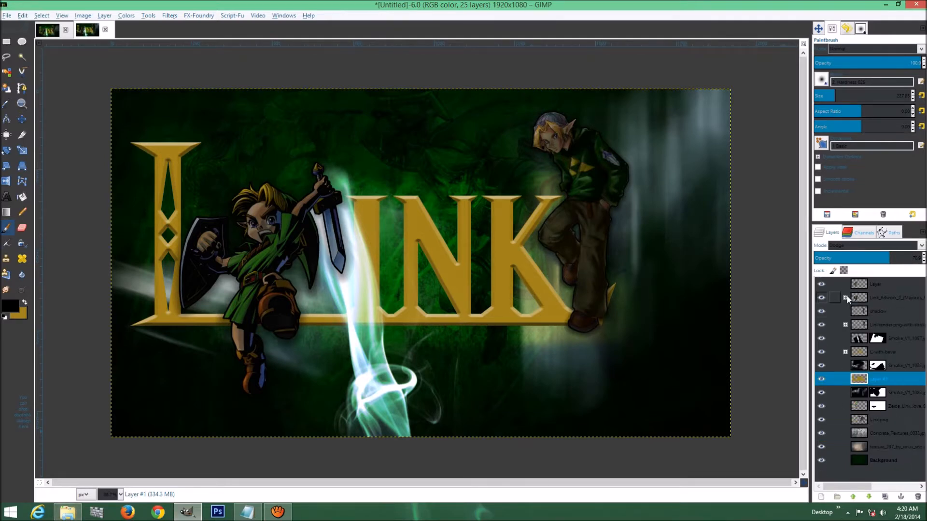
- Toggle the shadow layer off and on to check its effect, and make it the active layer
{"action": "left_click", "coordinate": [821, 311]}
{"action": "left_click", "coordinate": [823, 311]}
{"action": "left_click", "coordinate": [885, 311]}
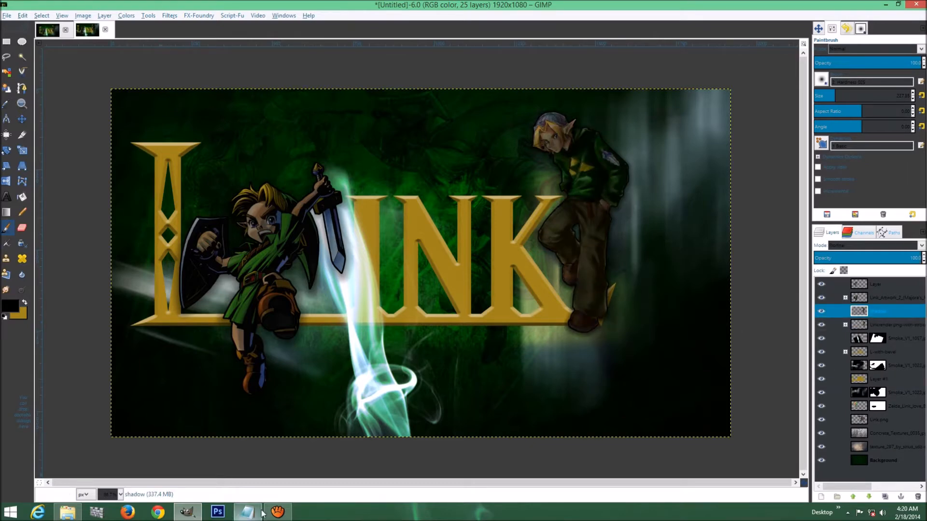
- Import the Blue Green Particles image from the Link folder as a new layer above the shadow layer
{"action": "left_click", "coordinate": [67, 512]}
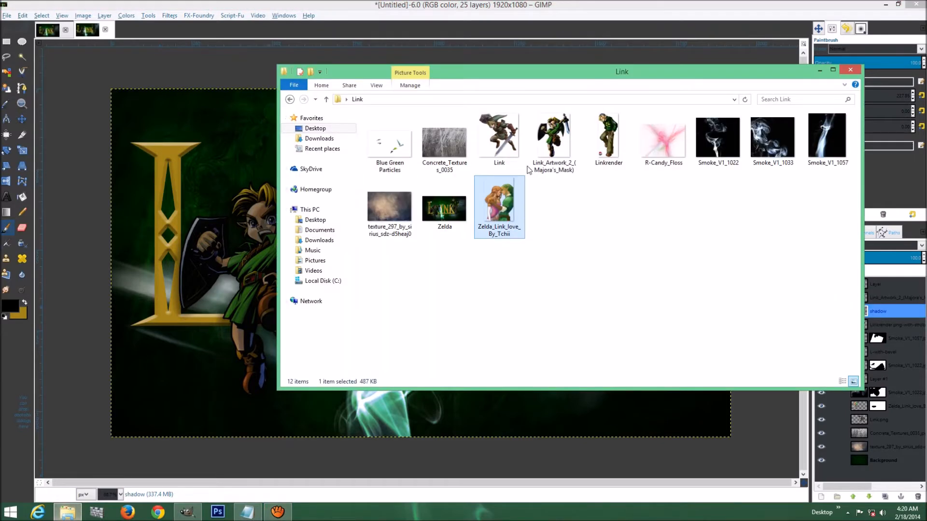
{"action": "left_click", "coordinate": [389, 142]}
{"action": "left_click_drag", "start_coordinate": [237, 158], "coordinate": [238, 158]}
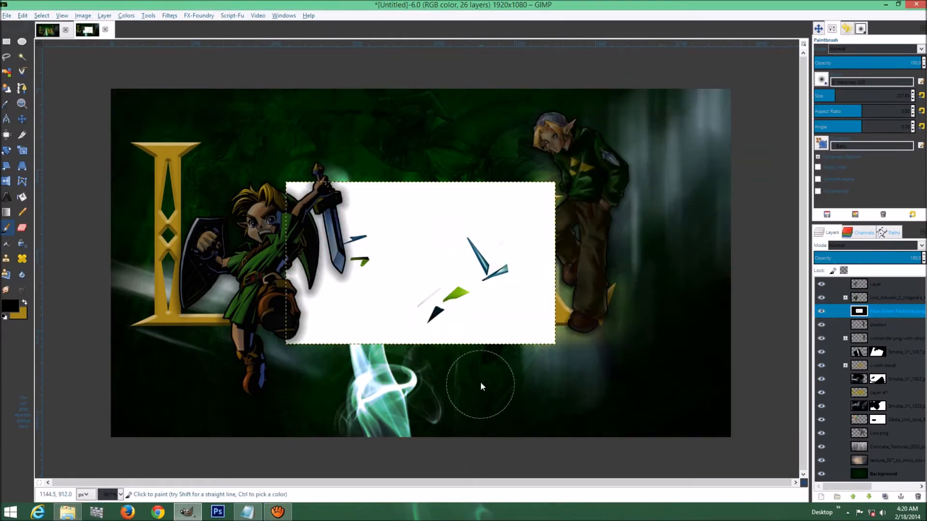
- Try the Lighten only blend mode on the Blue Green Particles layer and return it to Normal
{"action": "left_click", "coordinate": [864, 245]}
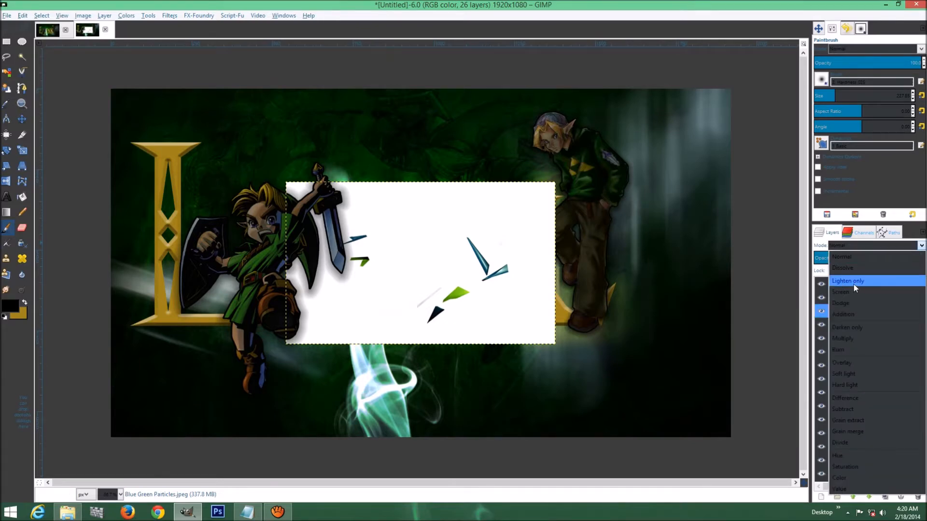
{"action": "left_click", "coordinate": [853, 284]}
{"action": "left_click", "coordinate": [867, 246]}
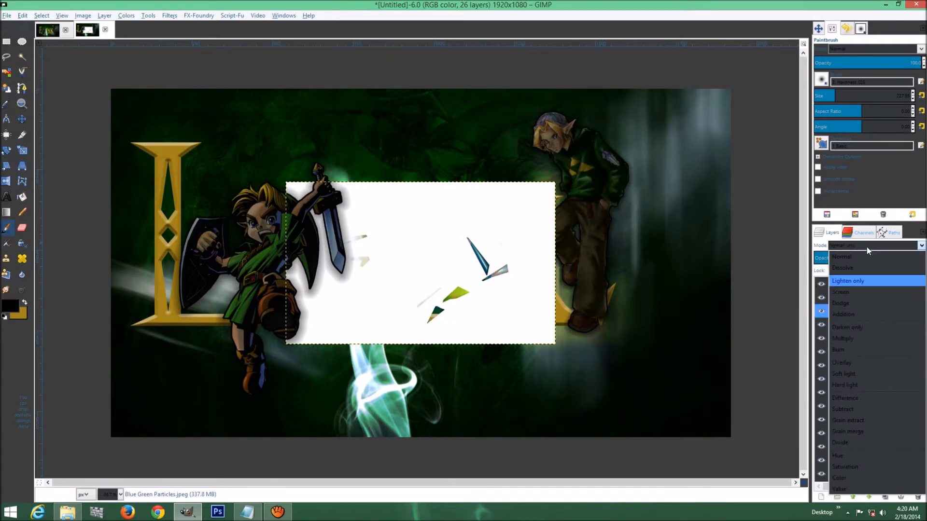
{"action": "left_click", "coordinate": [868, 248]}
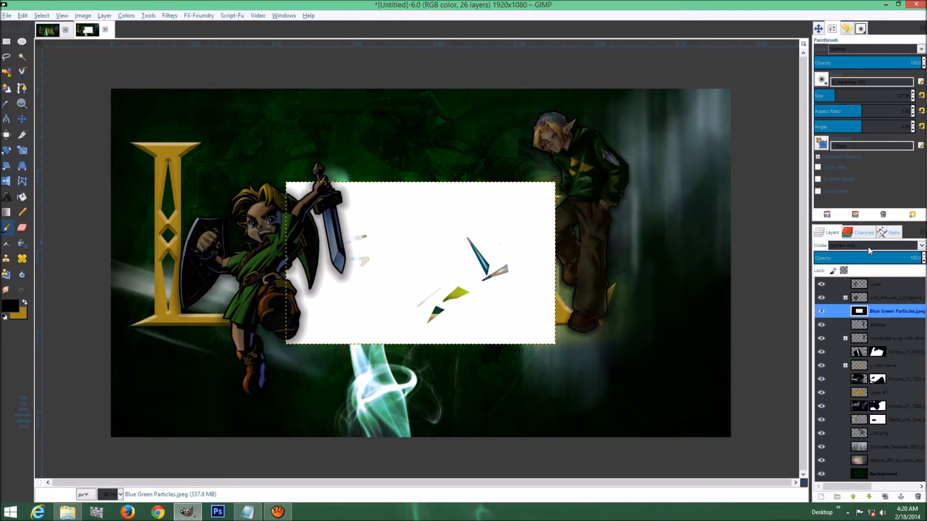
{"action": "left_click", "coordinate": [868, 247]}
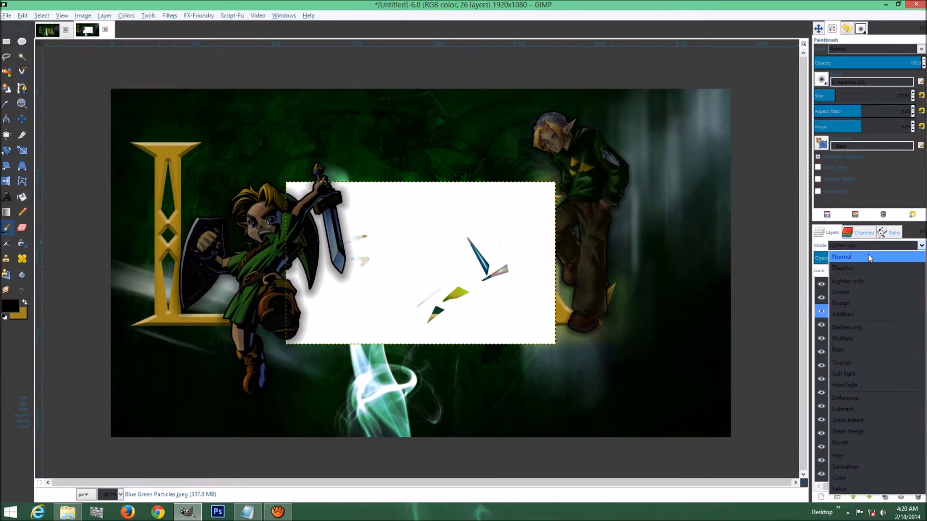
{"action": "left_click", "coordinate": [868, 254]}
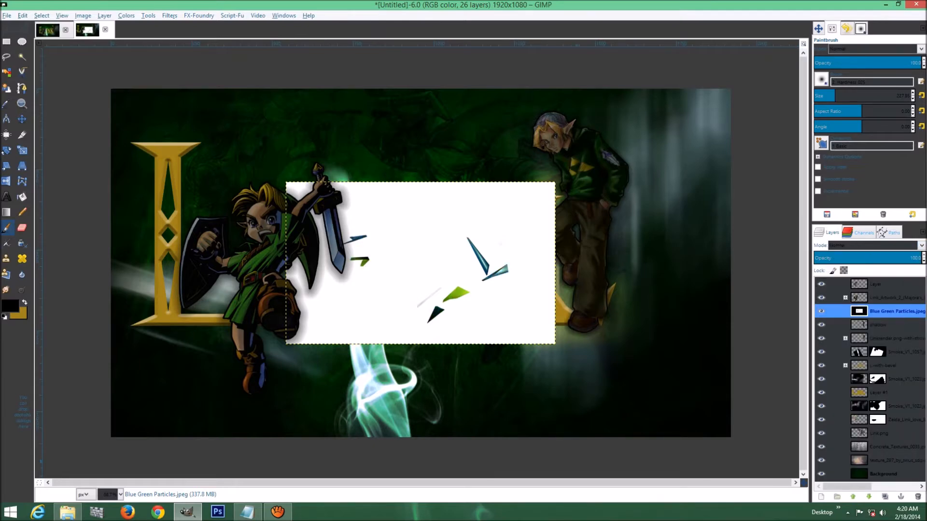
{"action": "left_click", "coordinate": [75, 516]}
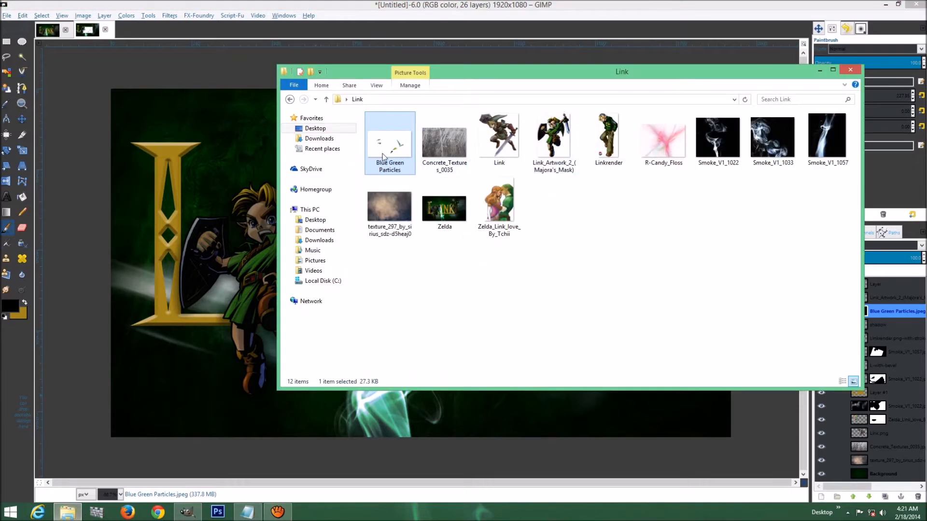
{"action": "left_click_drag", "start_coordinate": [383, 156], "coordinate": [395, 157]}
{"action": "left_click", "coordinate": [819, 71]}
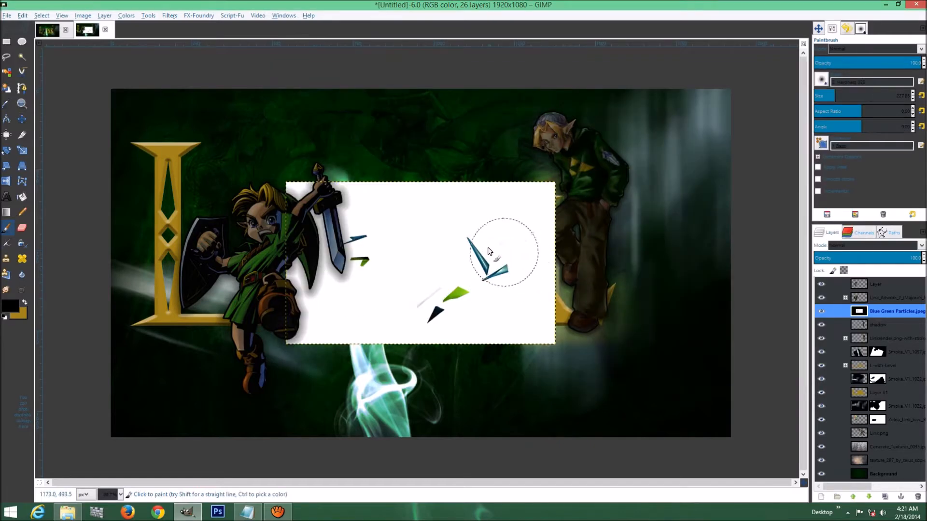
- Try the Blue Green Particles layer over the older Link with a darkening blend mode, and delete the layer
{"action": "key", "text": "m"}
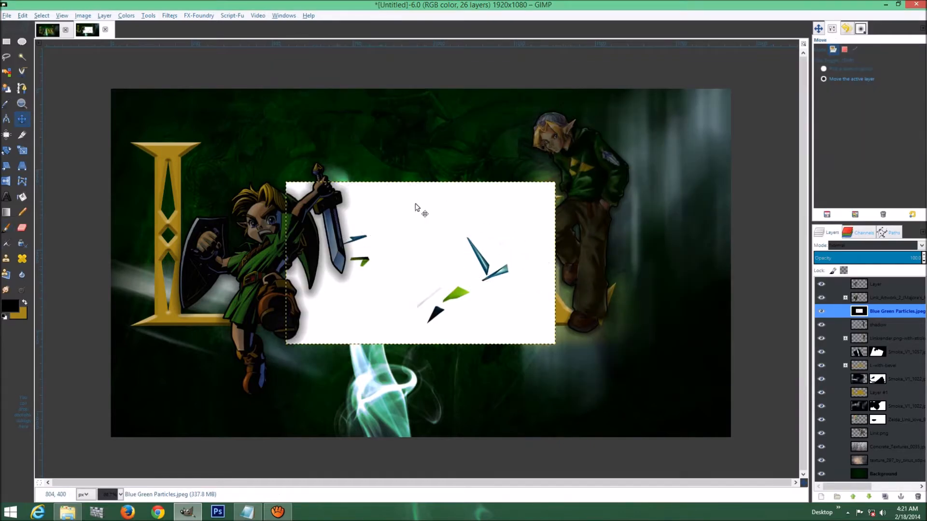
{"action": "left_click_drag", "start_coordinate": [430, 209], "coordinate": [580, 160]}
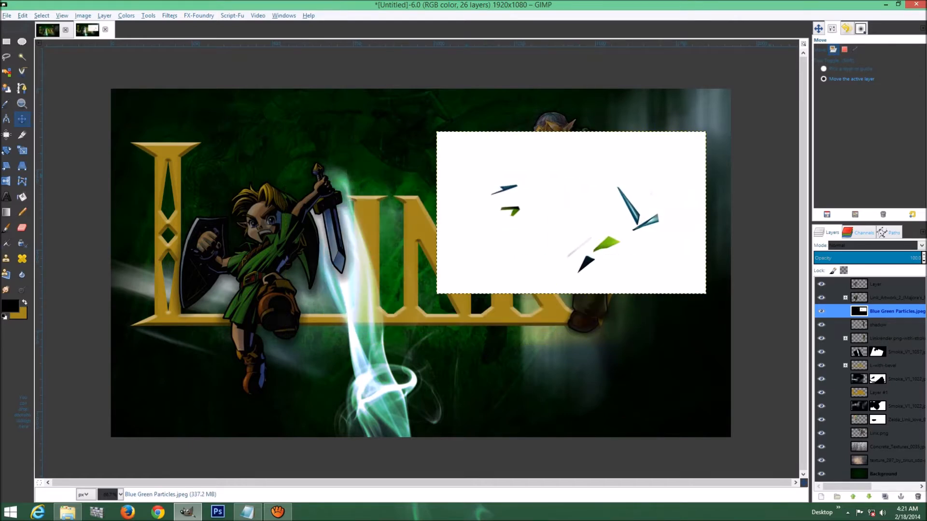
{"action": "left_click", "coordinate": [874, 245]}
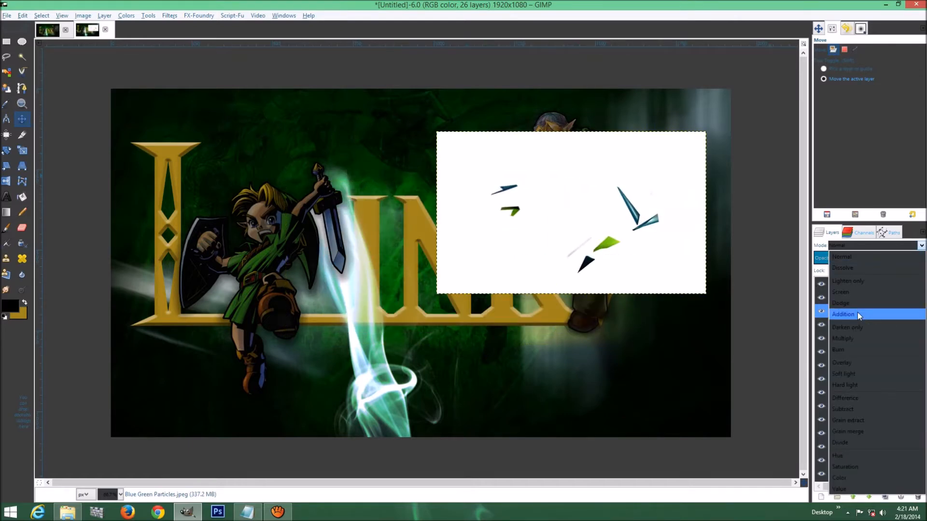
{"action": "left_click", "coordinate": [901, 332]}
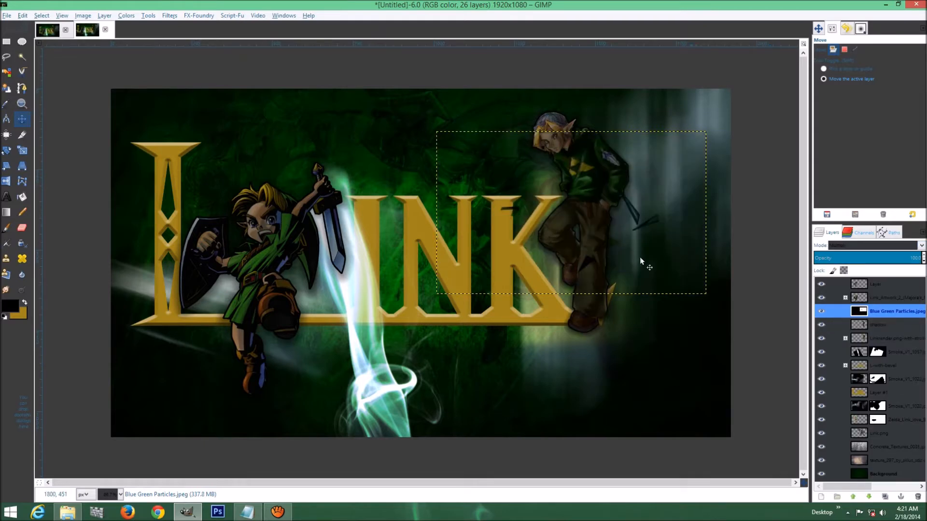
{"action": "mouse_move", "coordinate": [646, 232]}
{"action": "left_mouse_down"}
{"action": "mouse_move", "coordinate": [644, 220]}
{"action": "mouse_move", "coordinate": [655, 221]}
{"action": "left_mouse_up"}
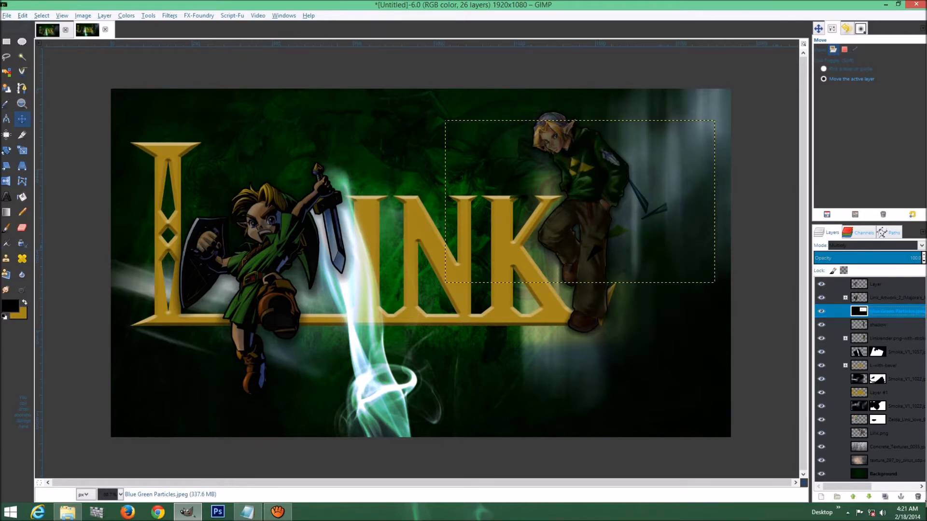
{"action": "left_click", "coordinate": [917, 497]}
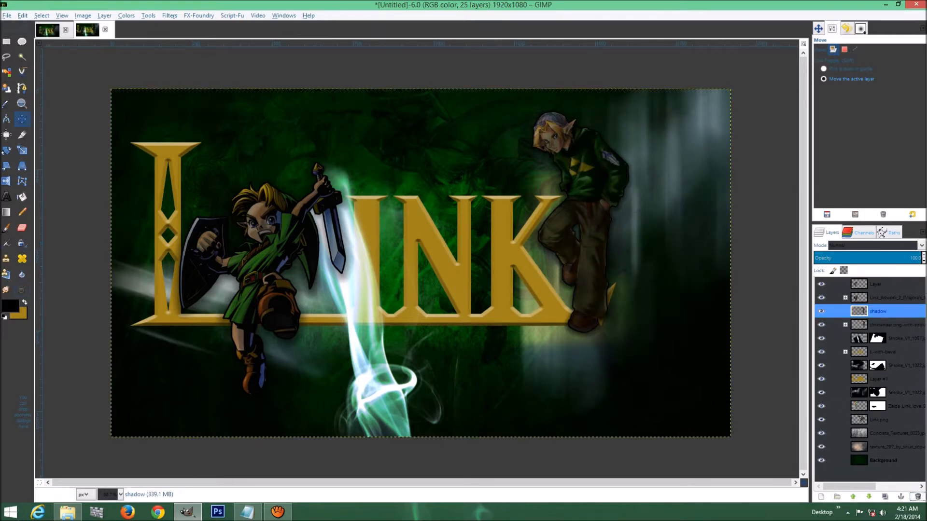
- Import BlueGreen-psd66370 from Pictures > Transparent Images > Abstract Shapes as a new layer, converting it to the RGB working space
{"action": "left_click", "coordinate": [68, 511]}
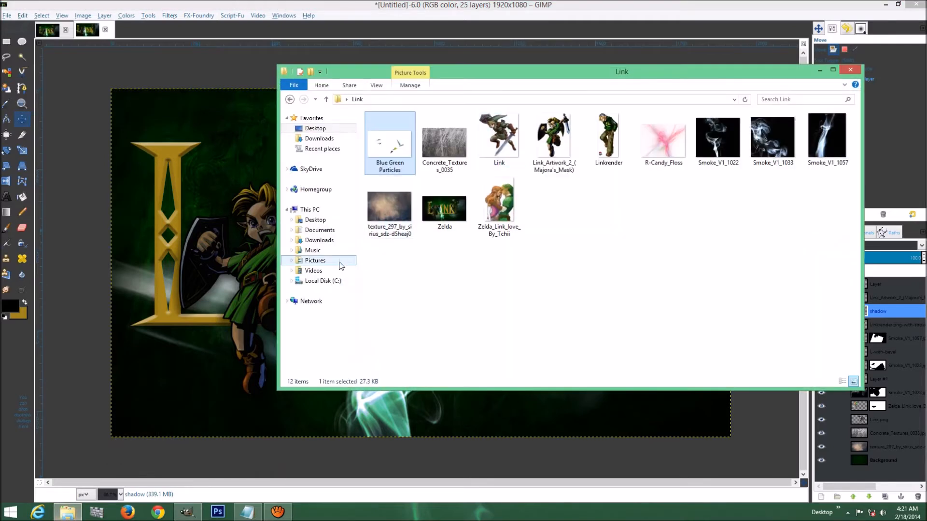
{"action": "left_click", "coordinate": [340, 265]}
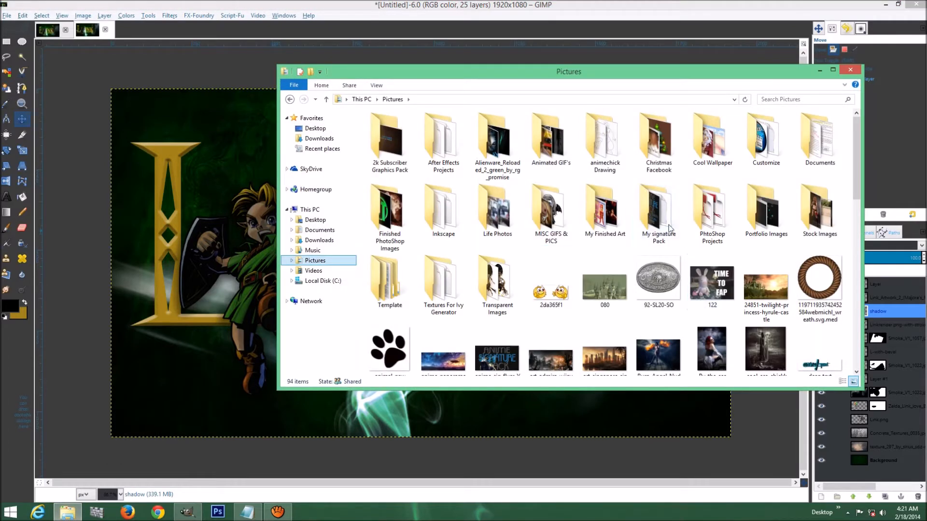
{"action": "double_click", "coordinate": [495, 291]}
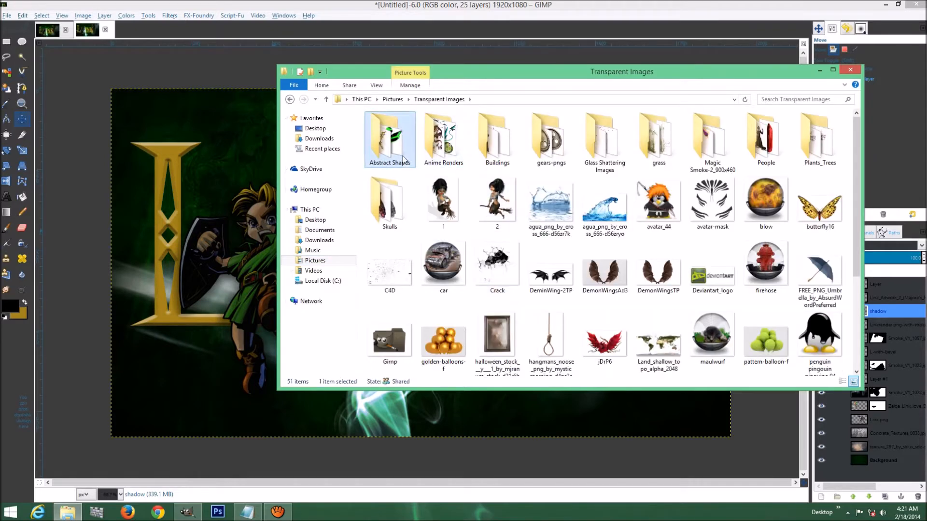
{"action": "double_click", "coordinate": [386, 140]}
{"action": "left_click_drag", "start_coordinate": [390, 203], "coordinate": [241, 214]}
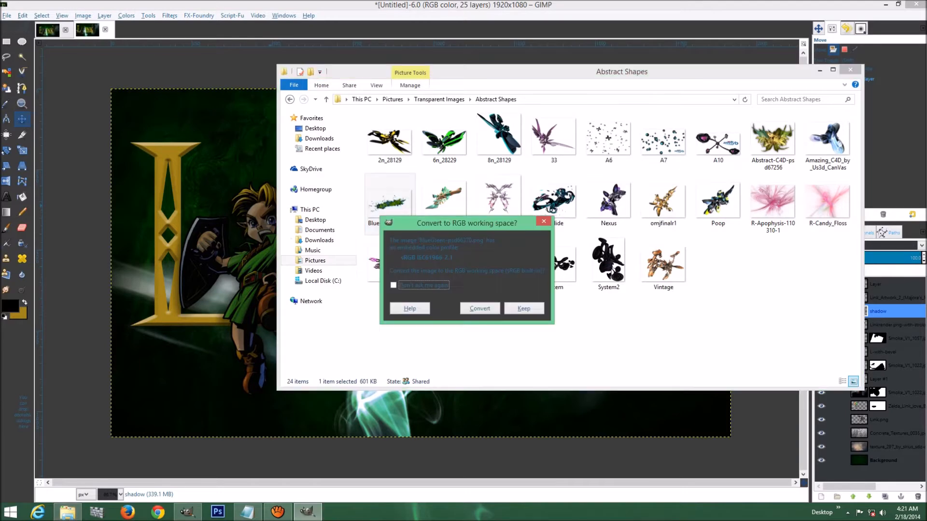
{"action": "left_click", "coordinate": [490, 307]}
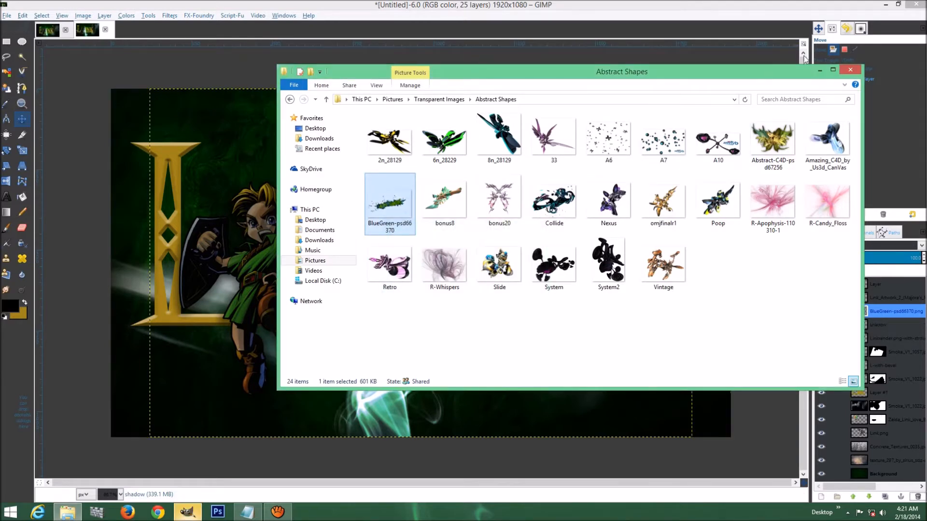
{"action": "left_click", "coordinate": [804, 81]}
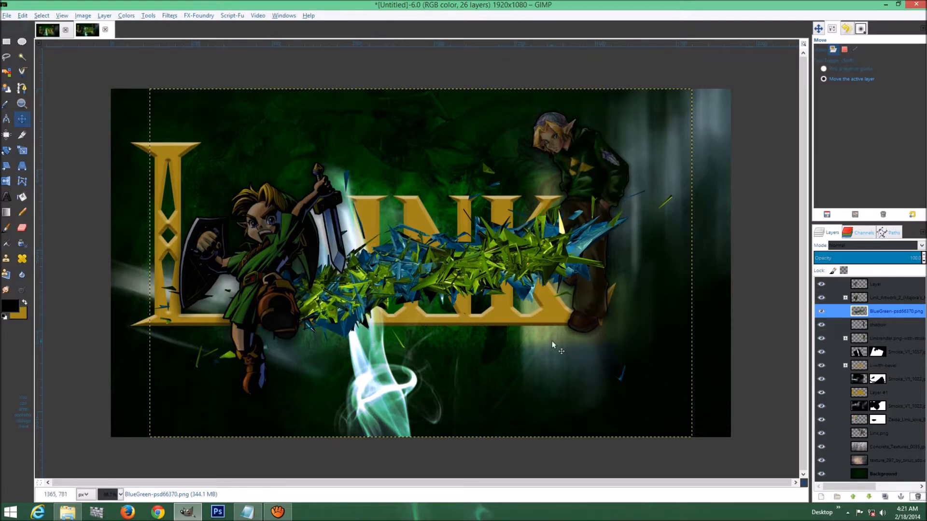
- Raise the BlueGreen-psd66370.png layer to the top of the stack and shift it slightly left over the lettering
{"action": "left_click_drag", "start_coordinate": [896, 314], "coordinate": [864, 483]}
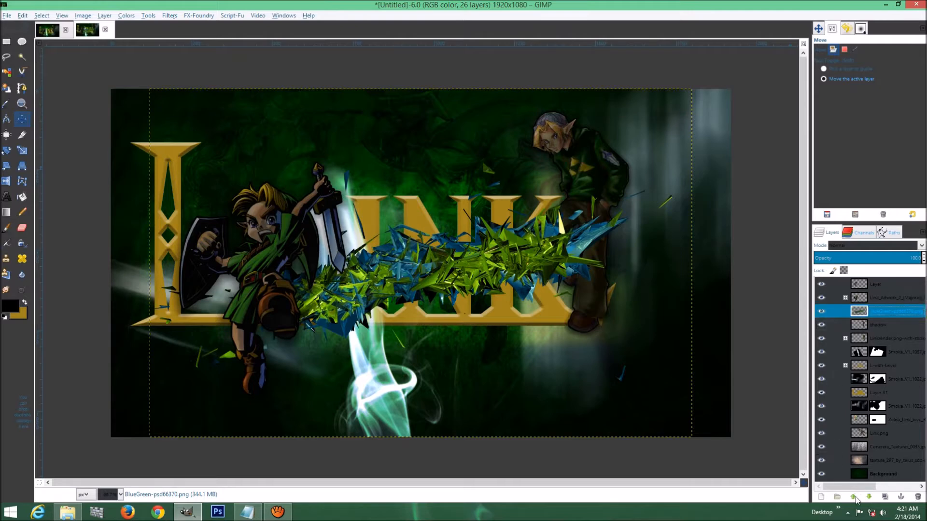
{"action": "left_click", "coordinate": [854, 498]}
{"action": "left_click", "coordinate": [855, 498]}
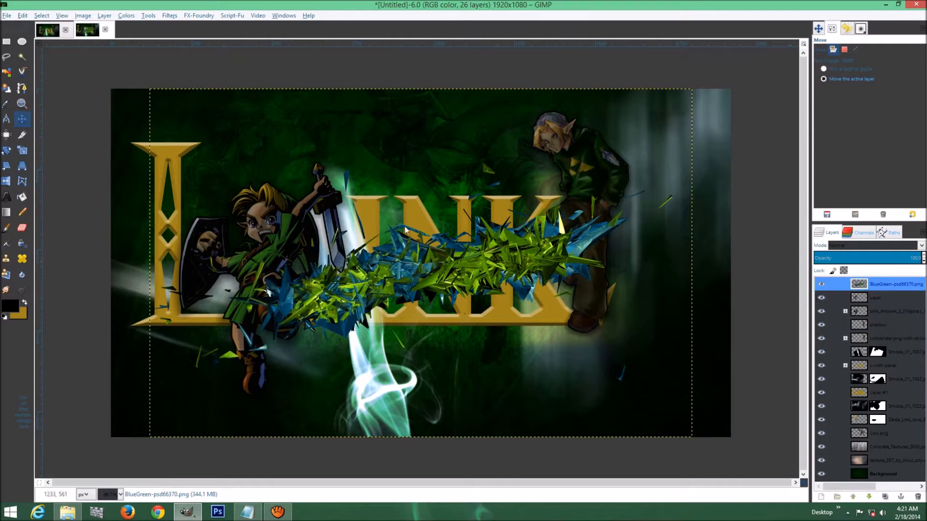
{"action": "mouse_move", "coordinate": [412, 268]}
{"action": "left_mouse_down"}
{"action": "mouse_move", "coordinate": [394, 256]}
{"action": "mouse_move", "coordinate": [396, 271]}
{"action": "mouse_move", "coordinate": [412, 265]}
{"action": "left_mouse_up"}
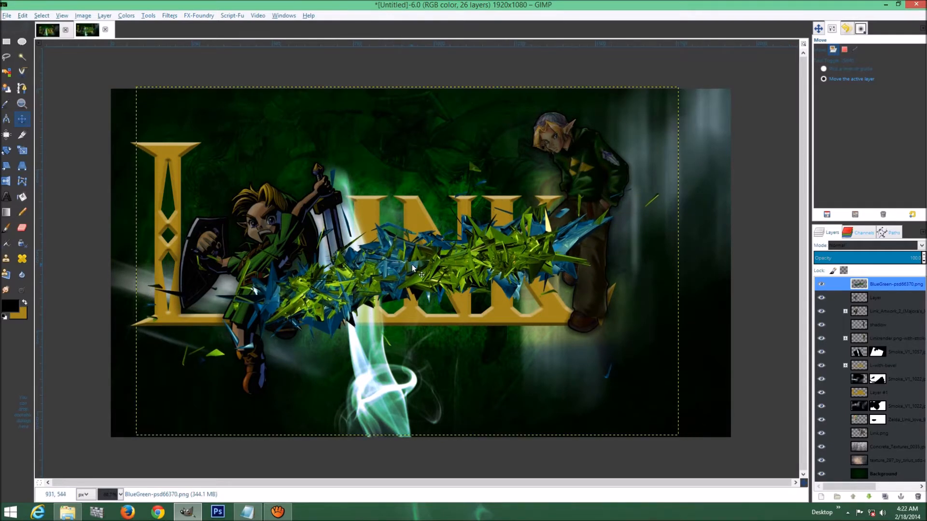
- Apply a Perspective transform to the BlueGreen-psd66370.png layer, stretching its left side upward and downward beyond the canvas
{"action": "left_click", "coordinate": [22, 166]}
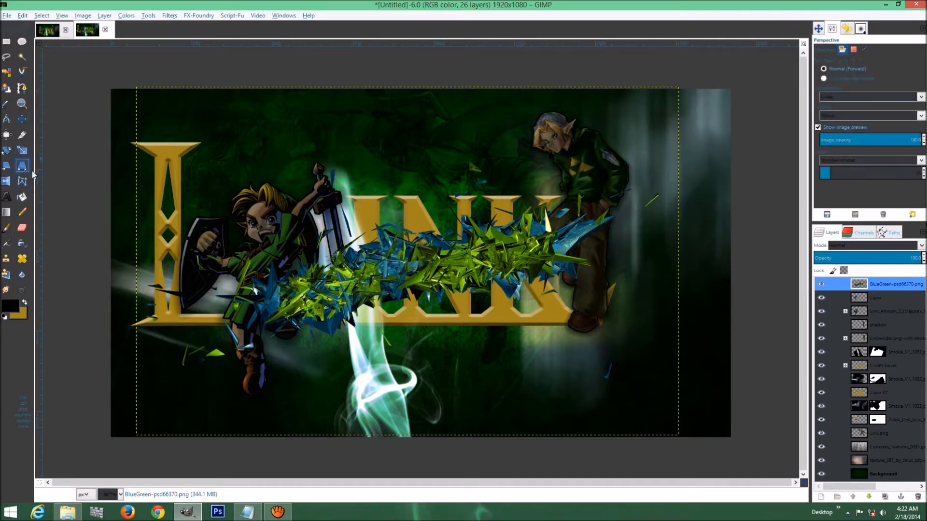
{"action": "left_click", "coordinate": [363, 264]}
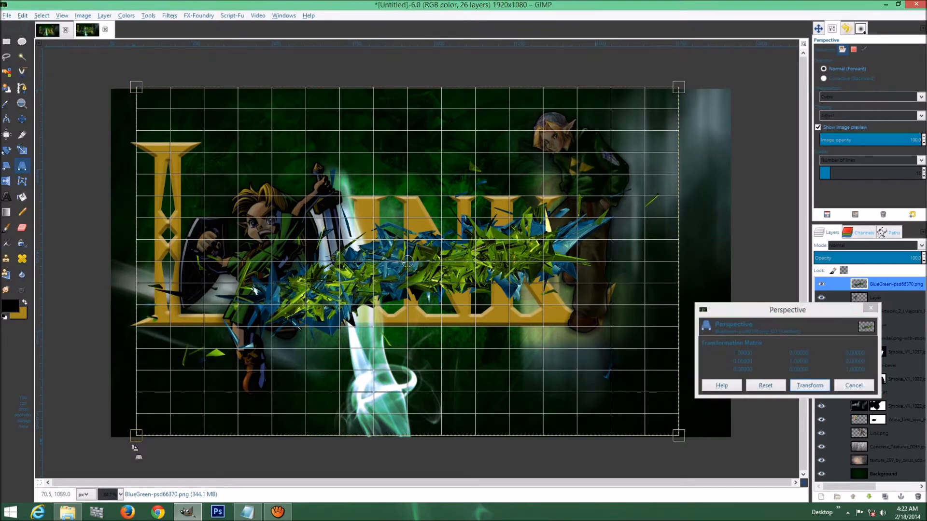
{"action": "left_click_drag", "start_coordinate": [135, 438], "coordinate": [129, 518]}
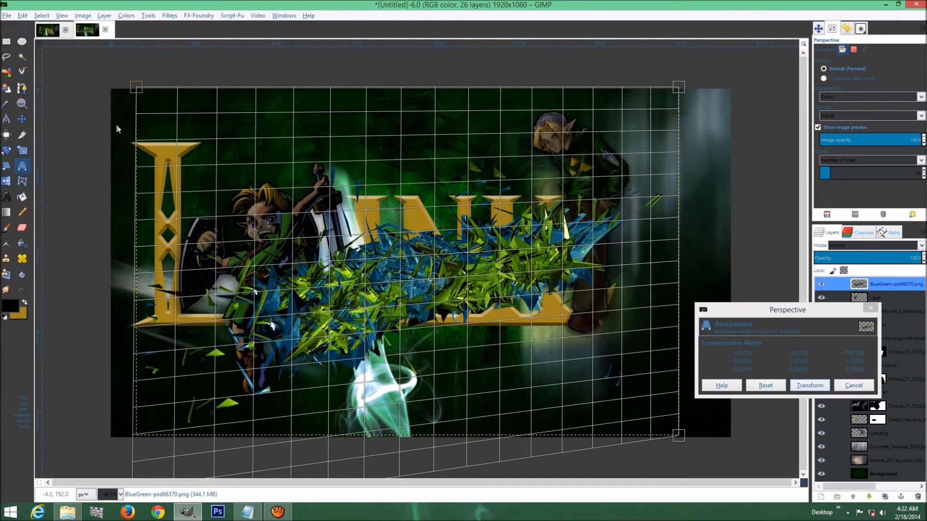
{"action": "left_click_drag", "start_coordinate": [136, 88], "coordinate": [132, 3]}
{"action": "left_click", "coordinate": [806, 381]}
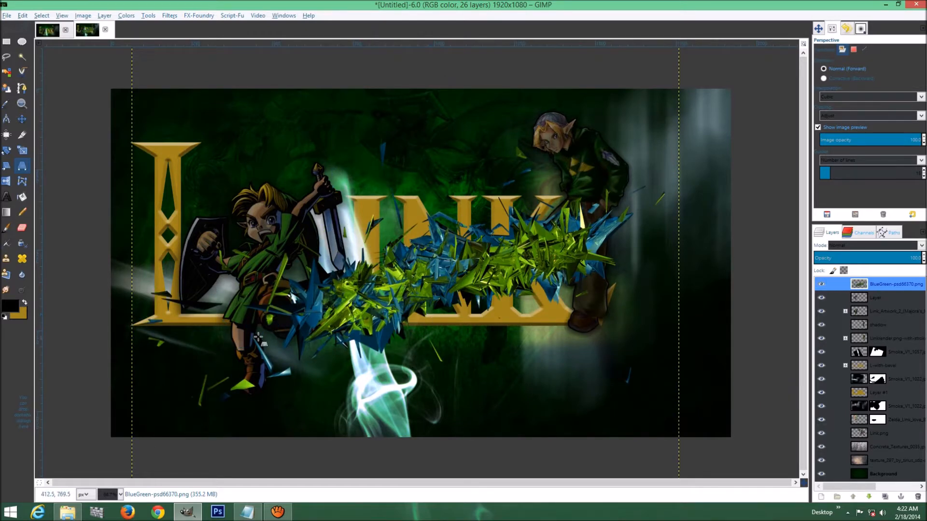
- Move the BlueGreen-psd66370.png shards to the canvas's upper-right corner, partly beyond the edge behind the older Link's shoulder
{"action": "key", "text": "m"}
{"action": "left_click_drag", "start_coordinate": [405, 289], "coordinate": [733, 208]}
{"action": "left_click_drag", "start_coordinate": [663, 231], "coordinate": [740, 140]}
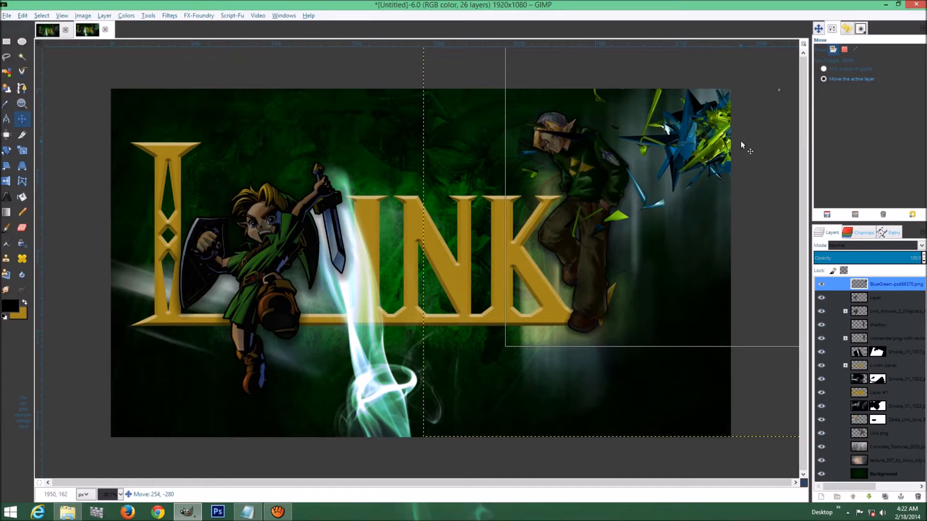
- Lower the BlueGreen-psd66370.png layer to directly beneath the shadow layer
{"action": "left_click", "coordinate": [872, 498]}
{"action": "left_click", "coordinate": [872, 498]}
{"action": "left_click", "coordinate": [874, 498]}
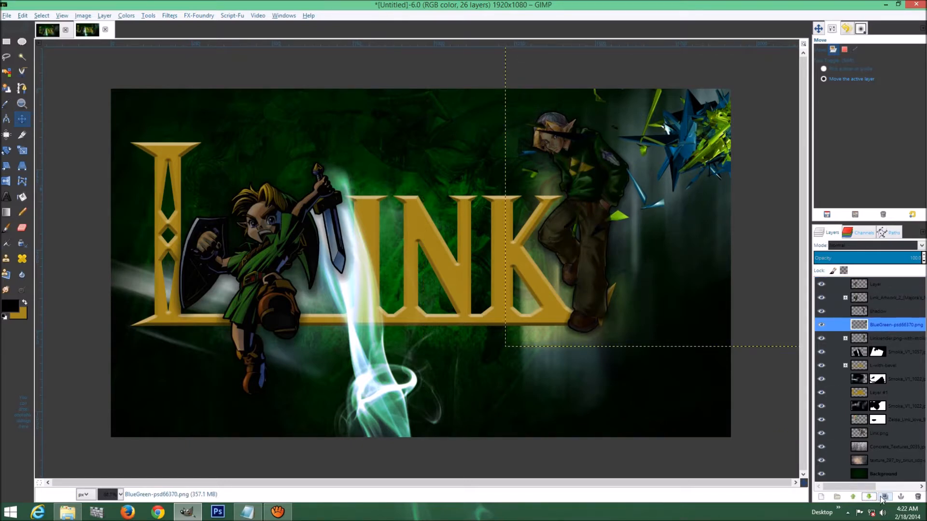
- Raise the BlueGreen-psd66370.png layer above the shadow layer and delete its shards outside a rectangle around the older Link's upper body
{"action": "left_click", "coordinate": [855, 499]}
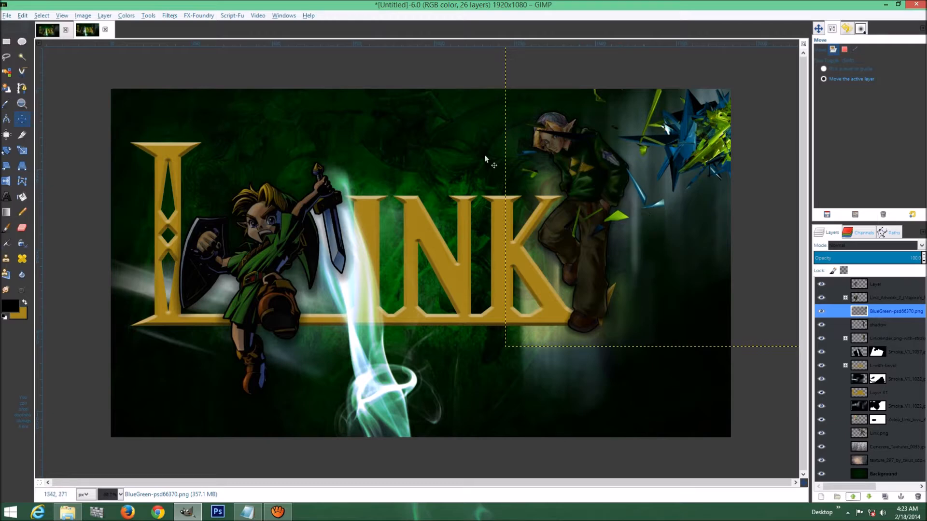
{"action": "left_click", "coordinate": [7, 42]}
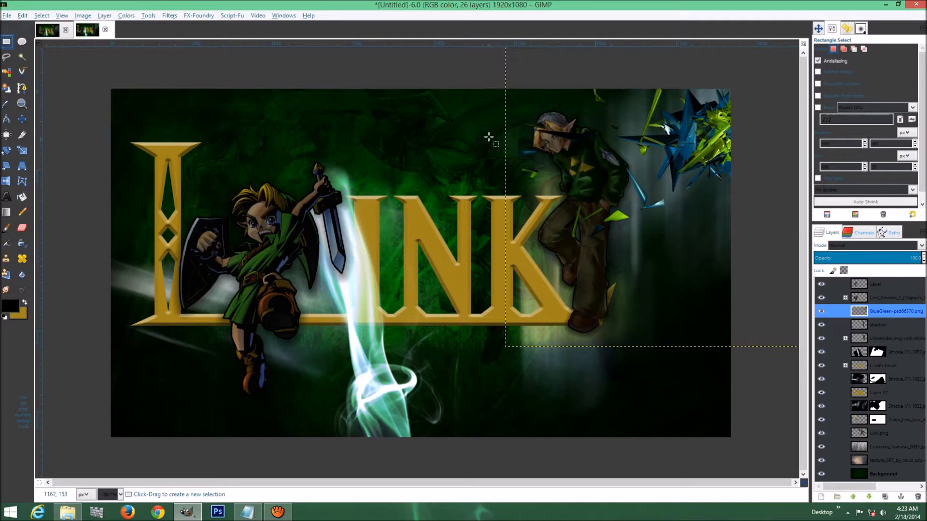
{"action": "left_click_drag", "start_coordinate": [490, 135], "coordinate": [676, 252]}
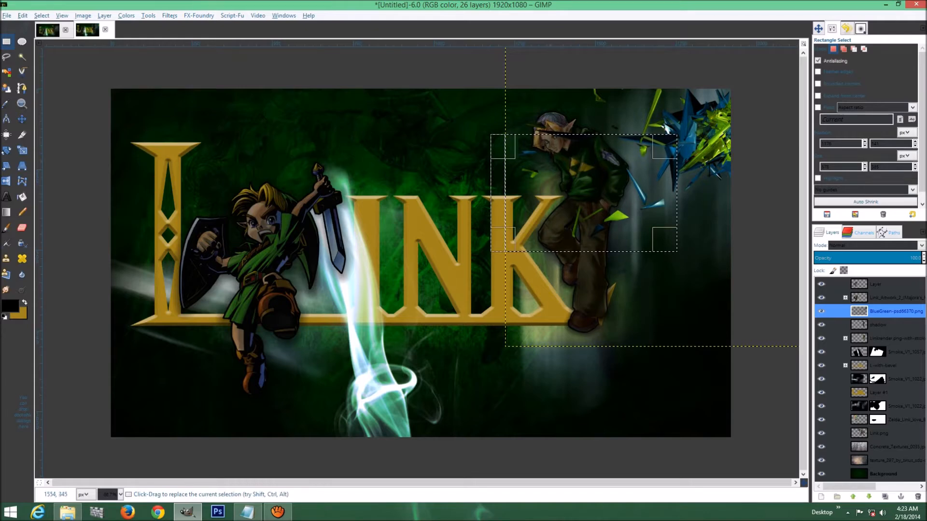
{"action": "left_click", "coordinate": [42, 16]}
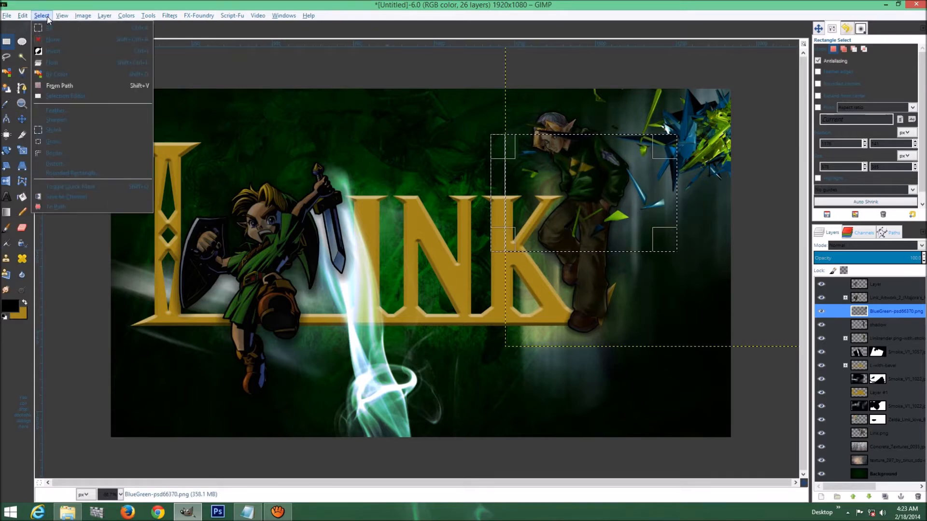
{"action": "left_click", "coordinate": [57, 47]}
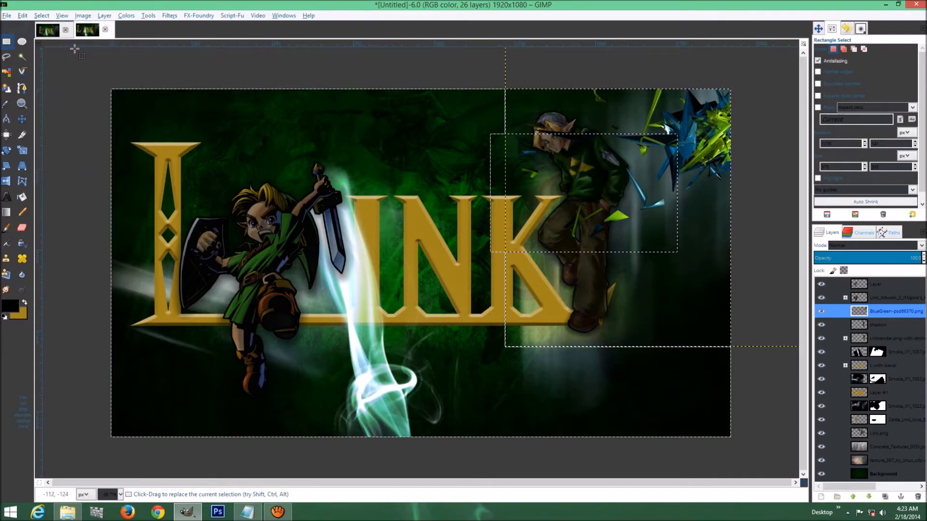
{"action": "key", "text": "Delete"}
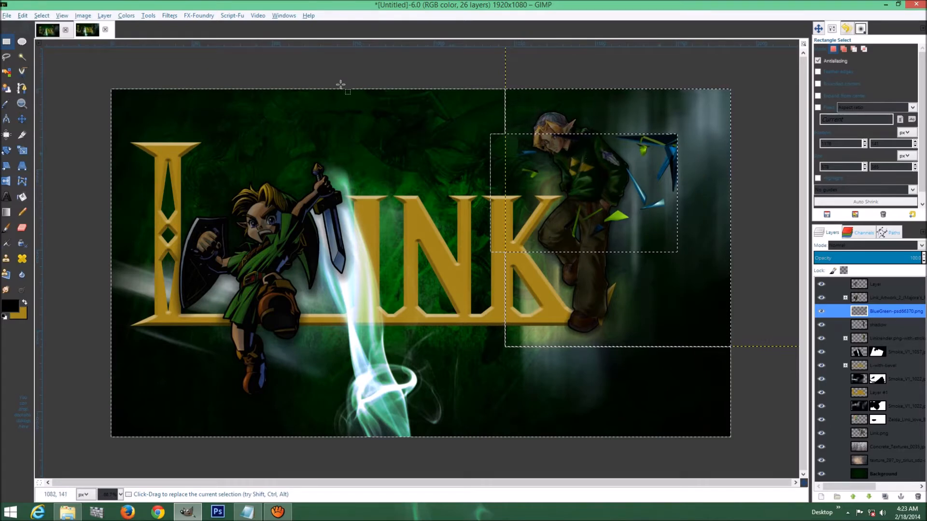
{"action": "left_click", "coordinate": [42, 15]}
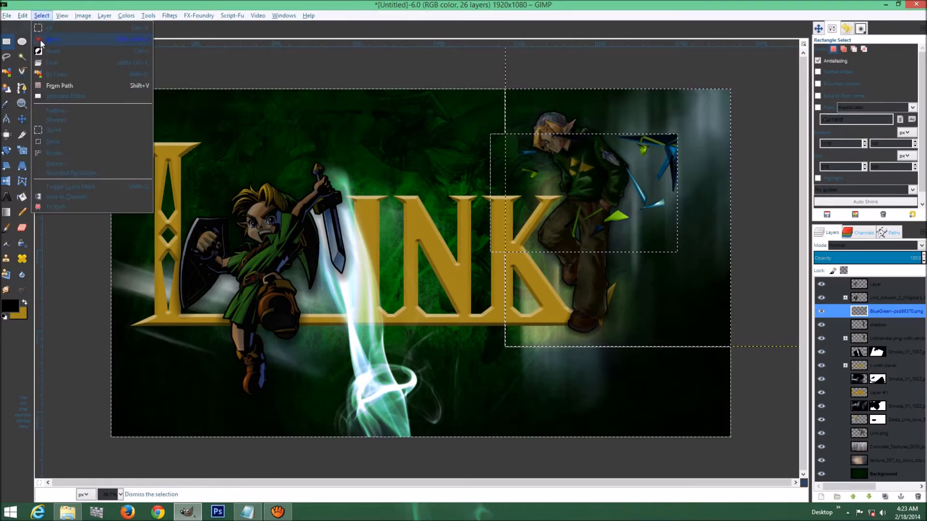
{"action": "left_click", "coordinate": [64, 53]}
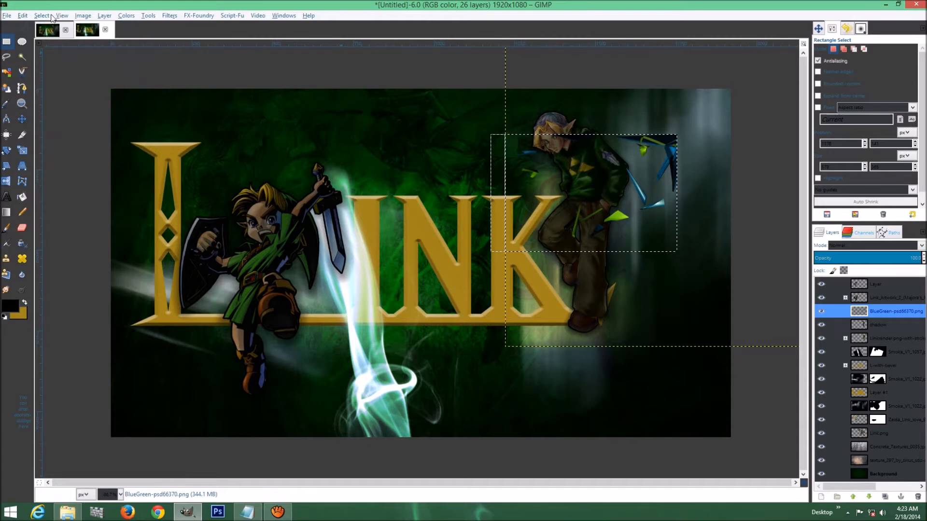
{"action": "left_click", "coordinate": [43, 16]}
{"action": "left_click", "coordinate": [49, 39]}
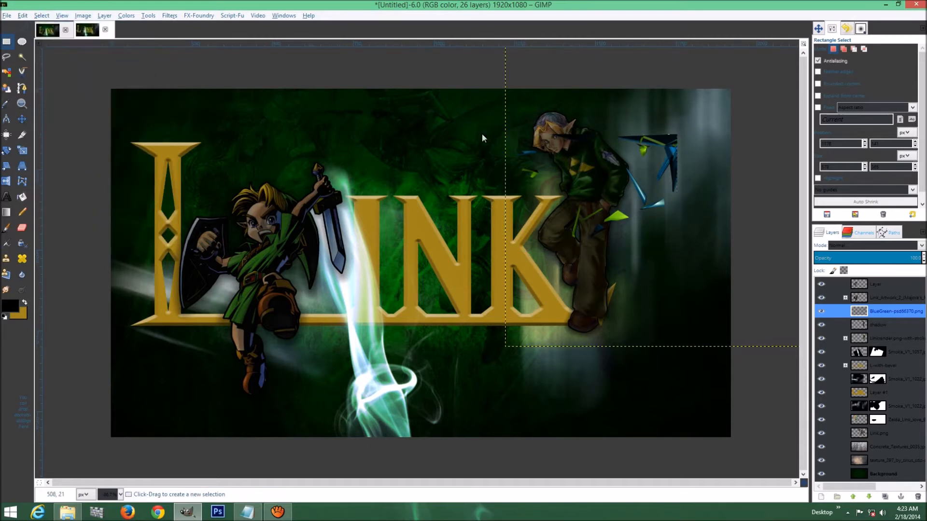
- Erase the leftover shards beside the older Link's shoulder, across his face and over his lower hand, using a smaller brush for the fine spots
{"action": "left_click", "coordinate": [21, 227]}
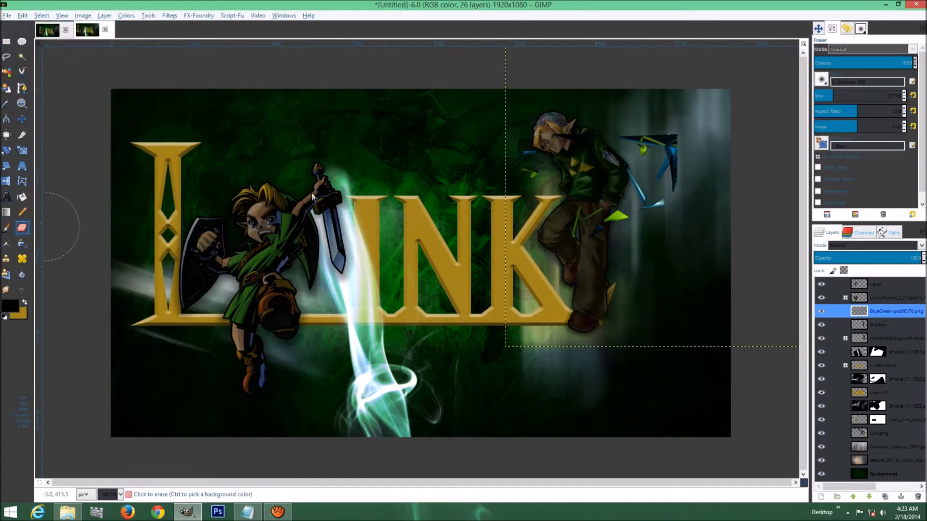
{"action": "mouse_move", "coordinate": [663, 127]}
{"action": "left_mouse_down"}
{"action": "mouse_move", "coordinate": [666, 147]}
{"action": "mouse_move", "coordinate": [686, 166]}
{"action": "mouse_move", "coordinate": [663, 167]}
{"action": "mouse_move", "coordinate": [677, 186]}
{"action": "mouse_move", "coordinate": [655, 163]}
{"action": "left_mouse_up"}
{"action": "mouse_move", "coordinate": [631, 133]}
{"action": "left_mouse_down"}
{"action": "mouse_move", "coordinate": [653, 115]}
{"action": "mouse_move", "coordinate": [558, 103]}
{"action": "mouse_move", "coordinate": [585, 85]}
{"action": "mouse_move", "coordinate": [593, 125]}
{"action": "mouse_move", "coordinate": [542, 115]}
{"action": "mouse_move", "coordinate": [595, 115]}
{"action": "left_mouse_up"}
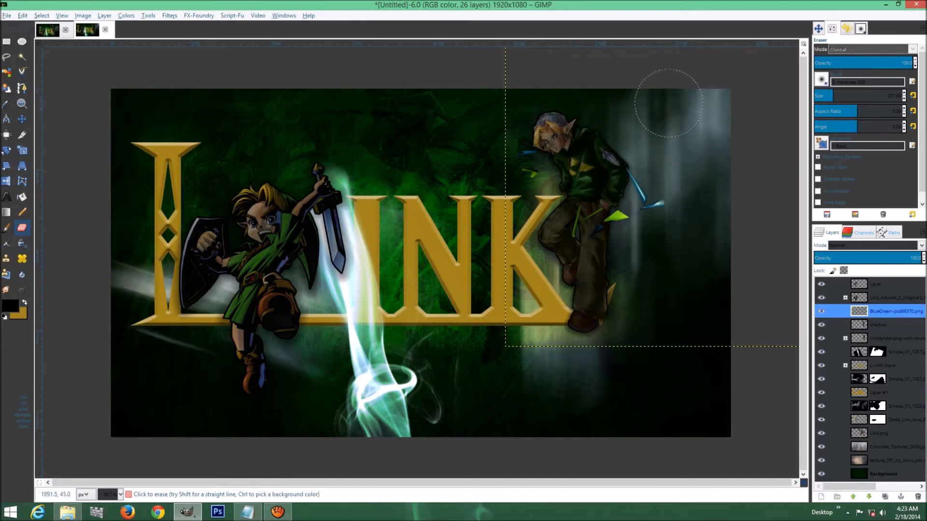
{"action": "key", "text": "bracketleft"}
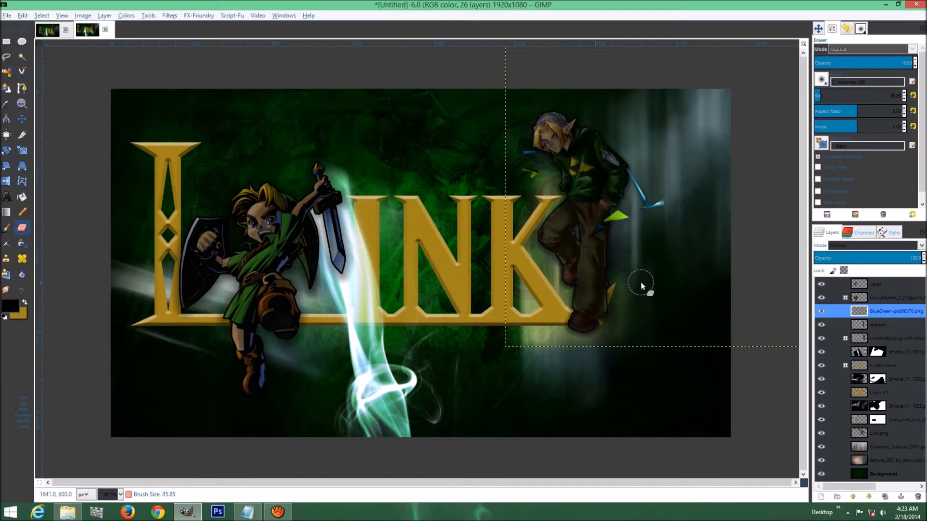
- Nudge the remaining shards slightly downward around the older Link and fit the BlueGreen-psd66370.png layer to the image size
{"action": "key", "text": "m"}
{"action": "left_click_drag", "start_coordinate": [633, 211], "coordinate": [635, 211]}
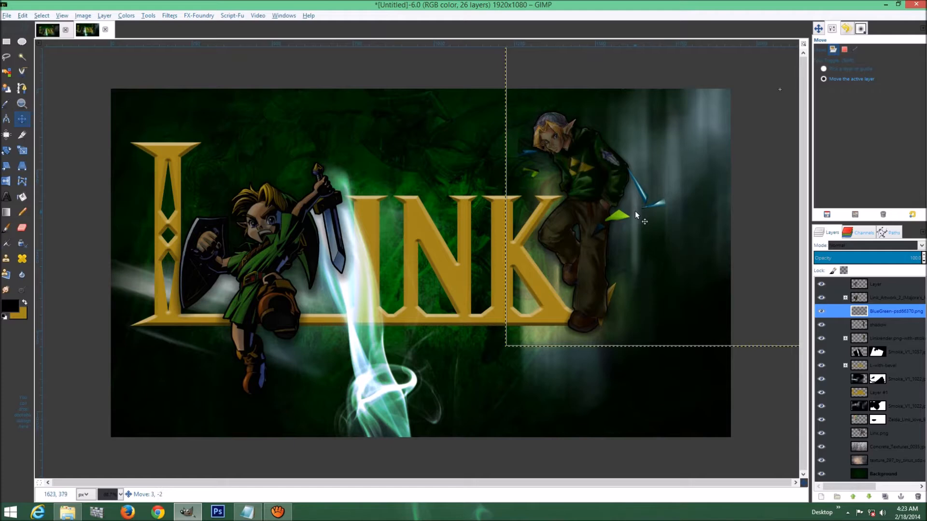
{"action": "right_click", "coordinate": [905, 310]}
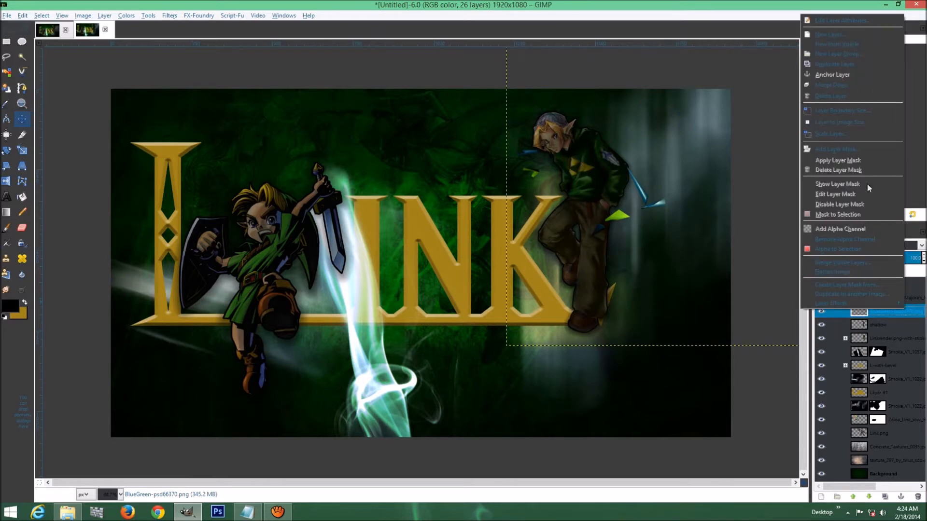
{"action": "left_click", "coordinate": [844, 121]}
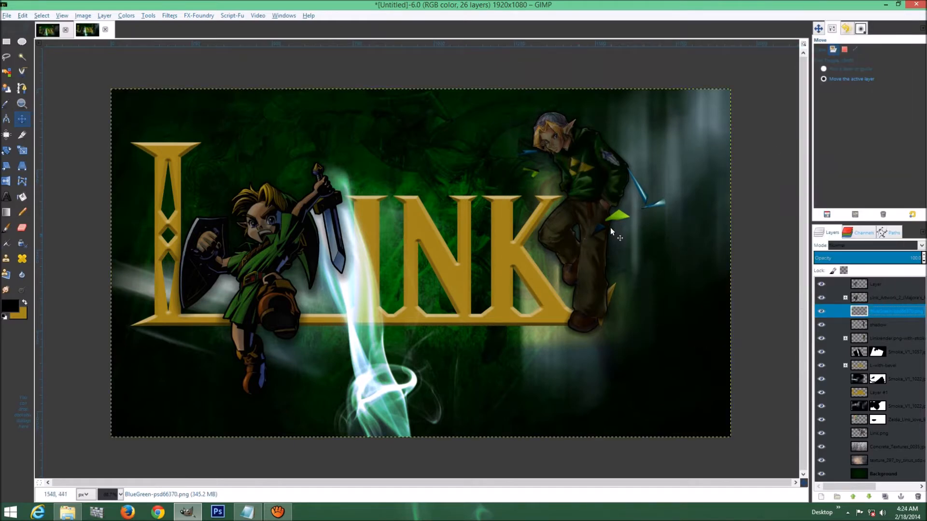
{"action": "mouse_move", "coordinate": [610, 221]}
{"action": "left_mouse_down"}
{"action": "mouse_move", "coordinate": [597, 215]}
{"action": "mouse_move", "coordinate": [609, 229]}
{"action": "left_mouse_up"}
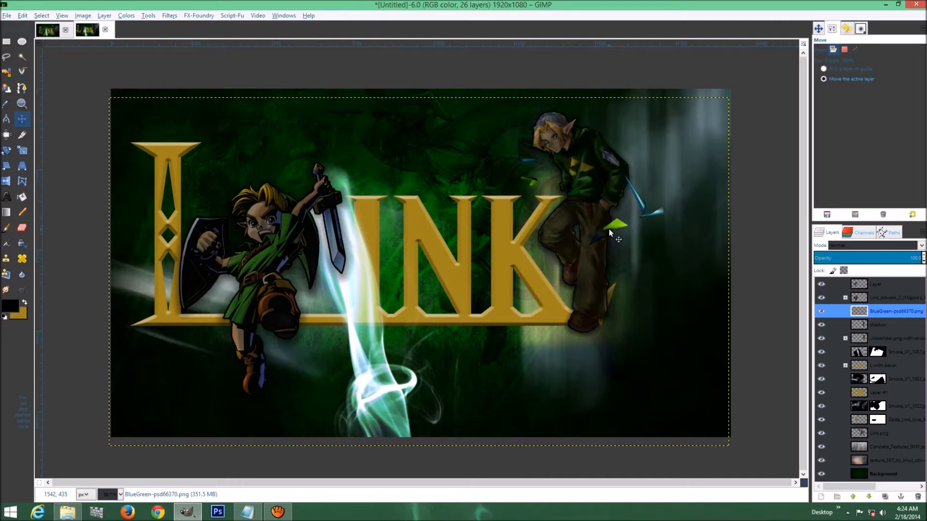
{"action": "right_click", "coordinate": [891, 314]}
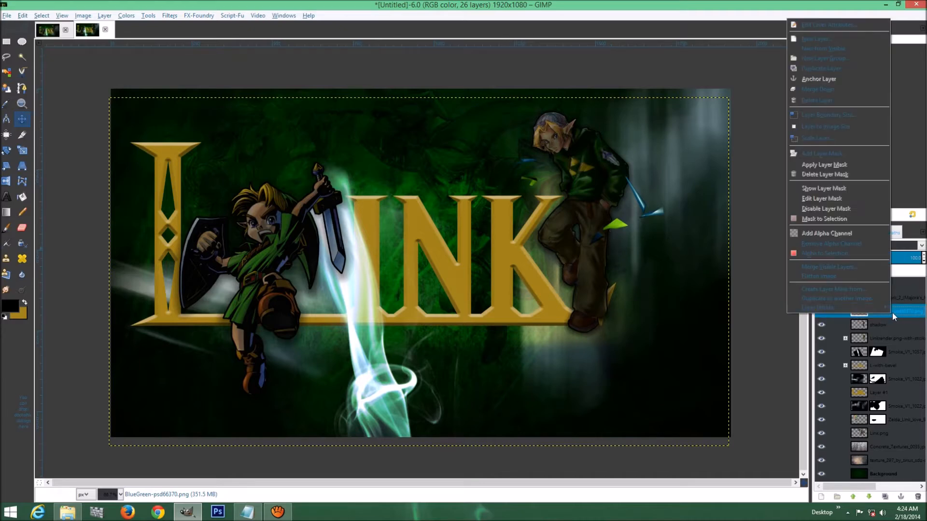
{"action": "left_click", "coordinate": [830, 125]}
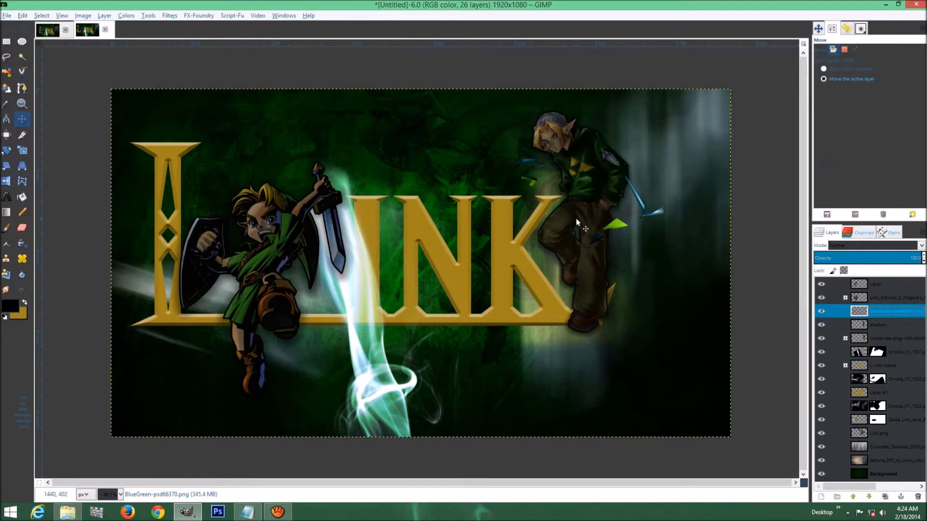
- Duplicate the BlueGreen-psd66370.png layer
{"action": "key", "text": "ctrl+shift+d"}
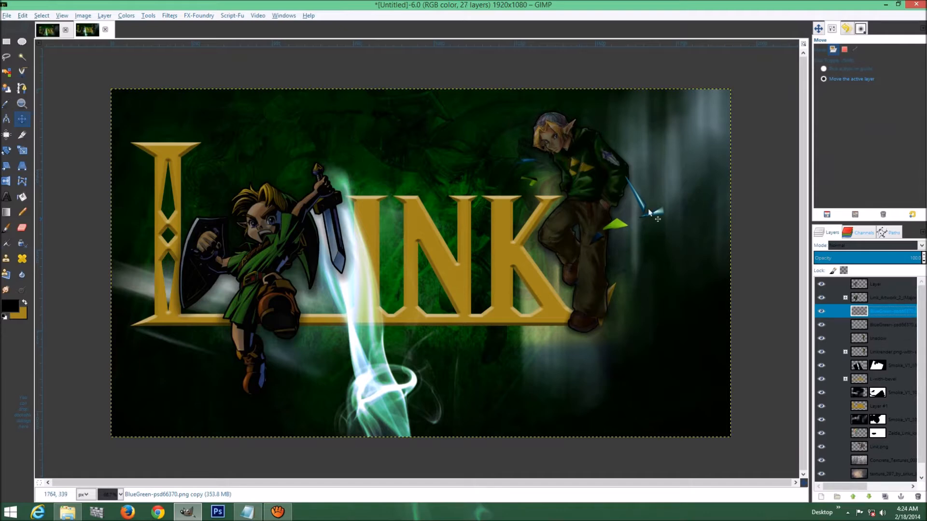
{"action": "left_click", "coordinate": [26, 152]}
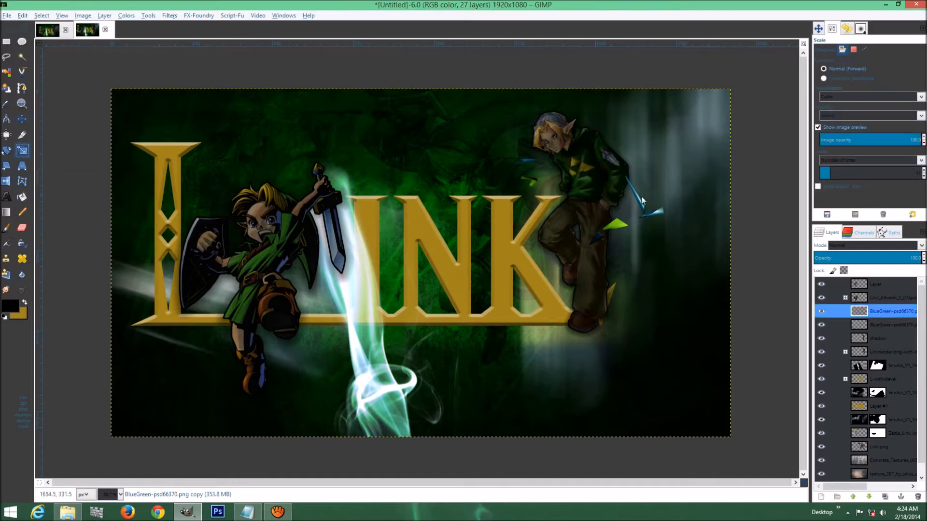
{"action": "left_click", "coordinate": [630, 208]}
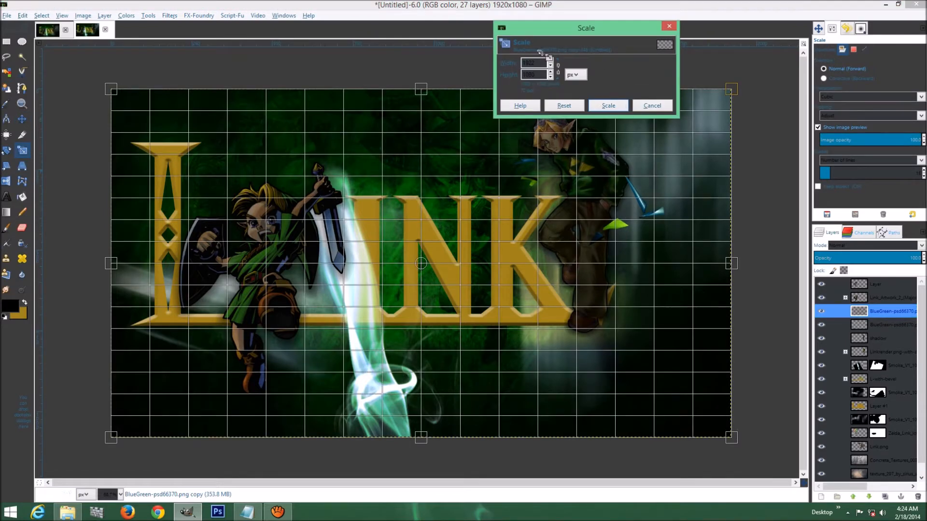
{"action": "left_click", "coordinate": [652, 107]}
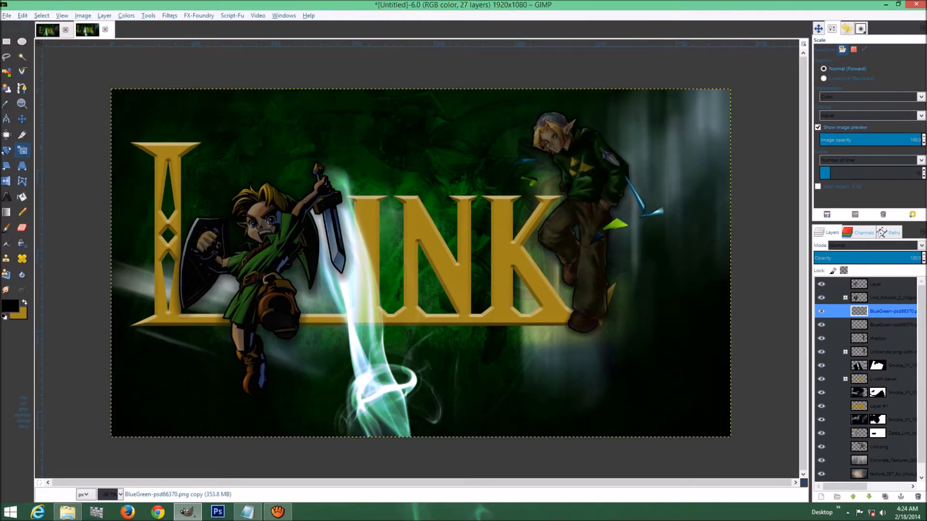
- Rotate the BlueGreen-psd66370.png copy by half a turn about the canvas center
{"action": "left_click", "coordinate": [6, 151]}
{"action": "left_click", "coordinate": [648, 219]}
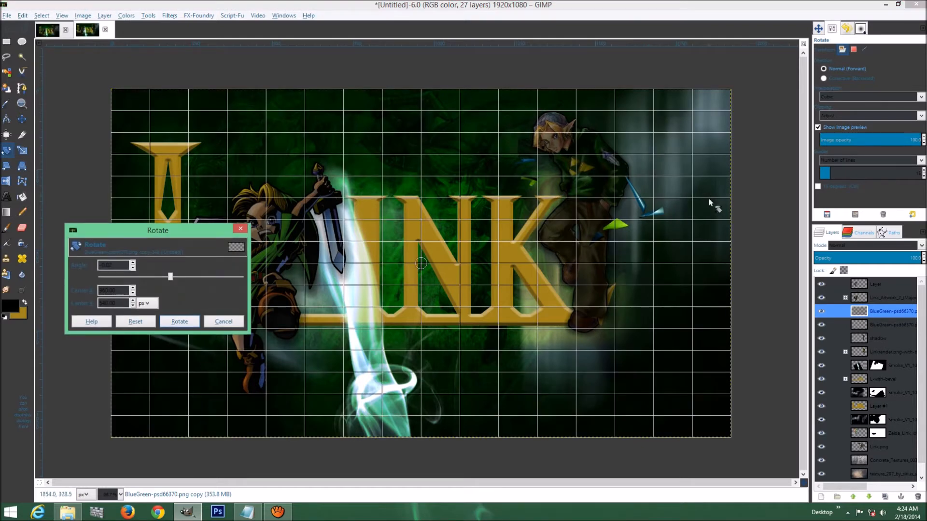
{"action": "left_click_drag", "start_coordinate": [170, 276], "coordinate": [317, 288]}
{"action": "left_click", "coordinate": [184, 321]}
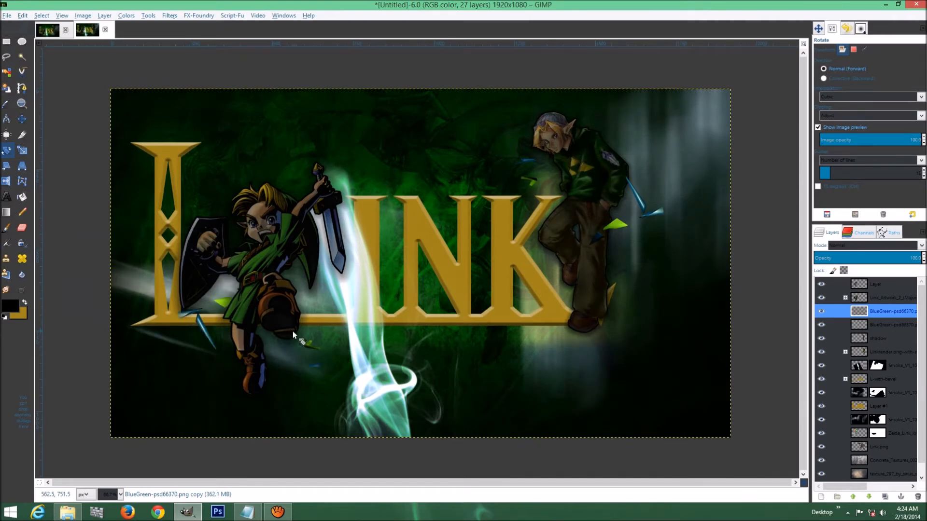
- Move the rotated shard copy up around the older Link and the K, and lower it to directly beneath his layer group
{"action": "key", "text": "m"}
{"action": "mouse_move", "coordinate": [705, 252]}
{"action": "left_mouse_down"}
{"action": "mouse_move", "coordinate": [623, 260]}
{"action": "mouse_move", "coordinate": [836, 202]}
{"action": "mouse_move", "coordinate": [845, 191]}
{"action": "mouse_move", "coordinate": [588, 257]}
{"action": "mouse_move", "coordinate": [630, 268]}
{"action": "mouse_move", "coordinate": [753, 221]}
{"action": "mouse_move", "coordinate": [657, 251]}
{"action": "mouse_move", "coordinate": [690, 255]}
{"action": "mouse_move", "coordinate": [704, 242]}
{"action": "left_mouse_up"}
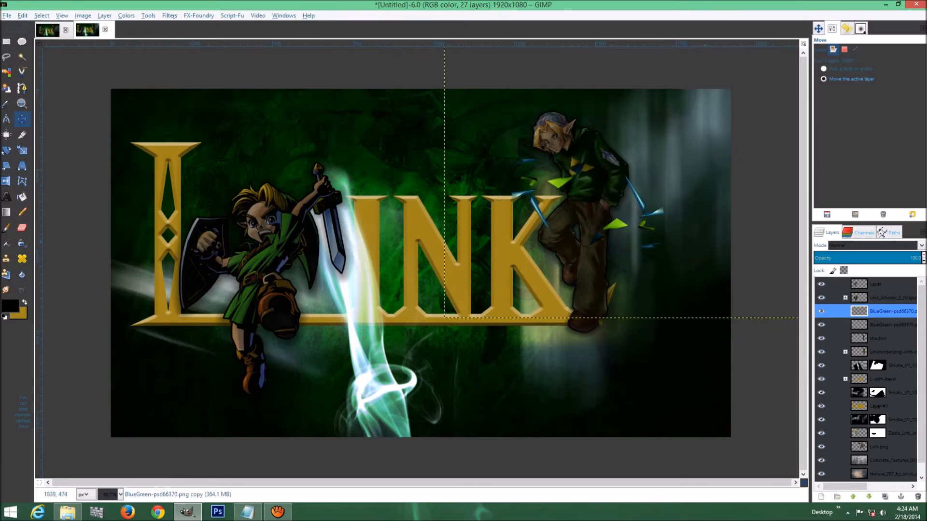
{"action": "left_click", "coordinate": [870, 497]}
{"action": "left_click", "coordinate": [870, 497]}
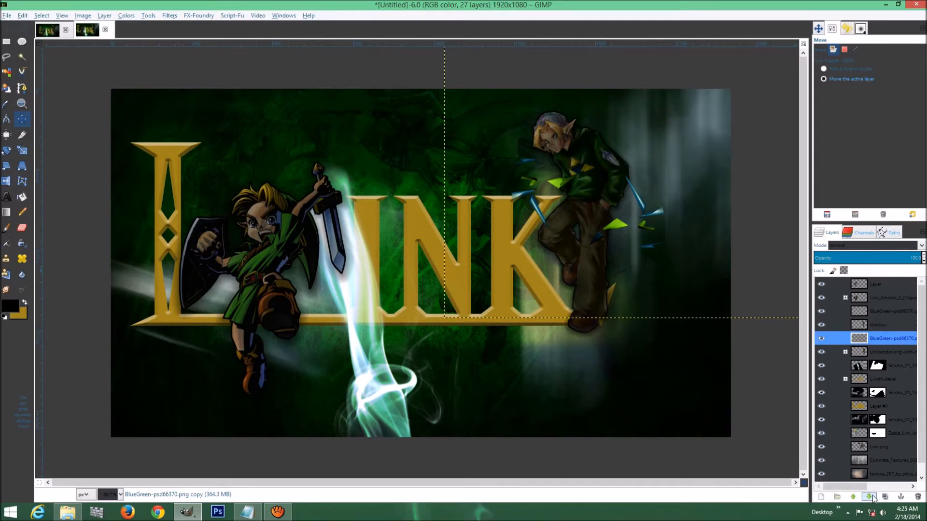
{"action": "left_click", "coordinate": [870, 497]}
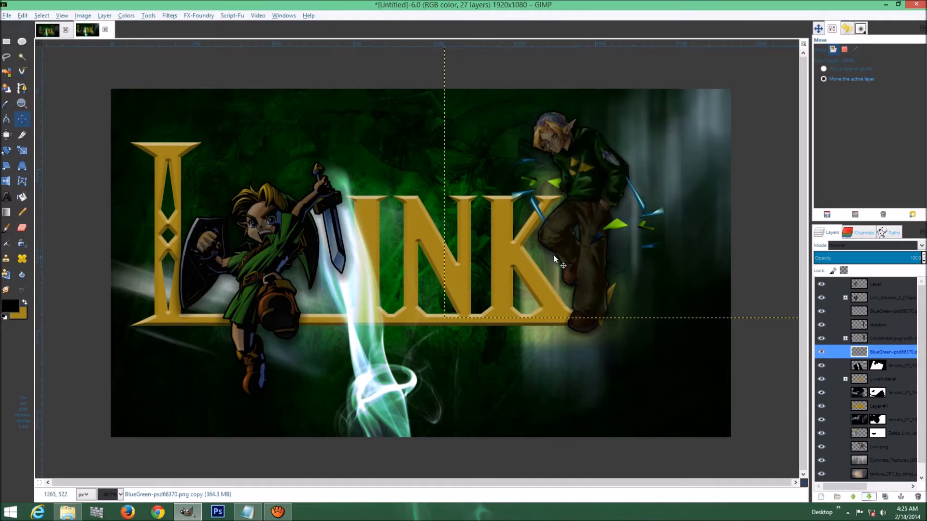
- Nudge the shard copy 19 px to the right and fit its layer to the image size
{"action": "mouse_move", "coordinate": [551, 236]}
{"action": "left_mouse_down"}
{"action": "mouse_move", "coordinate": [569, 229]}
{"action": "mouse_move", "coordinate": [558, 236]}
{"action": "left_mouse_up"}
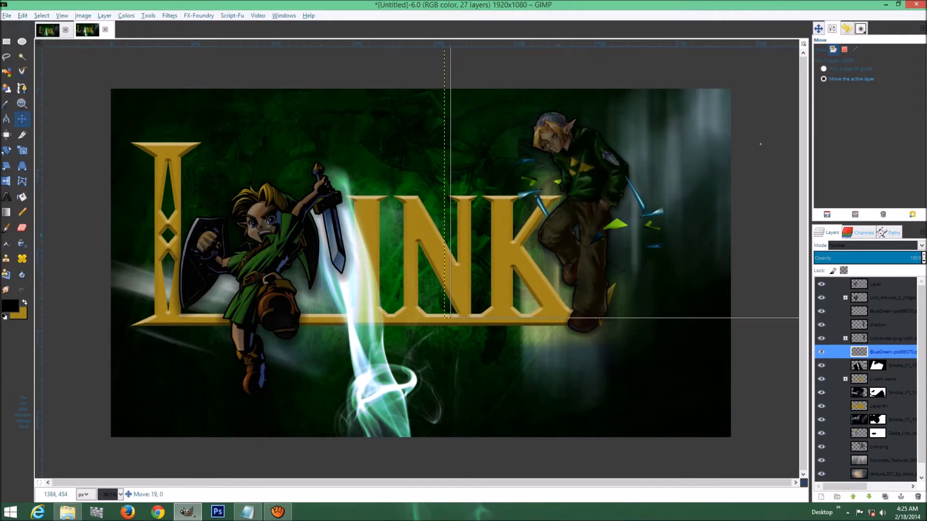
{"action": "right_click", "coordinate": [899, 357]}
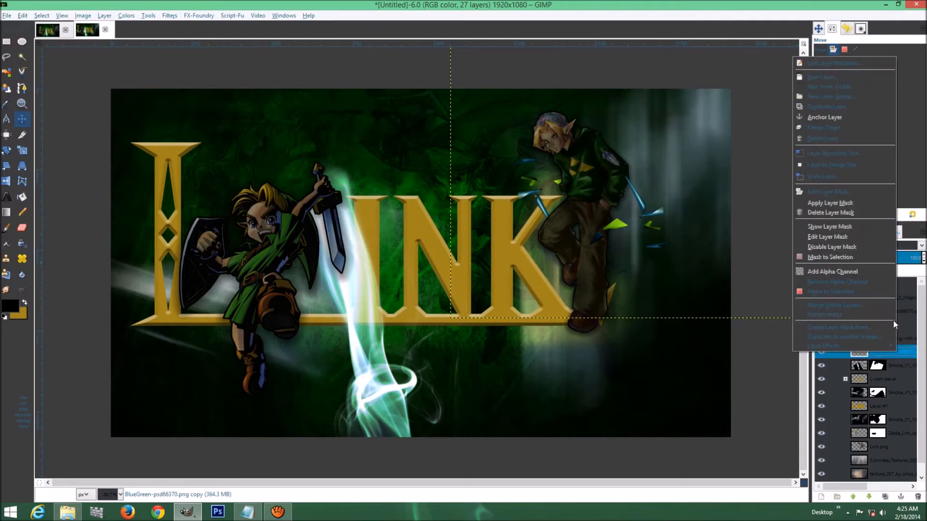
{"action": "left_click", "coordinate": [839, 166]}
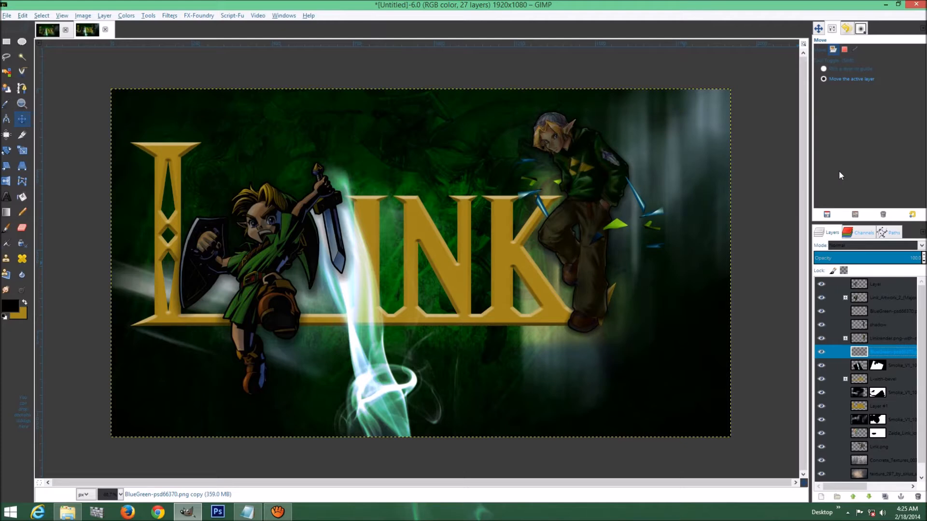
- Compare the composition with the finished Zelda.xcf artwork, and examine what the Link.png and Link_Artwork_2 layers contribute by toggling their visibility
{"action": "left_click", "coordinate": [54, 30]}
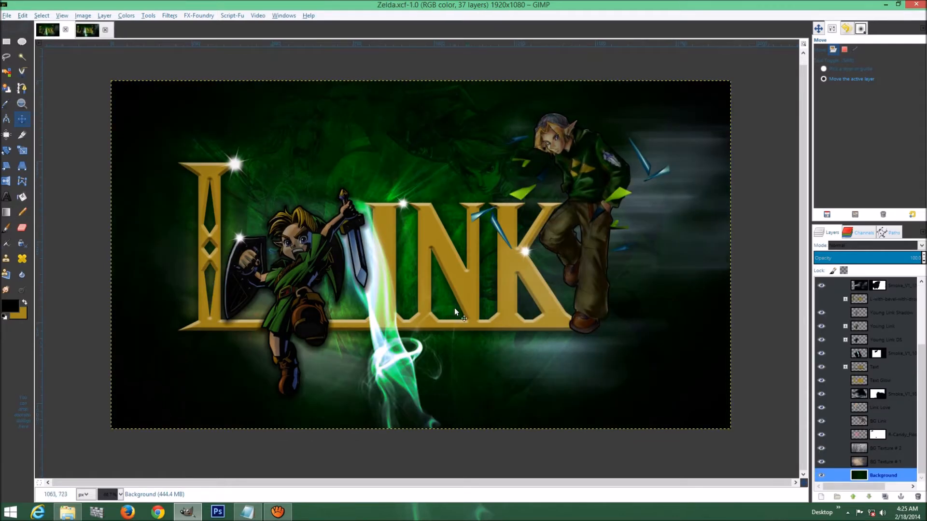
{"action": "left_click", "coordinate": [88, 31]}
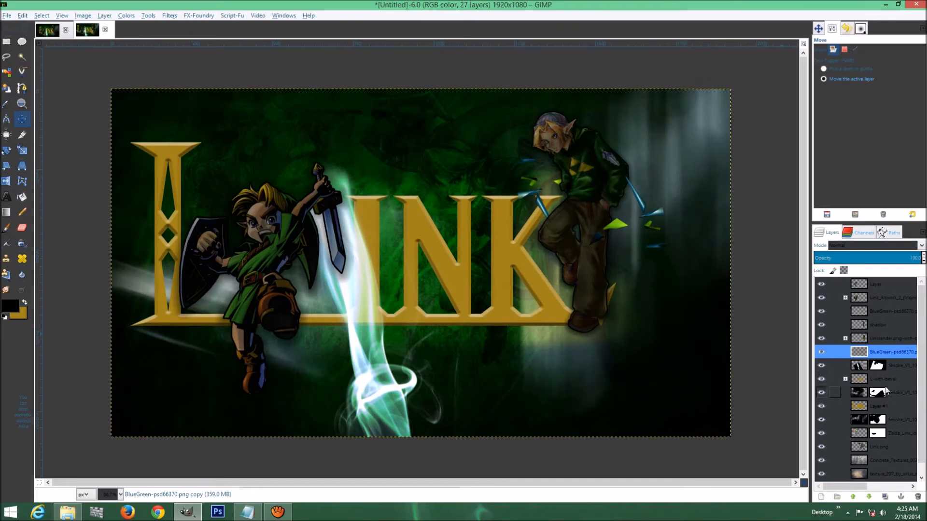
{"action": "scroll", "coordinate": [923, 333], "scroll_direction": "down", "scroll_amount": 1}
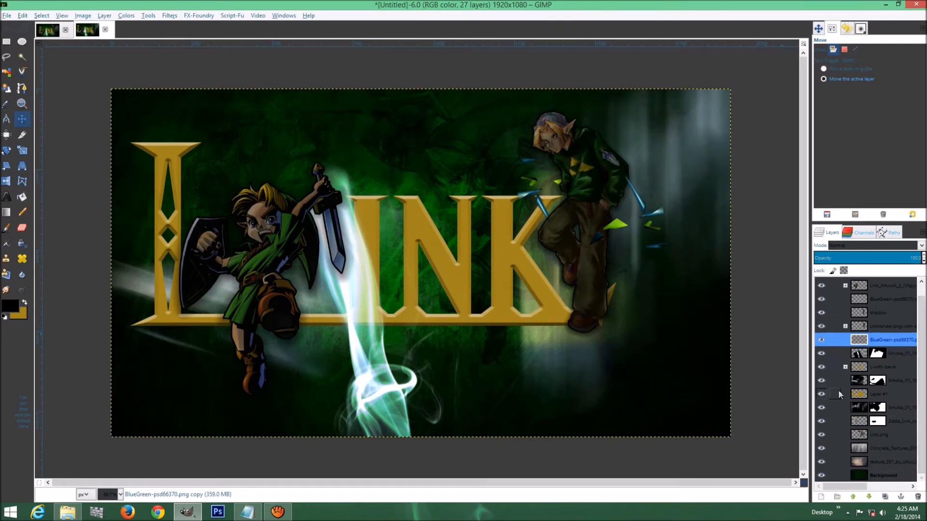
{"action": "left_click", "coordinate": [822, 434]}
{"action": "left_click", "coordinate": [822, 434]}
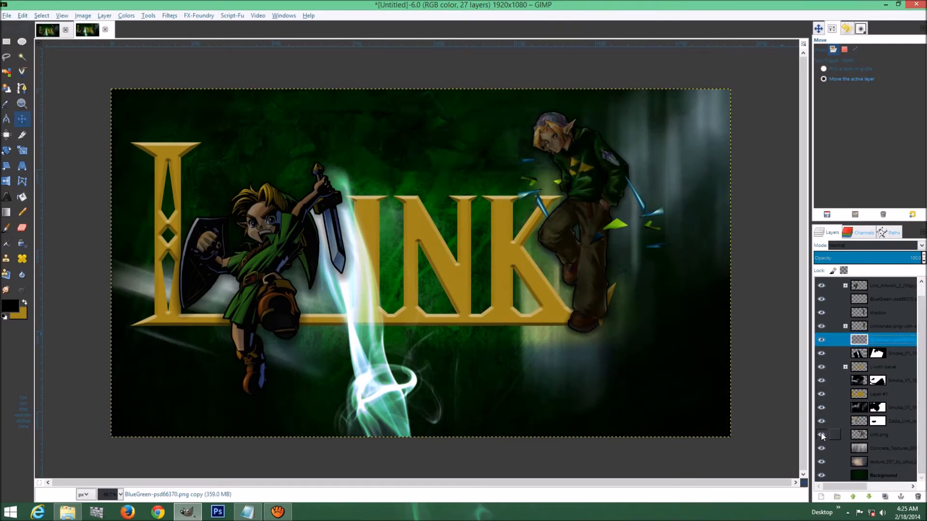
{"action": "left_click", "coordinate": [817, 289]}
{"action": "left_click", "coordinate": [818, 289]}
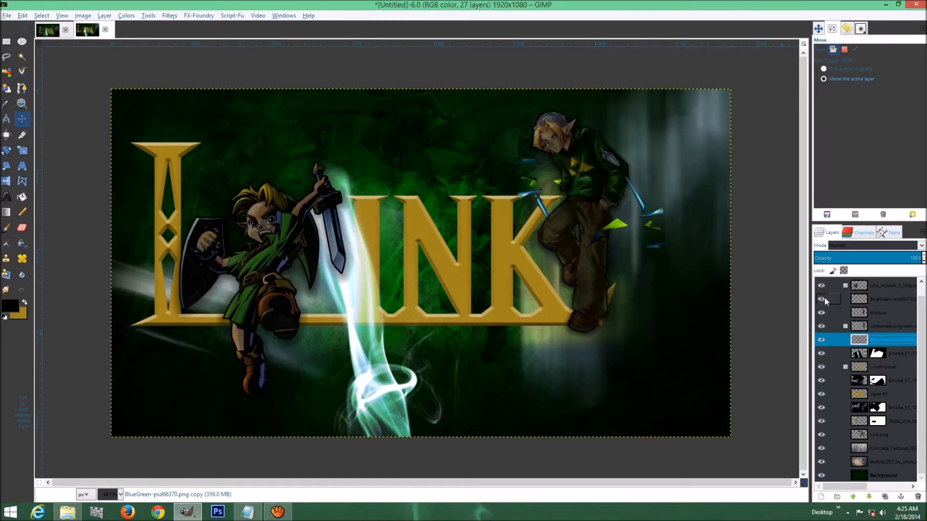
- Lower the original BlueGreen-psd66370.png layer two places, to directly beneath the older Link's layer group and above the rotated shard copy
{"action": "left_click", "coordinate": [824, 299]}
{"action": "left_click", "coordinate": [880, 299]}
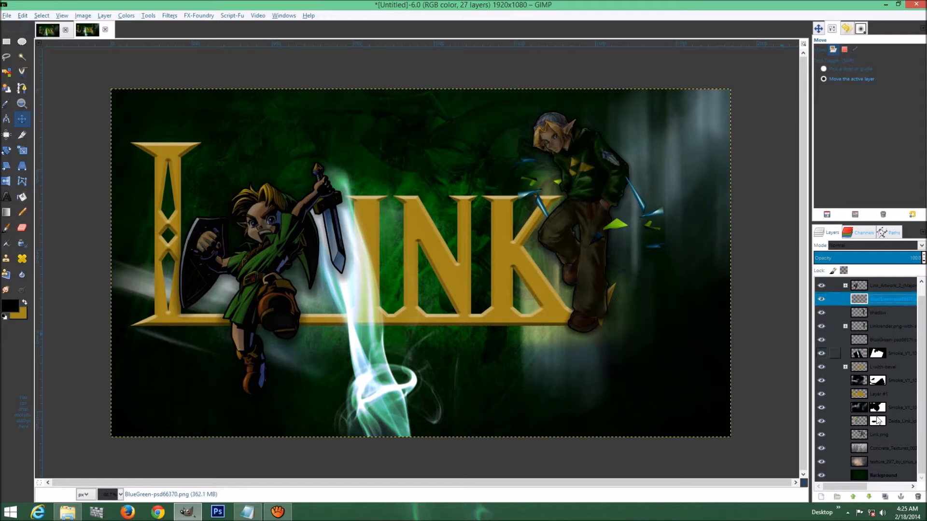
{"action": "left_click", "coordinate": [868, 497]}
{"action": "left_click", "coordinate": [873, 500]}
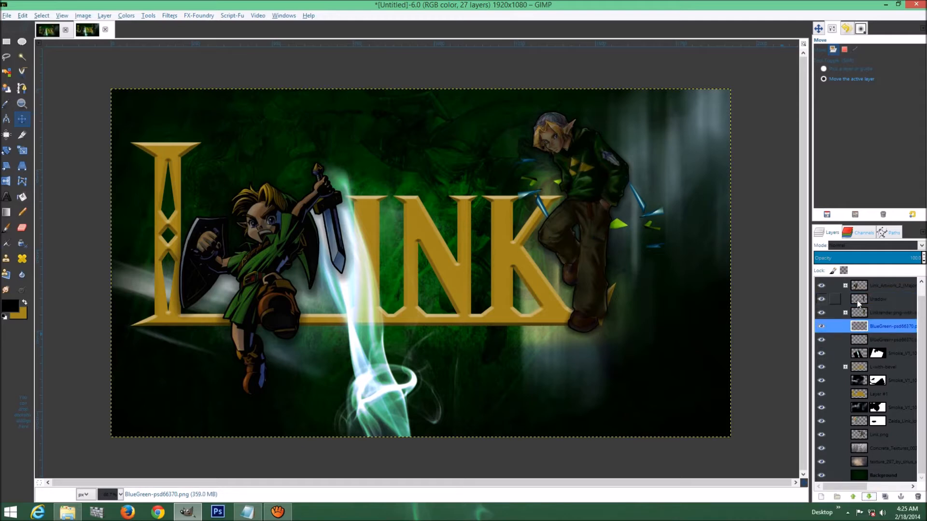
- Import R-Candy_Floss from the Abstract Shapes folder as a layer above the shadow layer and move it behind the younger Link
{"action": "left_click", "coordinate": [821, 285]}
{"action": "left_click", "coordinate": [821, 285]}
{"action": "scroll", "coordinate": [920, 296], "scroll_direction": "up", "scroll_amount": 1}
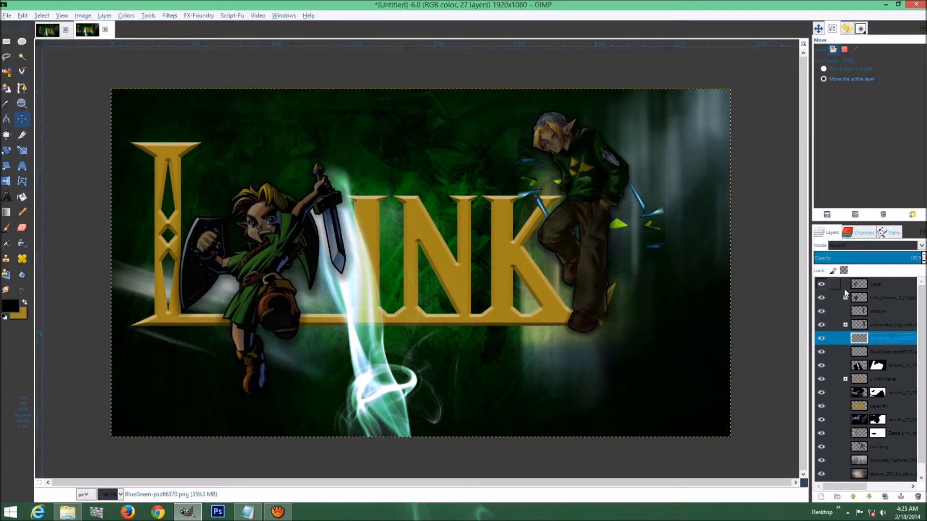
{"action": "left_click", "coordinate": [821, 283]}
{"action": "left_click", "coordinate": [821, 283]}
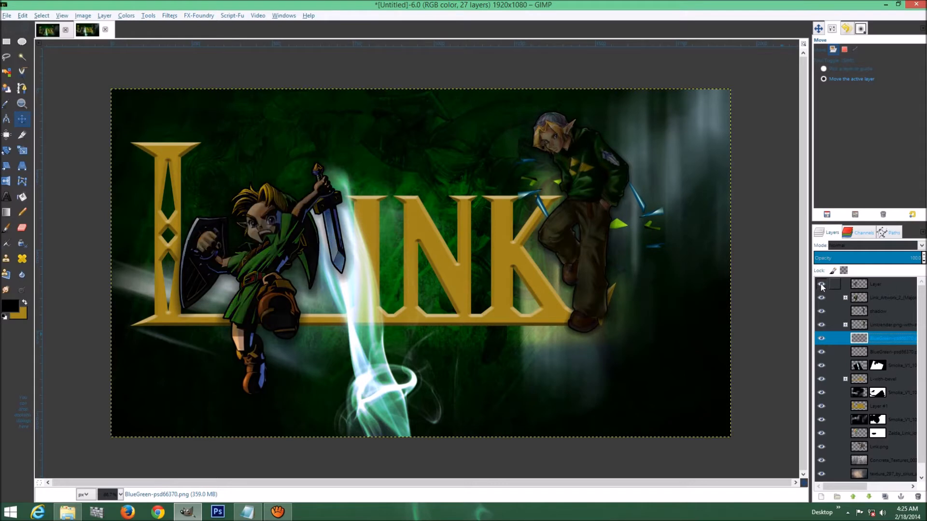
{"action": "left_click", "coordinate": [886, 311]}
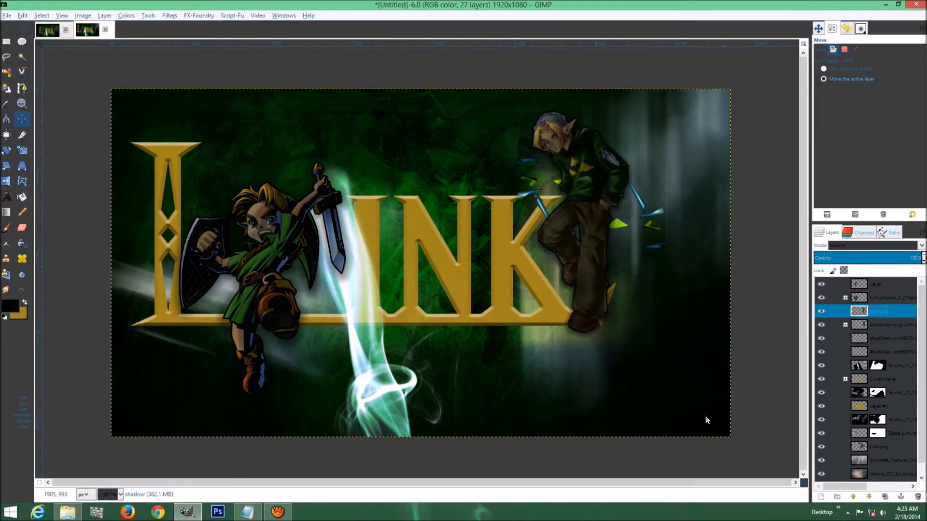
{"action": "left_click", "coordinate": [67, 512]}
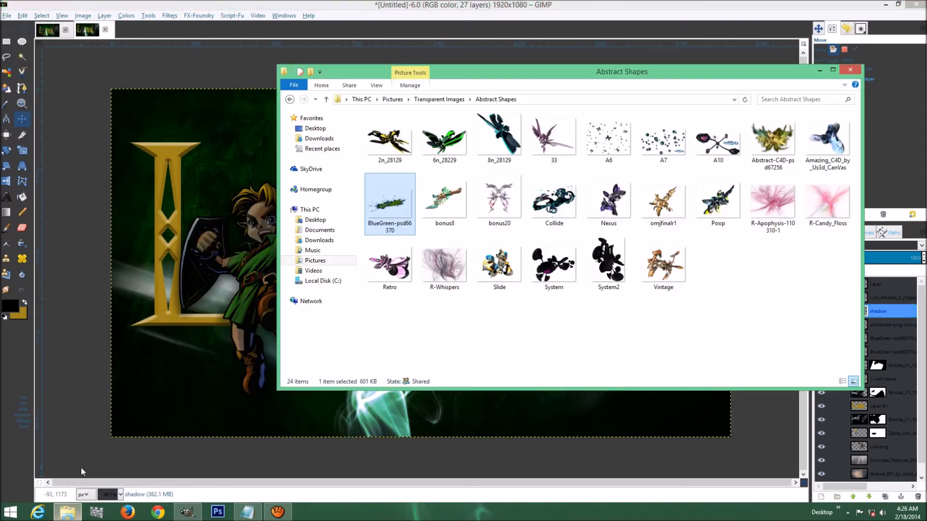
{"action": "left_click", "coordinate": [829, 208]}
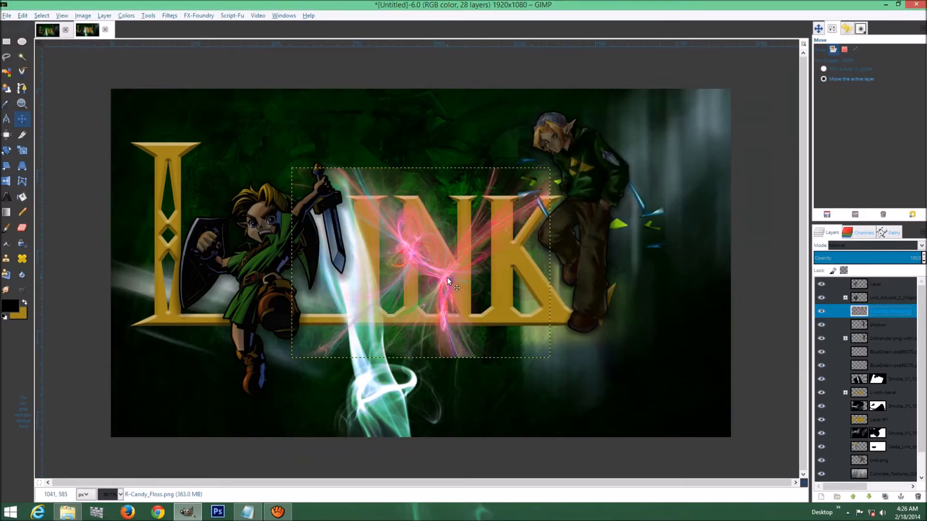
{"action": "left_click_drag", "start_coordinate": [443, 277], "coordinate": [293, 251]}
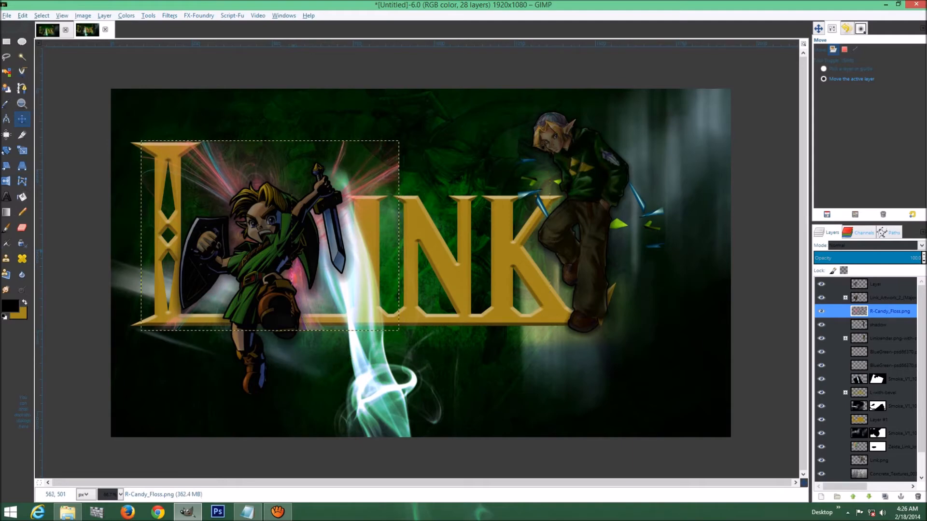
- Enlarge the R-Candy_Floss.png layer proportionally and shift it left and slightly down so its rays spread around the younger Link
{"action": "key", "text": "shift+s"}
{"action": "left_click", "coordinate": [293, 254]}
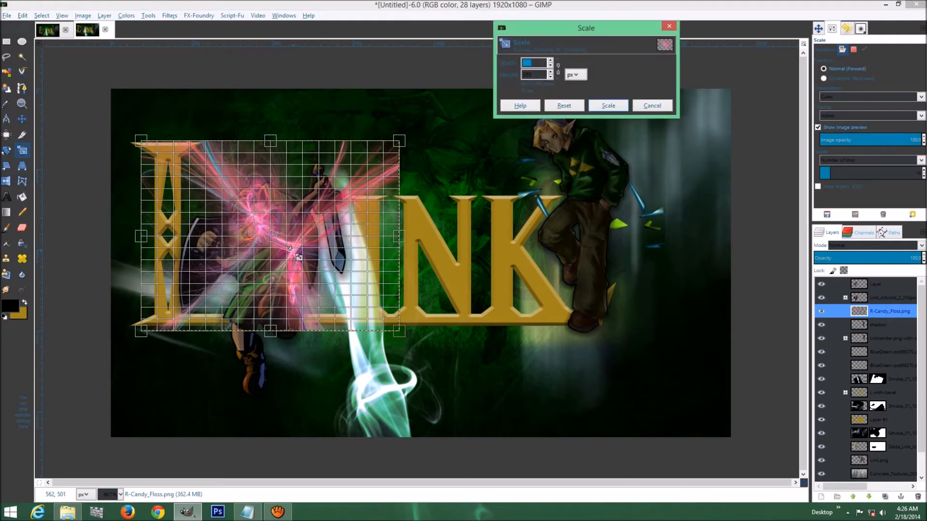
{"action": "left_click_drag", "start_coordinate": [399, 141], "coordinate": [471, 103]}
{"action": "left_click", "coordinate": [607, 105]}
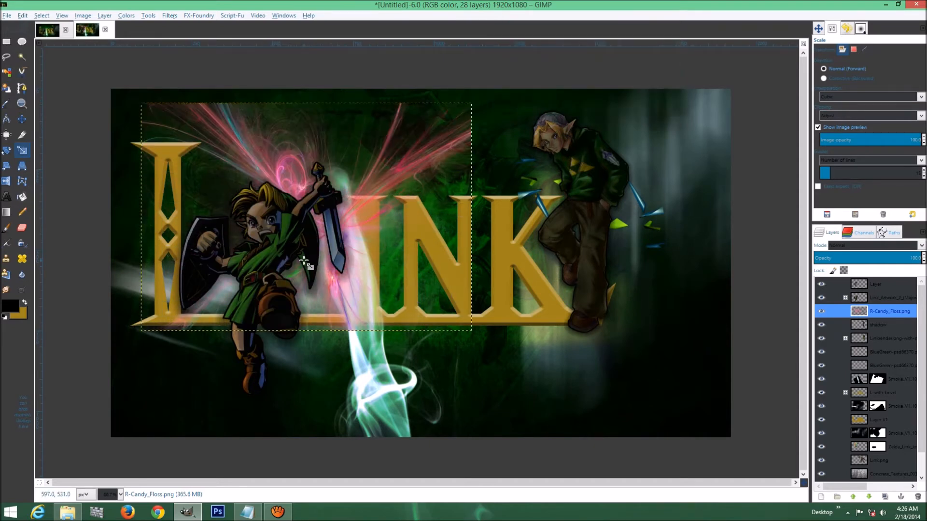
{"action": "key", "text": "m"}
{"action": "left_click_drag", "start_coordinate": [330, 246], "coordinate": [299, 260]}
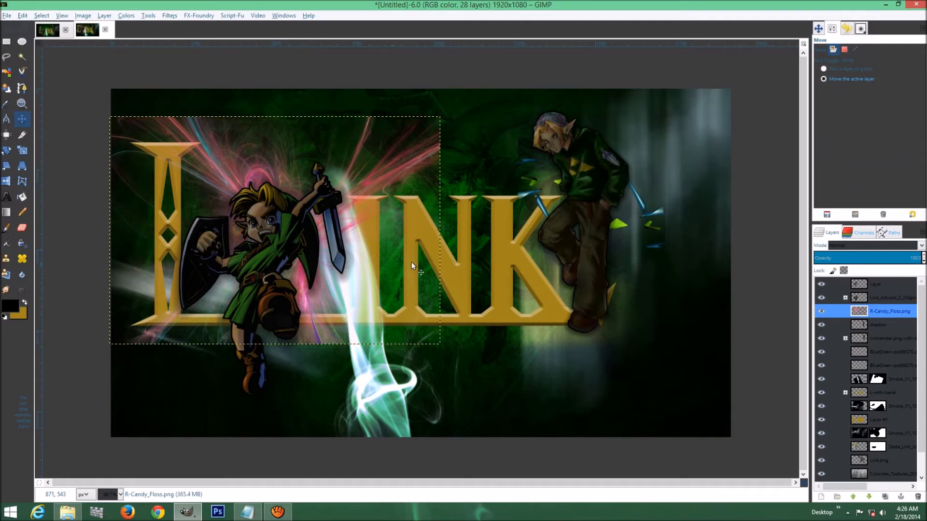
- Try Overlay as the R-Candy_Floss.png layer's blend mode, and settle on Grain extract
{"action": "left_click", "coordinate": [880, 244]}
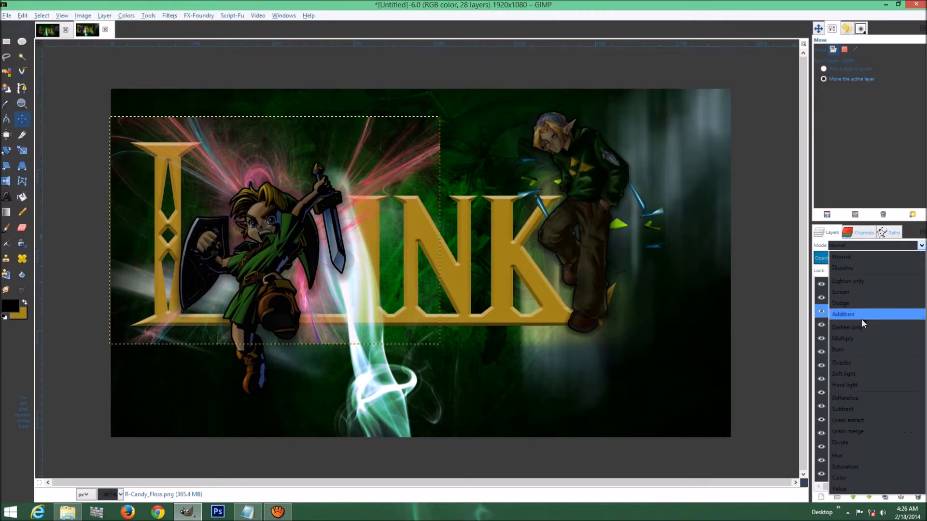
{"action": "left_click", "coordinate": [853, 363]}
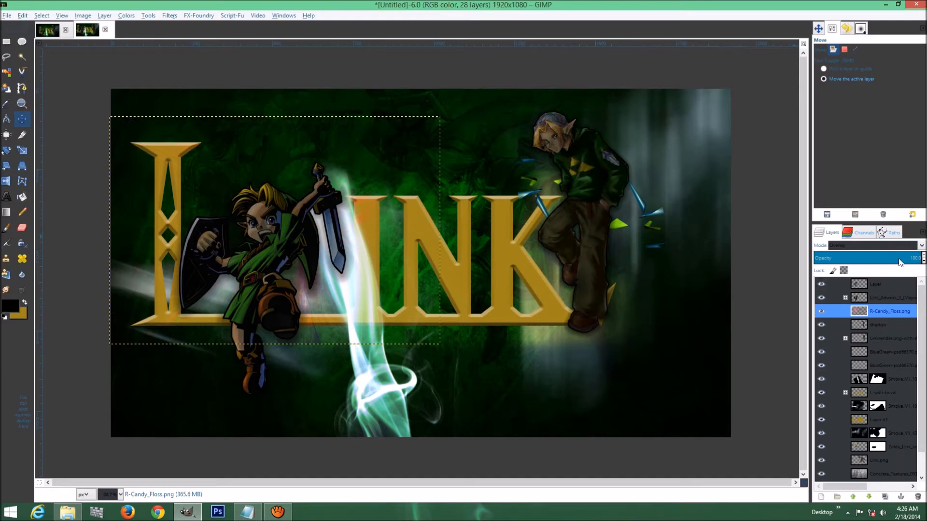
{"action": "left_click", "coordinate": [890, 245]}
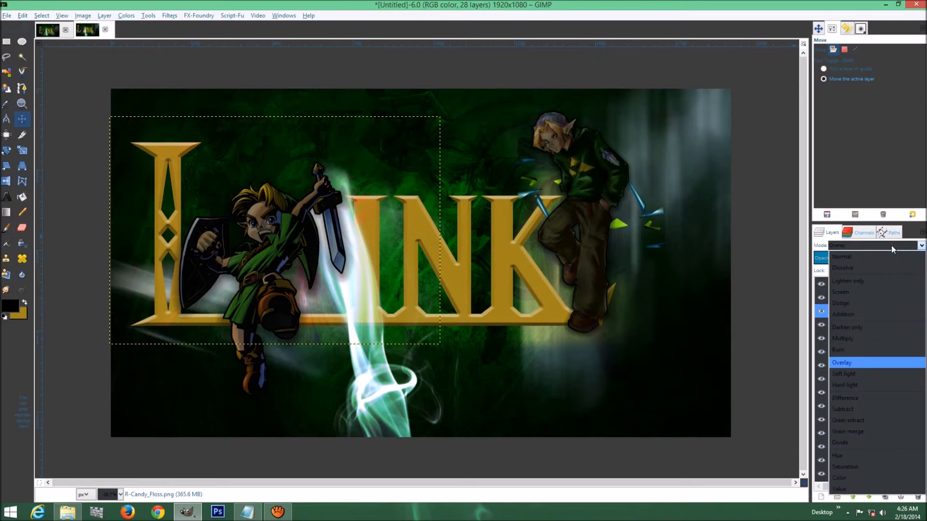
{"action": "left_click", "coordinate": [865, 419]}
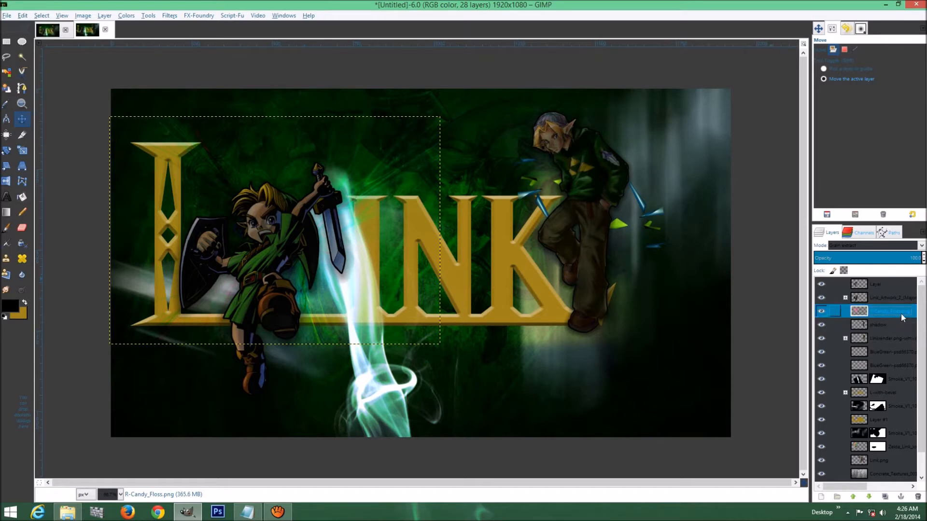
- Lower the R-Candy_Floss.png layer eight places to directly beneath Layer #1, and nudge it about 9 px to the left
{"action": "left_click", "coordinate": [869, 497]}
{"action": "left_click", "coordinate": [869, 496]}
{"action": "left_click", "coordinate": [869, 497]}
{"action": "left_click", "coordinate": [869, 497]}
{"action": "left_click", "coordinate": [869, 496]}
{"action": "left_click", "coordinate": [868, 497]}
{"action": "left_click", "coordinate": [869, 497]}
{"action": "left_click", "coordinate": [869, 497]}
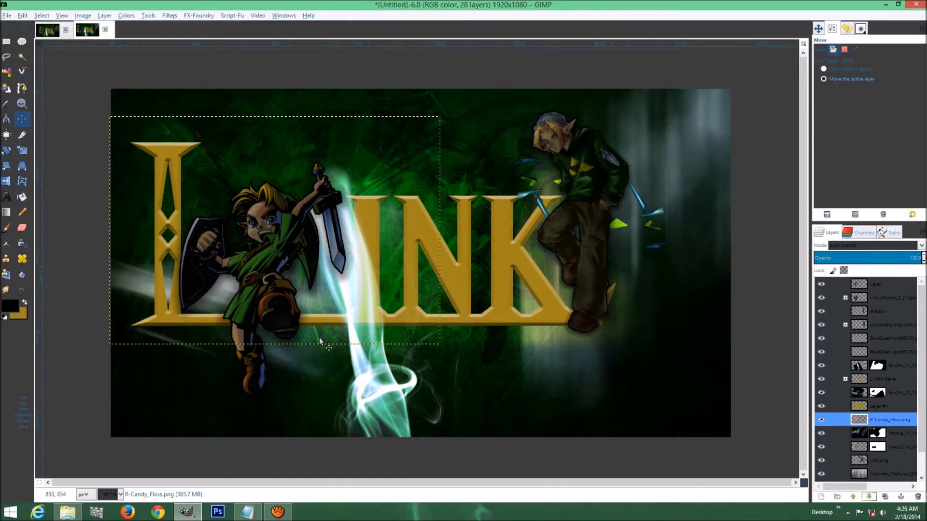
{"action": "left_click_drag", "start_coordinate": [313, 288], "coordinate": [309, 288]}
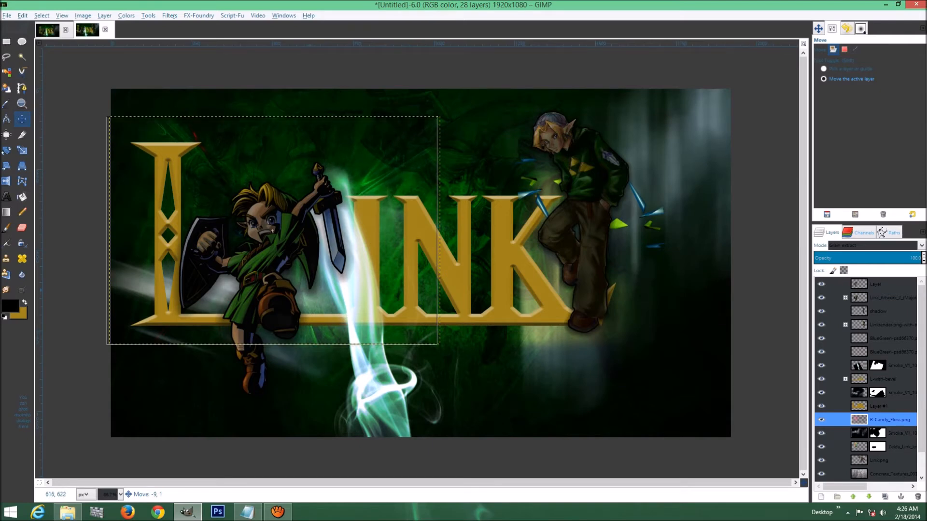
- Extend the R-Candy_Floss.png layer's boundary in width and height, offsetting the artwork to leave a margin on every side
{"action": "right_click", "coordinate": [900, 420]}
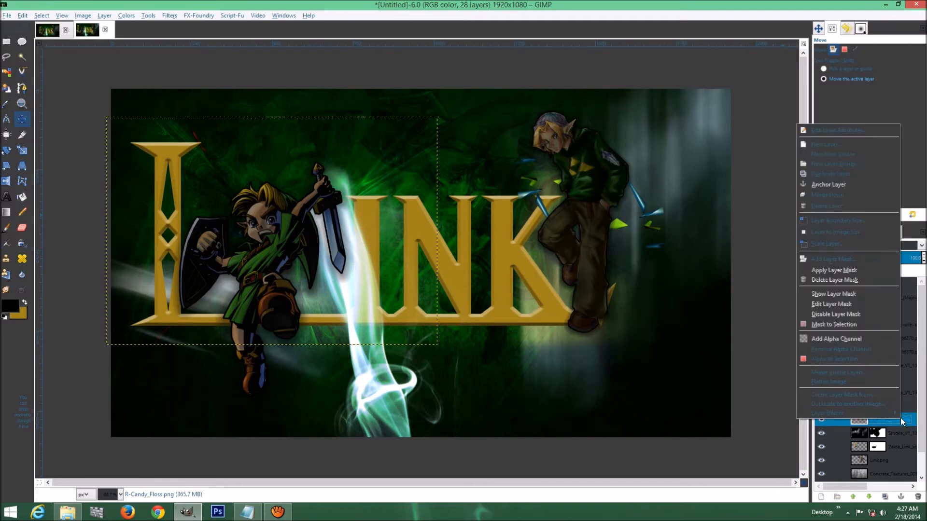
{"action": "left_click", "coordinate": [832, 220]}
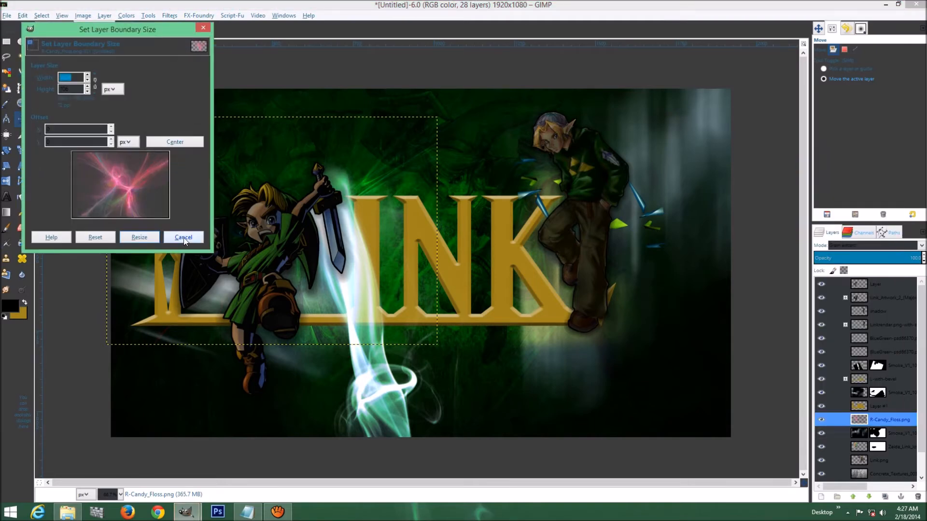
{"action": "left_click", "coordinate": [87, 75]}
{"action": "left_click", "coordinate": [87, 76]}
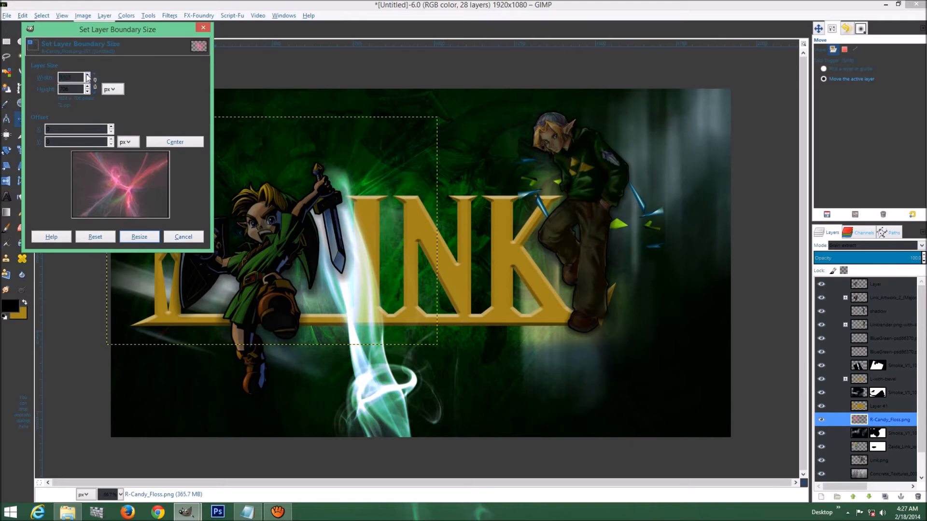
{"action": "left_click", "coordinate": [87, 75]}
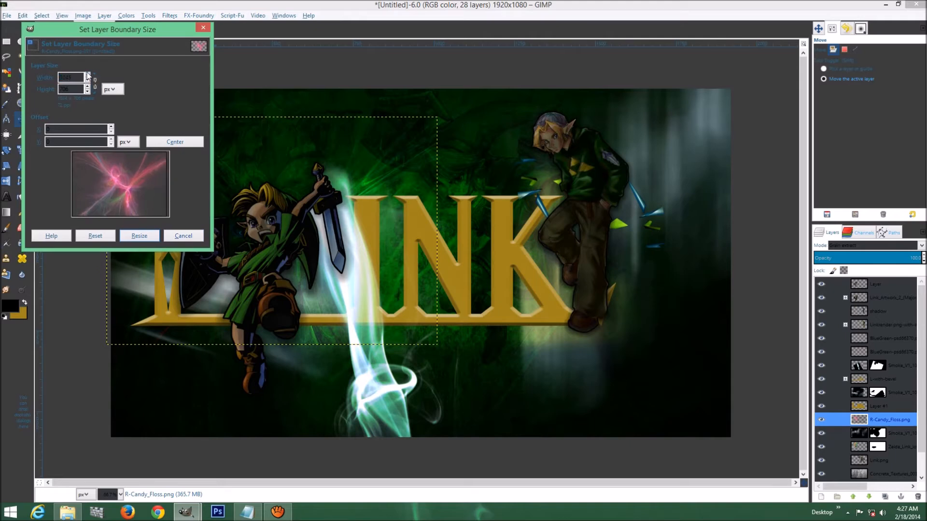
{"action": "left_click", "coordinate": [88, 86]}
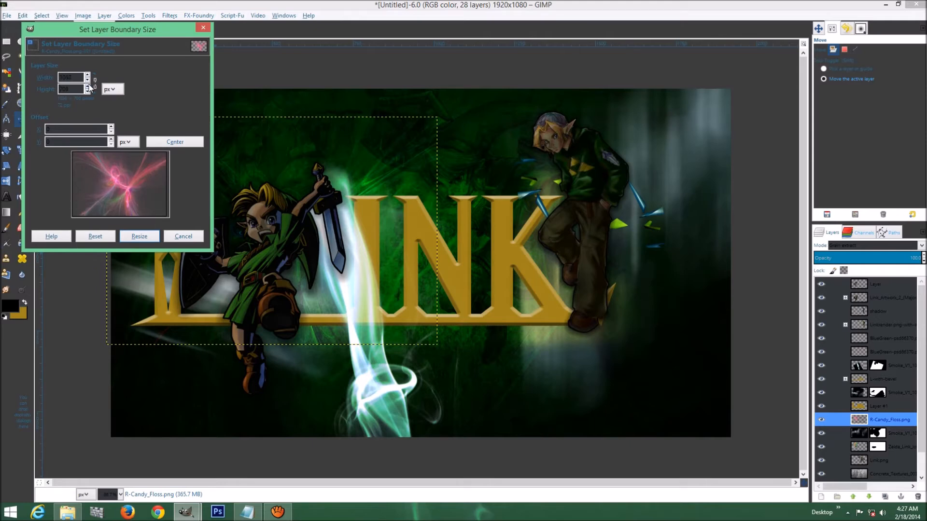
{"action": "left_click_drag", "start_coordinate": [118, 207], "coordinate": [121, 207]}
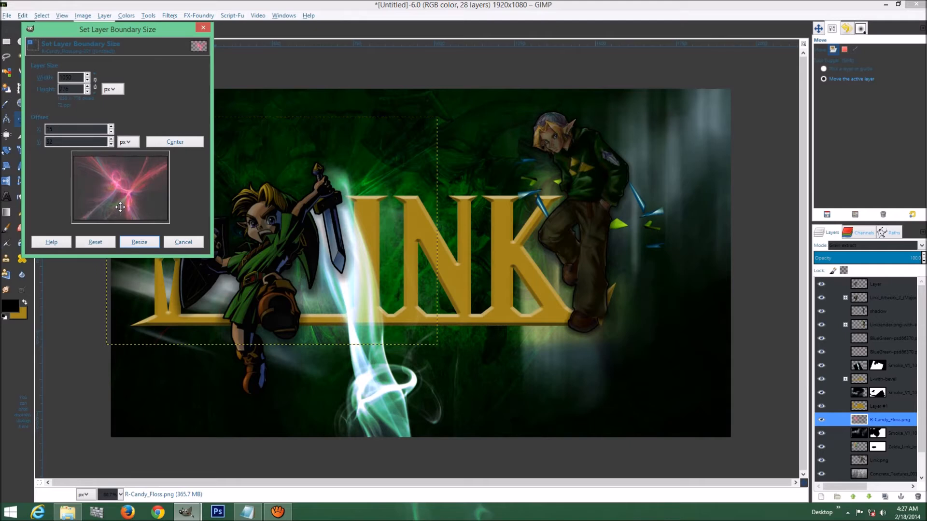
{"action": "left_click", "coordinate": [87, 75]}
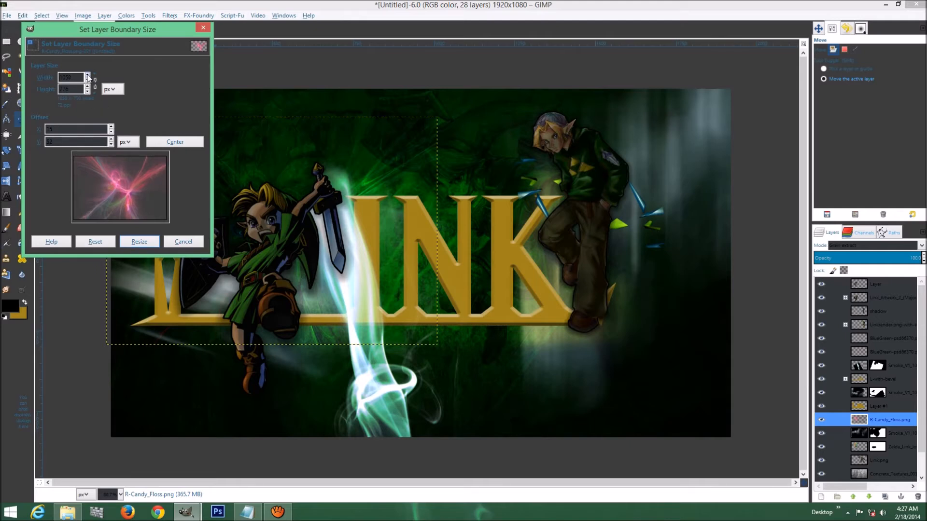
{"action": "left_click", "coordinate": [88, 76]}
{"action": "left_click_drag", "start_coordinate": [108, 191], "coordinate": [110, 189]}
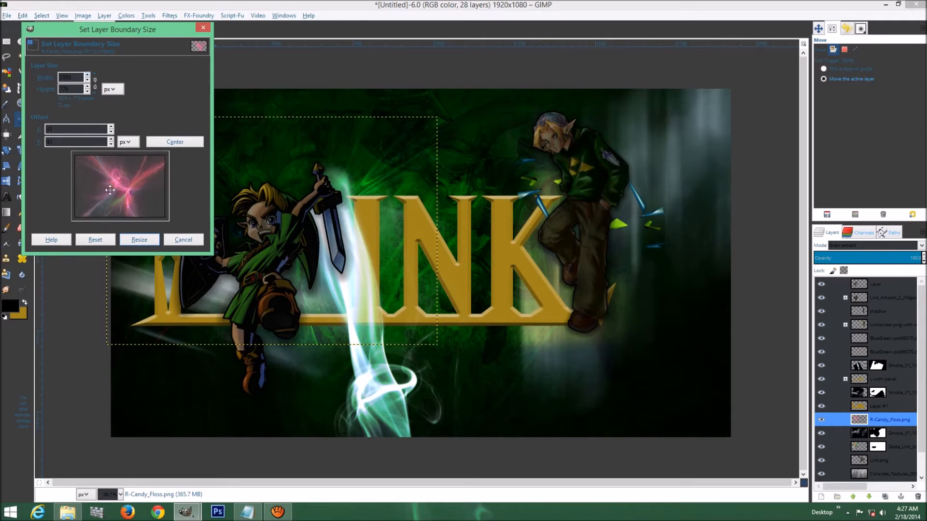
{"action": "left_click", "coordinate": [155, 239]}
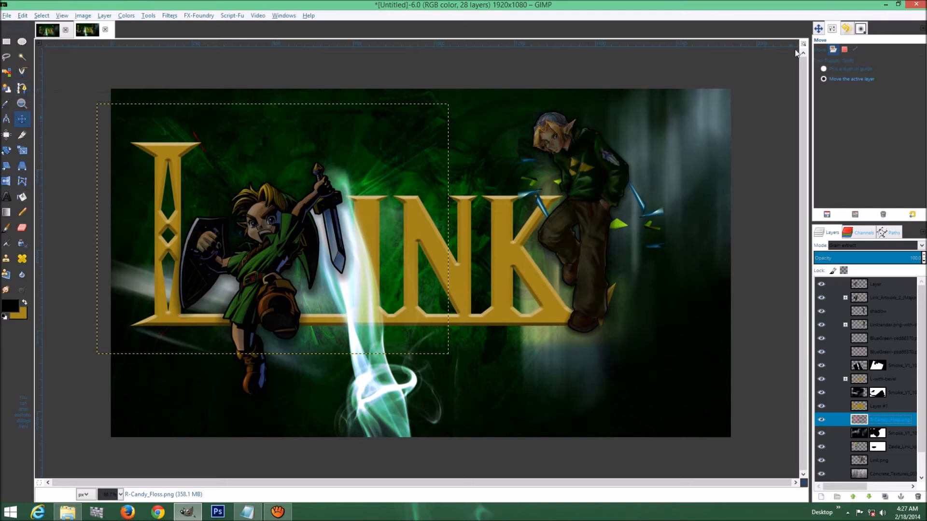
- Set up the Paintbrush with LIF Water Brush 2, enlarged and rotated so its strokes run vertically
{"action": "left_click", "coordinate": [860, 30]}
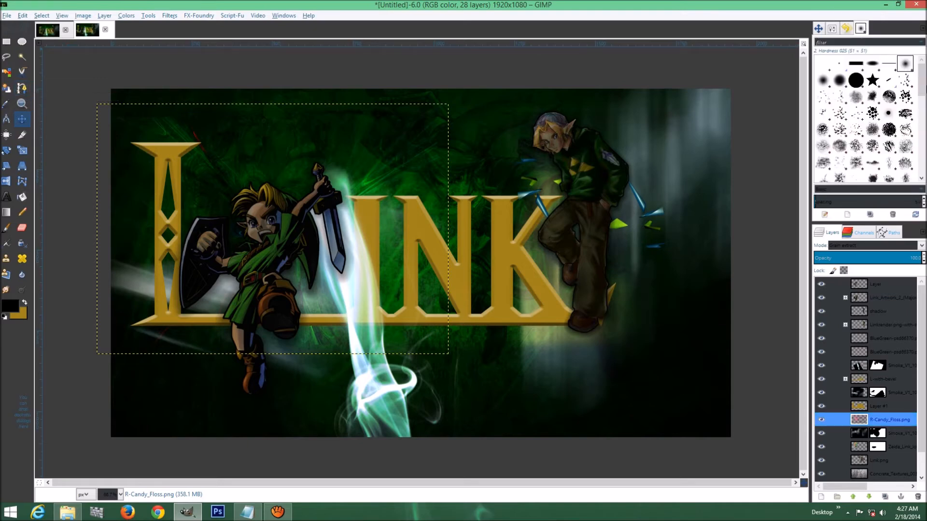
{"action": "scroll", "coordinate": [922, 107], "scroll_direction": "down", "scroll_amount": 3}
{"action": "scroll", "coordinate": [922, 124], "scroll_direction": "down", "scroll_amount": 3}
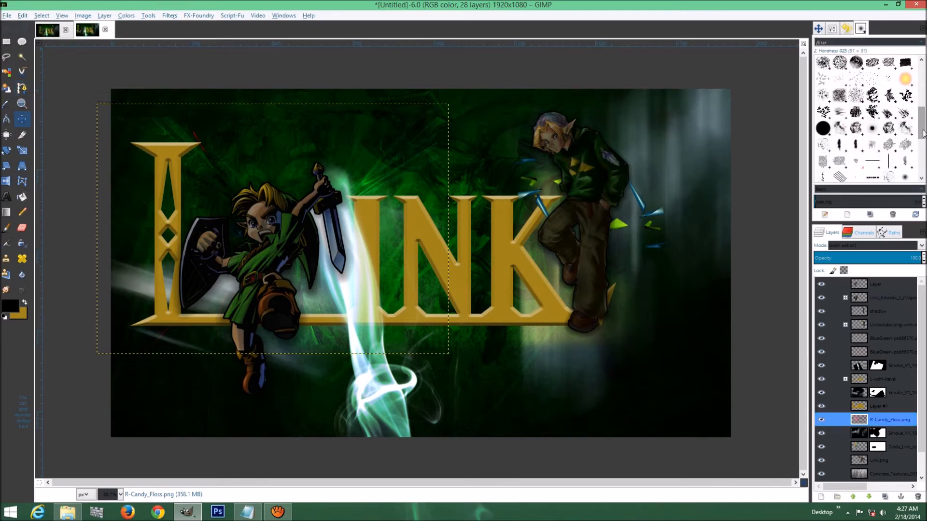
{"action": "left_click", "coordinate": [846, 112]}
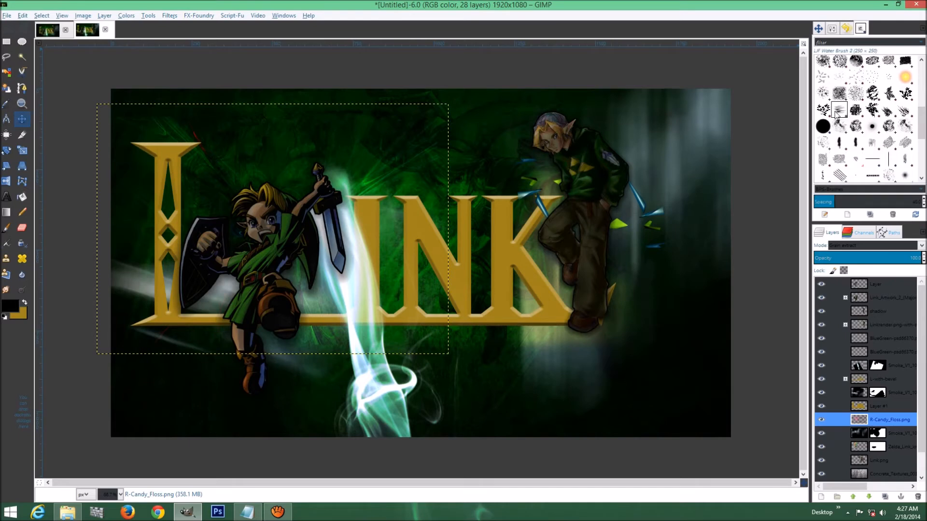
{"action": "left_click", "coordinate": [6, 228]}
{"action": "left_click", "coordinate": [831, 30]}
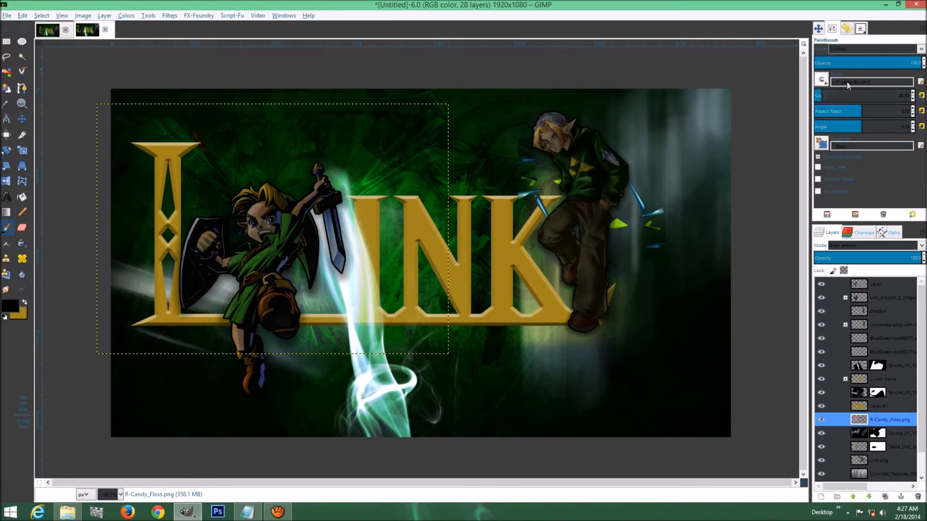
{"action": "left_click", "coordinate": [839, 100]}
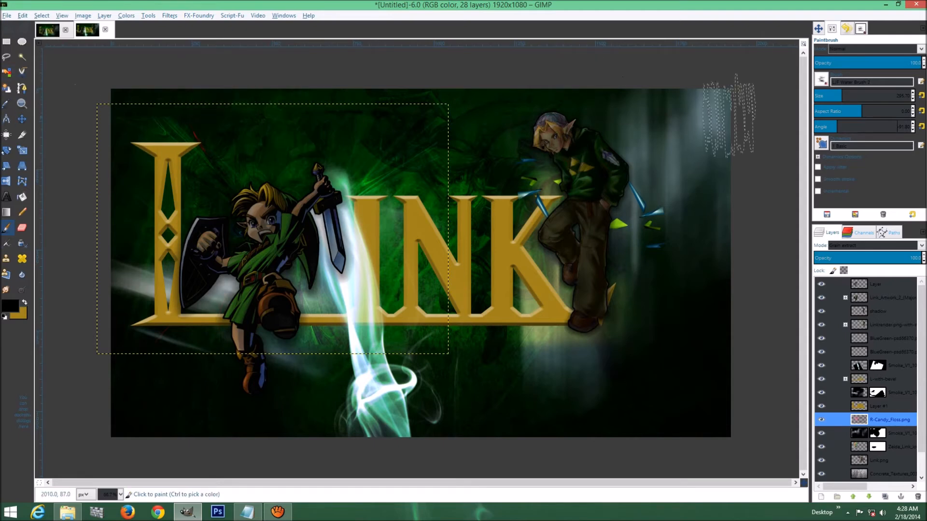
- Add a layer mask to the R-Candy_Floss.png layer
{"action": "left_click", "coordinate": [818, 28]}
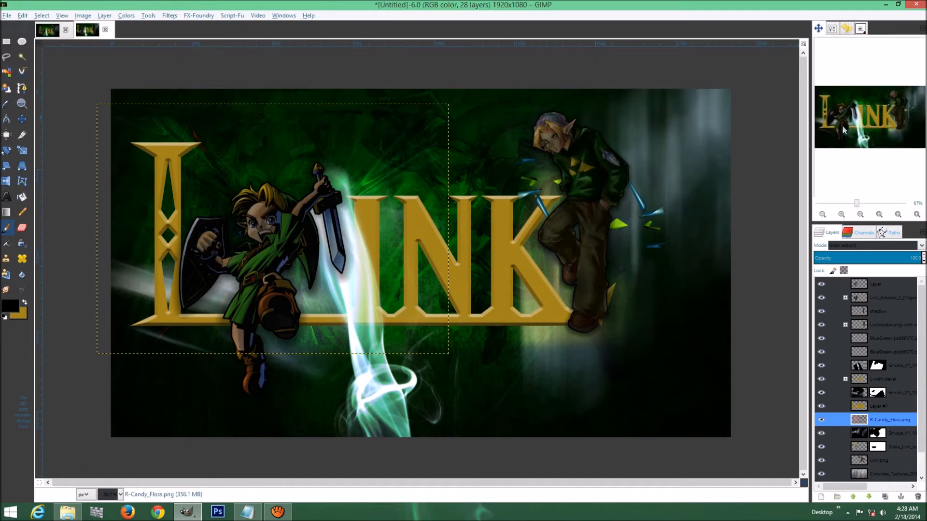
{"action": "left_click", "coordinate": [840, 215]}
{"action": "left_click", "coordinate": [841, 215]}
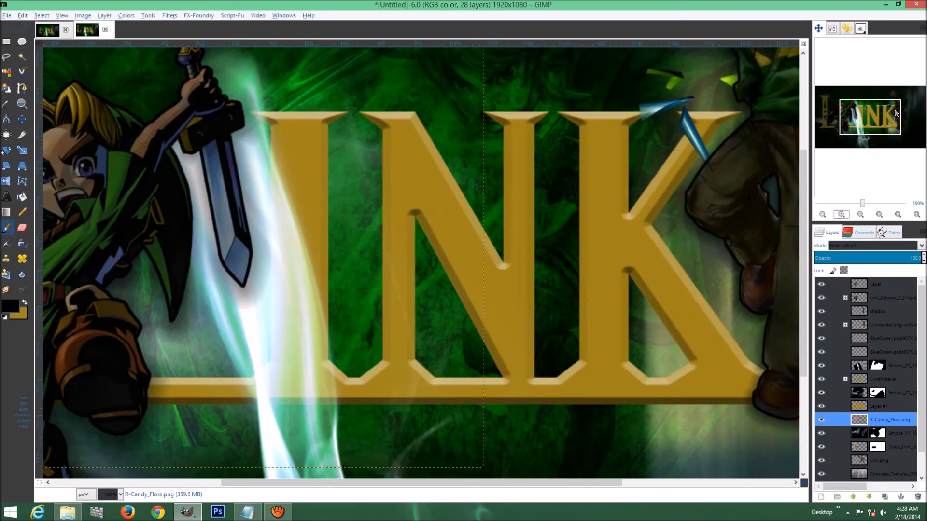
{"action": "left_click_drag", "start_coordinate": [869, 117], "coordinate": [835, 104]}
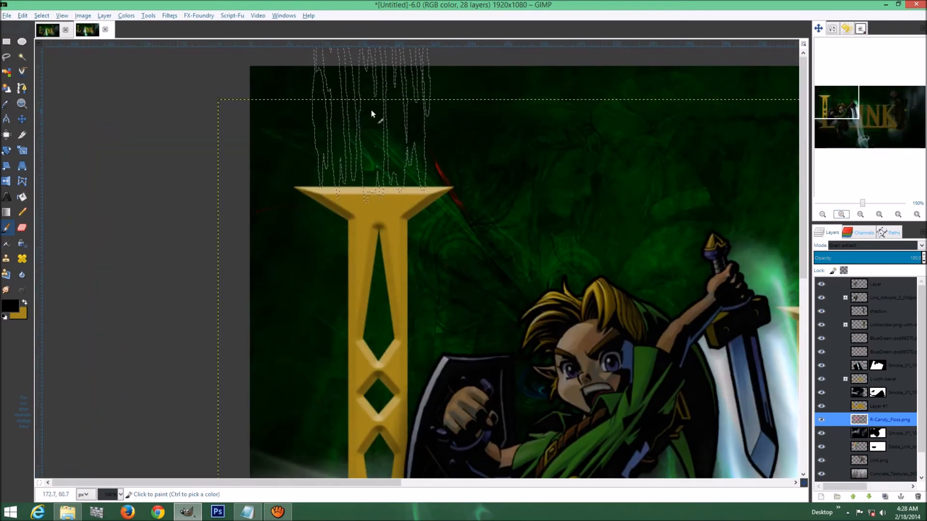
{"action": "right_click", "coordinate": [910, 421]}
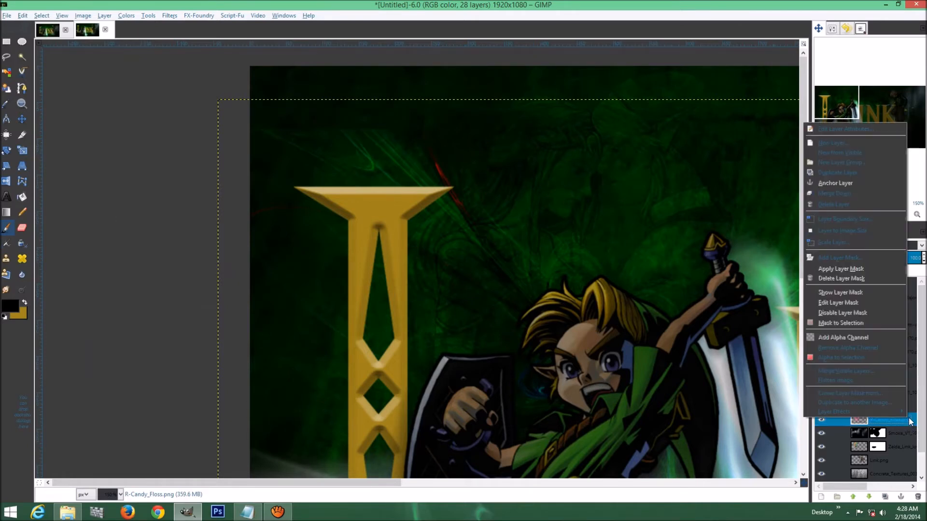
{"action": "left_click", "coordinate": [849, 258]}
{"action": "left_click", "coordinate": [108, 203]}
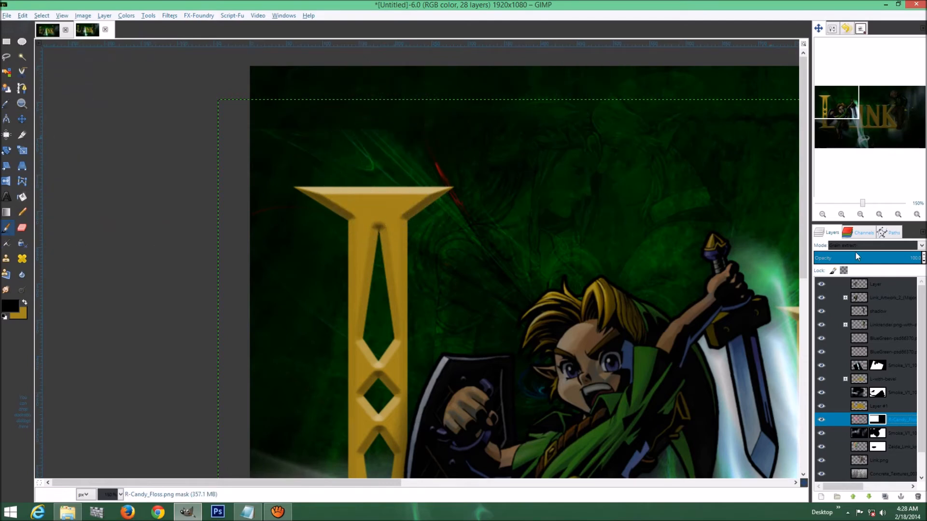
- Reduce the LIF Water Brush 2 size and paint black on the R-Candy_Floss.png mask to fade the rays near the layer's edges
{"action": "left_click", "coordinate": [832, 29]}
{"action": "left_click_drag", "start_coordinate": [840, 91], "coordinate": [825, 95]}
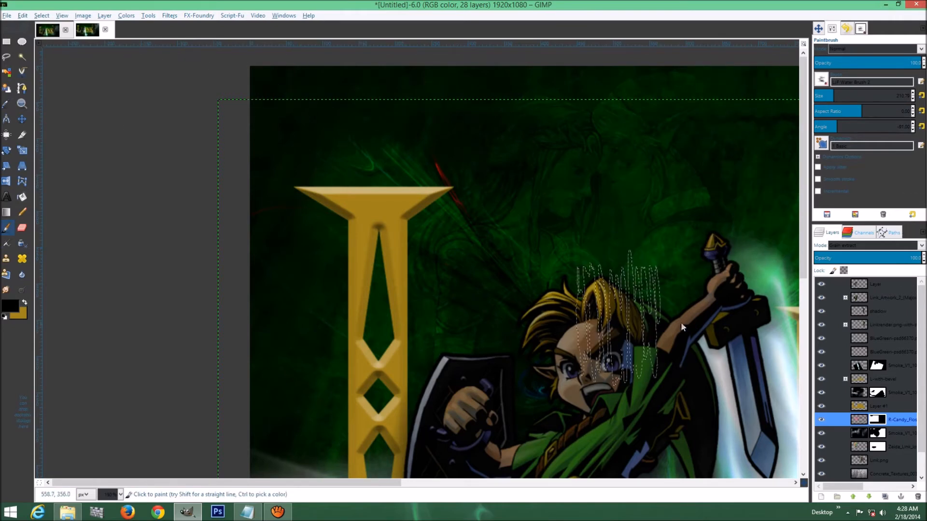
{"action": "left_click", "coordinate": [818, 28]}
{"action": "left_click_drag", "start_coordinate": [828, 101], "coordinate": [852, 128]}
{"action": "mouse_move", "coordinate": [476, 309]}
{"action": "left_mouse_down"}
{"action": "mouse_move", "coordinate": [471, 352]}
{"action": "mouse_move", "coordinate": [454, 299]}
{"action": "mouse_move", "coordinate": [398, 381]}
{"action": "left_mouse_up"}
{"action": "mouse_move", "coordinate": [435, 325]}
{"action": "left_mouse_down"}
{"action": "mouse_move", "coordinate": [370, 335]}
{"action": "mouse_move", "coordinate": [465, 332]}
{"action": "left_mouse_up"}
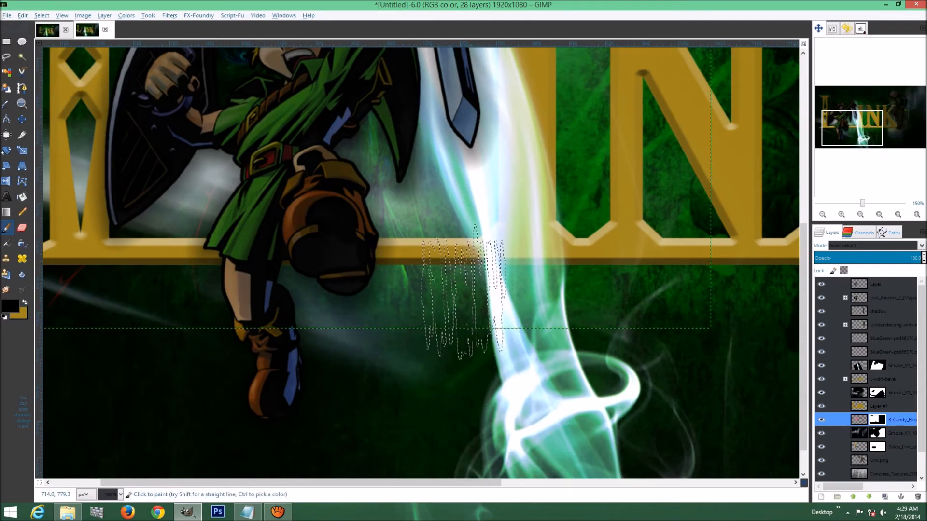
- Switch to the Hardness 025 brush at a small size and mask out the red streak beside the top of the letter L
{"action": "left_click_drag", "start_coordinate": [829, 121], "coordinate": [822, 97]}
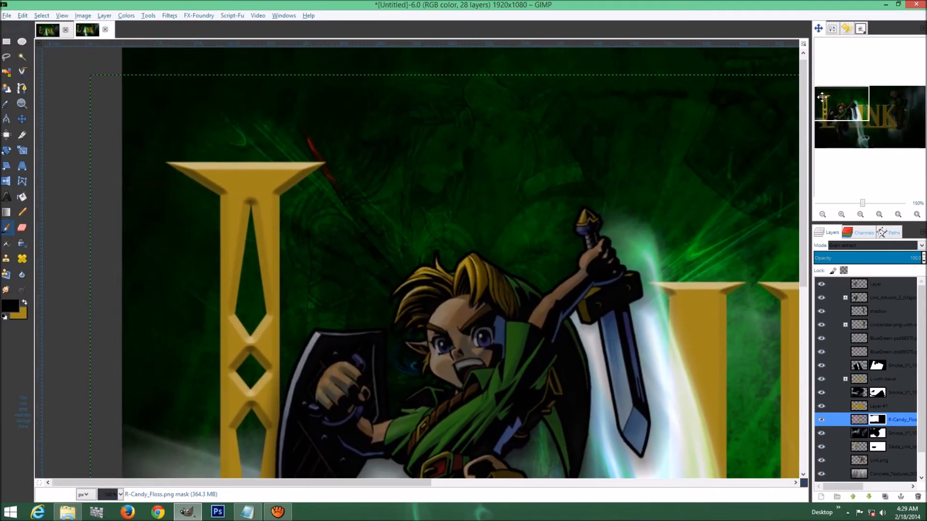
{"action": "left_click", "coordinate": [877, 420]}
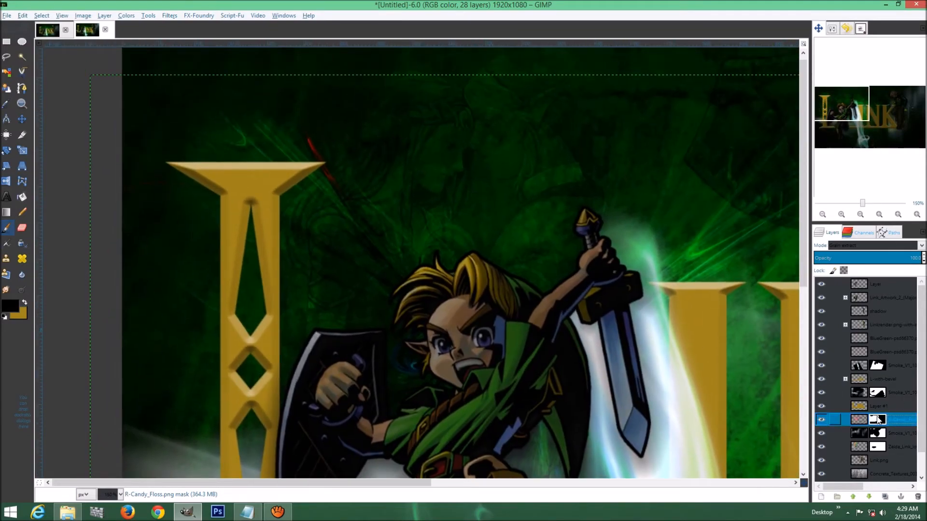
{"action": "left_click", "coordinate": [860, 29]}
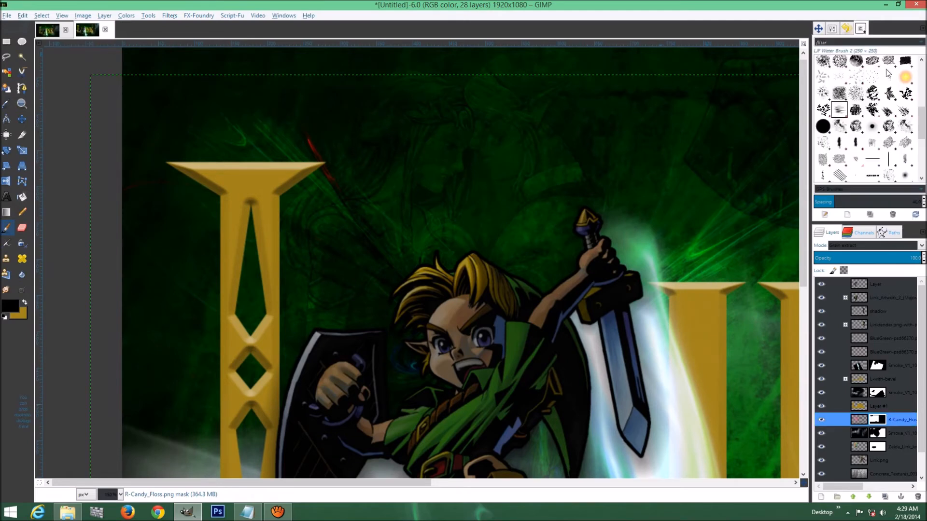
{"action": "scroll", "coordinate": [894, 80], "scroll_direction": "up", "scroll_amount": 5}
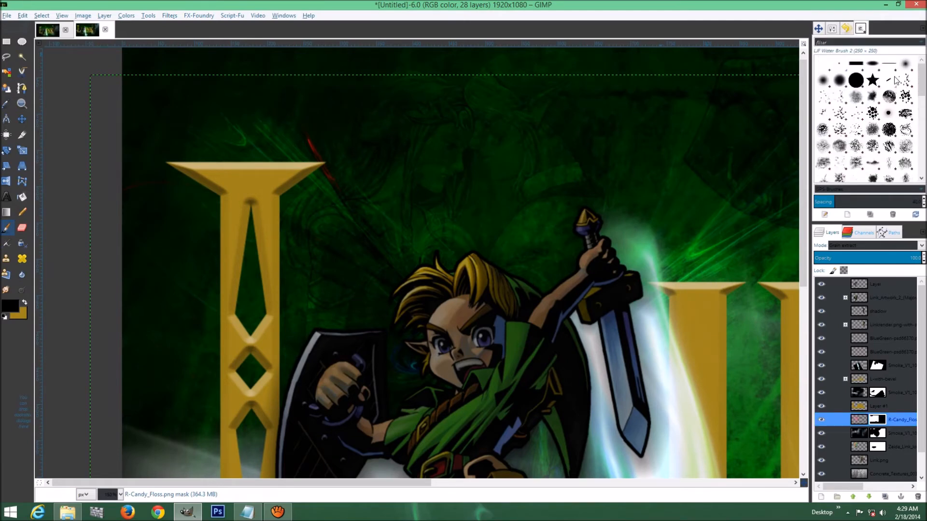
{"action": "left_click", "coordinate": [906, 67]}
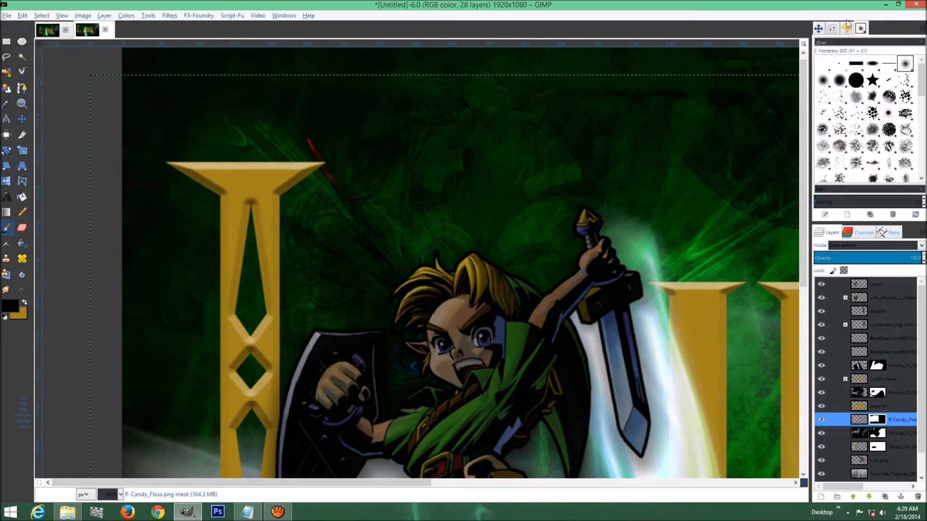
{"action": "left_click", "coordinate": [837, 31]}
{"action": "left_click_drag", "start_coordinate": [828, 97], "coordinate": [817, 97]}
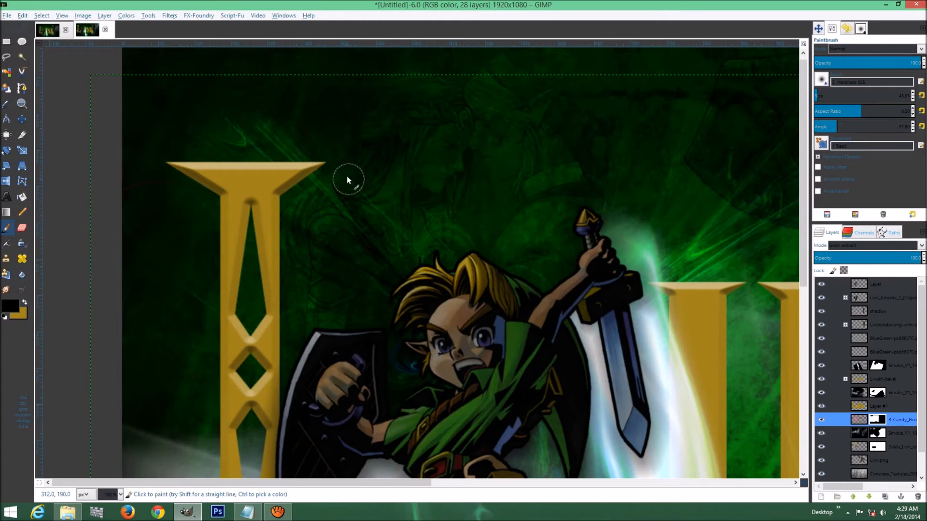
- Resize the R-Candy_Floss.png layer's boundary to match the image size
{"action": "left_click", "coordinate": [817, 29]}
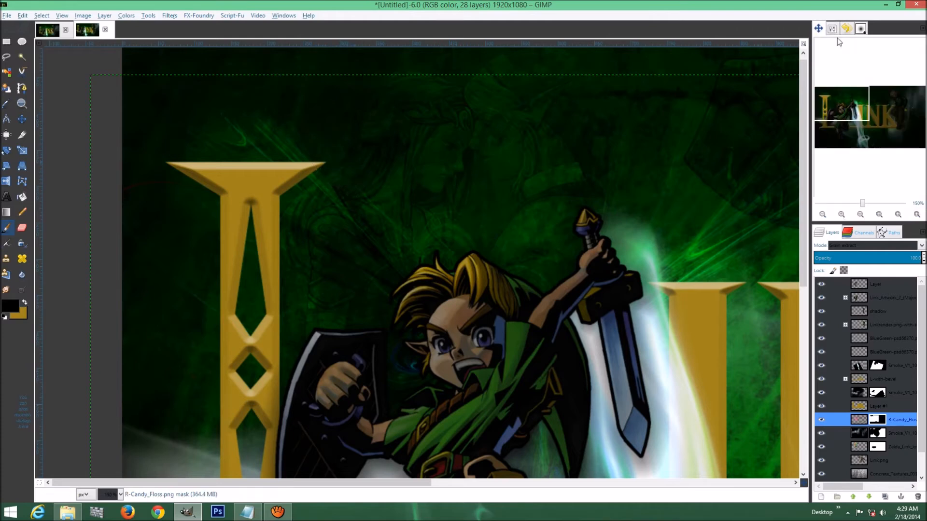
{"action": "left_click", "coordinate": [823, 216]}
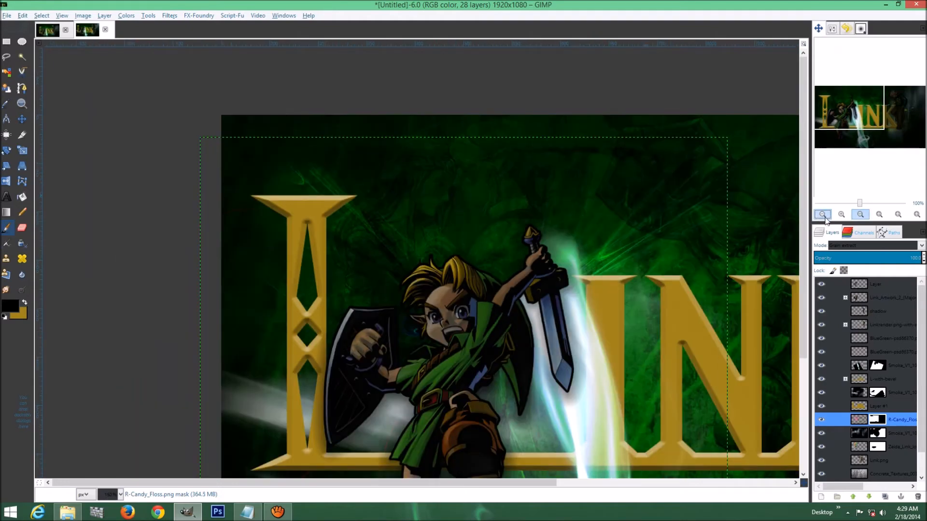
{"action": "left_click", "coordinate": [824, 216]}
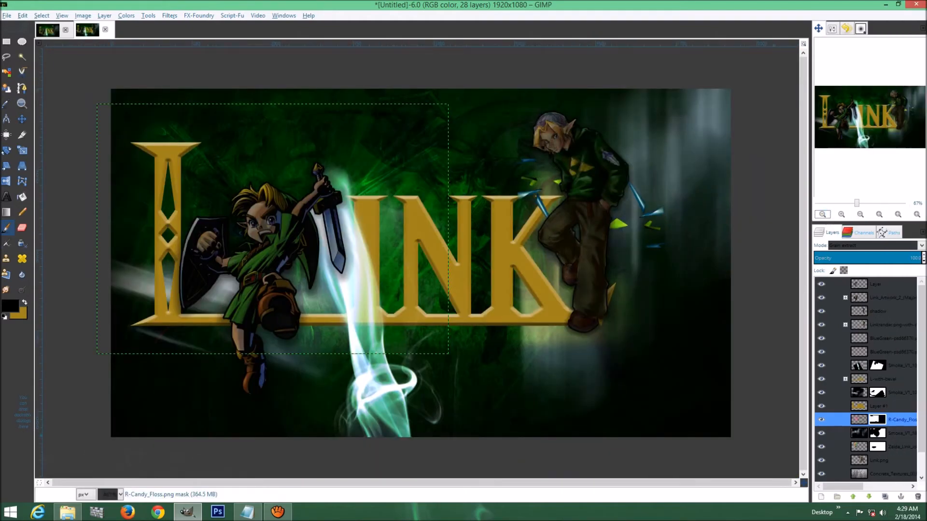
{"action": "right_click", "coordinate": [898, 420]}
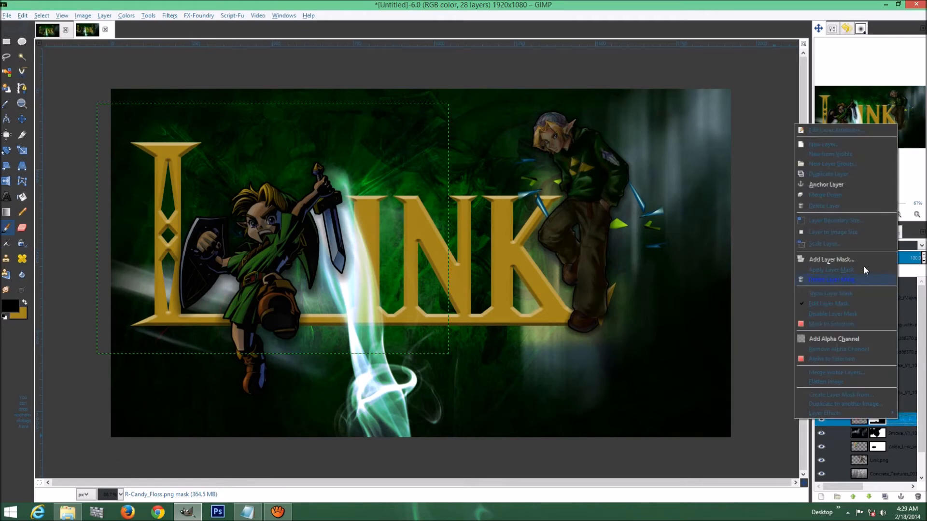
{"action": "left_click", "coordinate": [841, 232]}
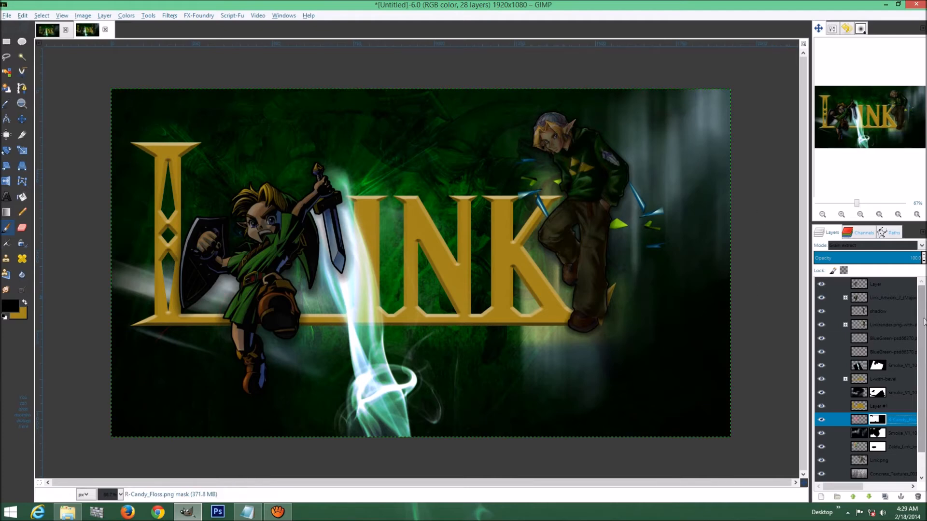
- Create a new layer at the top of the stack and make an elliptical selection spanning the entire canvas
{"action": "left_click", "coordinate": [889, 285]}
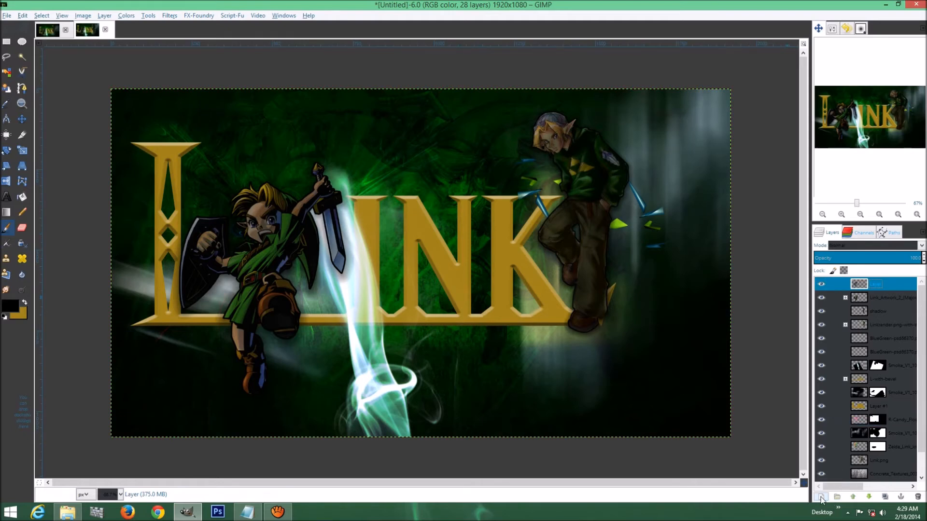
{"action": "left_click", "coordinate": [820, 496]}
{"action": "left_click", "coordinate": [113, 205]}
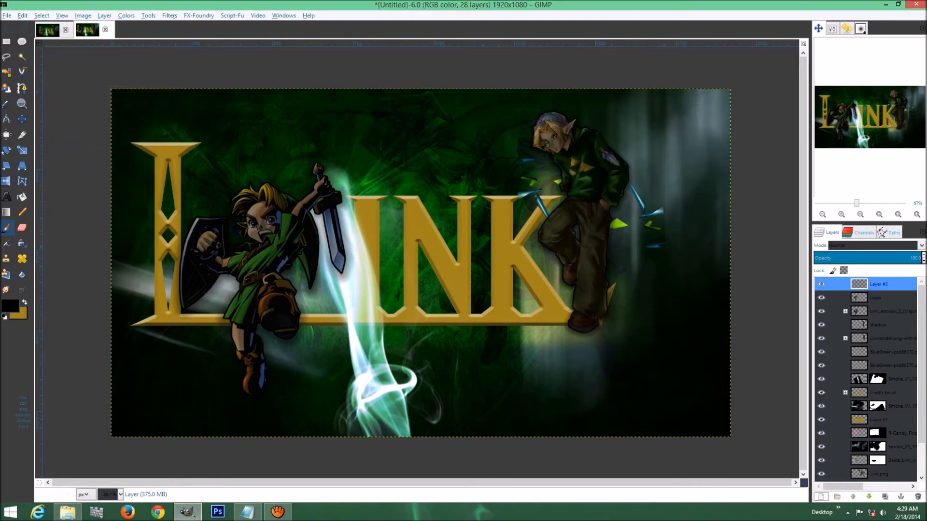
{"action": "left_click", "coordinate": [21, 43]}
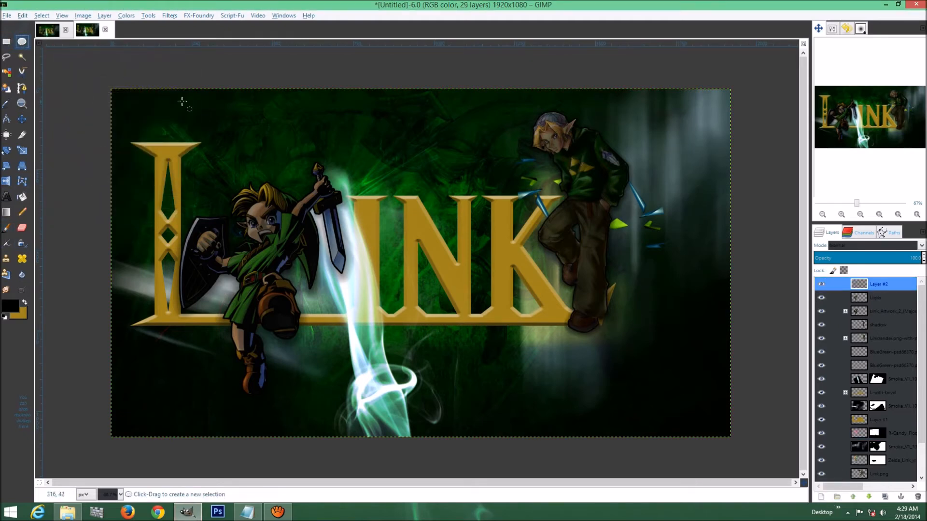
{"action": "left_click_drag", "start_coordinate": [112, 89], "coordinate": [730, 437]}
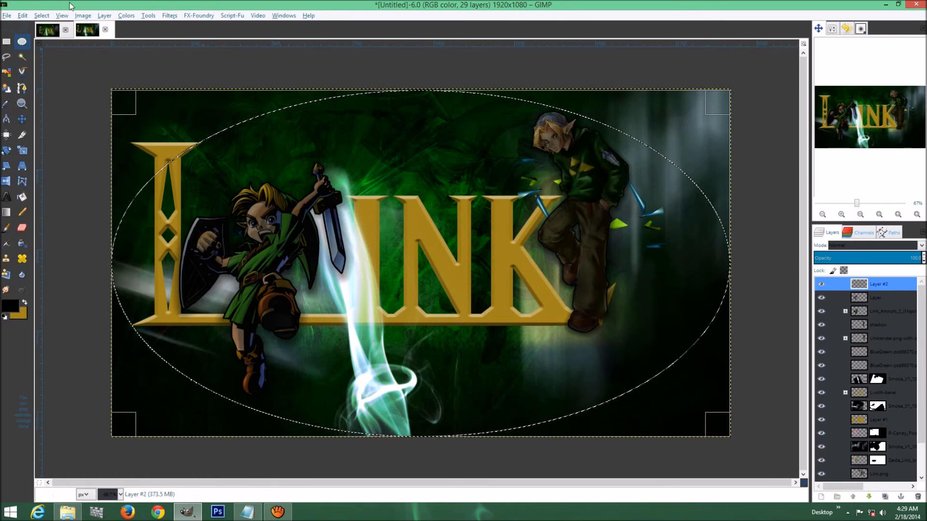
- Feather the elliptical selection by 30 px, and feather it again by 250 px
{"action": "left_click", "coordinate": [42, 15]}
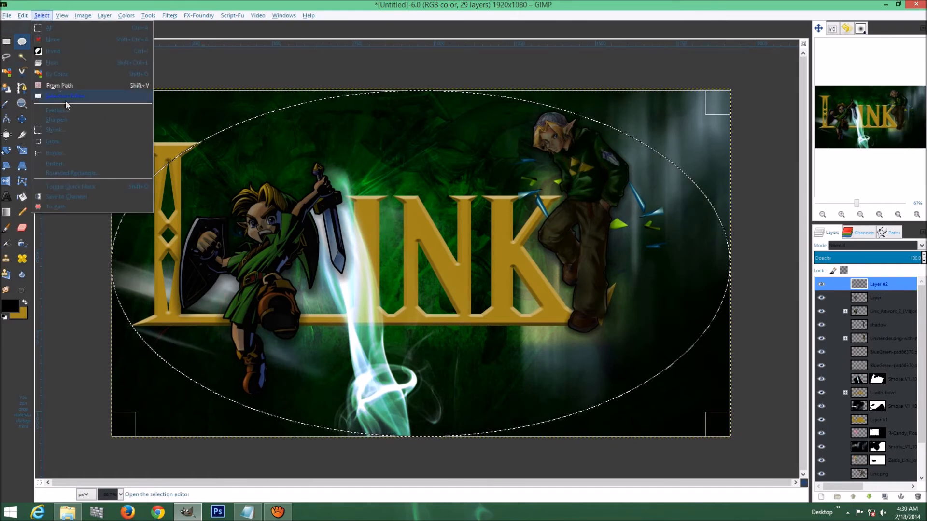
{"action": "left_click", "coordinate": [67, 111]}
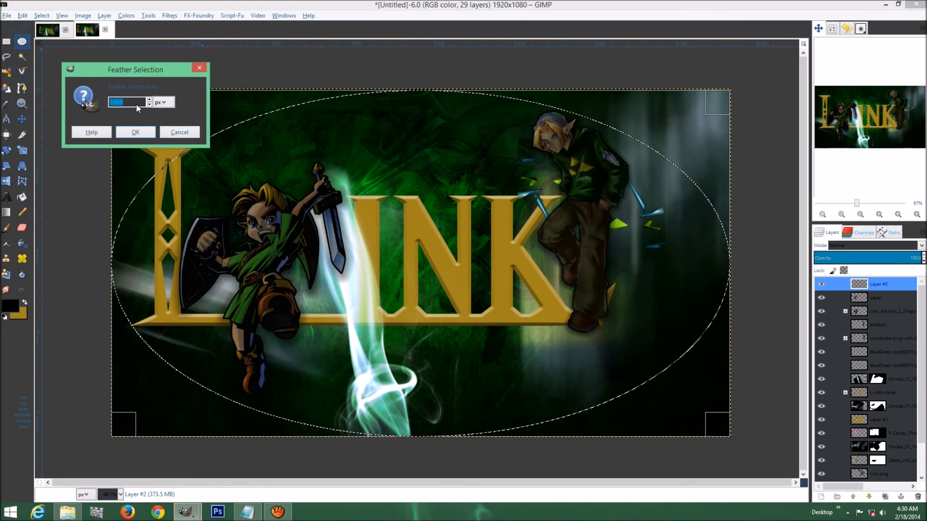
{"action": "type", "text": "30"}
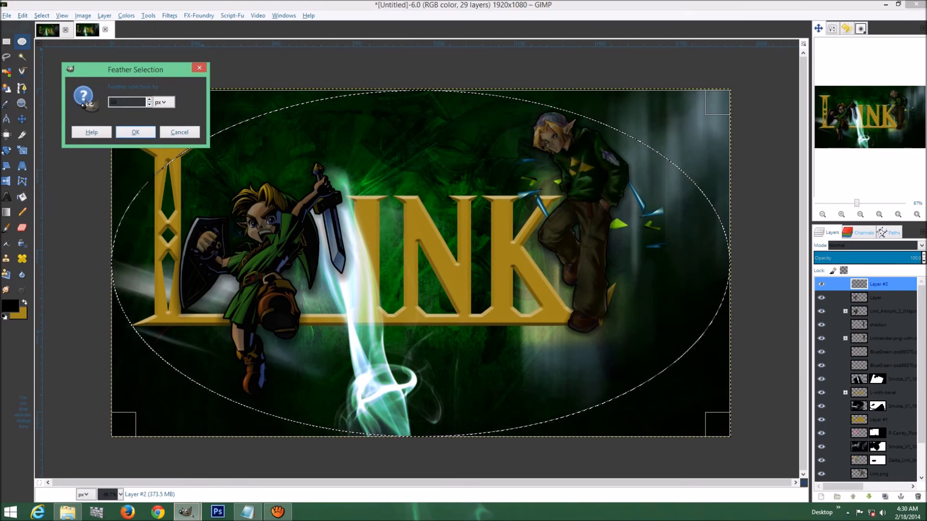
{"action": "left_click", "coordinate": [137, 132]}
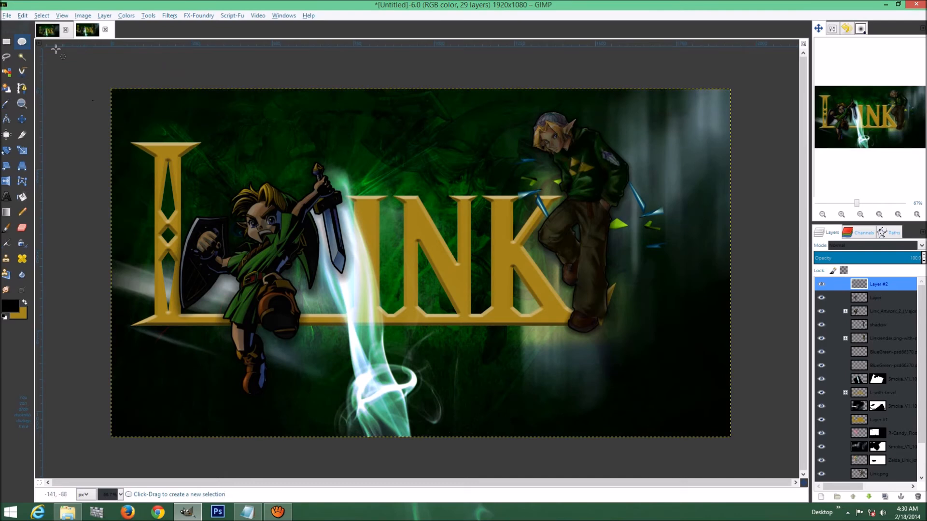
{"action": "left_click", "coordinate": [41, 15]}
{"action": "left_click", "coordinate": [70, 111]}
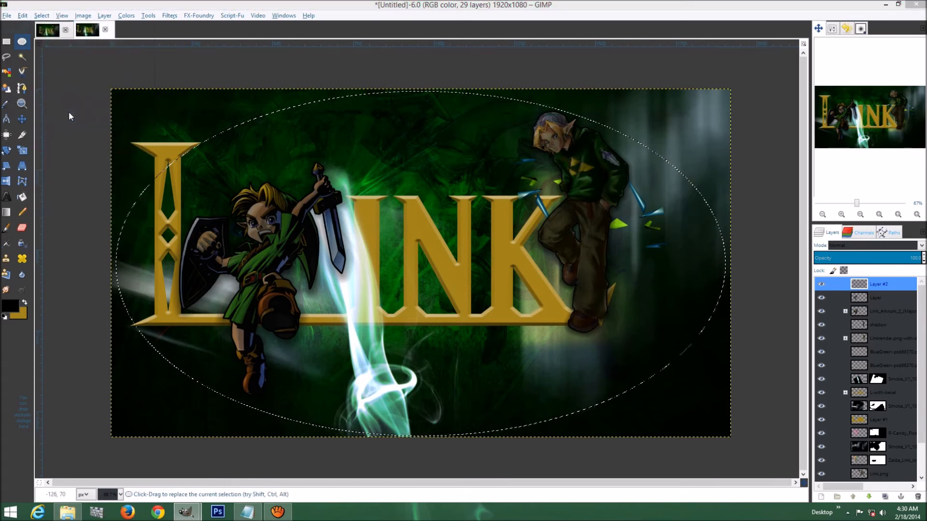
{"action": "type", "text": "2"}
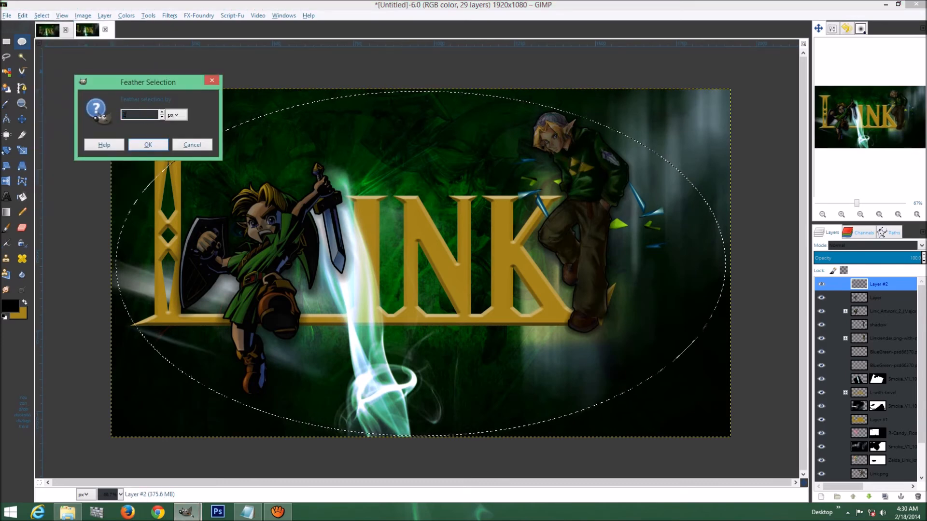
{"action": "type", "text": "50"}
{"action": "left_click", "coordinate": [137, 145]}
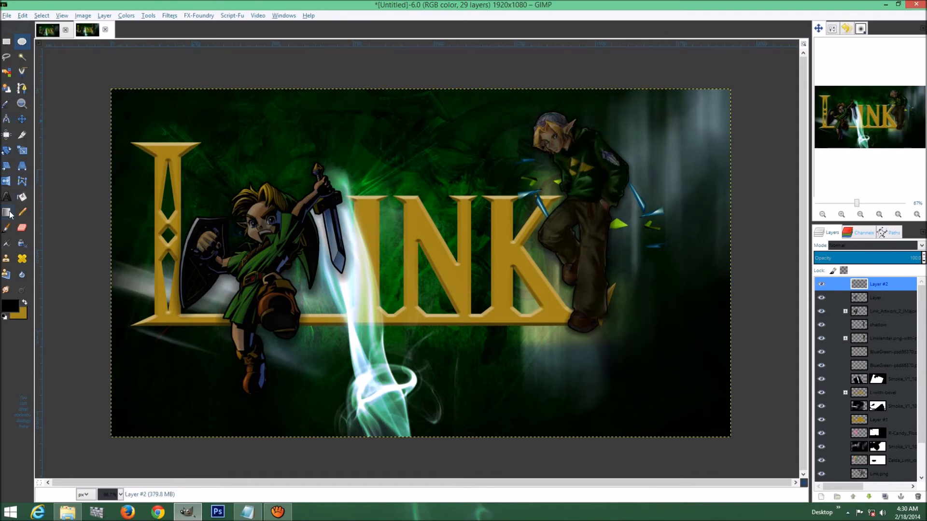
- Invert the feathered selection, bucket-fill the area outside the ellipse with black on Layer #2, and clear the selection
{"action": "left_click", "coordinate": [23, 198]}
{"action": "key", "text": "ctrl+z"}
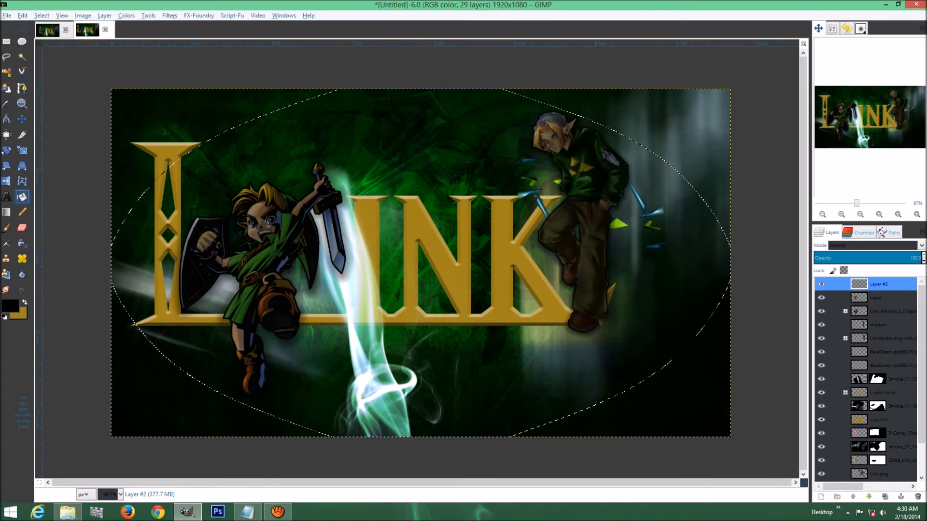
{"action": "left_click", "coordinate": [42, 16]}
{"action": "left_click", "coordinate": [51, 47]}
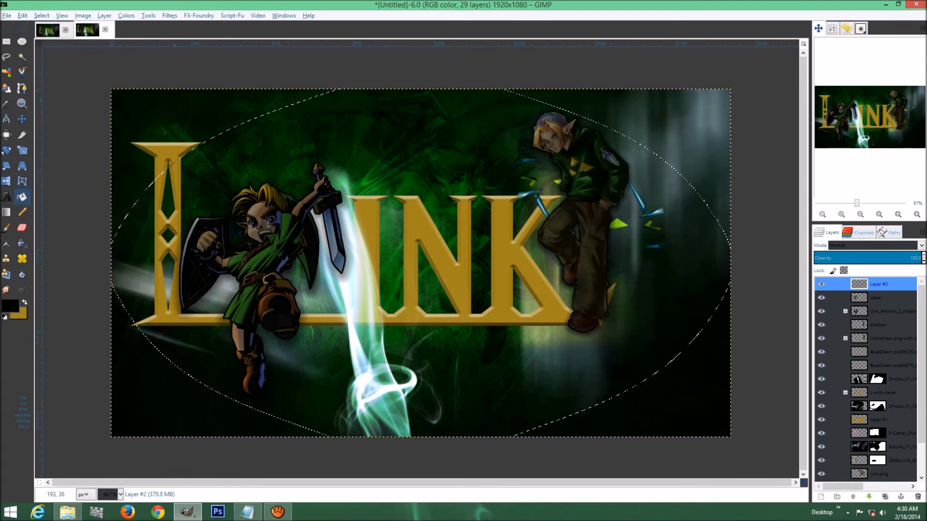
{"action": "left_click", "coordinate": [173, 100]}
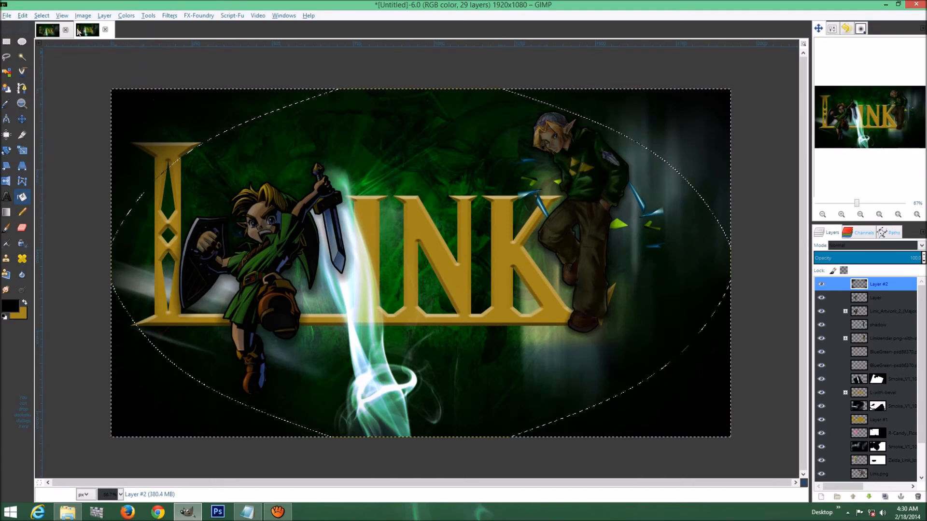
{"action": "left_click", "coordinate": [52, 15]}
{"action": "left_click", "coordinate": [48, 39]}
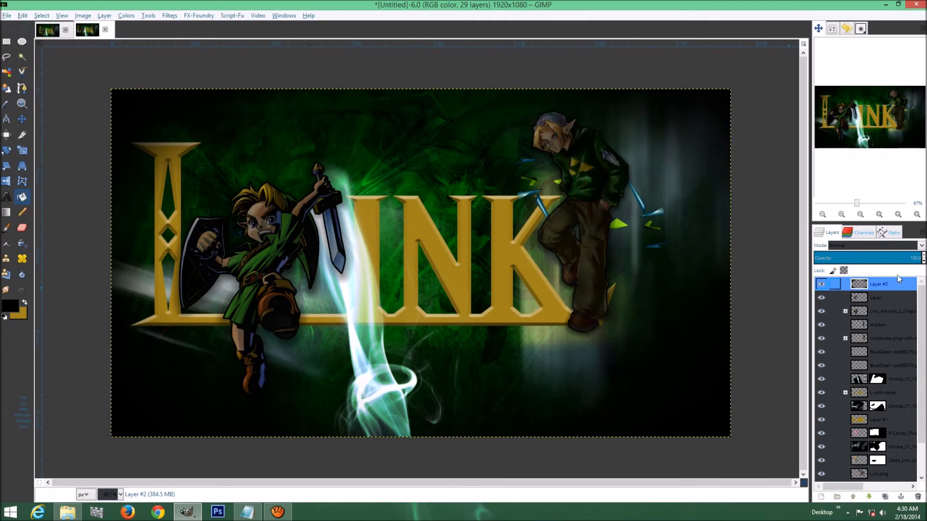
- Try a different opacity for the black vignette on Layer #2
{"action": "left_click_drag", "start_coordinate": [911, 258], "coordinate": [919, 258]}
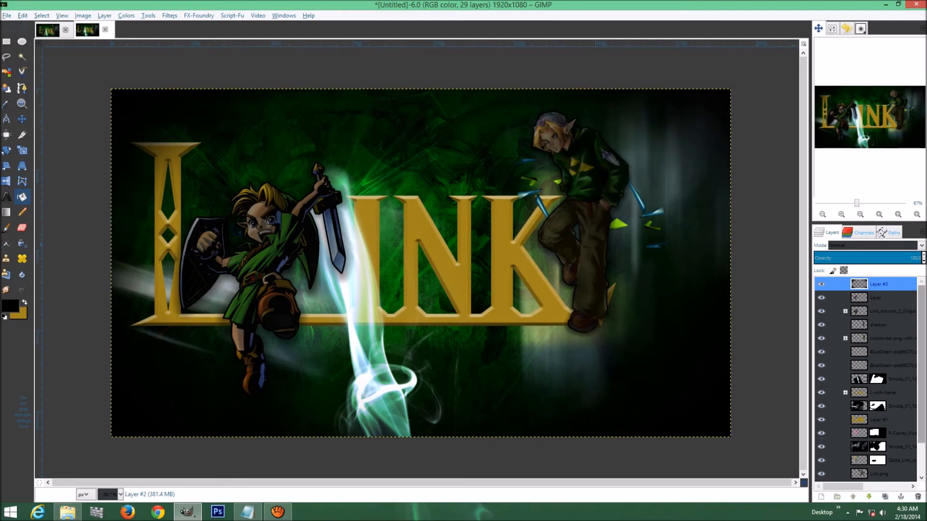
{"action": "mouse_move", "coordinate": [920, 311]}
{"action": "left_mouse_down"}
{"action": "mouse_move", "coordinate": [921, 326]}
{"action": "mouse_move", "coordinate": [921, 310]}
{"action": "left_mouse_up"}
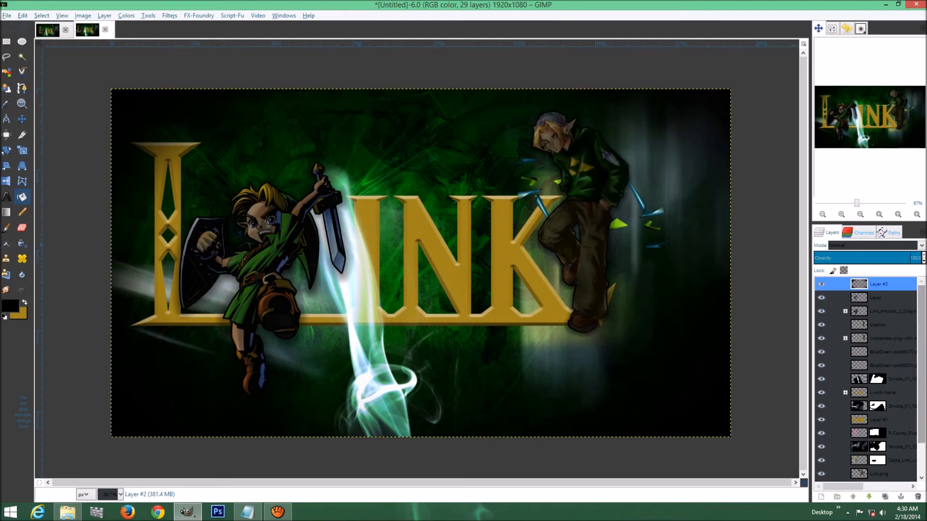
- Add a new transparent layer directly beneath the black vignette layer, above the layer named Layer
{"action": "double_click", "coordinate": [882, 302]}
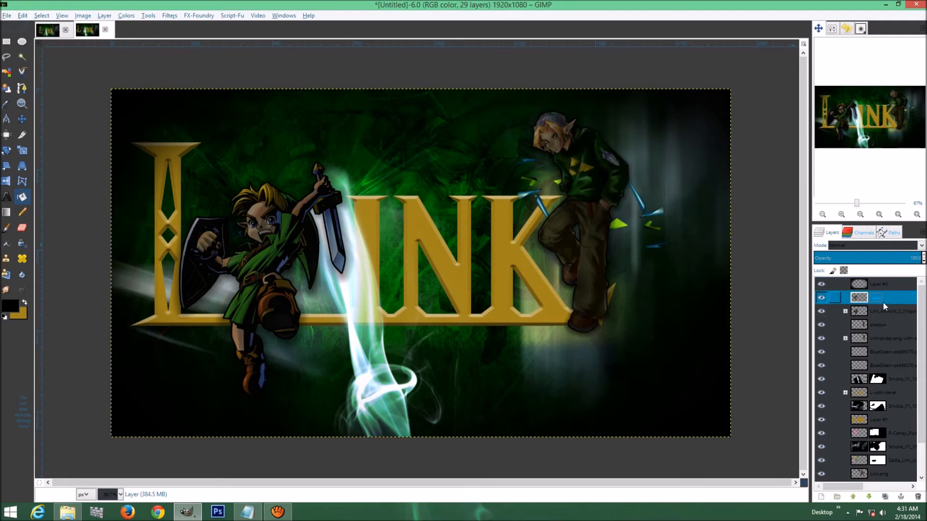
{"action": "left_click", "coordinate": [820, 496]}
{"action": "left_click", "coordinate": [160, 241]}
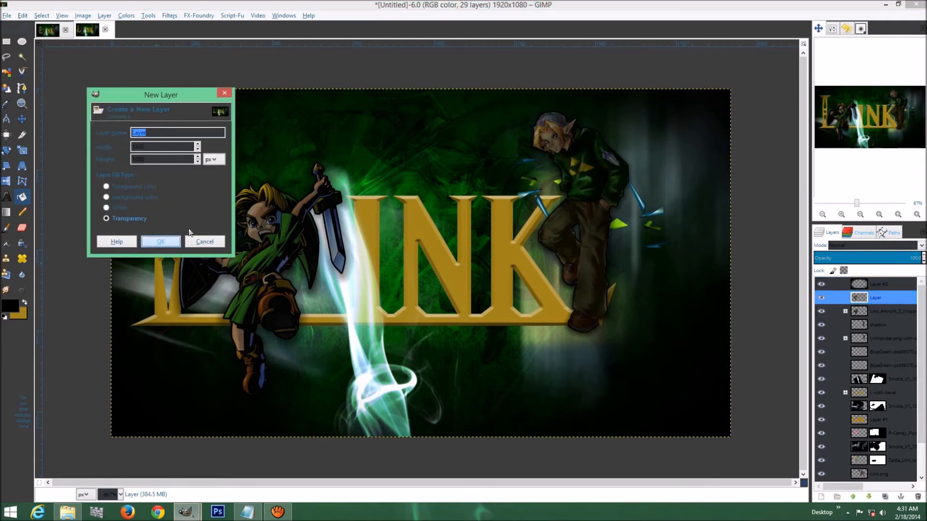
- Choose the 227 × 227 spiked star brush, activate the Paintbrush tool, and set the foreground color to white
{"action": "left_click", "coordinate": [861, 29]}
{"action": "left_click_drag", "start_coordinate": [921, 89], "coordinate": [921, 175]}
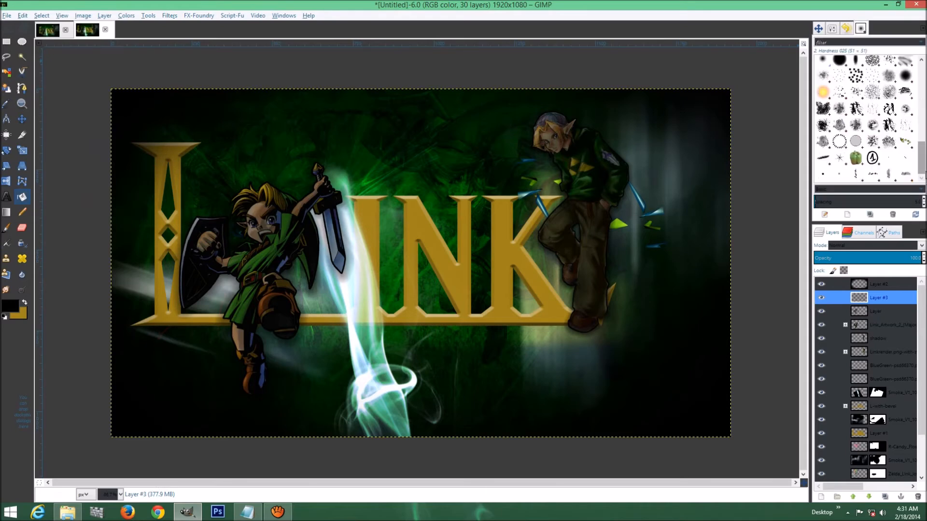
{"action": "left_click", "coordinate": [839, 159]}
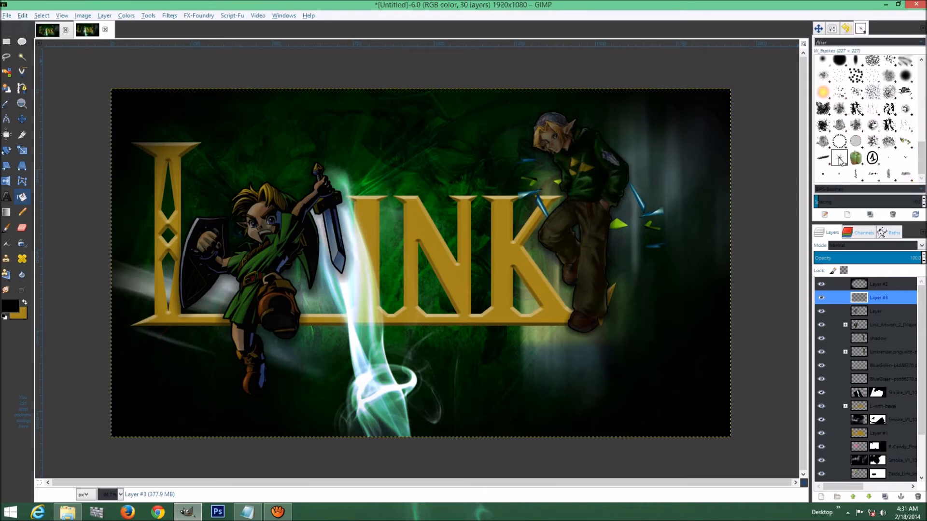
{"action": "left_click", "coordinate": [5, 228]}
{"action": "left_click", "coordinate": [10, 305]}
{"action": "left_click_drag", "start_coordinate": [93, 263], "coordinate": [148, 320]}
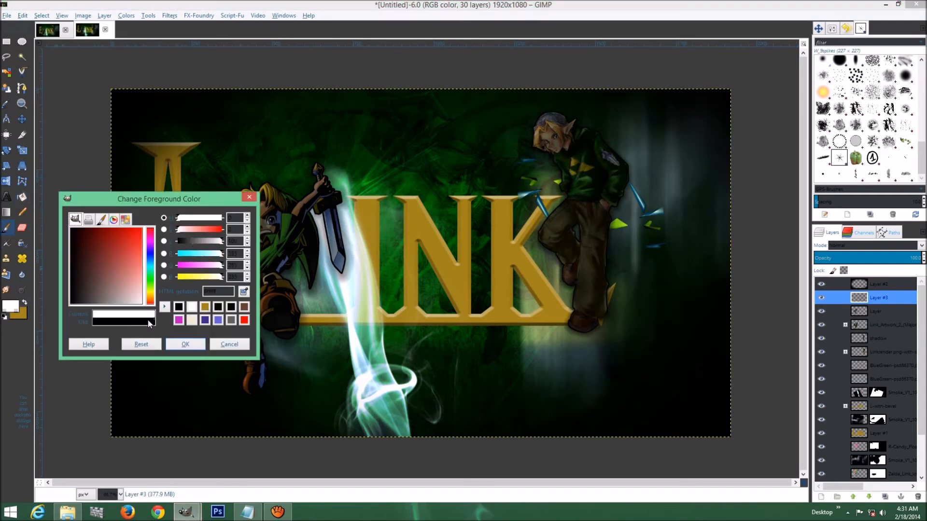
{"action": "left_click", "coordinate": [193, 342]}
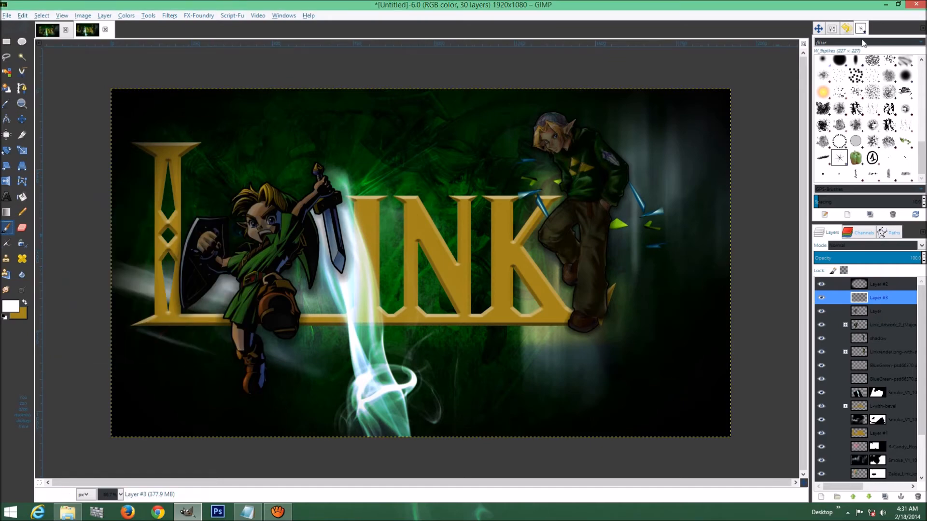
- Enlarge the star brush to about 114 px over the upper right tip of the large L
{"action": "left_click", "coordinate": [818, 28]}
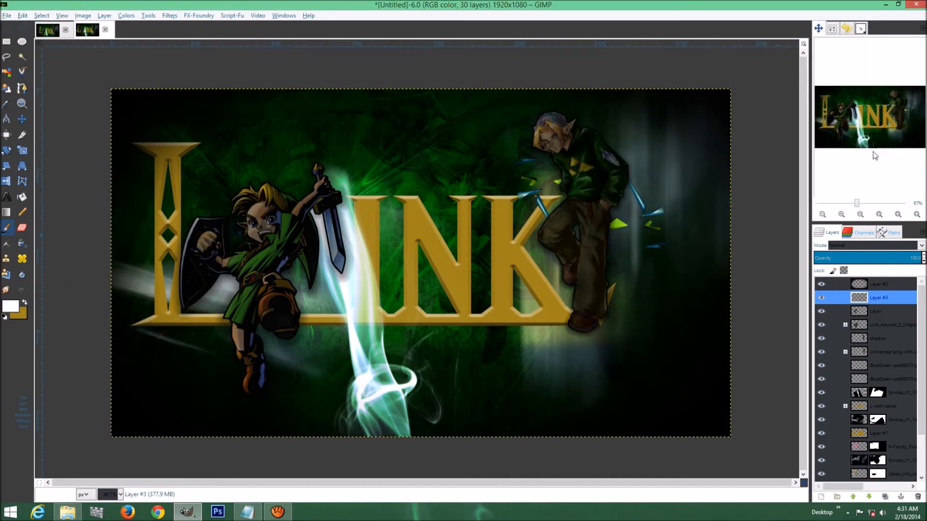
{"action": "left_click", "coordinate": [841, 214]}
{"action": "left_click", "coordinate": [860, 214]}
{"action": "left_click_drag", "start_coordinate": [840, 115], "coordinate": [838, 112]}
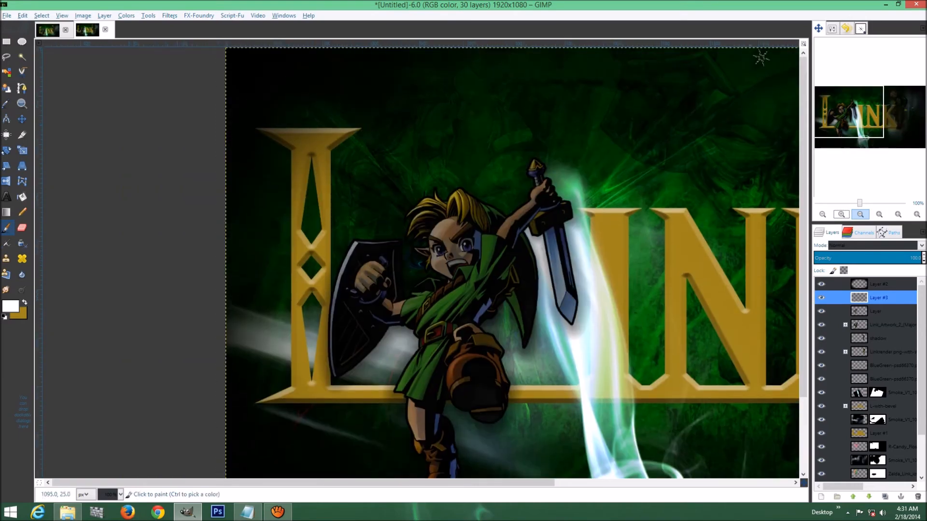
{"action": "key", "text": "bracketright"}
{"action": "key", "text": "bracketright"}
{"action": "key", "text": "bracketright"}
{"action": "key", "text": "bracketright"}
{"action": "key", "text": "bracketright"}
{"action": "key", "text": "bracketright"}
{"action": "key", "text": "bracketright"}
{"action": "key", "text": "bracketright"}
{"action": "key", "text": "bracketright"}
{"action": "key", "text": "bracketright"}
{"action": "key", "text": "bracketright"}
{"action": "key", "text": "bracketright"}
{"action": "key", "text": "bracketright"}
{"action": "key", "text": "bracketright"}
{"action": "key", "text": "bracketright"}
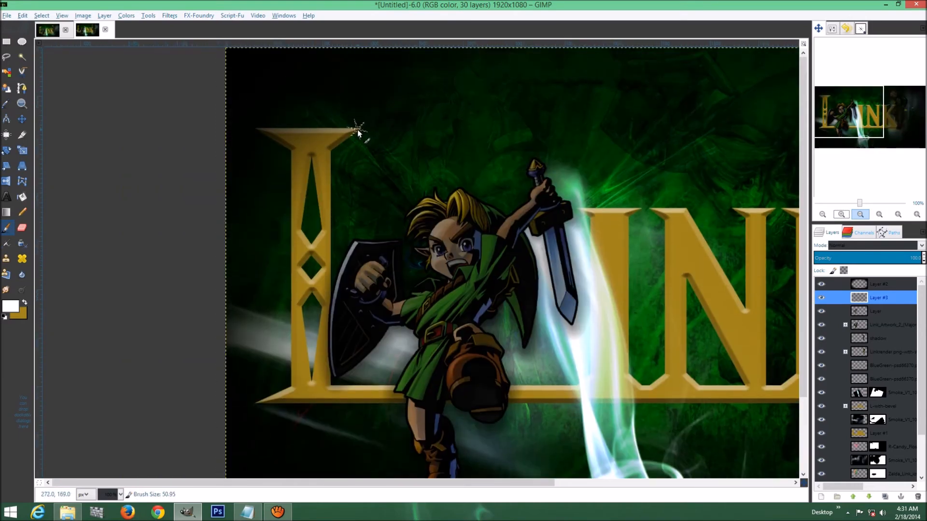
{"action": "key", "text": "bracketright"}
{"action": "key", "text": "bracketright"}
{"action": "key", "text": "bracketright"}
{"action": "key", "text": "bracketright"}
{"action": "key", "text": "bracketright"}
{"action": "key", "text": "bracketright"}
{"action": "key", "text": "bracketright"}
{"action": "key", "text": "bracketright"}
{"action": "key", "text": "bracketright"}
{"action": "key", "text": "bracketright"}
{"action": "key", "text": "bracketright"}
{"action": "key", "text": "bracketright"}
{"action": "key", "text": "bracketright"}
{"action": "key", "text": "bracketright"}
{"action": "key", "text": "bracketright"}
{"action": "key", "text": "bracketright"}
{"action": "key", "text": "bracketright"}
{"action": "key", "text": "bracketright"}
{"action": "key", "text": "bracketright"}
{"action": "key", "text": "bracketright"}
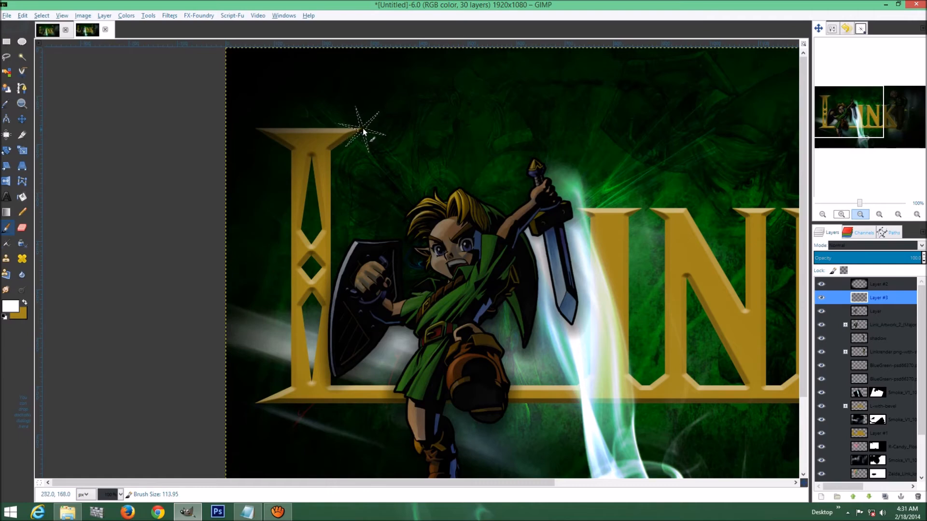
- Try a sparkle on the L's upper right tip, try it again with the brush enlarged to about 134 px, and undo both
{"action": "left_click", "coordinate": [362, 129]}
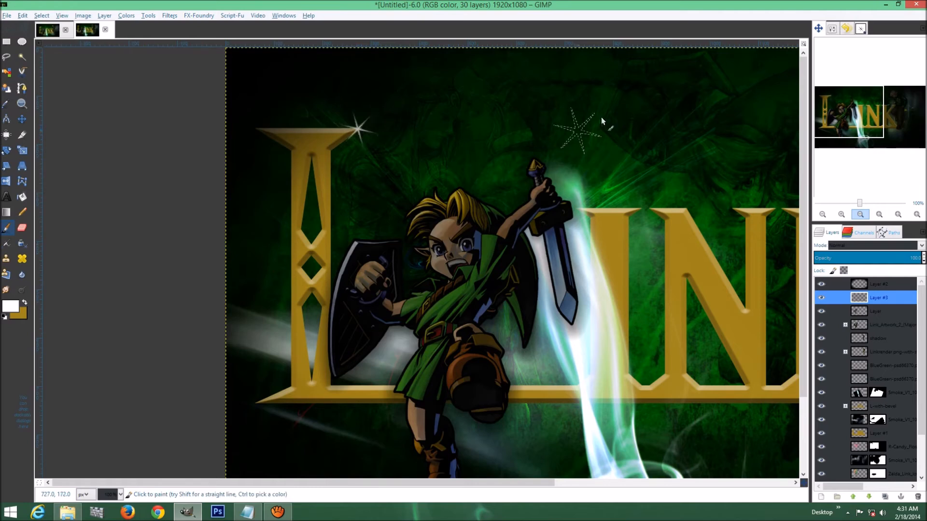
{"action": "key", "text": "ctrl+z"}
{"action": "key", "text": "bracketright"}
{"action": "key", "text": "bracketright"}
{"action": "key", "text": "bracketright"}
{"action": "key", "text": "bracketright"}
{"action": "key", "text": "bracketright"}
{"action": "key", "text": "bracketright"}
{"action": "key", "text": "bracketright"}
{"action": "key", "text": "bracketright"}
{"action": "key", "text": "bracketright"}
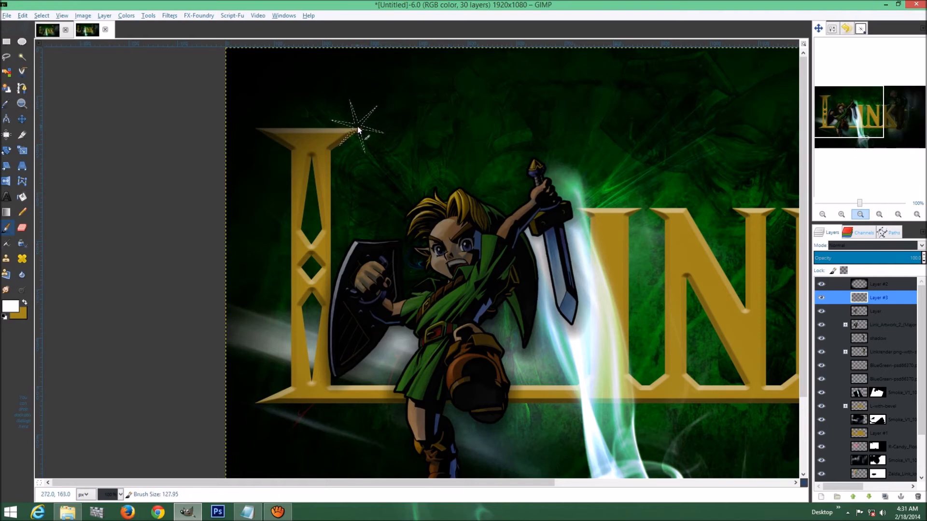
{"action": "key", "text": "bracketright"}
{"action": "left_click", "coordinate": [356, 129]}
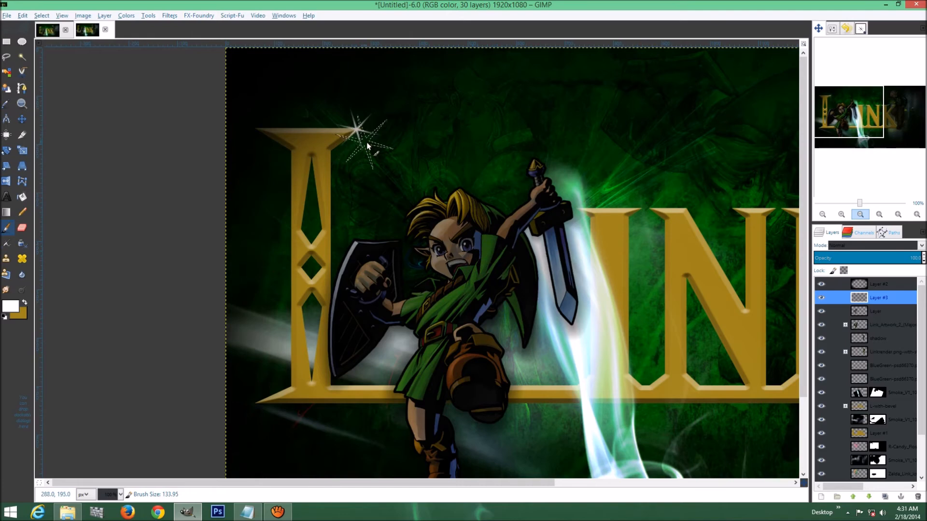
{"action": "key", "text": "ctrl+z"}
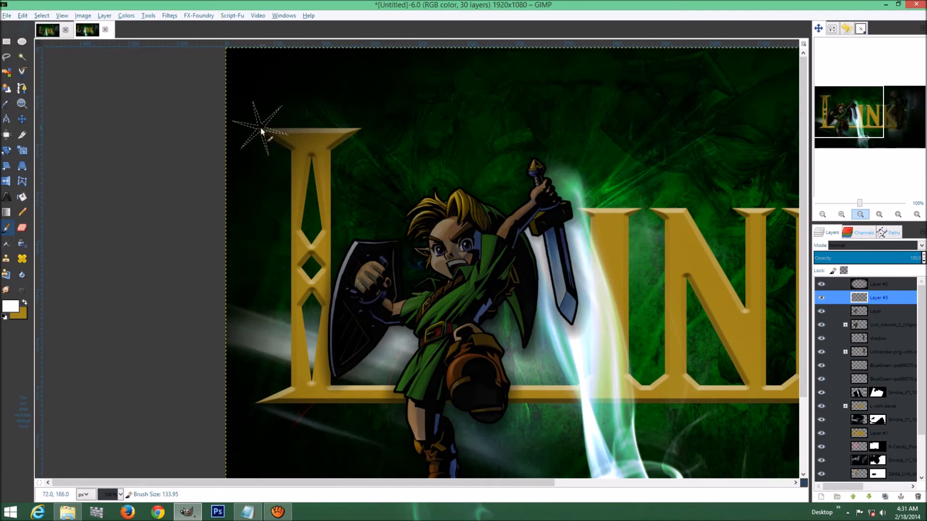
- Stamp a white sparkle of about 134 px on the L's upper left tip, undoing the first placement
{"action": "left_click", "coordinate": [261, 129]}
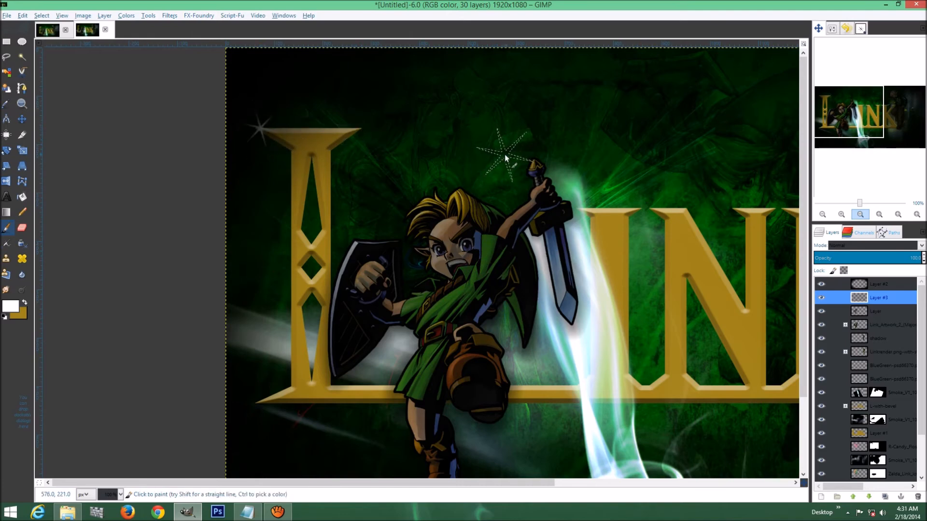
{"action": "key", "text": "ctrl"}
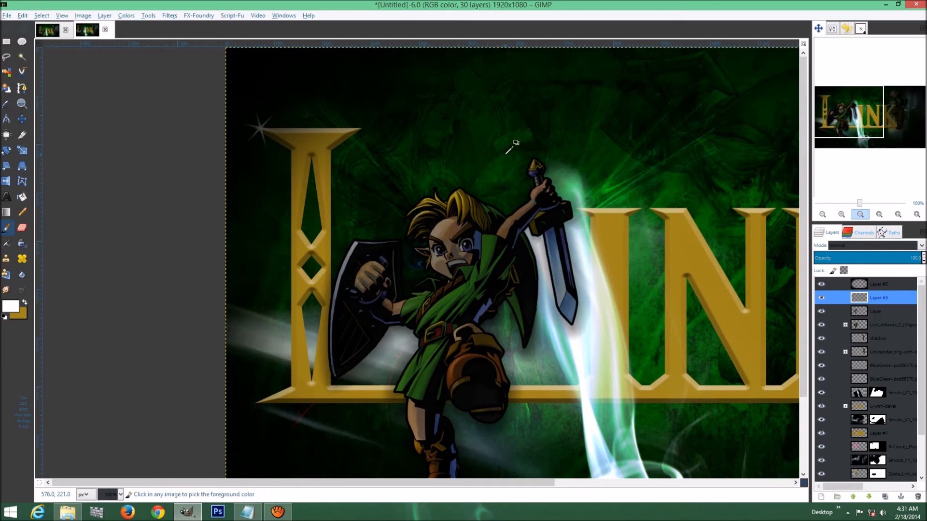
{"action": "key", "text": "ctrl+z"}
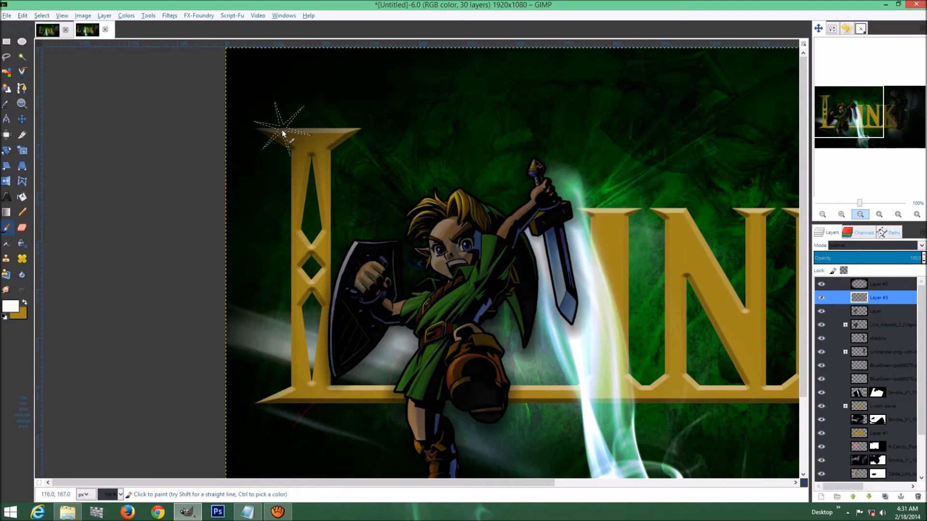
{"action": "left_click", "coordinate": [266, 130]}
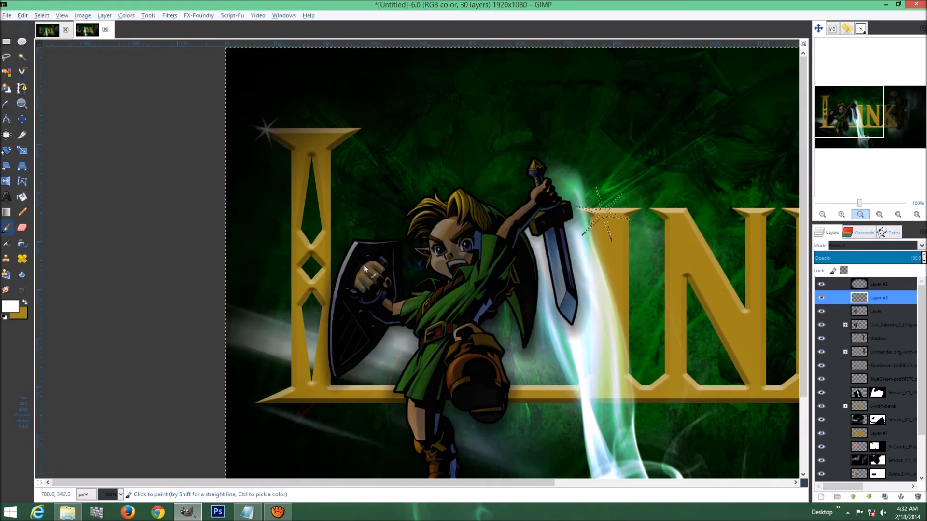
- Reduce the brush to about 106 px and stamp sparkles between the tops of I and N and at the base between N and K
{"action": "mouse_move", "coordinate": [617, 219]}
{"action": "left_mouse_down"}
{"action": "mouse_move", "coordinate": [539, 222]}
{"action": "mouse_move", "coordinate": [449, 193]}
{"action": "left_mouse_up"}
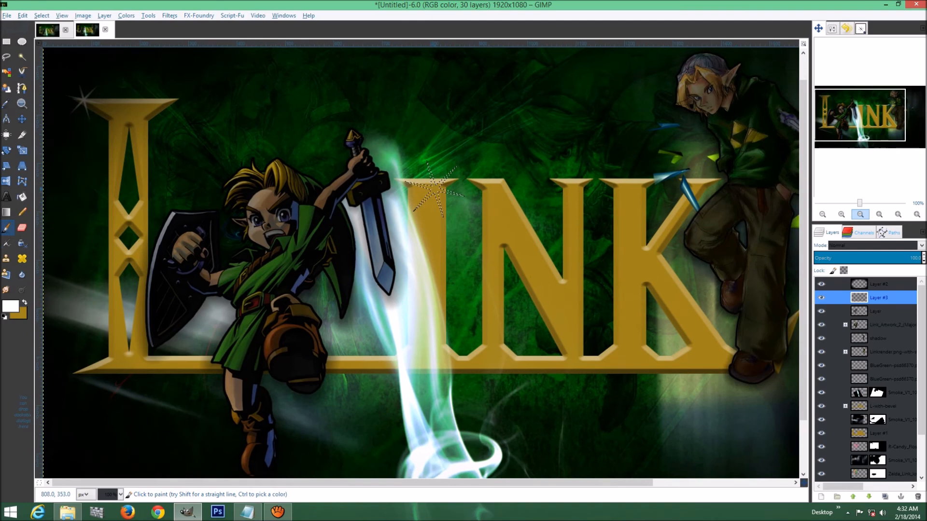
{"action": "key", "text": "shift+bracketleft"}
{"action": "key", "text": "shift+bracketleft"}
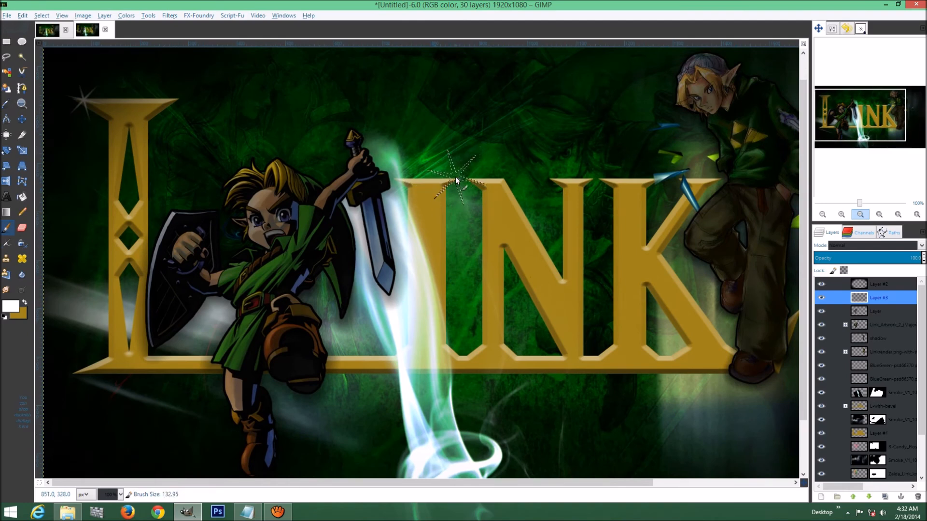
{"action": "key", "text": "bracketleft"}
{"action": "key", "text": "bracketleft"}
{"action": "key", "text": "bracketleft"}
{"action": "left_click", "coordinate": [456, 183]}
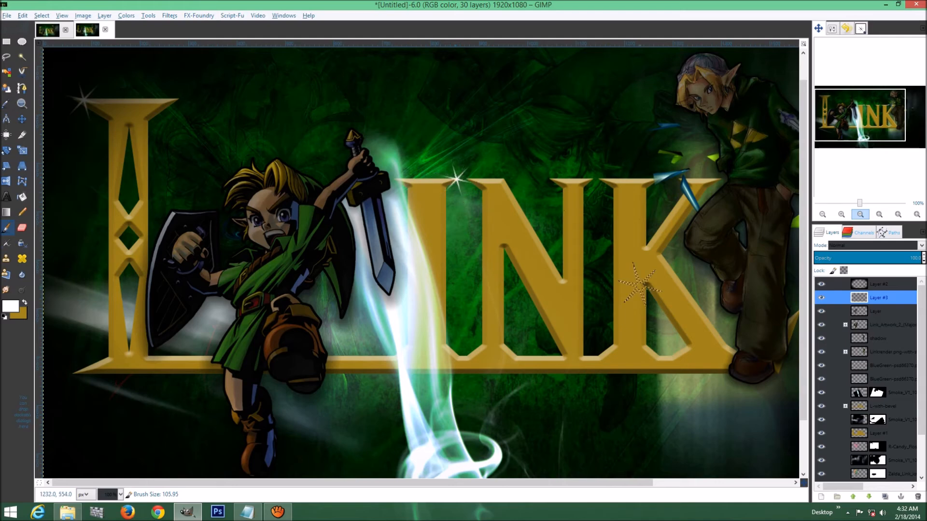
{"action": "left_click", "coordinate": [583, 359]}
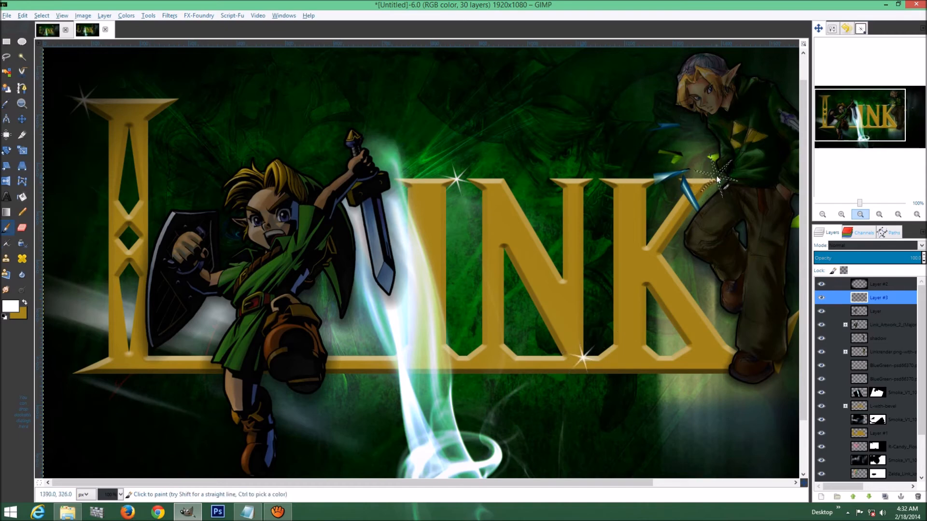
- Shrink the star brush and stamp a small sparkle on the upper right tip of the K
{"action": "key", "text": "bracketleft"}
{"action": "key", "text": "bracketleft"}
{"action": "key", "text": "bracketleft"}
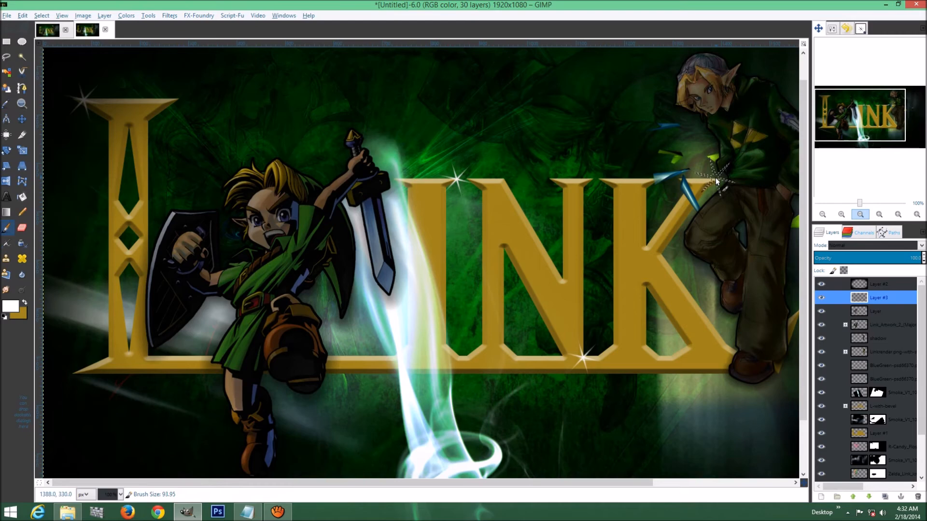
{"action": "key", "text": "bracketleft"}
{"action": "key", "text": "bracketleft"}
{"action": "key", "text": "bracketleft"}
{"action": "key", "text": "bracketleft"}
{"action": "key", "text": "bracketleft"}
{"action": "key", "text": "bracketleft"}
{"action": "key", "text": "bracketleft"}
{"action": "key", "text": "bracketleft"}
{"action": "key", "text": "bracketleft"}
{"action": "key", "text": "bracketleft"}
{"action": "key", "text": "bracketleft"}
{"action": "key", "text": "bracketleft"}
{"action": "key", "text": "bracketleft"}
{"action": "key", "text": "bracketleft"}
{"action": "key", "text": "bracketleft"}
{"action": "key", "text": "bracketleft"}
{"action": "key", "text": "bracketleft"}
{"action": "key", "text": "bracketleft"}
{"action": "key", "text": "bracketleft"}
{"action": "left_click", "coordinate": [718, 180]}
{"action": "key", "text": "bracketleft"}
{"action": "key", "text": "bracketleft"}
{"action": "key", "text": "bracketleft"}
{"action": "key", "text": "bracketleft"}
{"action": "key", "text": "bracketleft"}
{"action": "key", "text": "bracketleft"}
{"action": "key", "text": "bracketleft"}
- Enlarge the brush to about 126 px and stamp a sparkle on the gold tip beside the standing Link's leg
{"action": "left_click_drag", "start_coordinate": [702, 282], "coordinate": [487, 266]}
{"action": "key", "text": "bracketright"}
{"action": "key", "text": "bracketright"}
{"action": "key", "text": "bracketright"}
{"action": "key", "text": "bracketright"}
{"action": "key", "text": "bracketright"}
{"action": "key", "text": "bracketright"}
{"action": "key", "text": "bracketright"}
{"action": "key", "text": "bracketright"}
{"action": "key", "text": "bracketright"}
{"action": "key", "text": "bracketright"}
{"action": "key", "text": "bracketright"}
{"action": "key", "text": "bracketright"}
{"action": "key", "text": "bracketright"}
{"action": "key", "text": "bracketright"}
{"action": "key", "text": "bracketright"}
{"action": "key", "text": "bracketright"}
{"action": "key", "text": "bracketright"}
{"action": "key", "text": "bracketright"}
{"action": "key", "text": "bracketright"}
{"action": "key", "text": "bracketright"}
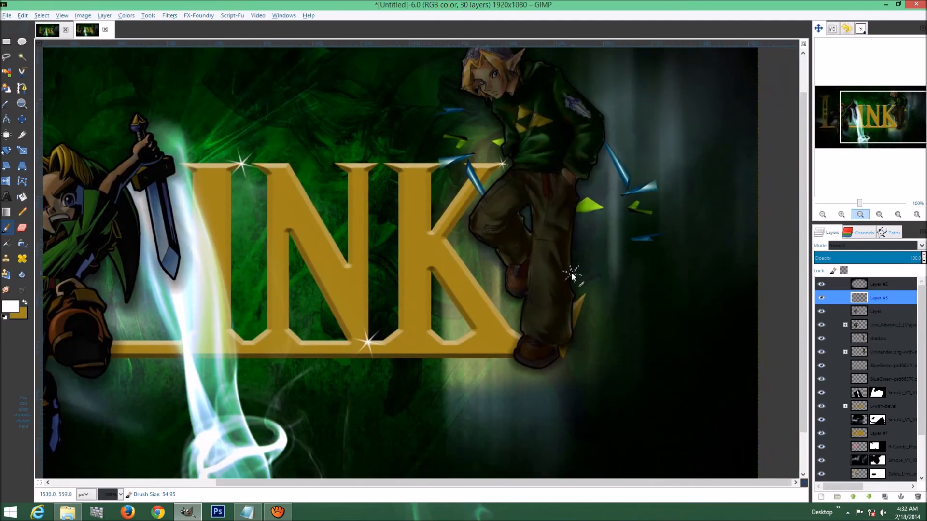
{"action": "key", "text": "bracketright"}
{"action": "key", "text": "bracketright"}
{"action": "key", "text": "bracketright"}
{"action": "key", "text": "bracketright"}
{"action": "key", "text": "bracketright"}
{"action": "key", "text": "bracketright"}
{"action": "key", "text": "bracketright"}
{"action": "key", "text": "bracketright"}
{"action": "key", "text": "bracketright"}
{"action": "key", "text": "bracketright"}
{"action": "key", "text": "bracketright"}
{"action": "key", "text": "bracketright"}
{"action": "key", "text": "bracketright"}
{"action": "key", "text": "bracketright"}
{"action": "key", "text": "bracketright"}
{"action": "key", "text": "bracketright"}
{"action": "key", "text": "bracketright"}
{"action": "key", "text": "bracketright"}
{"action": "key", "text": "bracketright"}
{"action": "key", "text": "bracketright"}
{"action": "left_click", "coordinate": [586, 296]}
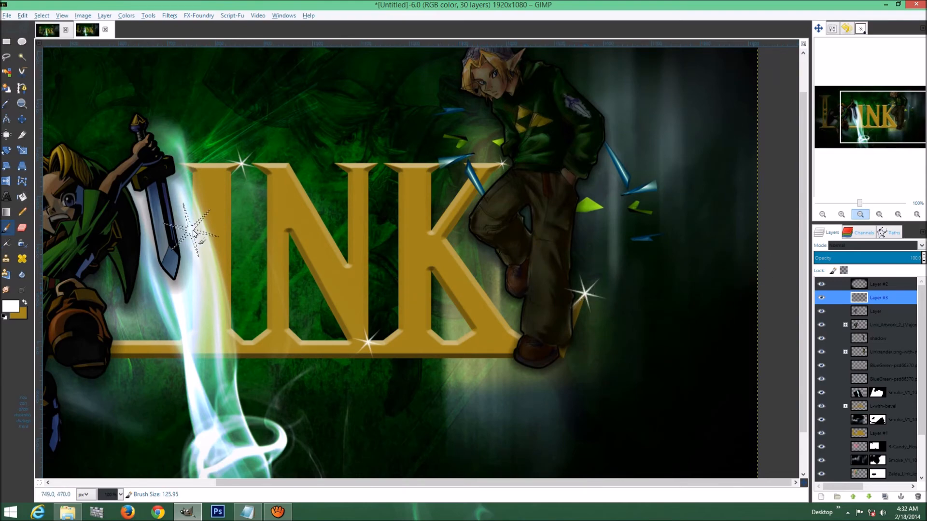
{"action": "scroll", "coordinate": [197, 232], "scroll_direction": "left", "scroll_amount": 8}
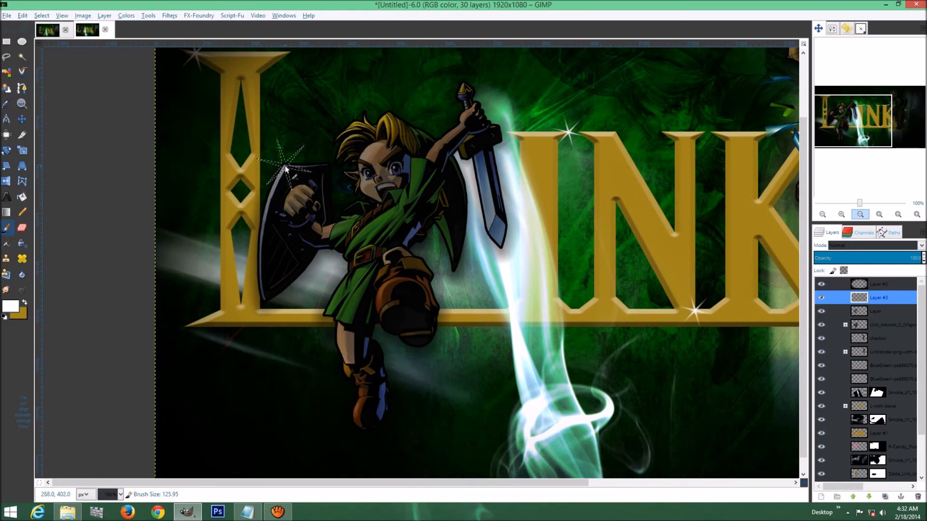
- Shrink the star brush to about 90 px and stamp a white sparkle on the upper tip of the jumping Link's shield
{"action": "key", "text": "bracketleft"}
{"action": "key", "text": "bracketleft"}
{"action": "key", "text": "bracketleft"}
{"action": "key", "text": "bracketleft"}
{"action": "key", "text": "bracketleft"}
{"action": "key", "text": "bracketleft"}
{"action": "key", "text": "bracketleft"}
{"action": "key", "text": "bracketleft"}
{"action": "key", "text": "bracketleft"}
{"action": "key", "text": "bracketleft"}
{"action": "key", "text": "bracketleft"}
{"action": "key", "text": "bracketleft"}
{"action": "key", "text": "bracketleft"}
{"action": "key", "text": "bracketleft"}
{"action": "key", "text": "bracketleft"}
{"action": "key", "text": "bracketleft"}
{"action": "key", "text": "bracketleft"}
{"action": "key", "text": "bracketleft"}
{"action": "key", "text": "bracketleft"}
{"action": "key", "text": "bracketleft"}
{"action": "left_click", "coordinate": [285, 169]}
{"action": "key", "text": "bracketleft"}
{"action": "key", "text": "bracketleft"}
{"action": "key", "text": "bracketleft"}
{"action": "key", "text": "bracketleft"}
{"action": "key", "text": "bracketleft"}
{"action": "key", "text": "bracketleft"}
{"action": "key", "text": "bracketleft"}
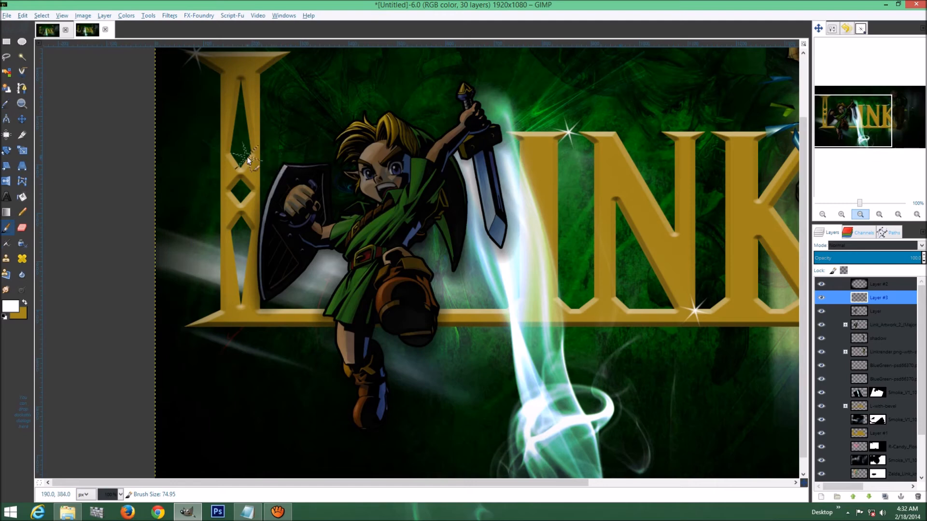
{"action": "key", "text": "bracketright"}
{"action": "key", "text": "bracketright"}
{"action": "key", "text": "bracketright"}
{"action": "key", "text": "bracketright"}
{"action": "key", "text": "bracketright"}
{"action": "key", "text": "bracketright"}
{"action": "key", "text": "bracketright"}
{"action": "key", "text": "bracketright"}
{"action": "key", "text": "bracketright"}
{"action": "key", "text": "bracketright"}
{"action": "key", "text": "bracketright"}
{"action": "key", "text": "bracketright"}
{"action": "key", "text": "bracketright"}
{"action": "key", "text": "bracketright"}
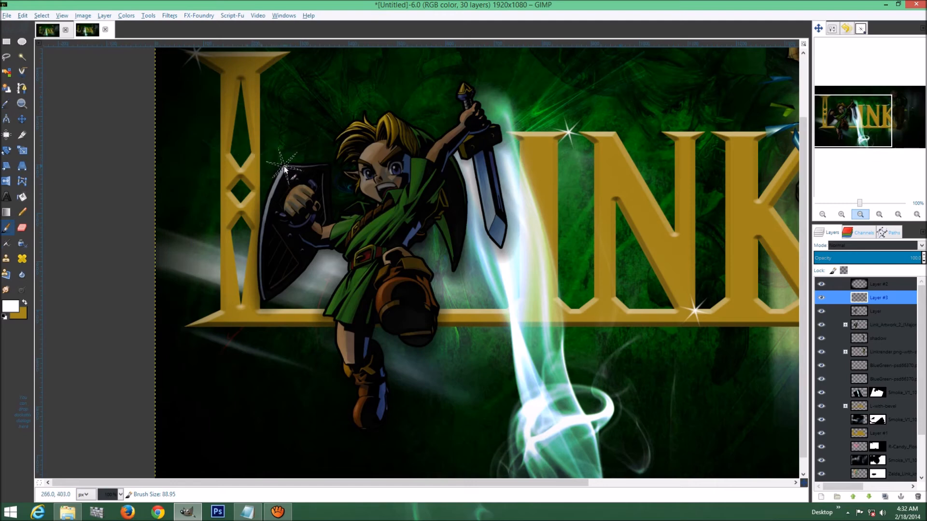
{"action": "left_click", "coordinate": [285, 169]}
- Add a new layer above the sparkle layer and select the soft Hardness 025 brush for the Paintbrush
{"action": "left_click", "coordinate": [821, 496]}
{"action": "left_click", "coordinate": [173, 254]}
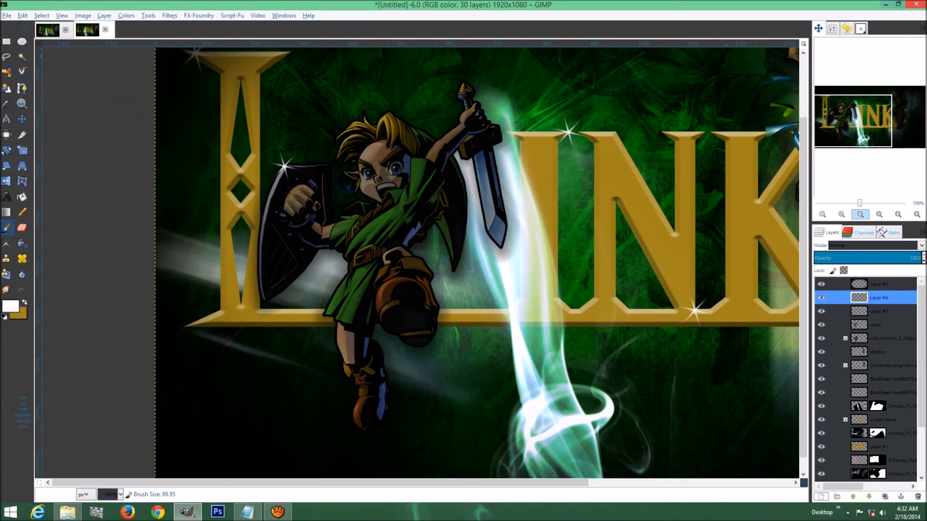
{"action": "left_click", "coordinate": [859, 30]}
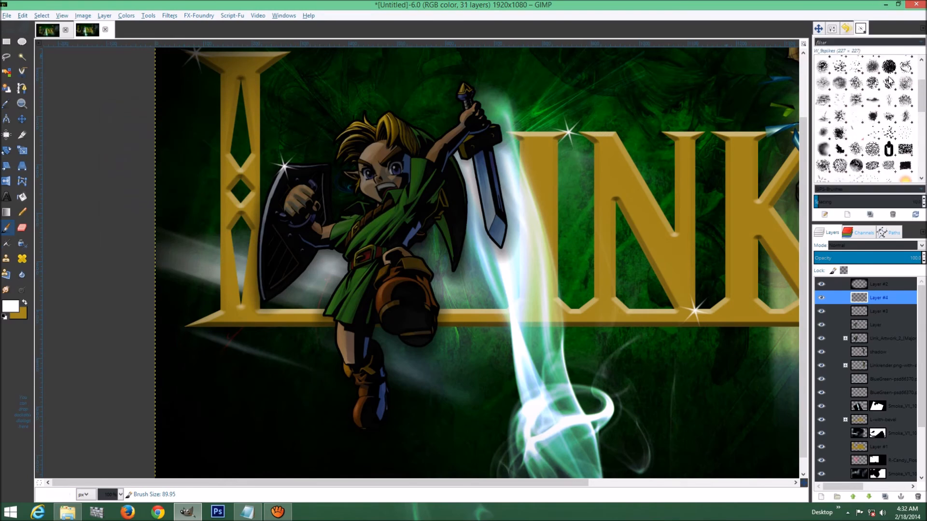
{"action": "left_click", "coordinate": [905, 63]}
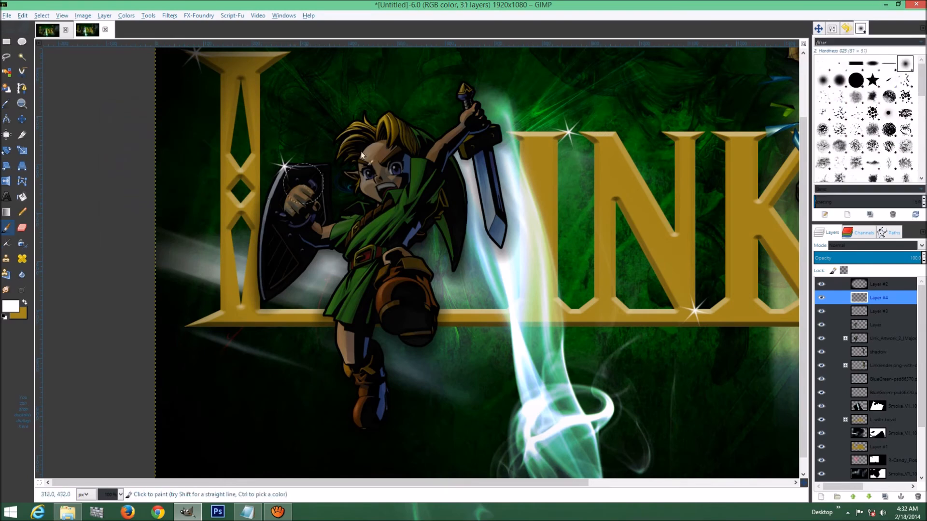
{"action": "left_click", "coordinate": [831, 29]}
{"action": "left_click", "coordinate": [819, 95]}
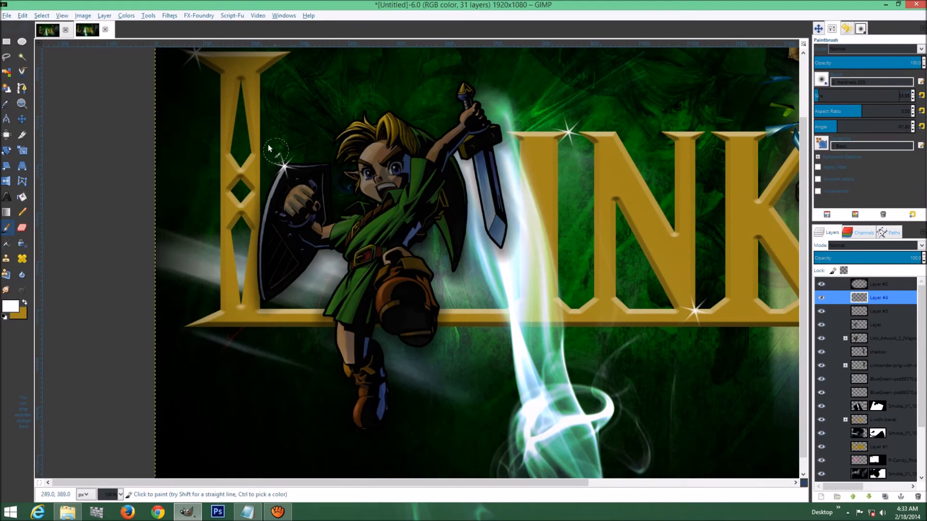
- Adjust the soft brush size and dab a white glow onto the centre of the sparkle beside the standing Link's leg
{"action": "left_click_drag", "start_coordinate": [304, 104], "coordinate": [78, 135]}
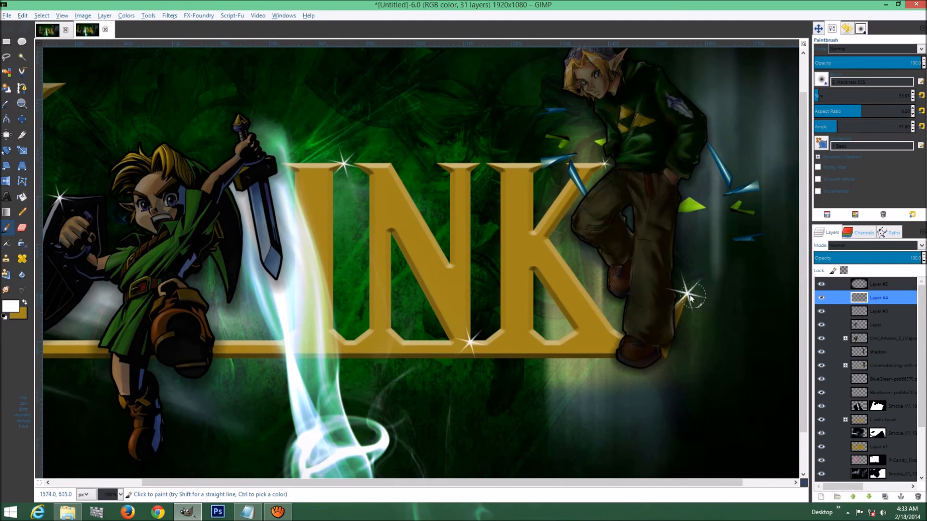
{"action": "key", "text": "bracketleft"}
{"action": "key", "text": "bracketleft"}
{"action": "key", "text": "bracketleft"}
{"action": "key", "text": "bracketleft"}
{"action": "key", "text": "bracketleft"}
{"action": "key", "text": "bracketleft"}
{"action": "key", "text": "bracketleft"}
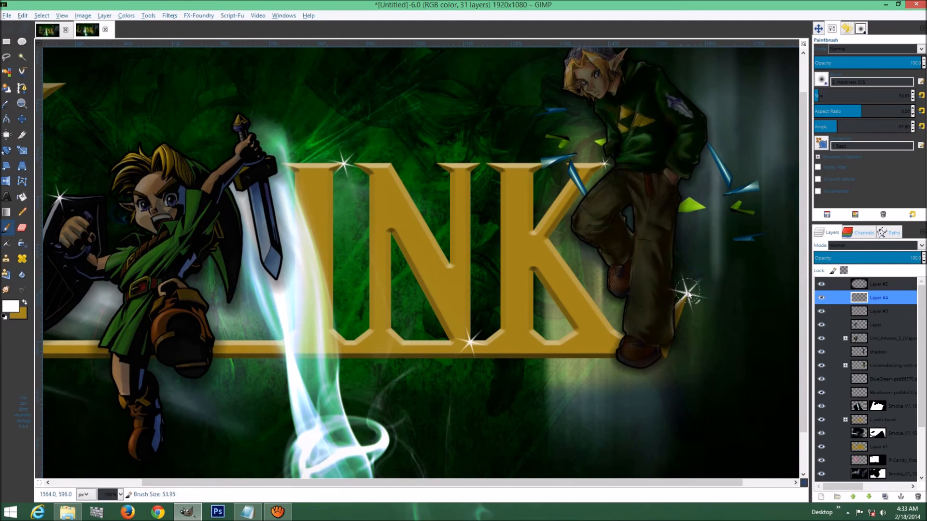
{"action": "key", "text": "bracketleft"}
{"action": "key", "text": "bracketleft"}
{"action": "key", "text": "bracketleft"}
{"action": "key", "text": "bracketleft"}
{"action": "key", "text": "bracketleft"}
{"action": "key", "text": "bracketleft"}
{"action": "key", "text": "bracketleft"}
{"action": "key", "text": "bracketleft"}
{"action": "key", "text": "bracketleft"}
{"action": "key", "text": "bracketleft"}
{"action": "key", "text": "bracketleft"}
{"action": "key", "text": "bracketleft"}
{"action": "key", "text": "bracketleft"}
{"action": "left_click", "coordinate": [688, 295]}
{"action": "key", "text": "bracketright"}
{"action": "left_click", "coordinate": [687, 295]}
{"action": "left_click", "coordinate": [689, 294]}
- Resize the soft brush and dab white glows on the sparkles at the K's upper right tip and the base between N and K
{"action": "key", "text": "bracketright"}
{"action": "key", "text": "bracketright"}
{"action": "key", "text": "bracketright"}
{"action": "key", "text": "bracketright"}
{"action": "key", "text": "bracketright"}
{"action": "key", "text": "bracketright"}
{"action": "key", "text": "bracketright"}
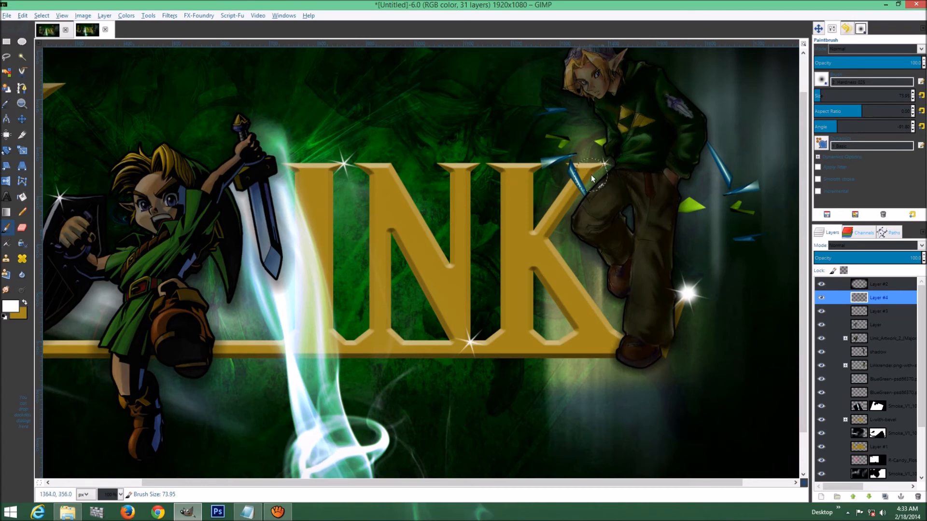
{"action": "key", "text": "bracketleft"}
{"action": "key", "text": "bracketleft"}
{"action": "key", "text": "bracketleft"}
{"action": "key", "text": "bracketleft"}
{"action": "key", "text": "bracketleft"}
{"action": "key", "text": "bracketleft"}
{"action": "key", "text": "bracketleft"}
{"action": "key", "text": "bracketleft"}
{"action": "key", "text": "bracketleft"}
{"action": "key", "text": "bracketleft"}
{"action": "key", "text": "bracketleft"}
{"action": "key", "text": "bracketleft"}
{"action": "key", "text": "bracketleft"}
{"action": "key", "text": "bracketleft"}
{"action": "key", "text": "bracketleft"}
{"action": "key", "text": "bracketleft"}
{"action": "key", "text": "bracketleft"}
{"action": "key", "text": "bracketleft"}
{"action": "key", "text": "bracketleft"}
{"action": "key", "text": "bracketleft"}
{"action": "key", "text": "bracketright"}
{"action": "key", "text": "bracketright"}
{"action": "key", "text": "bracketright"}
{"action": "key", "text": "bracketright"}
{"action": "key", "text": "bracketleft"}
{"action": "key", "text": "bracketleft"}
{"action": "key", "text": "bracketright"}
{"action": "key", "text": "bracketright"}
{"action": "key", "text": "bracketright"}
{"action": "key", "text": "bracketright"}
{"action": "key", "text": "bracketright"}
{"action": "key", "text": "bracketright"}
{"action": "key", "text": "bracketright"}
{"action": "key", "text": "bracketright"}
{"action": "key", "text": "bracketright"}
{"action": "key", "text": "bracketright"}
{"action": "left_click", "coordinate": [470, 343]}
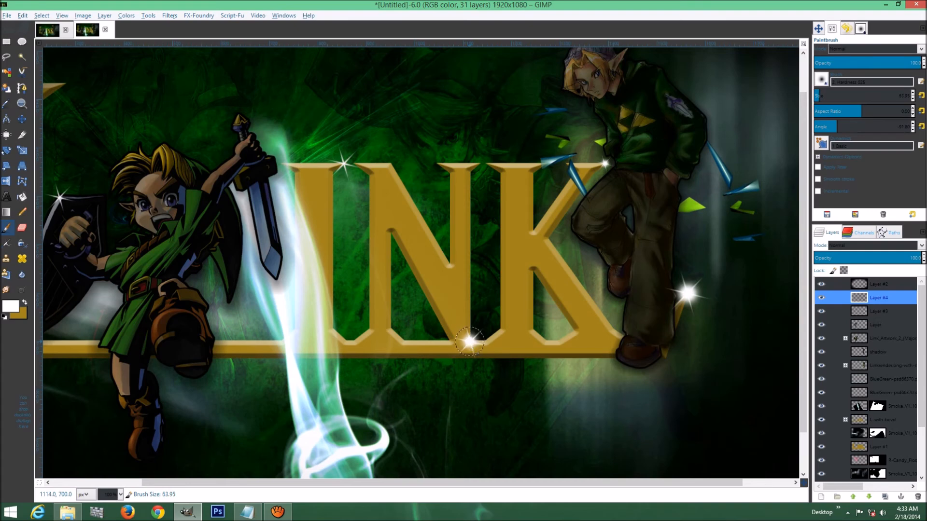
- Enlarge the soft brush to about 71 px and dab a white glow on the sparkle between the tops of I and N
{"action": "key", "text": "bracketright"}
{"action": "key", "text": "bracketright"}
{"action": "left_click", "coordinate": [344, 163]}
{"action": "key", "text": "bracketright"}
{"action": "key", "text": "bracketright"}
{"action": "key", "text": "bracketright"}
{"action": "key", "text": "bracketright"}
{"action": "key", "text": "bracketright"}
{"action": "left_click", "coordinate": [344, 164]}
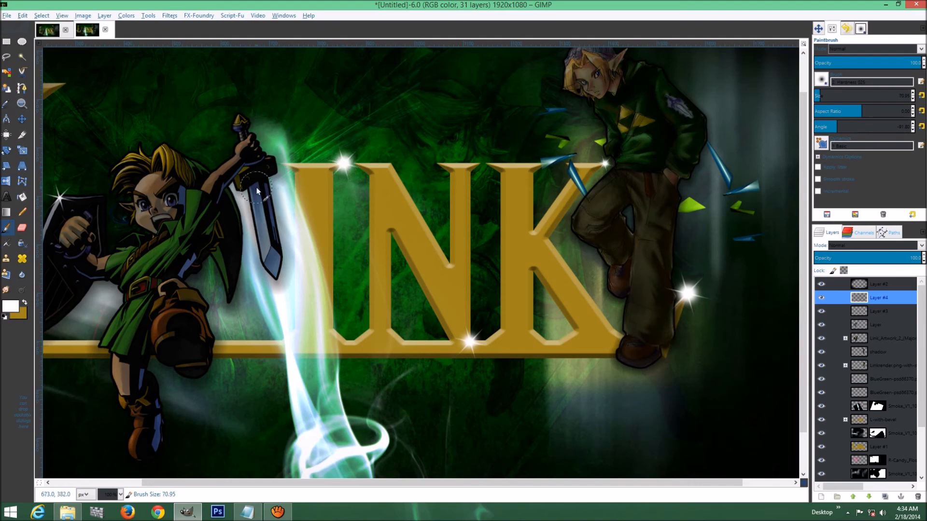
- Shrink the soft brush to about 60 px and dab a white glow onto the sparkle at the shield's upper edge
{"action": "scroll", "coordinate": [270, 186], "scroll_direction": "up", "scroll_amount": 2}
{"action": "left_click_drag", "start_coordinate": [265, 186], "coordinate": [507, 149]}
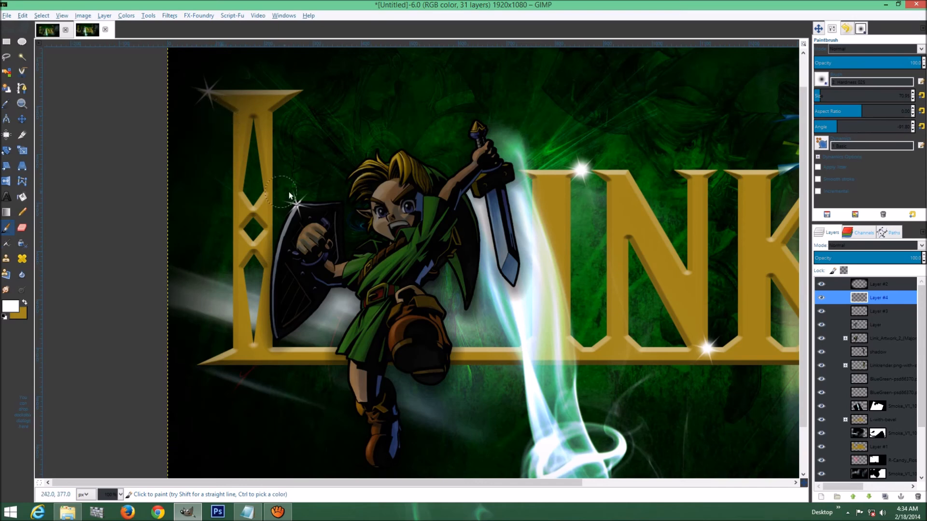
{"action": "key", "text": "bracketleft"}
{"action": "key", "text": "bracketleft"}
{"action": "key", "text": "bracketleft"}
{"action": "key", "text": "bracketleft"}
{"action": "key", "text": "bracketleft"}
{"action": "key", "text": "bracketleft"}
{"action": "key", "text": "bracketleft"}
{"action": "key", "text": "bracketleft"}
{"action": "key", "text": "bracketleft"}
{"action": "key", "text": "bracketleft"}
{"action": "key", "text": "bracketleft"}
{"action": "key", "text": "bracketleft"}
{"action": "key", "text": "bracketleft"}
{"action": "key", "text": "bracketleft"}
{"action": "key", "text": "bracketleft"}
{"action": "key", "text": "bracketleft"}
{"action": "key", "text": "bracketleft"}
{"action": "key", "text": "bracketleft"}
{"action": "key", "text": "bracketleft"}
{"action": "key", "text": "bracketleft"}
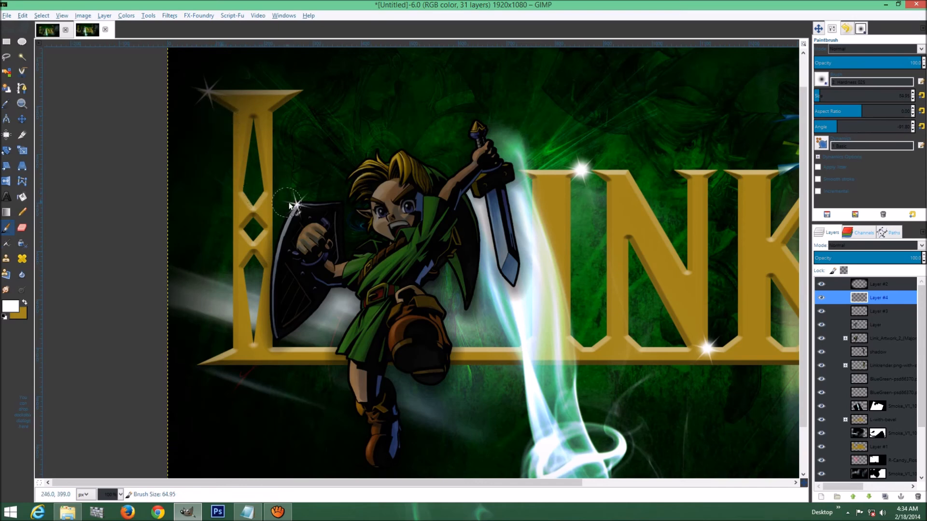
{"action": "key", "text": "bracketleft"}
{"action": "key", "text": "bracketleft"}
{"action": "key", "text": "bracketleft"}
{"action": "key", "text": "bracketleft"}
{"action": "key", "text": "bracketleft"}
{"action": "key", "text": "bracketleft"}
{"action": "key", "text": "bracketleft"}
{"action": "key", "text": "bracketleft"}
{"action": "key", "text": "bracketleft"}
{"action": "key", "text": "bracketleft"}
{"action": "key", "text": "bracketright"}
{"action": "key", "text": "bracketright"}
{"action": "key", "text": "bracketright"}
{"action": "key", "text": "bracketright"}
{"action": "key", "text": "bracketright"}
{"action": "key", "text": "bracketright"}
{"action": "key", "text": "bracketright"}
{"action": "key", "text": "bracketright"}
{"action": "key", "text": "bracketright"}
{"action": "key", "text": "bracketright"}
{"action": "key", "text": "bracketright"}
{"action": "key", "text": "bracketright"}
{"action": "key", "text": "bracketright"}
{"action": "key", "text": "bracketright"}
{"action": "key", "text": "bracketright"}
{"action": "key", "text": "bracketright"}
{"action": "key", "text": "bracketright"}
{"action": "key", "text": "bracketright"}
{"action": "key", "text": "bracketright"}
{"action": "key", "text": "bracketright"}
{"action": "left_click", "coordinate": [297, 207]}
{"action": "key", "text": "bracketright"}
{"action": "key", "text": "bracketright"}
{"action": "key", "text": "bracketright"}
{"action": "left_click", "coordinate": [297, 206]}
{"action": "key", "text": "bracketright"}
{"action": "key", "text": "bracketright"}
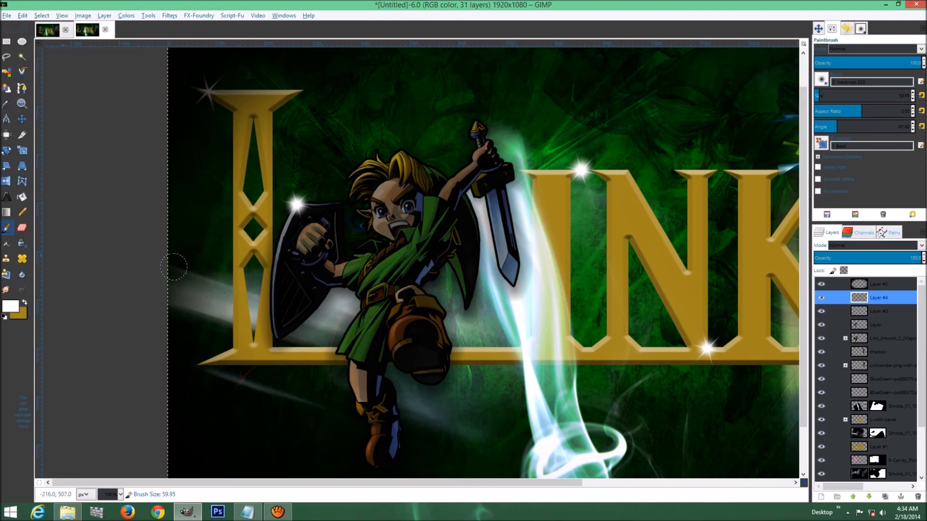
- Enlarge the soft brush to about 77 px and dab a white glow on the sparkle at the L's upper left tip
{"action": "mouse_move", "coordinate": [277, 131]}
{"action": "left_mouse_down"}
{"action": "mouse_move", "coordinate": [278, 169]}
{"action": "mouse_move", "coordinate": [302, 191]}
{"action": "left_mouse_up"}
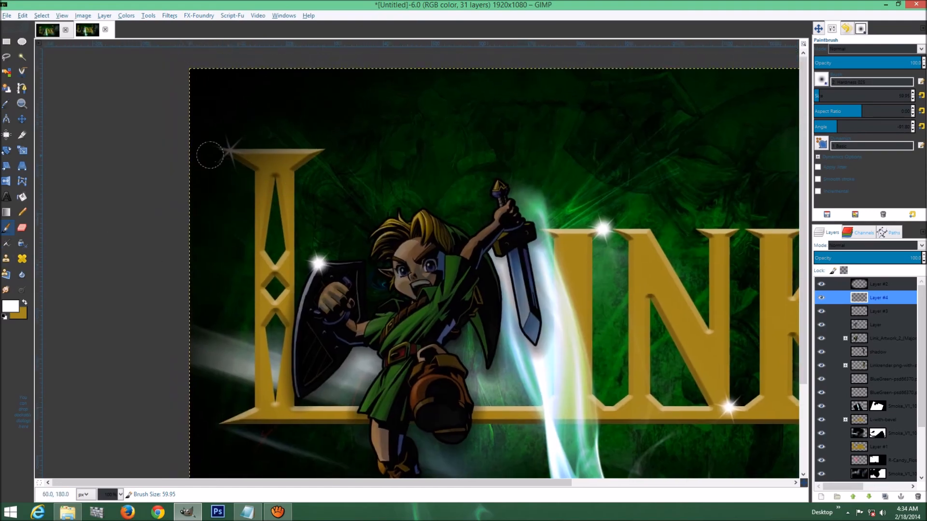
{"action": "key", "text": "bracketleft"}
{"action": "key", "text": "bracketleft"}
{"action": "key", "text": "bracketleft"}
{"action": "key", "text": "bracketleft"}
{"action": "key", "text": "bracketleft"}
{"action": "key", "text": "bracketleft"}
{"action": "key", "text": "bracketleft"}
{"action": "key", "text": "bracketleft"}
{"action": "key", "text": "bracketleft"}
{"action": "key", "text": "bracketright"}
{"action": "key", "text": "bracketright"}
{"action": "key", "text": "bracketright"}
{"action": "key", "text": "bracketright"}
{"action": "key", "text": "bracketright"}
{"action": "key", "text": "bracketright"}
{"action": "key", "text": "bracketright"}
{"action": "key", "text": "bracketright"}
{"action": "key", "text": "bracketright"}
{"action": "key", "text": "bracketright"}
{"action": "key", "text": "bracketright"}
{"action": "key", "text": "bracketright"}
{"action": "key", "text": "bracketright"}
{"action": "key", "text": "bracketright"}
{"action": "key", "text": "bracketright"}
{"action": "key", "text": "bracketright"}
{"action": "key", "text": "bracketright"}
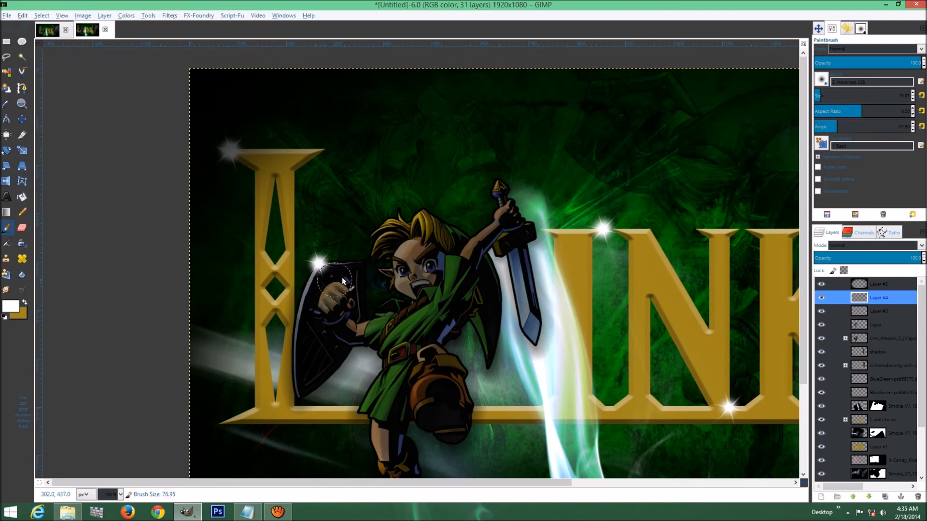
- Lower the opacity of the dark vignette layer, Layer #2, to roughly 60 percent
{"action": "left_click", "coordinate": [819, 28]}
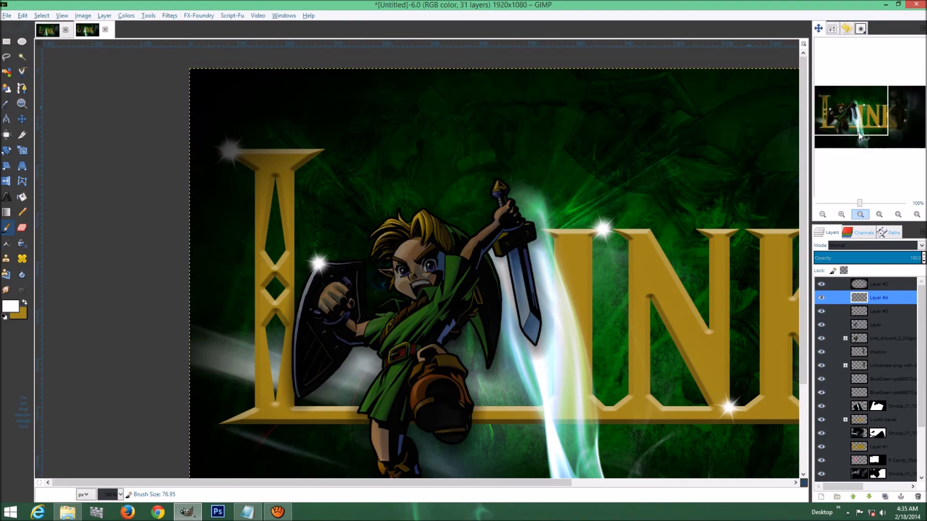
{"action": "double_click", "coordinate": [822, 215]}
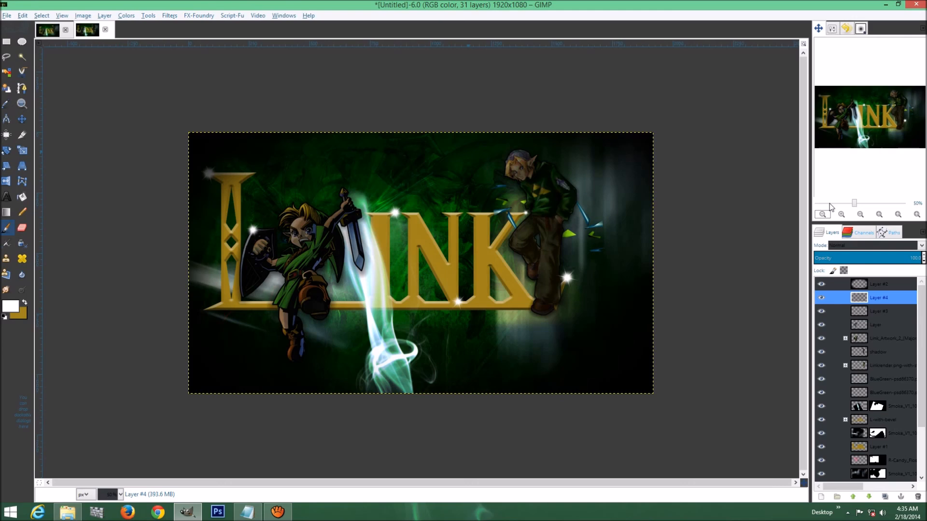
{"action": "double_click", "coordinate": [888, 285]}
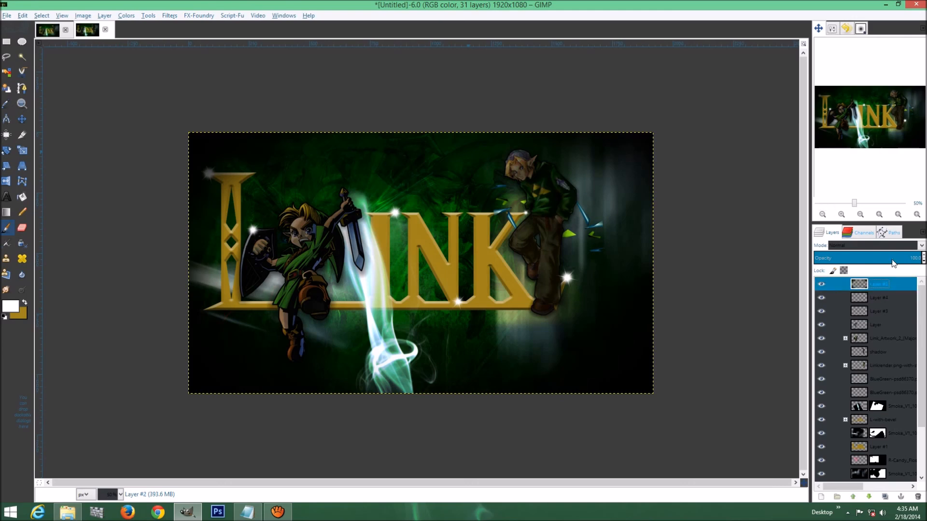
{"action": "left_click", "coordinate": [908, 259]}
{"action": "left_click_drag", "start_coordinate": [908, 259], "coordinate": [902, 259]}
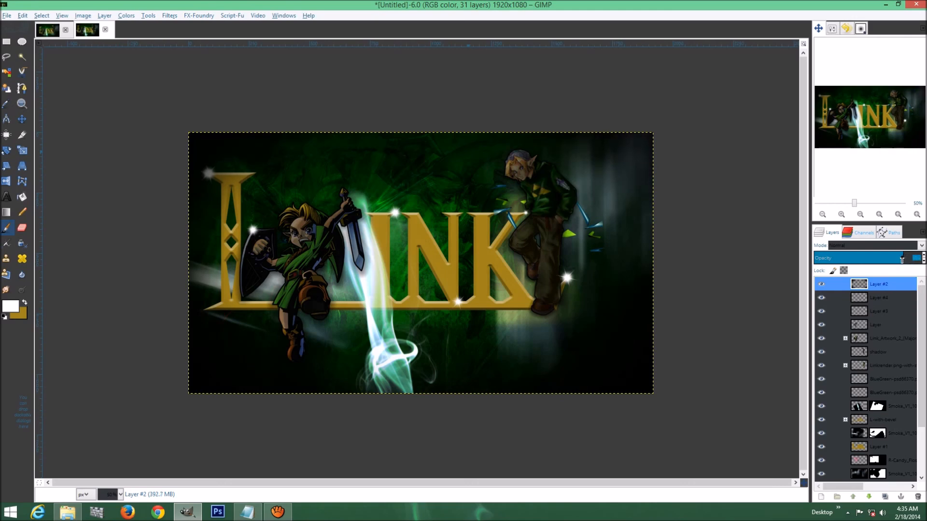
{"action": "type", "text": "80"}
{"action": "key", "text": "Return"}
{"action": "left_click_drag", "start_coordinate": [901, 259], "coordinate": [878, 263]}
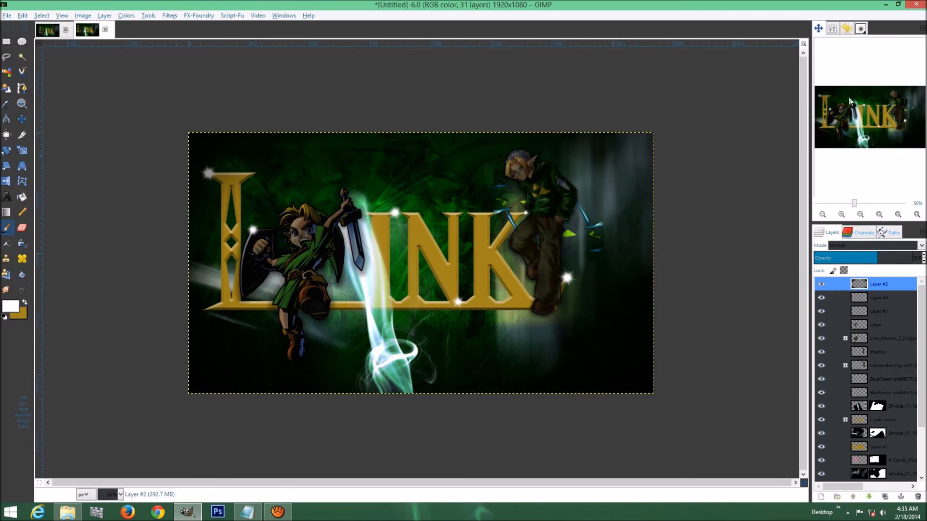
- Compare the whole wallpaper with the Zelda.xcf reference, including the reference's layer stack, and return to the wallpaper
{"action": "left_click", "coordinate": [840, 214]}
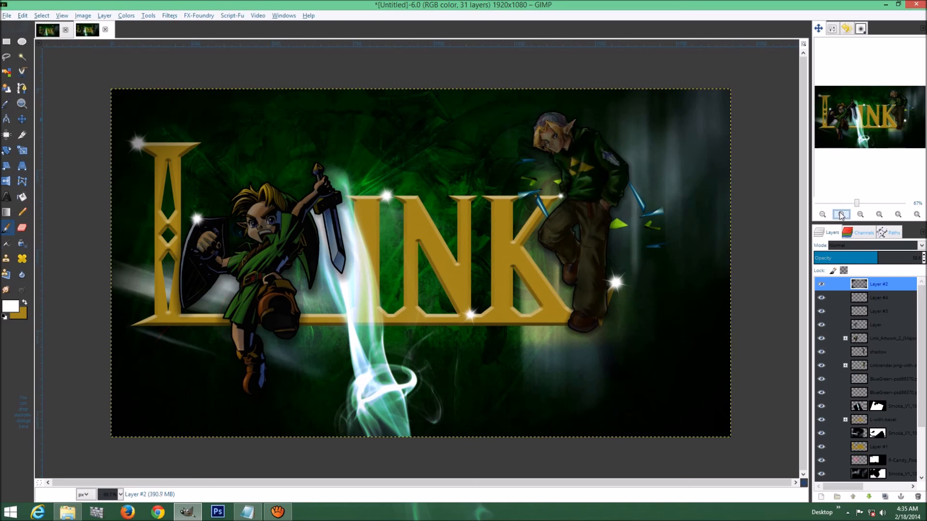
{"action": "left_click", "coordinate": [57, 32]}
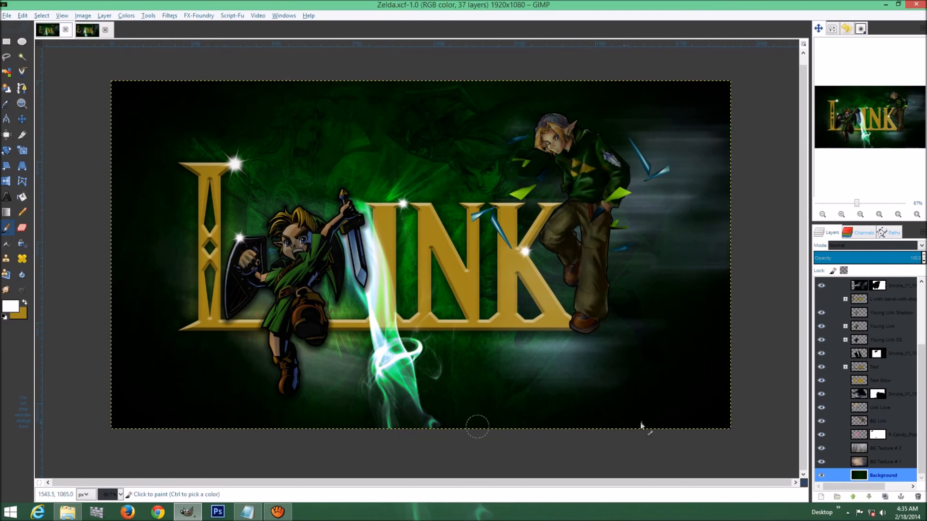
{"action": "left_click", "coordinate": [87, 30]}
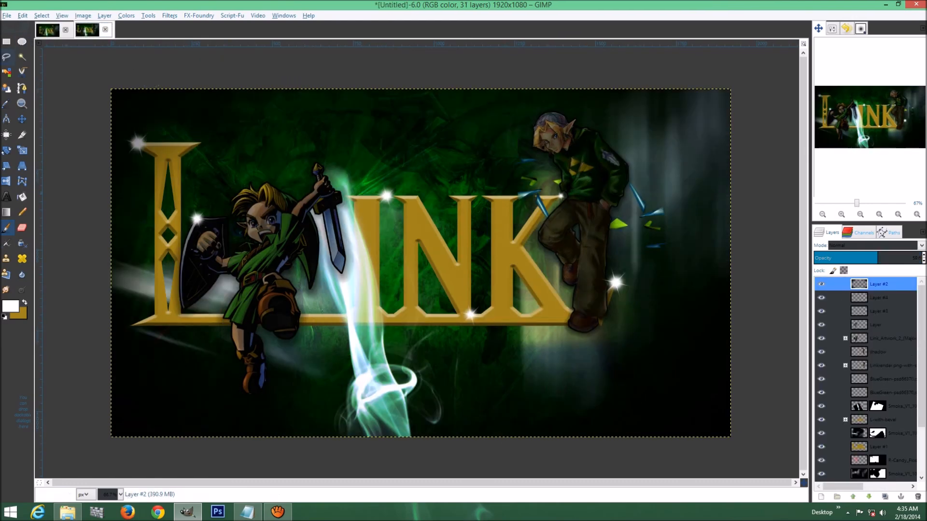
{"action": "left_click", "coordinate": [48, 30]}
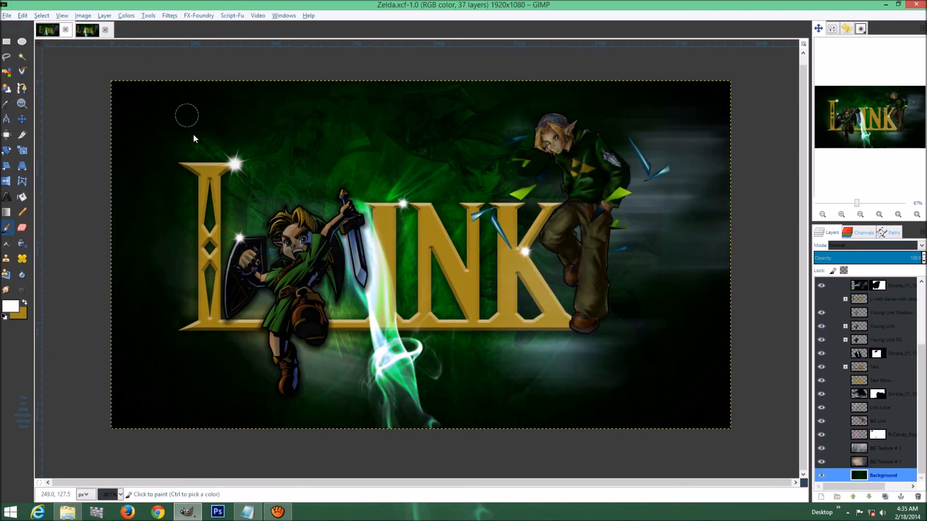
{"action": "left_click", "coordinate": [87, 30]}
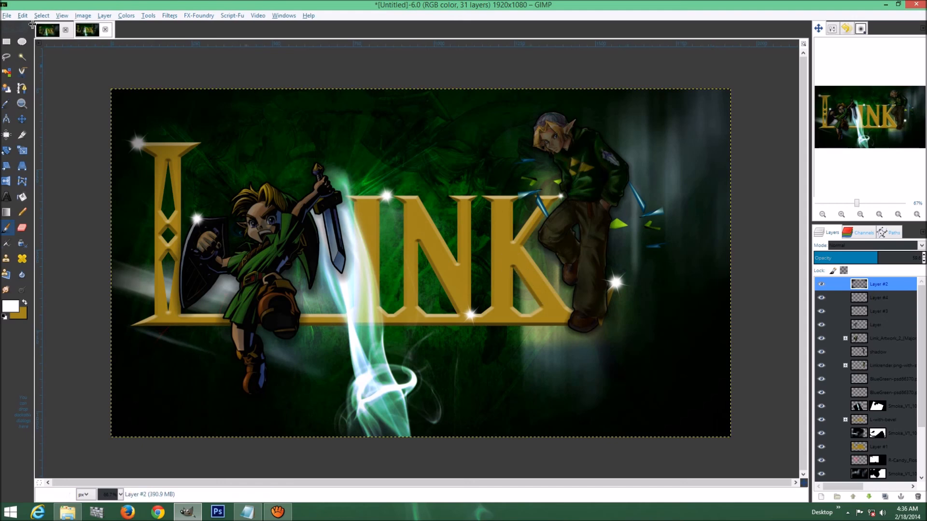
{"action": "left_click", "coordinate": [48, 30]}
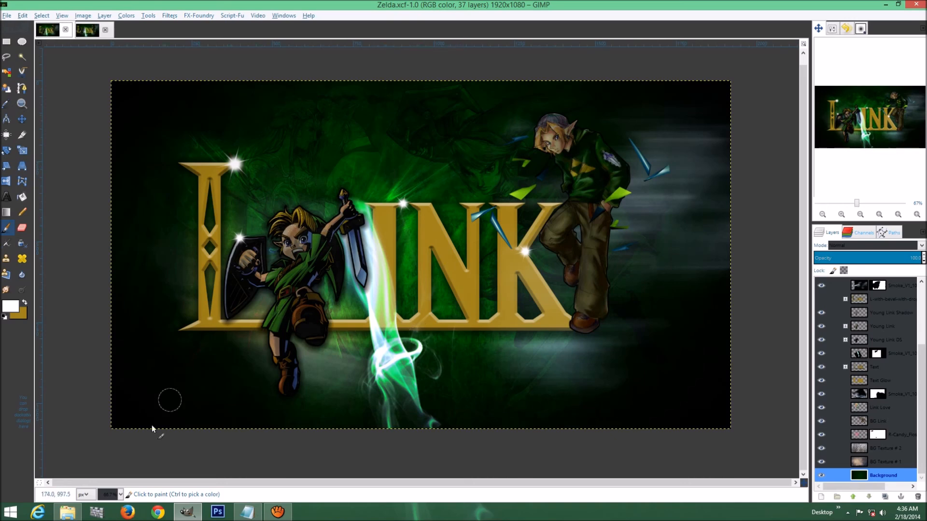
{"action": "scroll", "coordinate": [834, 354], "scroll_direction": "up", "scroll_amount": 3}
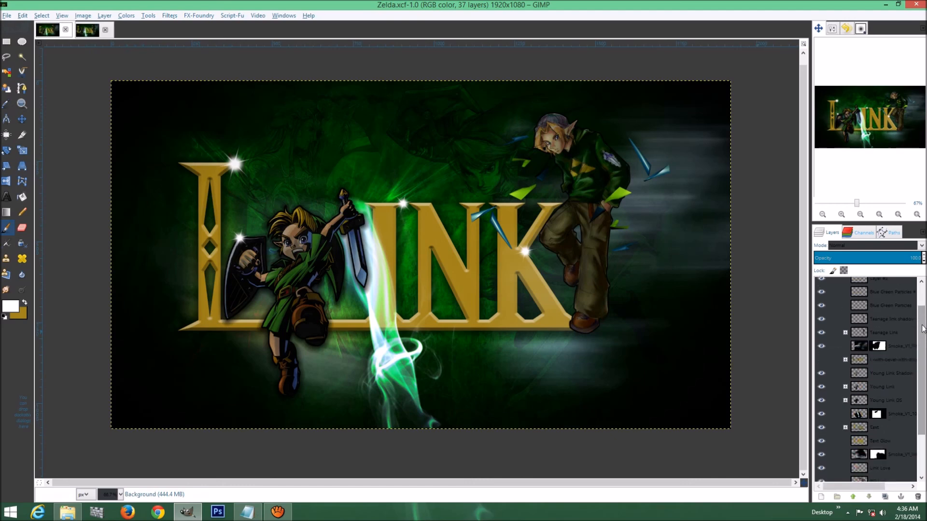
{"action": "scroll", "coordinate": [921, 433], "scroll_direction": "down", "scroll_amount": 3}
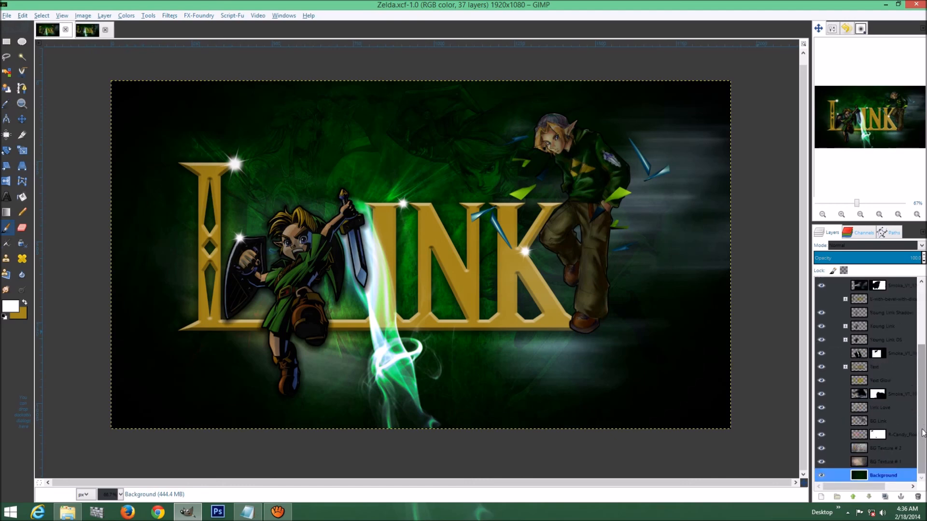
{"action": "scroll", "coordinate": [922, 433], "scroll_direction": "up", "scroll_amount": 4}
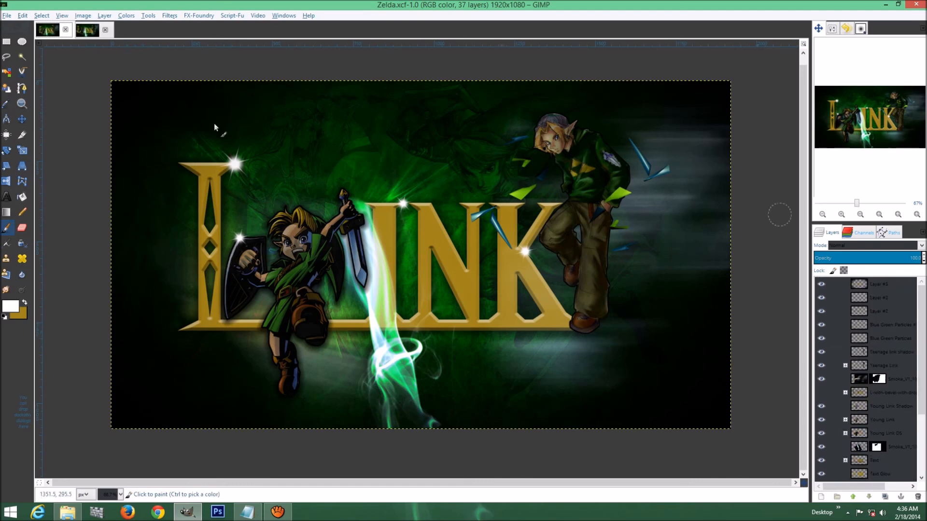
{"action": "left_click", "coordinate": [87, 31]}
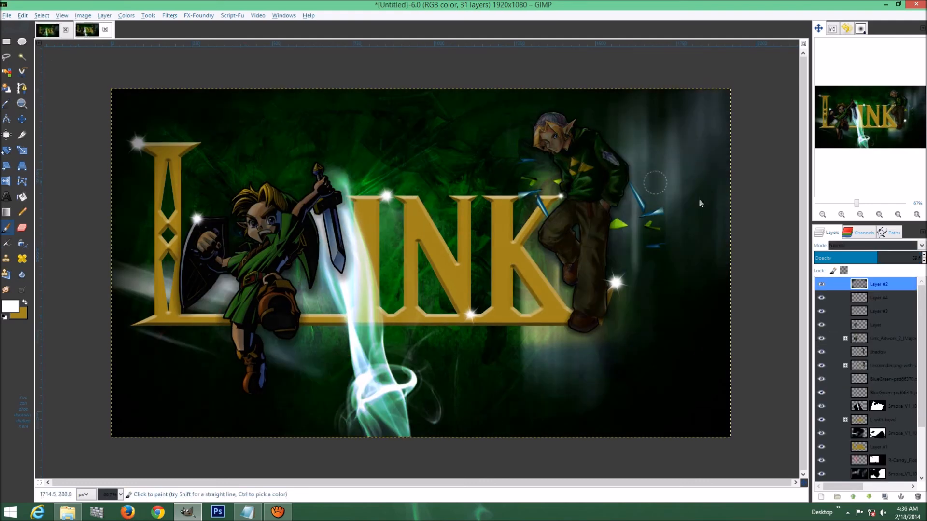